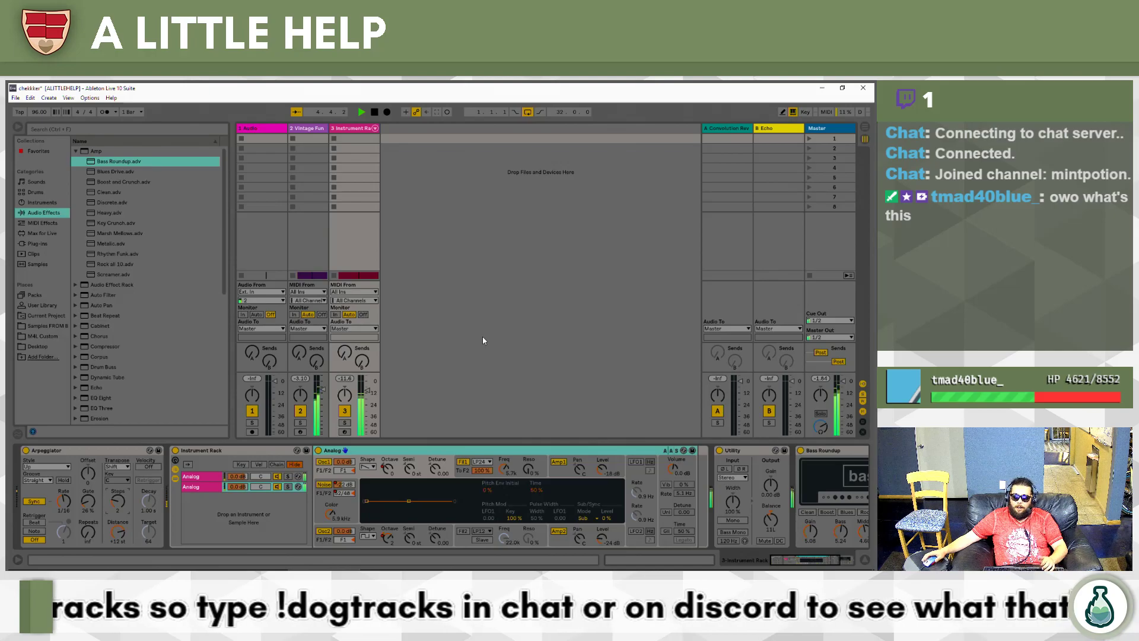
Compare the playing project in the Session and Arrangement views.
key(Tab)
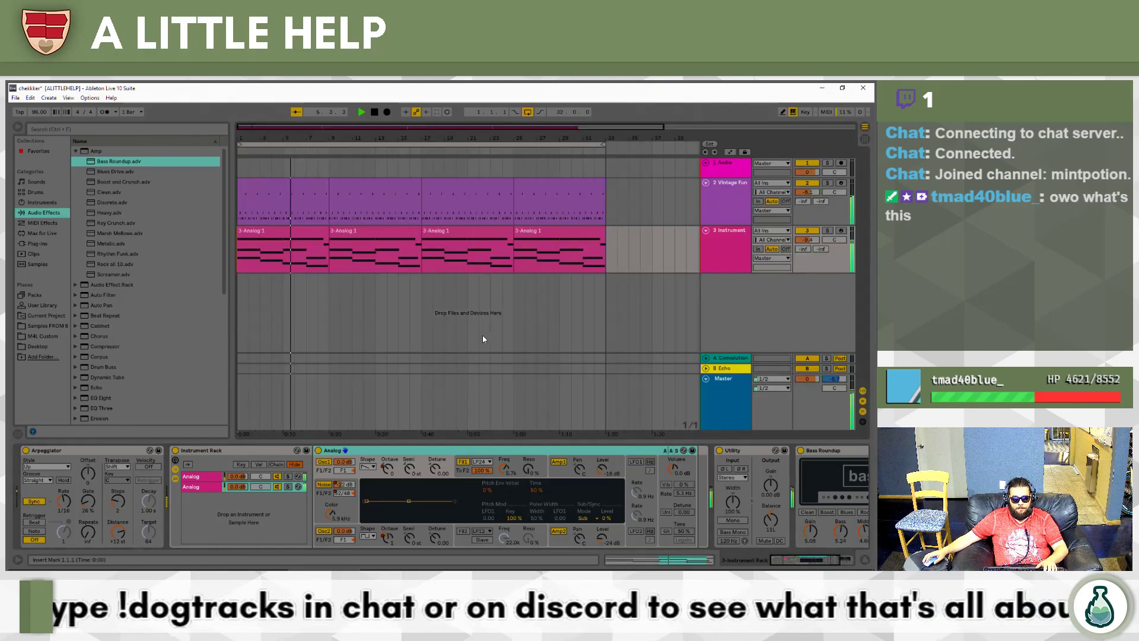
key(Tab)
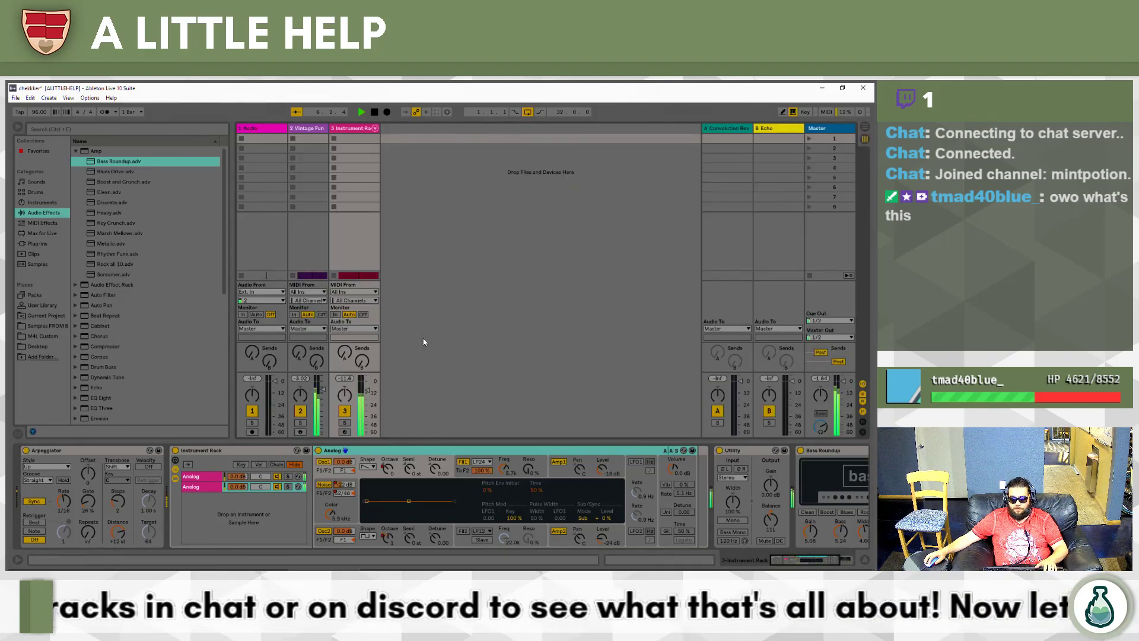
key(Tab)
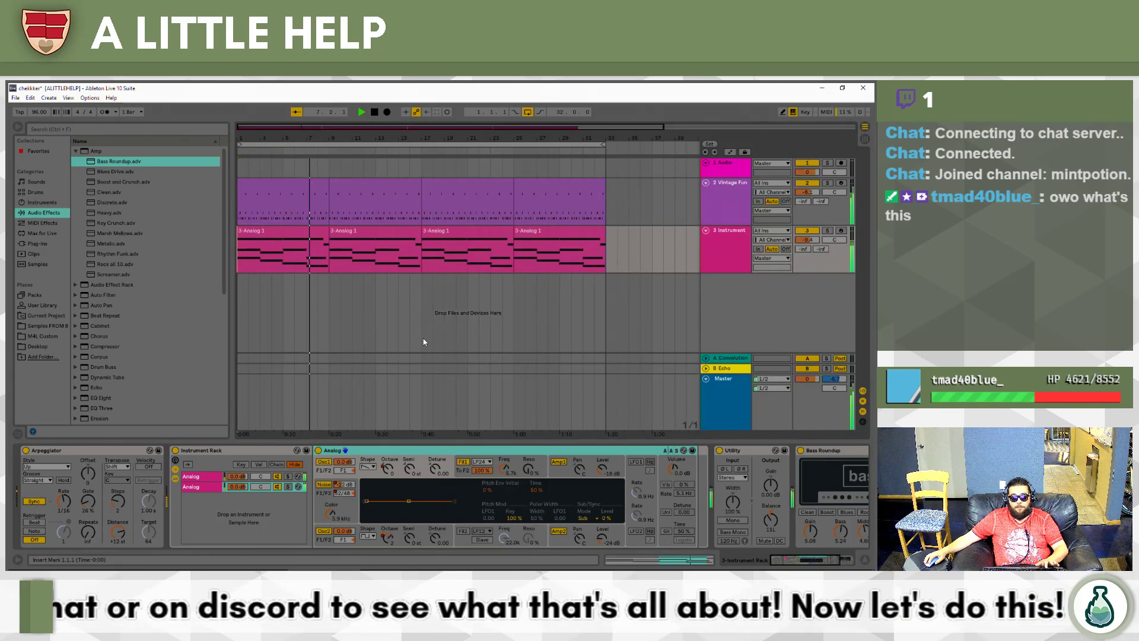
key(Tab)
key(Tab)
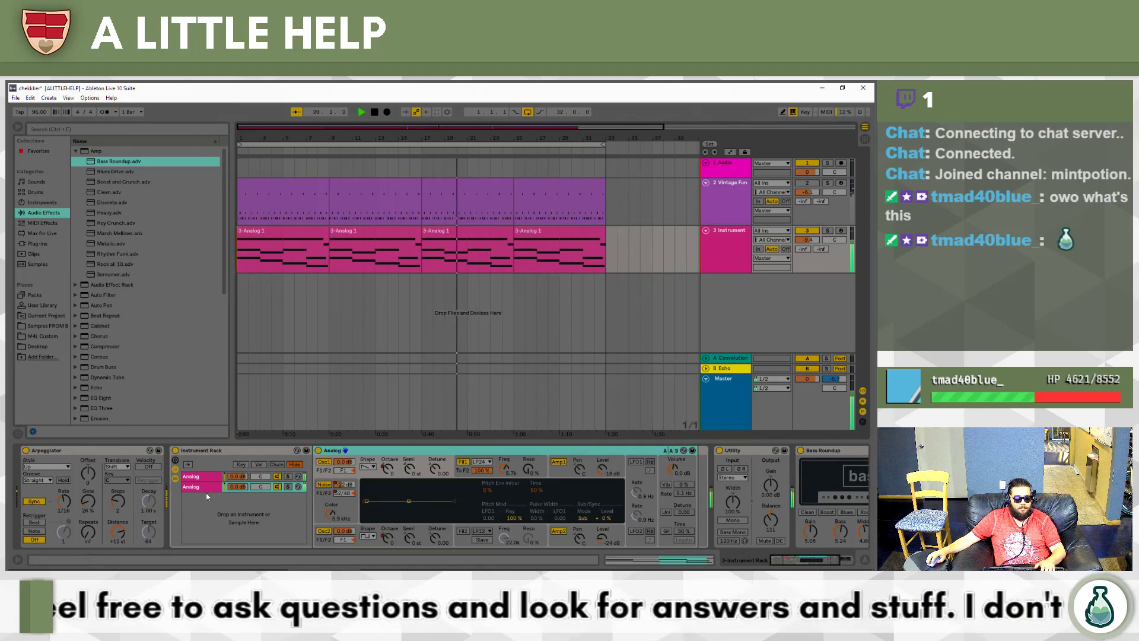
Set the Arpeggiator style to UpDown and adjust its rate on the instrument track.
click(47, 467)
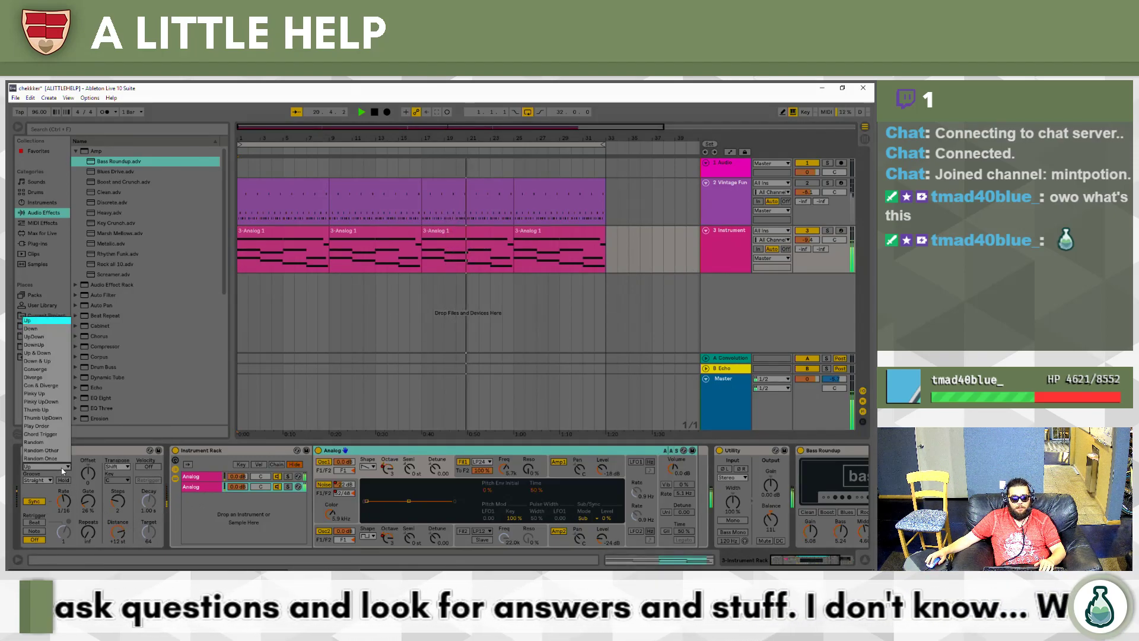
click(51, 336)
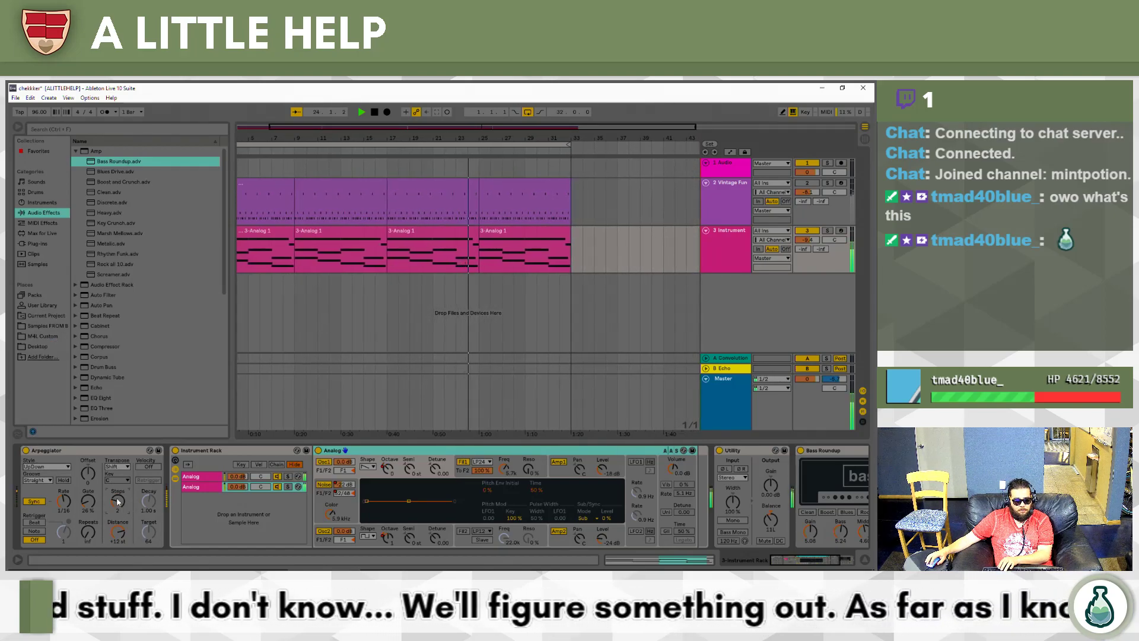
drag(118, 501, 64, 494)
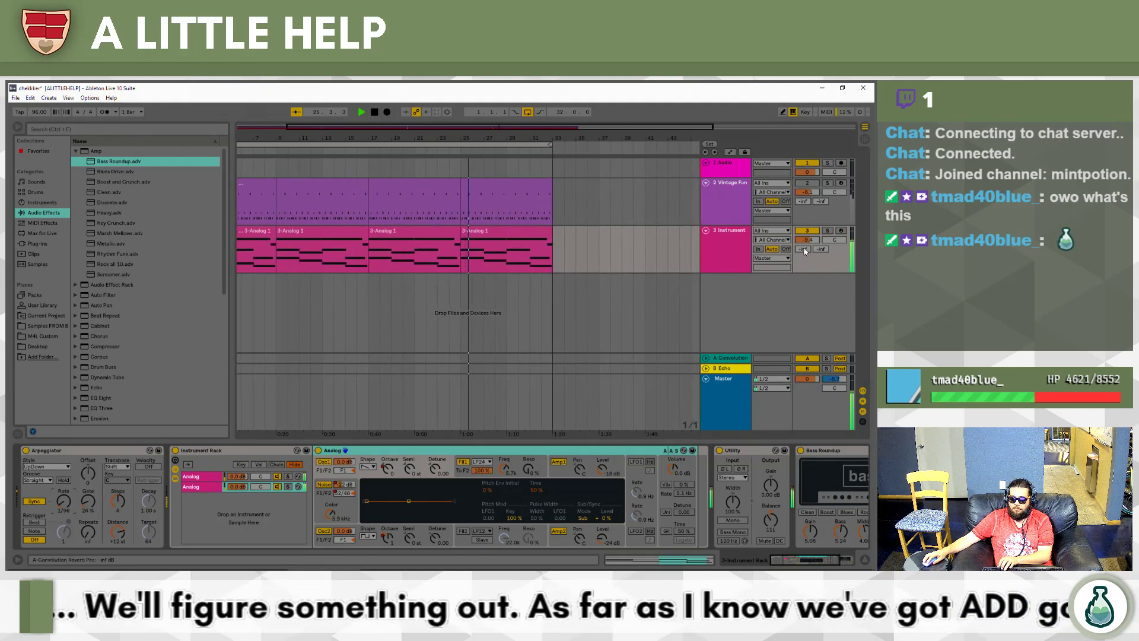
Lower the volume of the third track to -inf and stop playback.
drag(808, 240, 807, 334)
key(space)
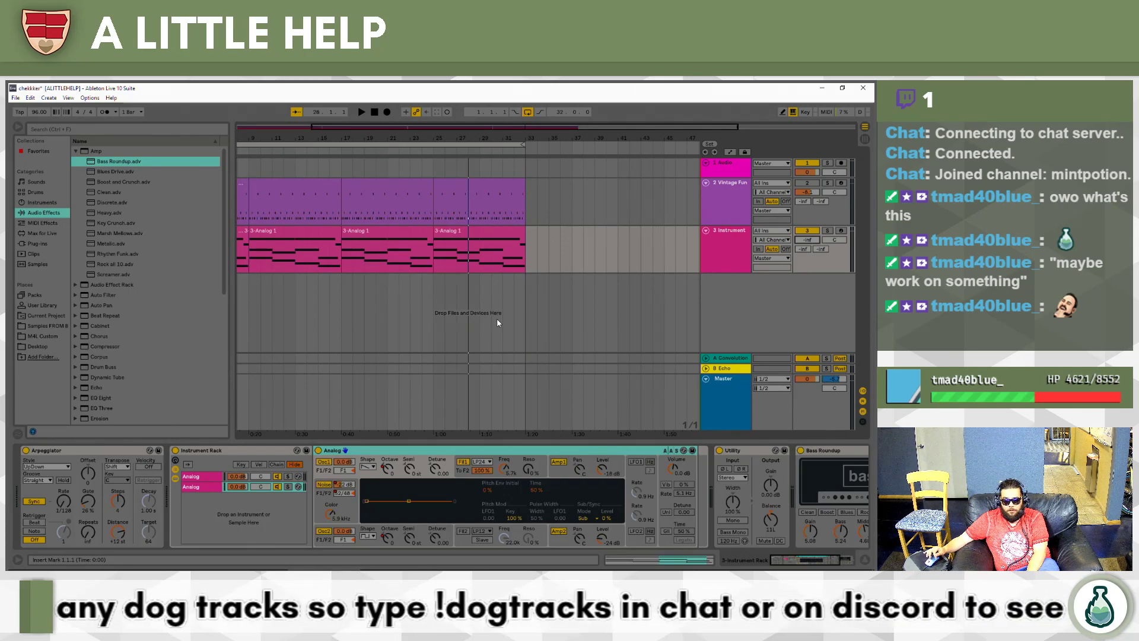
click(423, 300)
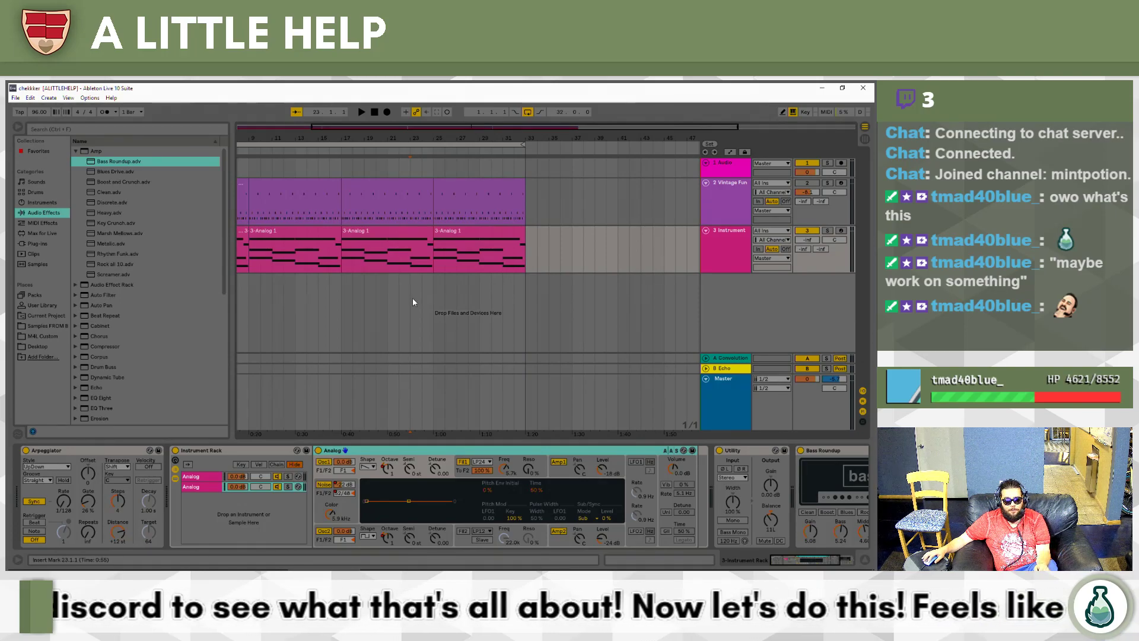
Create a new Live set and display the devices on its Analog track.
key(ctrl+n)
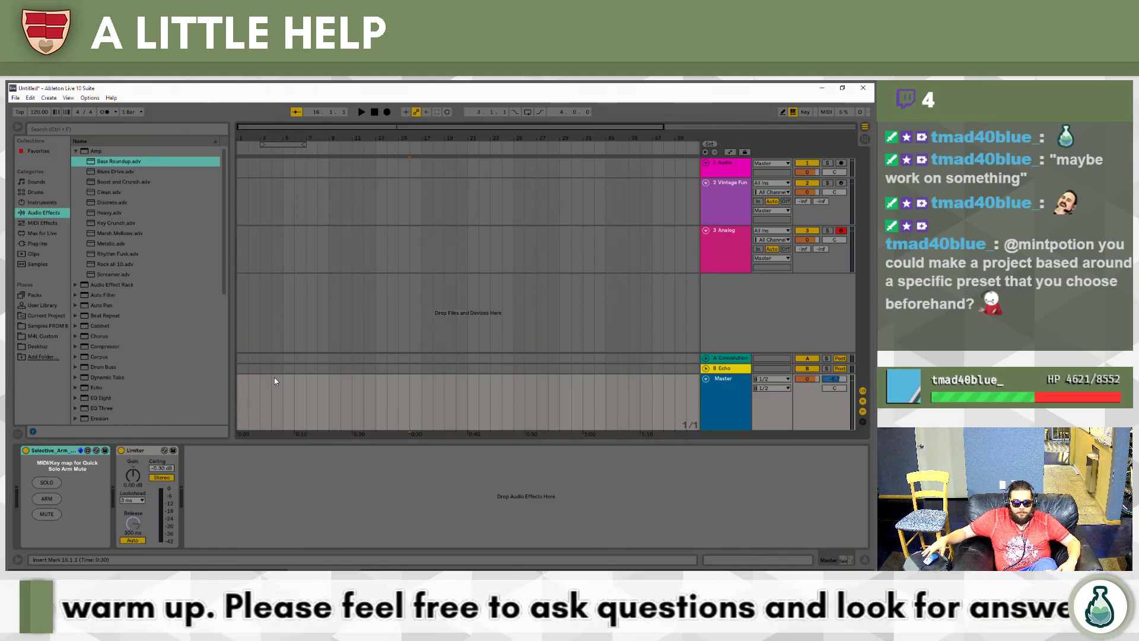
click(719, 232)
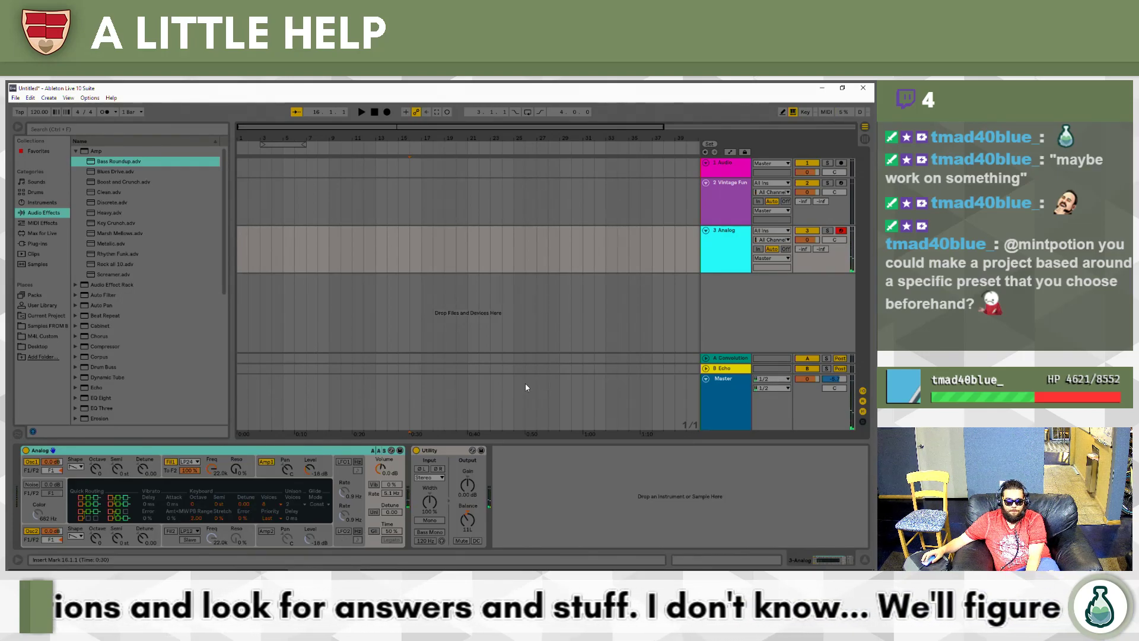
double_click(466, 515)
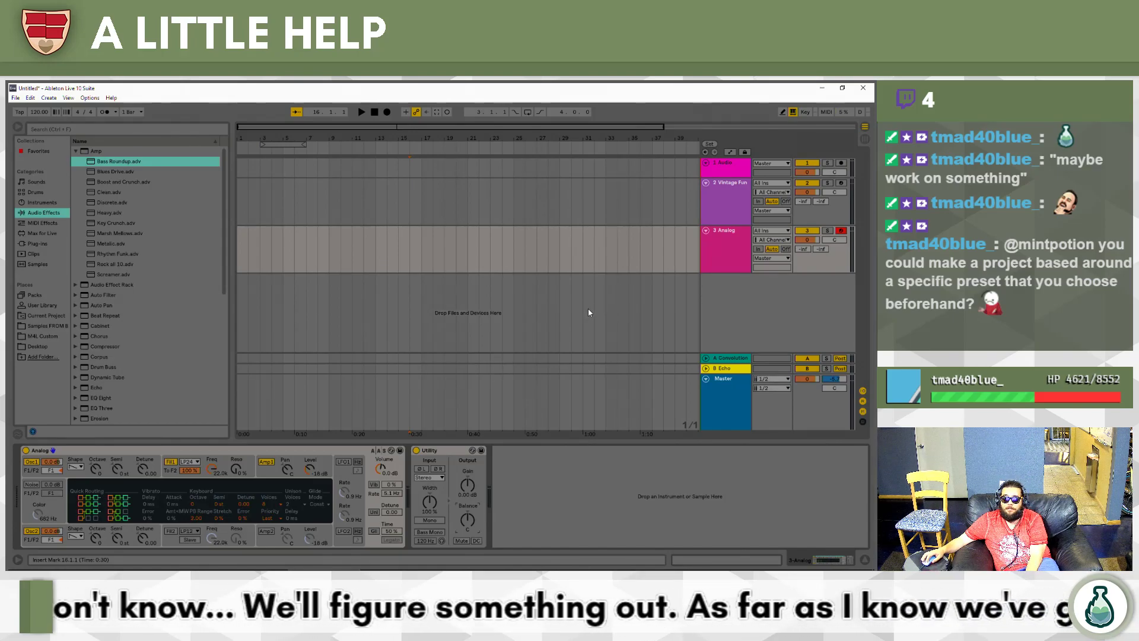
Examine the default device chains on the Vintage Funky drum track and the Analog track, including Drum Buss and Utility.
click(659, 202)
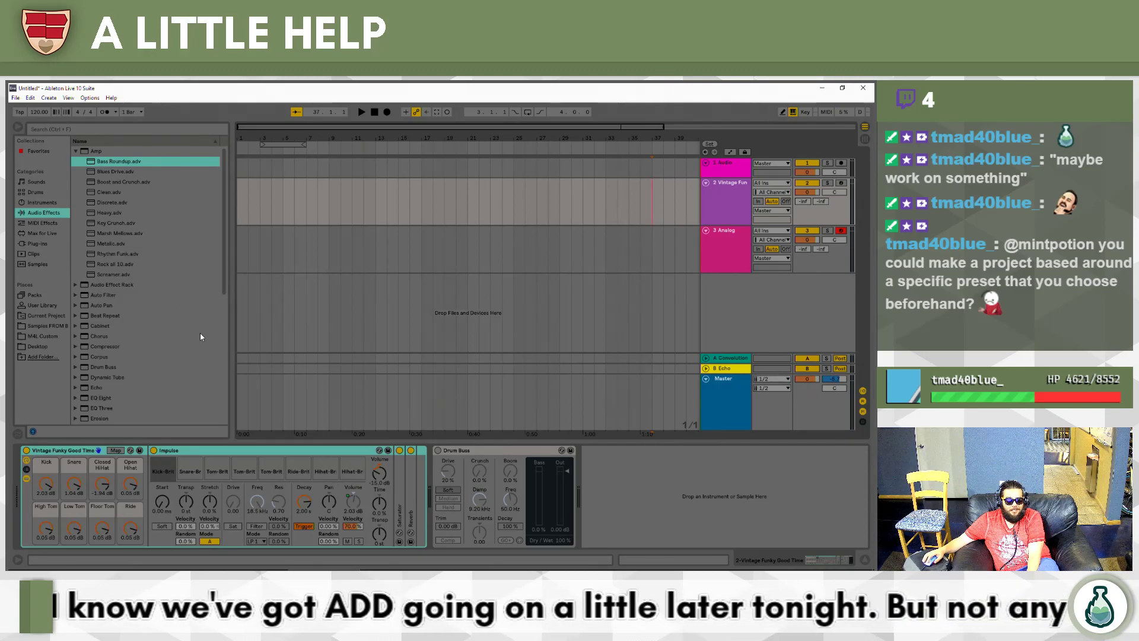
click(421, 249)
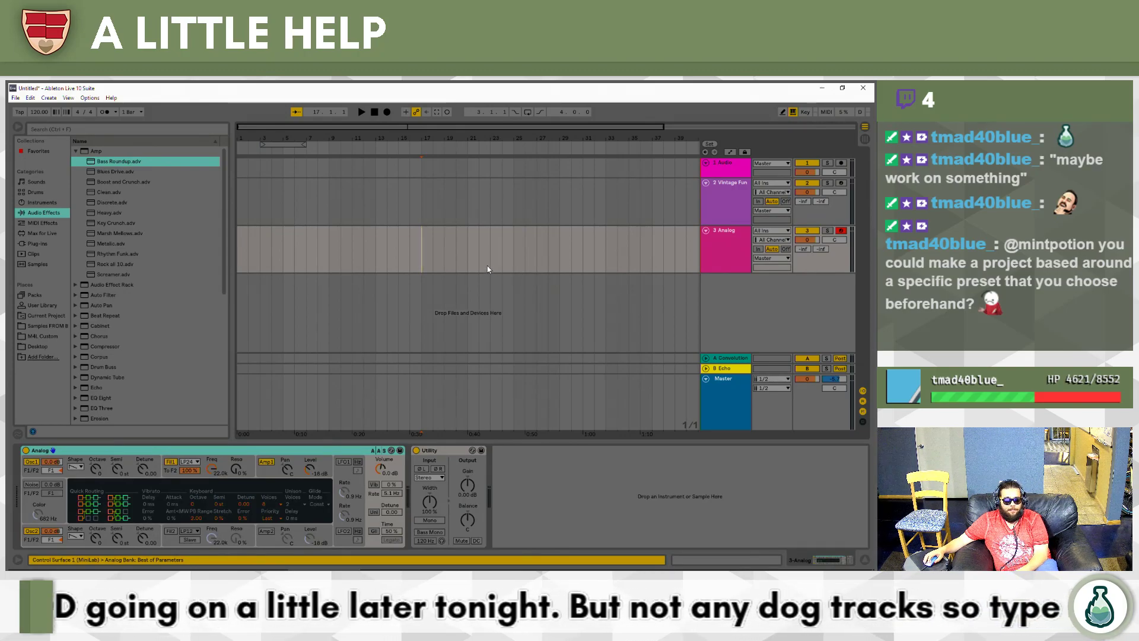
click(719, 196)
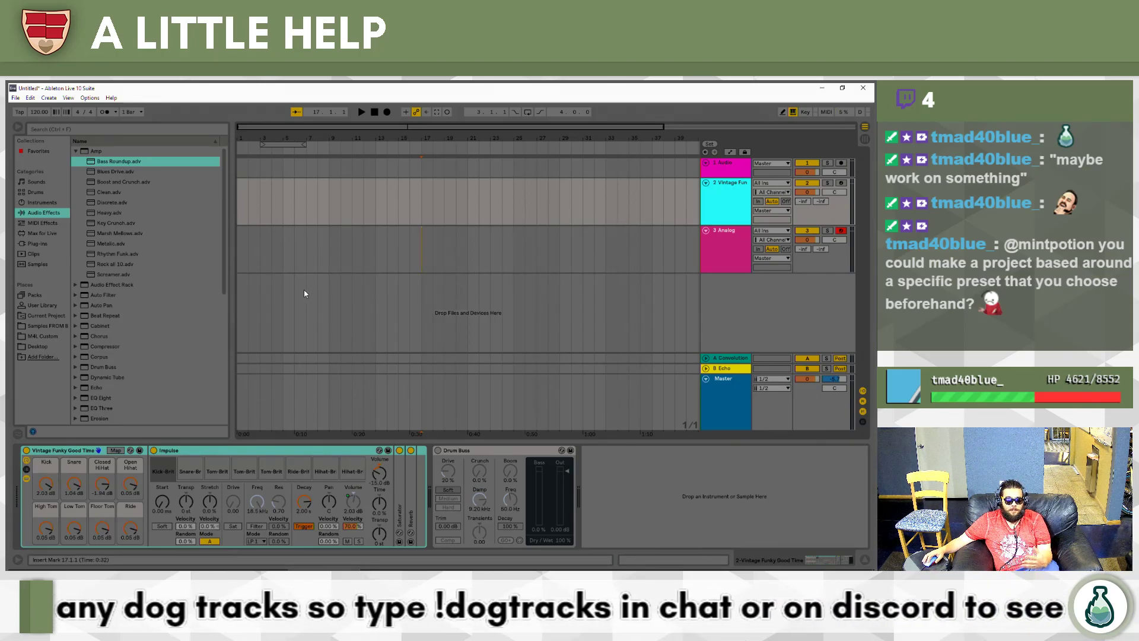
click(471, 451)
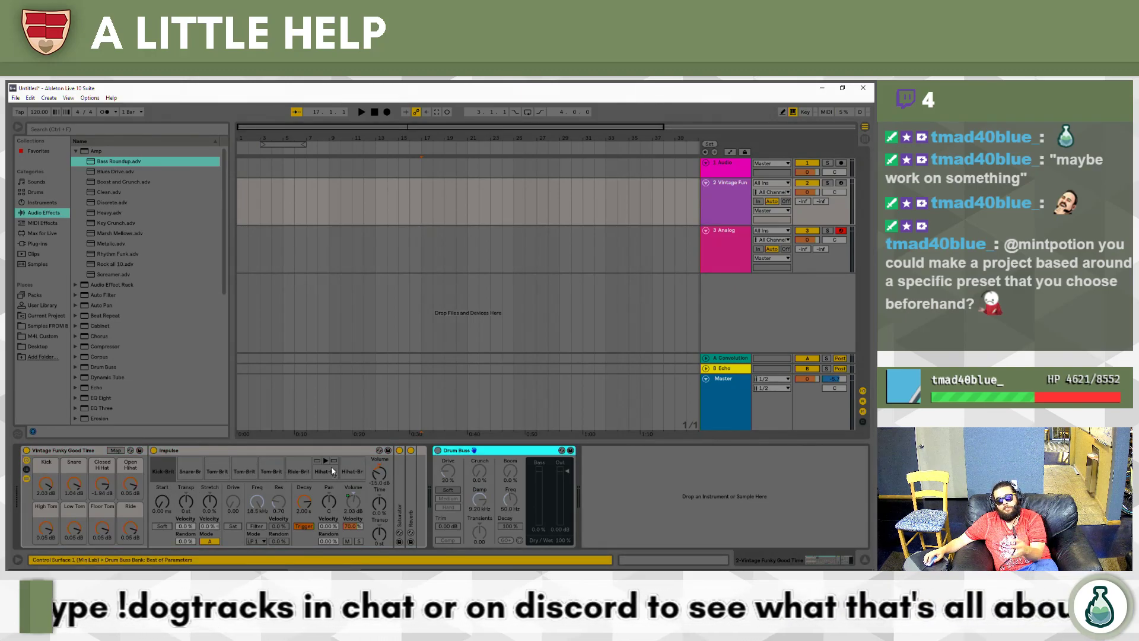
click(739, 253)
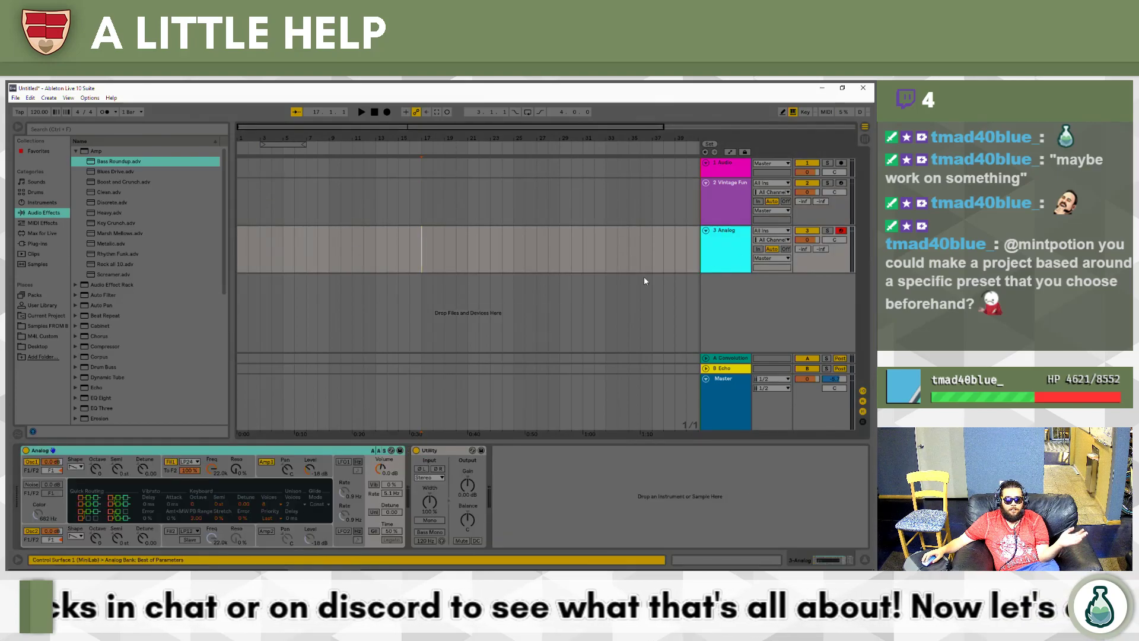
click(141, 453)
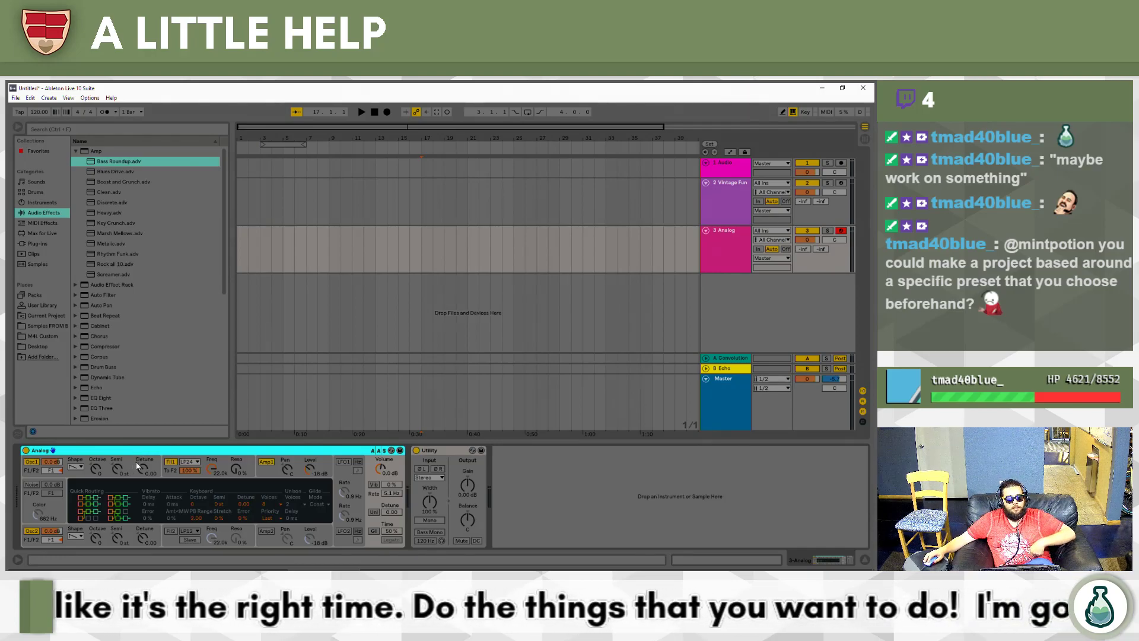
Examine the Selective Arm device on the Master track and return to the Analog track.
click(745, 403)
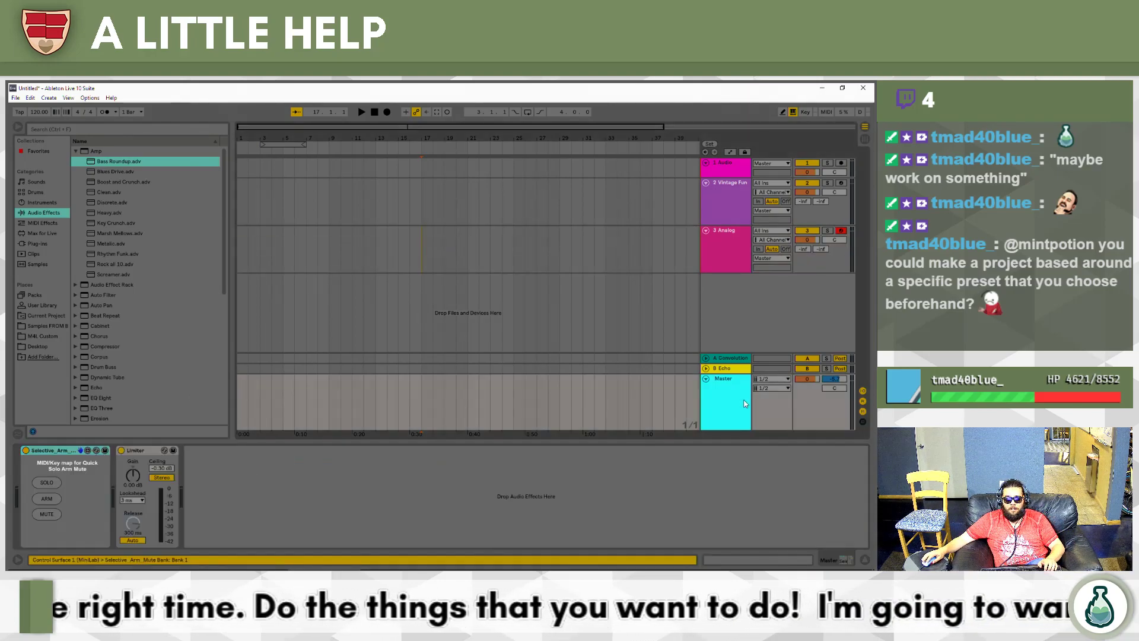
click(76, 450)
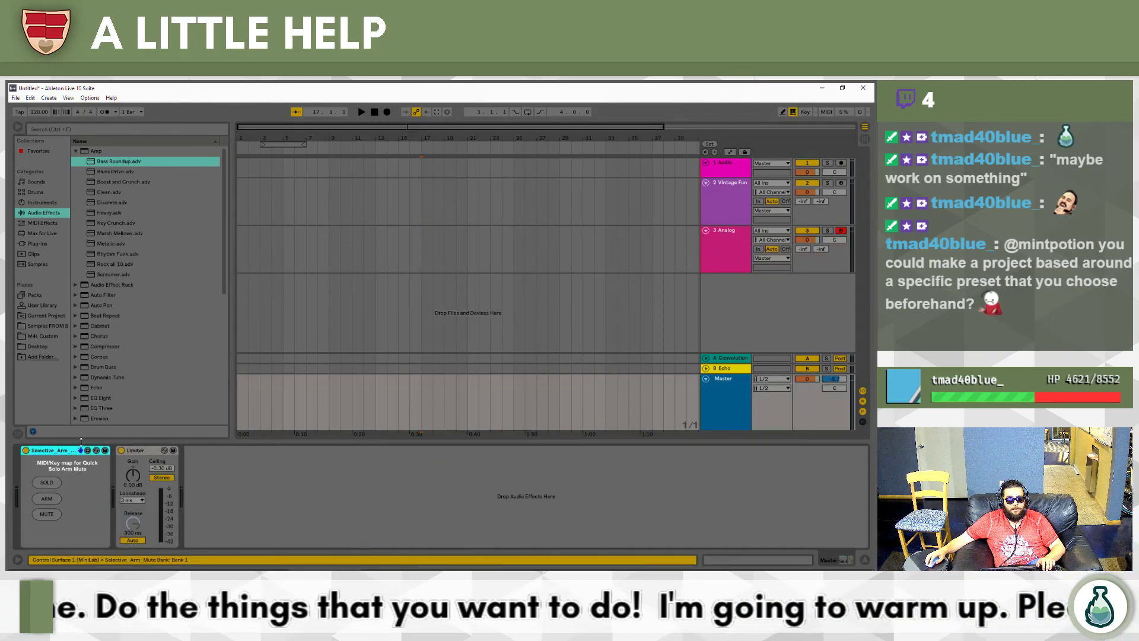
click(640, 255)
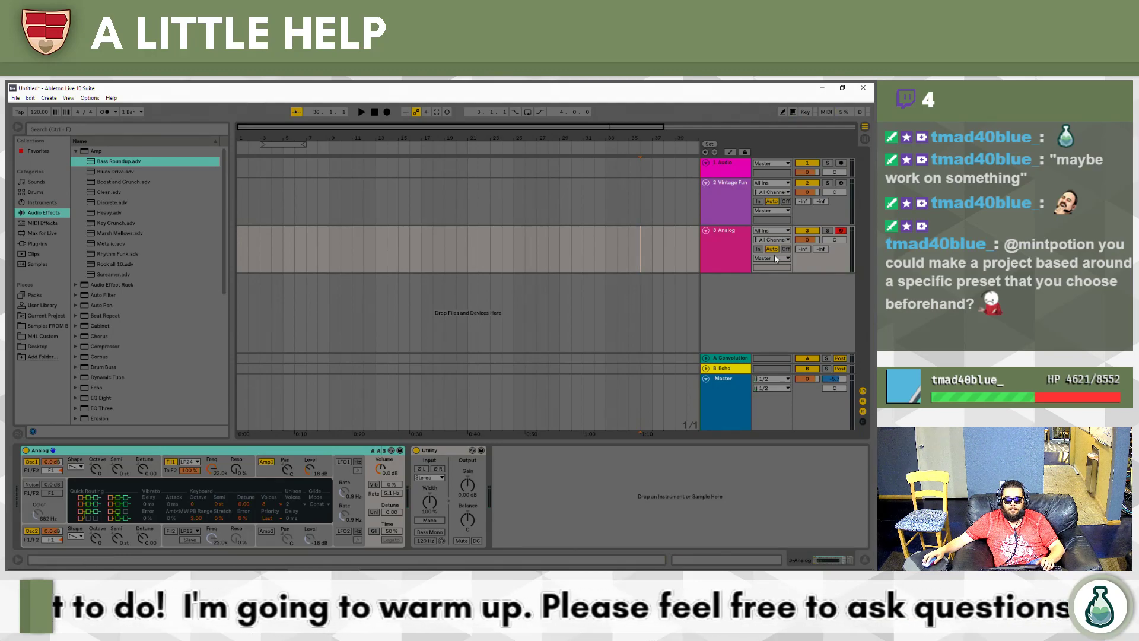
Launch Windows Magnifier to enlarge the area around the pointer.
key(super)
text(magni)
key(Return)
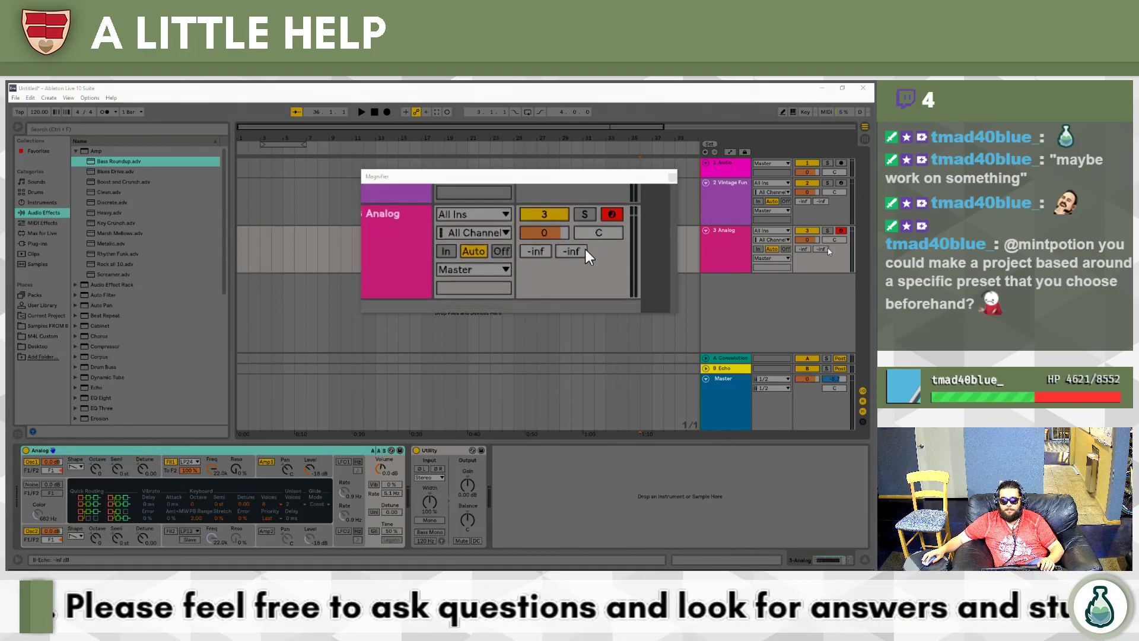
Check which keys are mapped to Solo, Arm and Mute in the Master track's Selective Arm device.
click(727, 411)
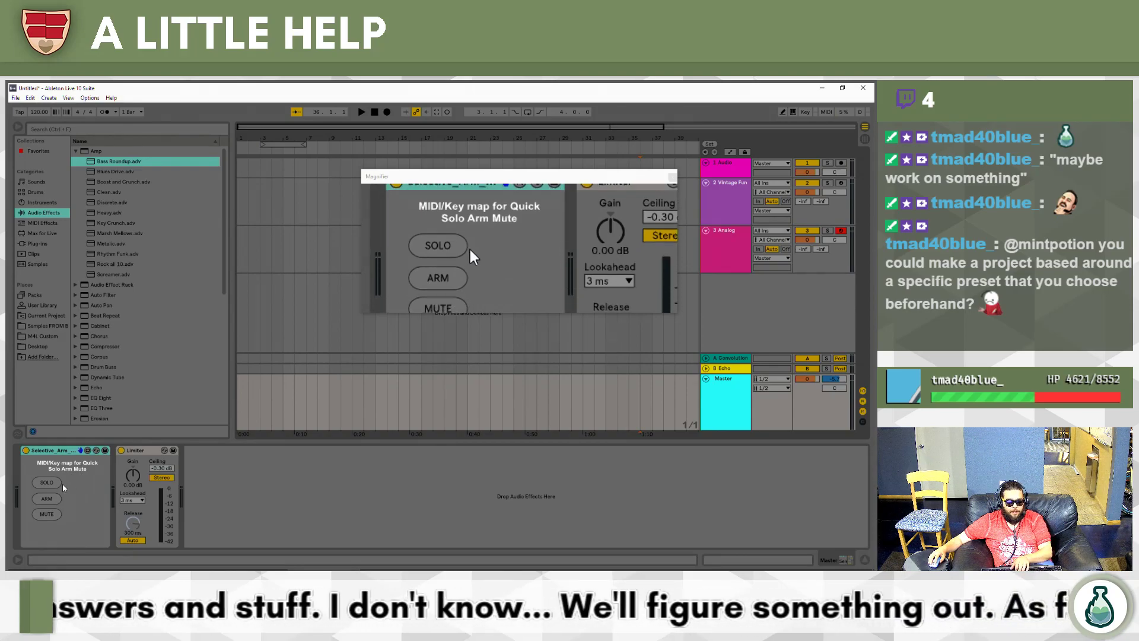
key(ctrl+k)
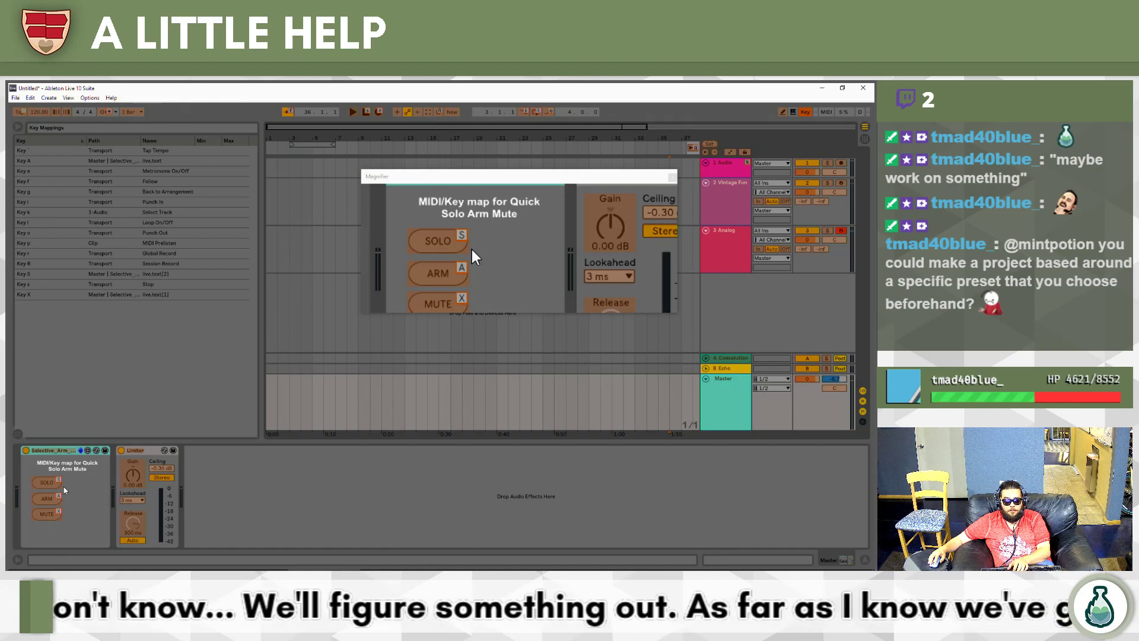
key(ctrl+k)
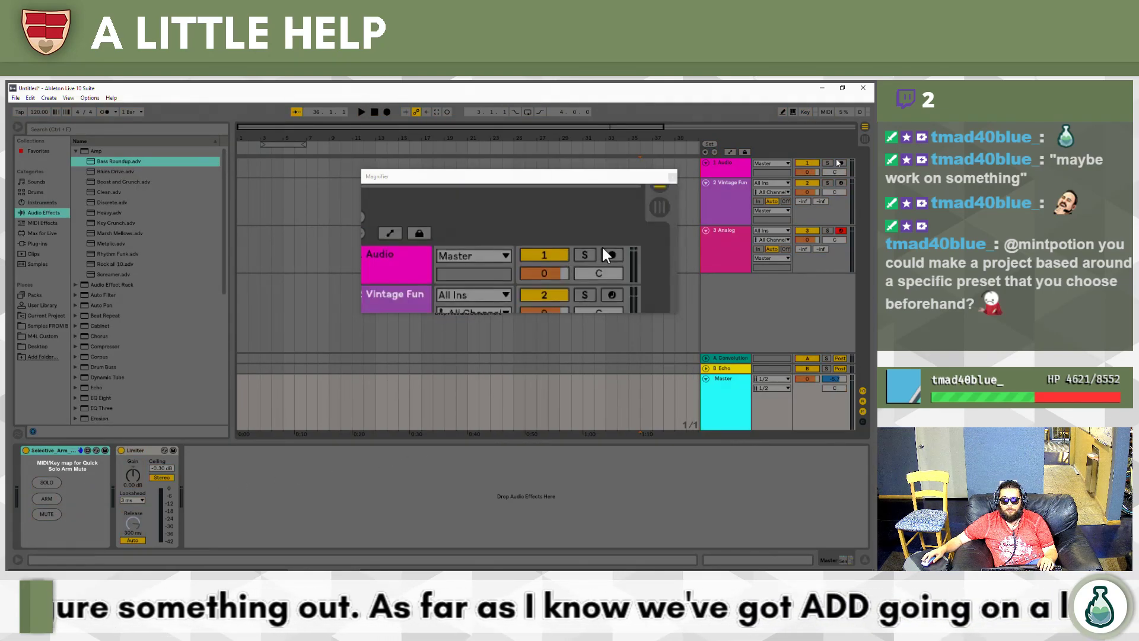
Toggle the arrangement's automation mode on and off repeatedly to compare how the tracks are displayed.
click(731, 153)
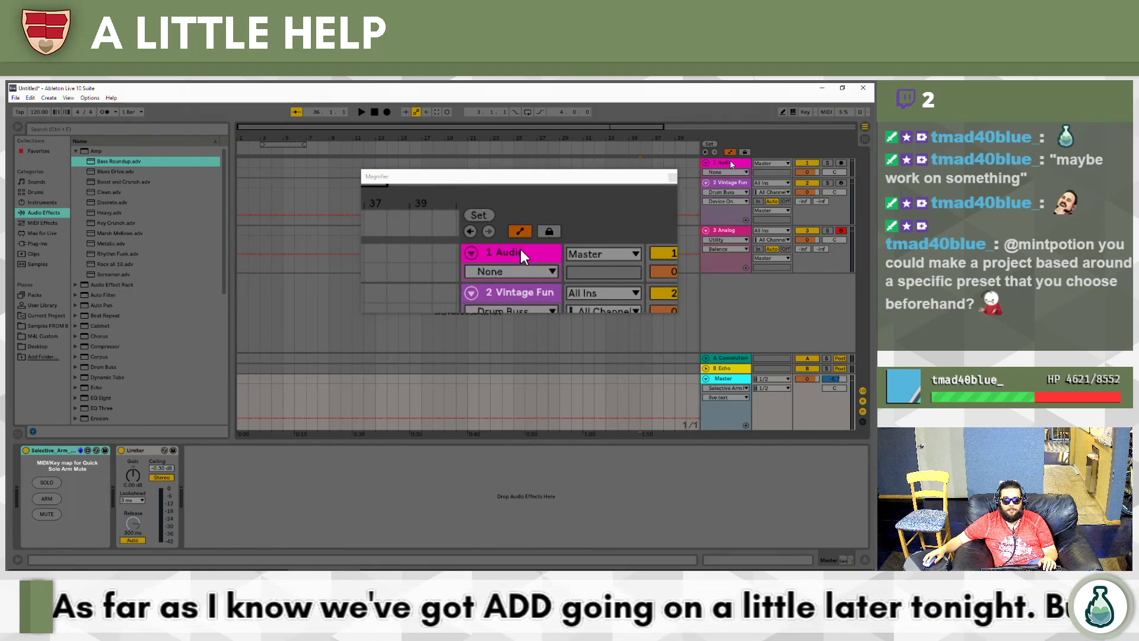
key(a)
key(a)
key(a)
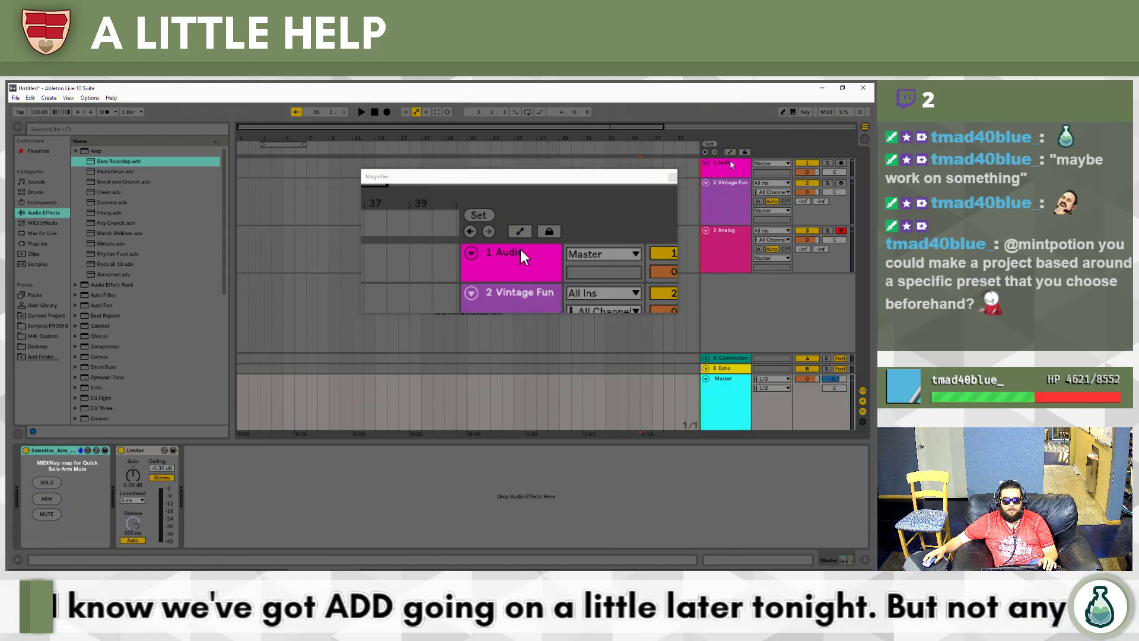
key(a)
key(a)
key(Home)
key(a)
key(a)
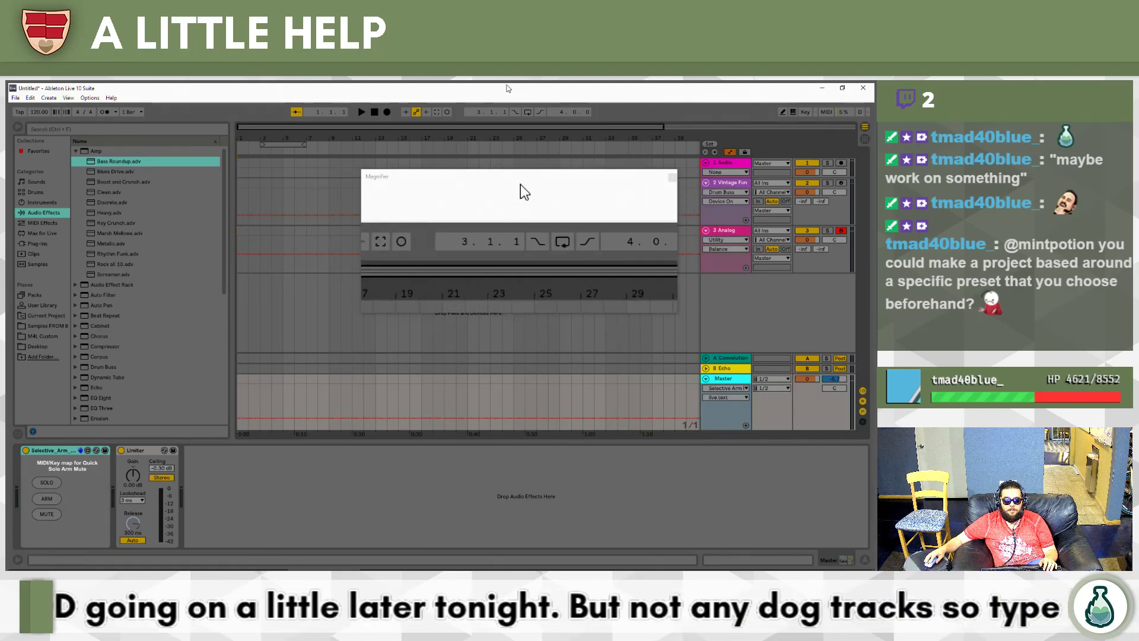
click(732, 154)
click(732, 153)
click(731, 154)
click(731, 154)
click(731, 154)
click(731, 154)
click(731, 154)
click(732, 154)
click(732, 154)
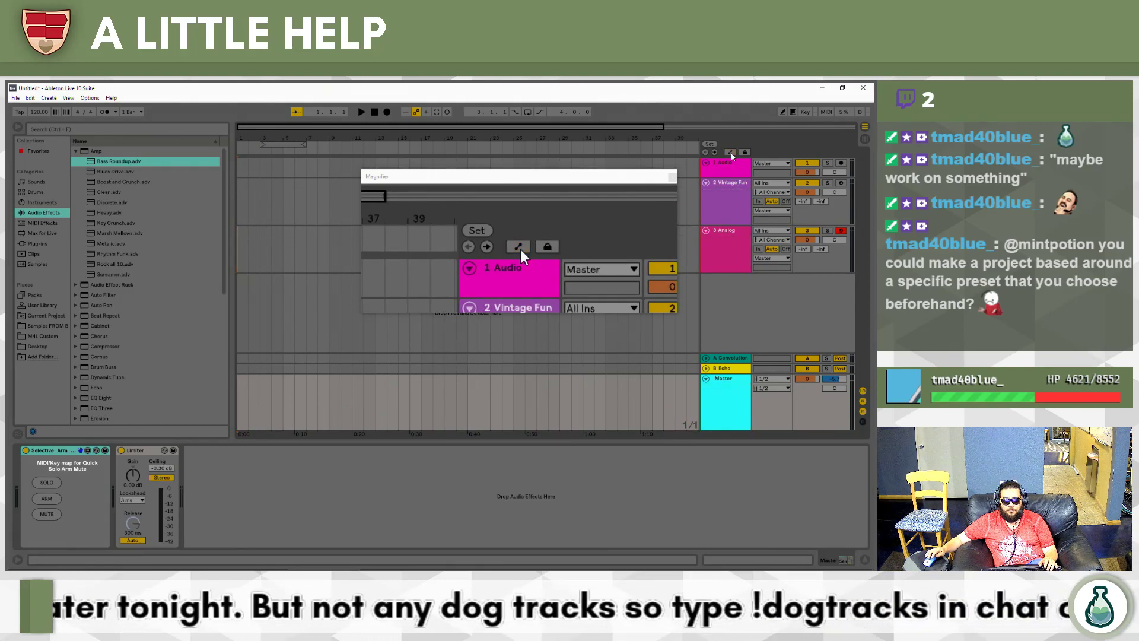
click(731, 153)
click(732, 154)
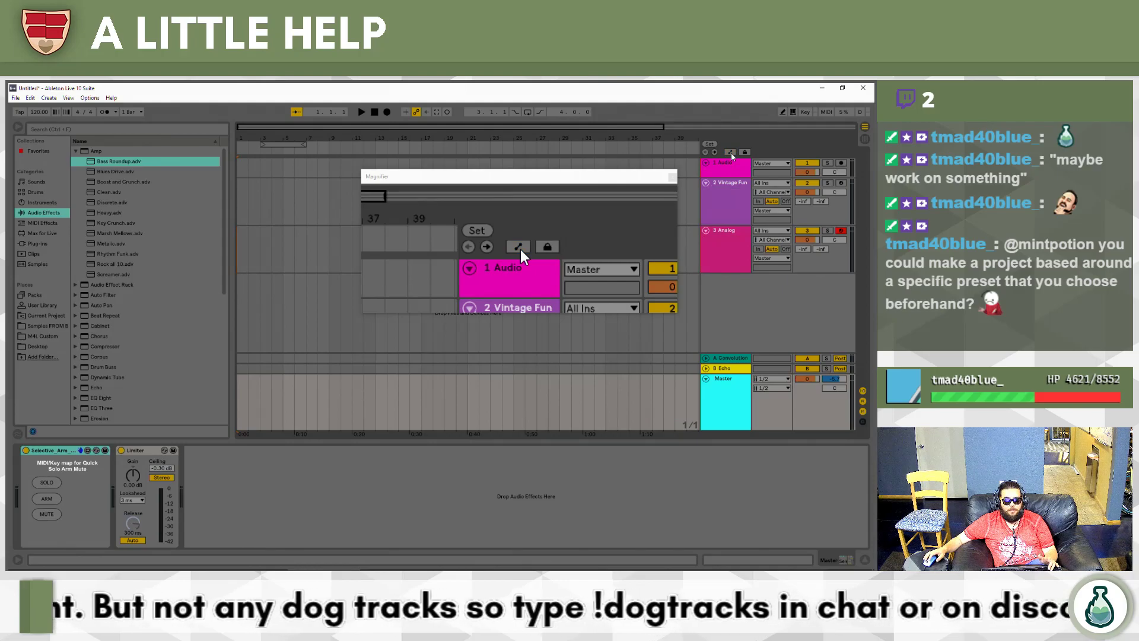
click(731, 154)
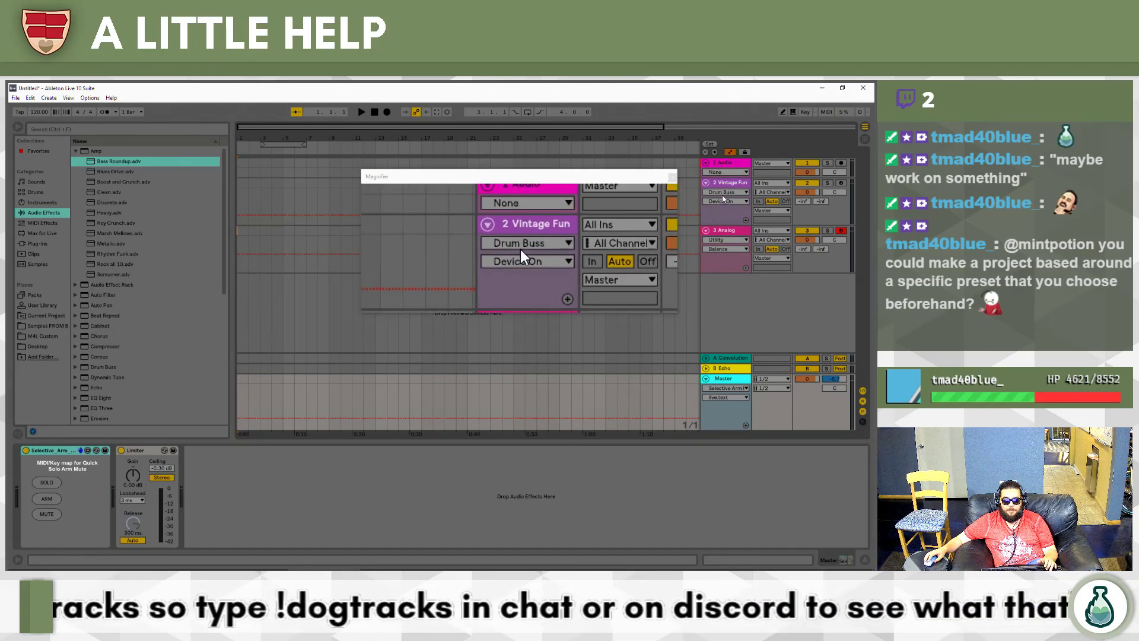
key(a)
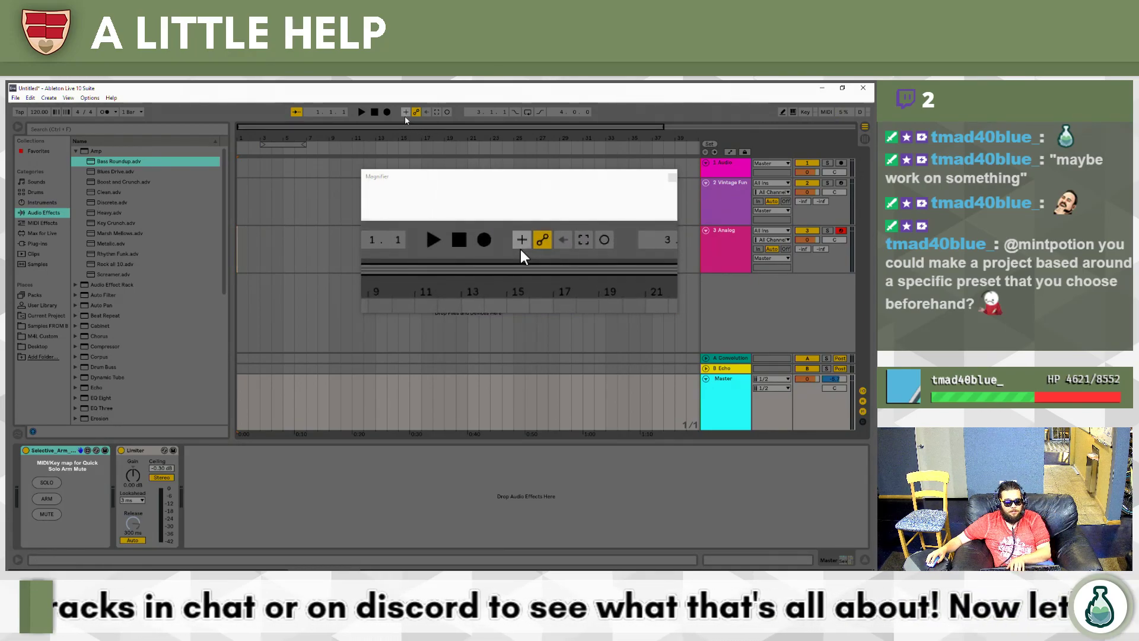
Assign the a key to Arrangement Overdub in key mapping mode and delete that assignment again.
key(ctrl+k)
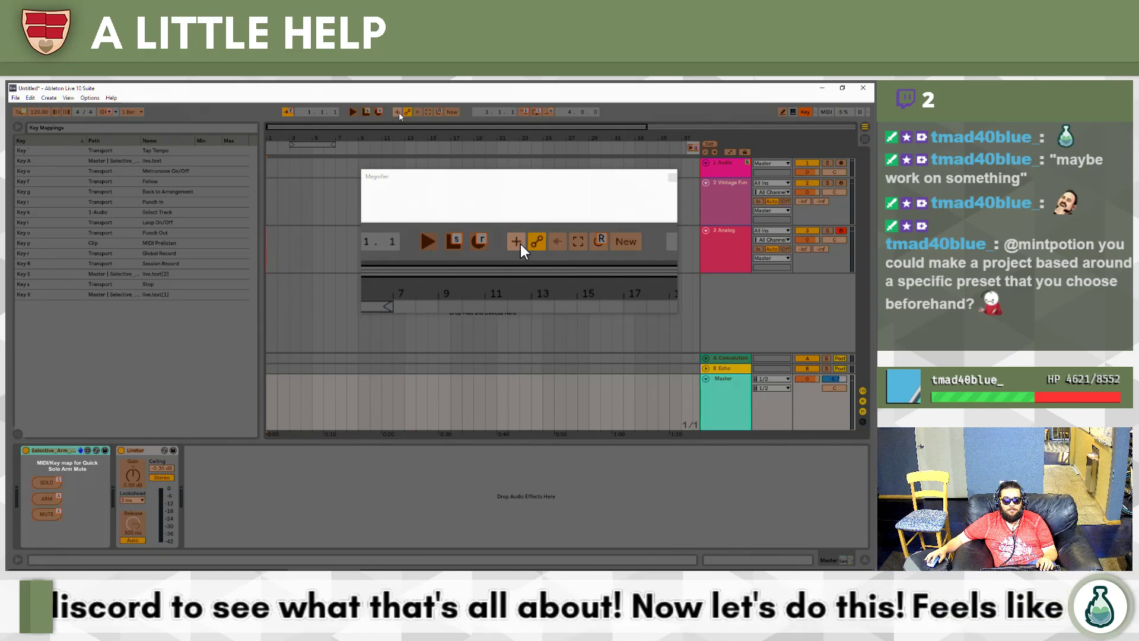
click(399, 114)
key(a)
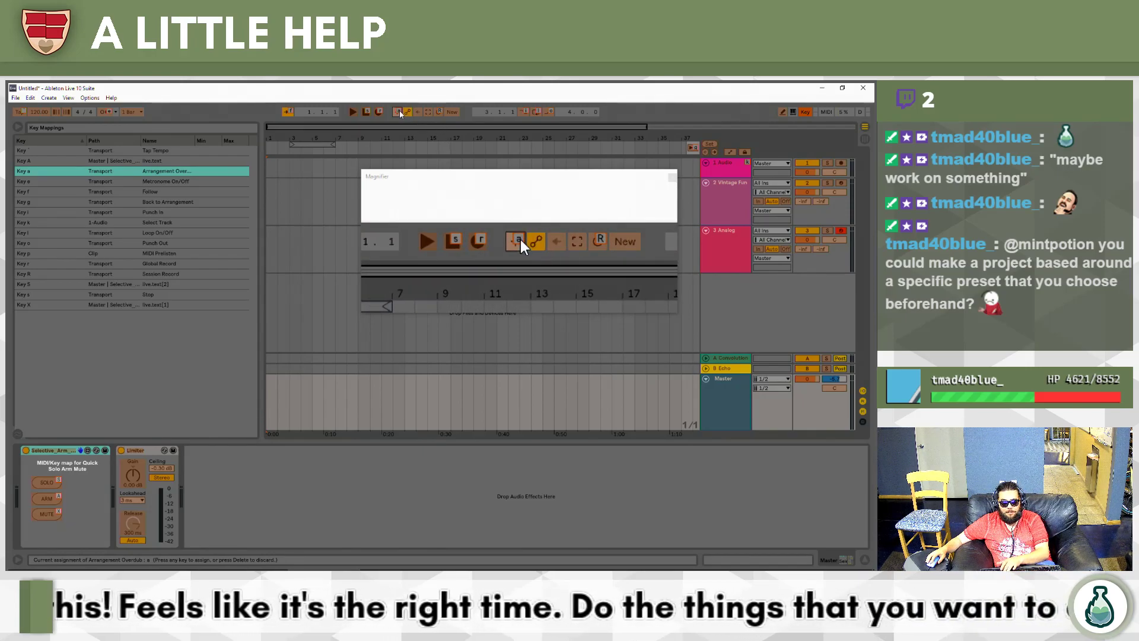
key(Delete)
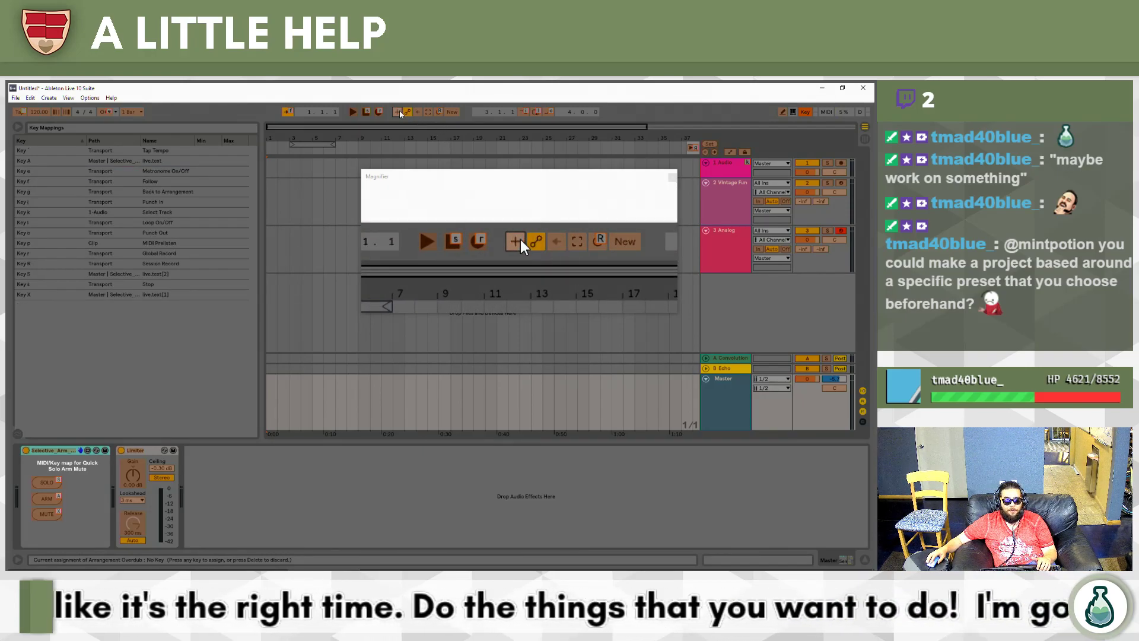
Assign the d key to Arrangement Overdub, leave key mapping mode, and toggle overdub repeatedly to test the mapping.
key(d)
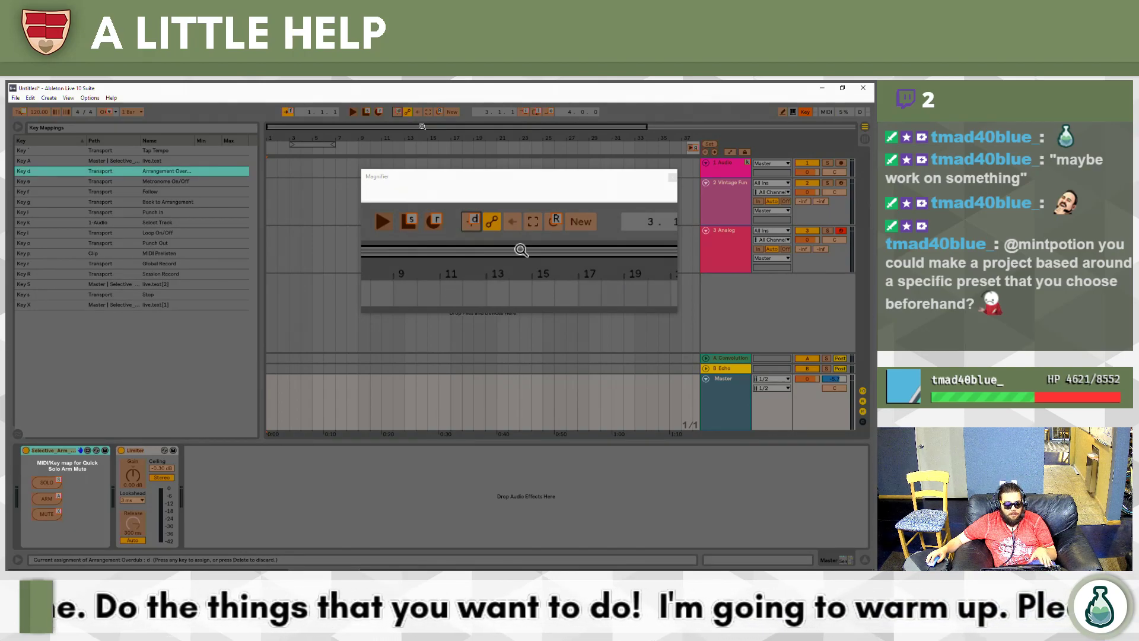
key(ctrl+k)
key(d)
key(d)
key(d)
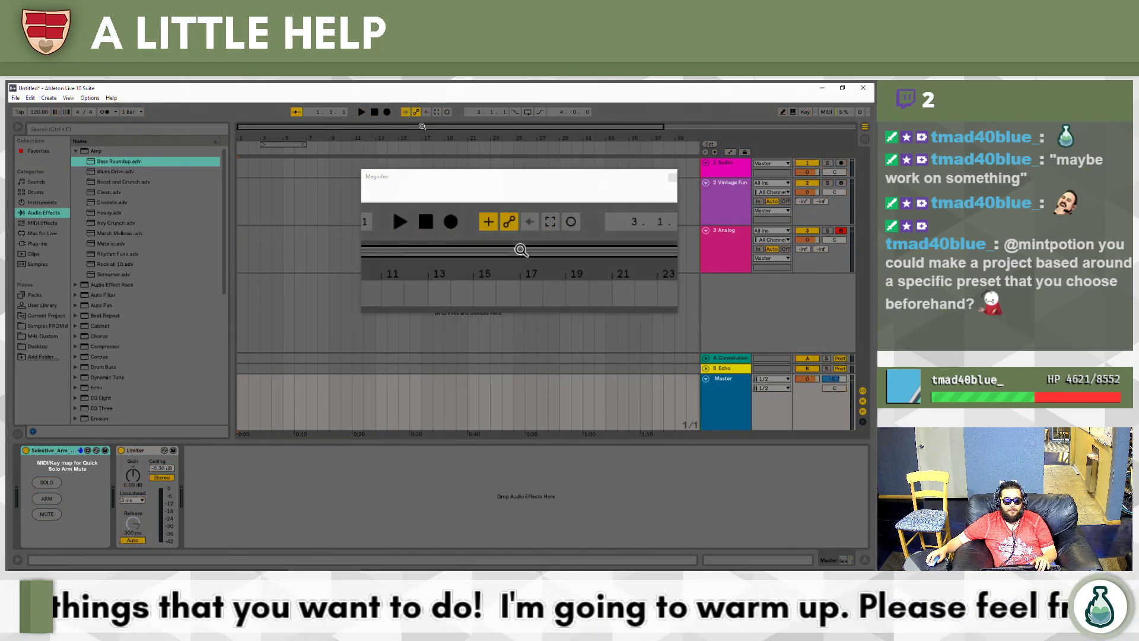
key(d)
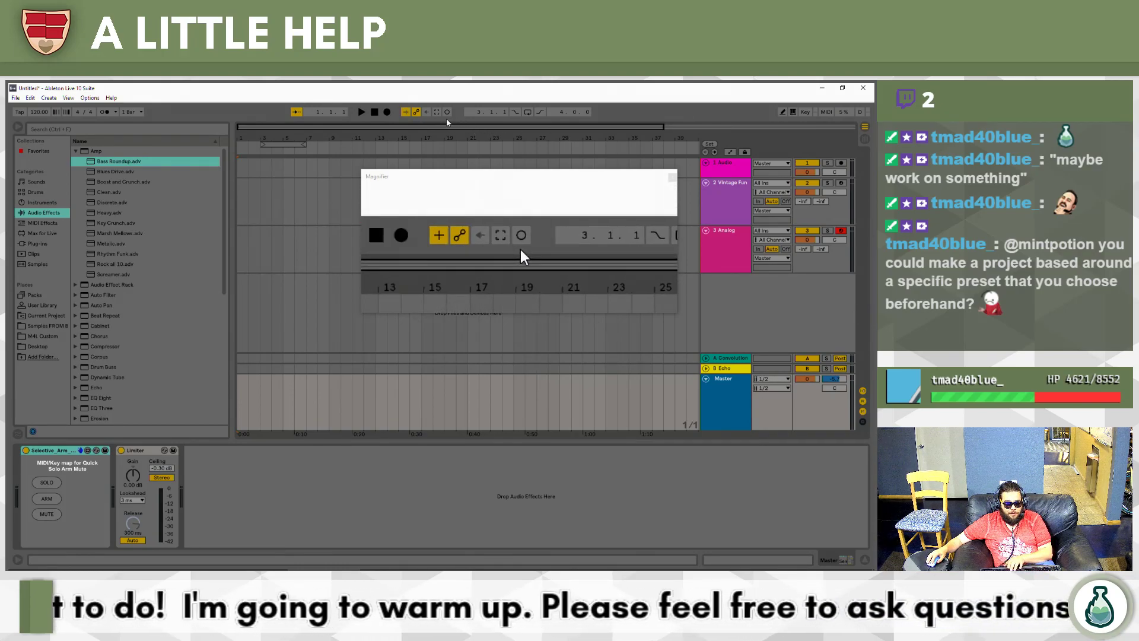
Map capital C to Trigger Capture and review the keys assigned to Punch In, Loop and Punch Out.
key(ctrl+k)
click(427, 112)
key(shift+c)
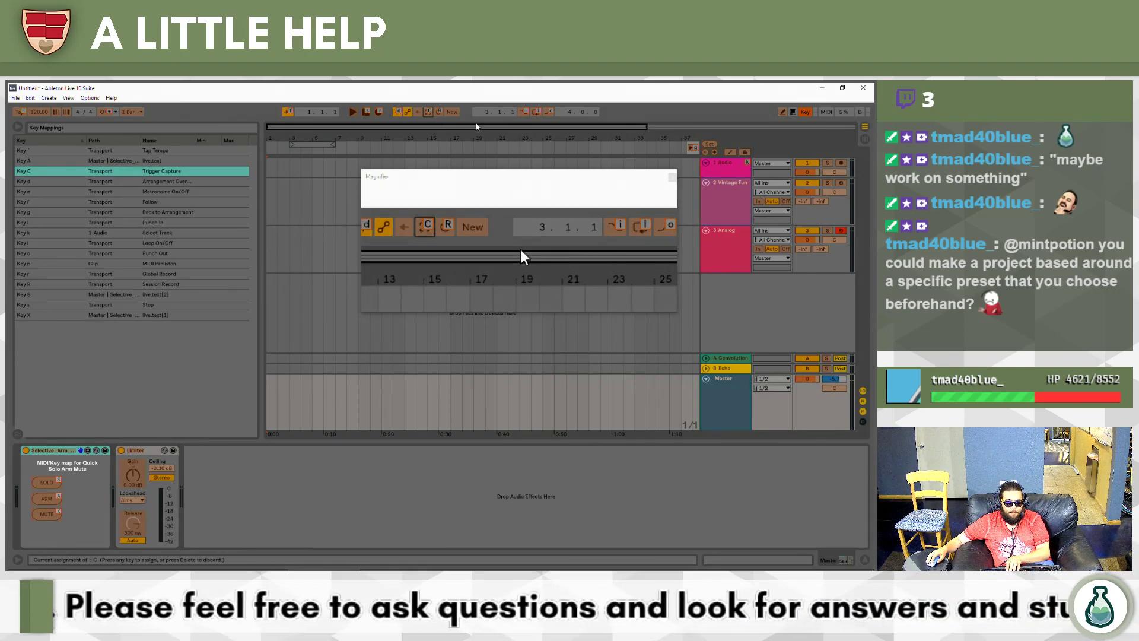
key(ctrl+k)
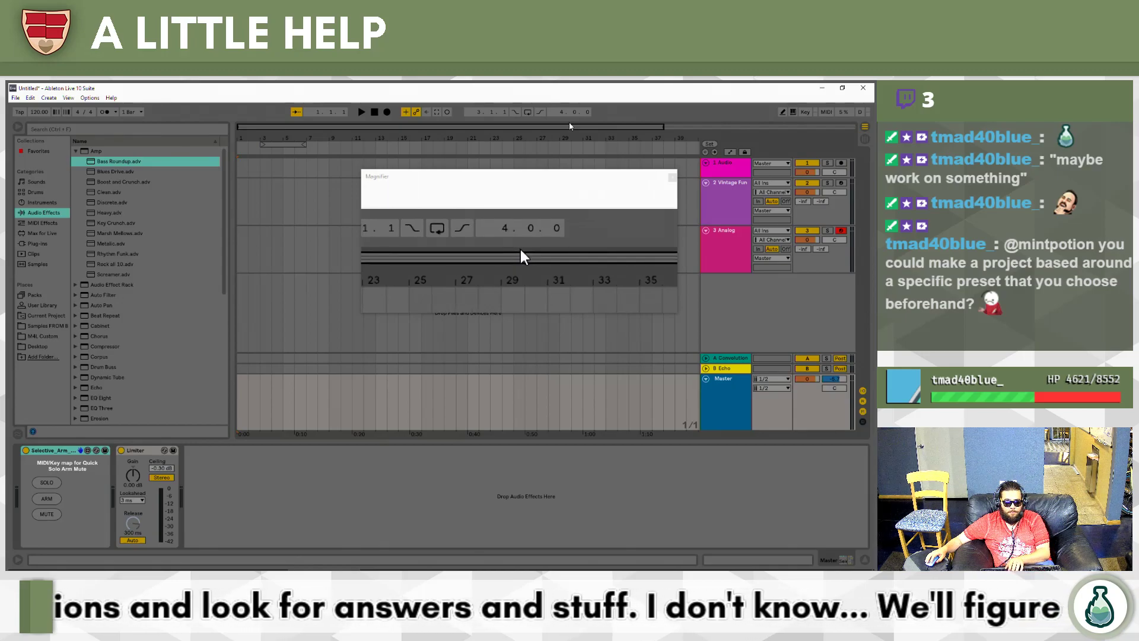
key(ctrl+k)
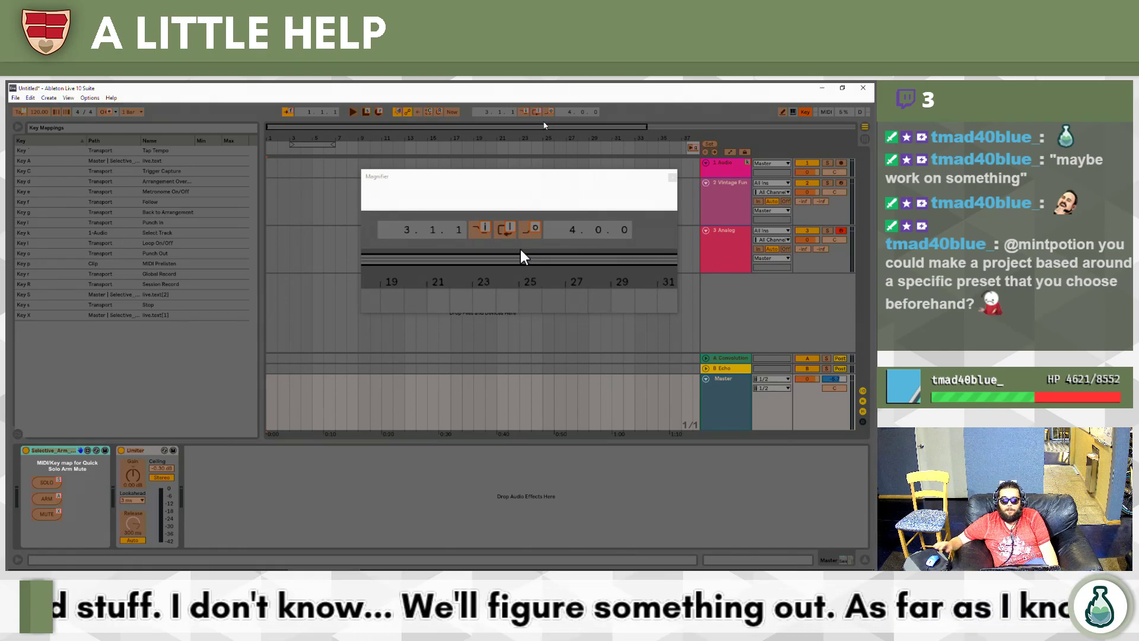
key(ctrl+k)
Turn on automation mode, select the Analog track, and toggle its record arm repeatedly with the mapped key.
click(732, 154)
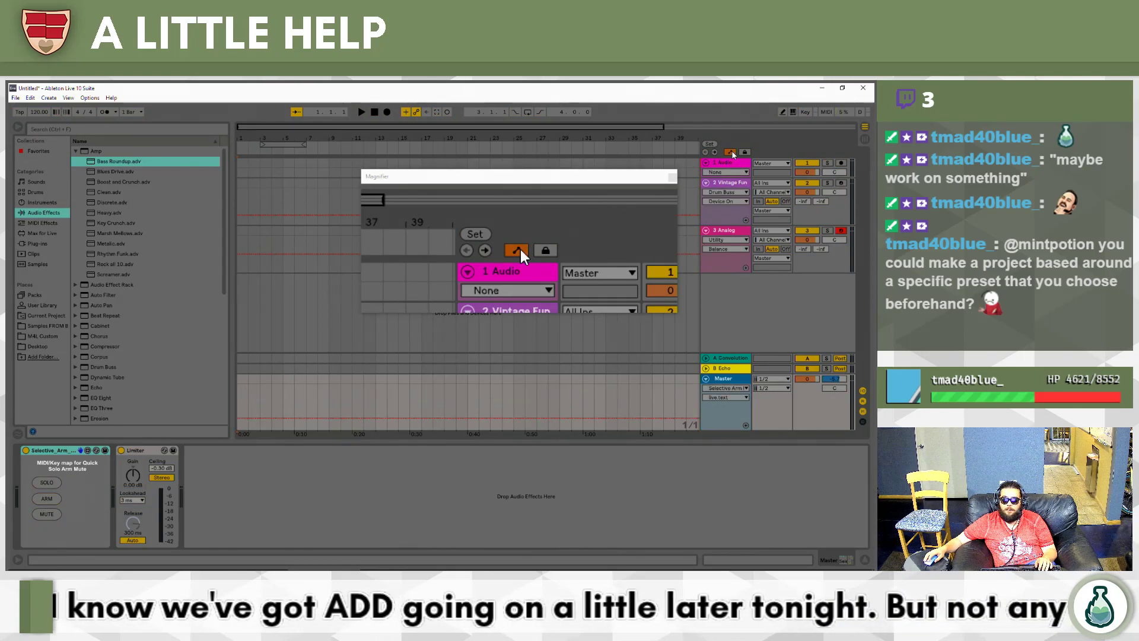
click(729, 228)
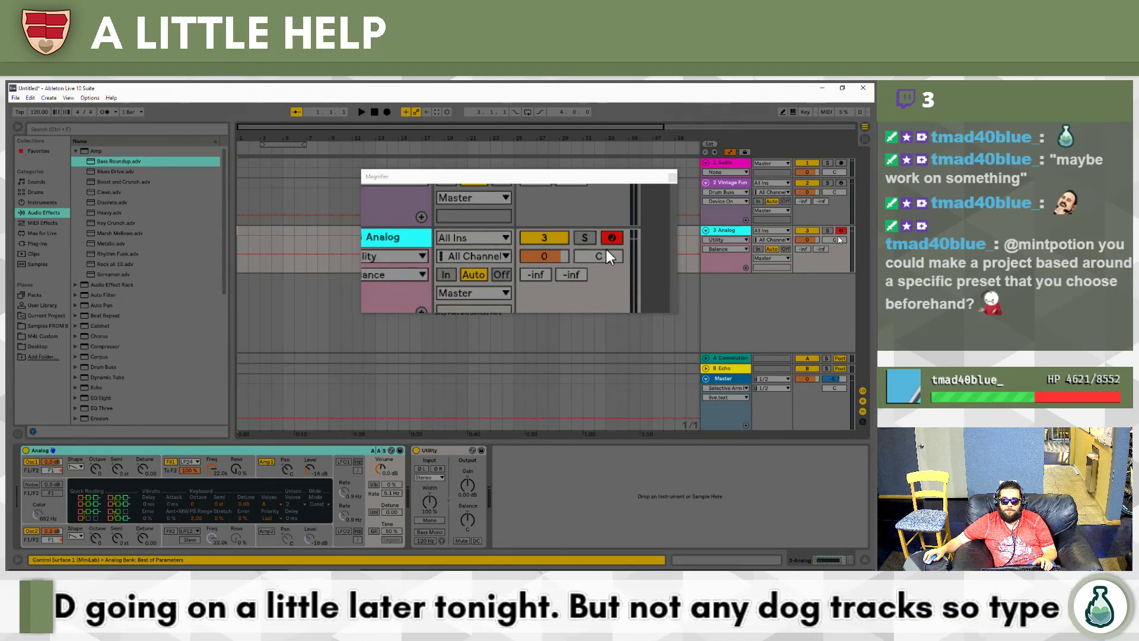
key(s)
key(s)
key(s)
key(s)
key(s)
key(s)
key(s)
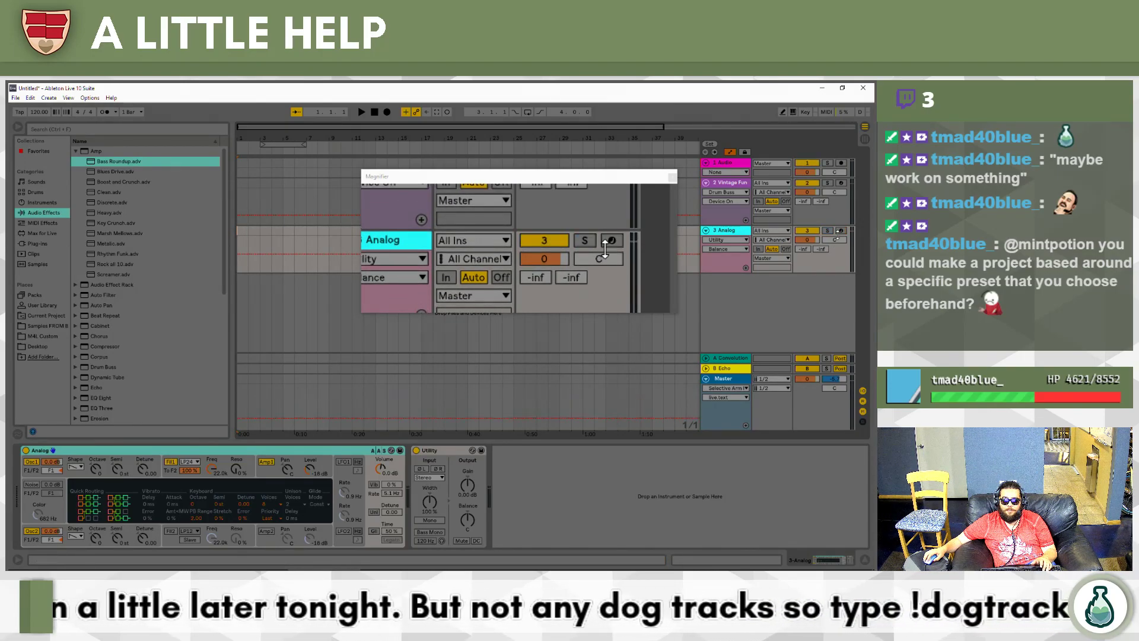
key(s)
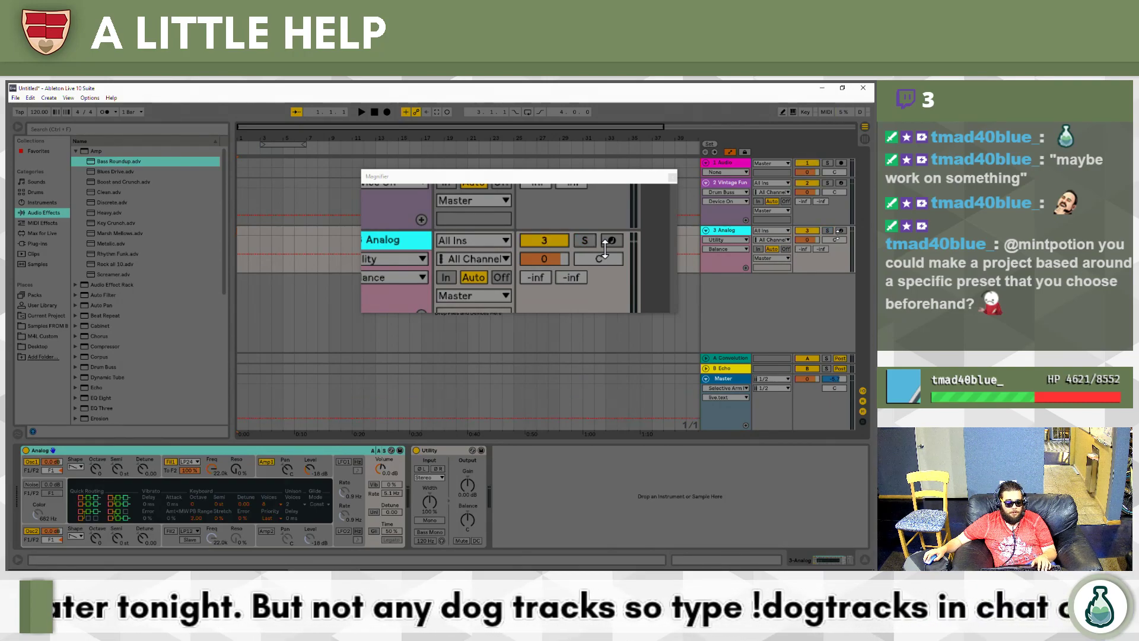
Switch the Analog track's arm and mute states on and off with the mapped keys to demonstrate them.
key(F3)
key(F3)
key(F3)
key(F3)
key(F3)
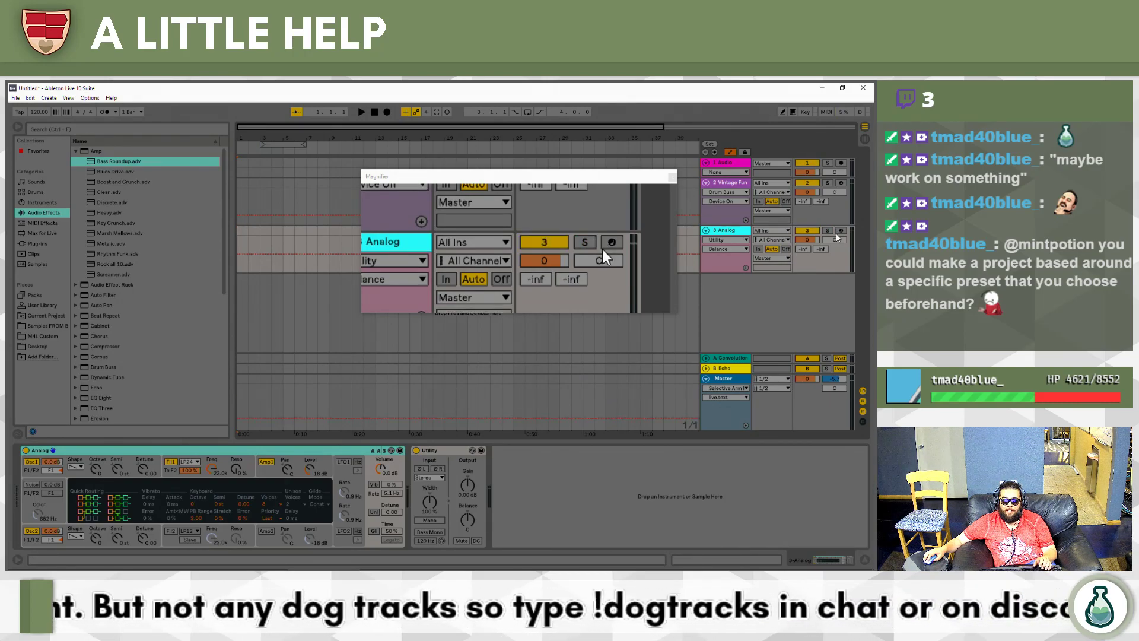
key(s)
key(c)
key(s)
key(c)
key(F3)
key(s)
key(F3)
key(s)
key(s)
key(s)
key(s)
key(F3)
key(s)
key(c)
key(s)
key(s)
key(F3)
key(F3)
key(s)
key(s)
key(F3)
key(F3)
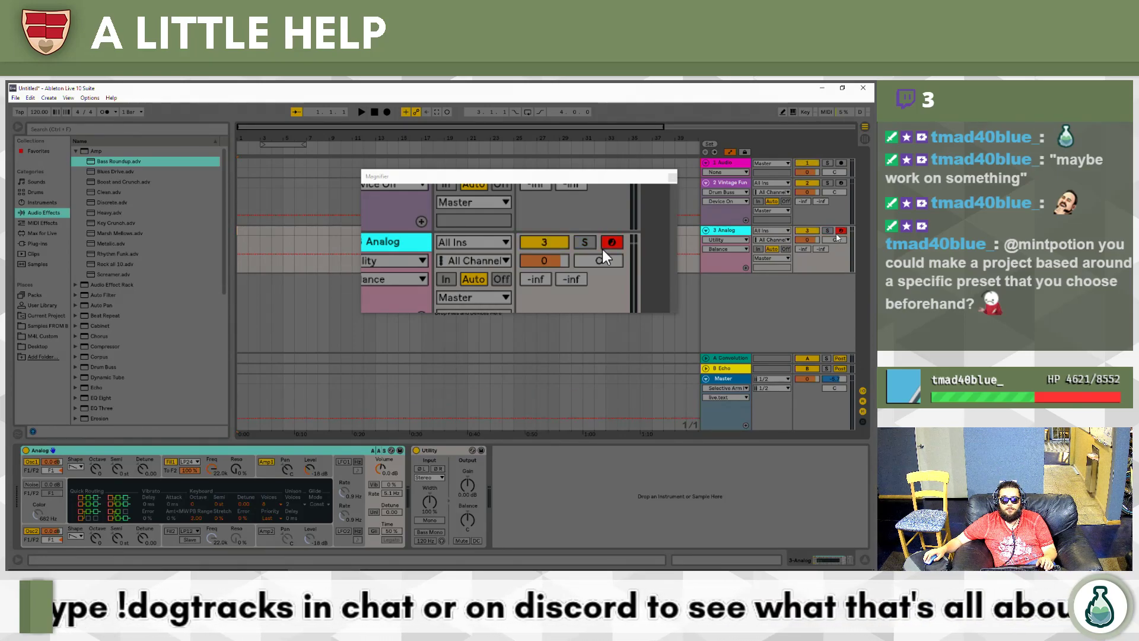
key(F3)
key(s)
key(c)
key(c)
key(s)
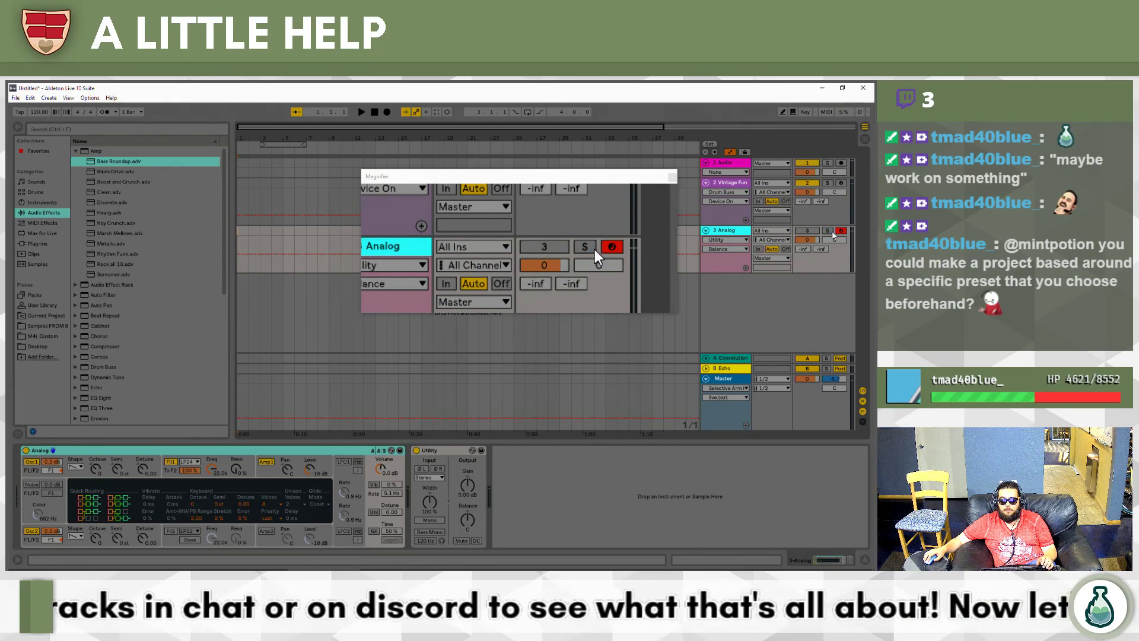
key(F3)
Fold all the arrangement tracks, and fold and unfold Analog individually while switching its track activator.
key(w)
key(alt+u)
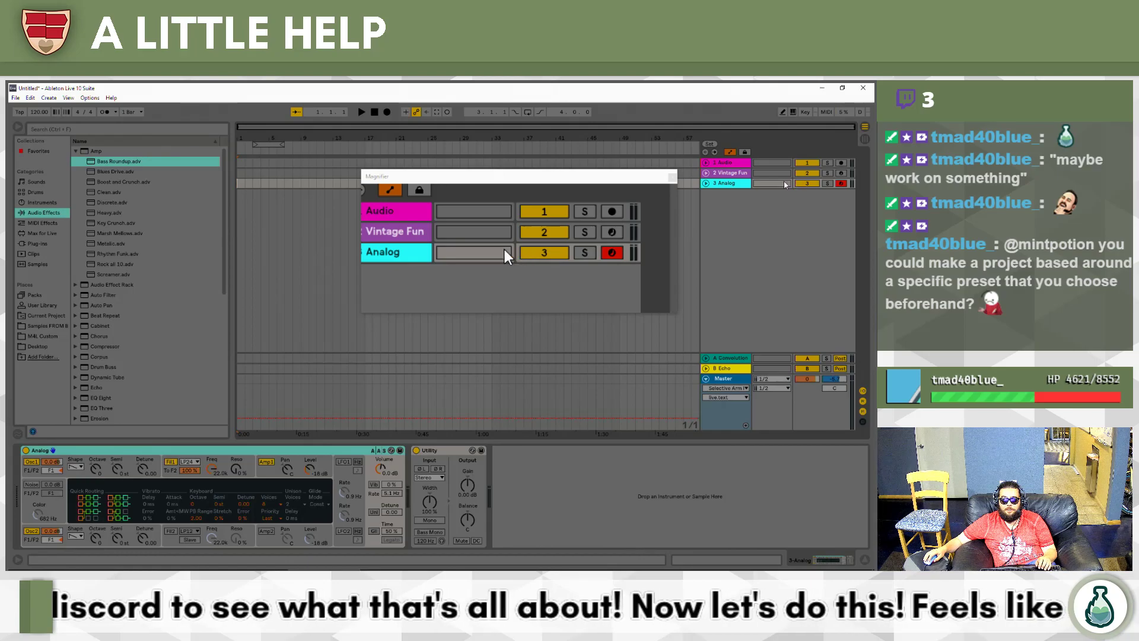
click(707, 183)
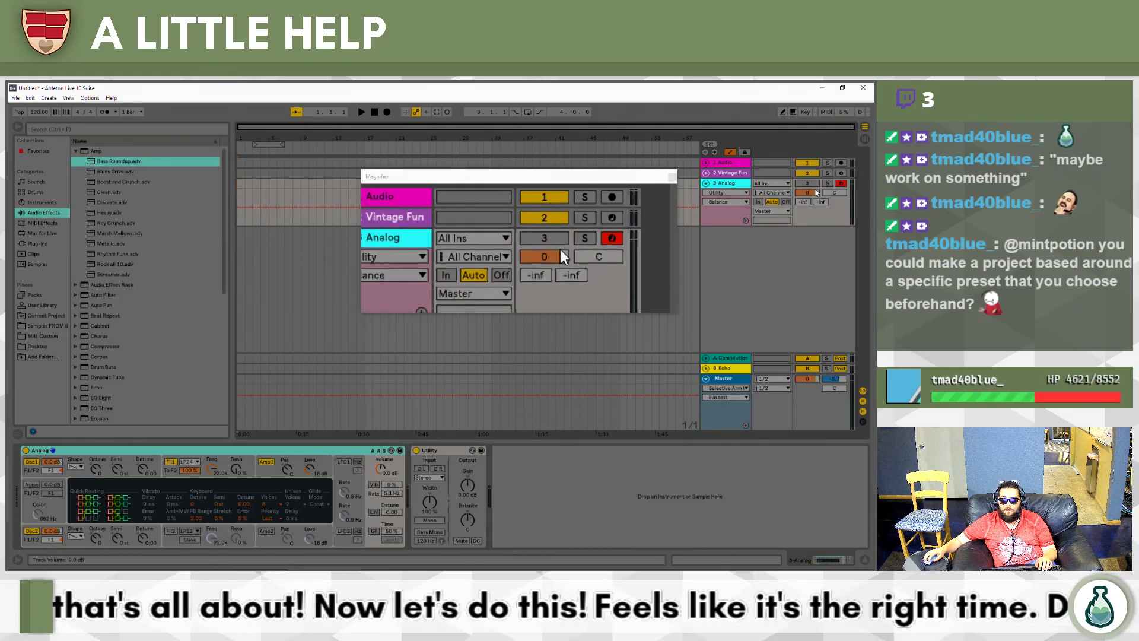
key(u)
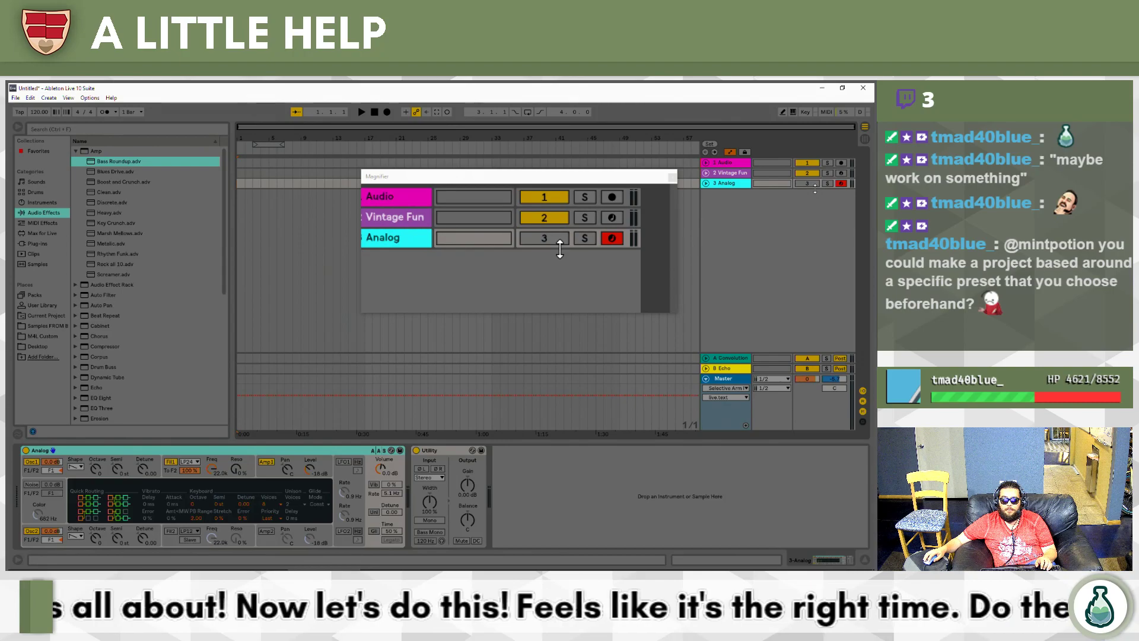
click(705, 183)
key(F3)
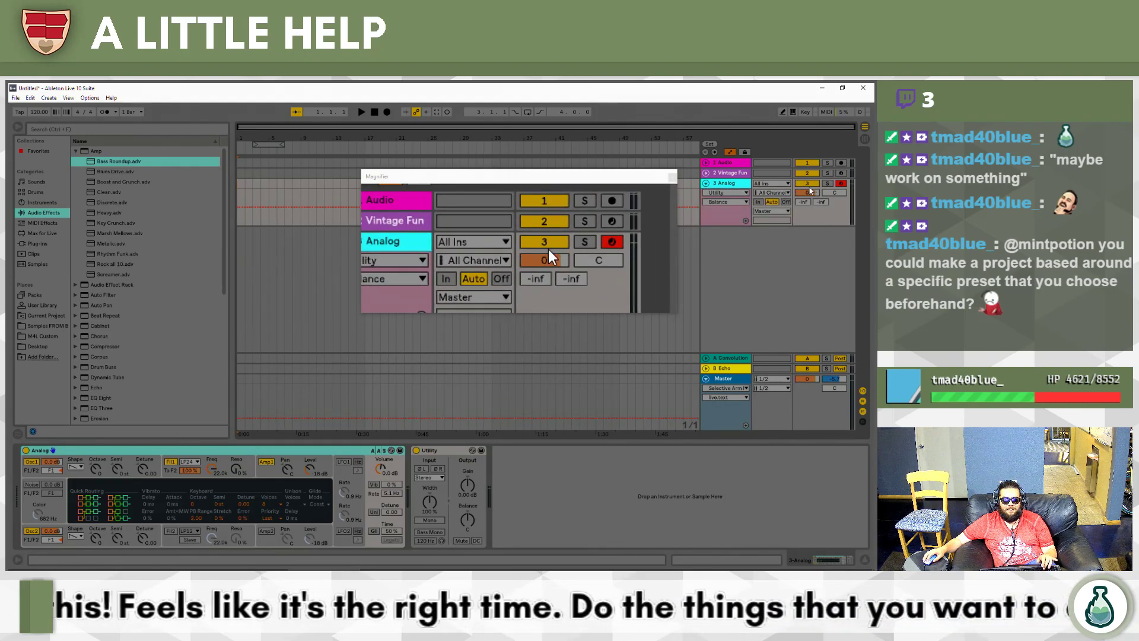
Select the Audio, Vintage Funky and Analog tracks together, fold and unfold them, and select only Audio again.
shift+click(739, 165)
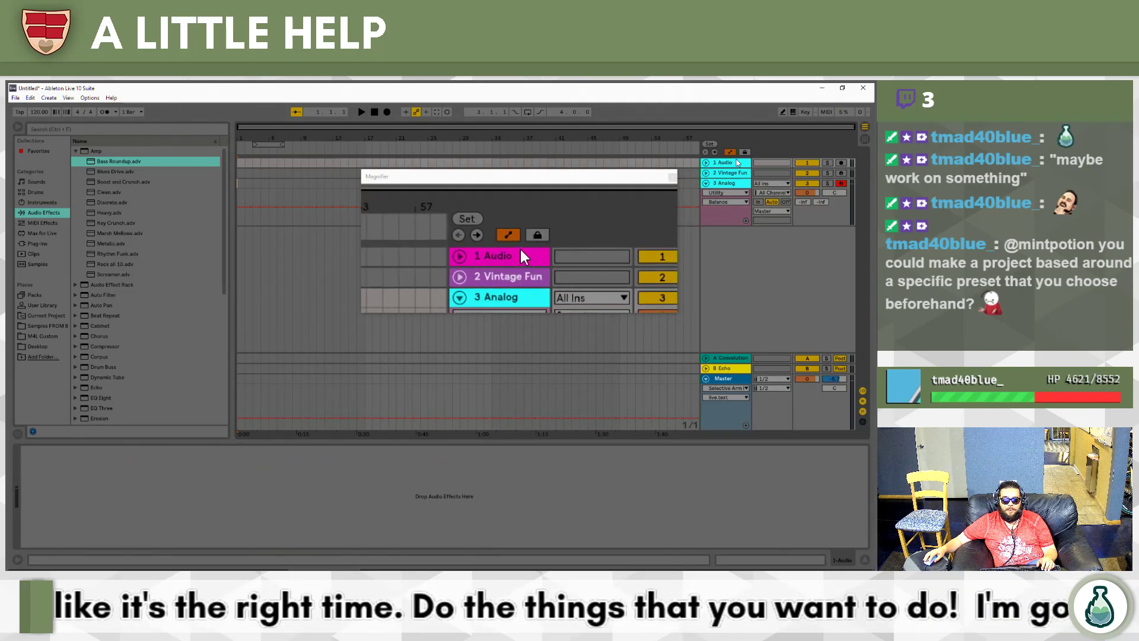
click(706, 184)
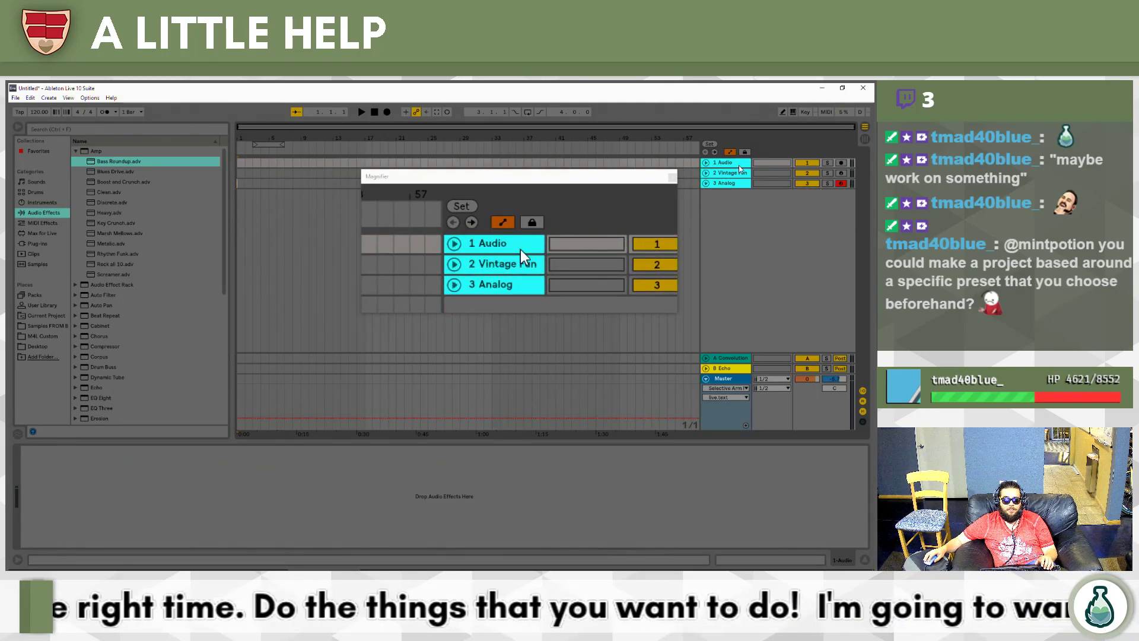
click(707, 183)
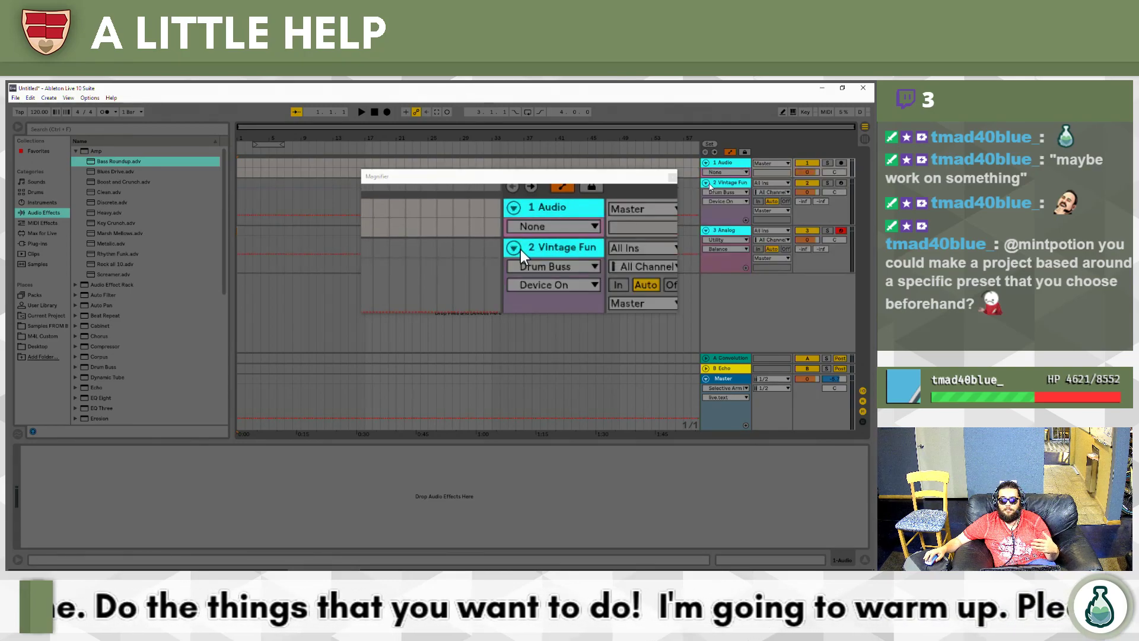
click(723, 163)
click(722, 163)
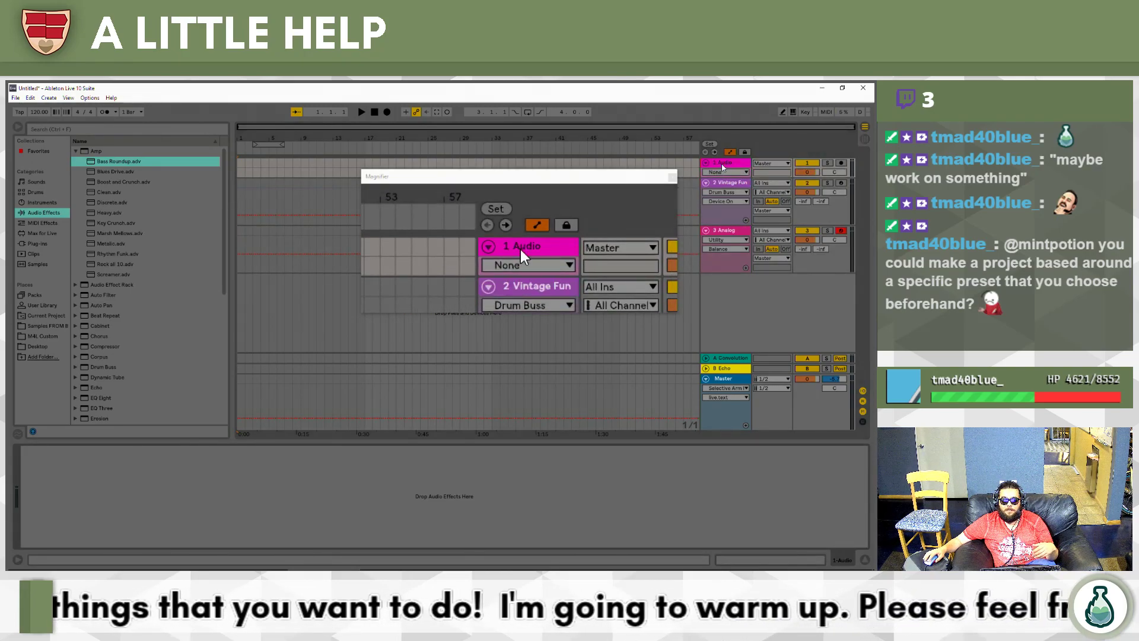
Turn on Arrangement Overdub for the set.
click(760, 293)
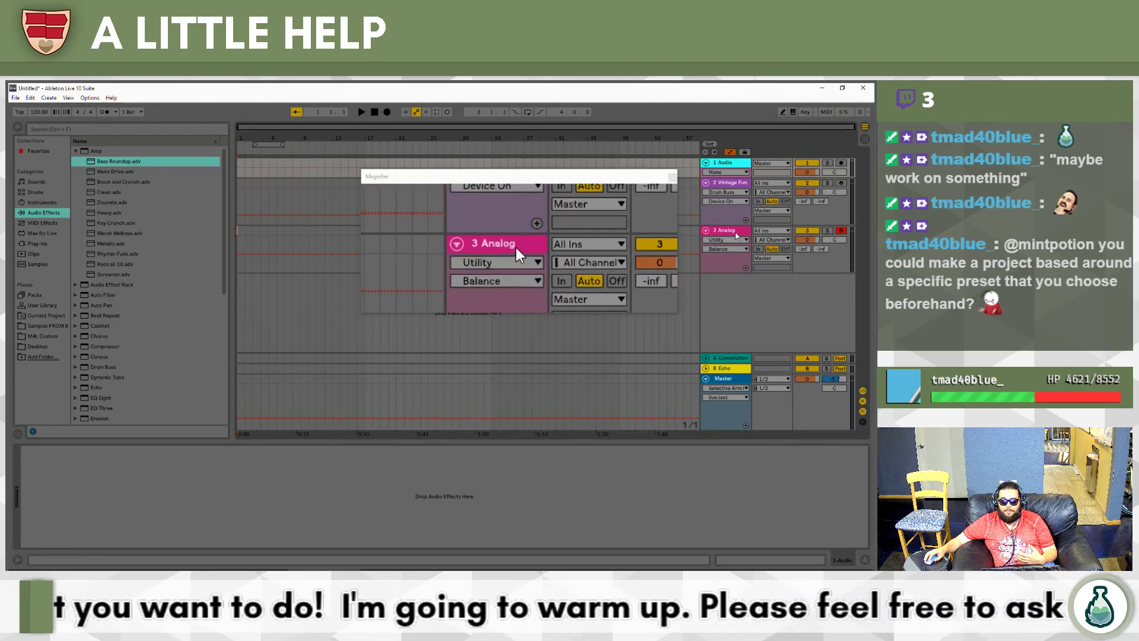
key(o)
click(405, 111)
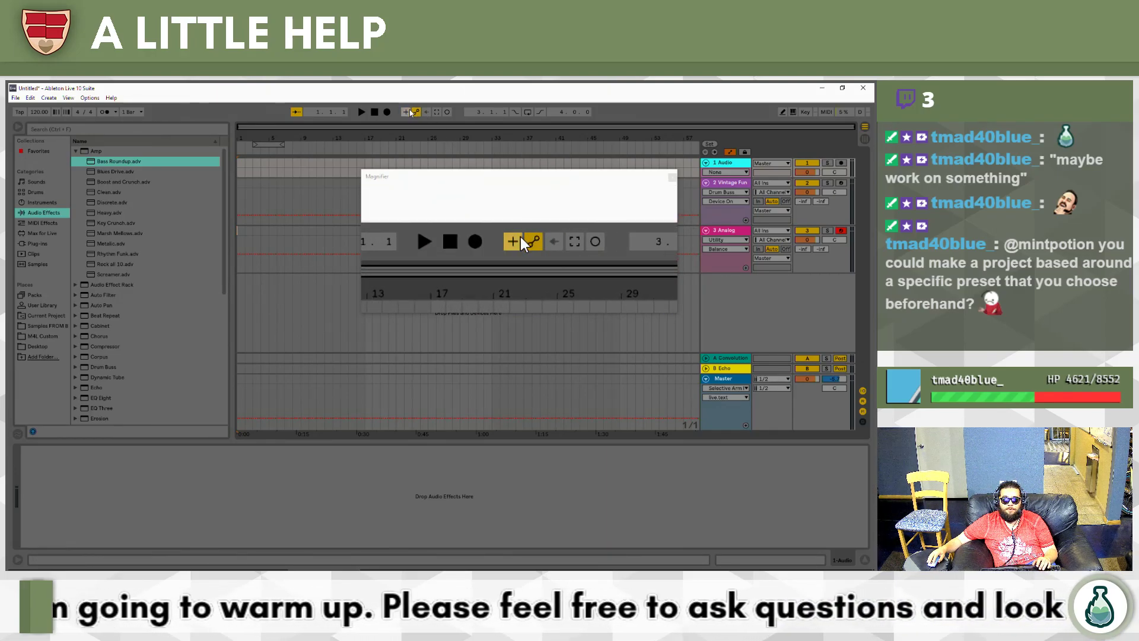
Reposition the Magnifier window and select the Selective Arm Mute device on the Master track.
drag(472, 177, 421, 197)
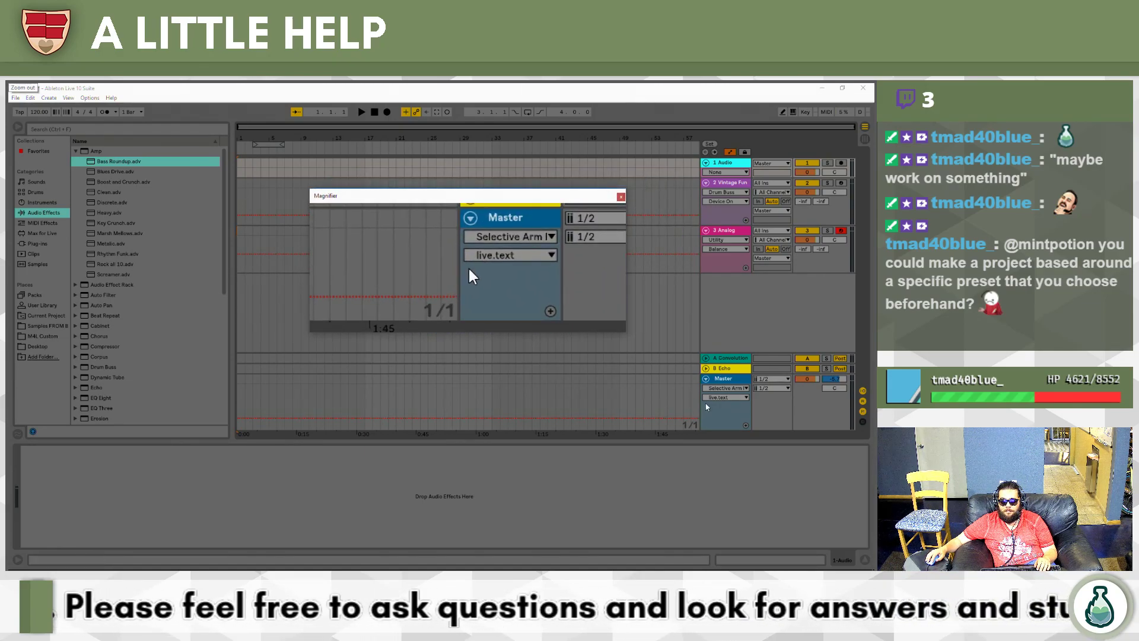
click(719, 380)
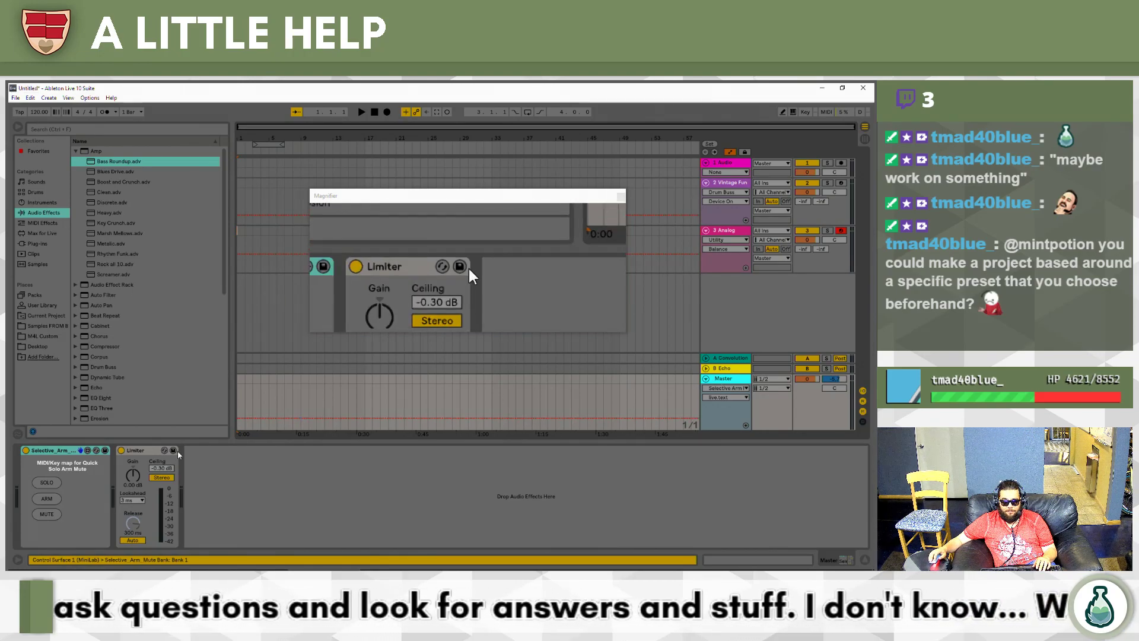
click(63, 452)
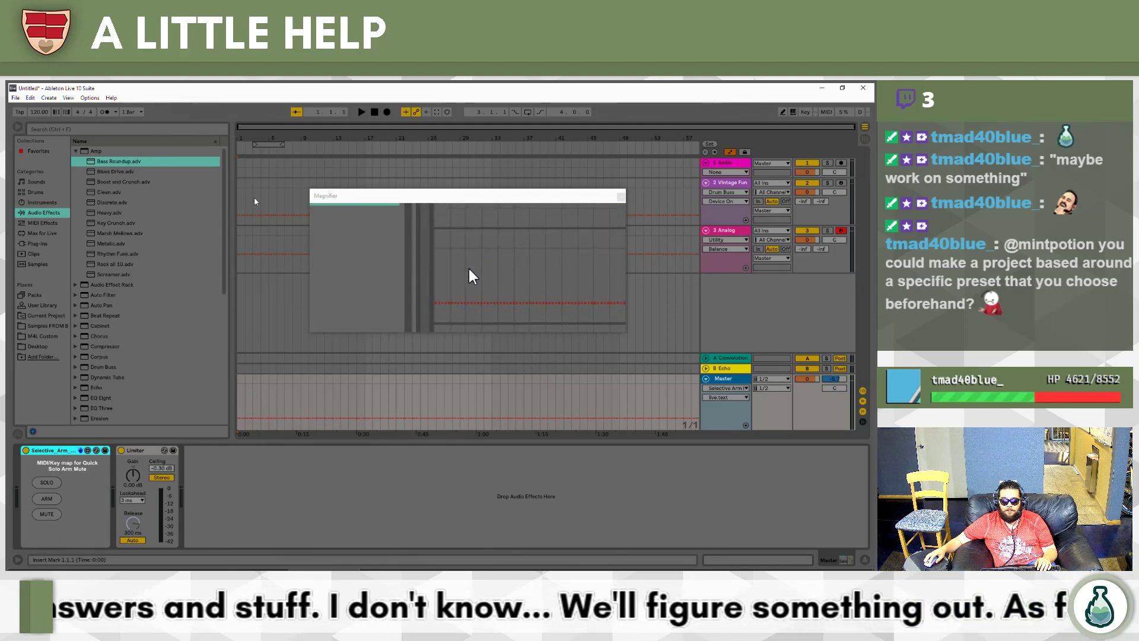
Insert an empty MIDI clip about three bars long at the start of the Vintage Funky track and toggle its note preview.
drag(262, 201, 212, 207)
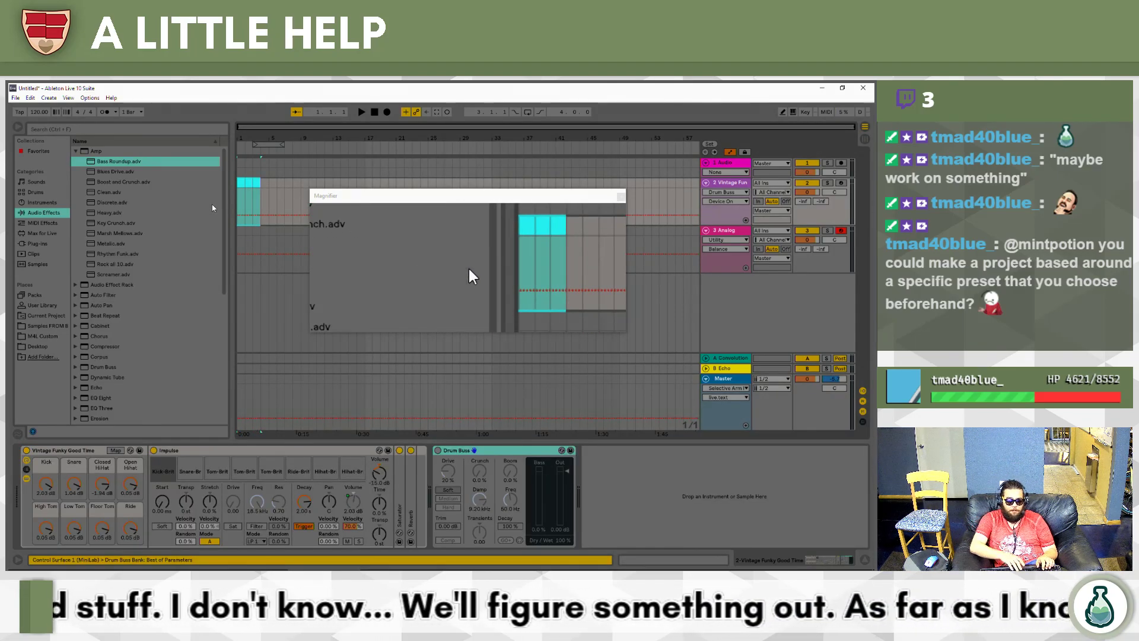
key(ctrl+shift+m)
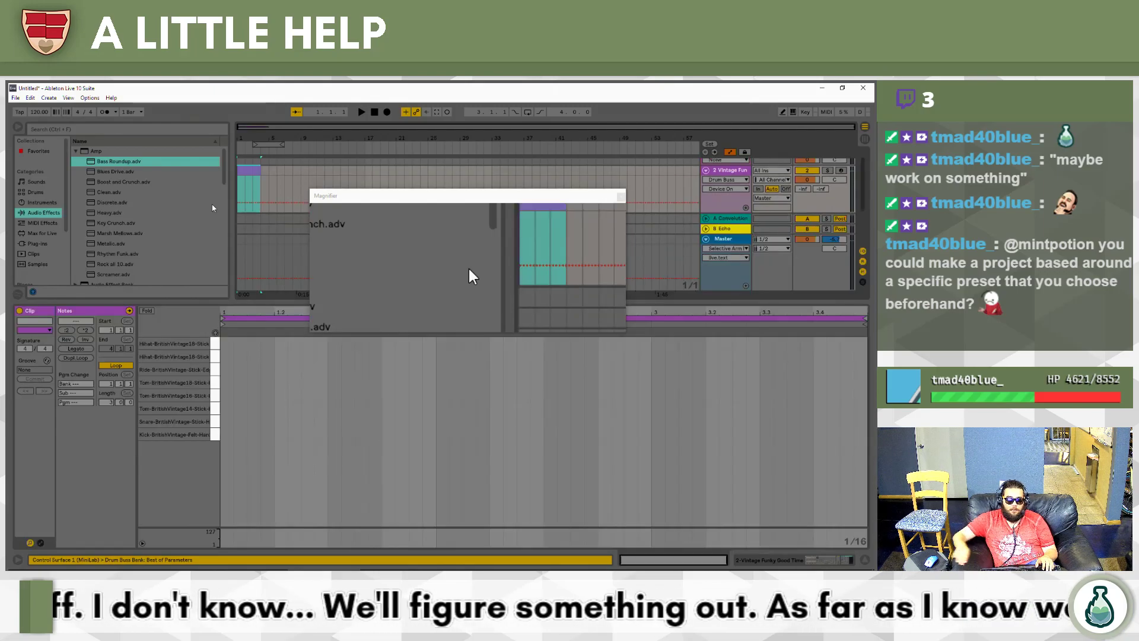
click(215, 334)
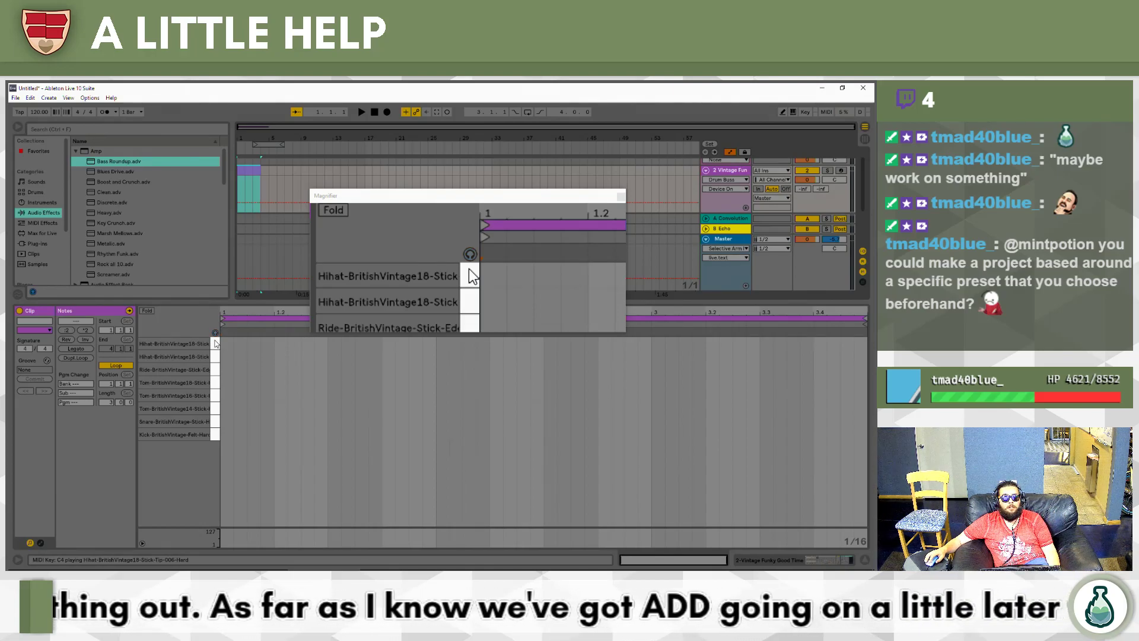
Open the Master track's Selective Arm Mute device in the Max editor.
click(719, 240)
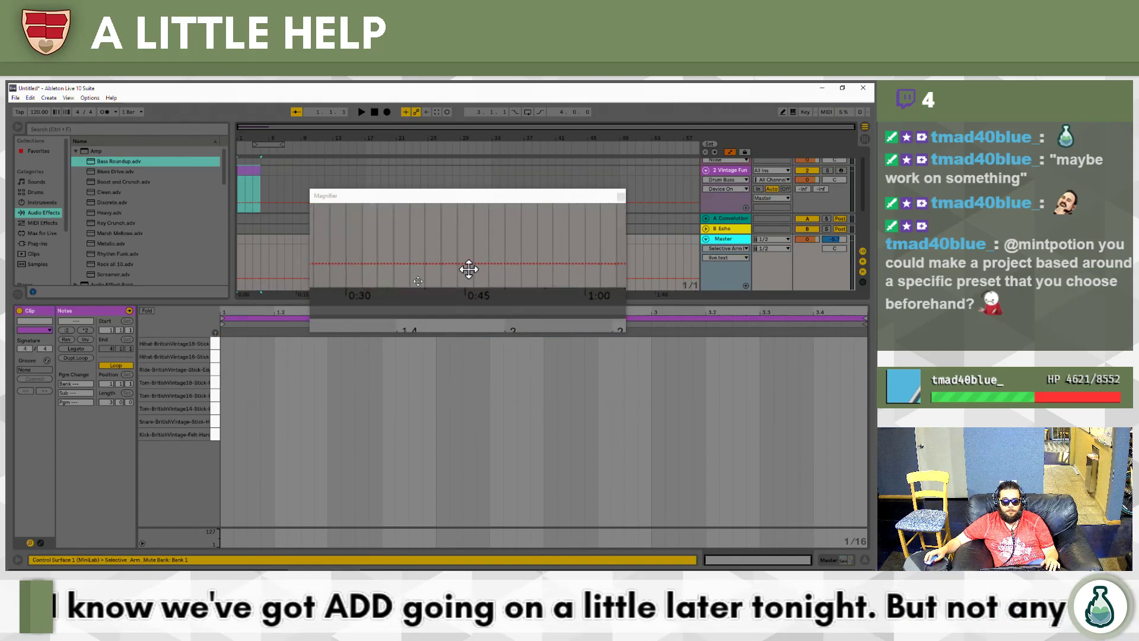
key(shift+Tab)
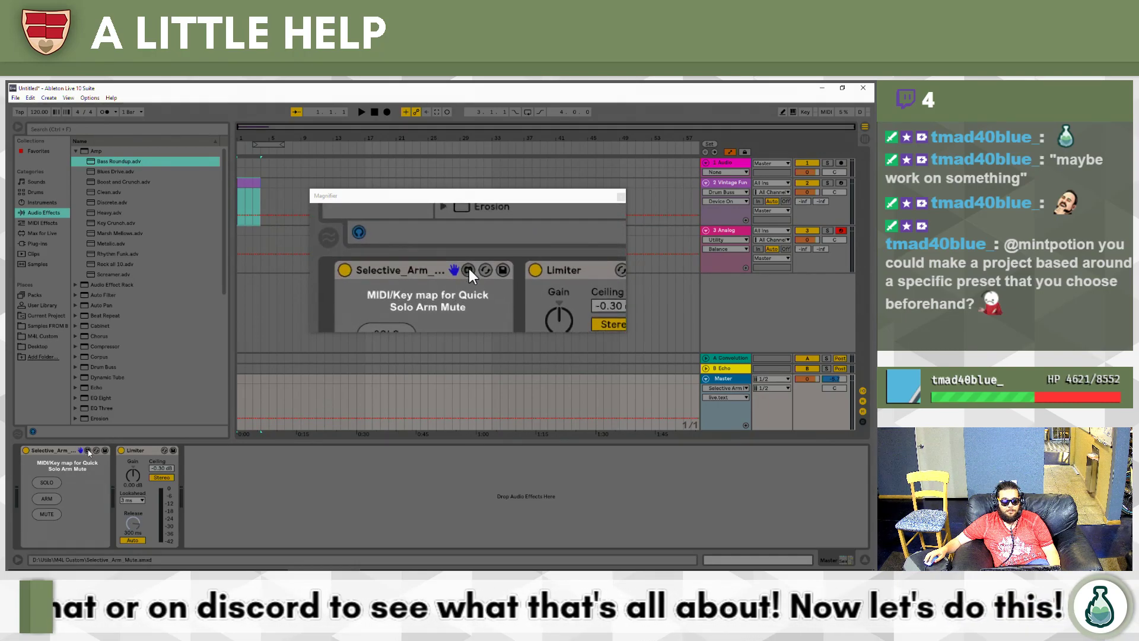
click(88, 451)
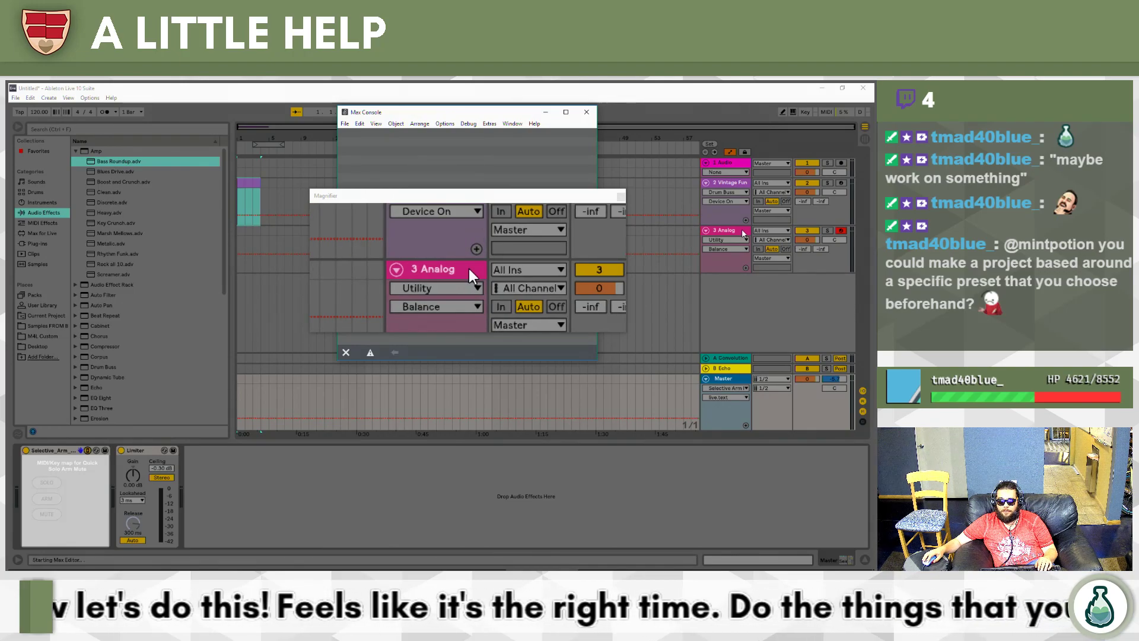
Return from the Max windows to the Ableton Live set and select the Analog track.
click(821, 230)
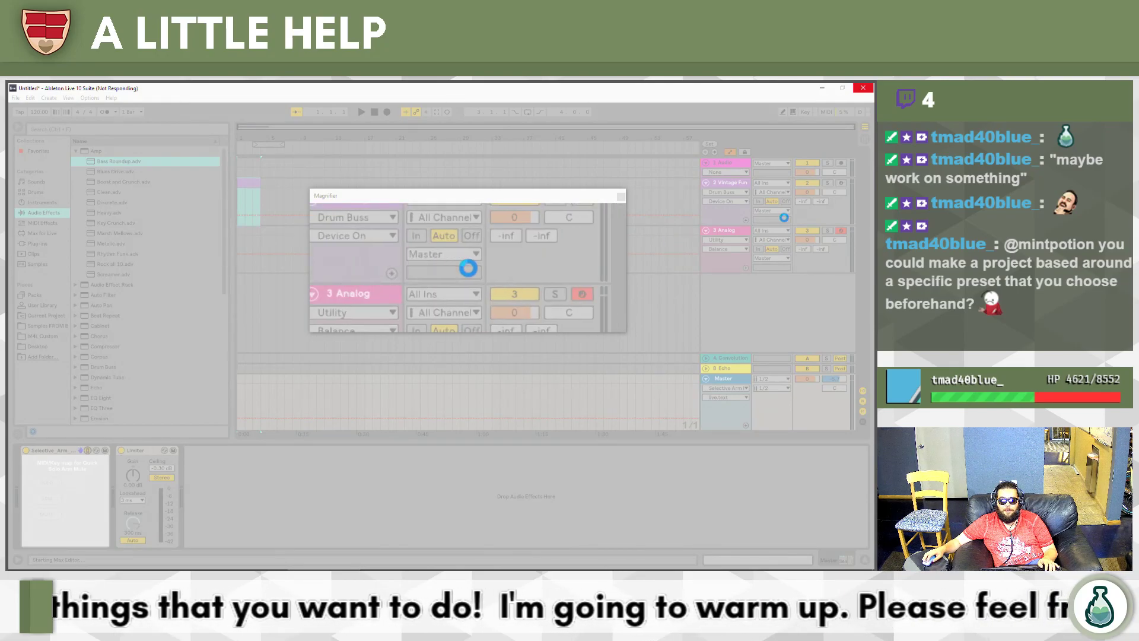
key(alt+Tab)
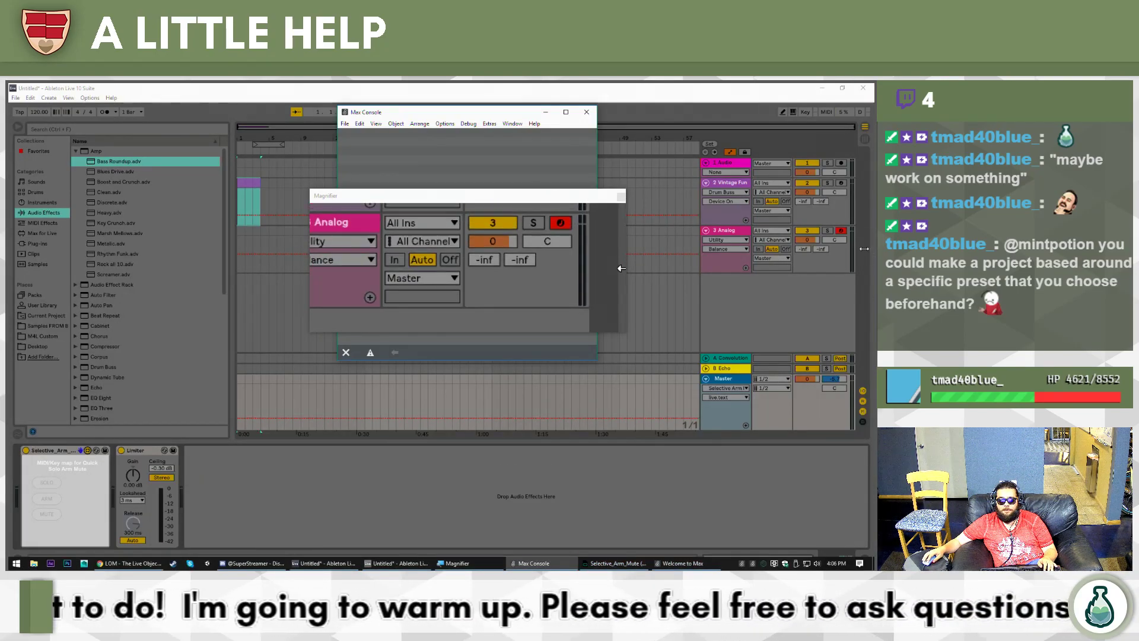
click(745, 235)
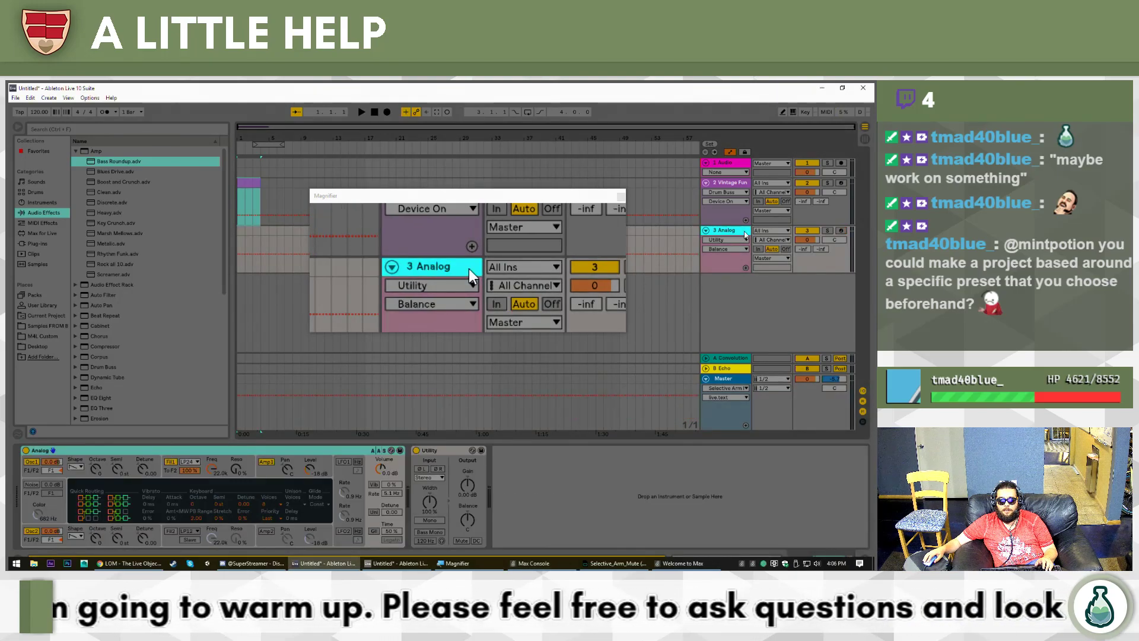
Fold all arrangement tracks and select the Vintage Funky and Analog tracks together.
click(745, 184)
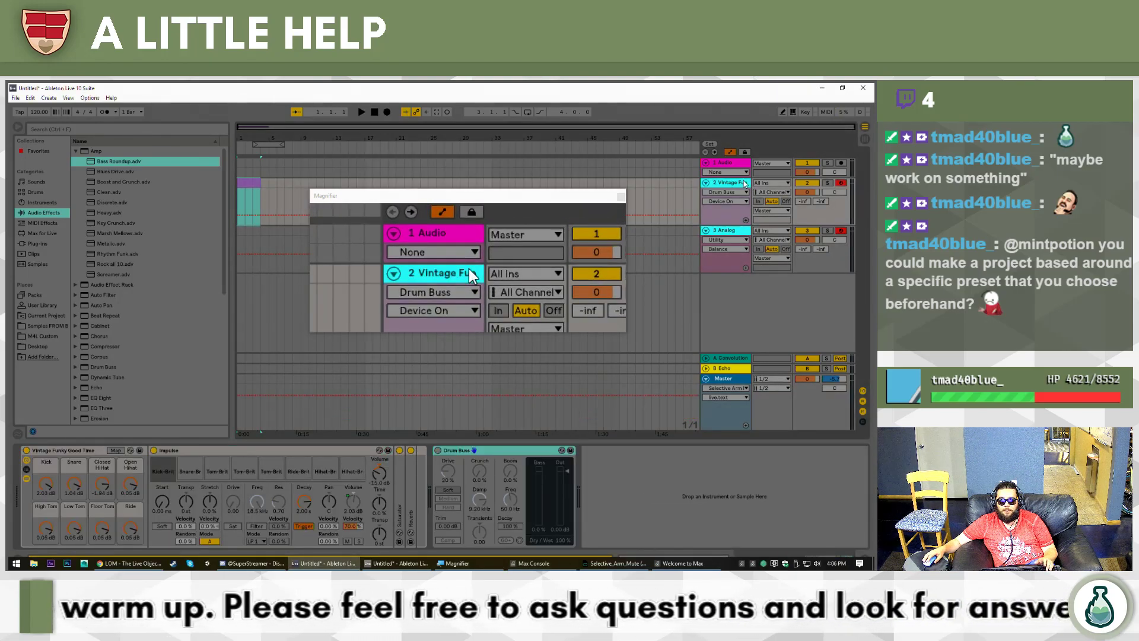
click(728, 231)
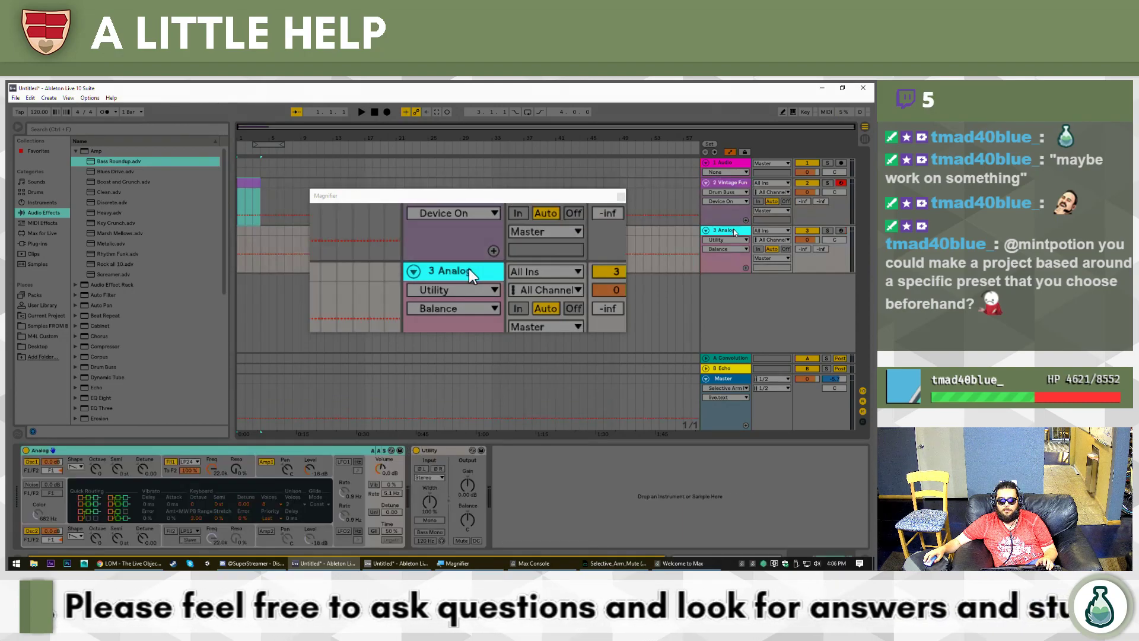
click(731, 185)
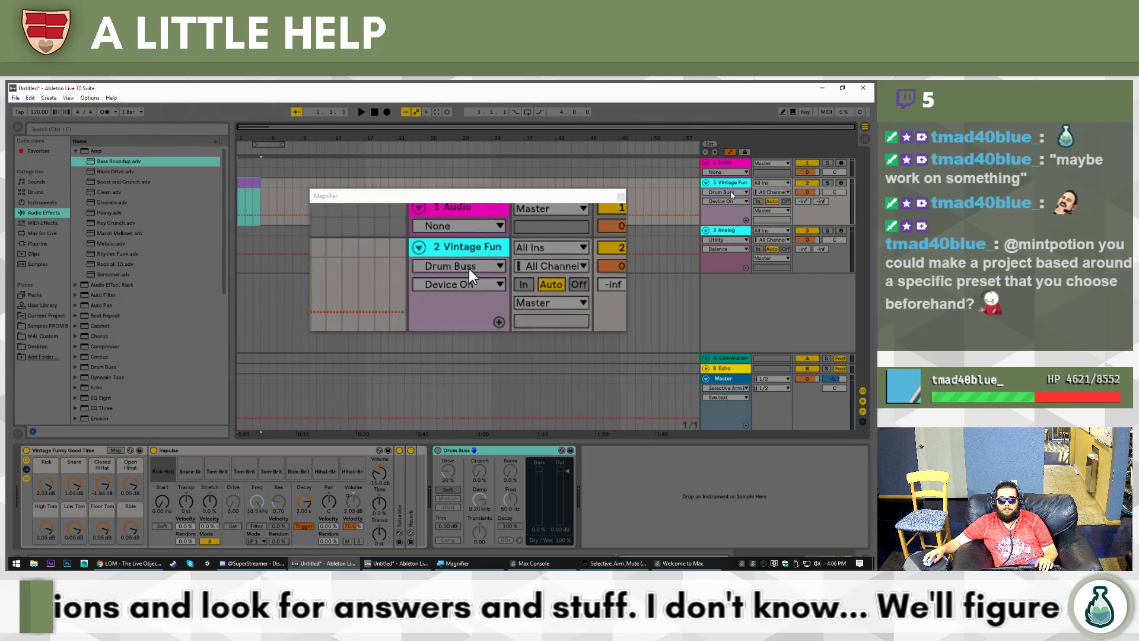
key(alt+u)
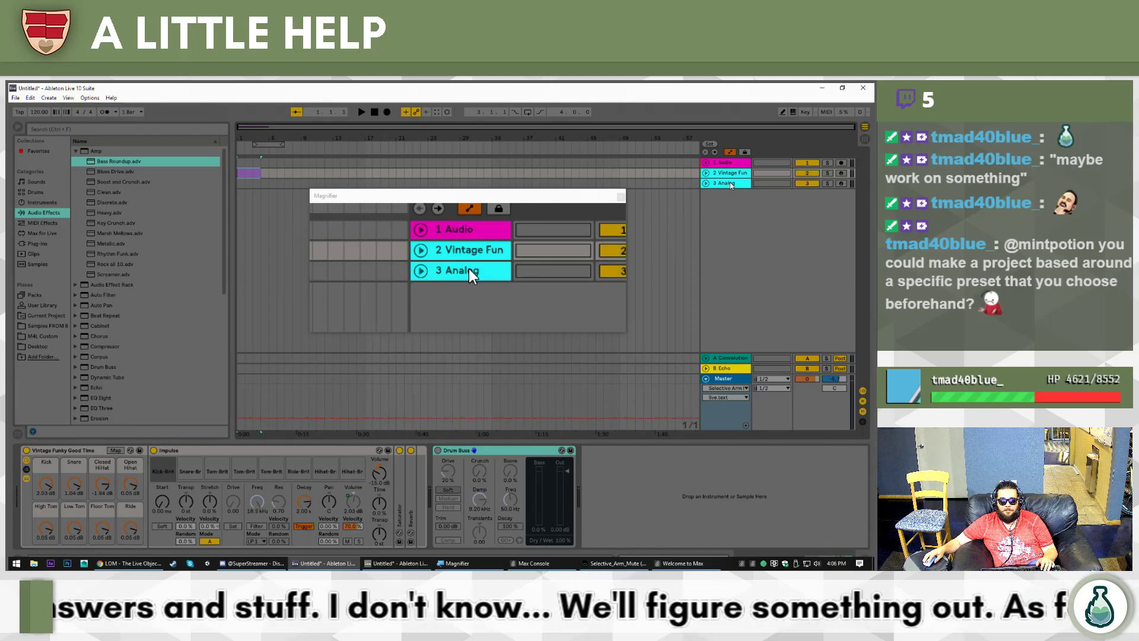
click(730, 183)
shift+click(733, 174)
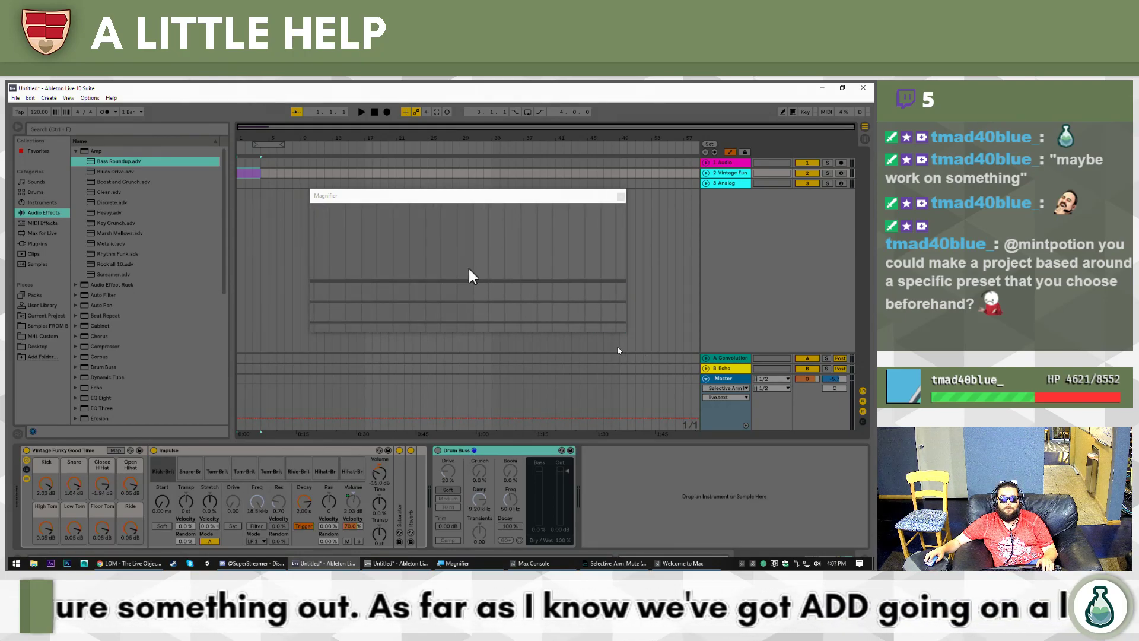
Close the Welcome to Max window and bring up the Selective_Arm_Mute patcher clear of the Magnifier.
click(732, 380)
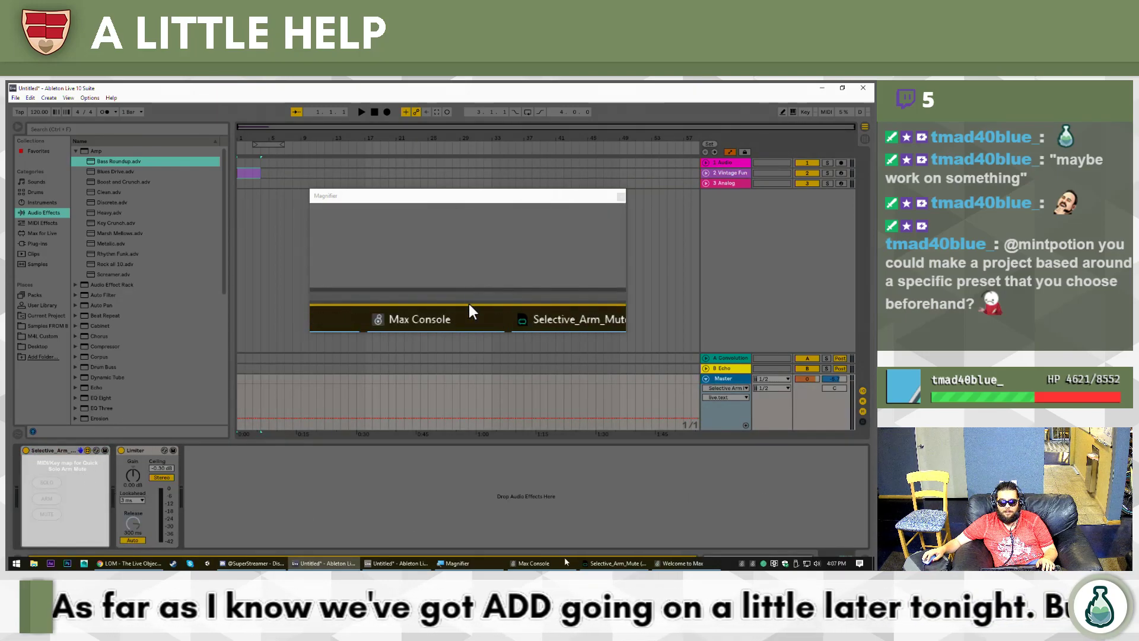
click(662, 563)
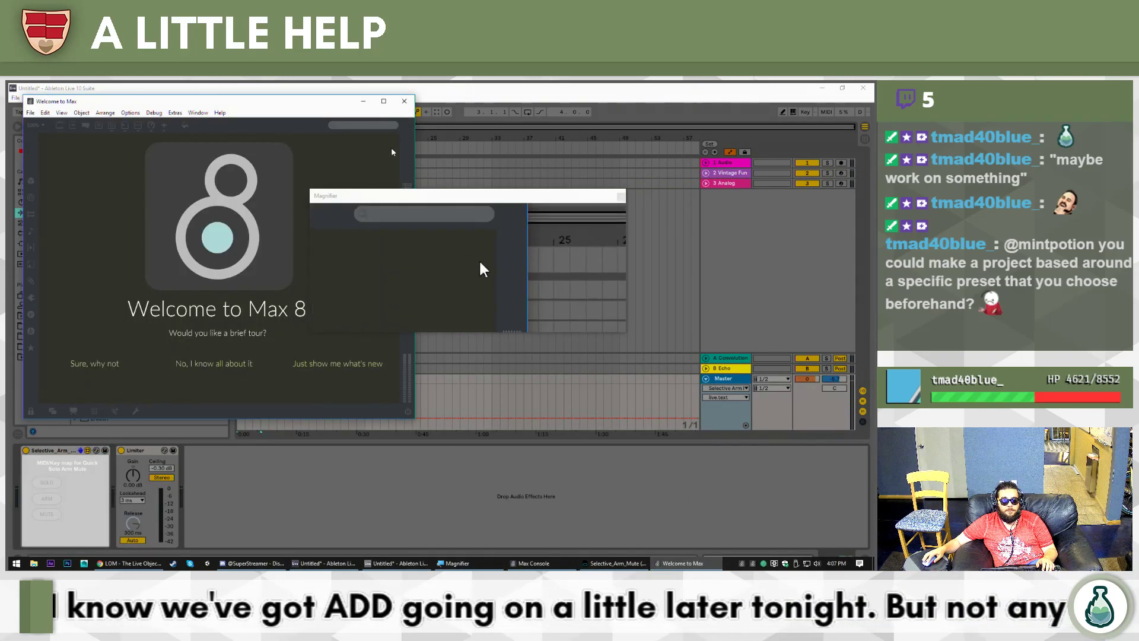
click(404, 101)
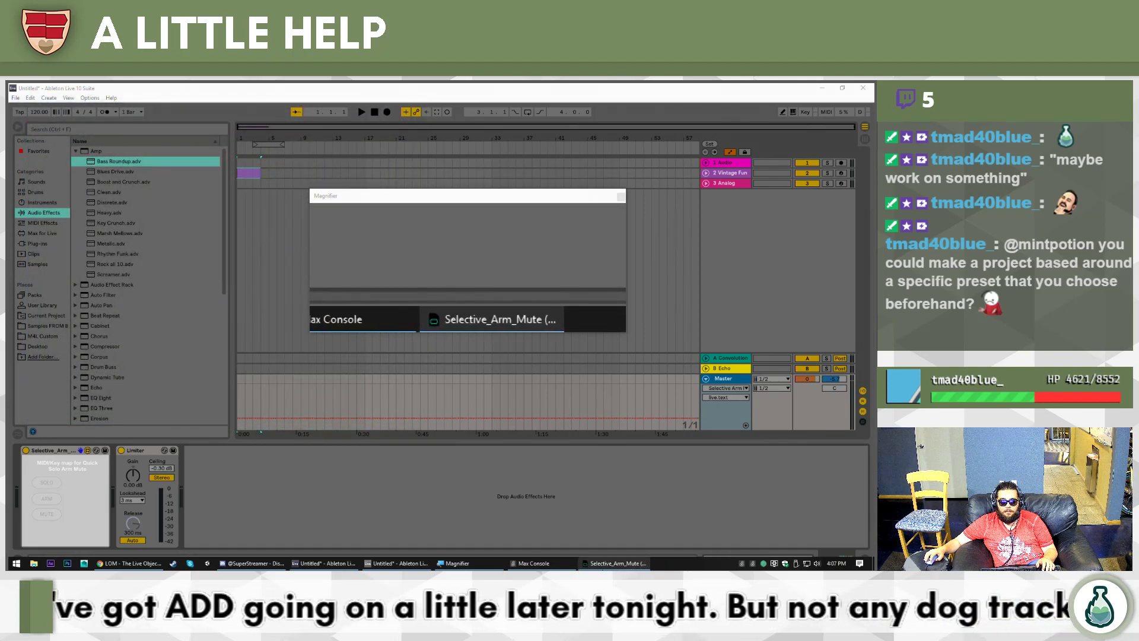
click(617, 563)
drag(362, 195, 566, 224)
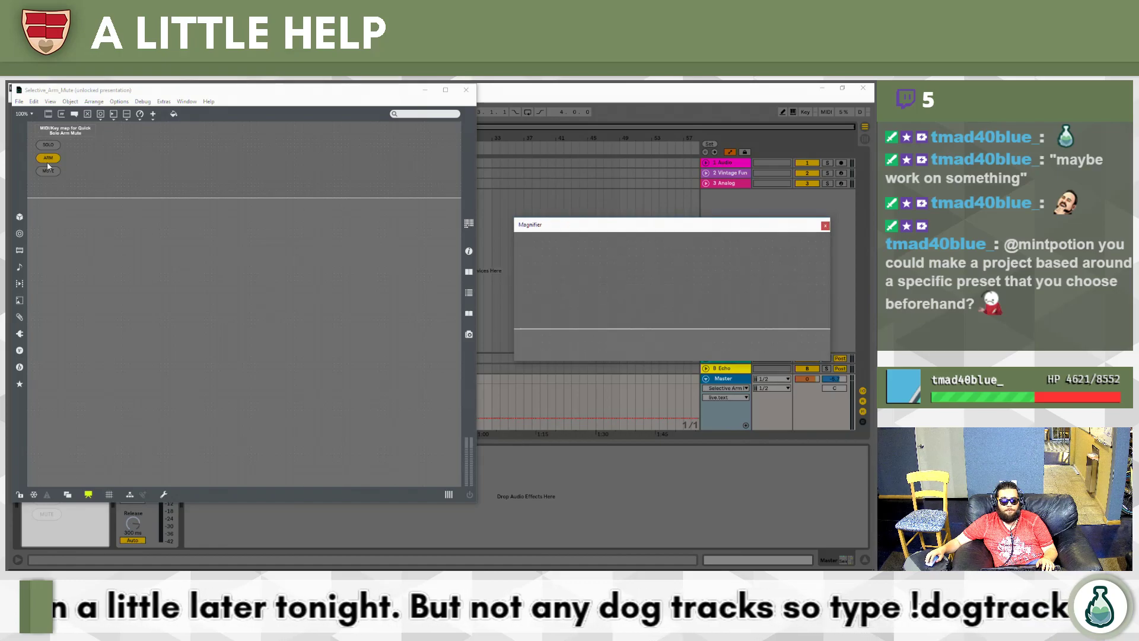
drag(118, 89, 146, 121)
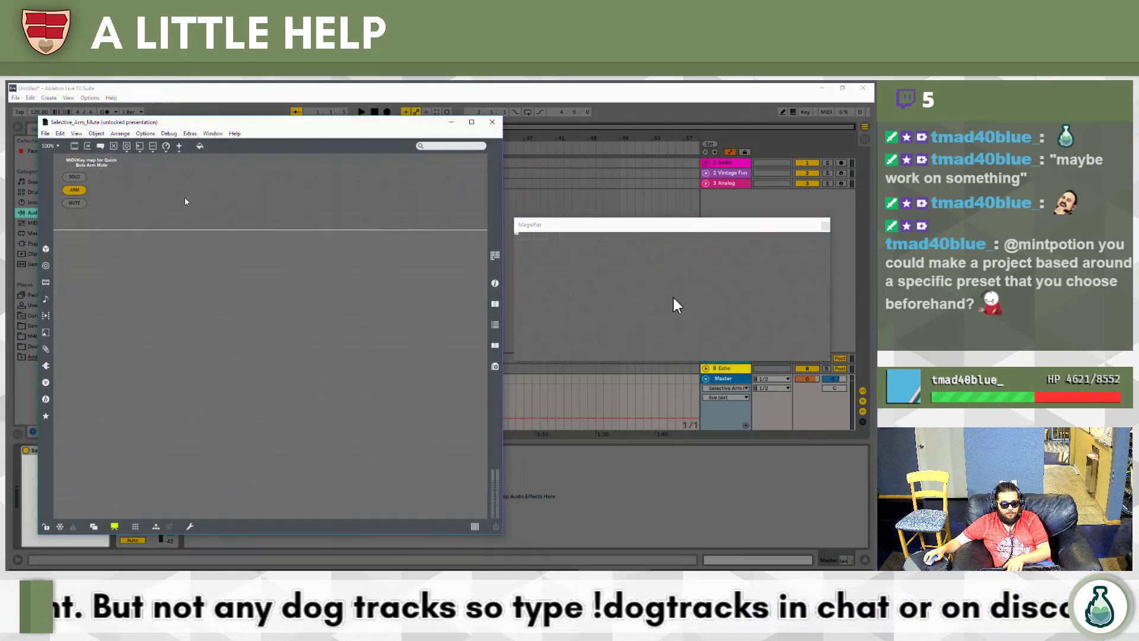
Enlarge the Selective_Arm_Mute patcher's view and switch it from presentation to patching mode to show its objects.
scroll(196, 214, up, 1)
scroll(249, 240, up, 1)
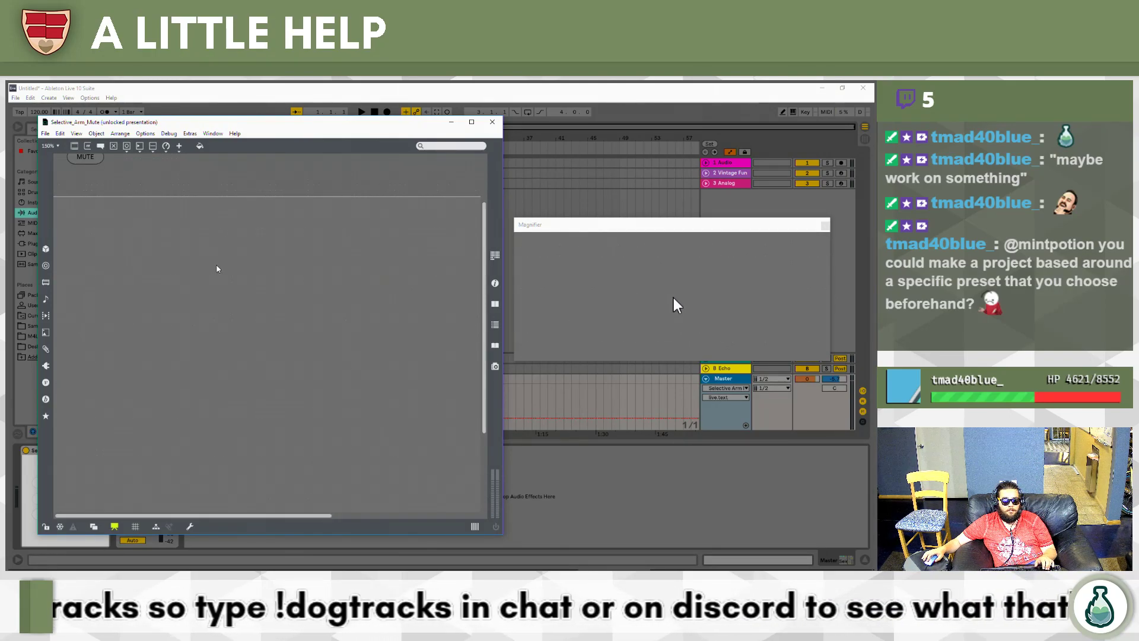
scroll(217, 269, up, 3)
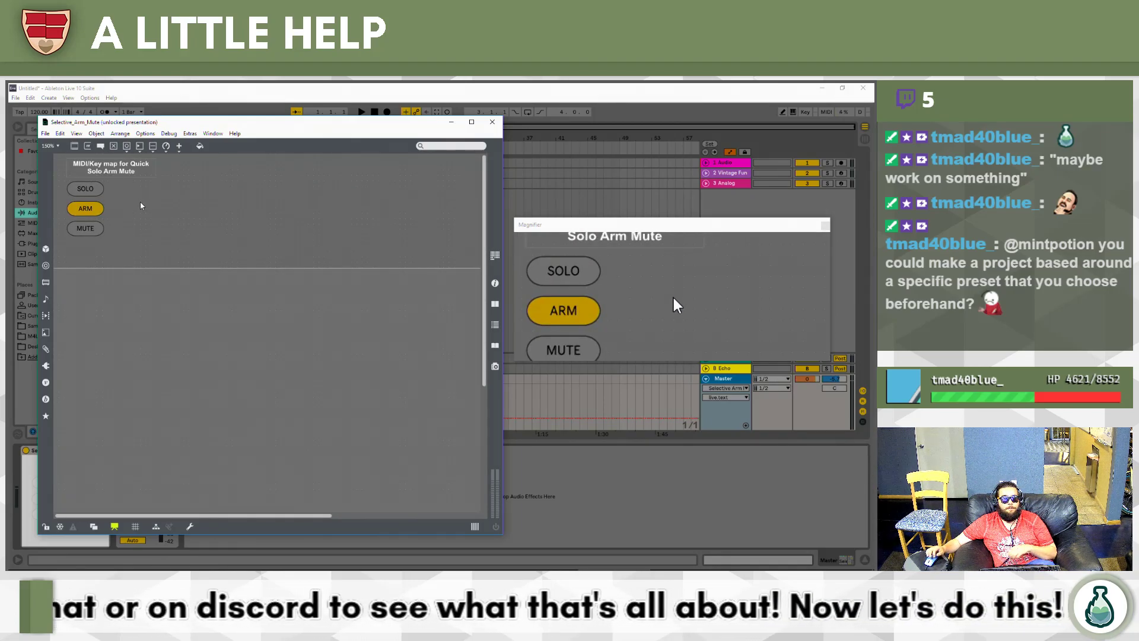
click(117, 527)
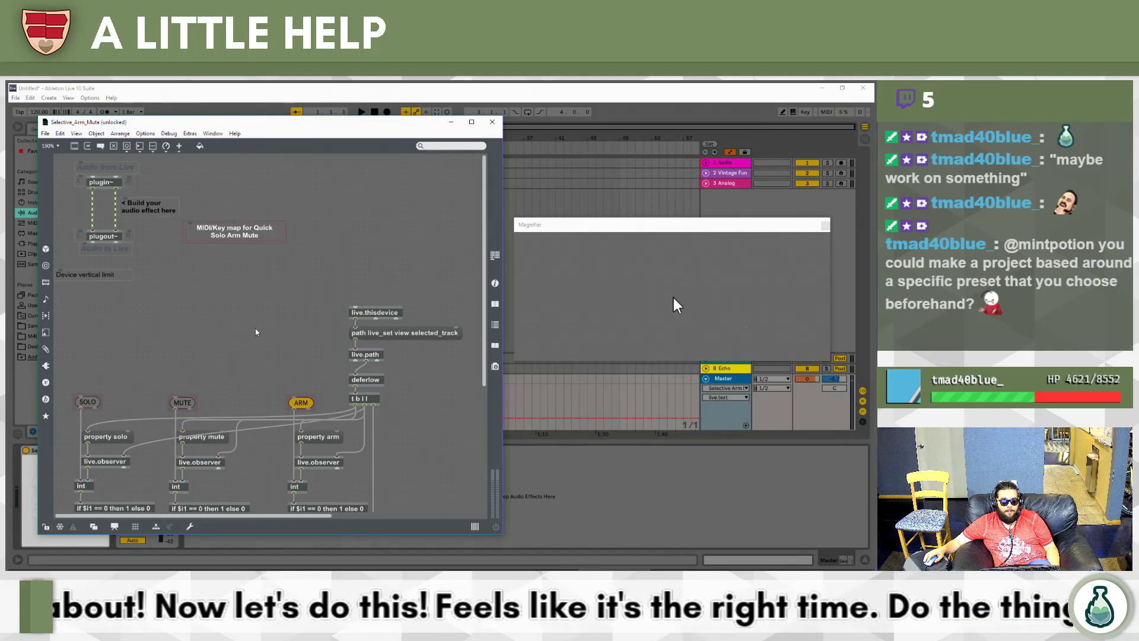
scroll(256, 332, down, 4)
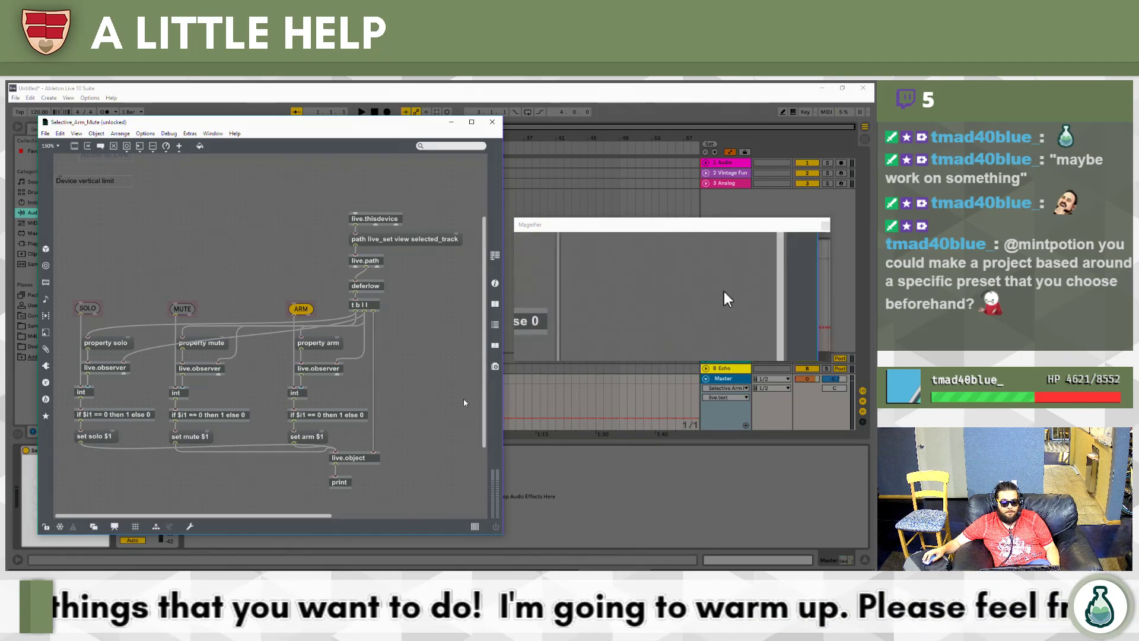
Place the Max Console beside the patcher with the Magnifier below, and return the patcher to presentation mode.
drag(621, 222, 601, 355)
key(alt+Tab)
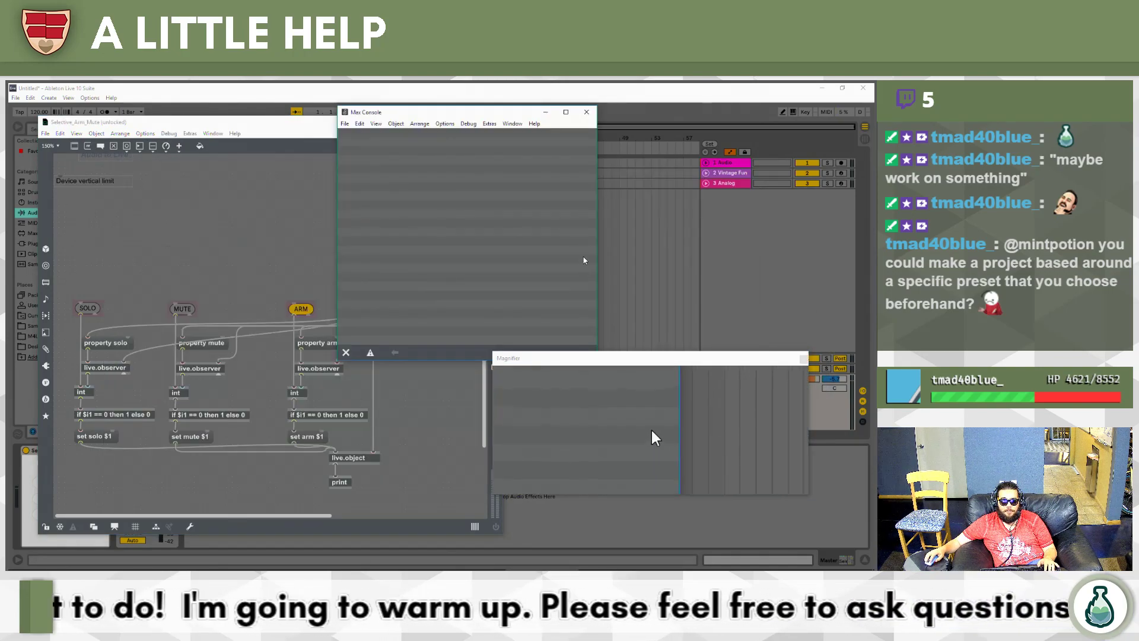
drag(492, 115, 666, 132)
click(188, 516)
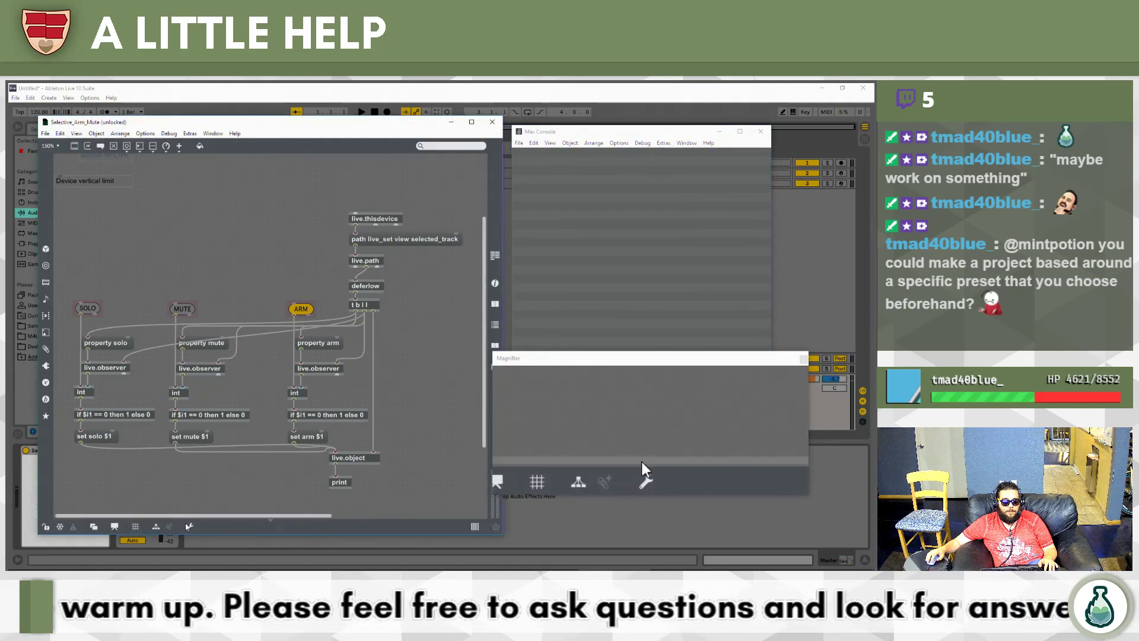
click(115, 526)
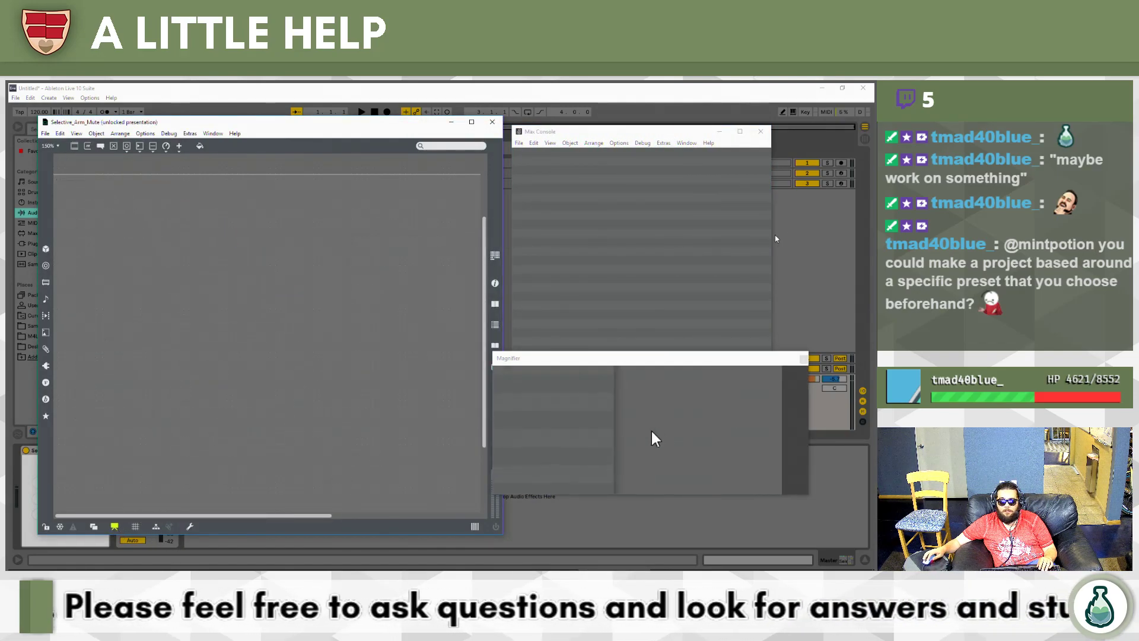
Select the Analog track in Ableton Live and test its key-mapped mute, arm and solo toggles, leaving it soloed.
click(813, 214)
click(712, 184)
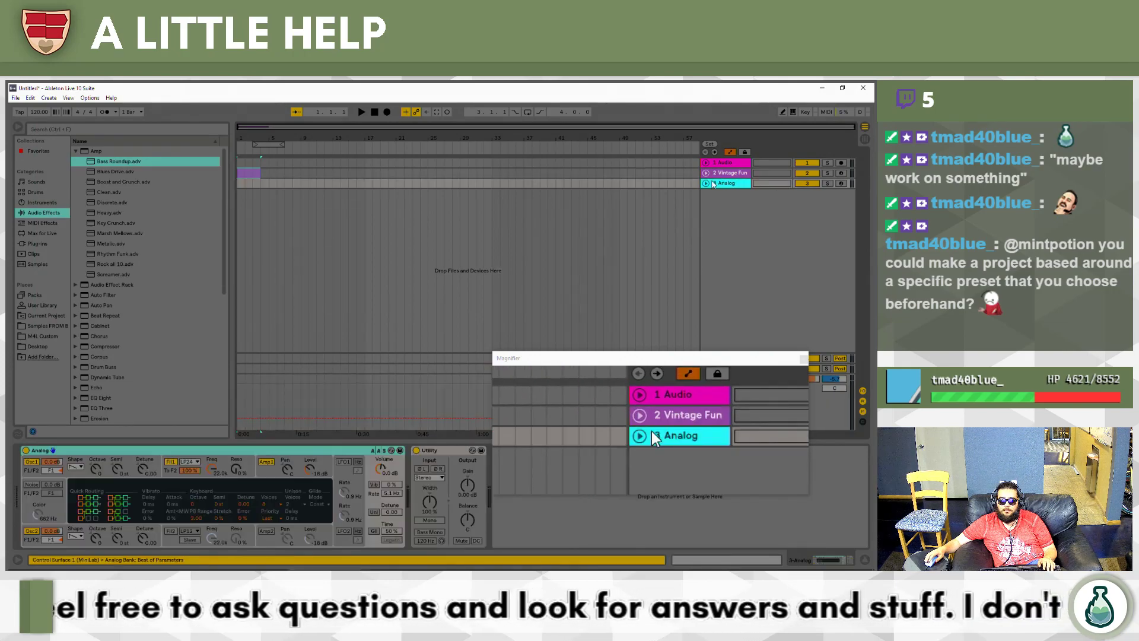
key(alt+Tab)
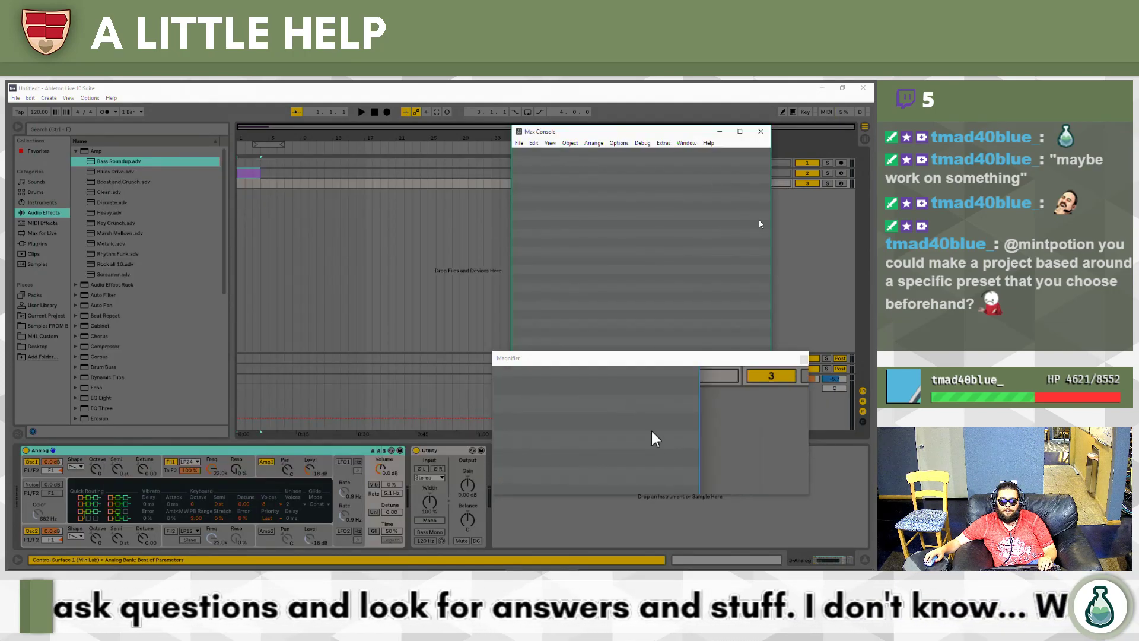
click(809, 233)
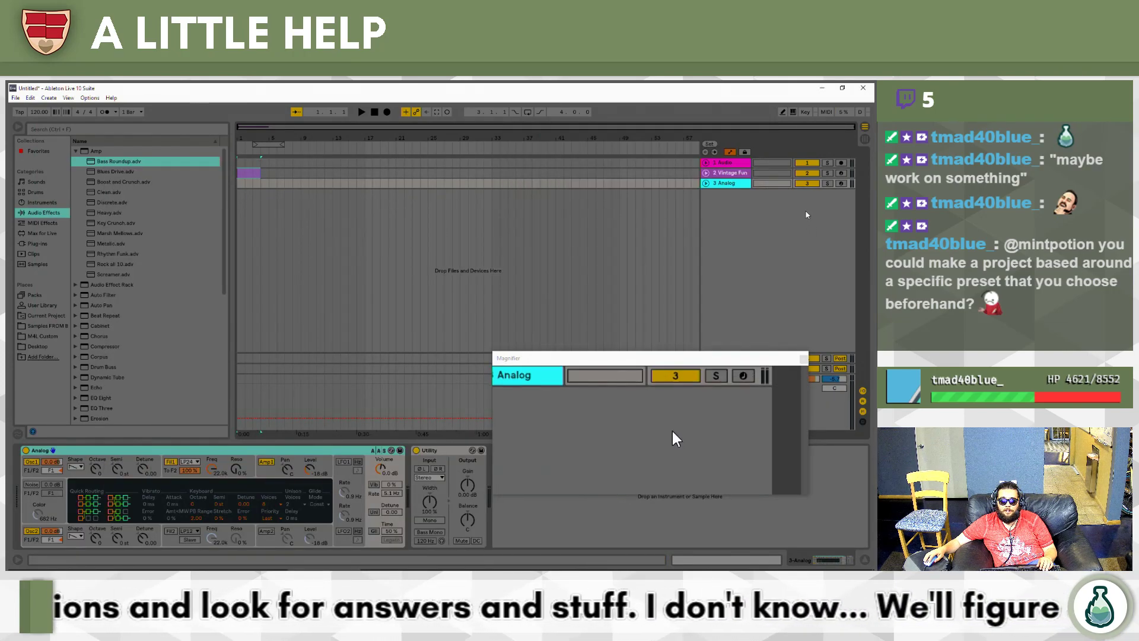
key(0)
key(c)
key(s)
key(0)
key(c)
key(s)
key(0)
key(s)
key(s)
key(c)
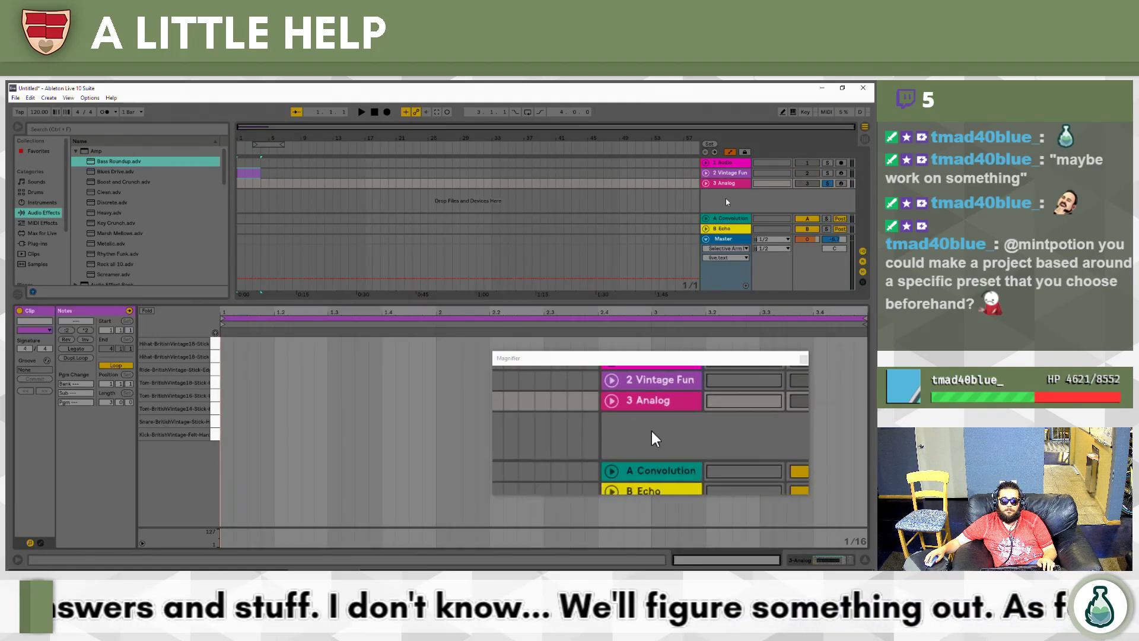
Switch back to the Selective_Arm_Mute patcher and show its SOLO, ARM and MUTE buttons.
key(alt+Tab)
key(alt+Tab)
key(alt+Tab)
key(alt+Tab)
key(alt+Tab)
key(alt+Tab)
key(alt+Tab)
key(alt+Tab)
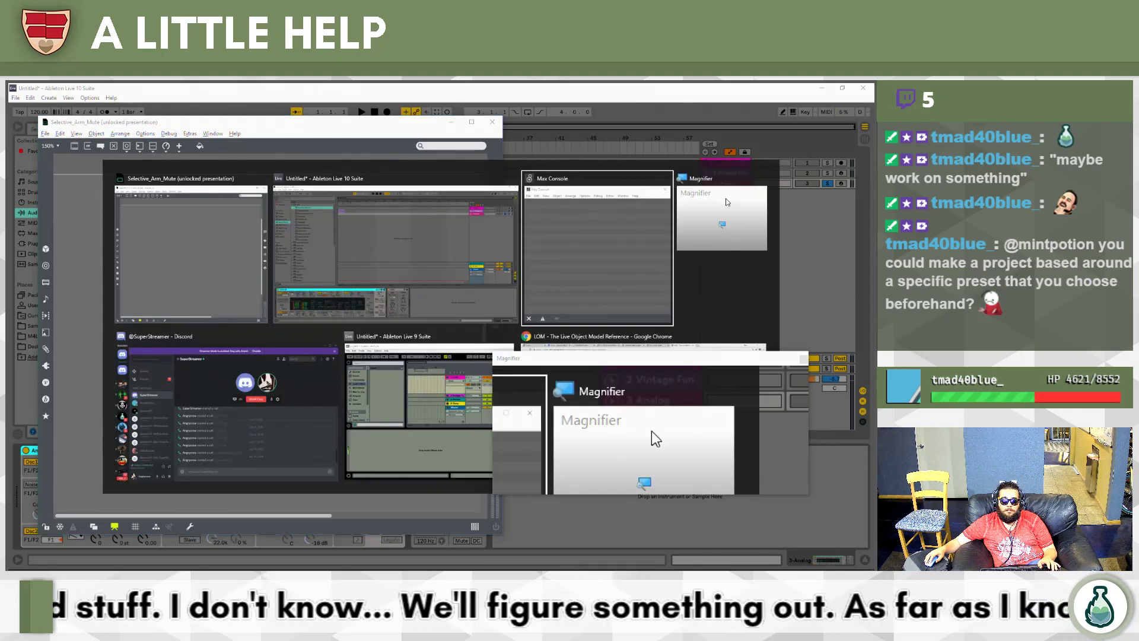
key(alt+Tab)
key(alt+Tab)
key(alt+Tab)
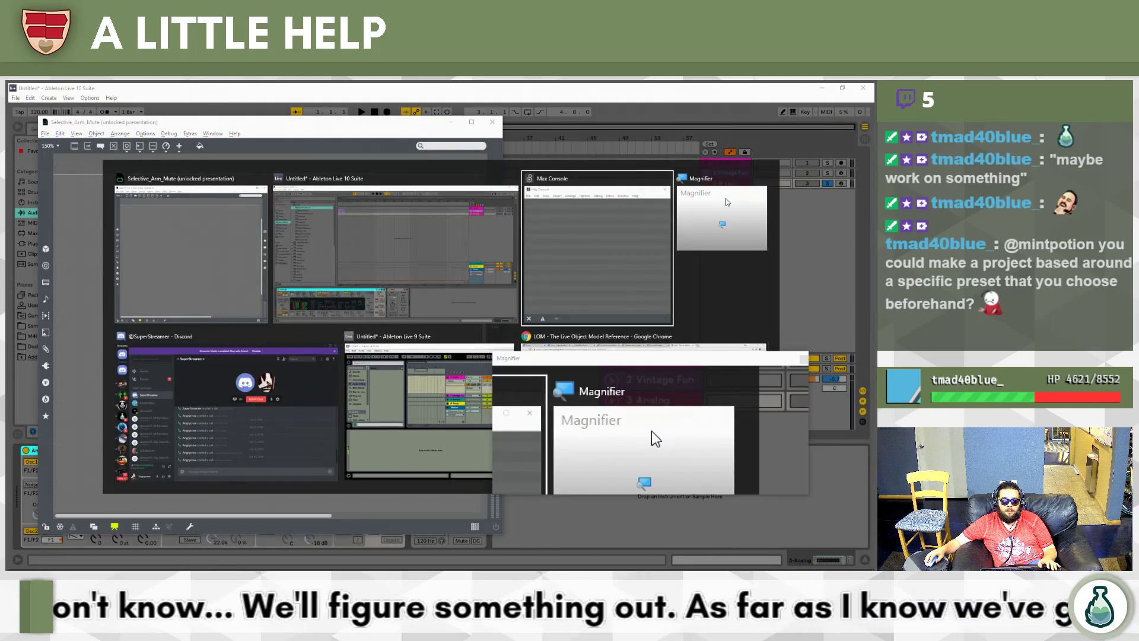
click(356, 225)
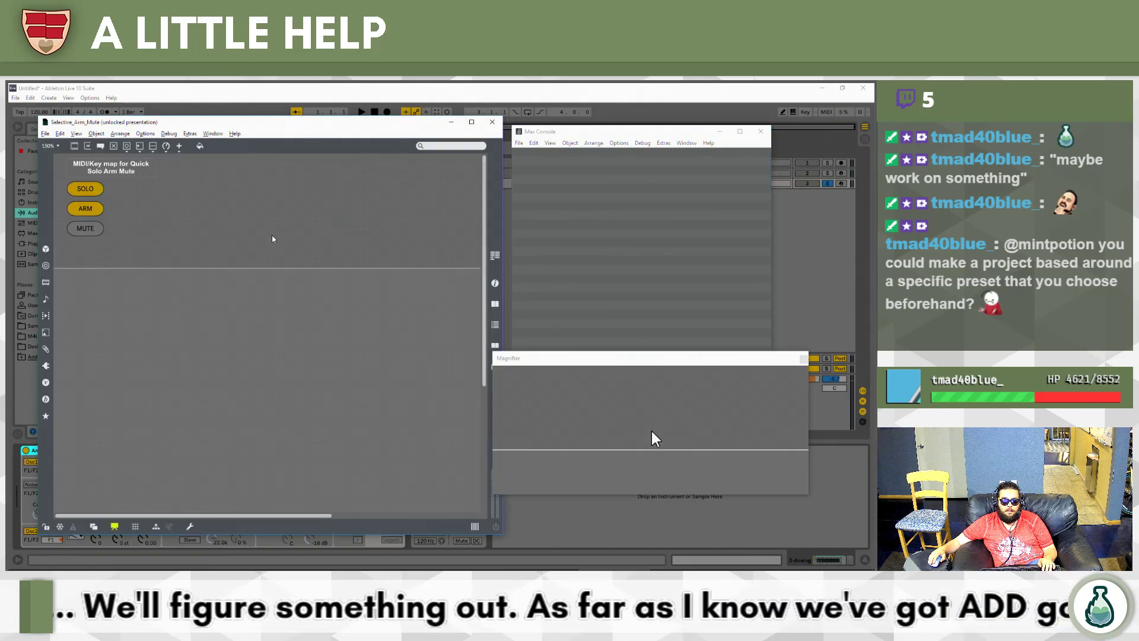
Lock the patcher in patching mode and toggle its ARM button several times, leaving it off.
click(114, 526)
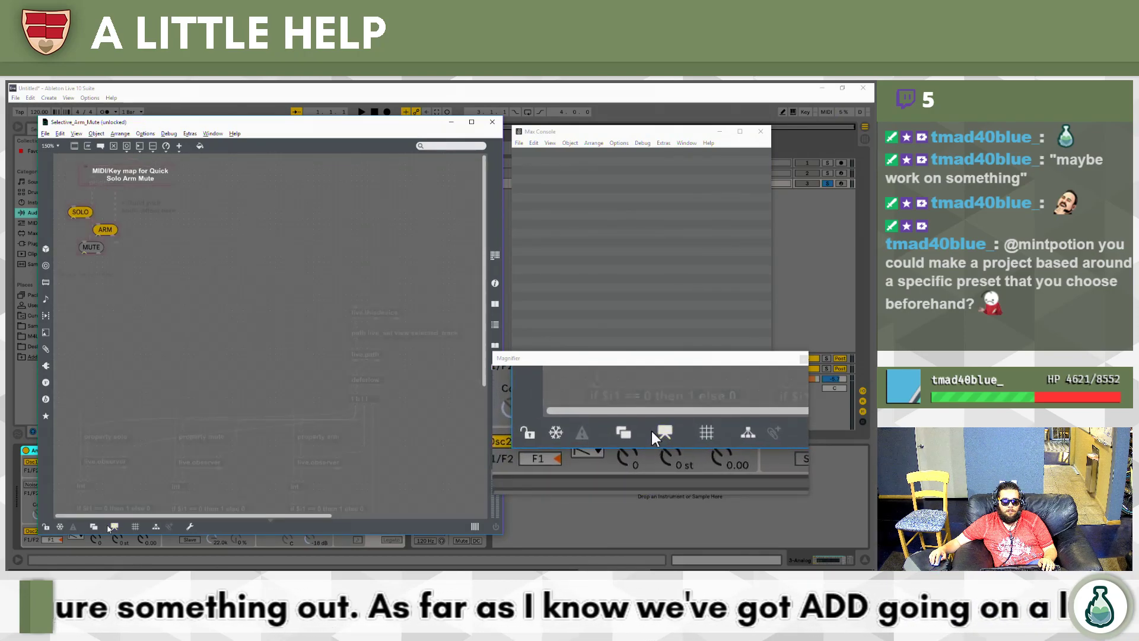
click(45, 526)
click(294, 405)
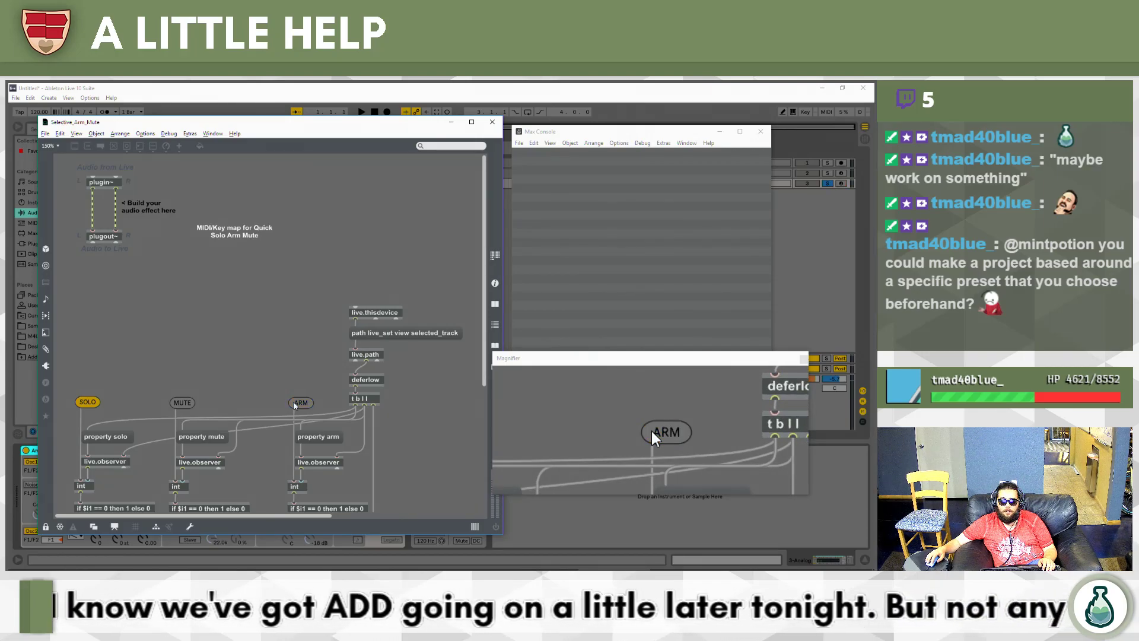
click(295, 404)
click(295, 404)
click(295, 404)
click(294, 404)
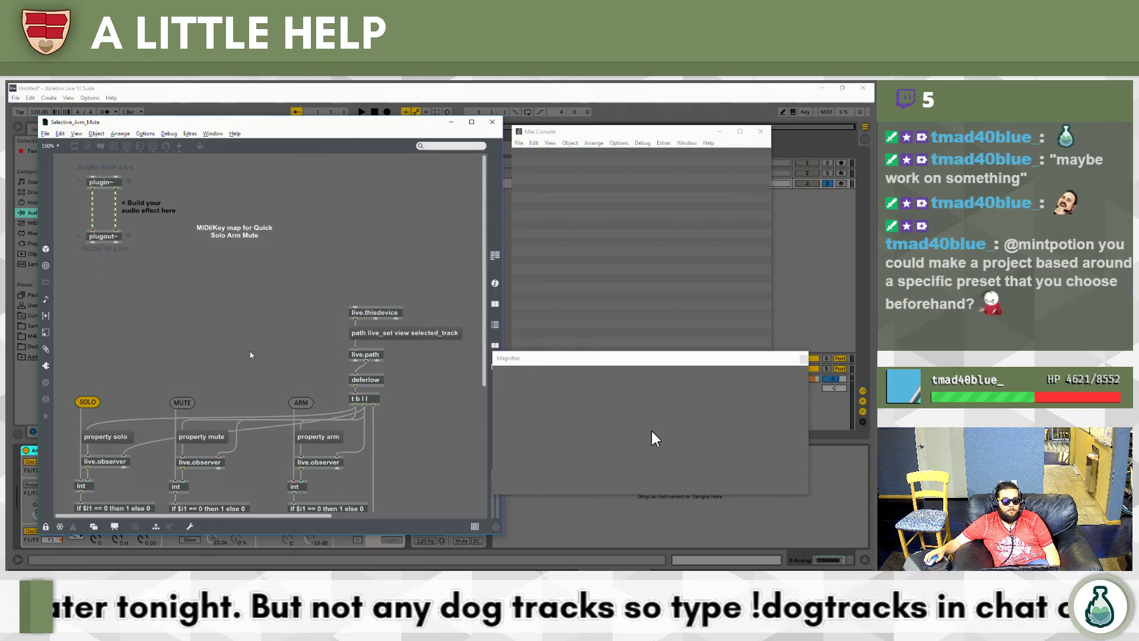
Examine the patcher's object chain from live.thisdevice through the solo, mute and arm branches to live.object and print.
scroll(250, 355, down, 2)
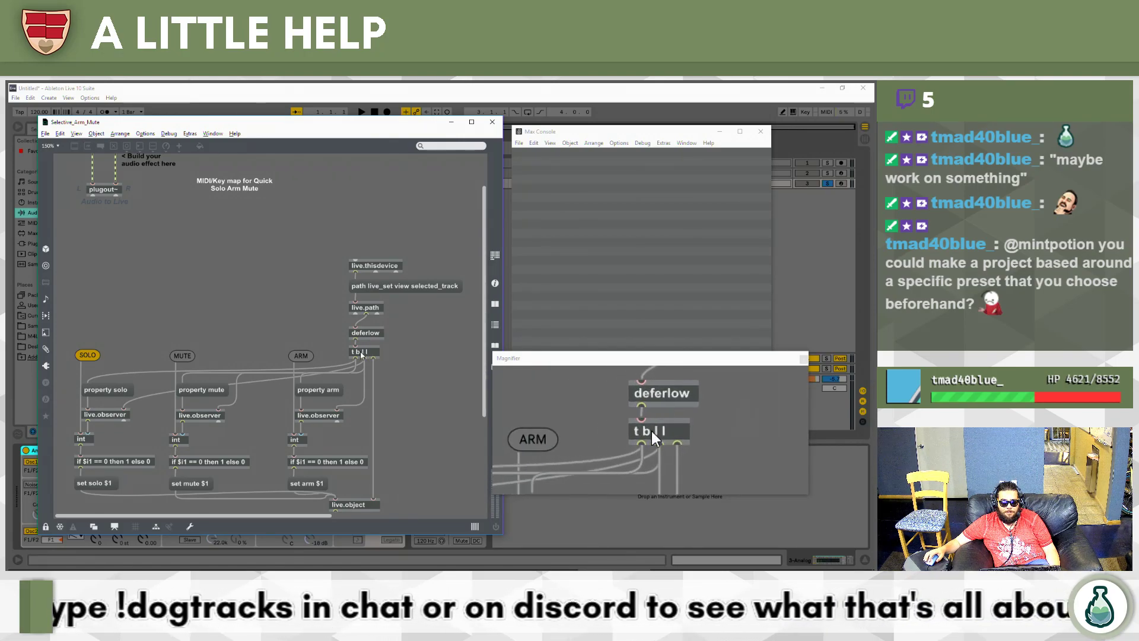
drag(547, 358, 564, 391)
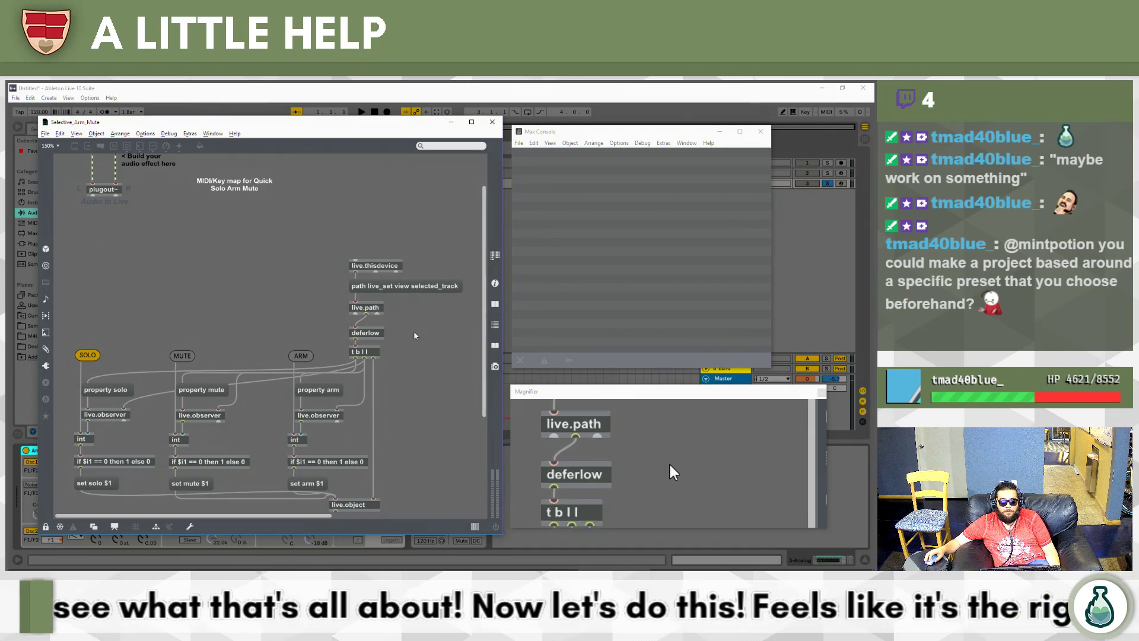
scroll(261, 287, up, 2)
scroll(261, 287, down, 8)
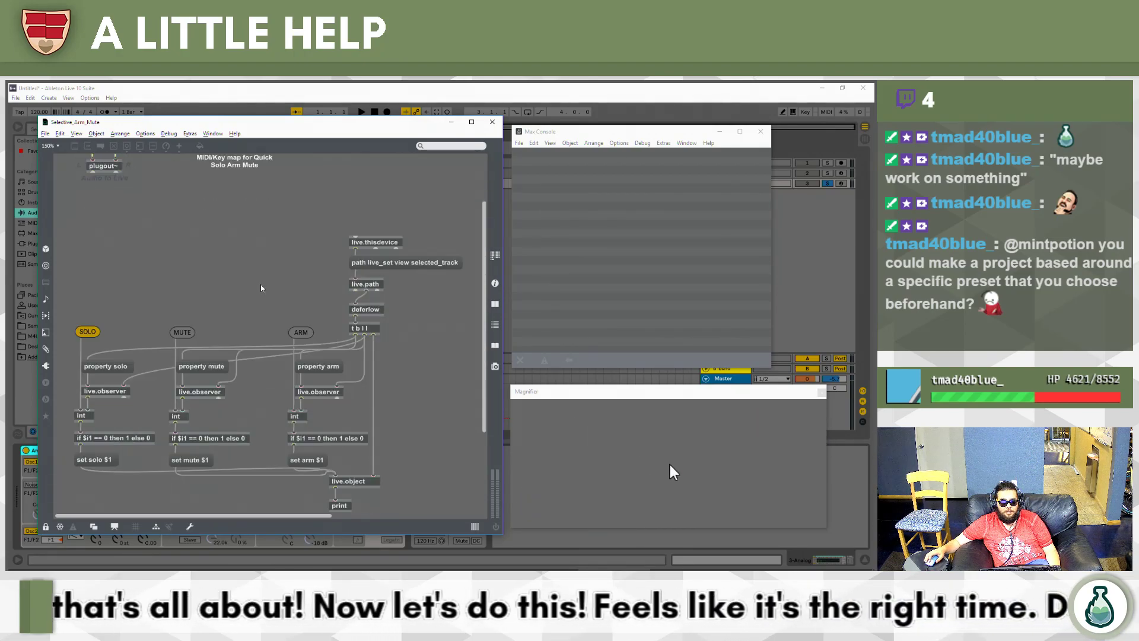
scroll(402, 399, up, 6)
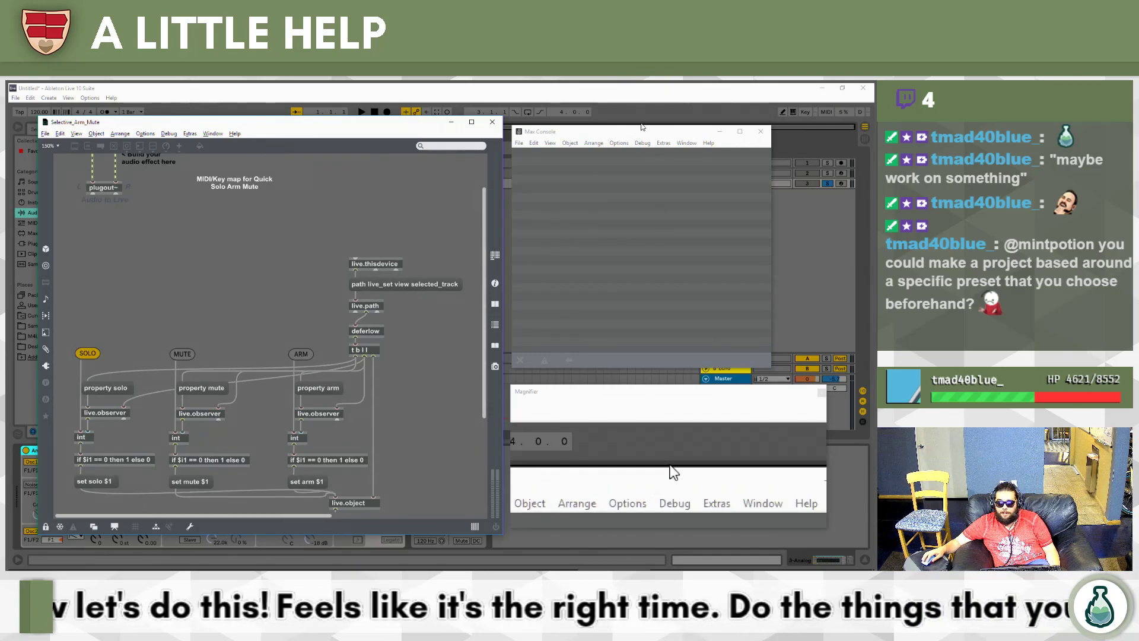
drag(639, 134, 638, 126)
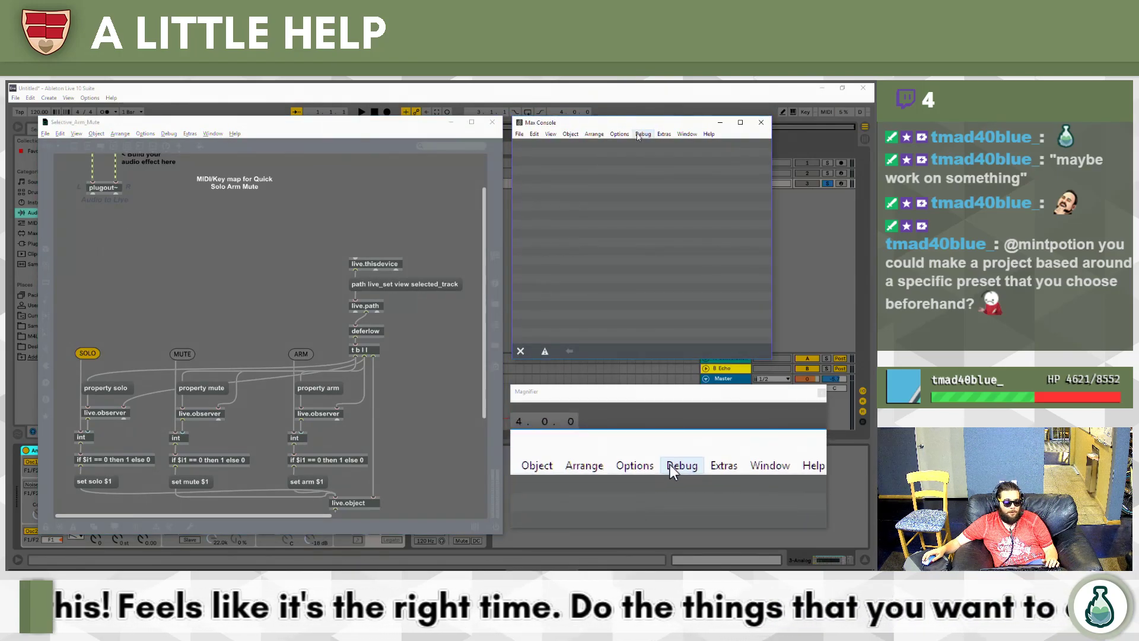
key(super)
key(super)
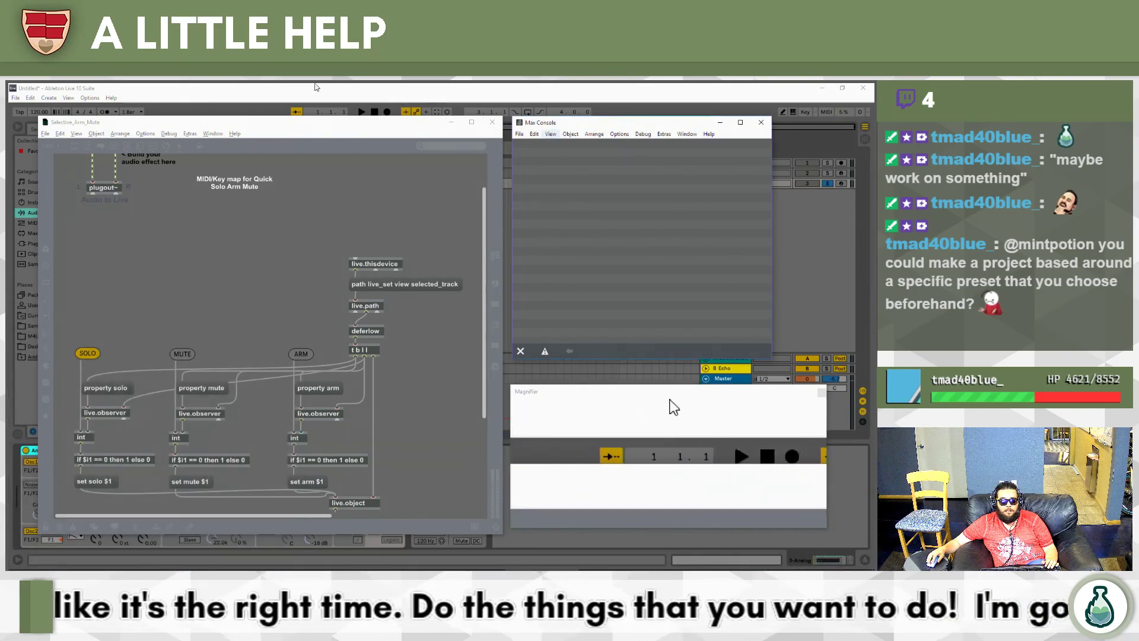
click(250, 245)
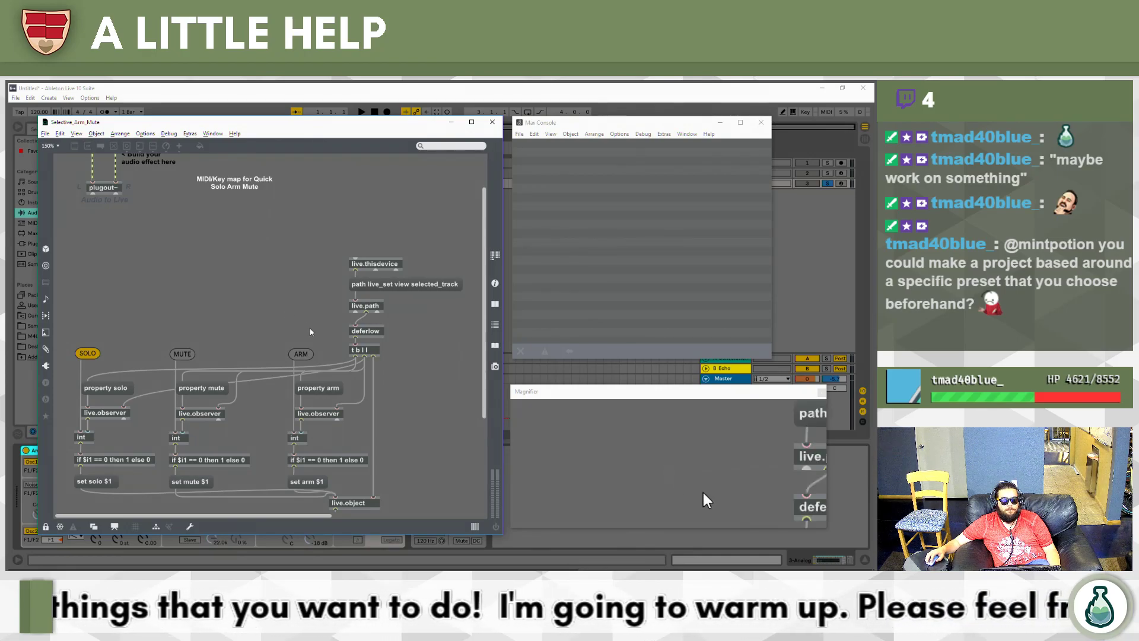
scroll(385, 379, down, 4)
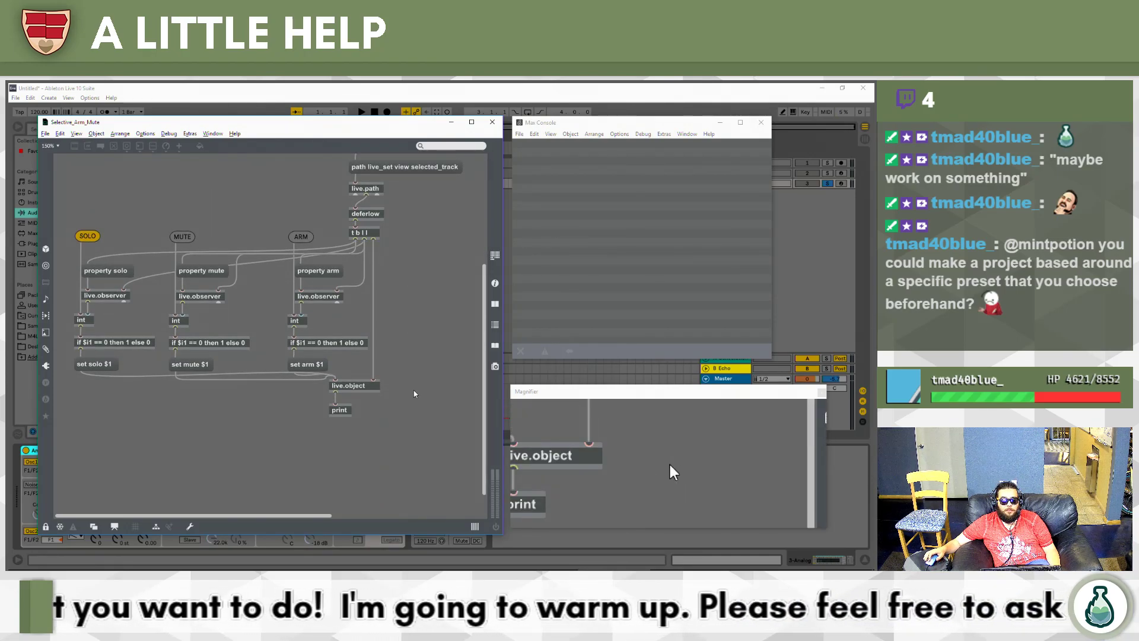
Switch to the Live Object Model reference in Chrome and examine its class diagram down to the Application class.
scroll(414, 393, up, 4)
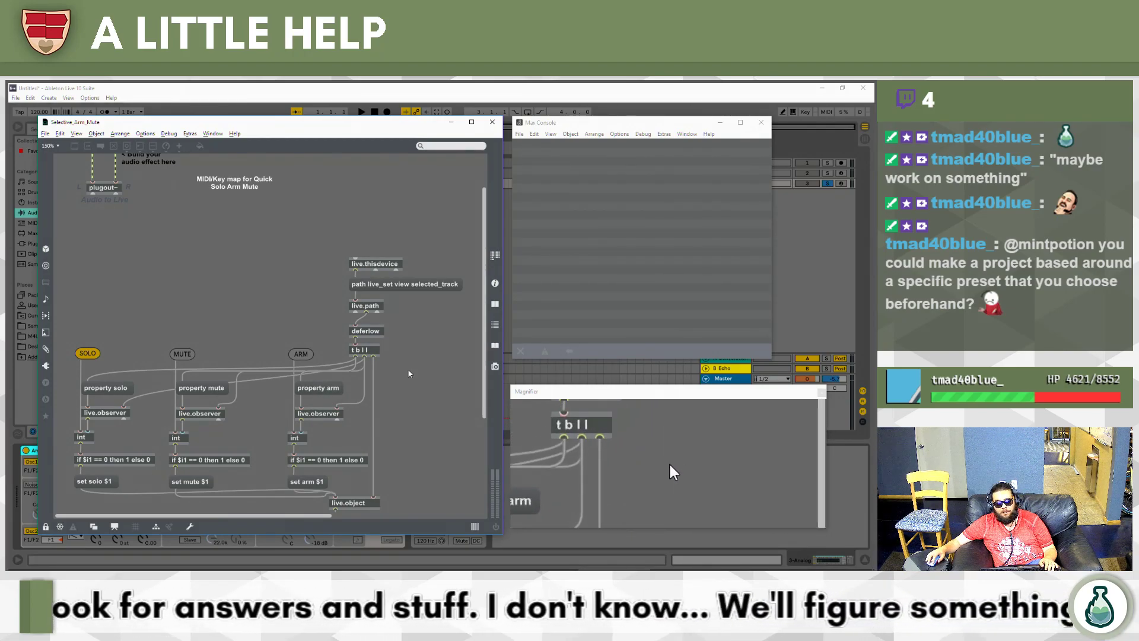
key(alt+Tab)
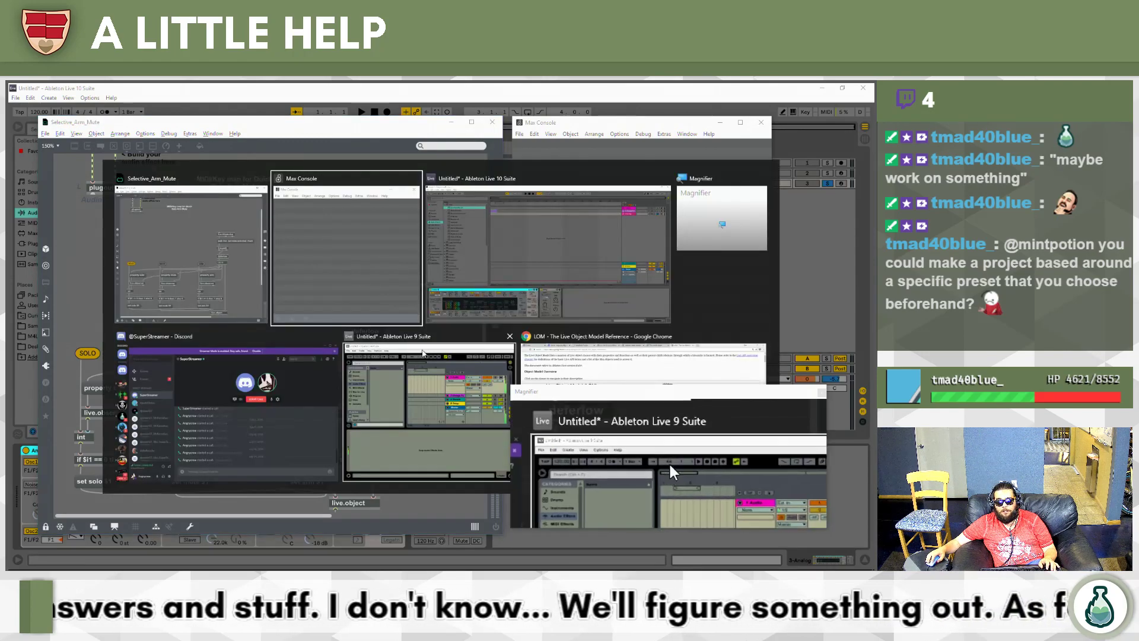
click(658, 350)
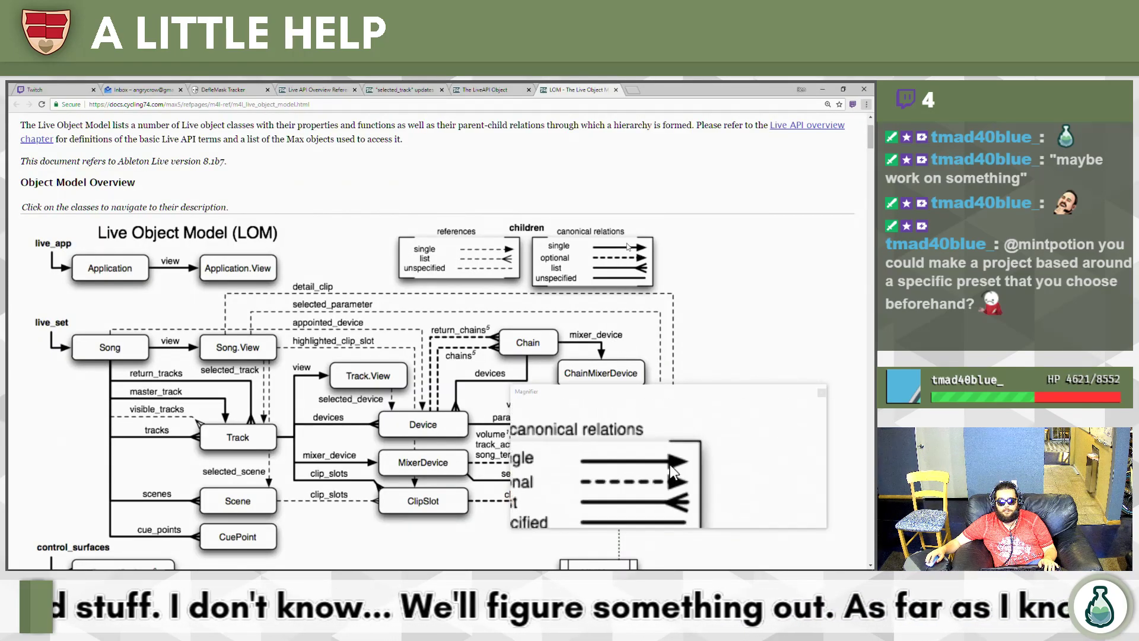
scroll(395, 261, up, 2)
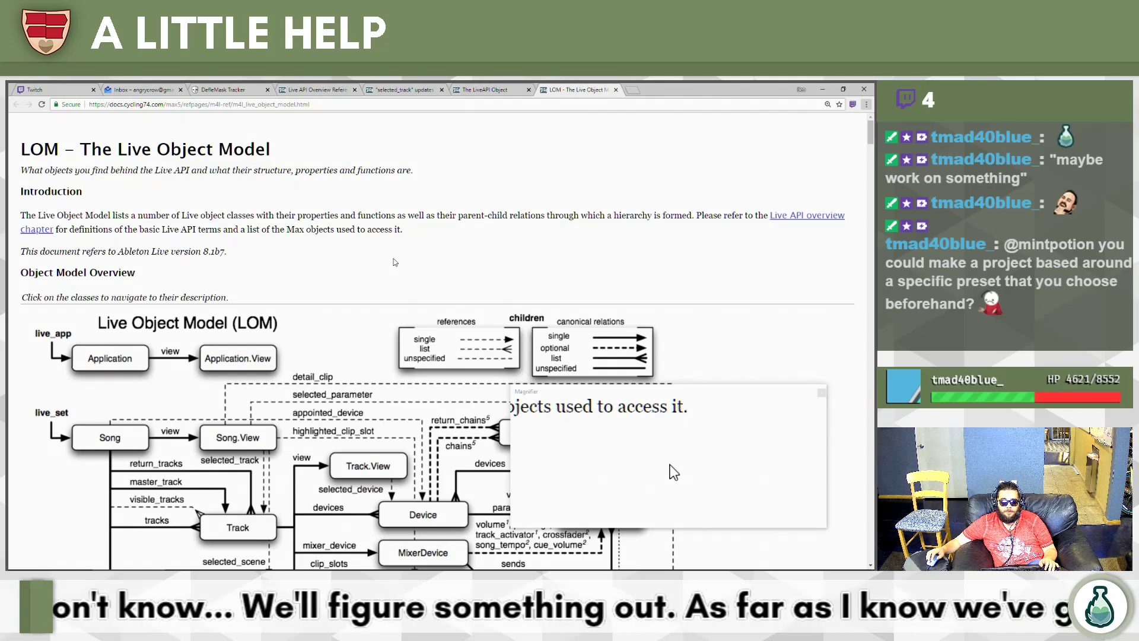
scroll(395, 261, down, 1)
scroll(394, 261, down, 2)
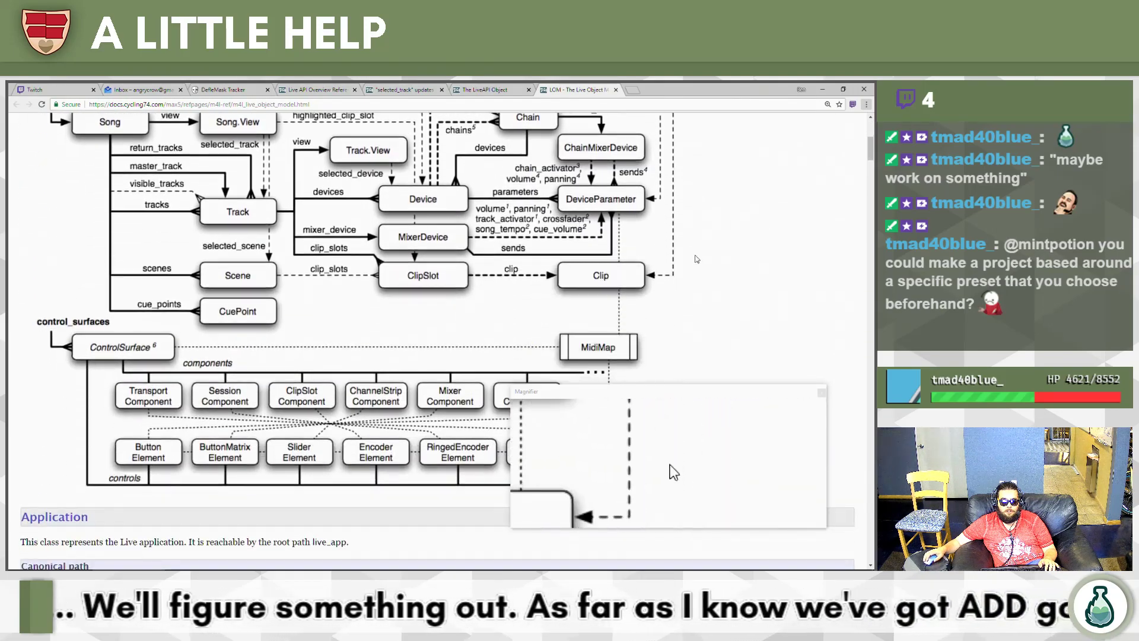
scroll(604, 320, down, 5)
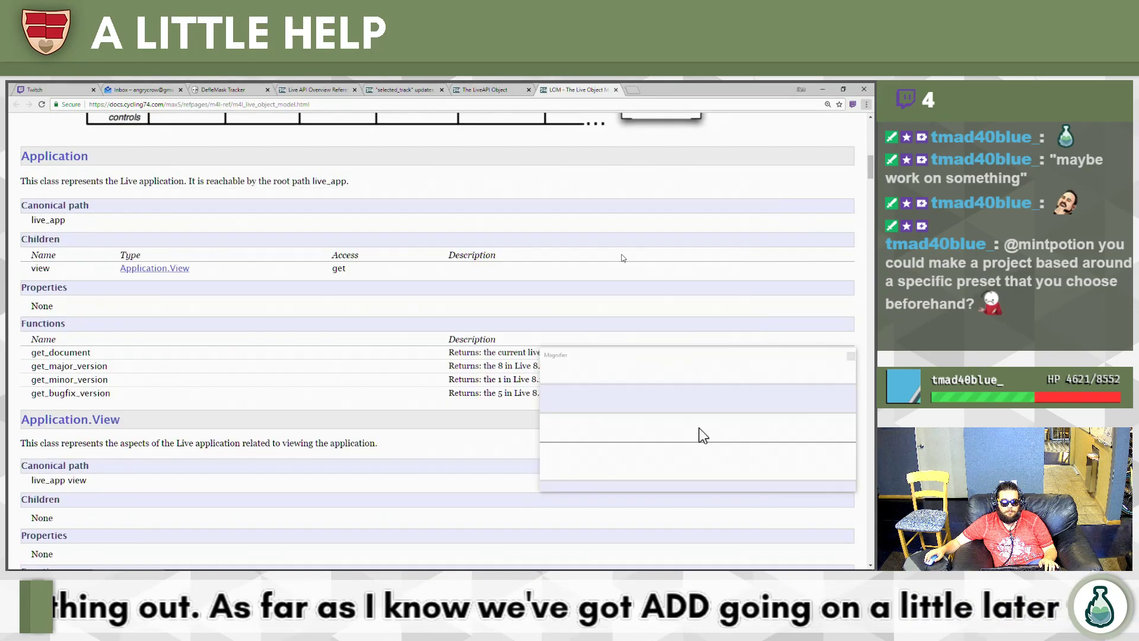
Search the Live Object Model page for "observer" and advance to the second match.
key(alt+Tab)
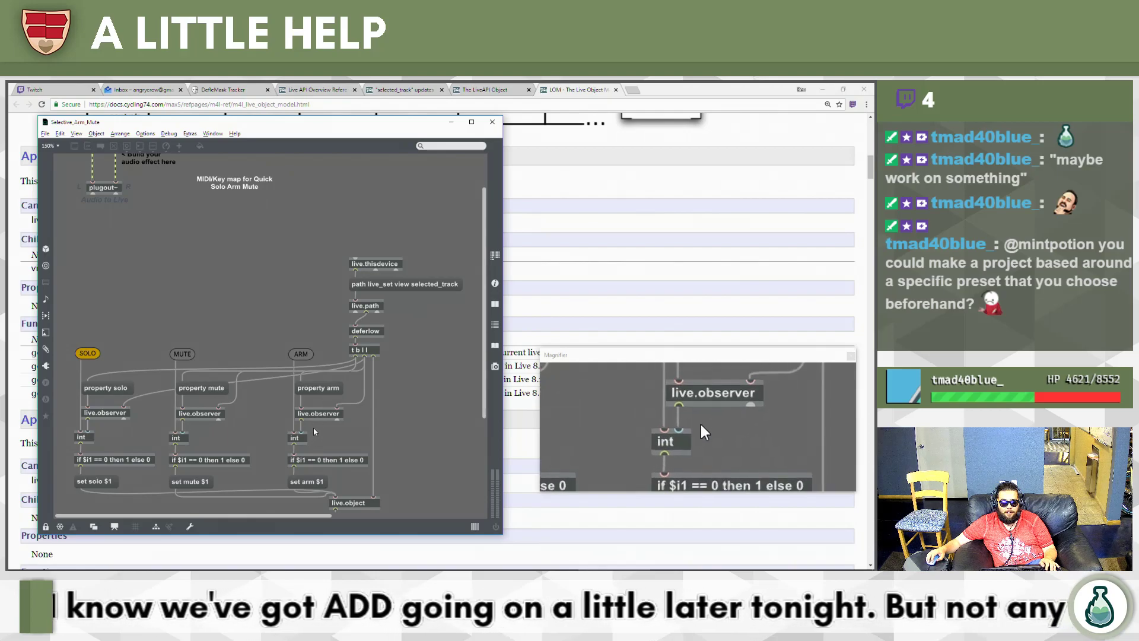
key(alt+Tab)
scroll(440, 263, up, 5)
key(ctrl+minus)
key(ctrl+f)
key(ctrl+plus)
text(ov)
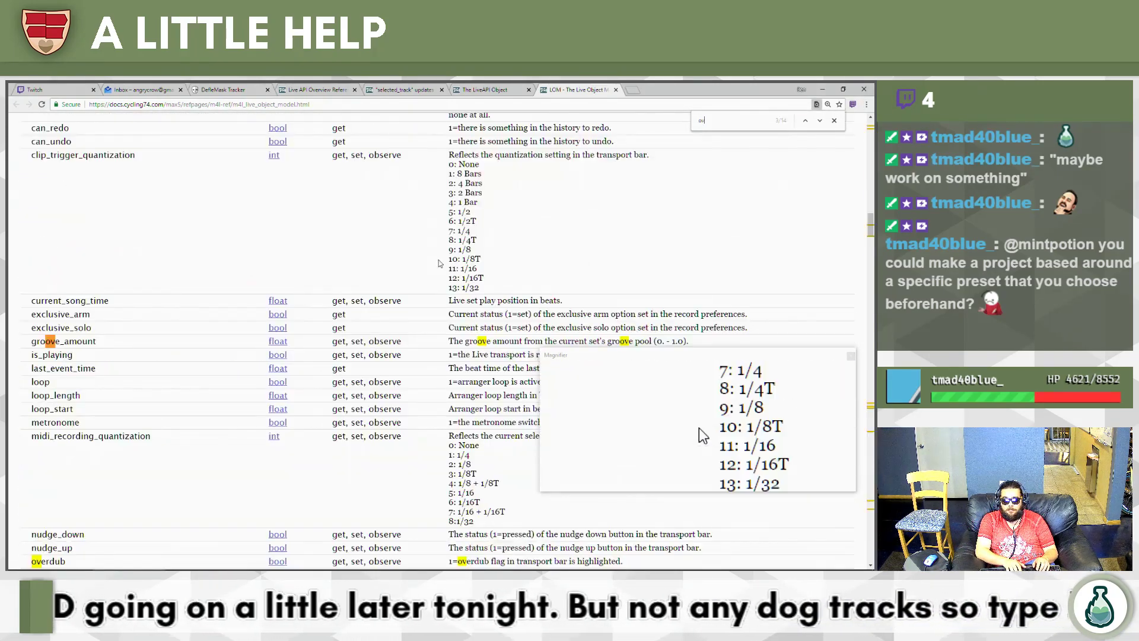
text(bserver)
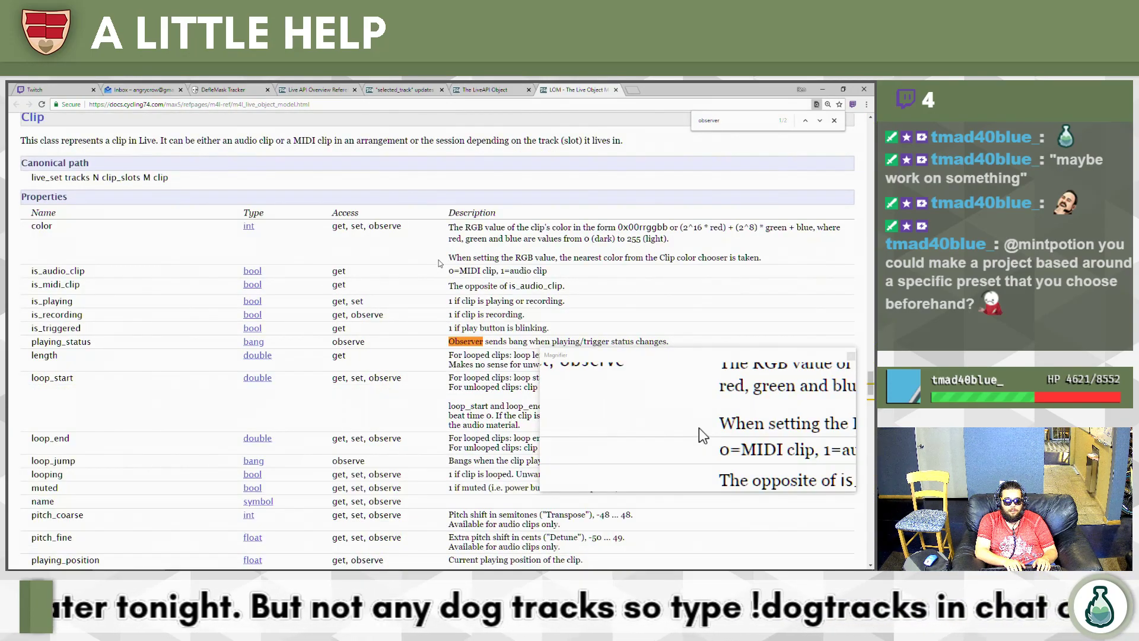
key(Return)
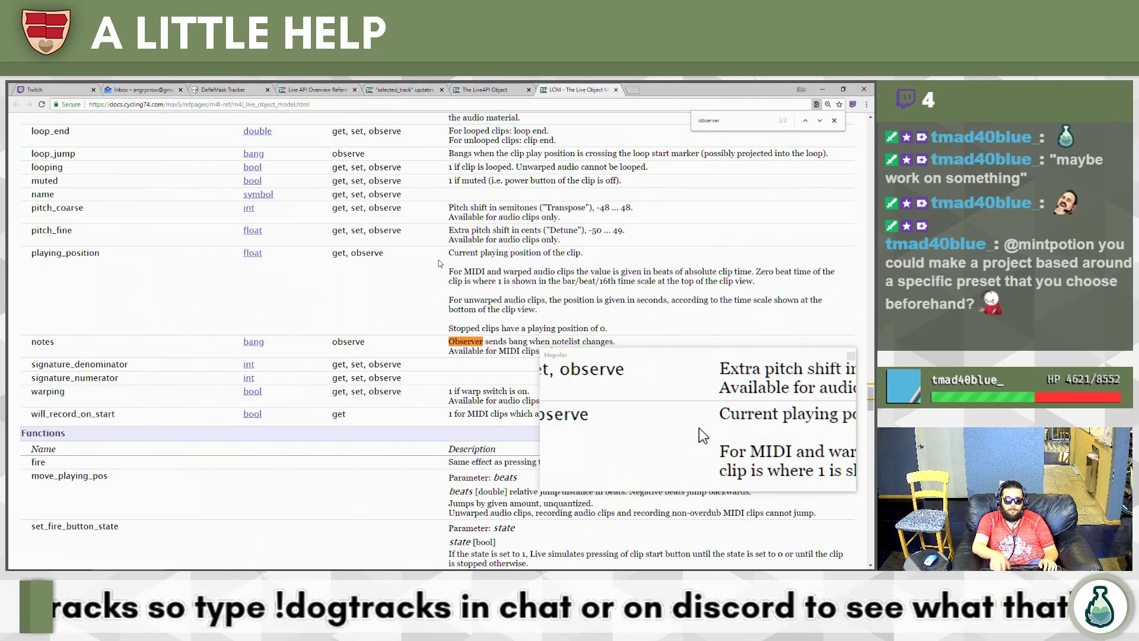
Read the Clip class's properties and the section above it around the observer matches.
scroll(440, 263, down, 1)
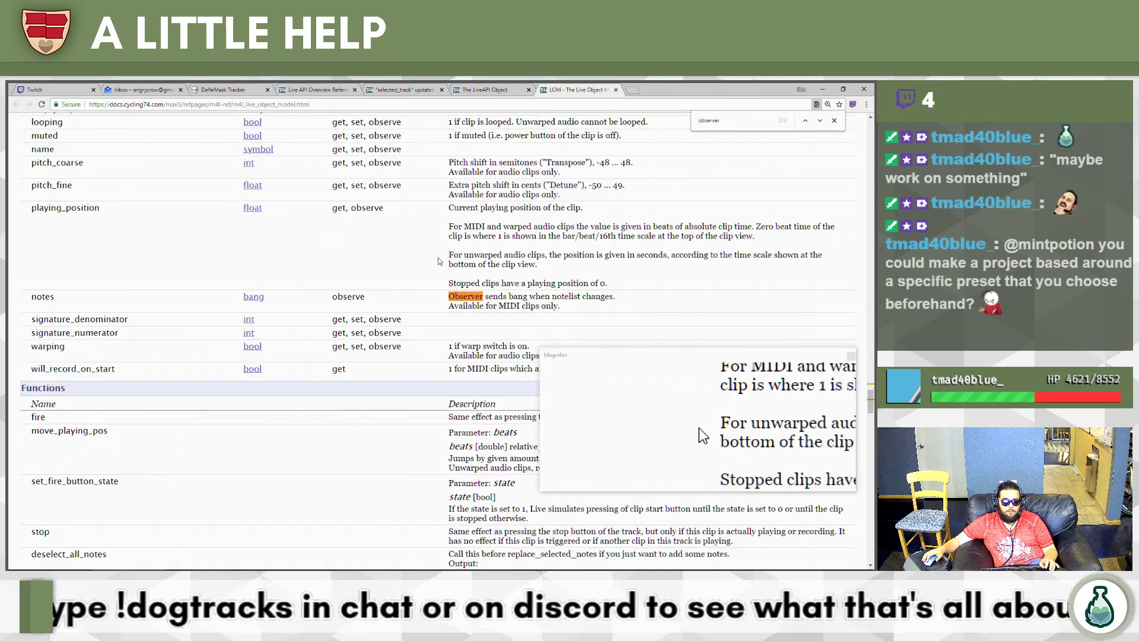
scroll(439, 262, up, 15)
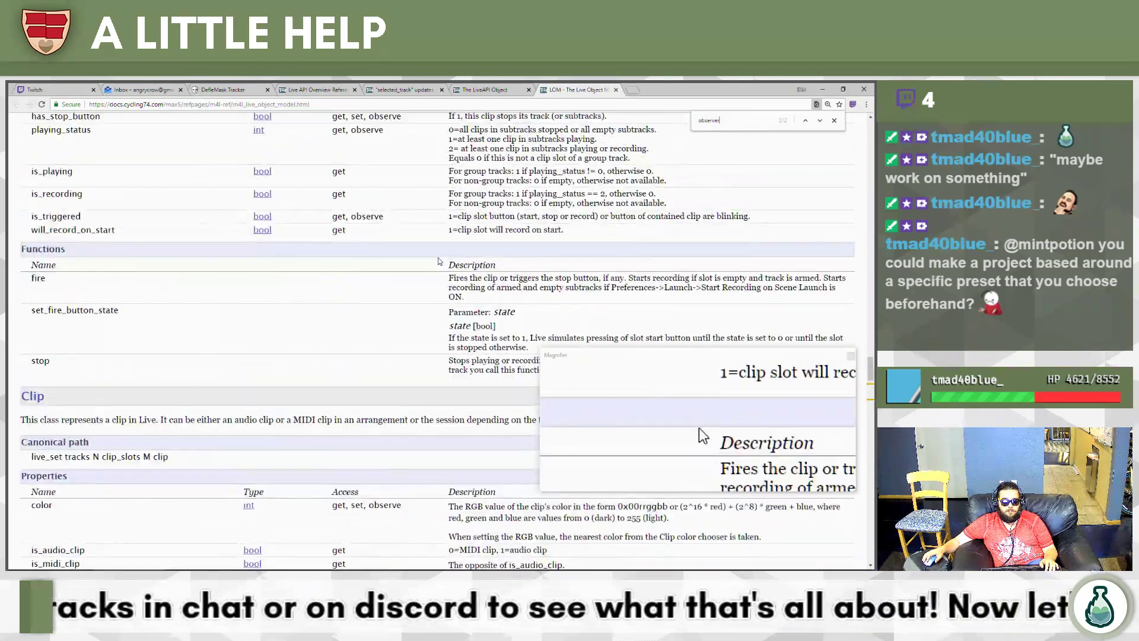
scroll(439, 261, down, 7)
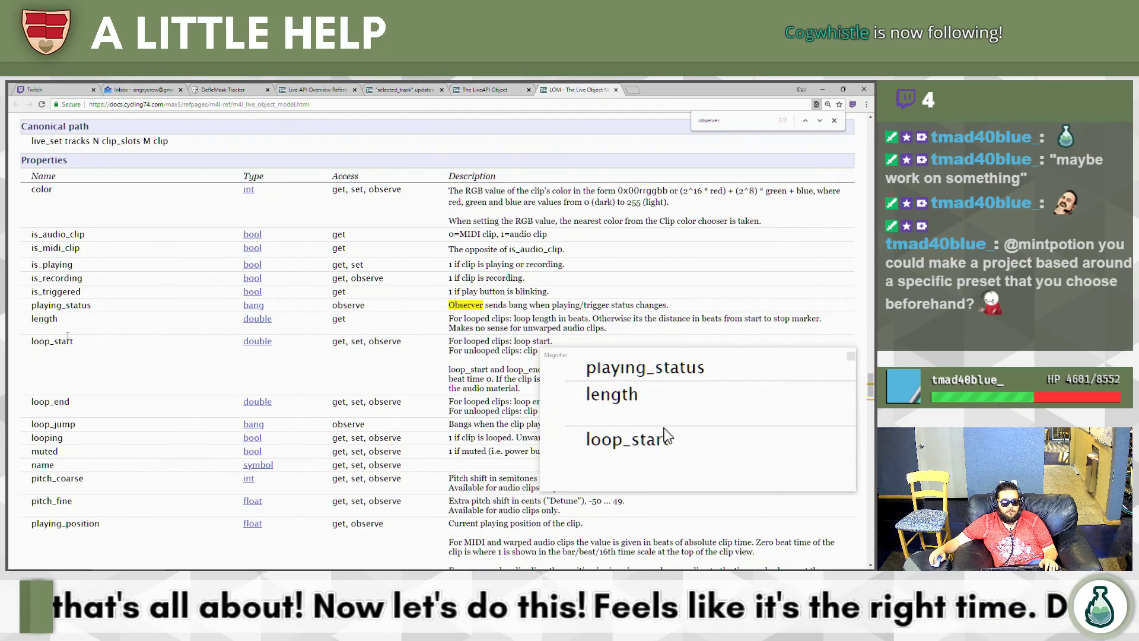
scroll(423, 297, up, 1)
scroll(423, 297, up, 1)
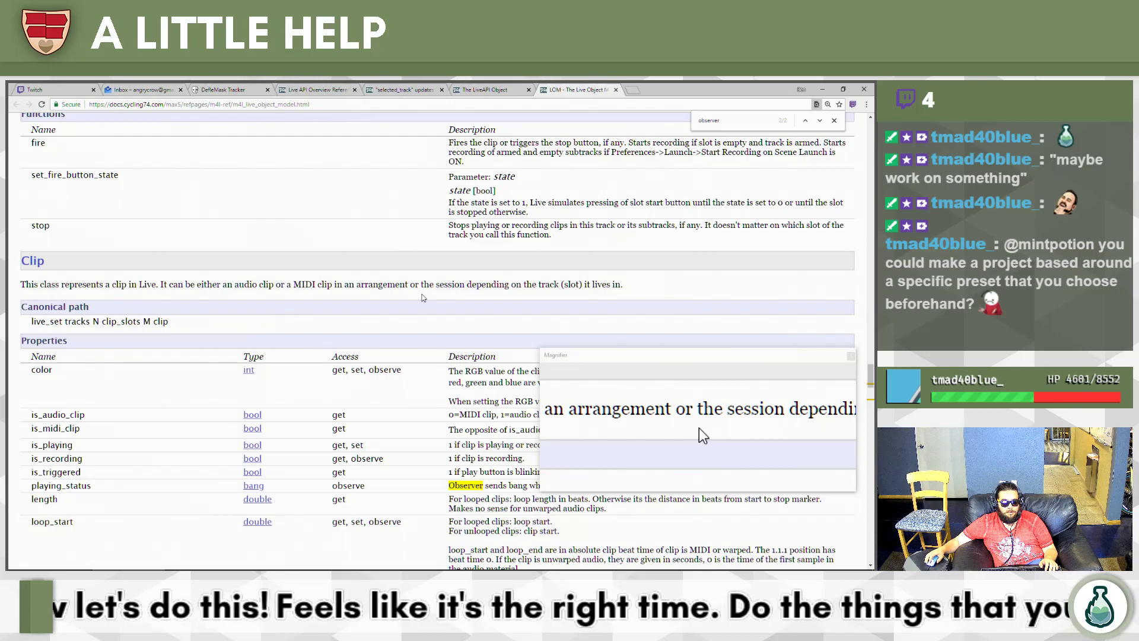
key(super+plus)
Check the patcher's selected_track path message and search the Live Object Model page for "view", going through the matches.
key(alt+Tab)
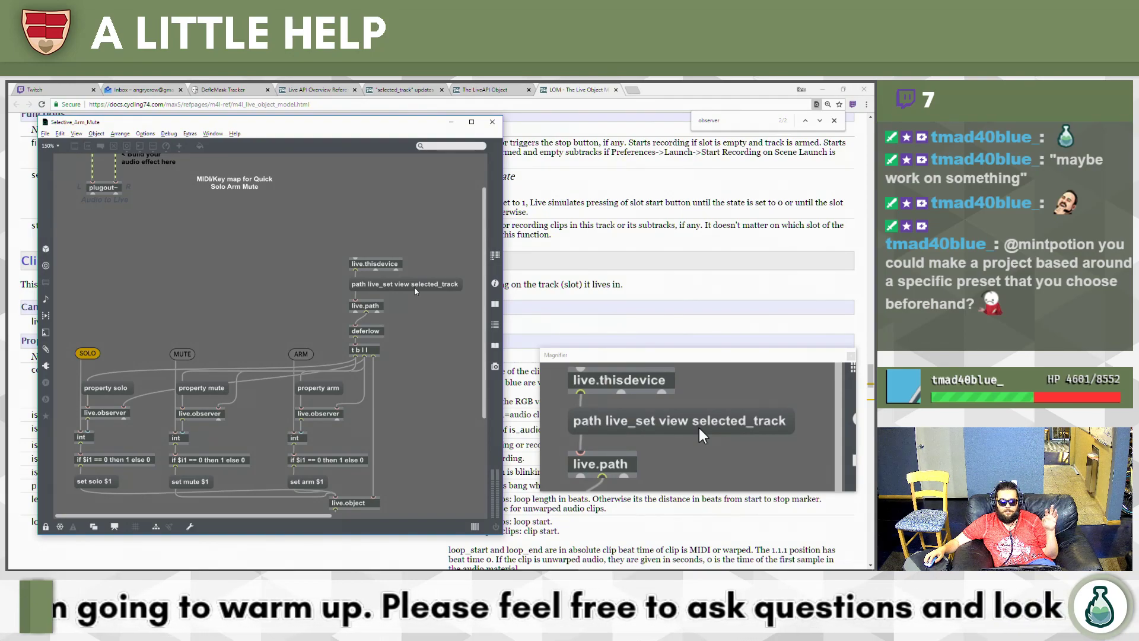
key(alt+Tab)
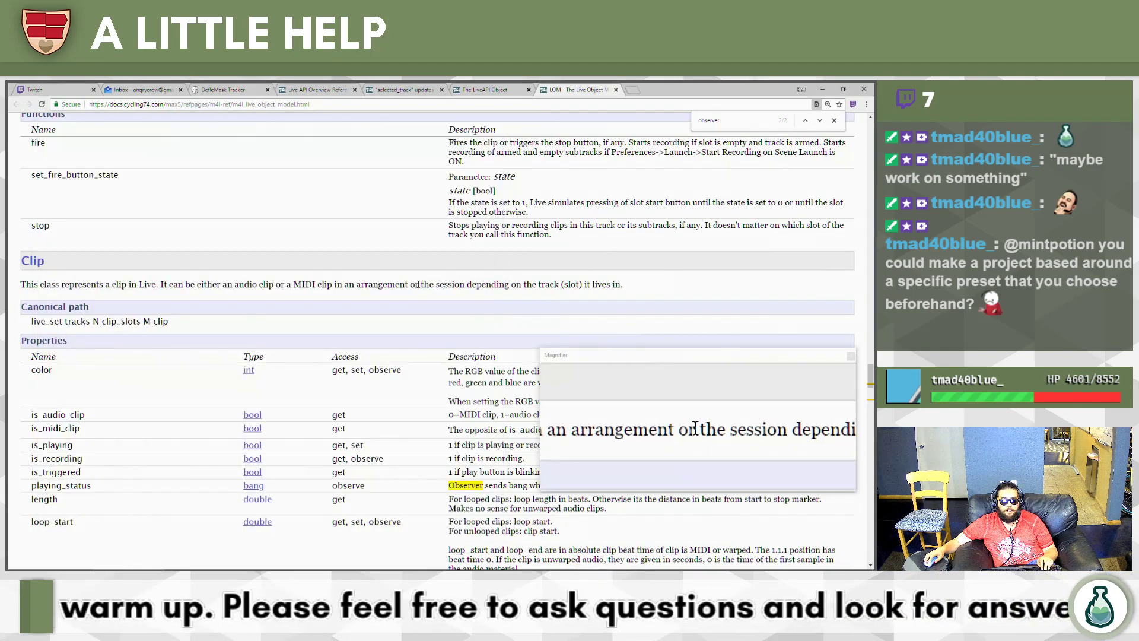
text(v)
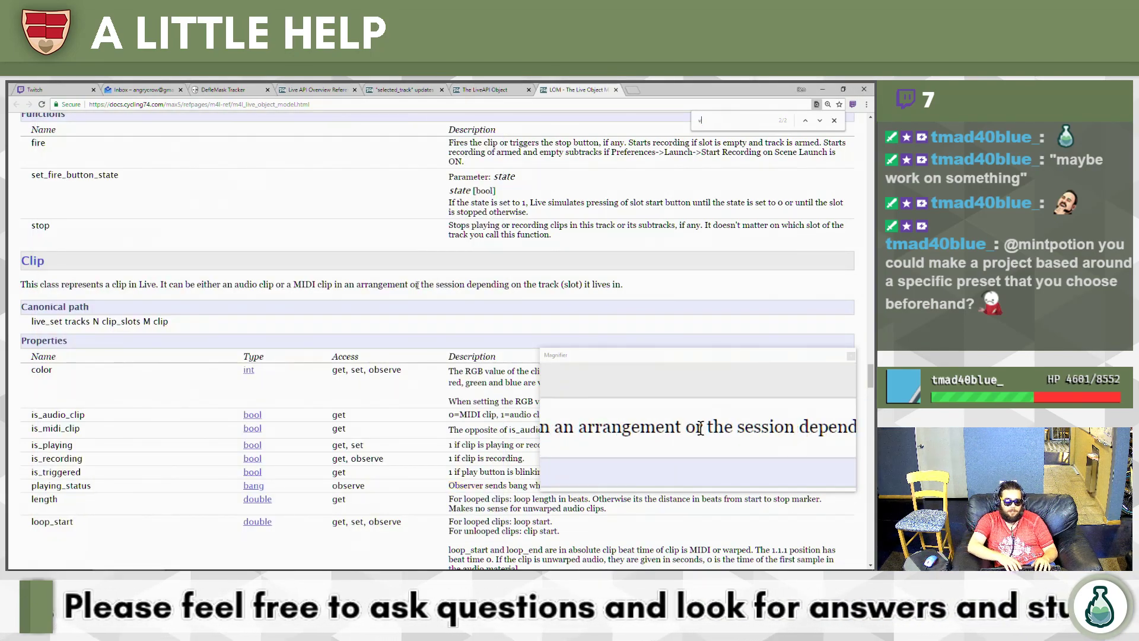
text(iew)
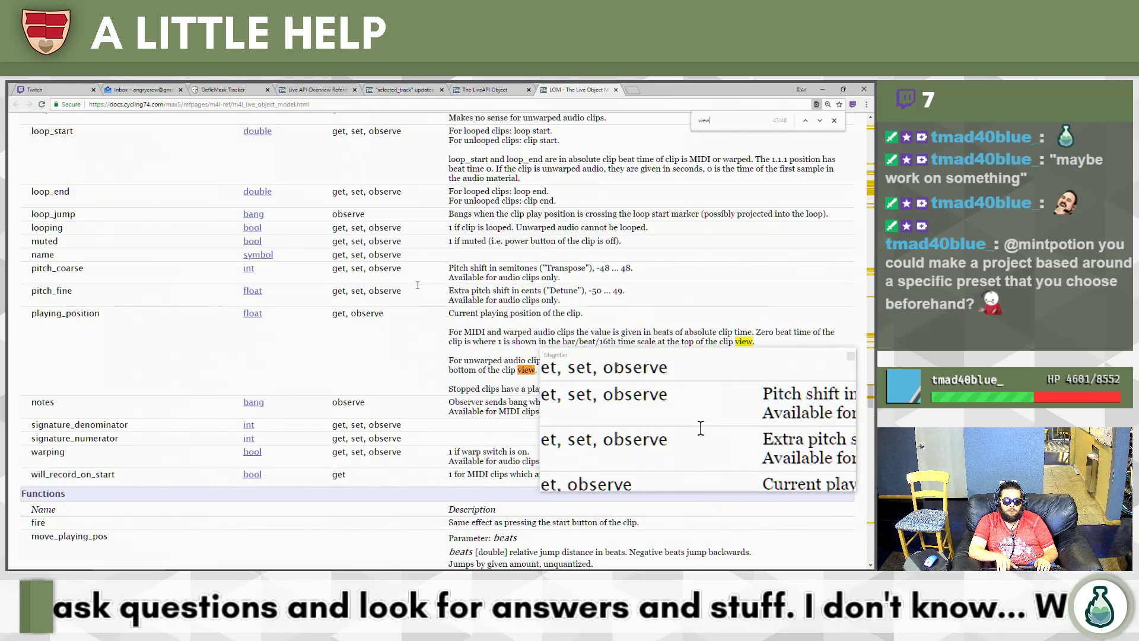
key(Return)
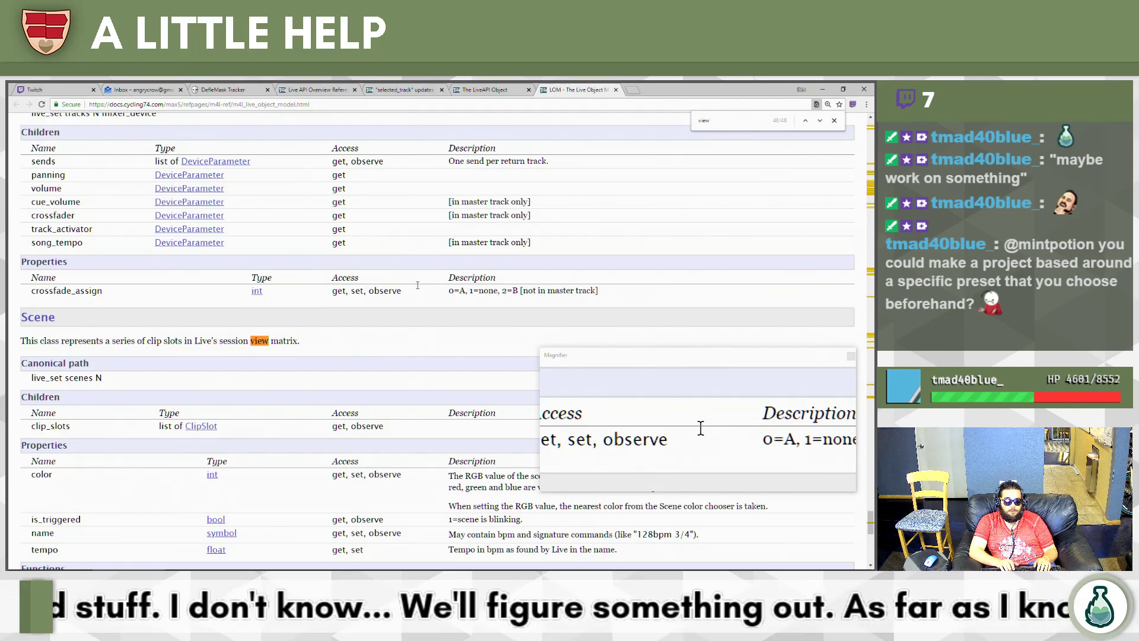
key(Return)
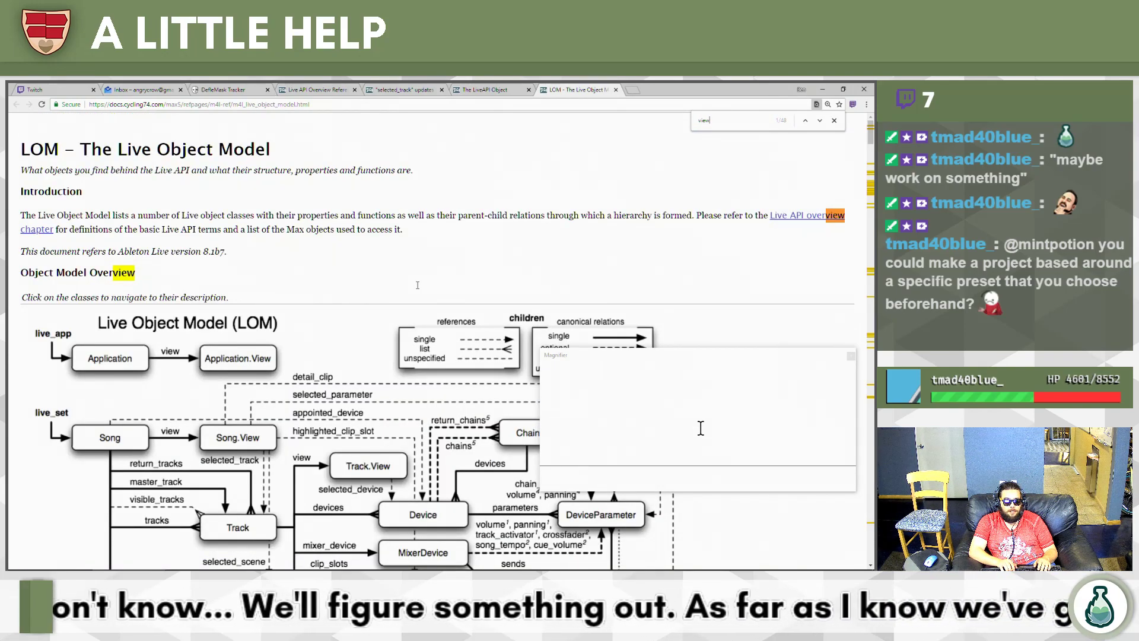
key(Return)
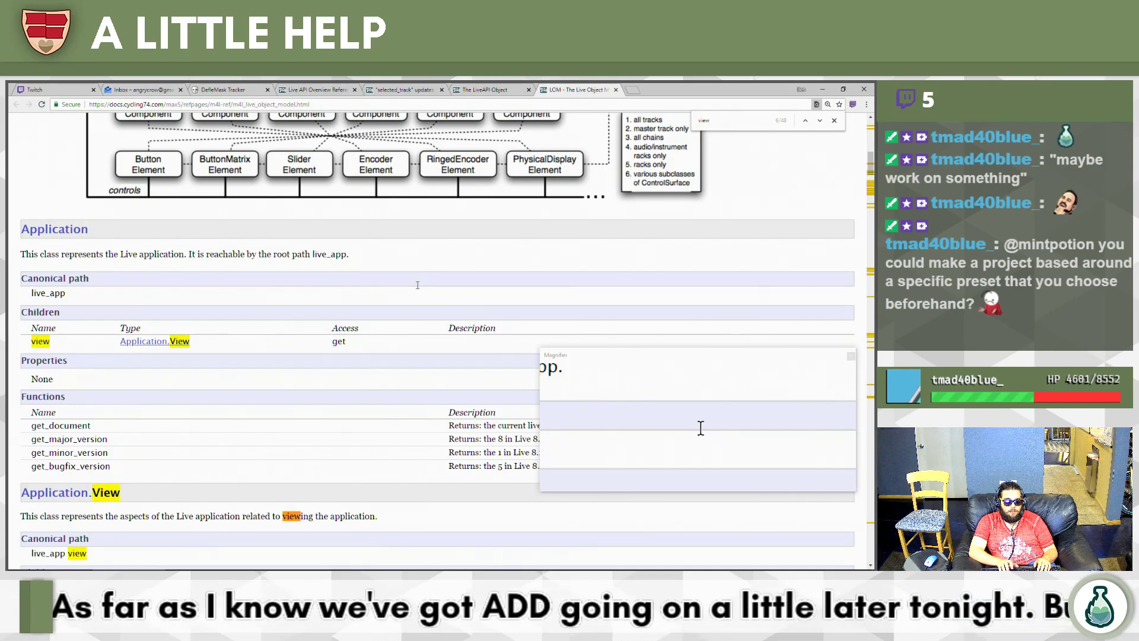
Read through the Application.View functions and the Song class's live_set path, children and properties.
scroll(702, 427, down, 5)
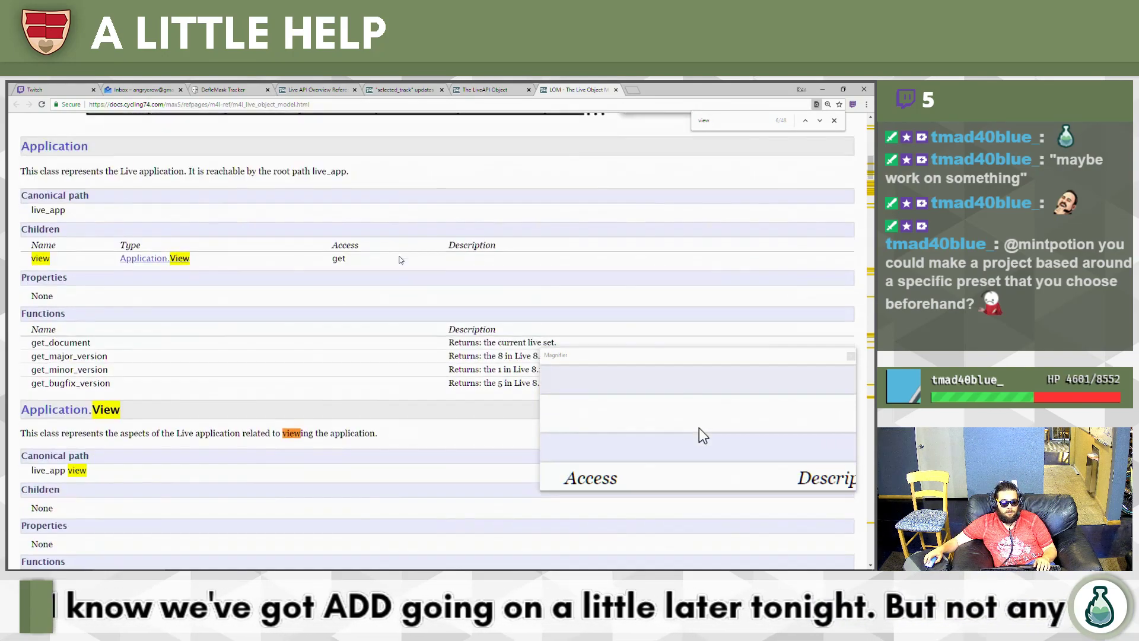
scroll(400, 259, down, 2)
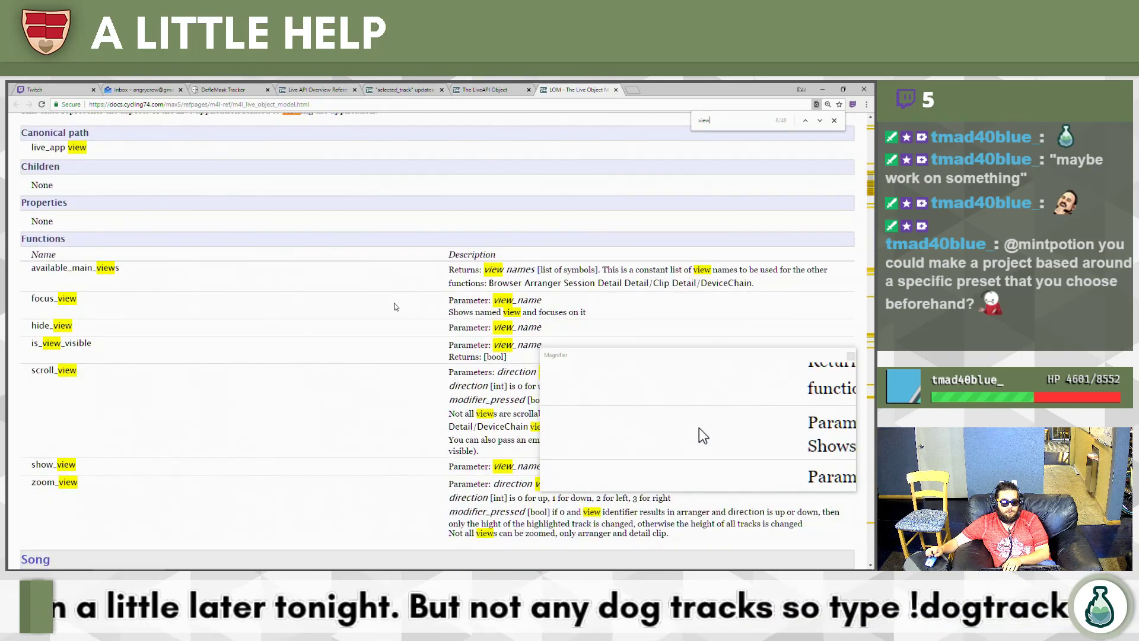
scroll(396, 306, down, 7)
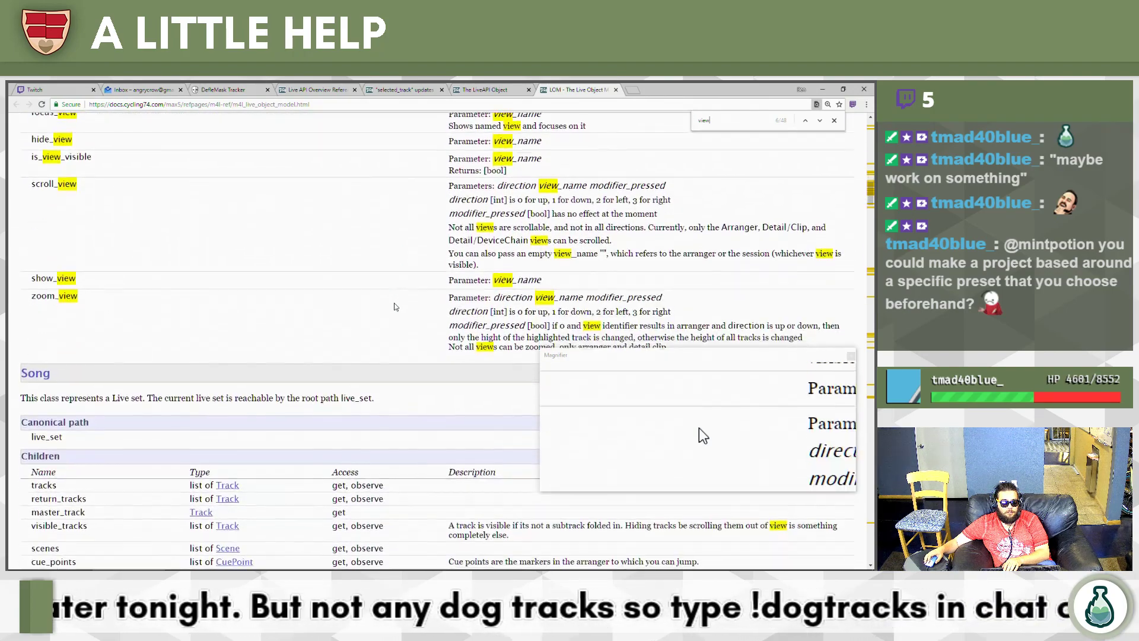
scroll(396, 306, down, 1)
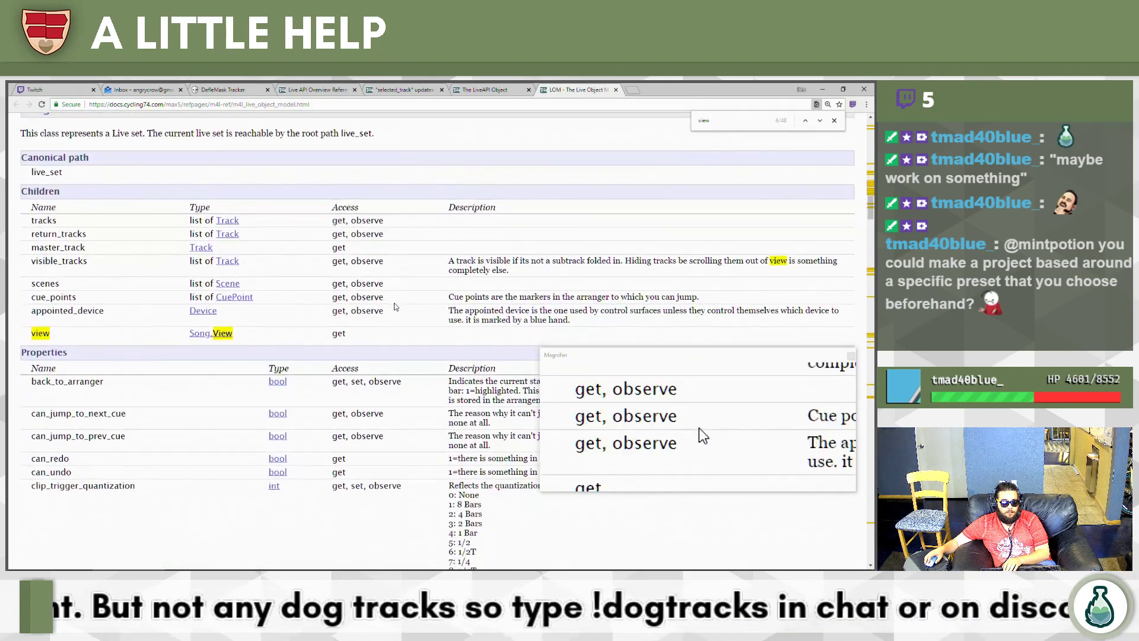
scroll(394, 304, up, 2)
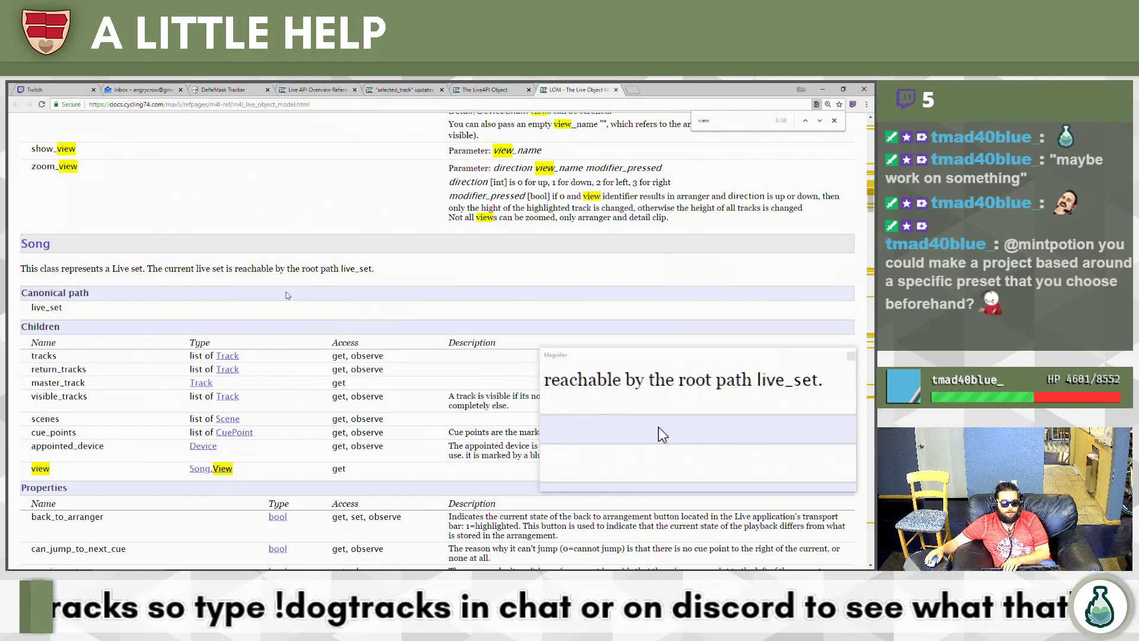
double_click(356, 269)
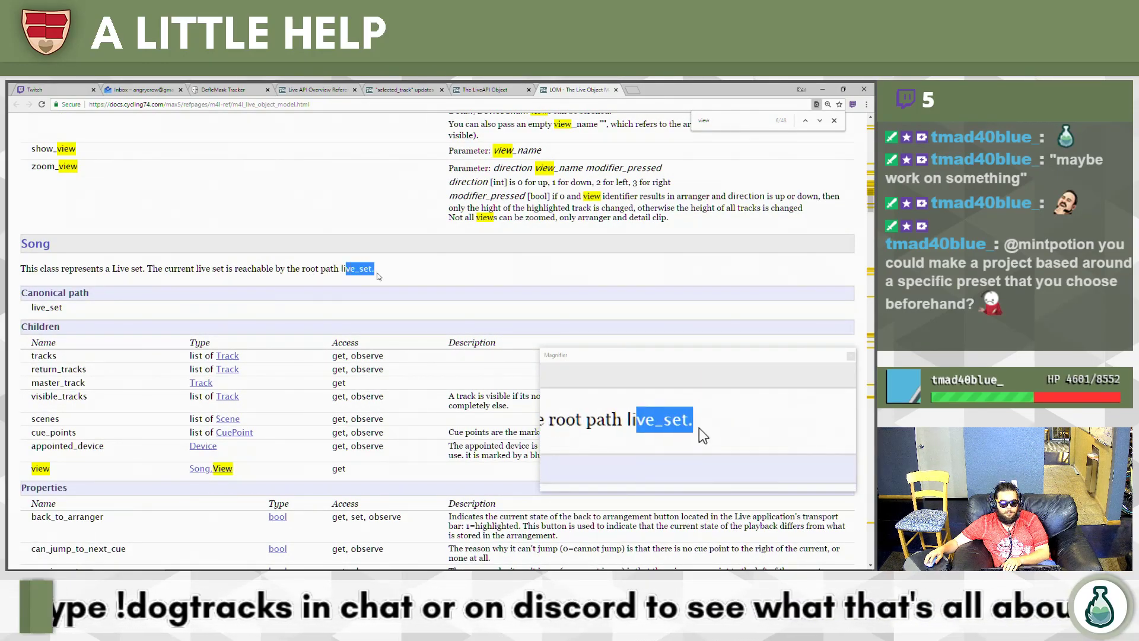
click(396, 286)
scroll(397, 287, down, 3)
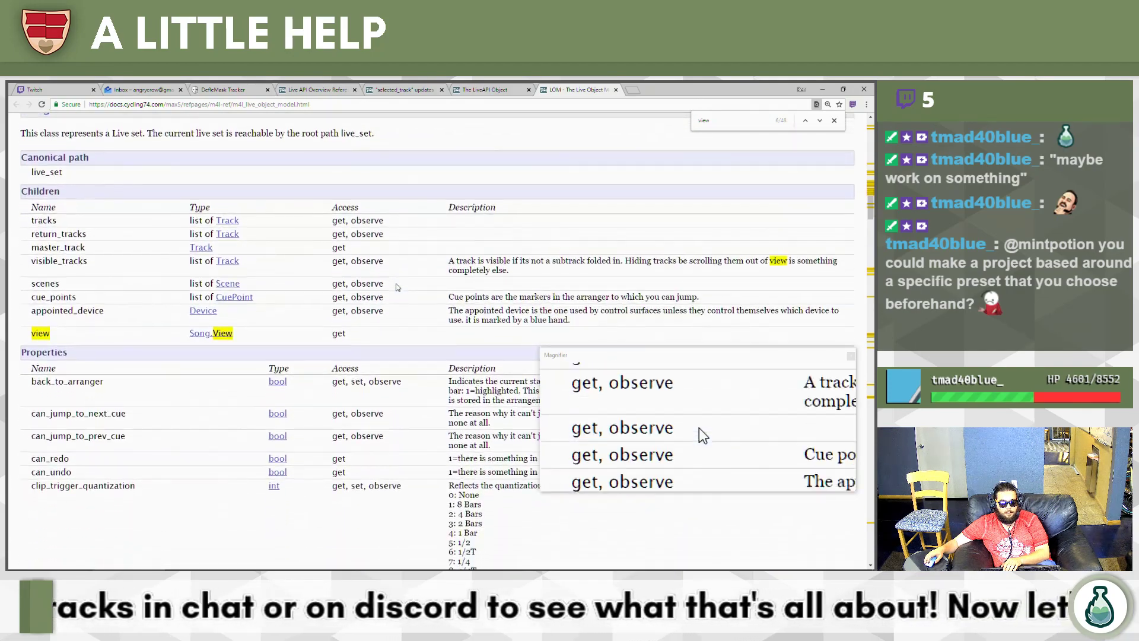
scroll(397, 287, down, 5)
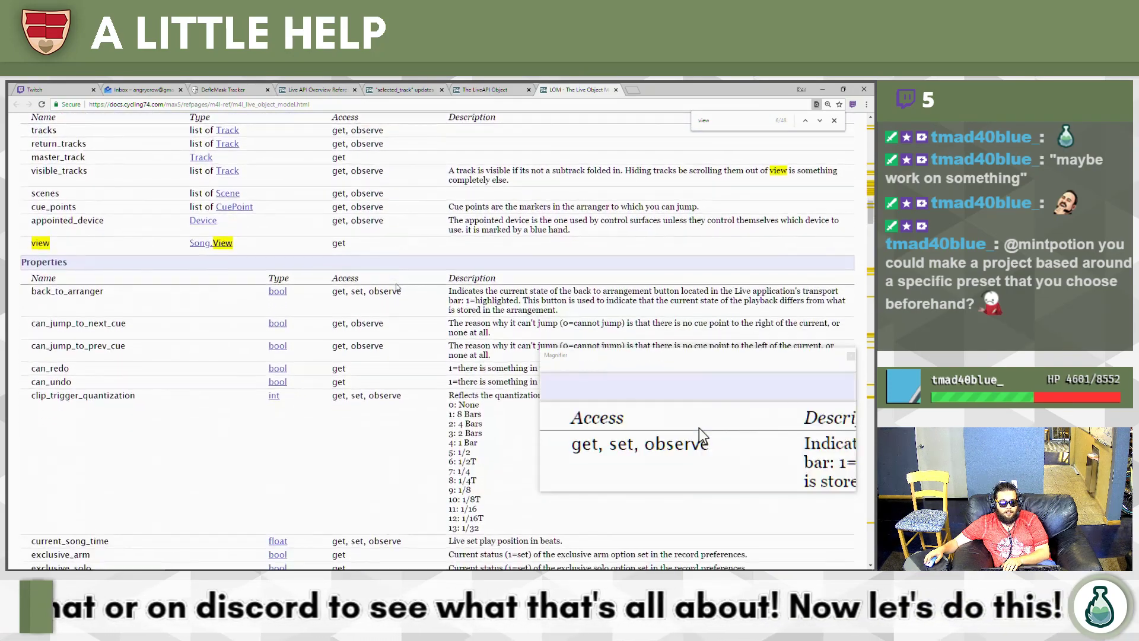
scroll(397, 287, down, 5)
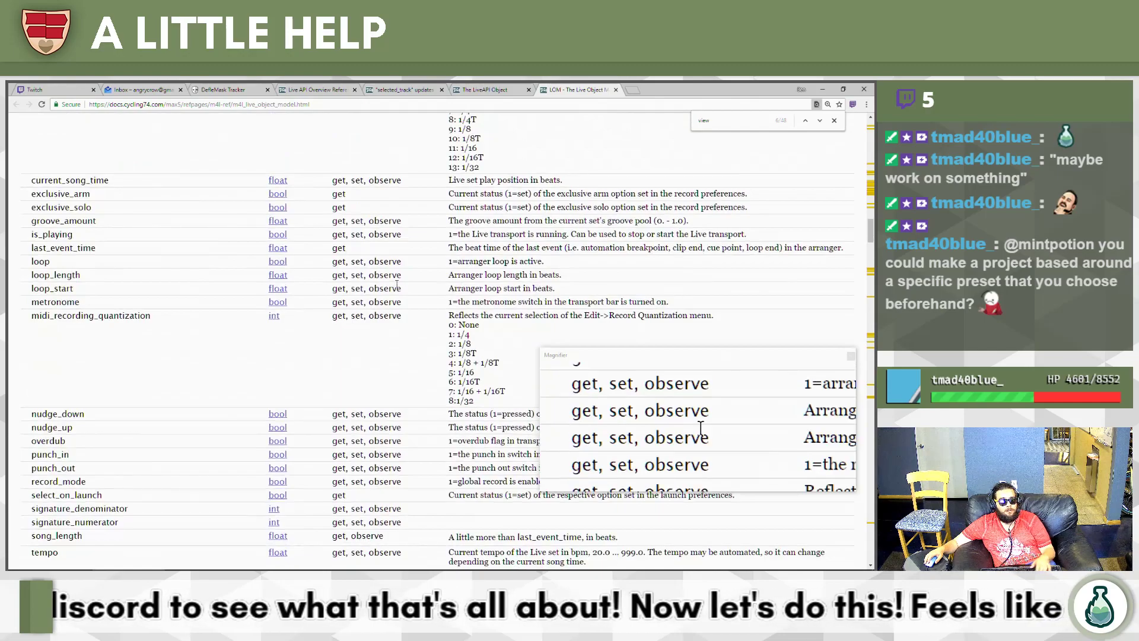
Switch to Ableton Live and select all three tracks from Analog to Audio, with the Audio track soloed and armed.
key(alt+Tab)
key(alt+Tab)
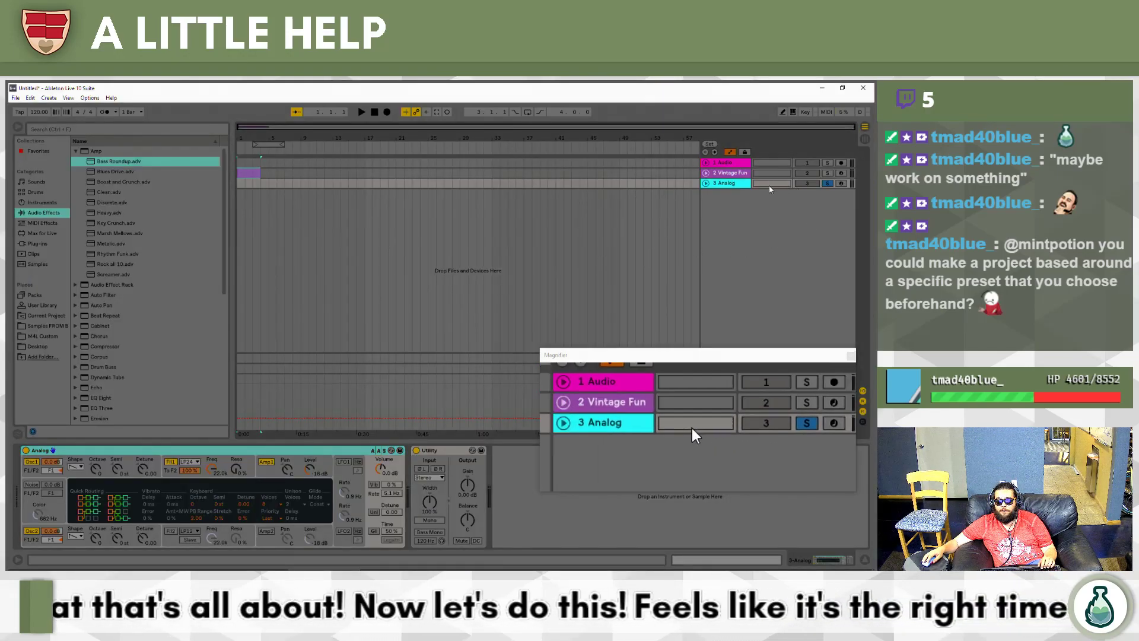
shift+click(741, 166)
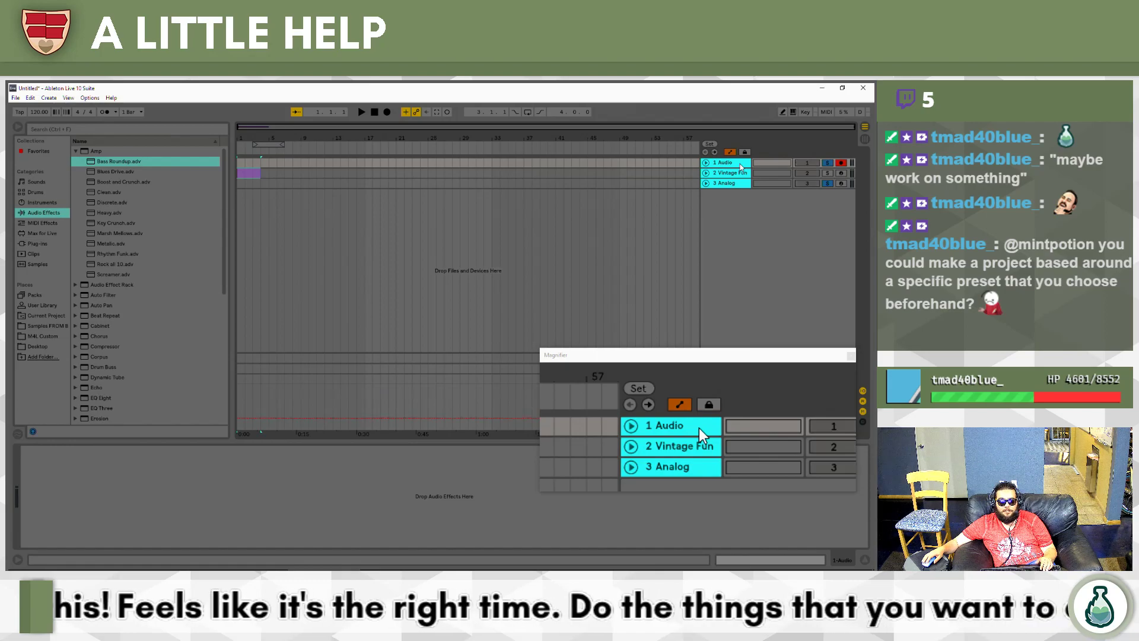
click(524, 264)
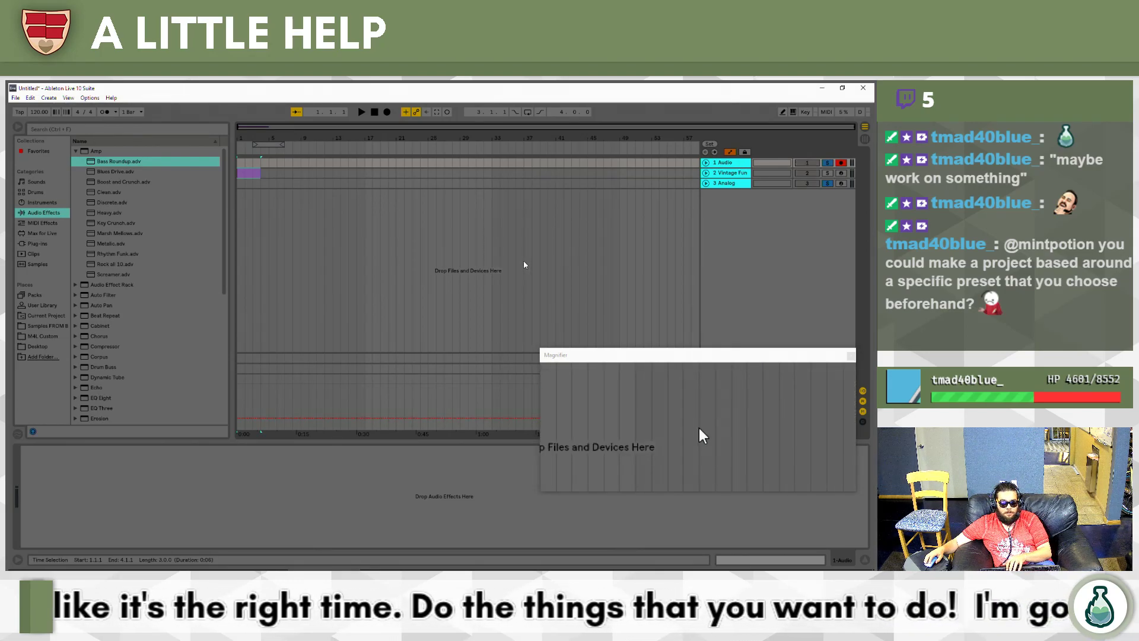
Open the Record Warp Launch preferences and set both Arm and Solo to exclusive.
key(ctrl+comma)
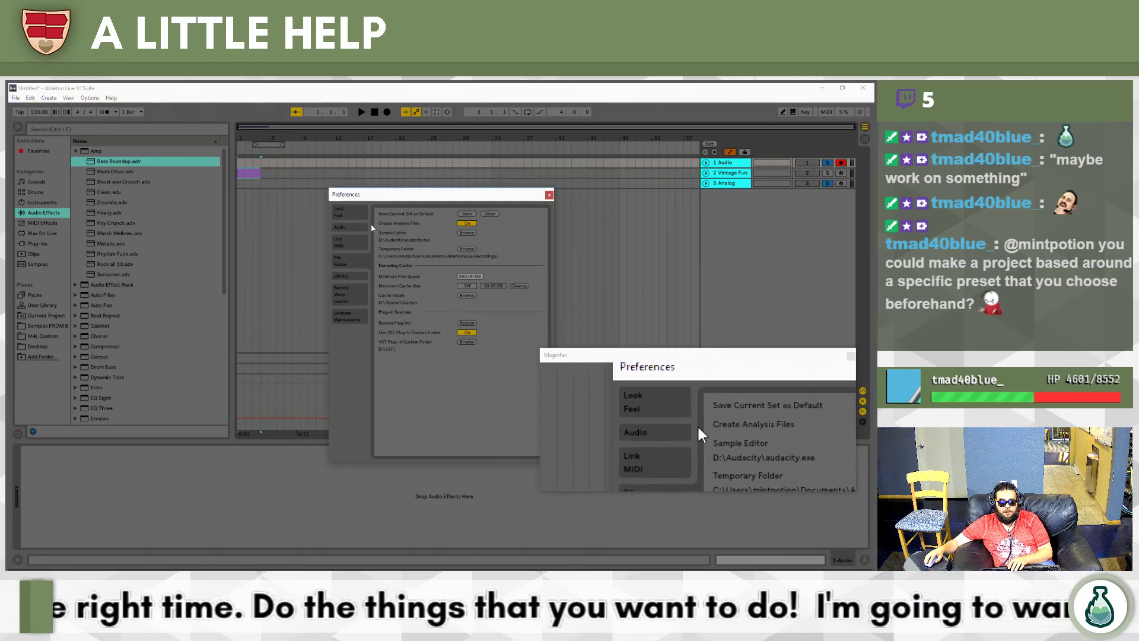
click(357, 289)
click(467, 251)
click(489, 251)
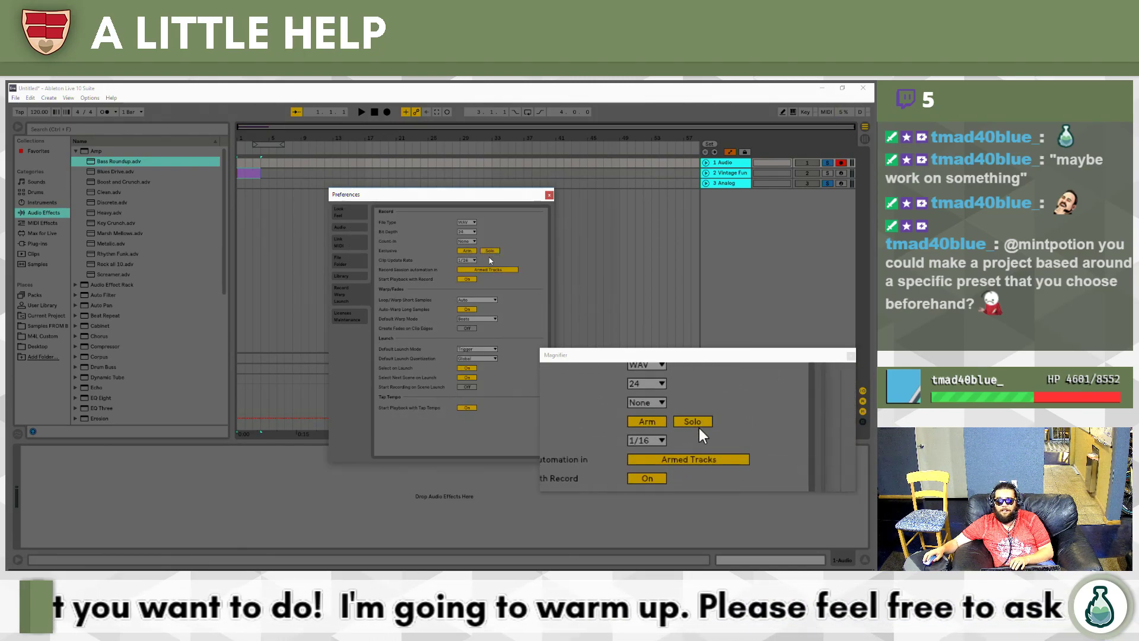
Arm all three selected tracks together and disarm them again.
click(840, 173)
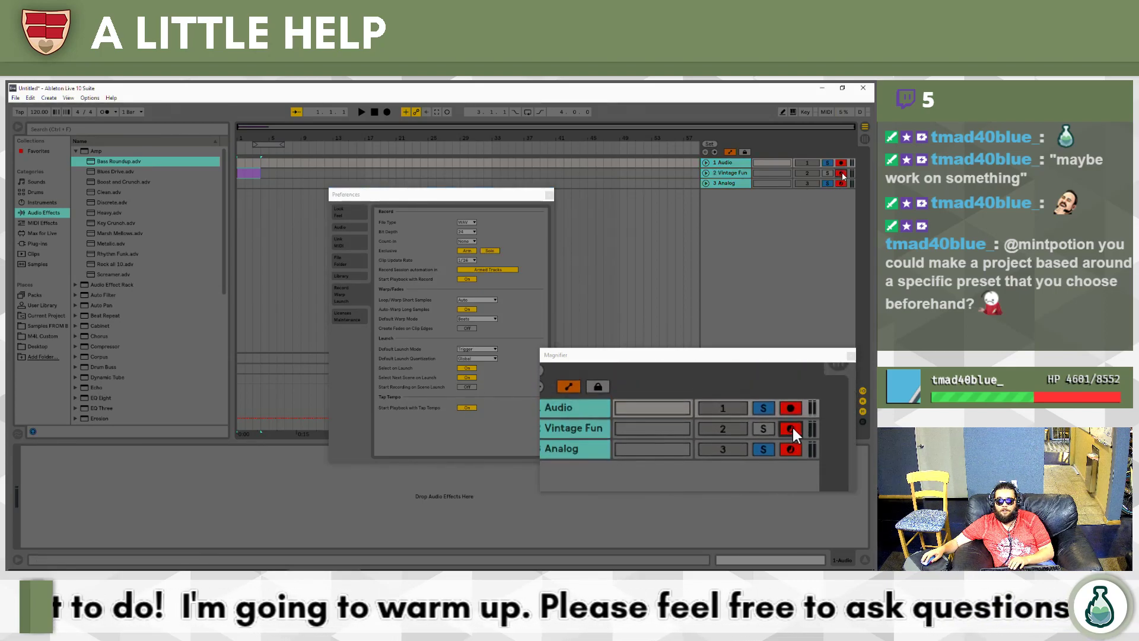
click(841, 182)
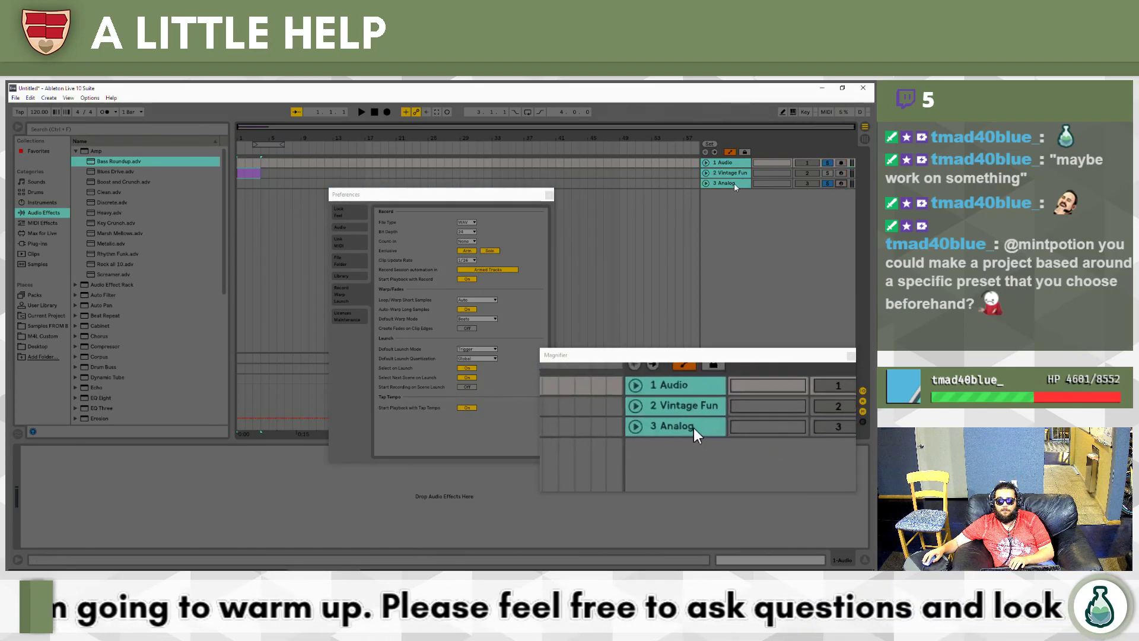
Deselect the track group, arm Vintage Fun, Analog, Audio and Vintage Fun one at a time, and clear the solos from the Audio track.
click(735, 185)
click(841, 174)
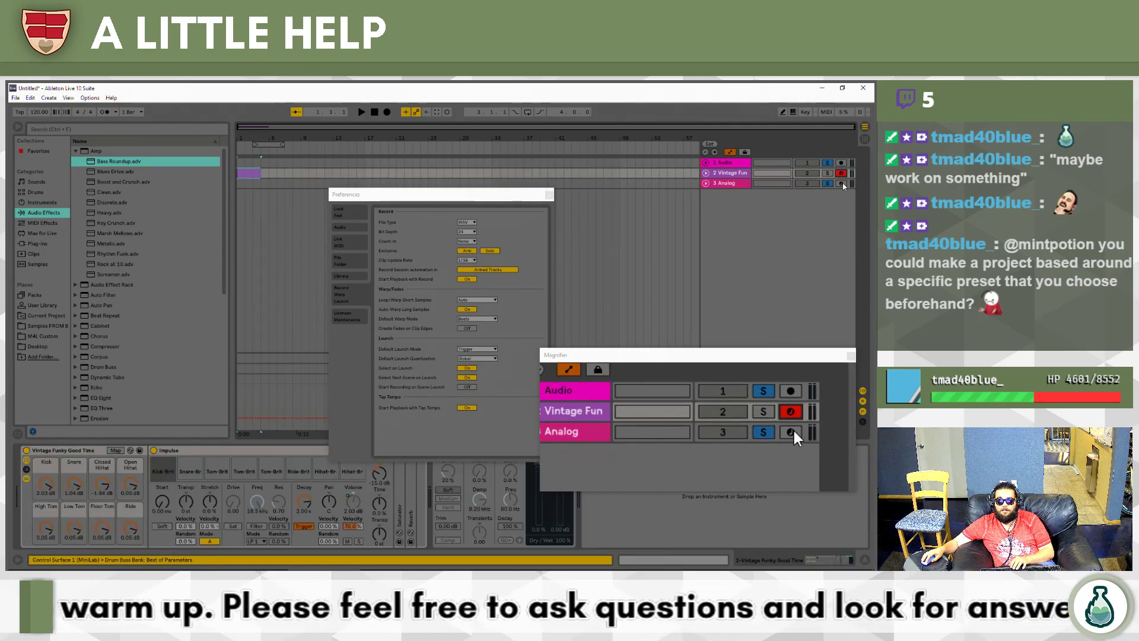
click(843, 184)
click(841, 164)
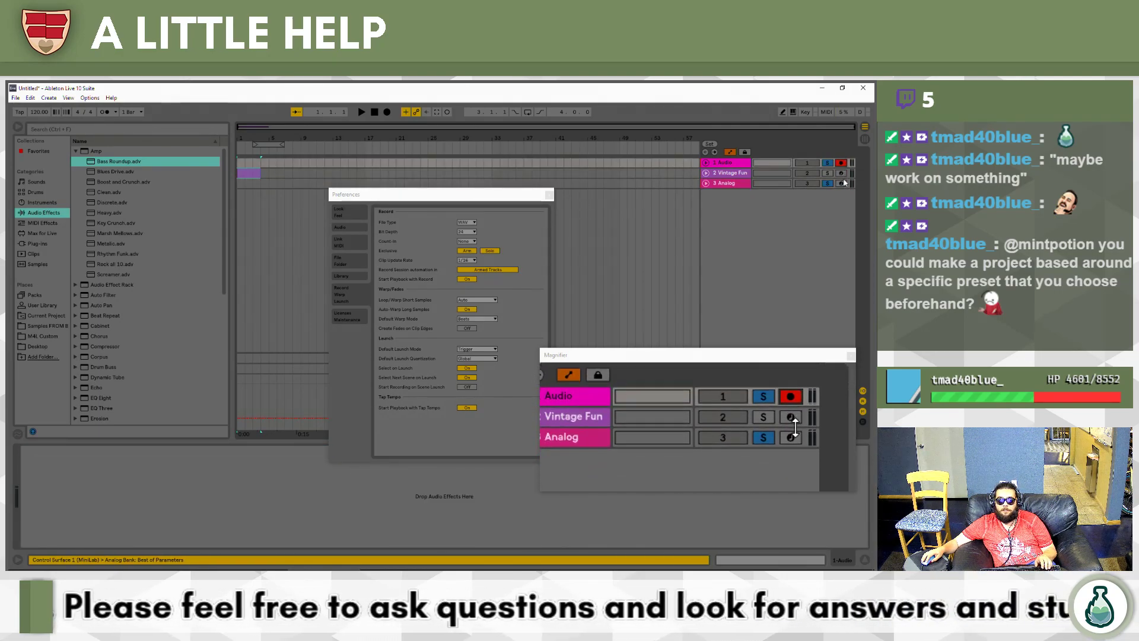
click(841, 174)
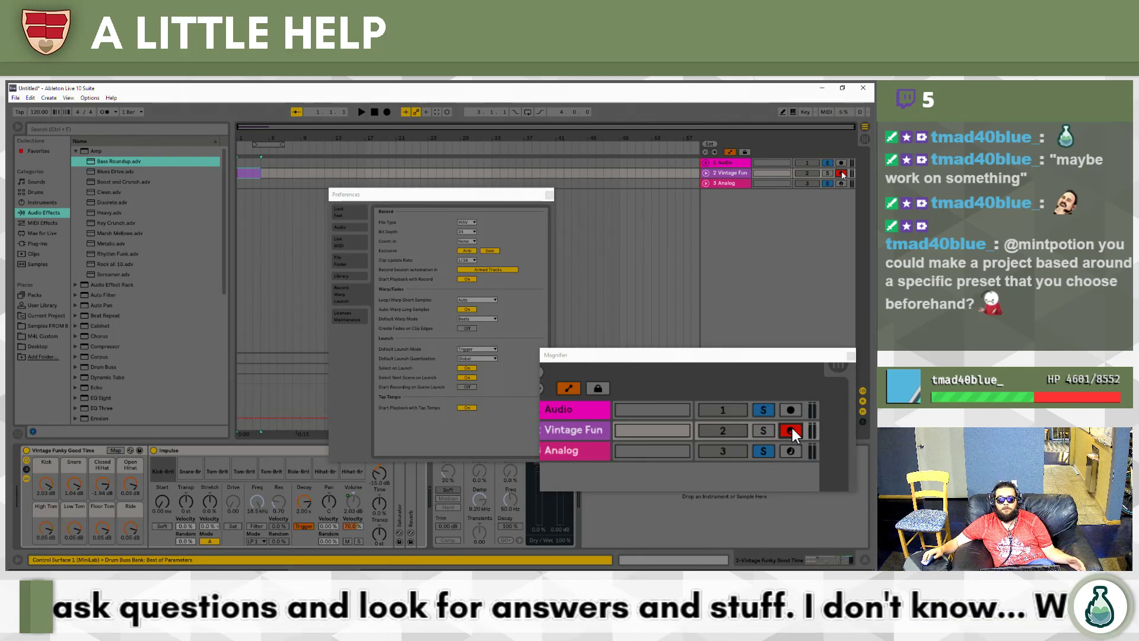
click(828, 164)
click(828, 165)
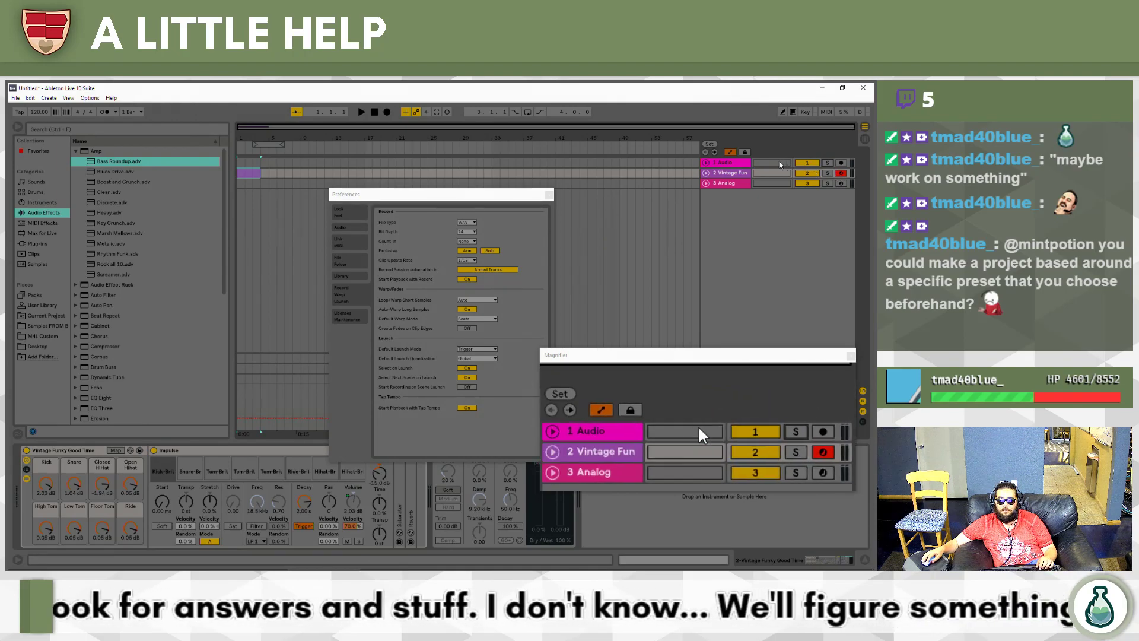
Select the tracks from Audio to Analog, toggle their state repeatedly, and solo all three together.
click(733, 164)
shift+click(730, 184)
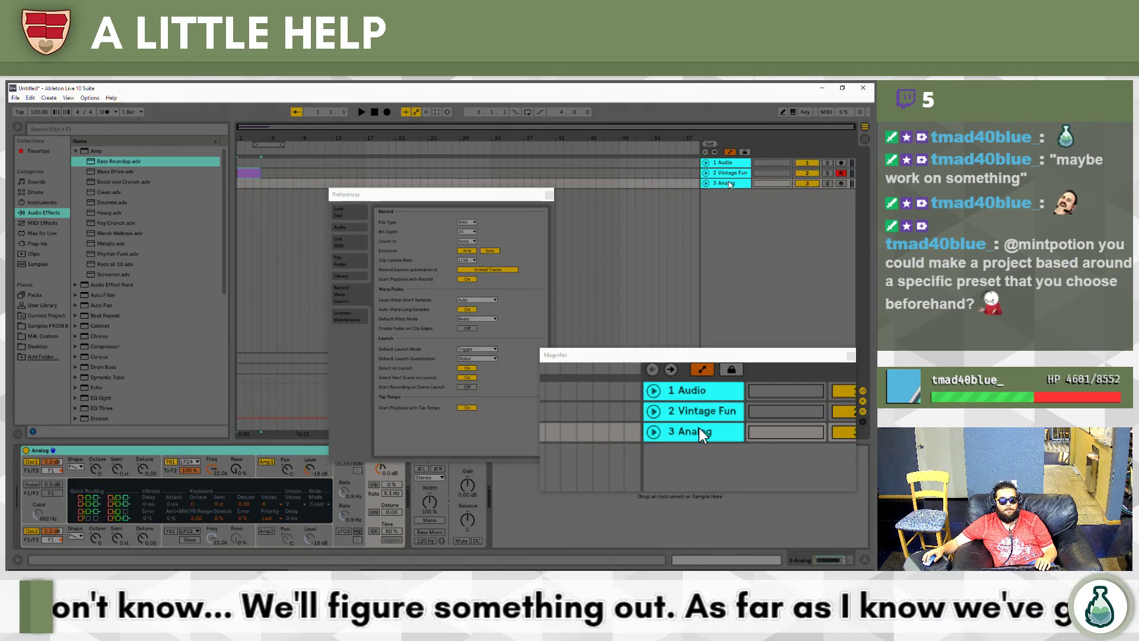
key(s)
key(s)
key(s)
key(s)
key(s)
key(s)
key(s)
key(s)
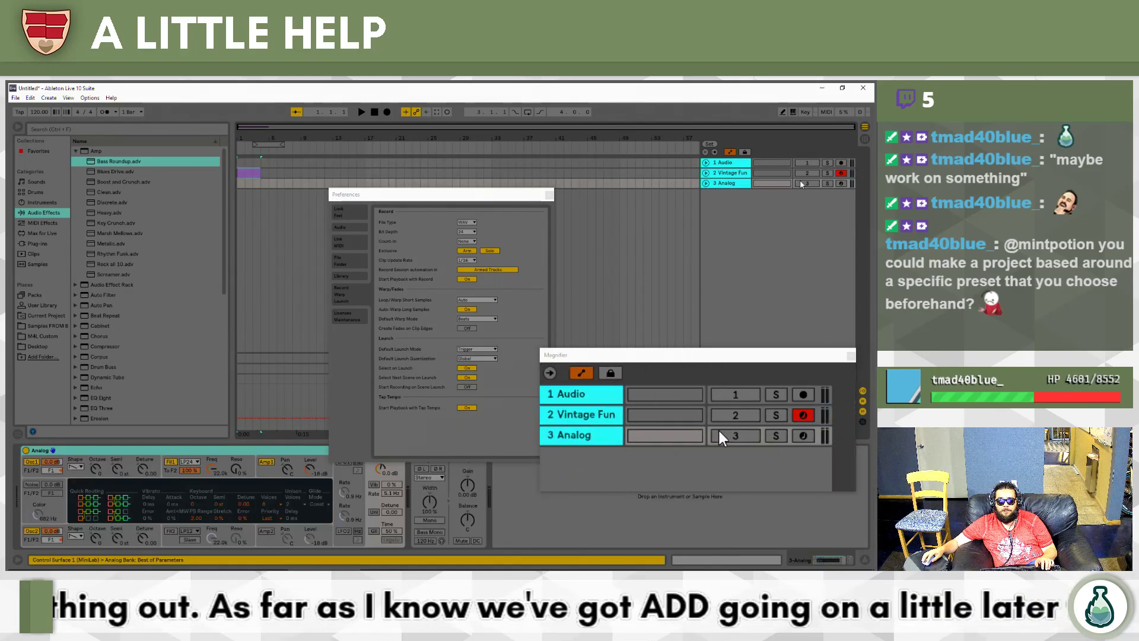
click(826, 173)
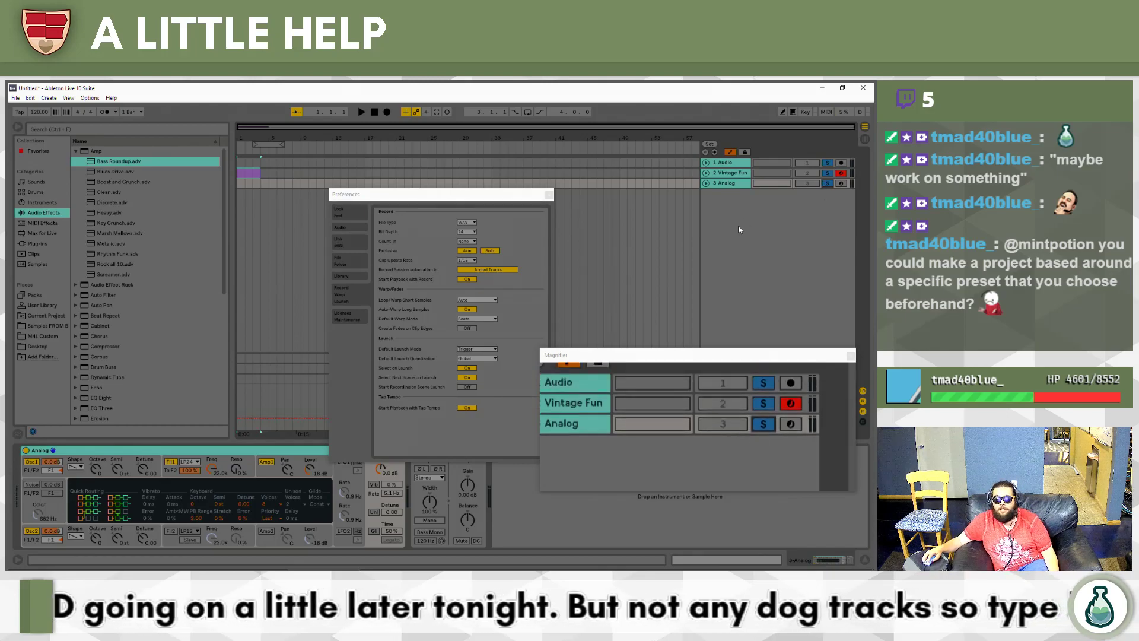
Unfold the Analog and Vintage Fun tracks in the arrangement and fold them again.
click(697, 174)
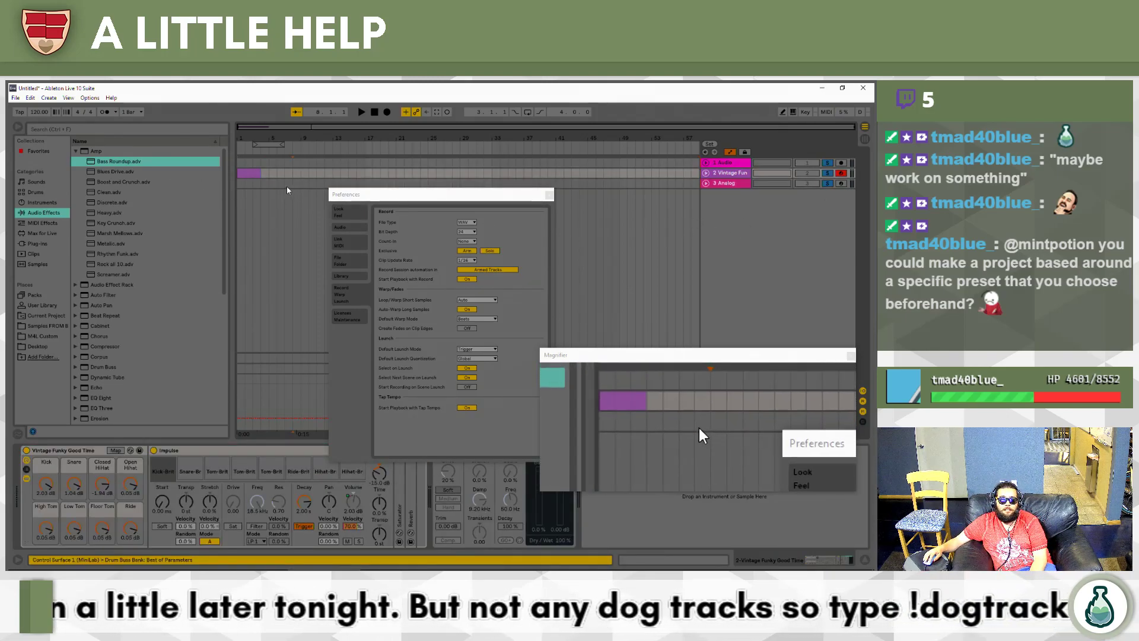
click(286, 186)
click(705, 183)
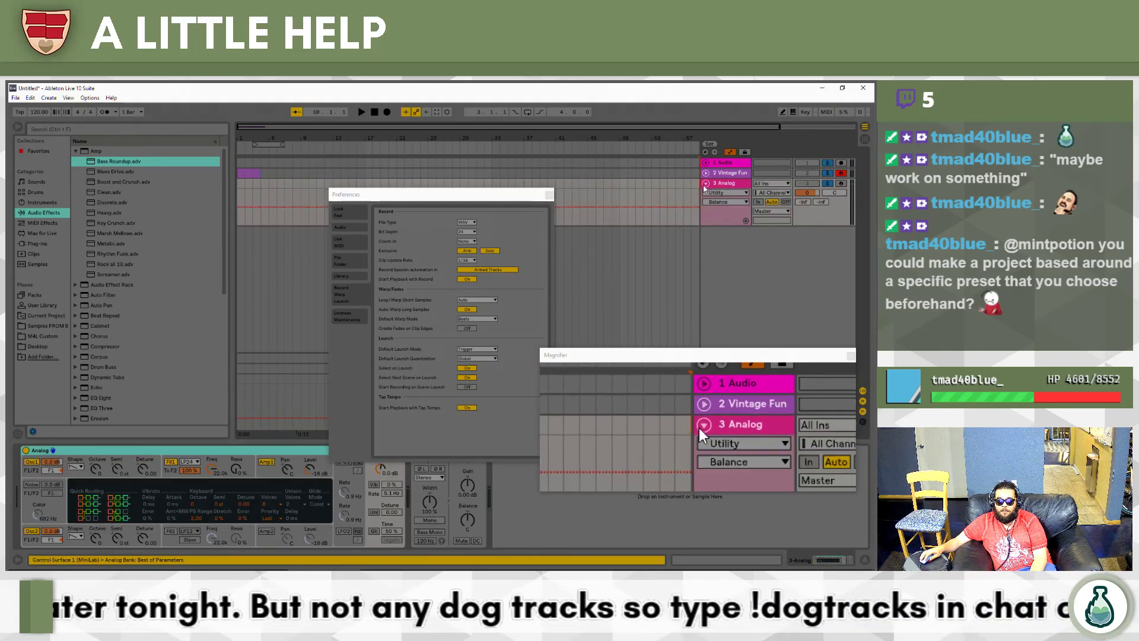
click(705, 173)
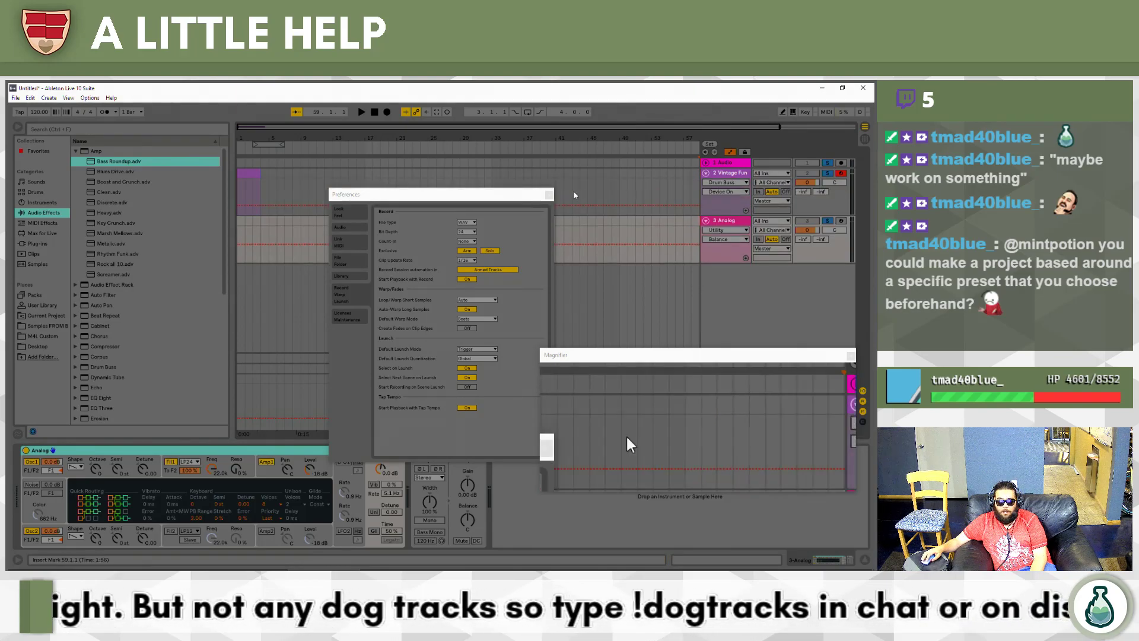
click(307, 190)
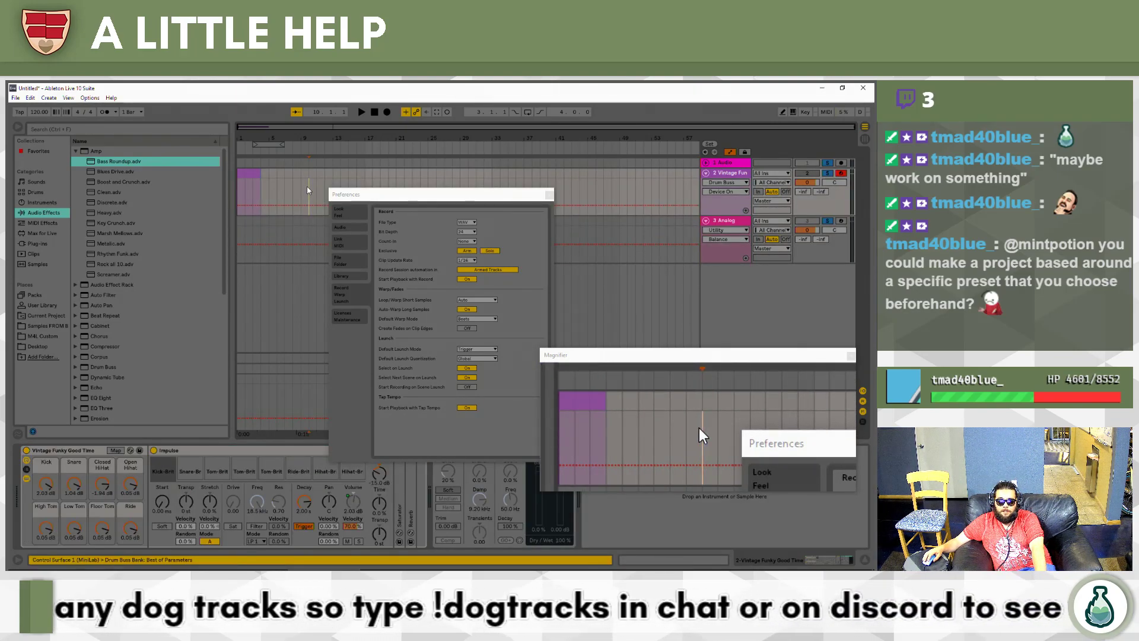
key(ctrl+alt+u)
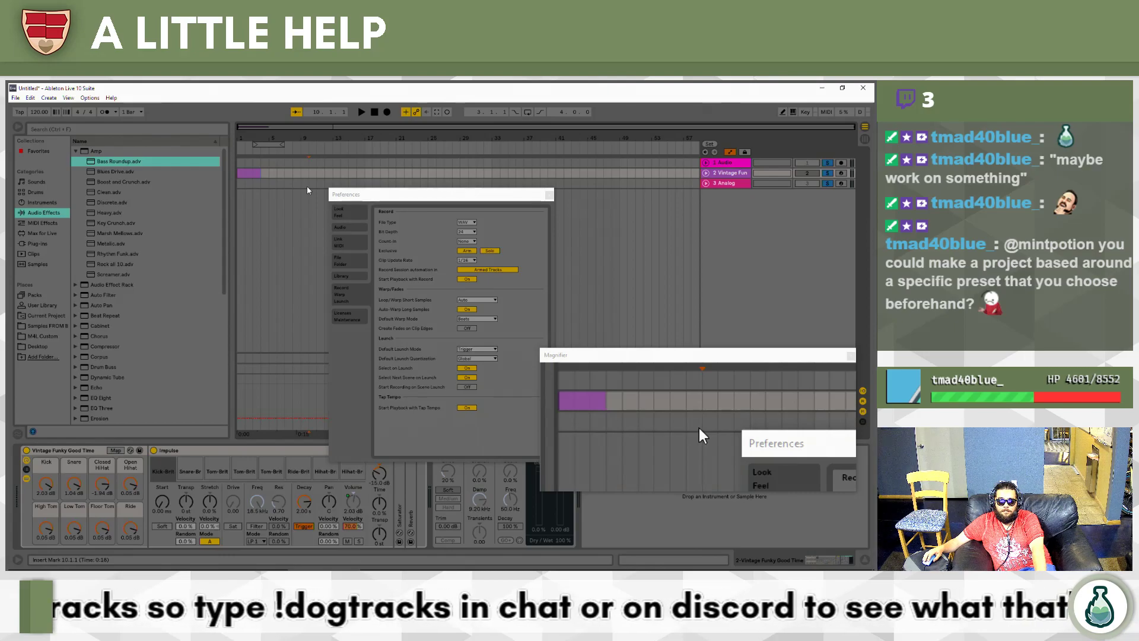
Toggle arm and solo on the Vintage Fun track several times, leaving it armed.
key(c)
key(s)
key(s)
key(s)
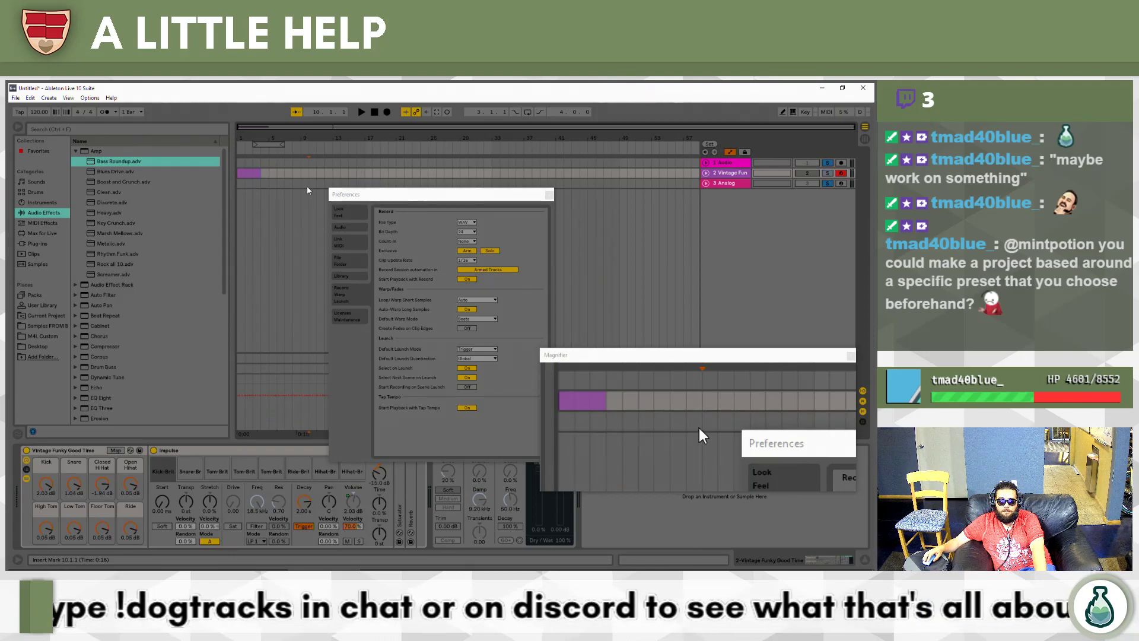
Turn off exclusive Arm and exclusive Solo in the Record Warp Launch preferences and return to the arrangement.
click(472, 251)
click(491, 250)
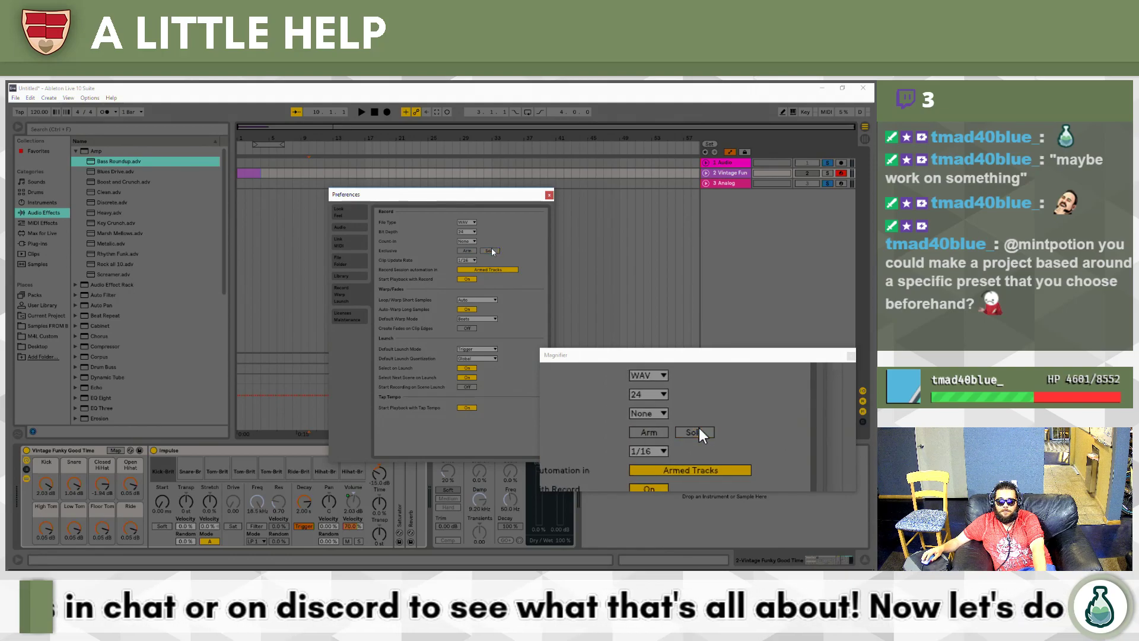
click(595, 176)
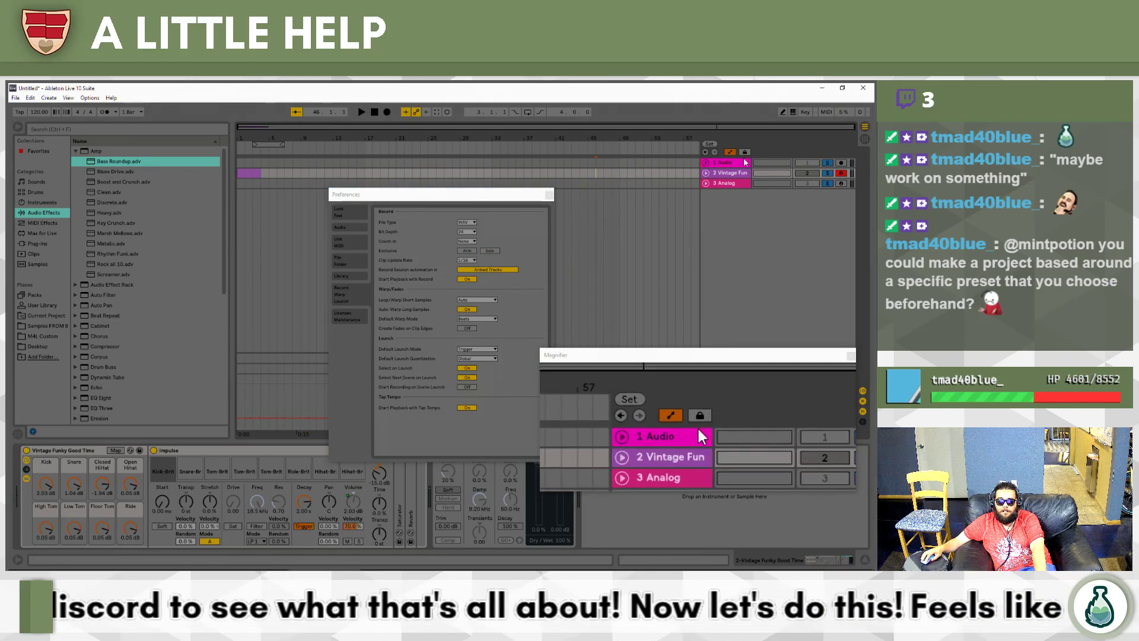
Select the tracks from Audio to Analog and turn off solo on all three together.
click(726, 163)
shift+click(737, 183)
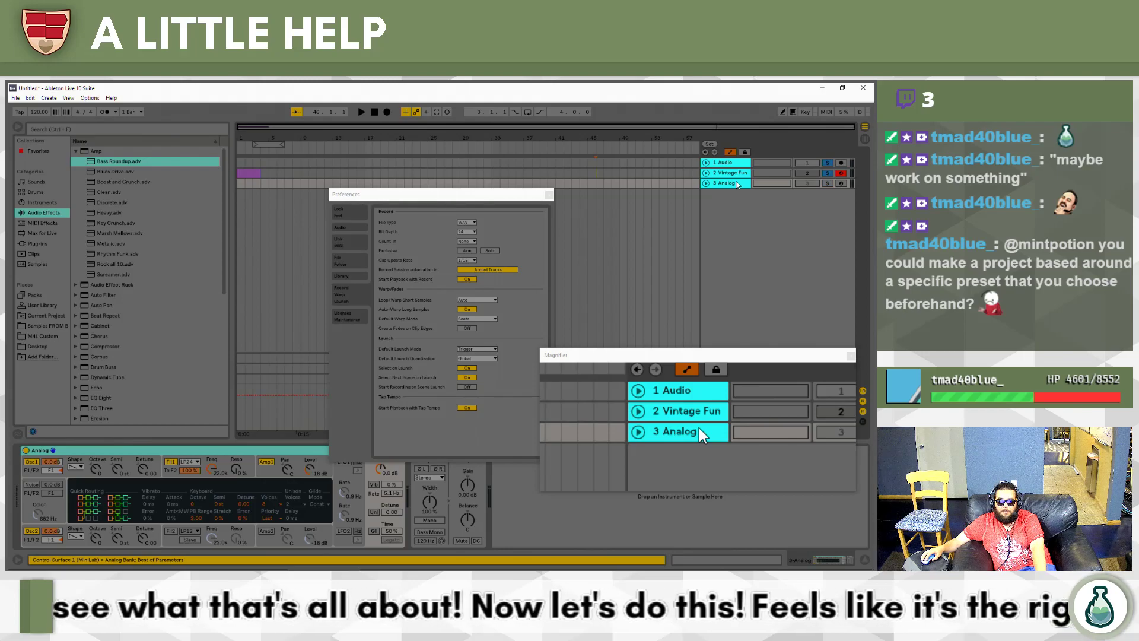
click(826, 172)
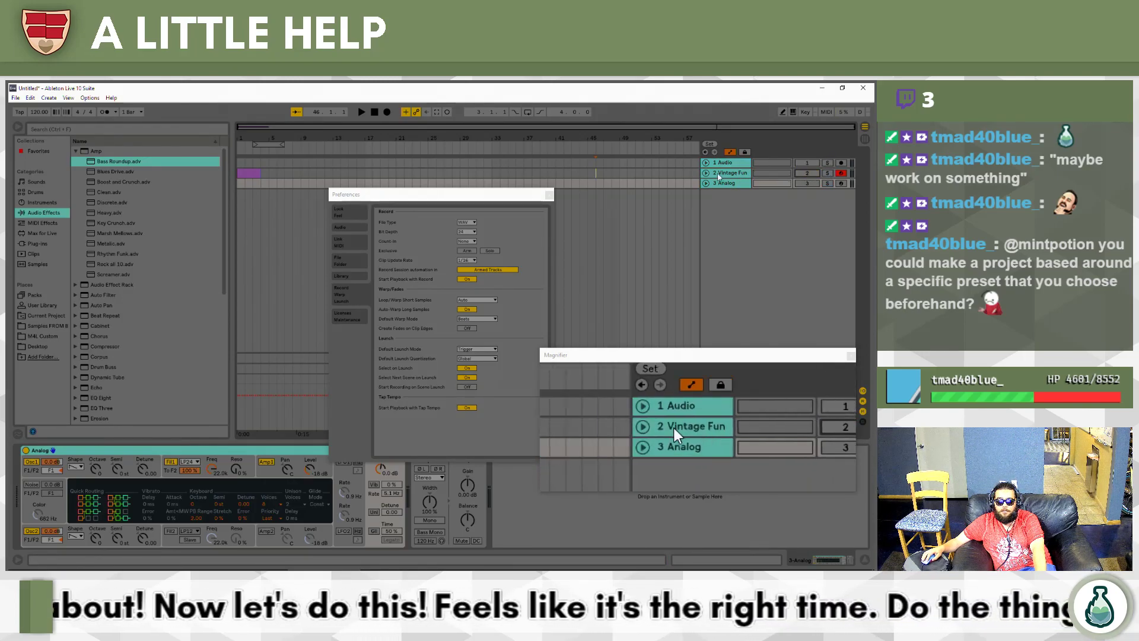
Switch on the Analog track's activator, select the tracks from Analog to Audio, and activate all three.
click(728, 183)
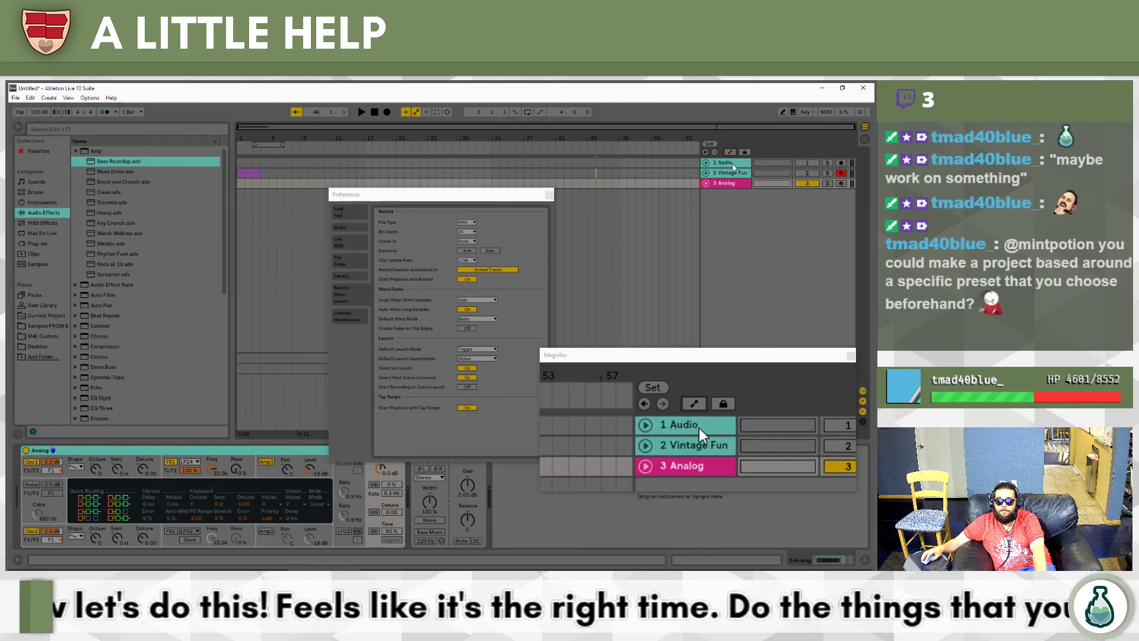
shift+click(730, 167)
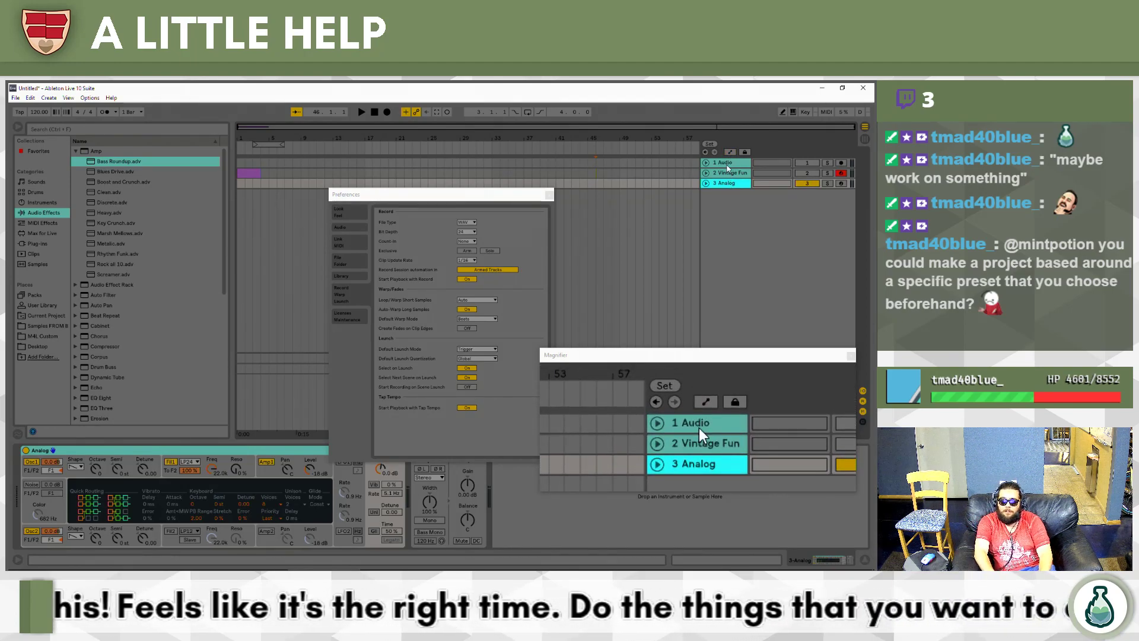
click(727, 166)
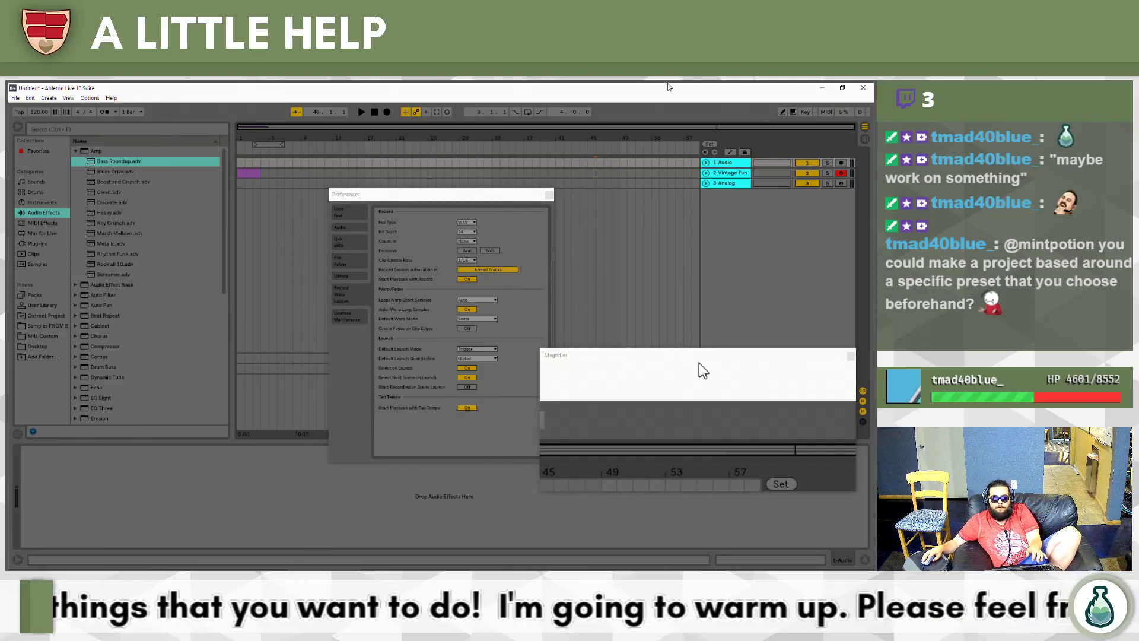
Close the Preferences window, switch to the Selective_Arm_Mute Max patcher, and unlock it for editing.
drag(508, 198, 485, 154)
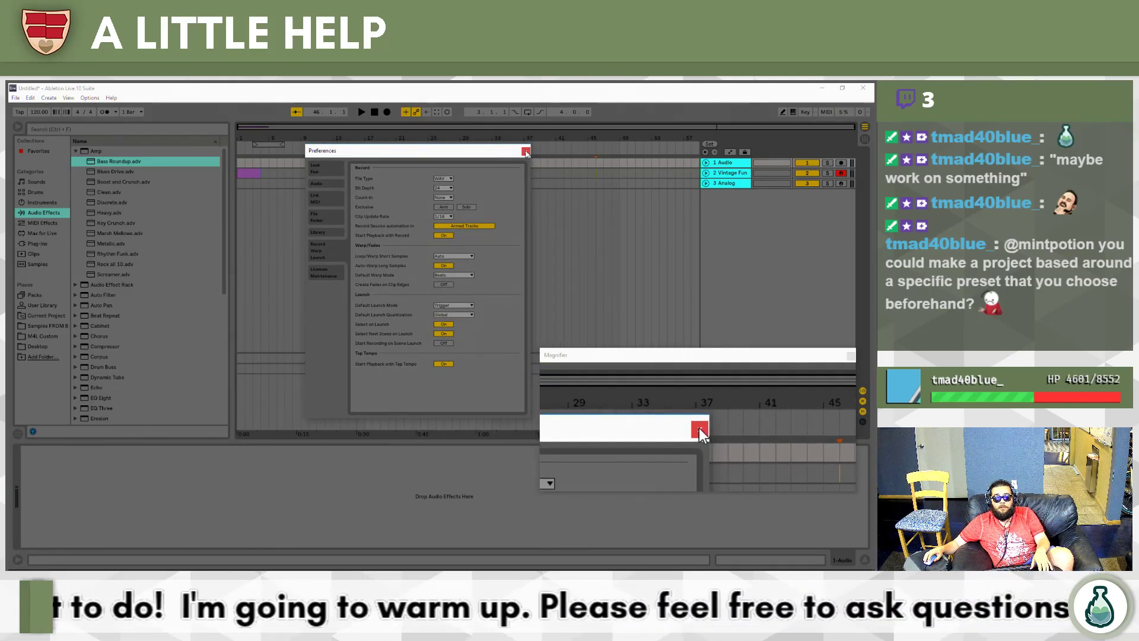
click(525, 151)
key(alt+Tab)
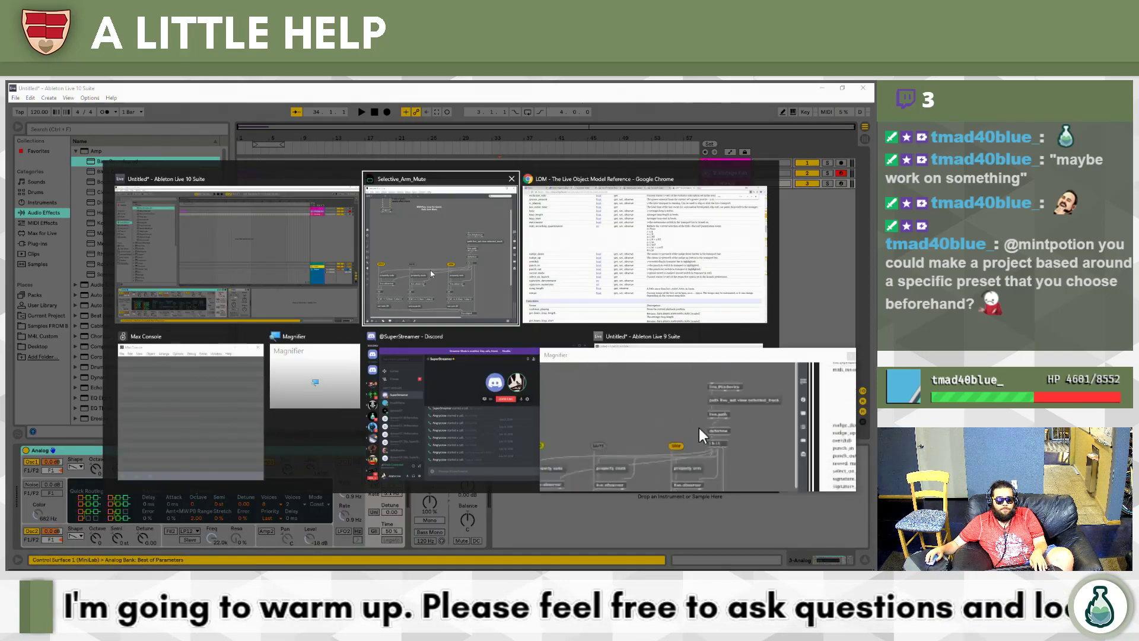
click(495, 257)
scroll(252, 353, down, 1)
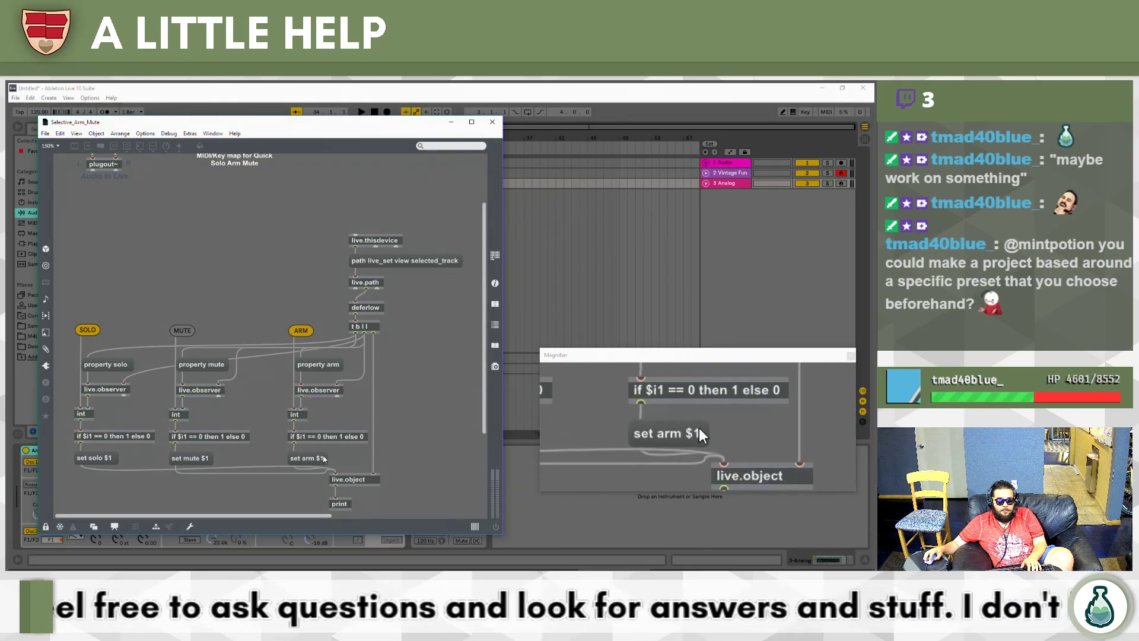
key(ctrl+e)
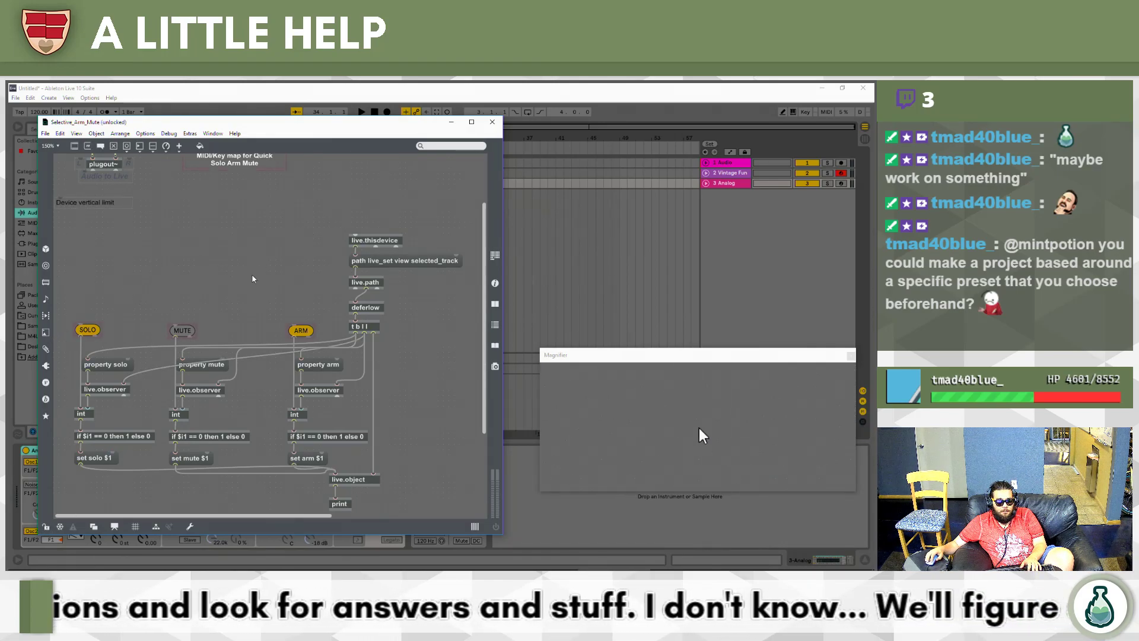
Duplicate the whole SOLO chain to the right of the ARM chain and move the live.thisdevice chain up to clear space.
drag(133, 309, 91, 465)
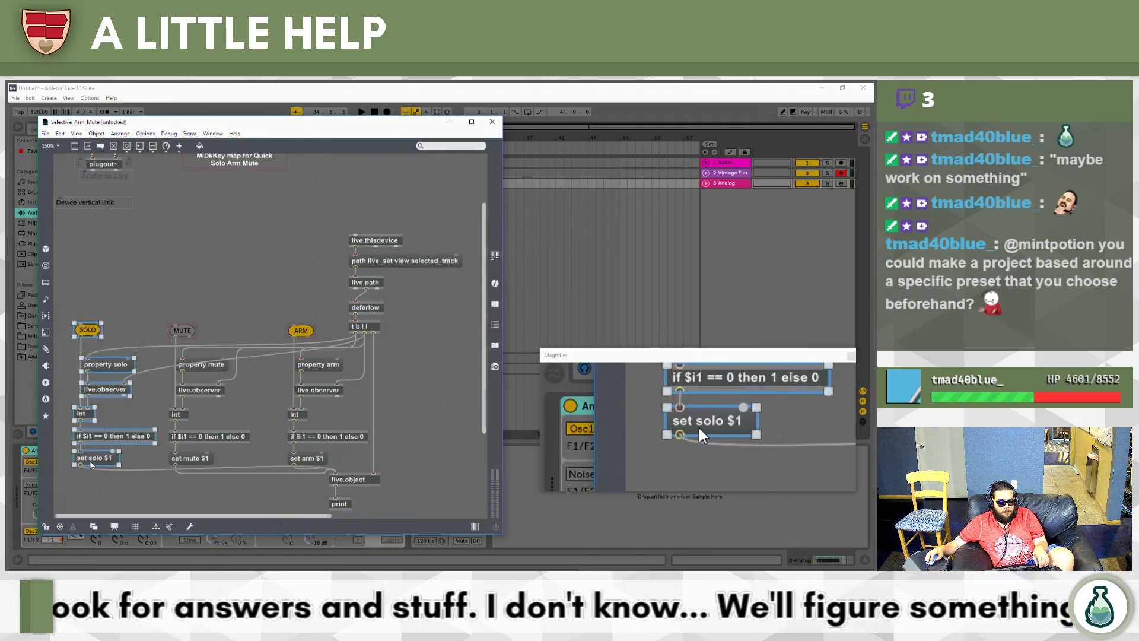
key(ctrl+d)
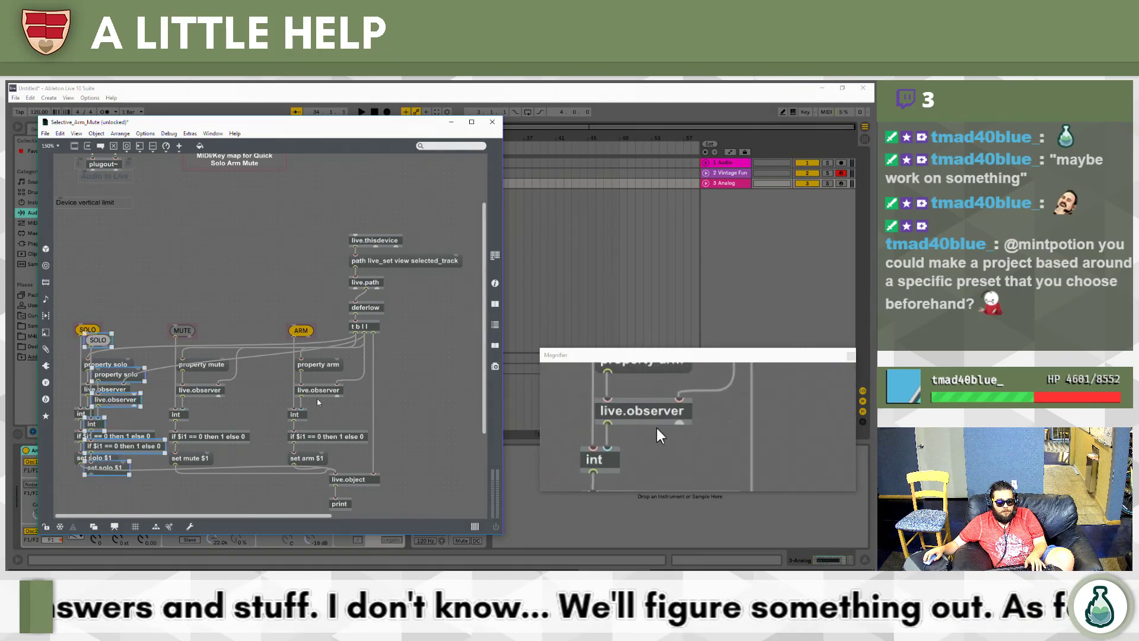
drag(98, 339, 422, 346)
drag(337, 200, 342, 263)
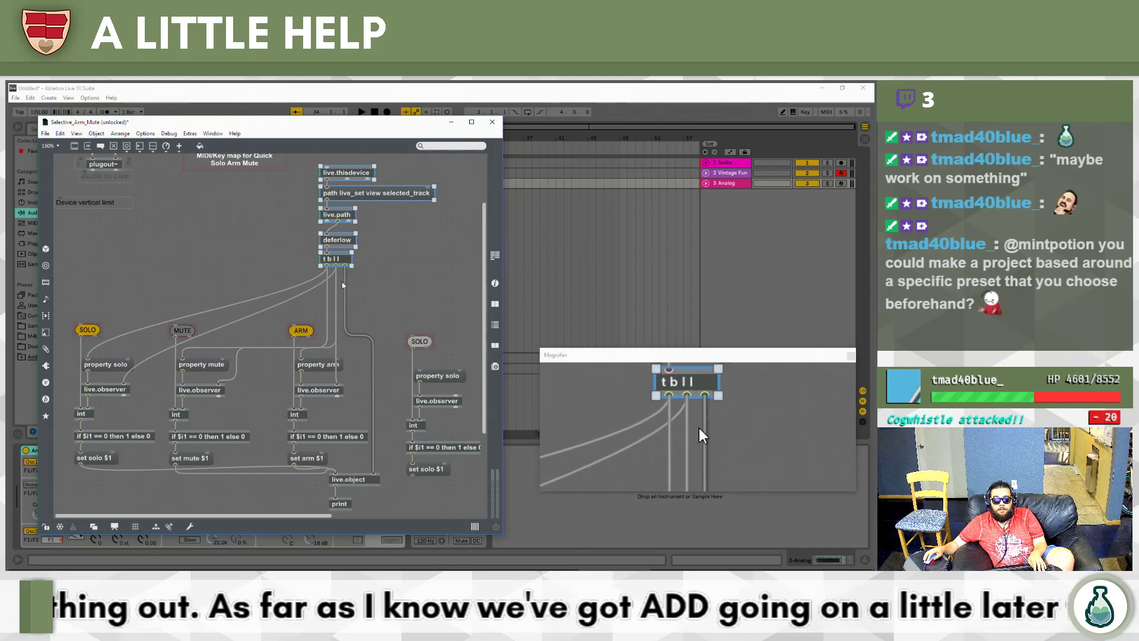
Align the duplicated SOLO chain with the other chains and connect its set solo $1 message to live.object.
drag(399, 331, 469, 478)
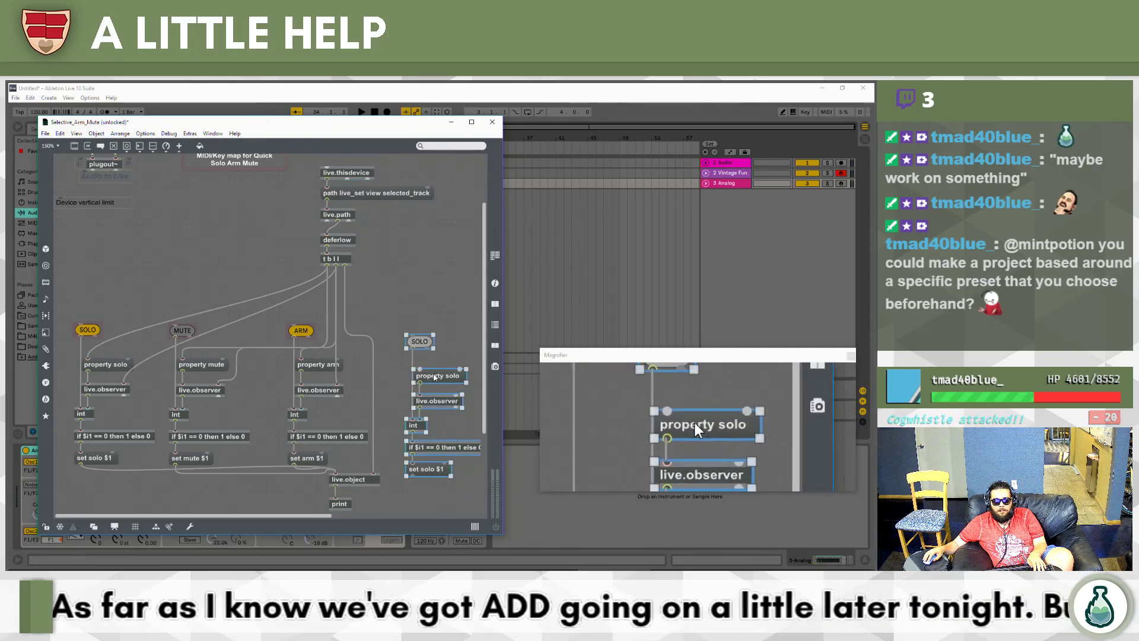
drag(435, 378, 422, 366)
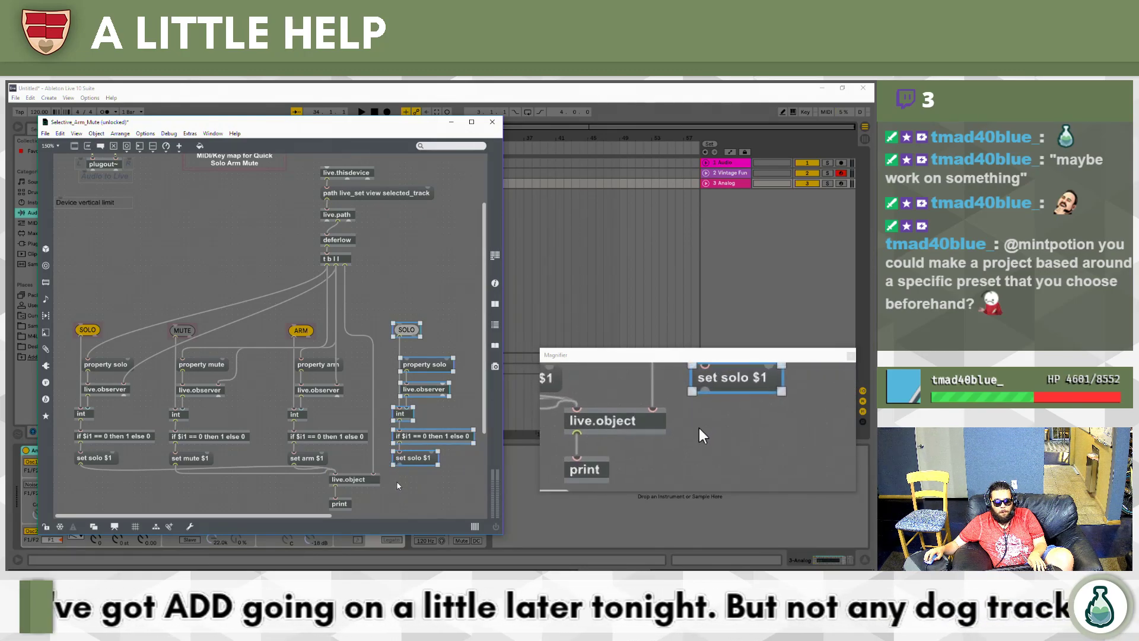
drag(397, 465, 334, 475)
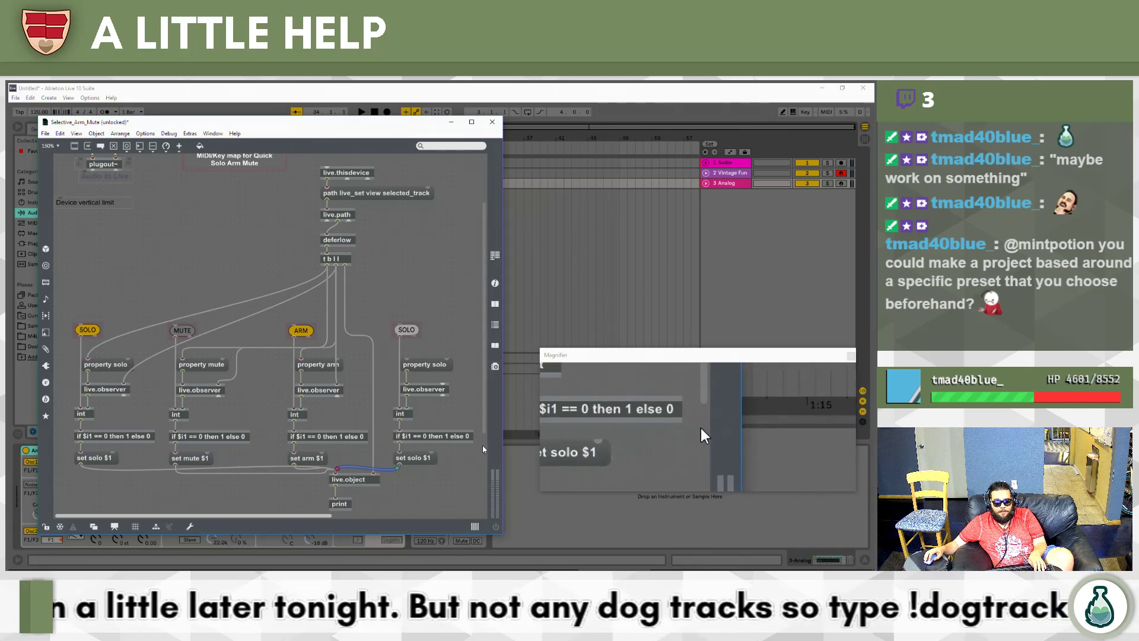
Open the inspector of the duplicated SOLO button and filter its complete attribute list by "lab".
right_click(407, 332)
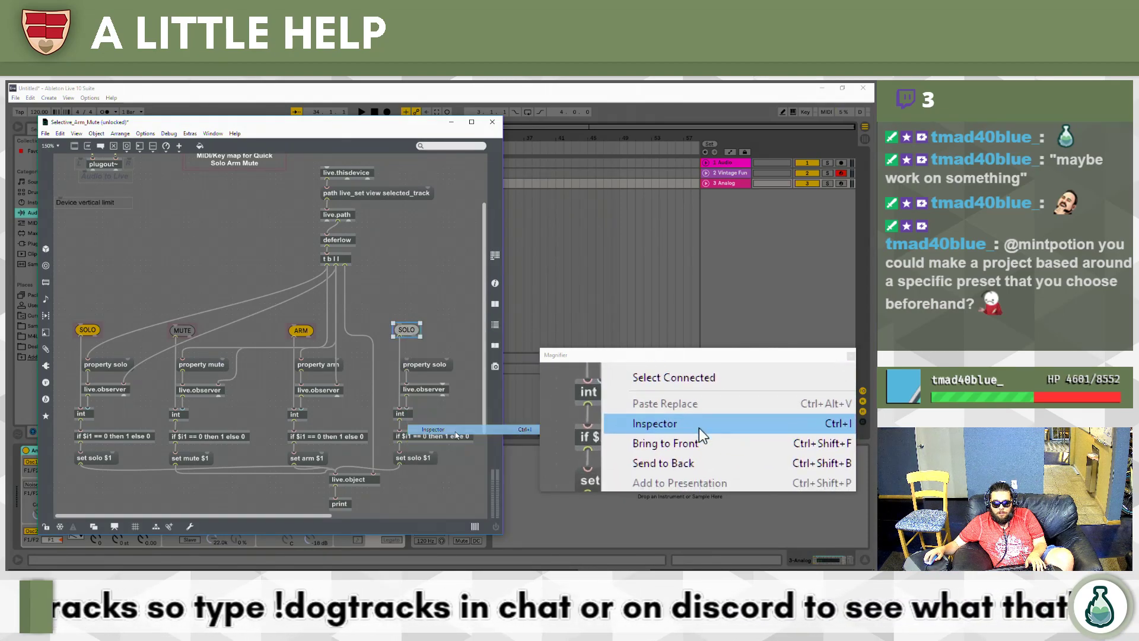
click(433, 429)
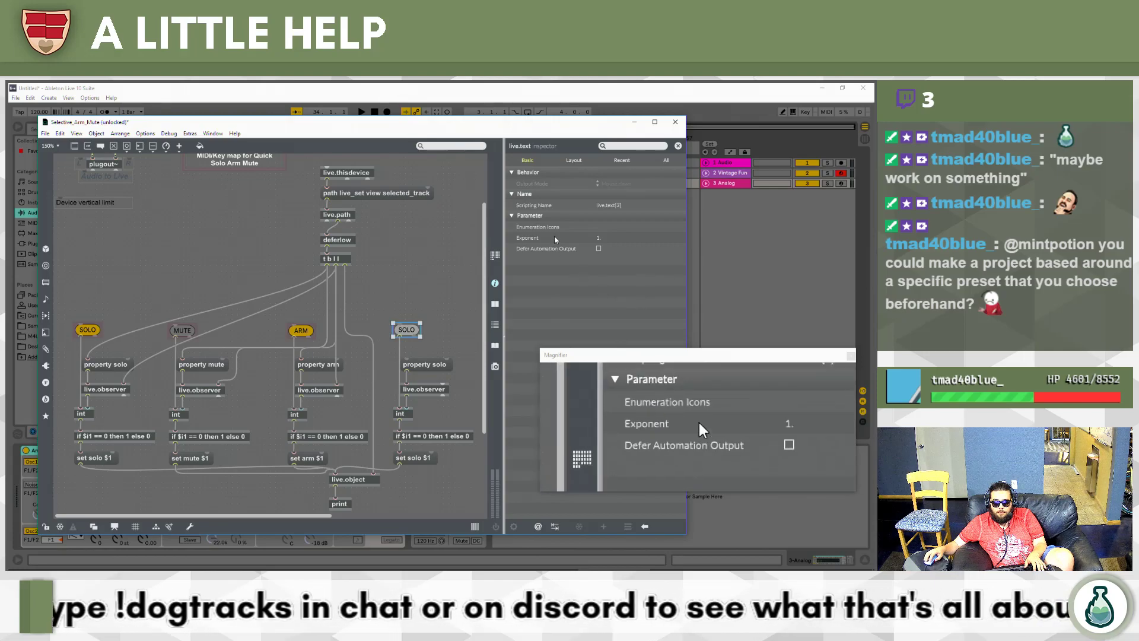
click(574, 160)
click(528, 160)
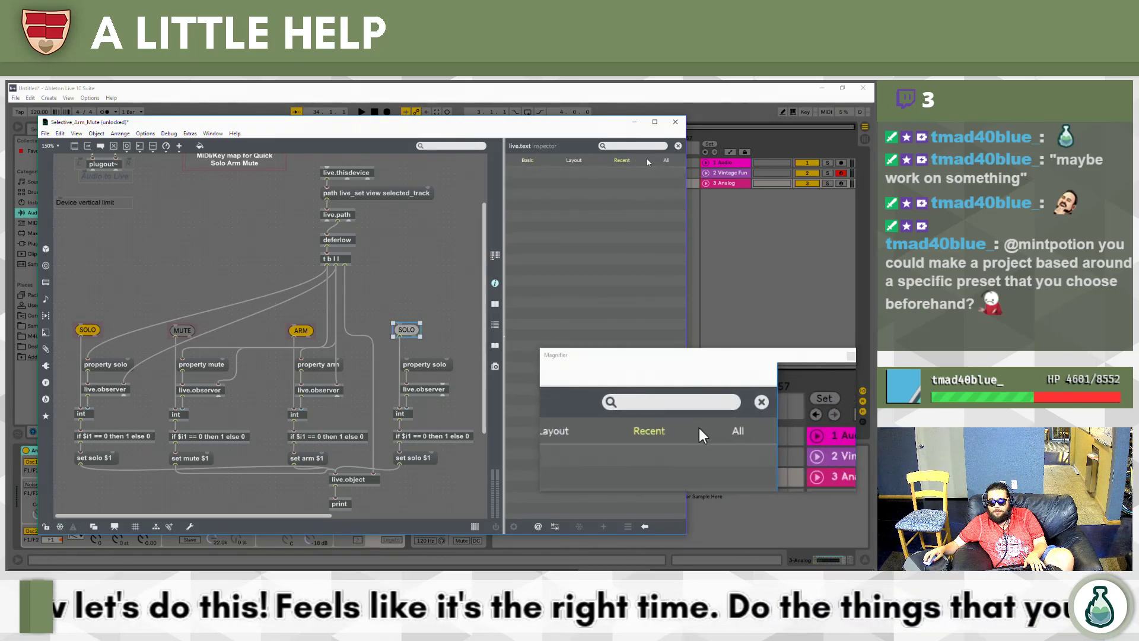
click(662, 162)
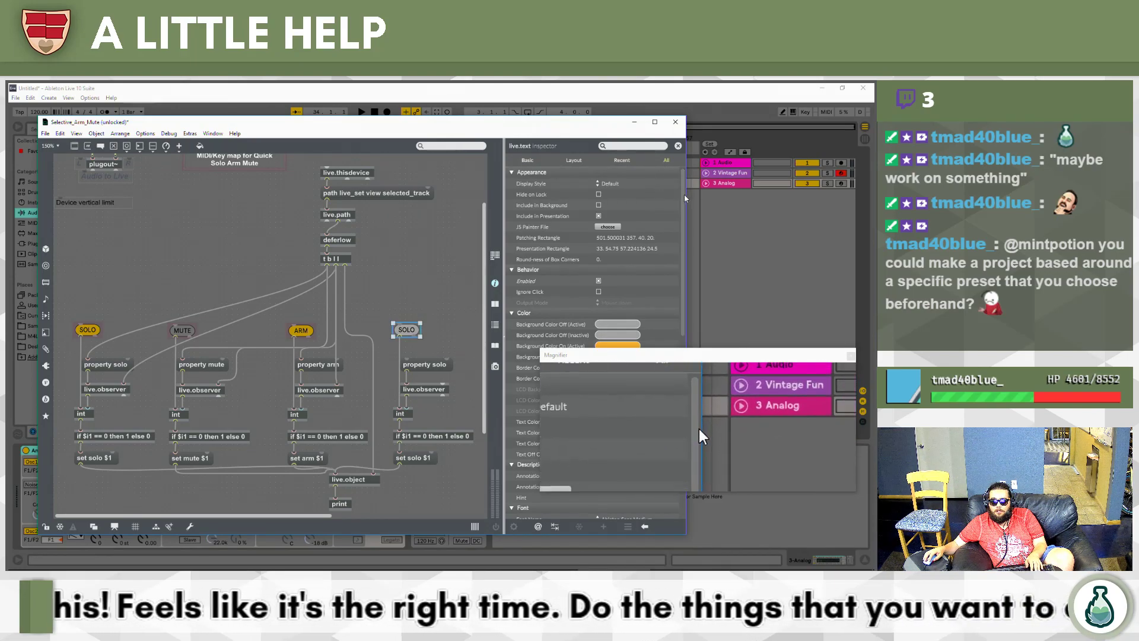
click(639, 146)
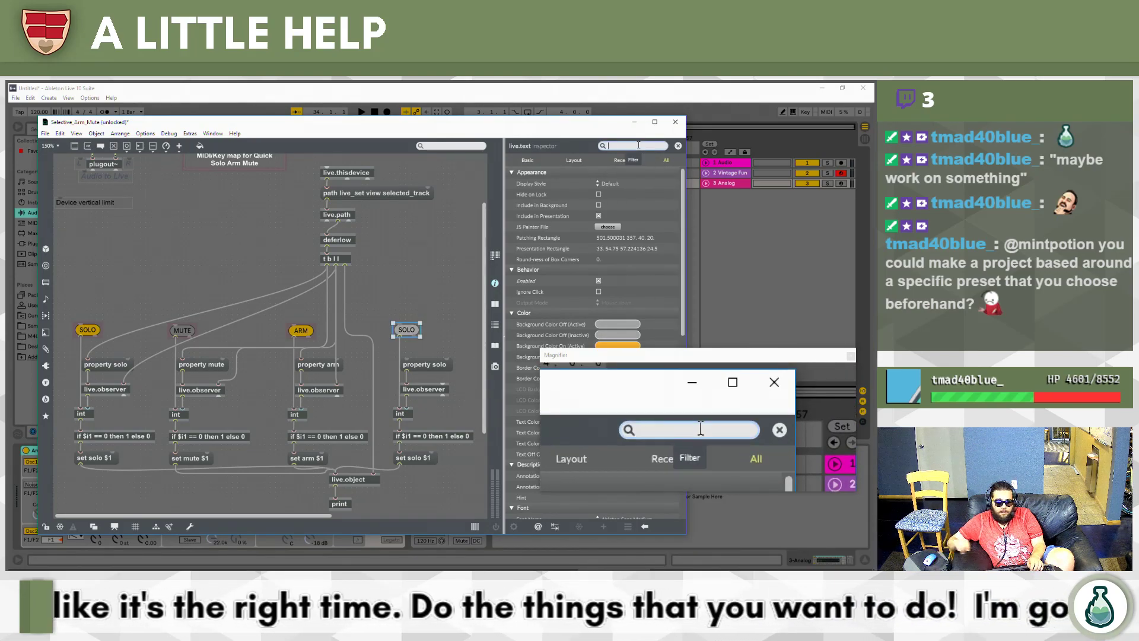
text(lab)
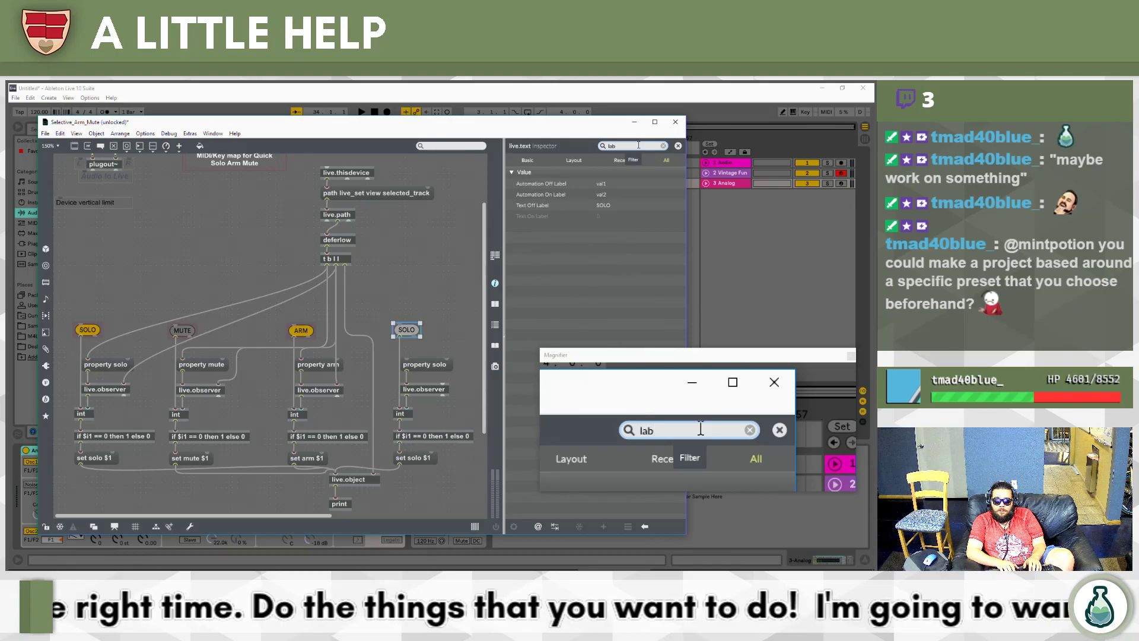
Set the duplicated SOLO button's Text Off Label to D.TGL.
click(610, 205)
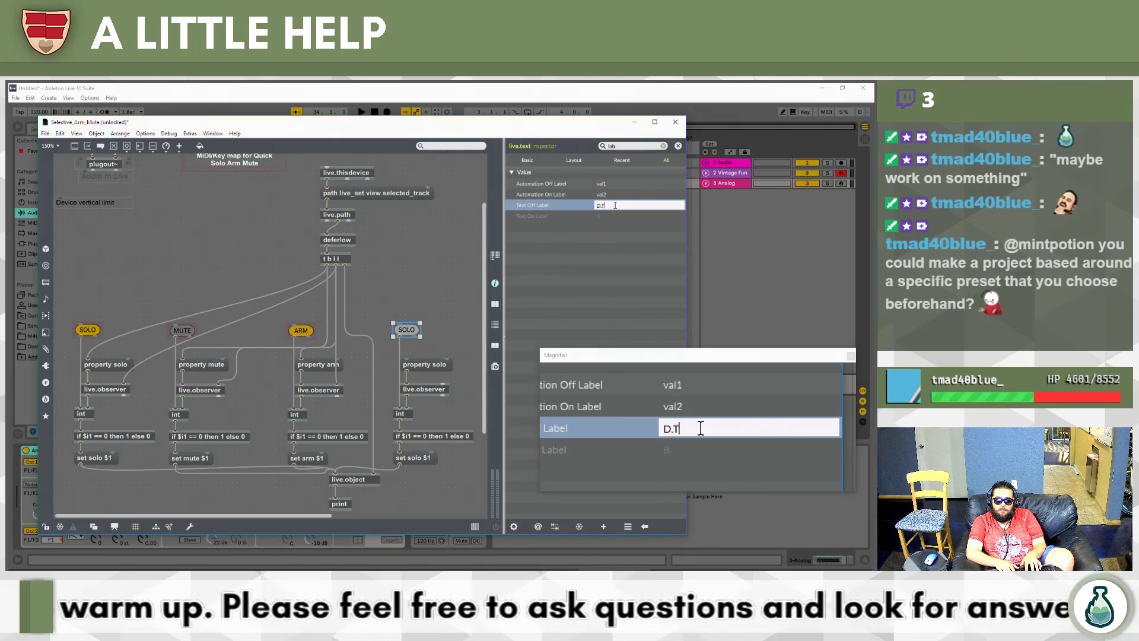
key(Return)
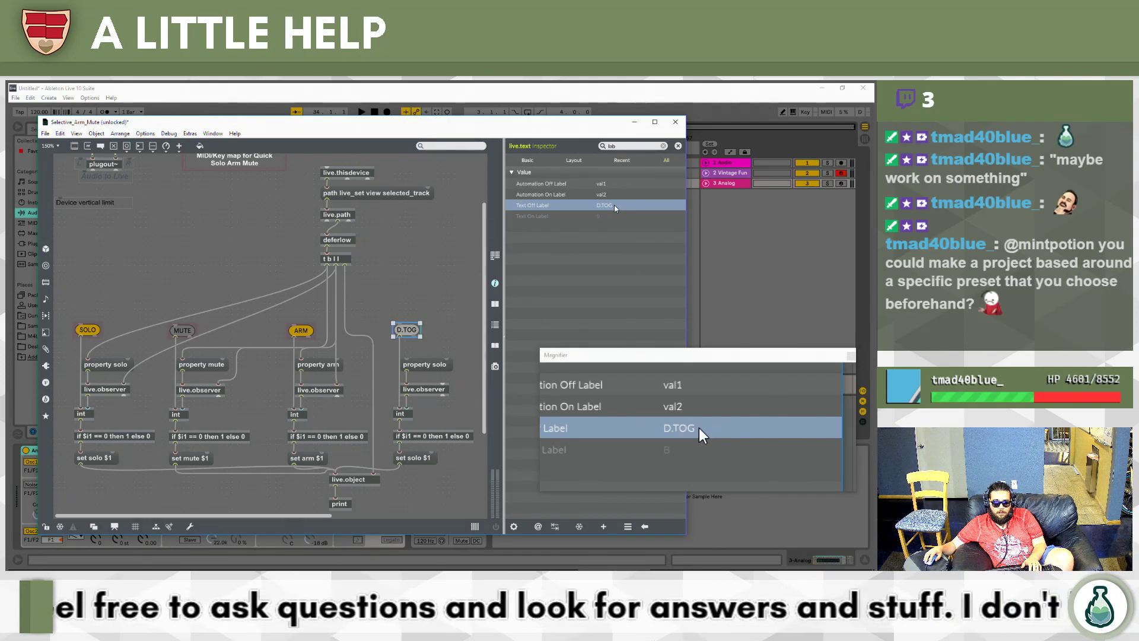
click(614, 205)
click(615, 205)
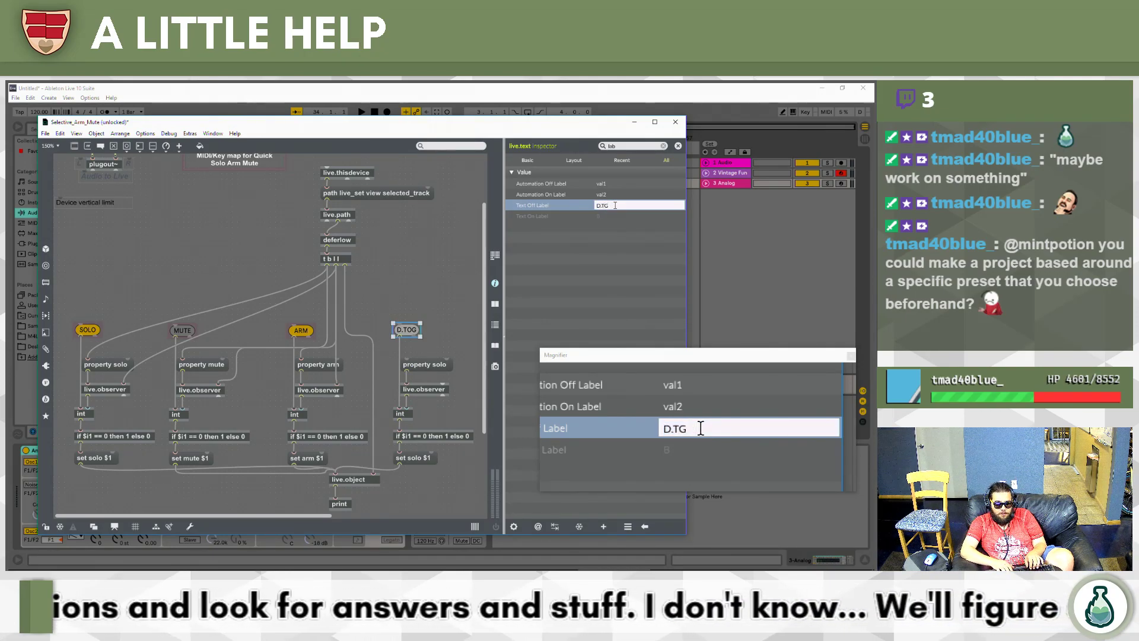
text(GL)
key(Return)
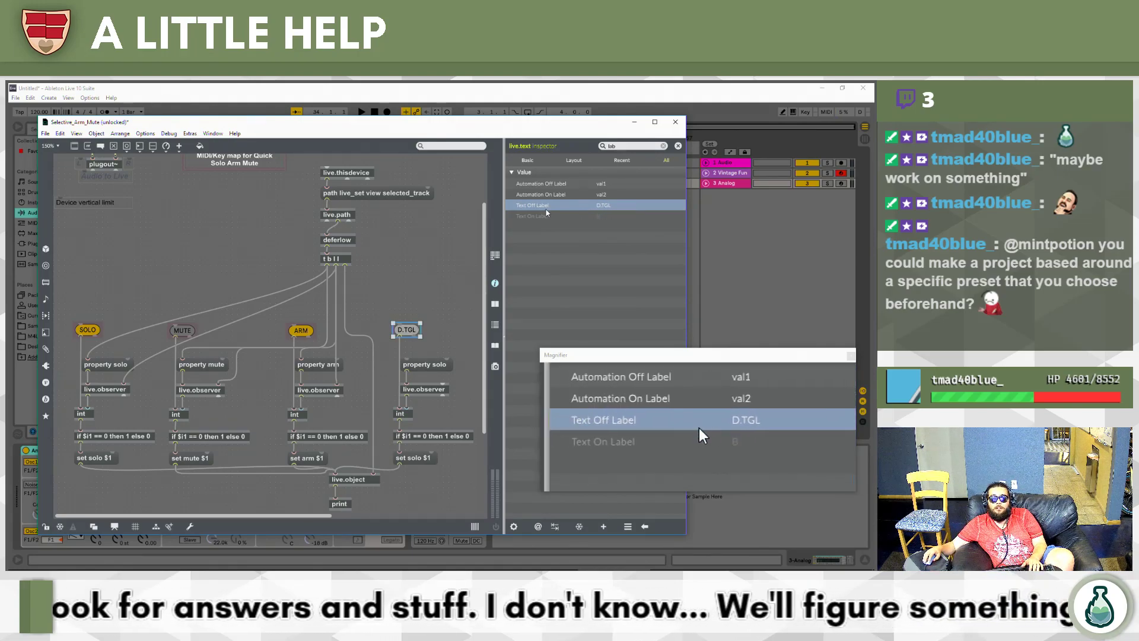
click(435, 267)
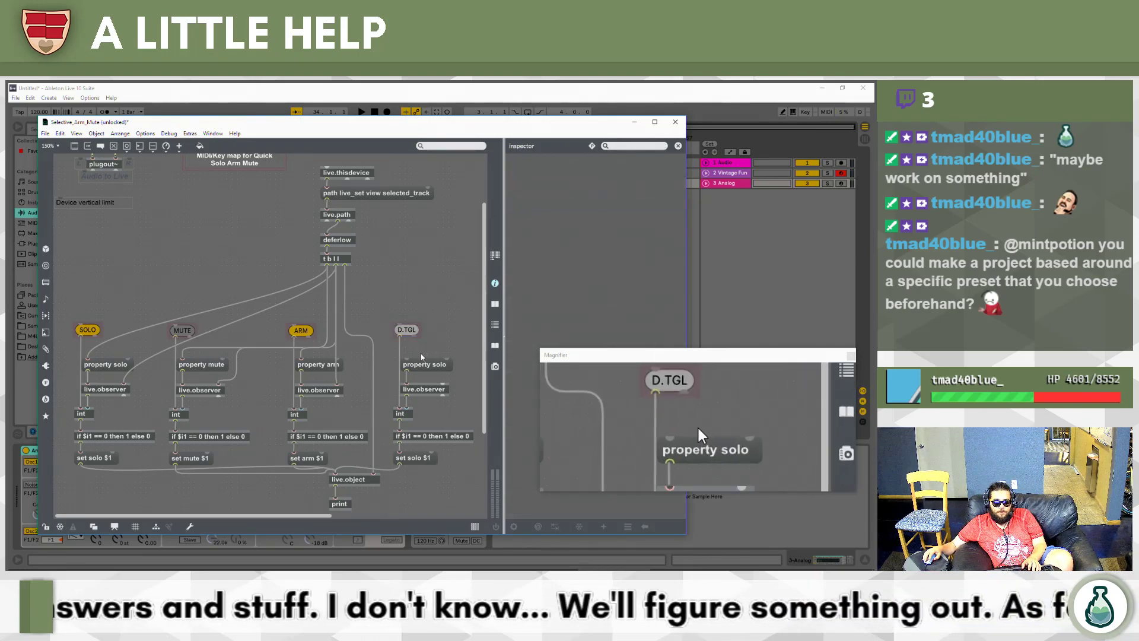
Switch to the browser and bring up The LiveAPI Object documentation page.
click(433, 367)
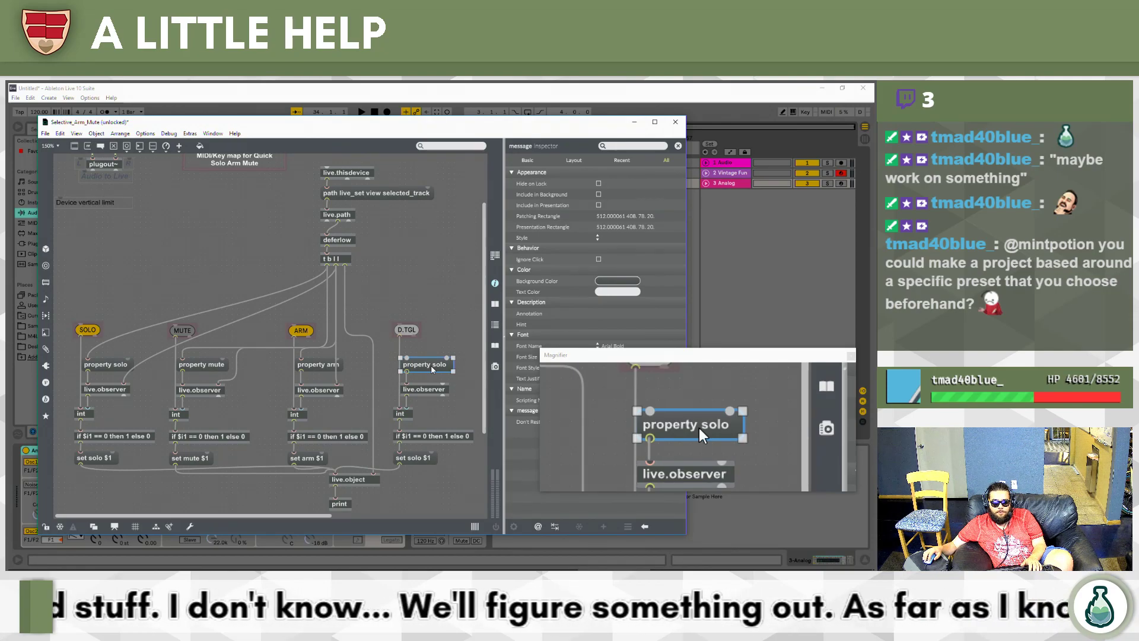
key(alt+Tab)
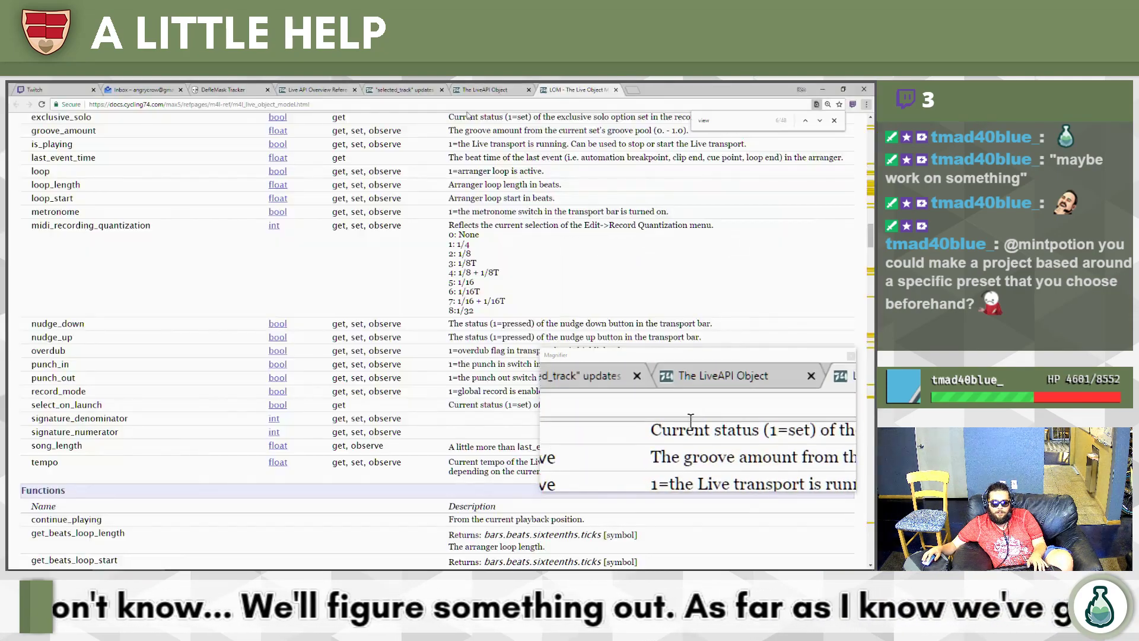
click(379, 89)
click(484, 90)
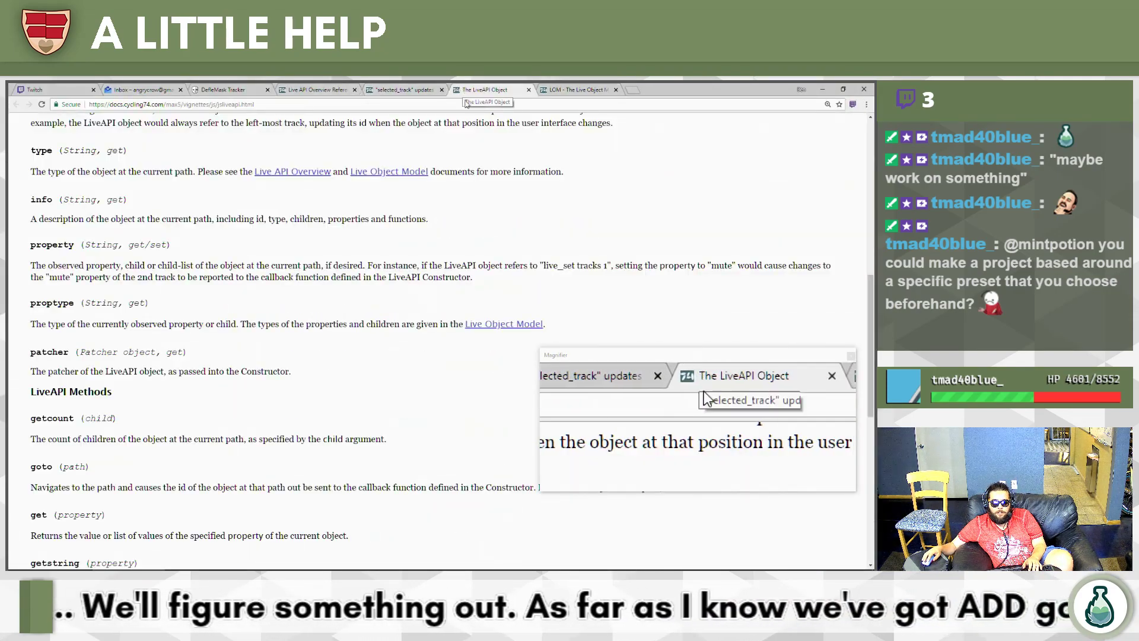
Read the property entry on the LiveAPI Object page and bookmark the page under the name propert.
key(ctrl+d)
click(487, 191)
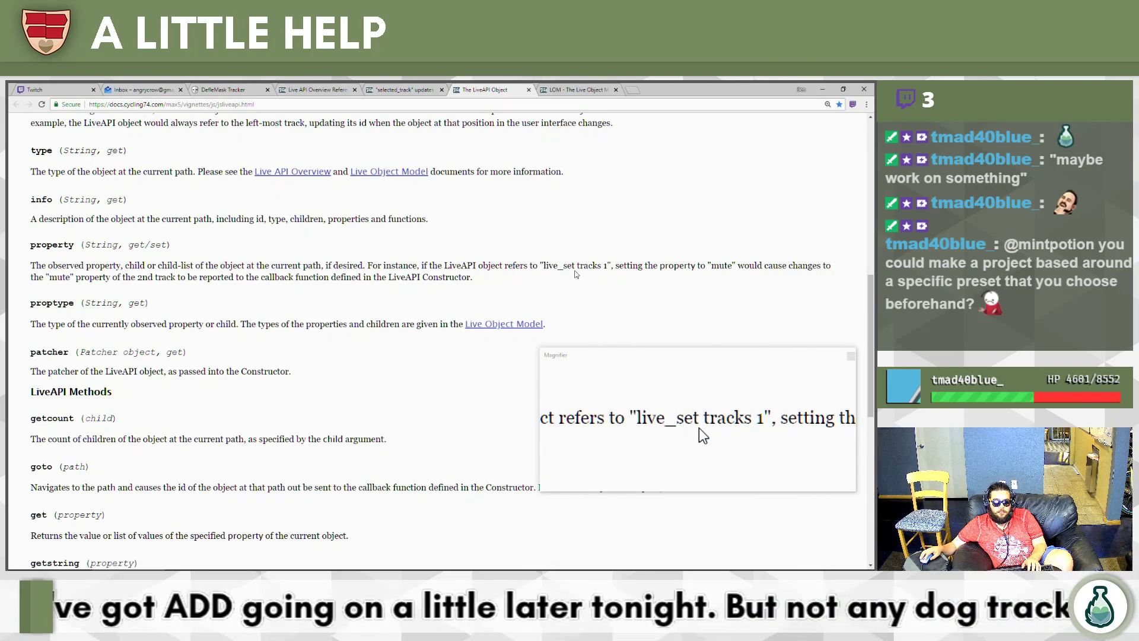
drag(298, 277, 330, 277)
drag(452, 277, 514, 278)
click(504, 282)
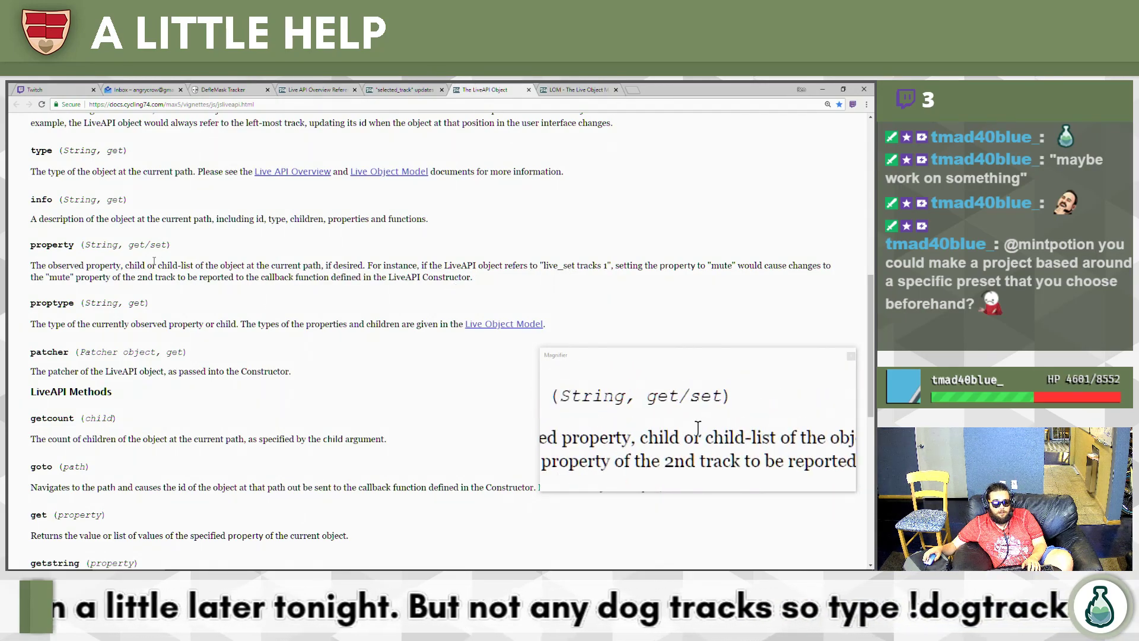
key(ctrl+d)
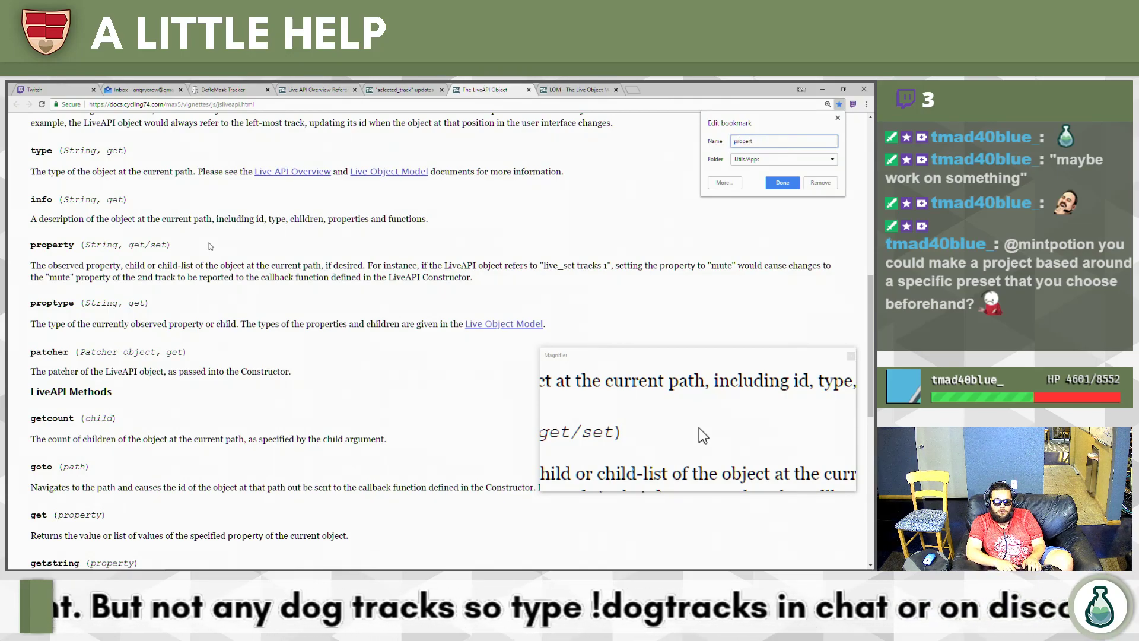
key(Return)
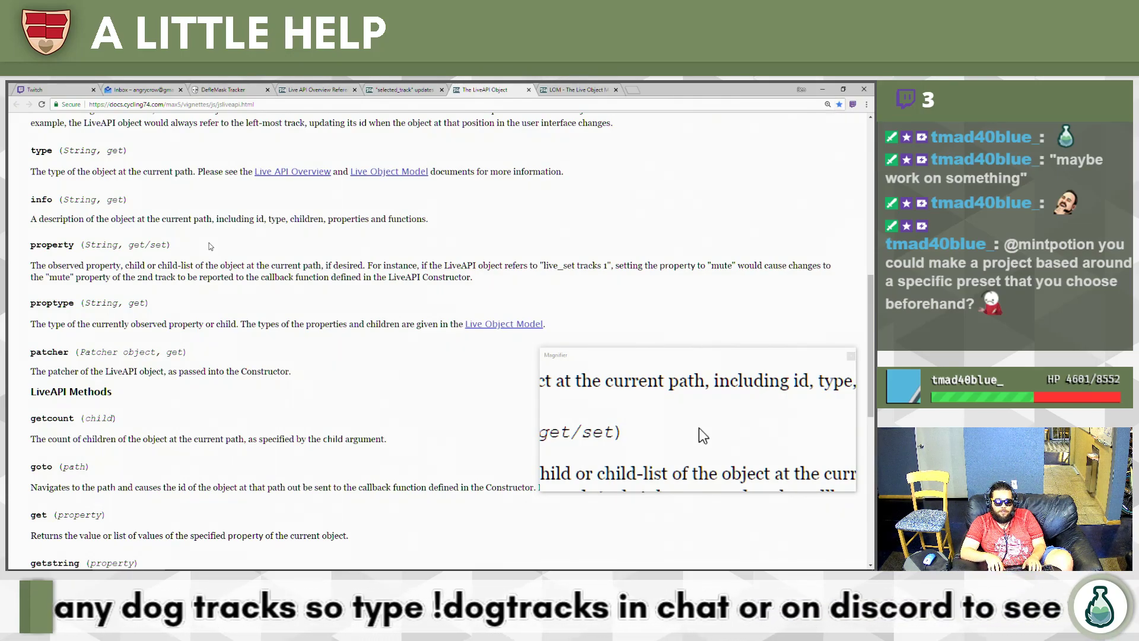
Search the LiveAPI Object page for "property" and go through its occurrences.
text(property)
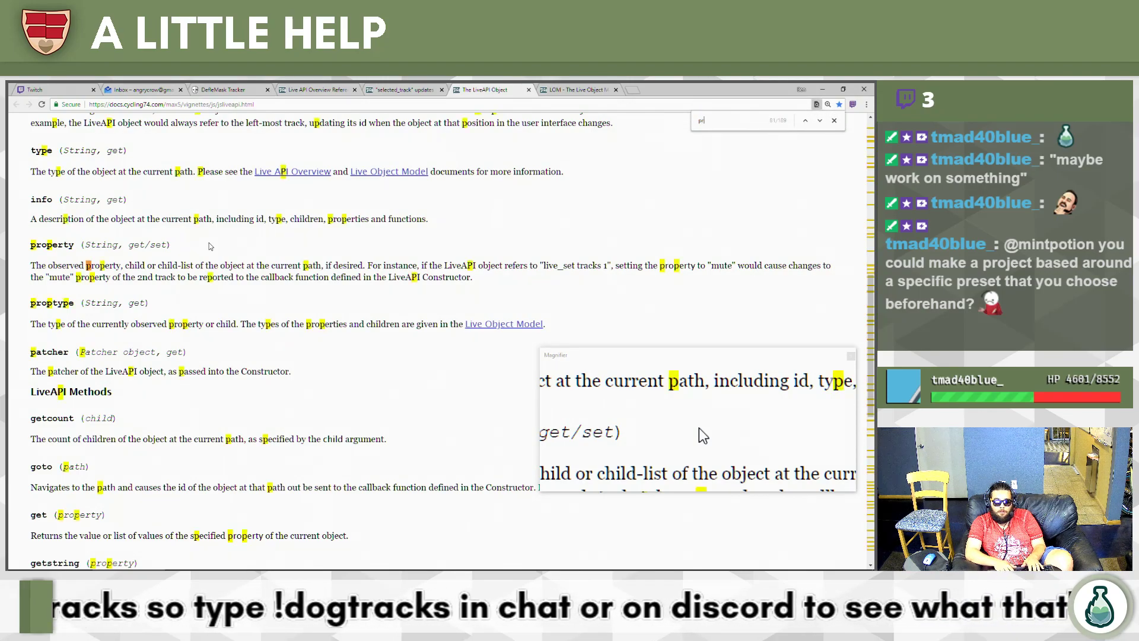
key(Return)
key(Return)
key(Return)
key(Return)
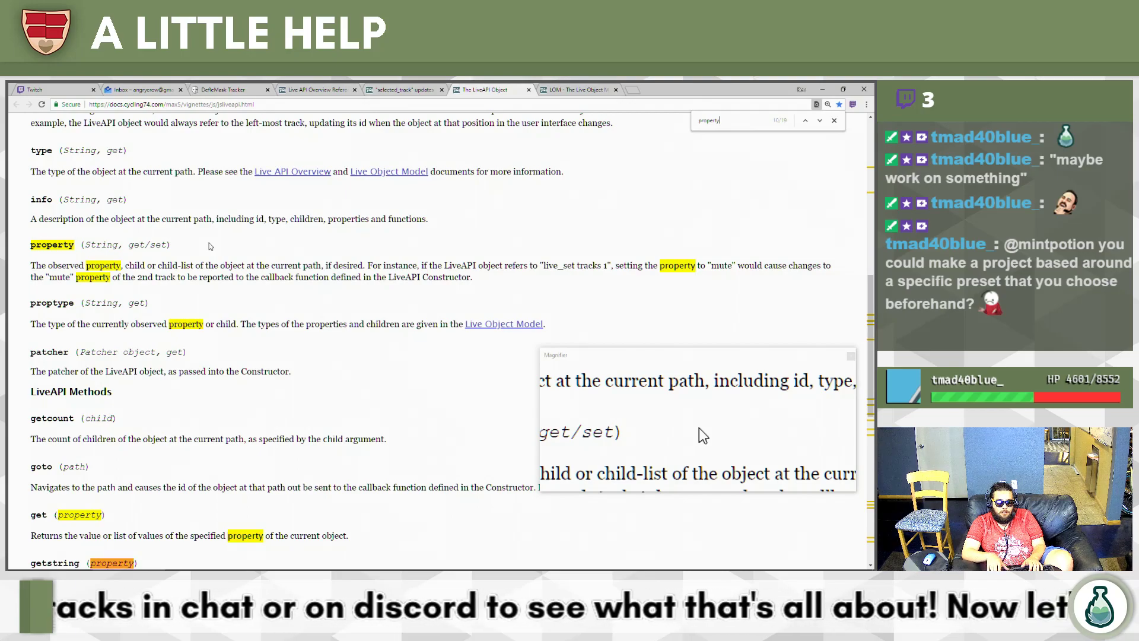
key(Return)
key(Return)
key(Return)
key(Return)
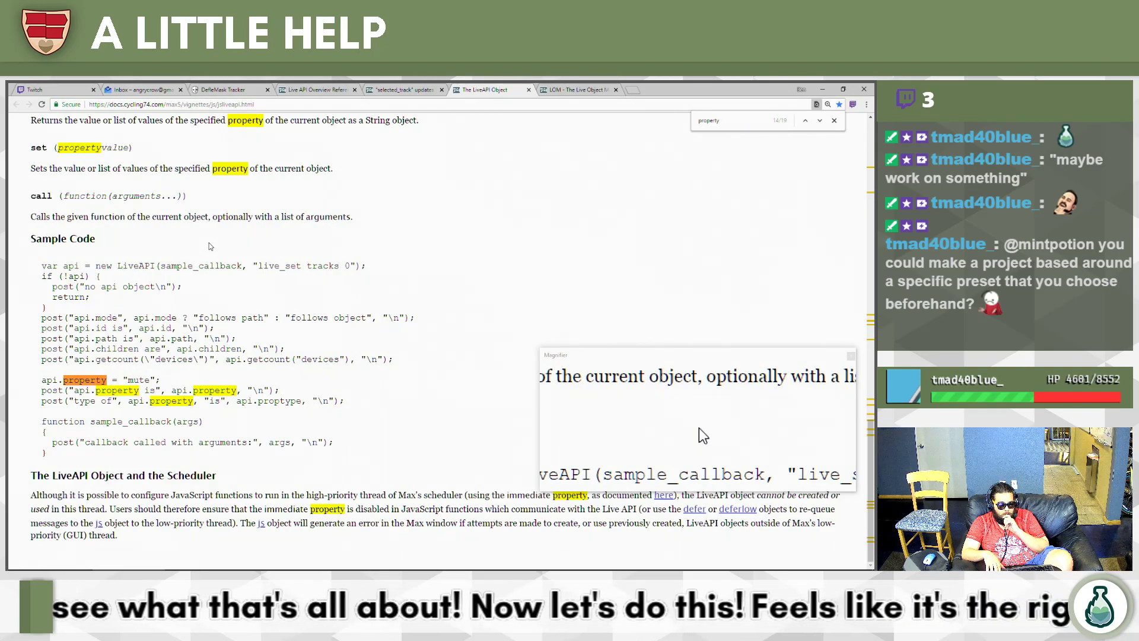
key(Return)
key(Return)
key(Return)
key(Return)
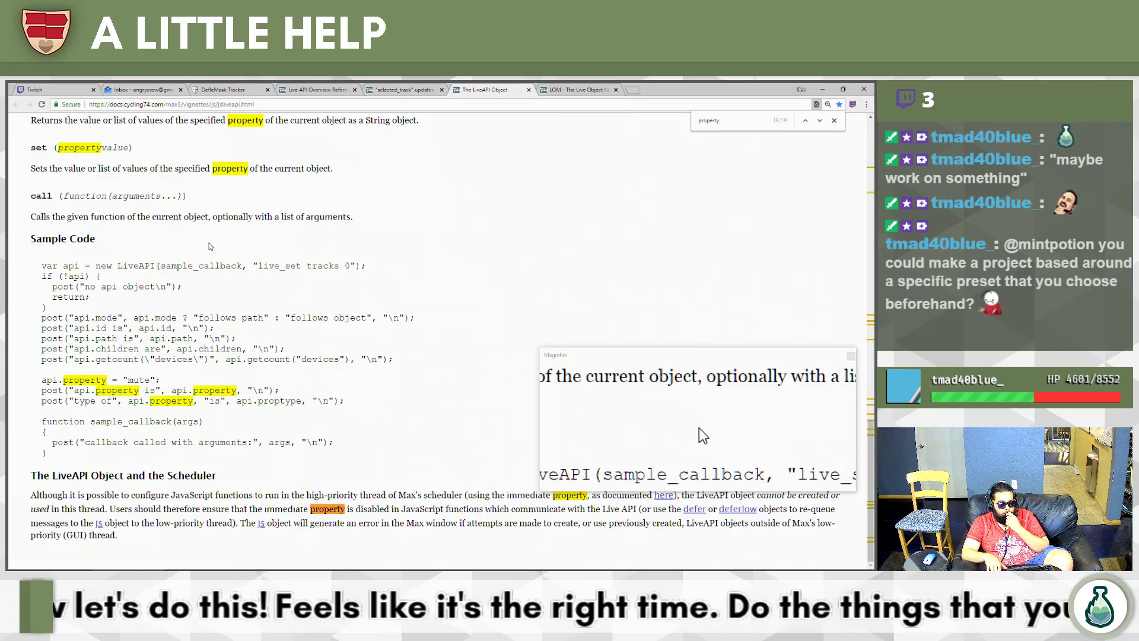
key(Return)
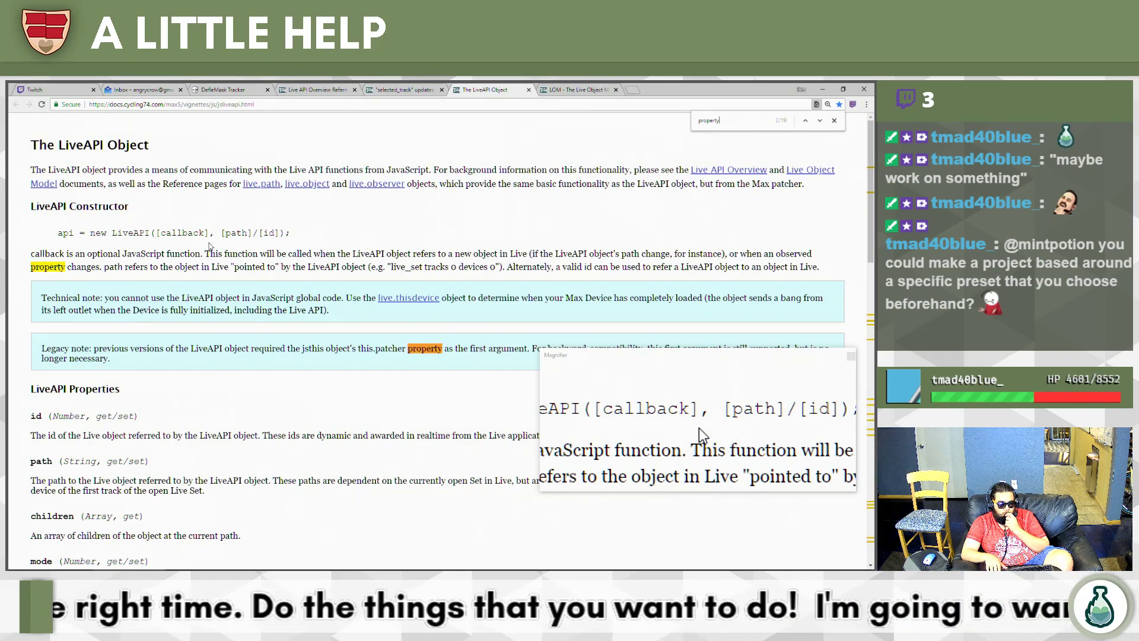
key(Return)
key(Return)
key(Return)
key(Return)
key(Return)
key(Return)
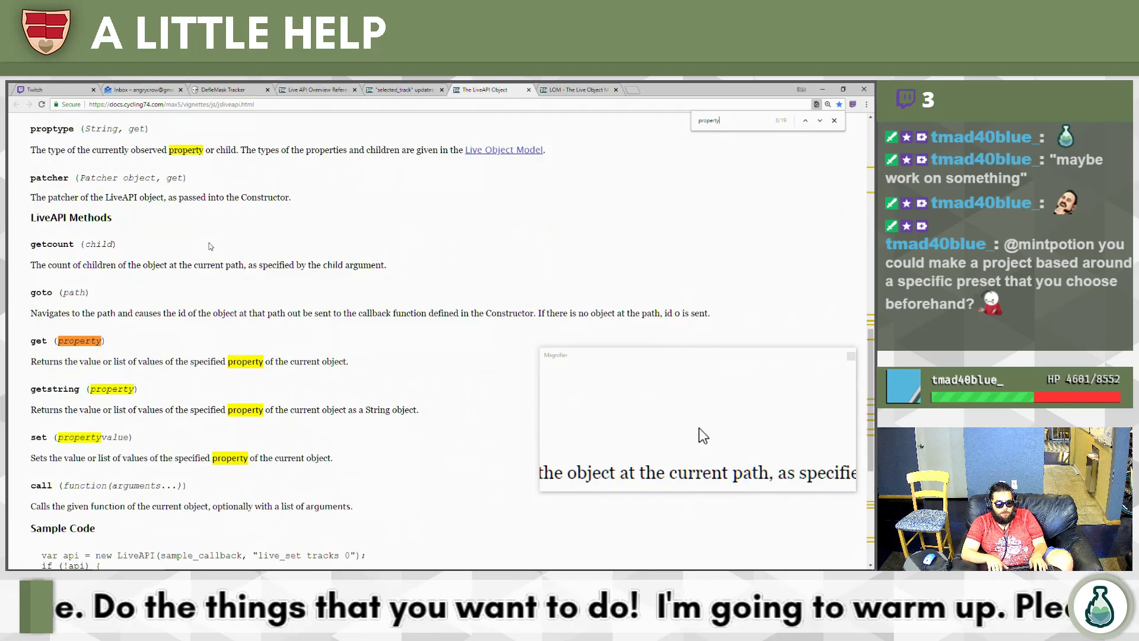
key(Return)
key(Return)
key(Return)
key(Return)
key(Return)
key(Return)
key(Return)
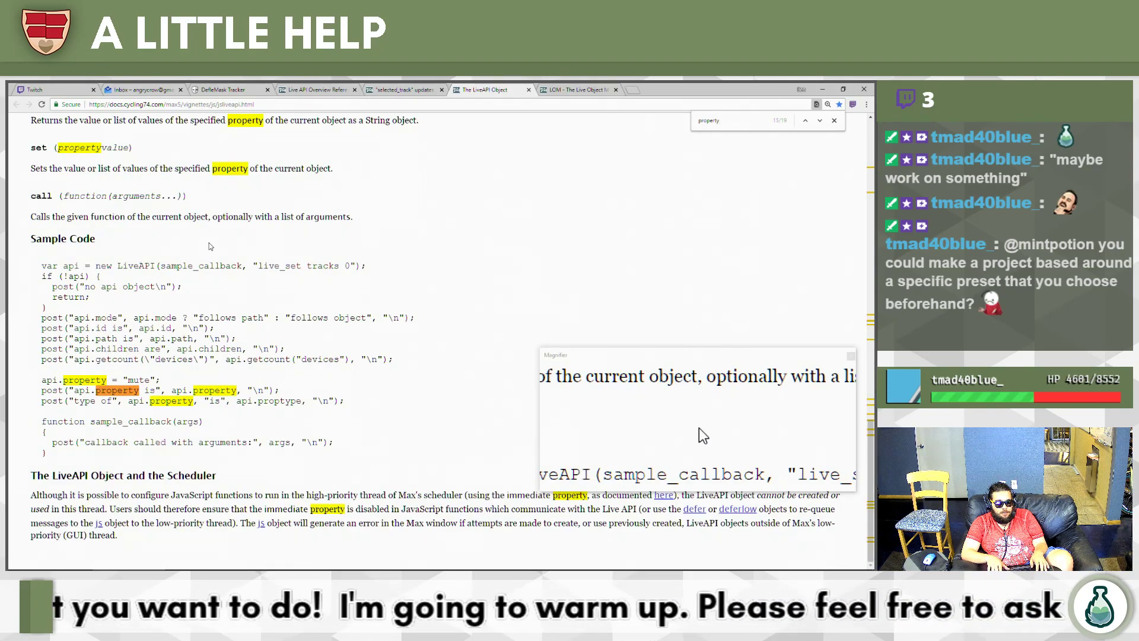
key(Return)
key(Return)
key(Return)
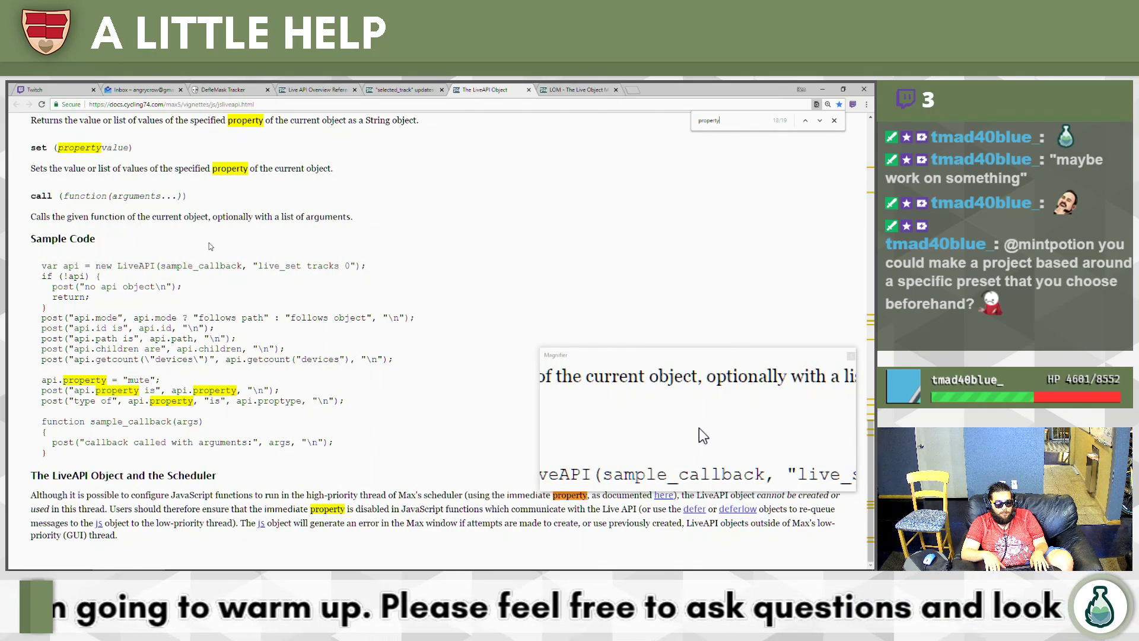
key(Return)
key(Return)
key(Return)
key(Return)
key(Return)
Return to the Selective_Arm_Mute patcher and open the property solo message below D.TGL for text editing.
key(alt+Tab)
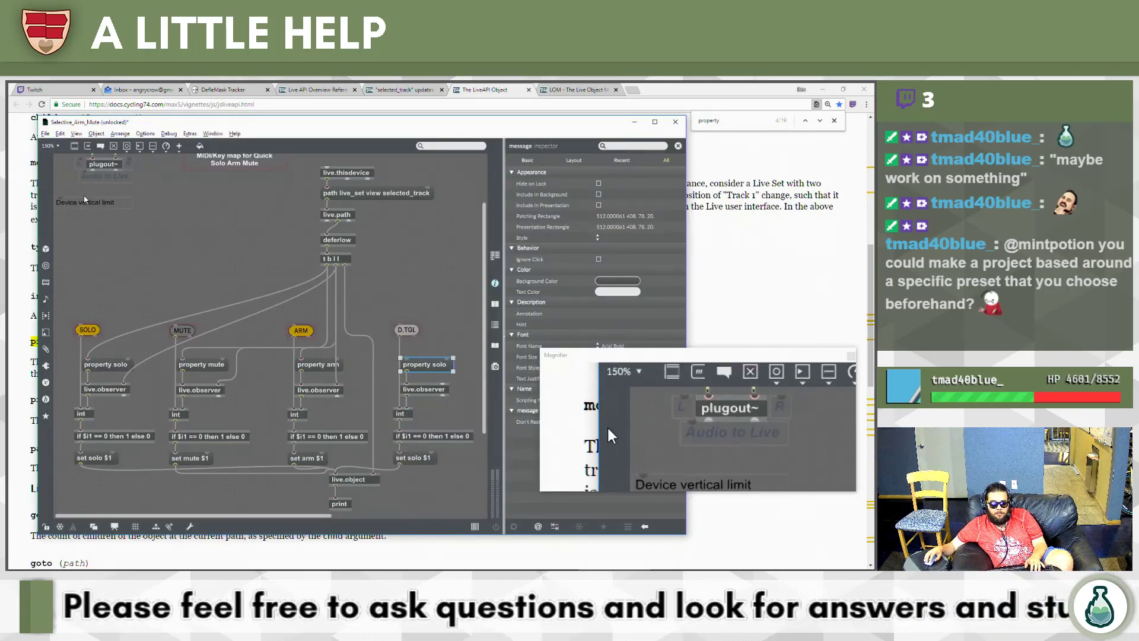
double_click(436, 366)
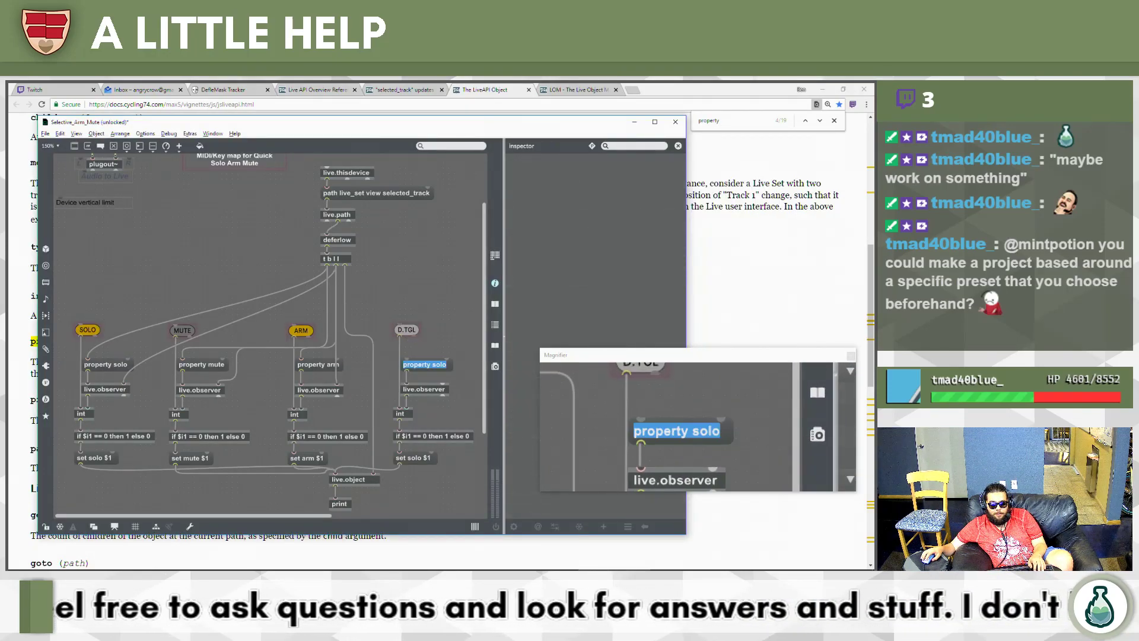
drag(436, 366, 453, 364)
Switch to Ableton Live, show the Info View, and examine the Analog device's activator and its context options.
key(alt+Tab)
click(589, 269)
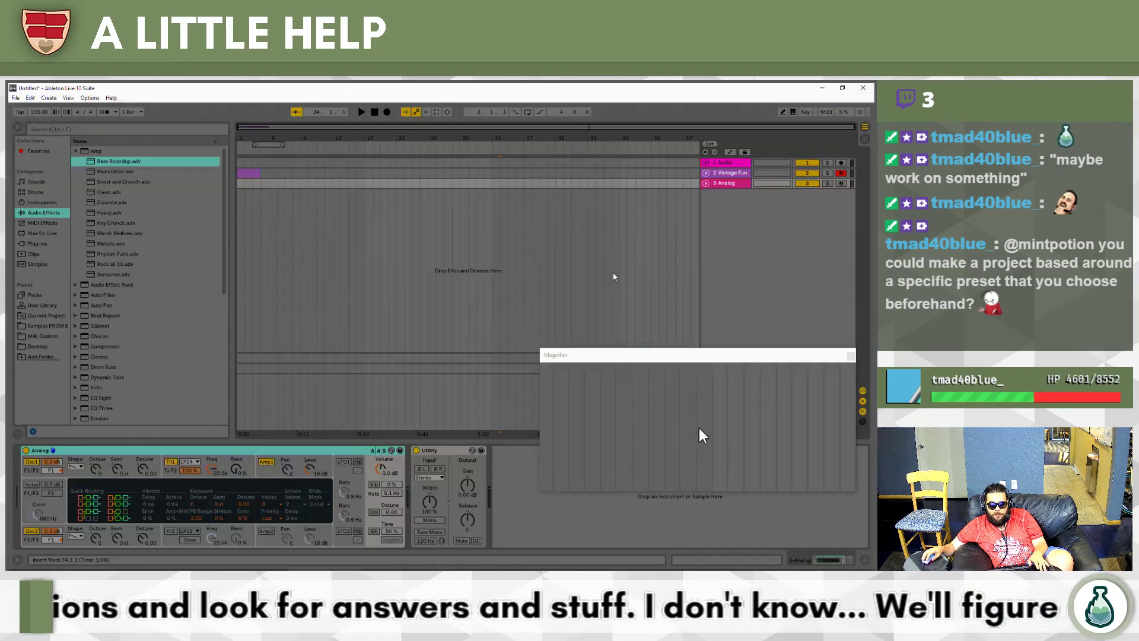
click(17, 559)
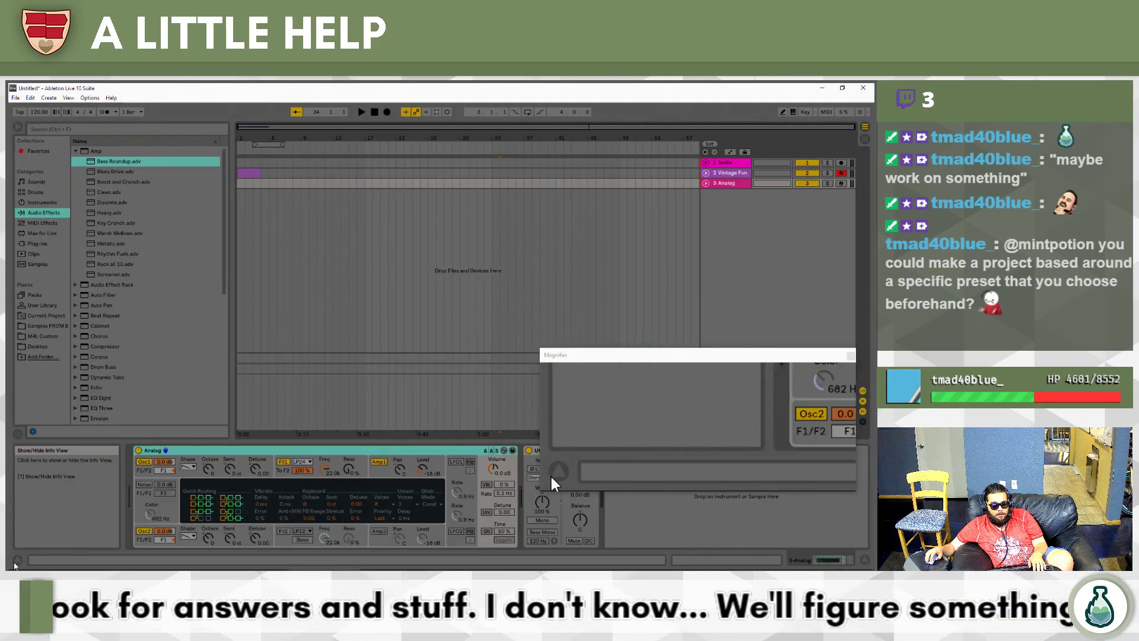
right_click(140, 452)
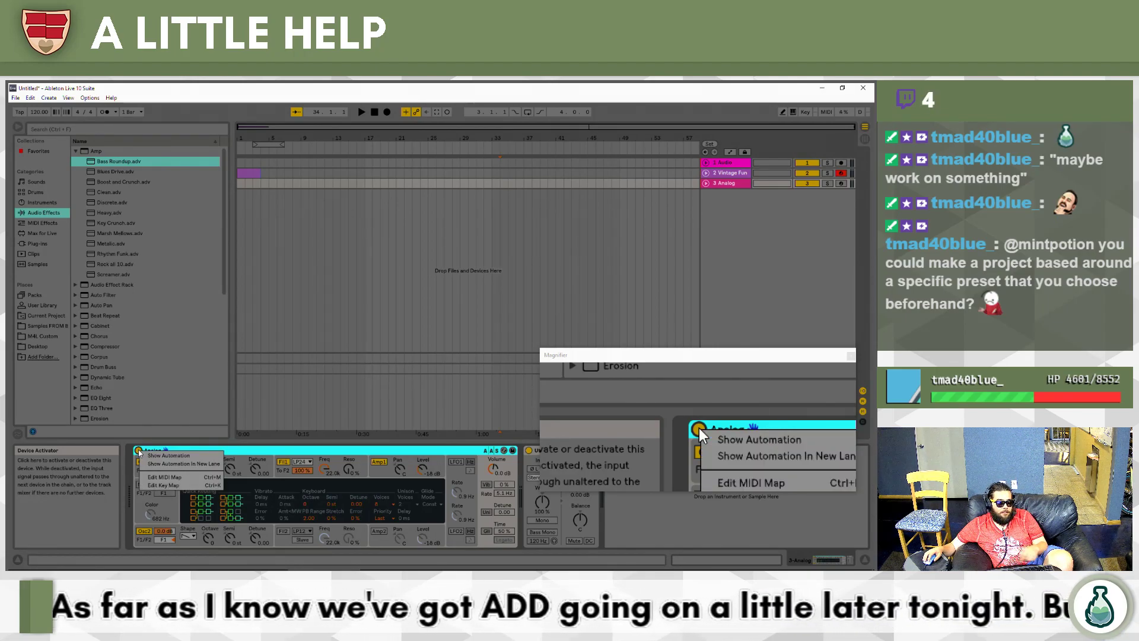
click(106, 490)
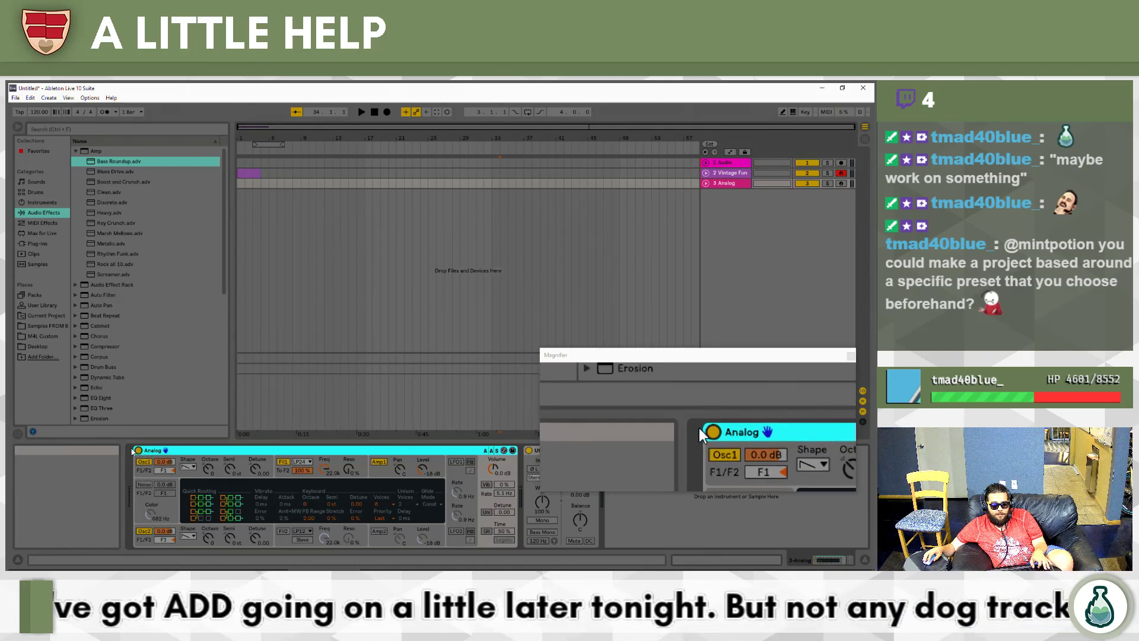
Return to the Max patcher, show it in presentation mode, and place the D.TGL button directly below MUTE.
key(alt+Tab)
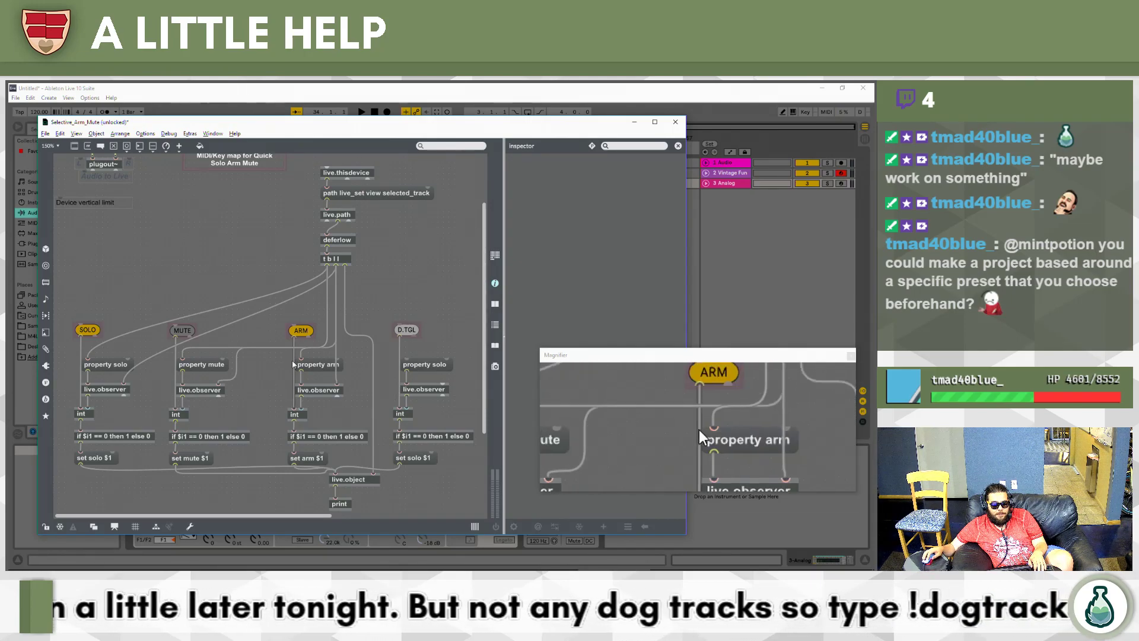
scroll(236, 255, up, 3)
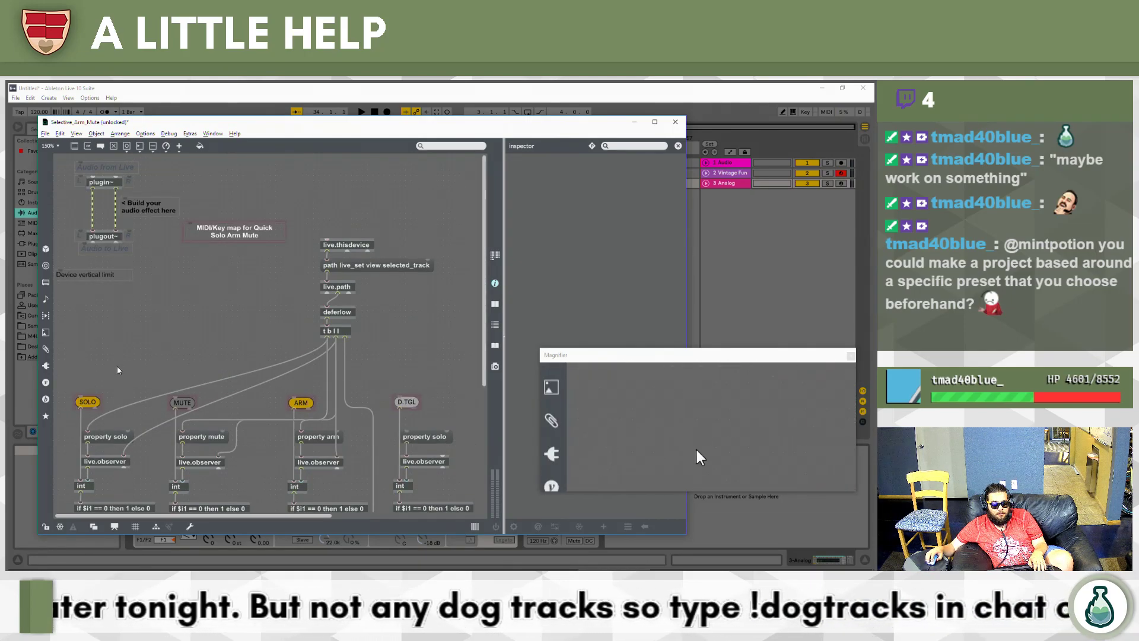
click(115, 526)
drag(101, 203, 93, 253)
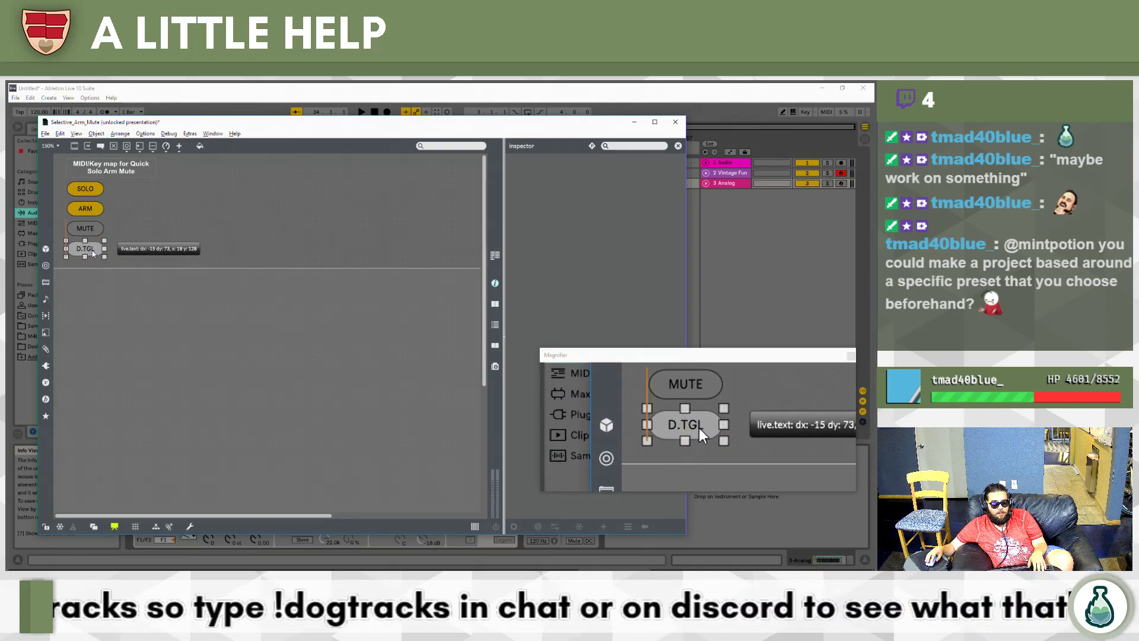
Select the SOLO, ARM, MUTE and D.TGL buttons in the presentation and distribute them vertically.
click(150, 256)
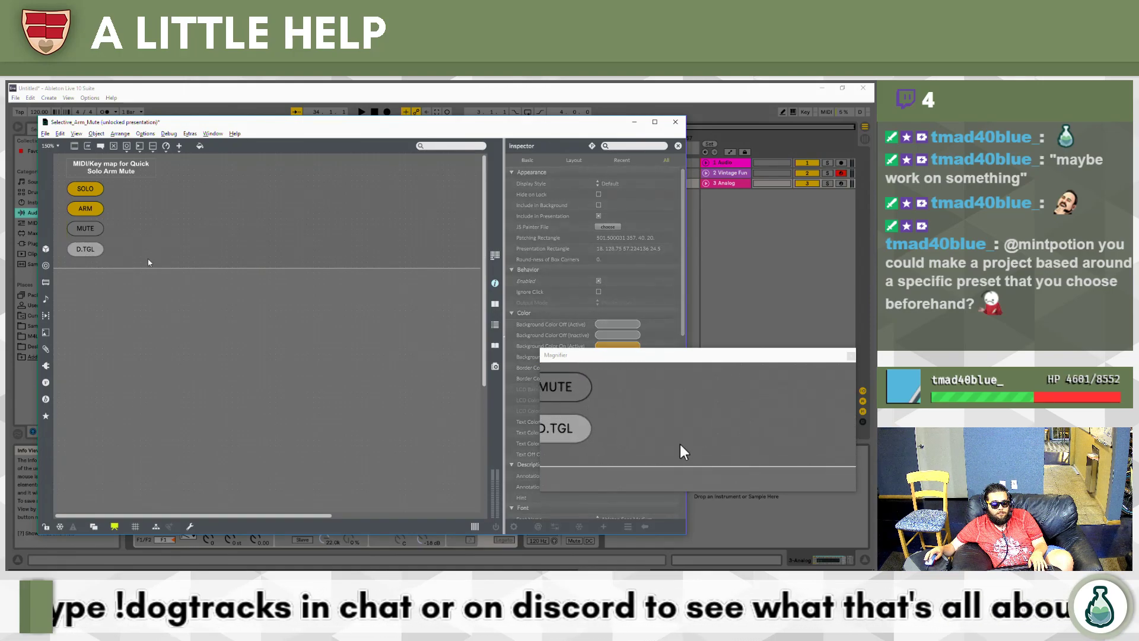
drag(60, 173, 110, 258)
right_click(87, 229)
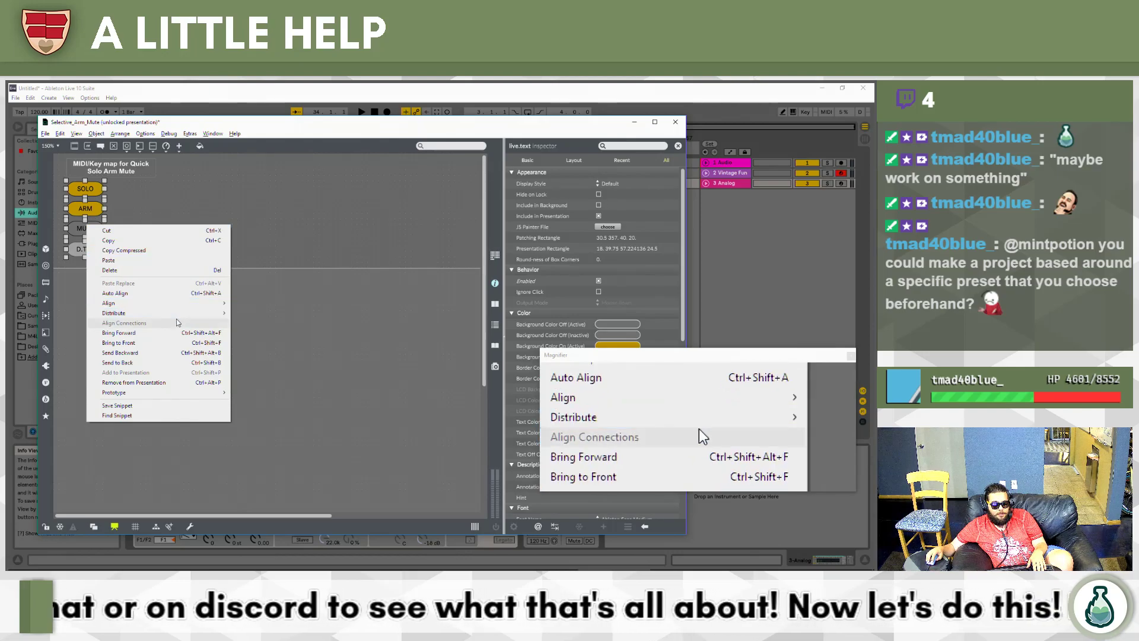
mouse_move(189, 318)
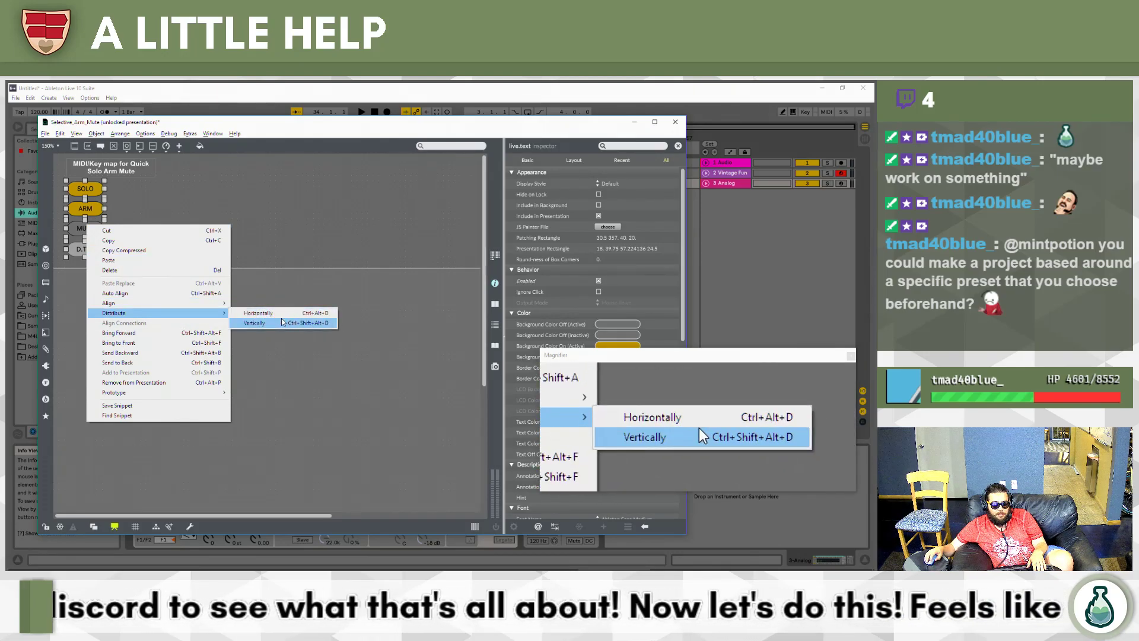
click(256, 322)
click(184, 226)
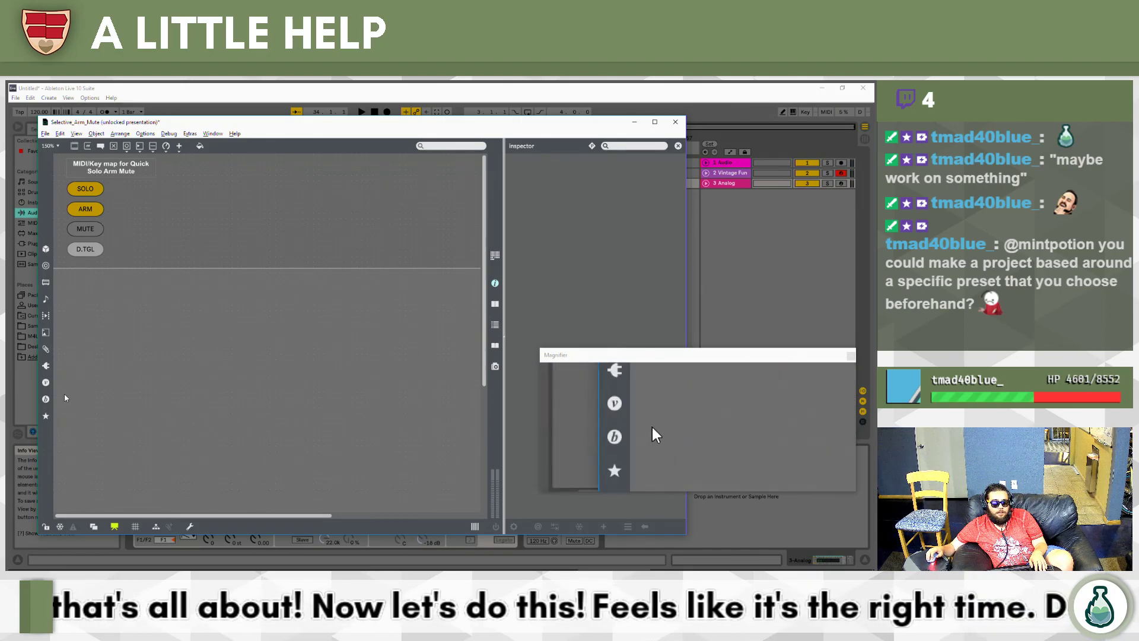
click(45, 133)
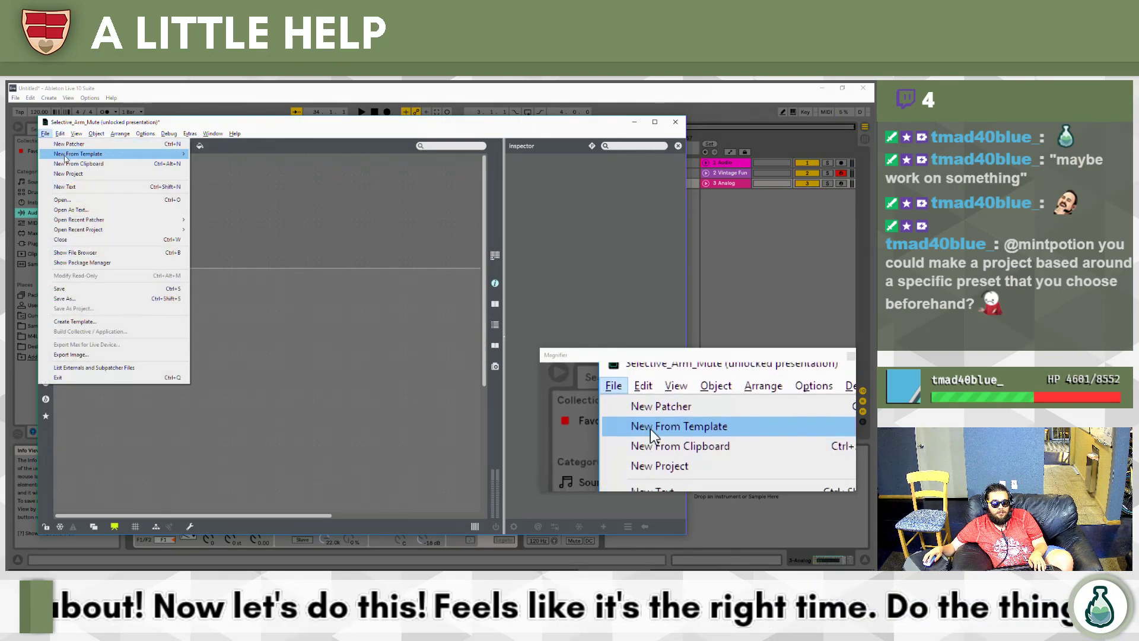
click(282, 224)
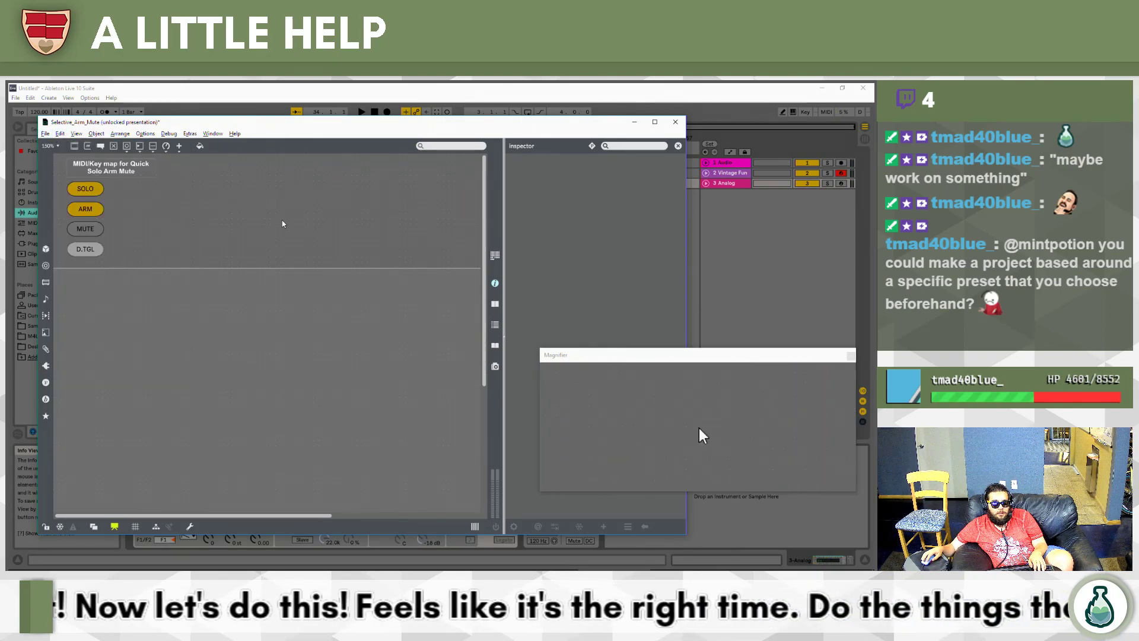
Leave presentation mode and change the property solo message below D.TGL to "property enable".
click(115, 526)
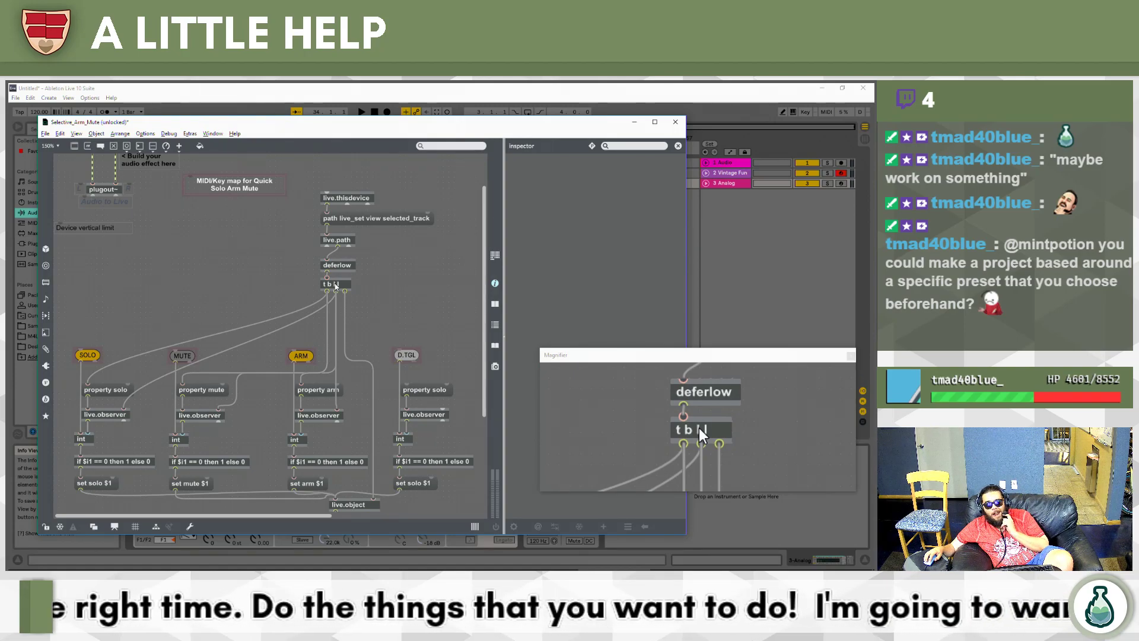
click(431, 393)
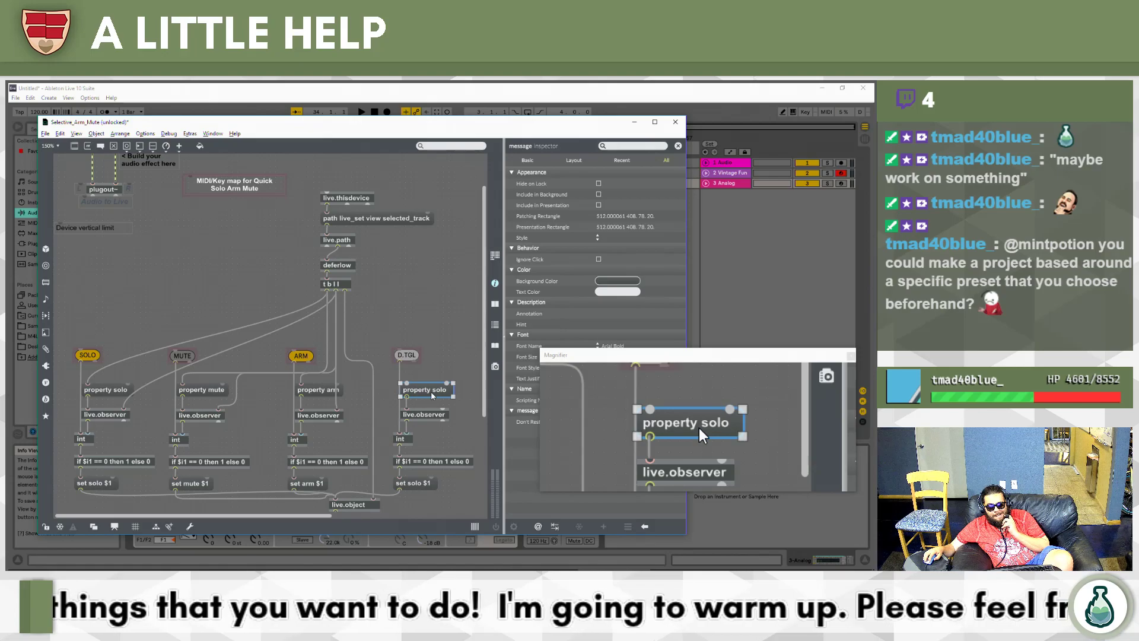
double_click(431, 392)
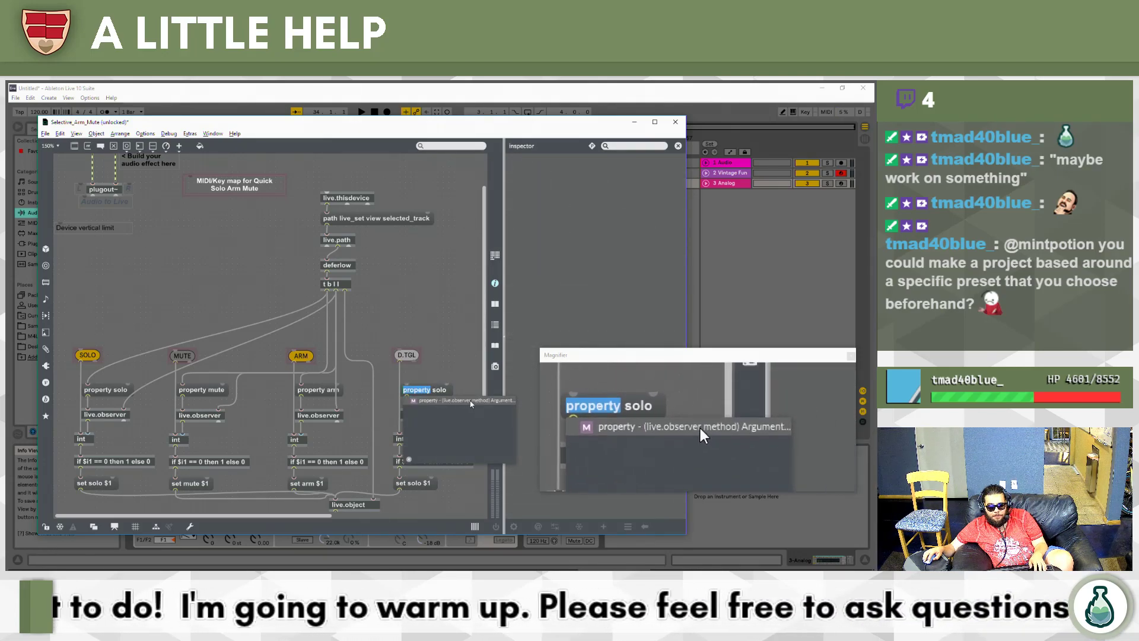
drag(403, 389, 451, 391)
click(451, 390)
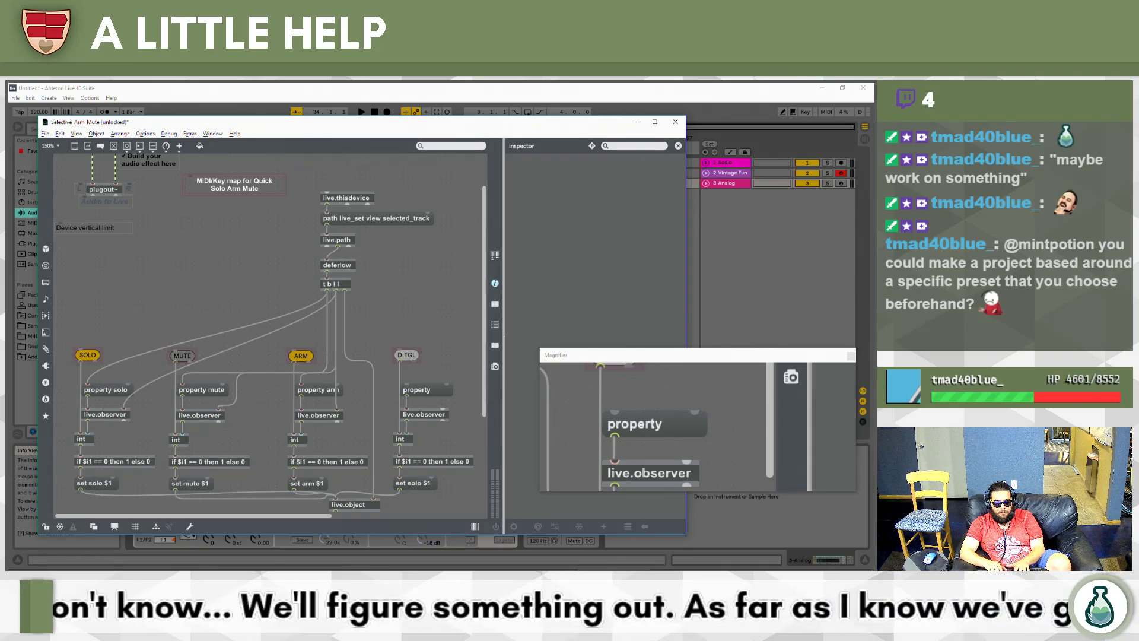
text(le)
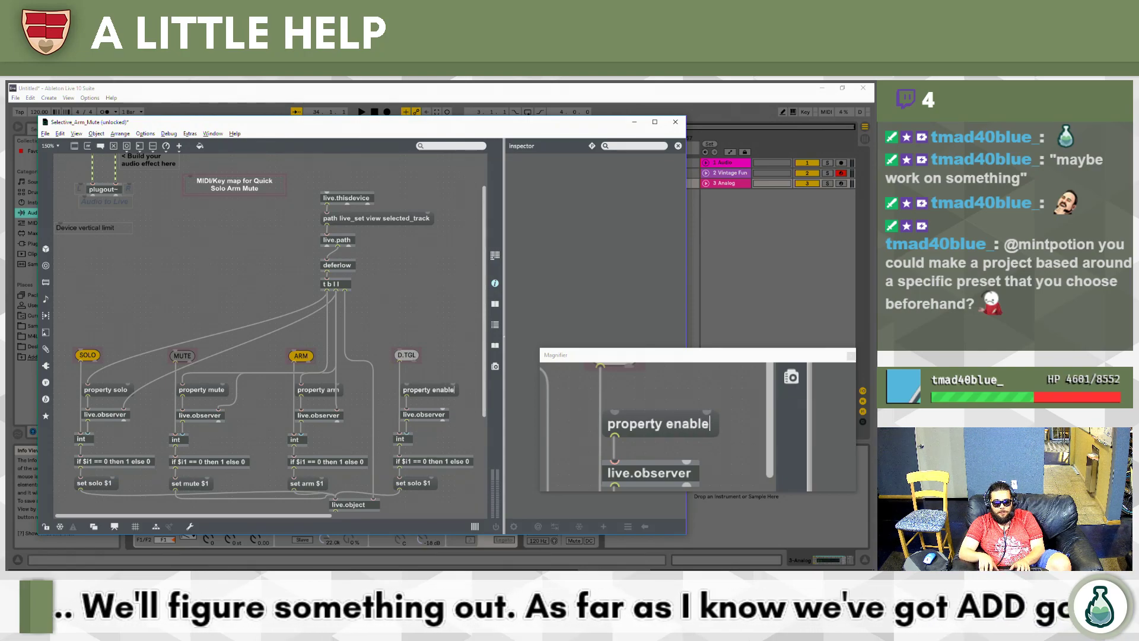
key(Return)
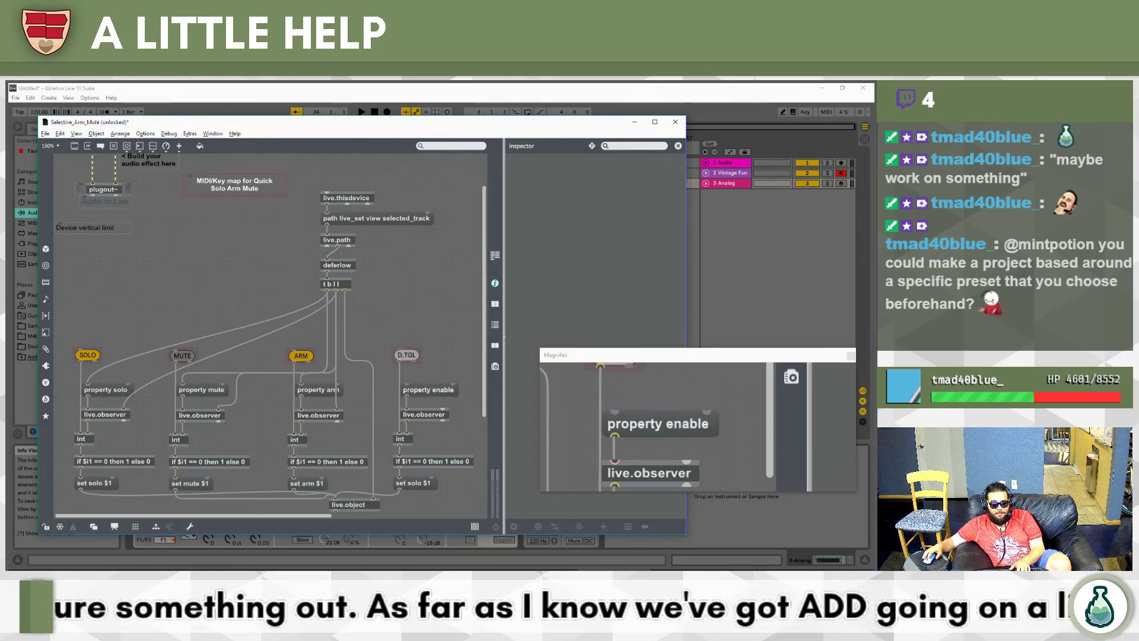
Switch to Chrome, show the LOM - The Live Object Model page, and bookmark it under the name "enable".
key(alt+Tab)
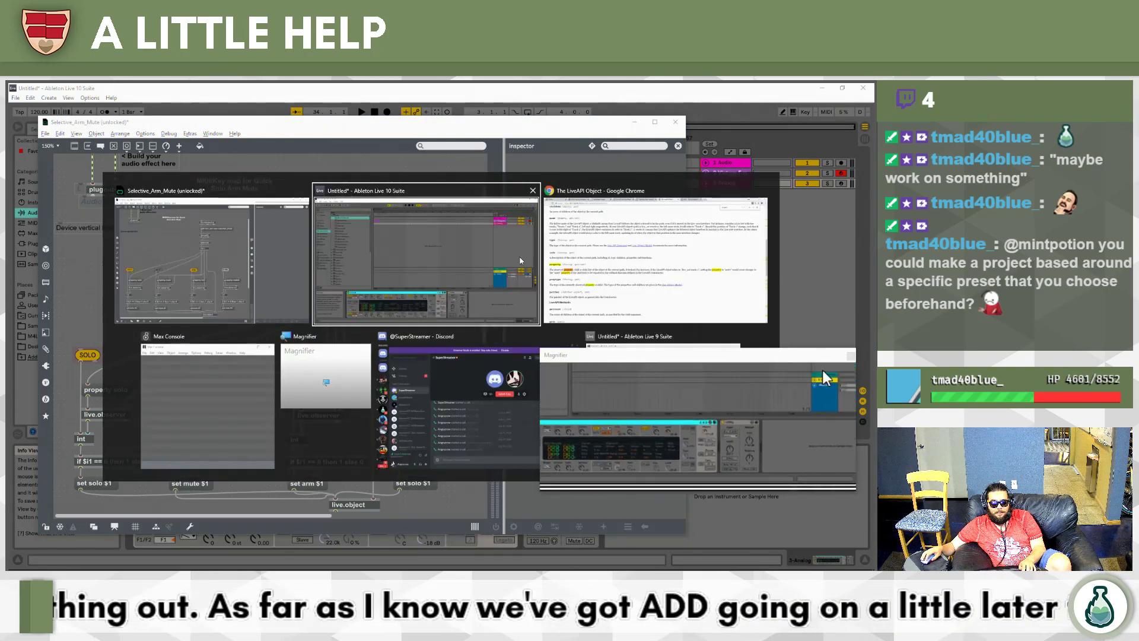
key(ctrl+Tab)
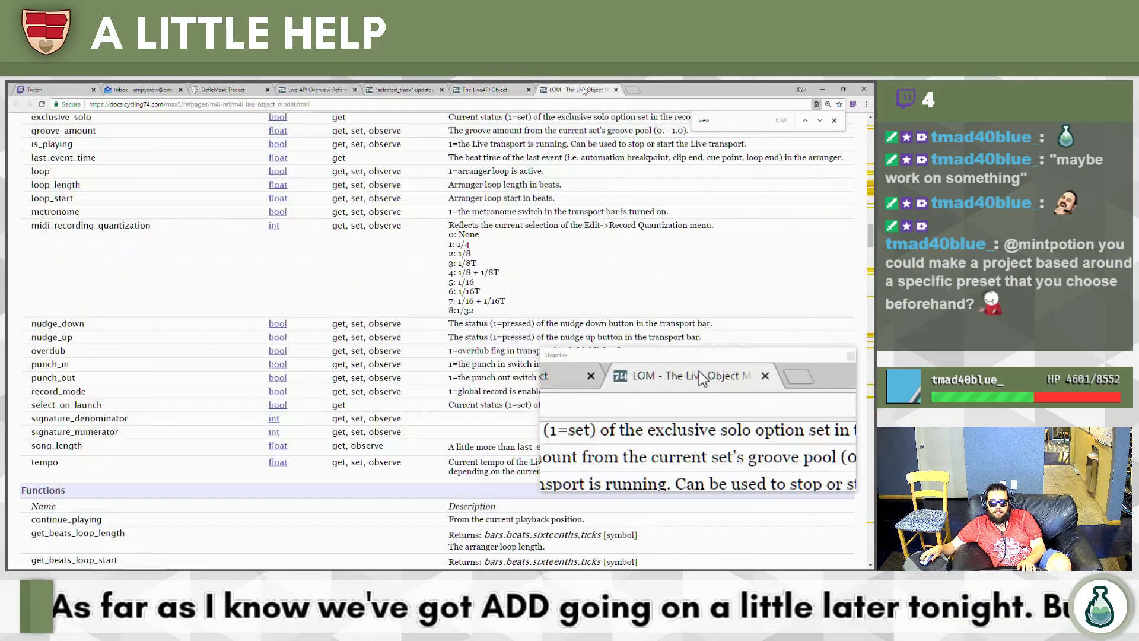
key(ctrl+d)
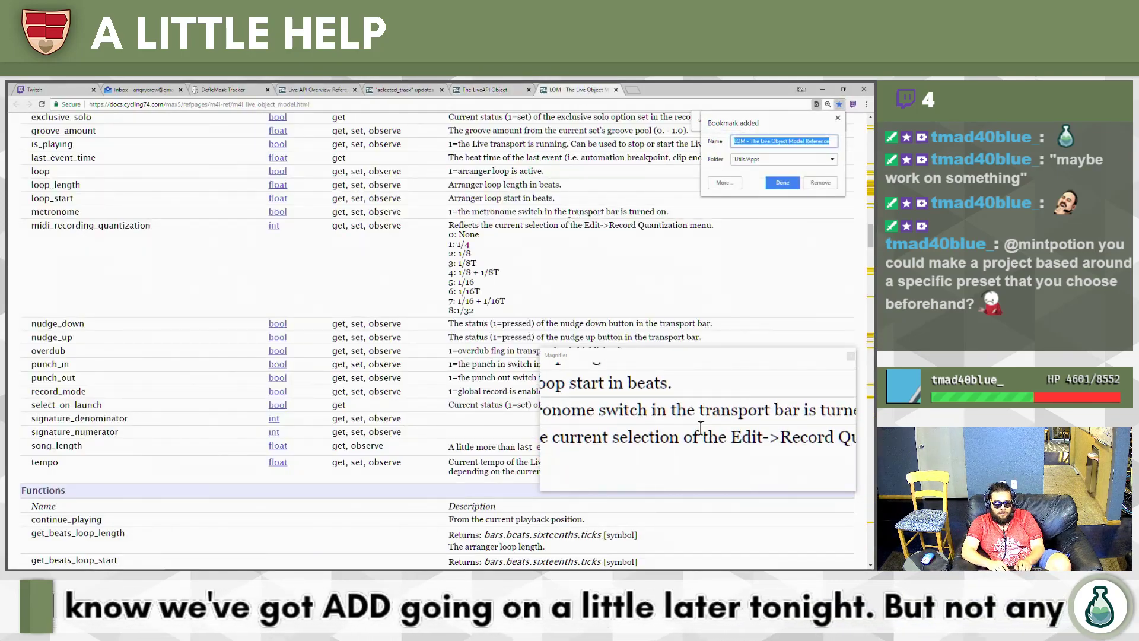
text(enable)
key(Return)
Search the Live Object Model page for "enabale" and "activate", going through the occurrences of "activate".
key(ctrl+f)
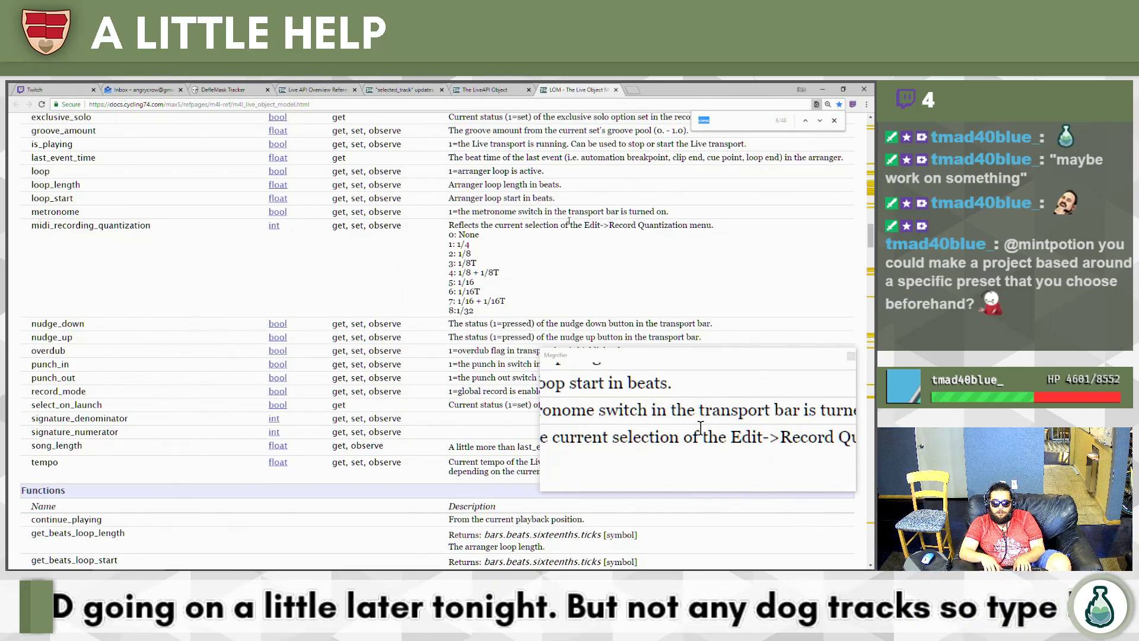
text(enabale)
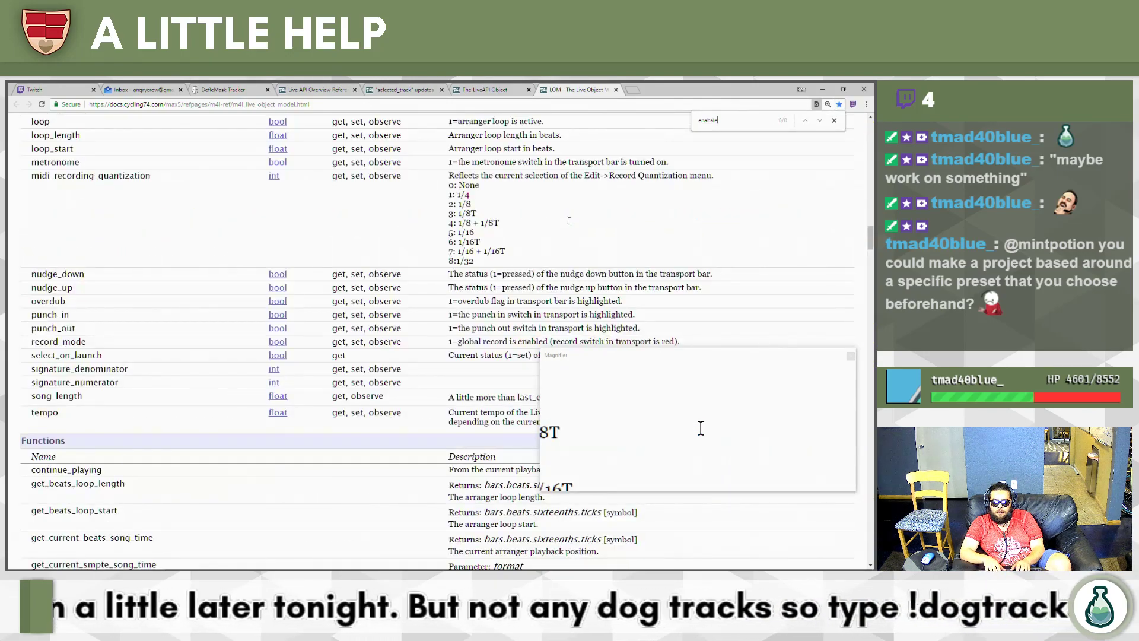
key(BackSpace)
key(BackSpace)
key(BackSpace)
key(BackSpace)
text(ac)
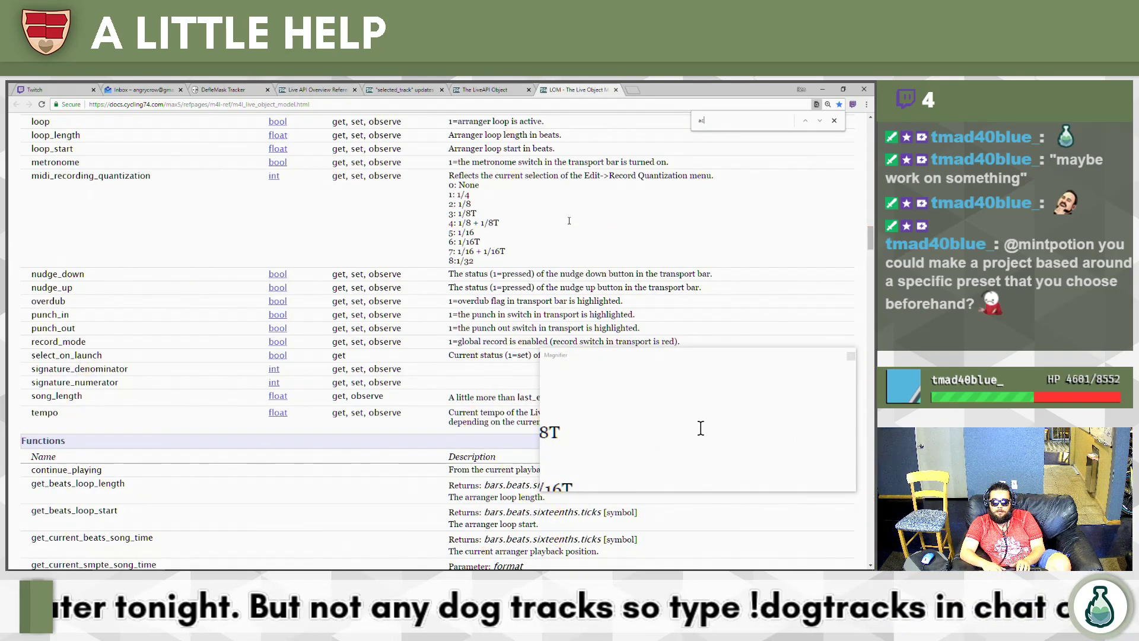
text(tivate)
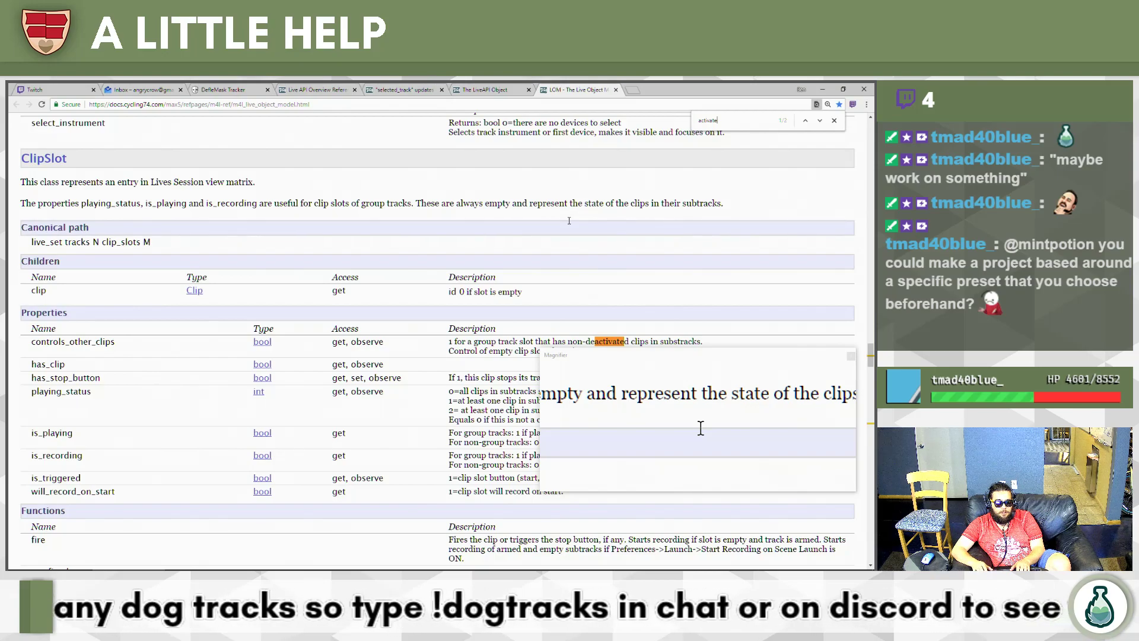
key(Return)
key(Return)
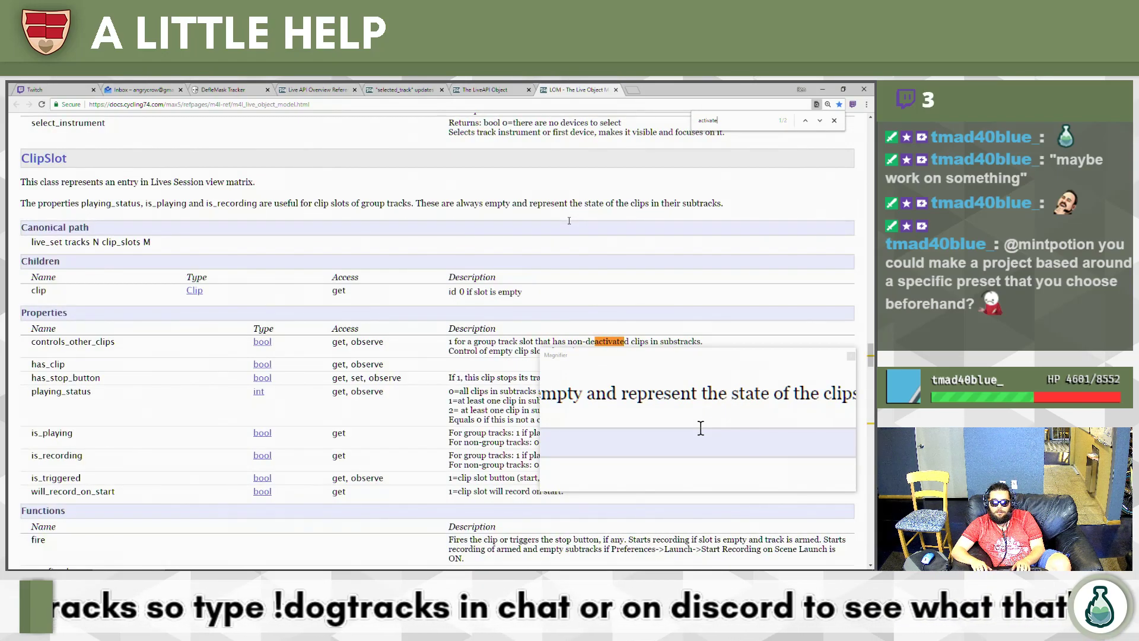
Search the page for "Devoce" and examine the Device class's canonical paths, children, properties and functions.
key(ctrl+s)
key(Escape)
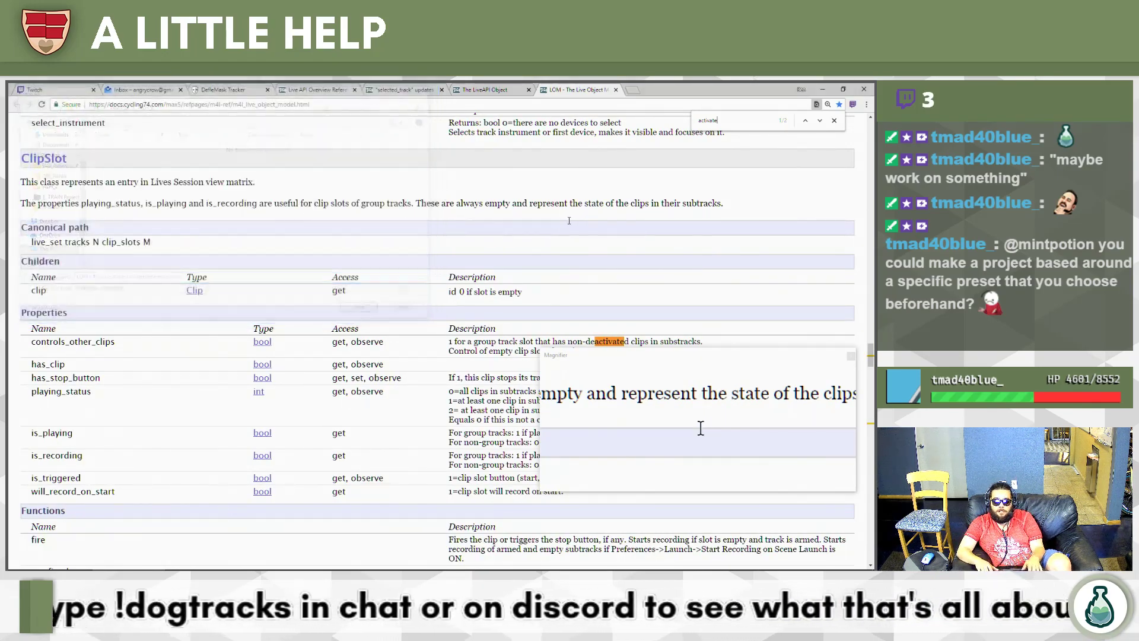
text(Devoce)
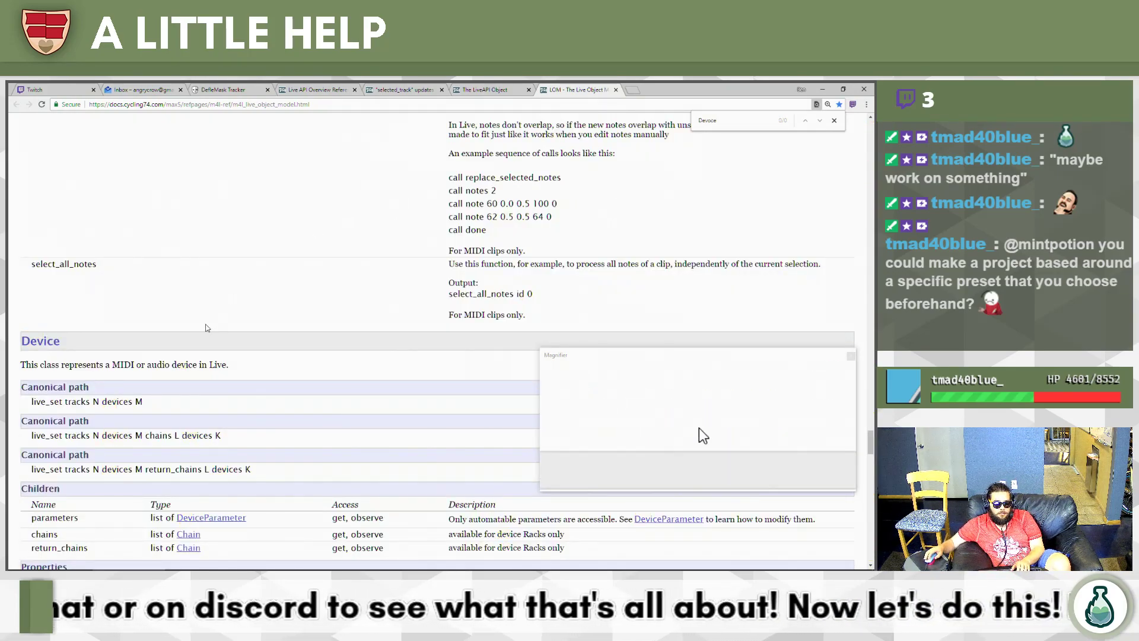
scroll(222, 356, down, 3)
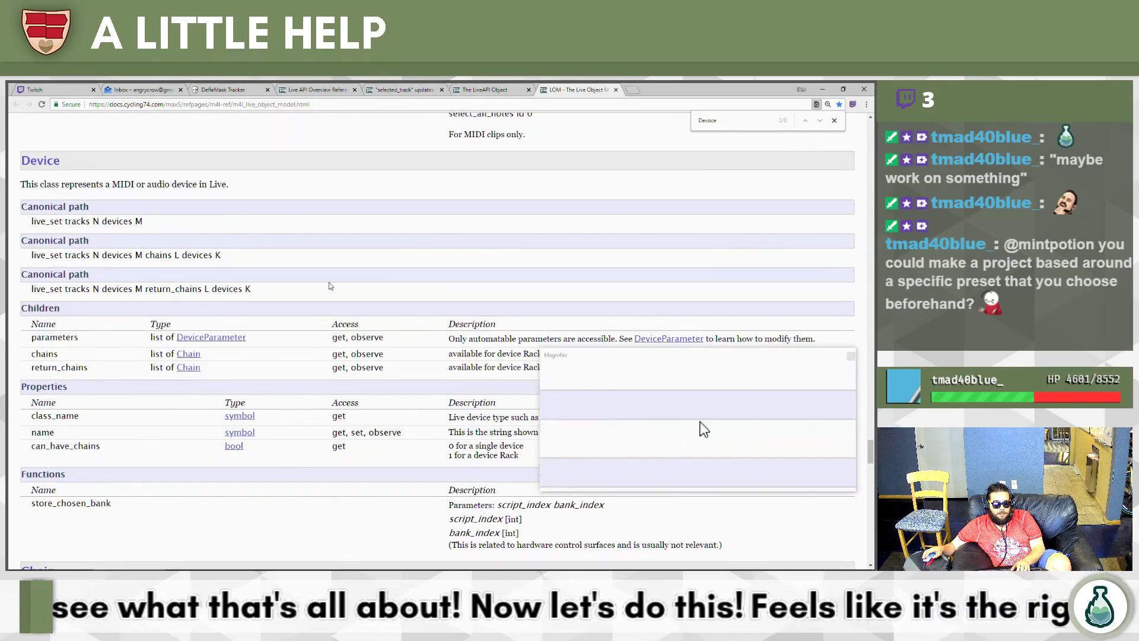
scroll(333, 280, down, 1)
scroll(334, 279, down, 2)
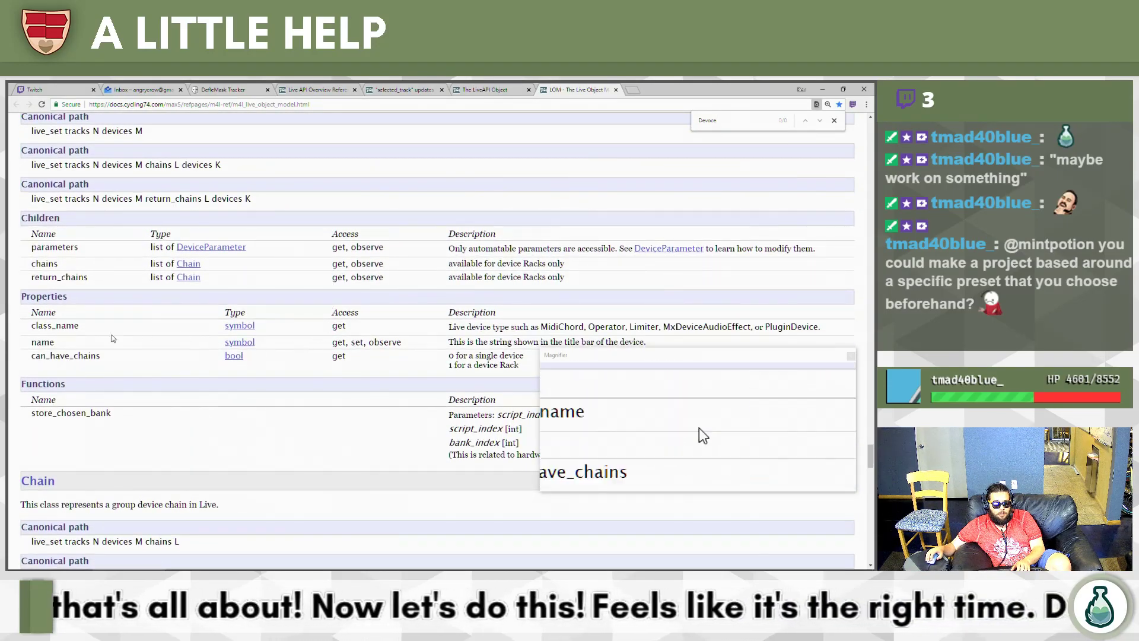
scroll(368, 352, down, 1)
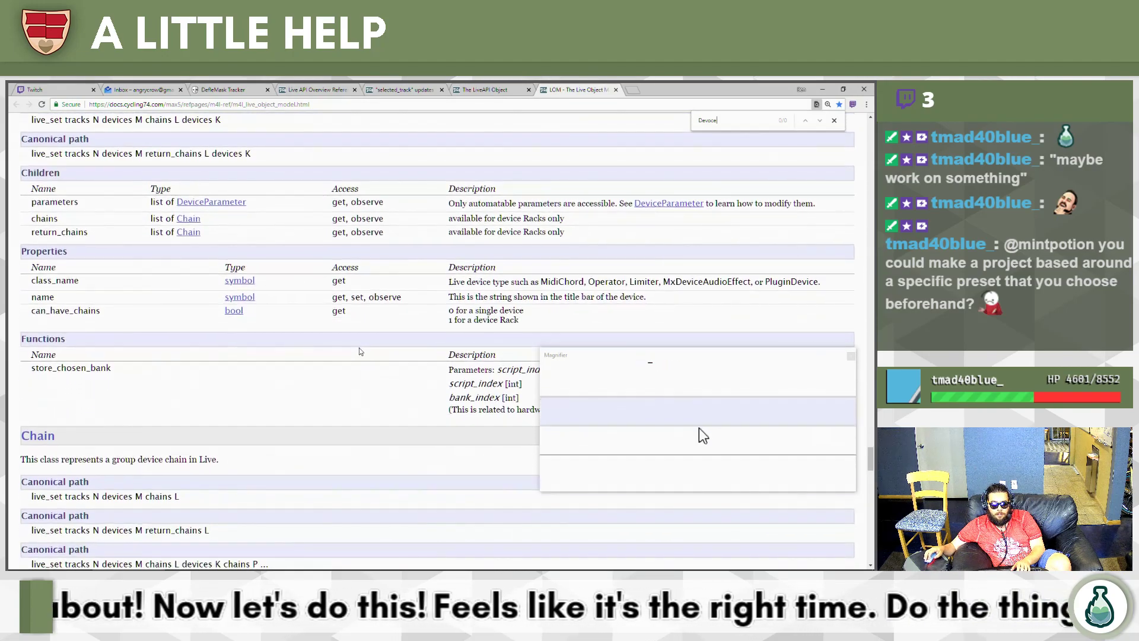
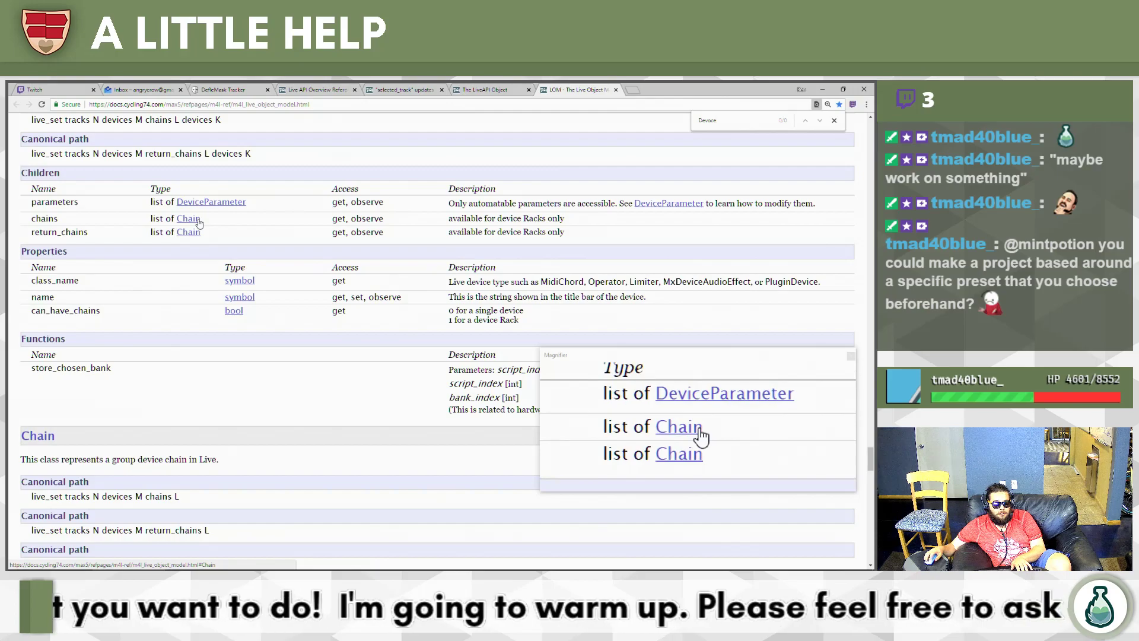
Open the Chain link of the Device children in a new tab and examine the Chain class's paths and properties.
middle_click(198, 219)
scroll(268, 293, down, 3)
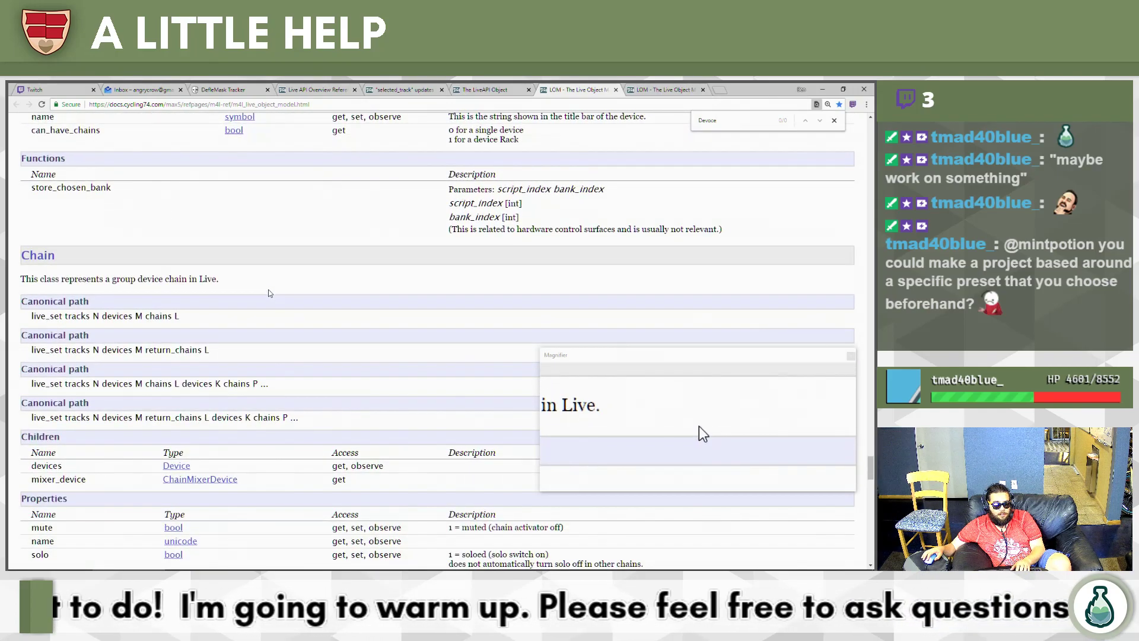
scroll(268, 288, down, 2)
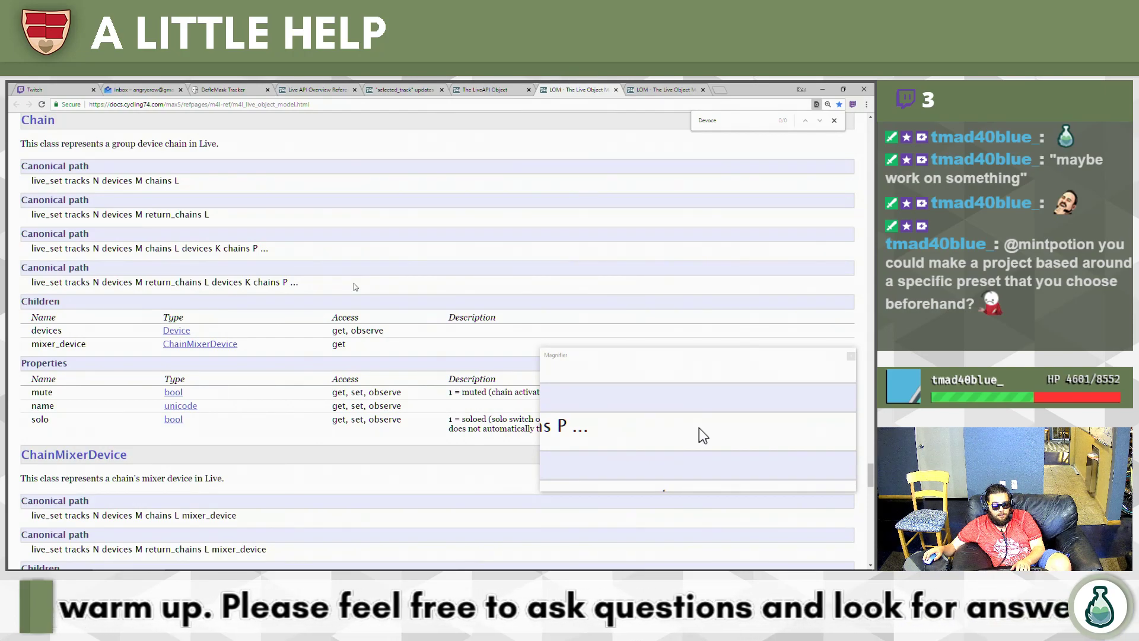
scroll(354, 283, down, 1)
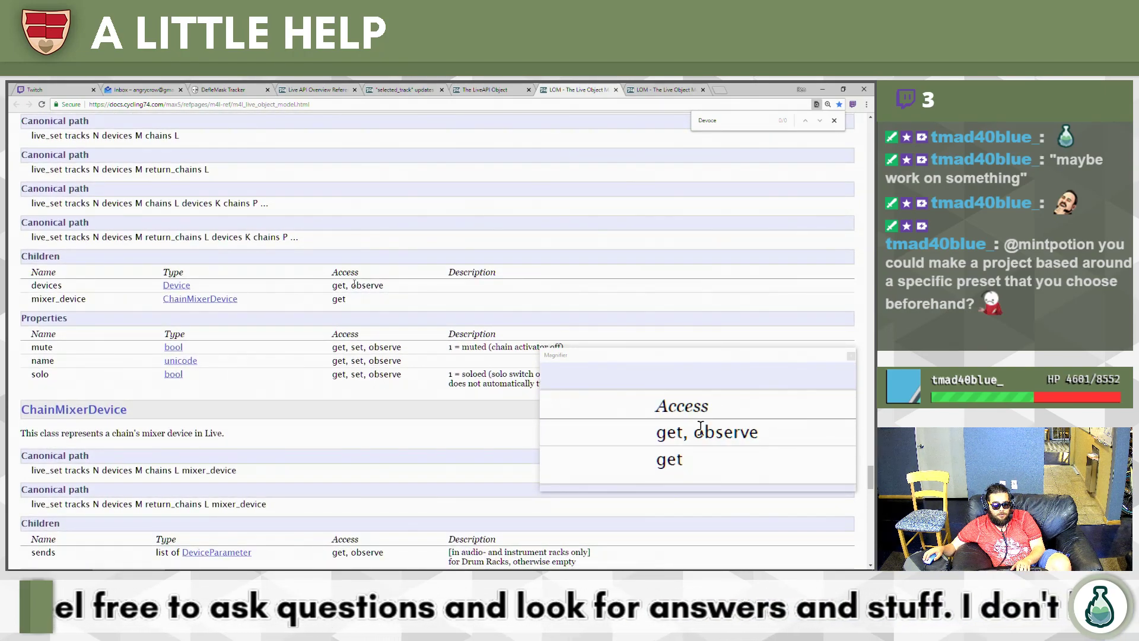
scroll(354, 284, down, 2)
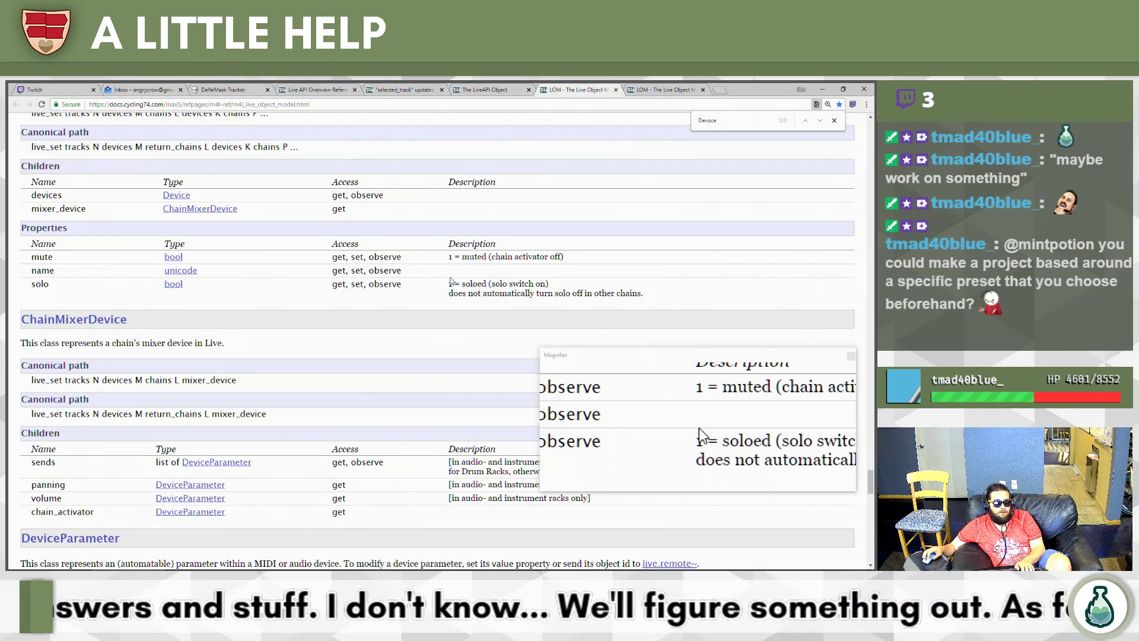
scroll(442, 279, up, 3)
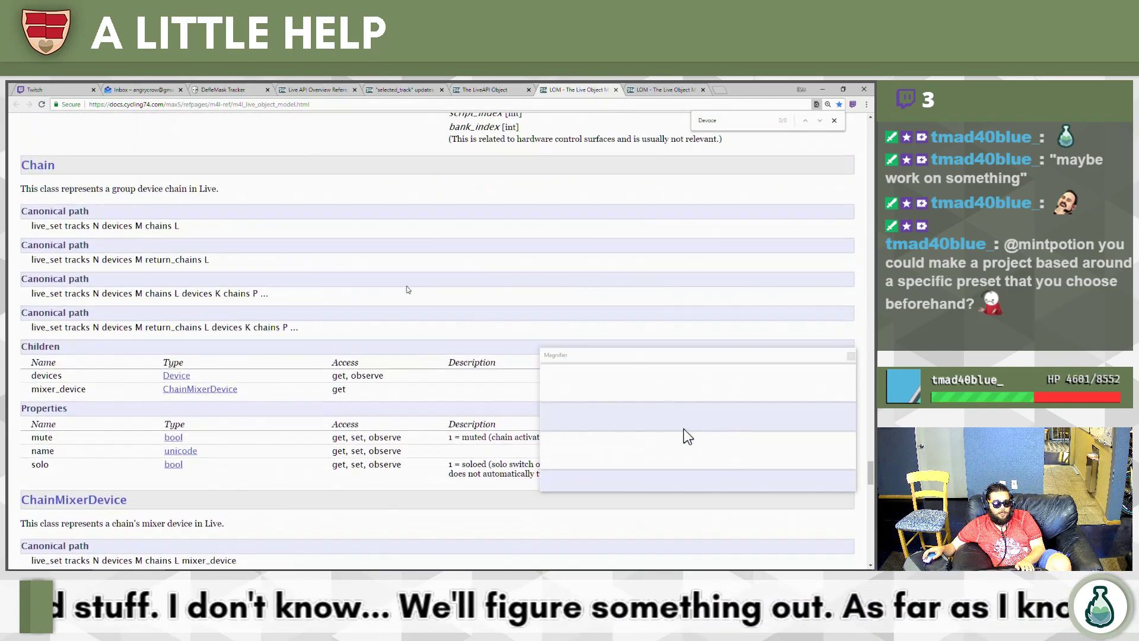
drag(180, 225, 59, 226)
click(121, 239)
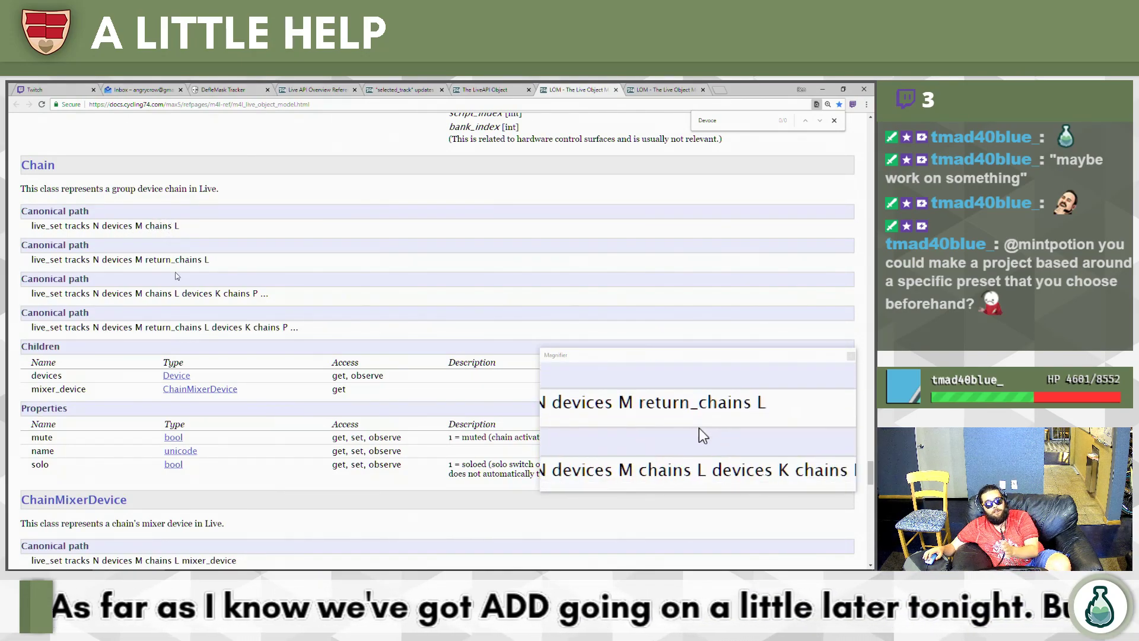
Return to the Max patcher and change the set solo $1 message in the D.TGL chain to "set mute $1".
key(alt+Tab)
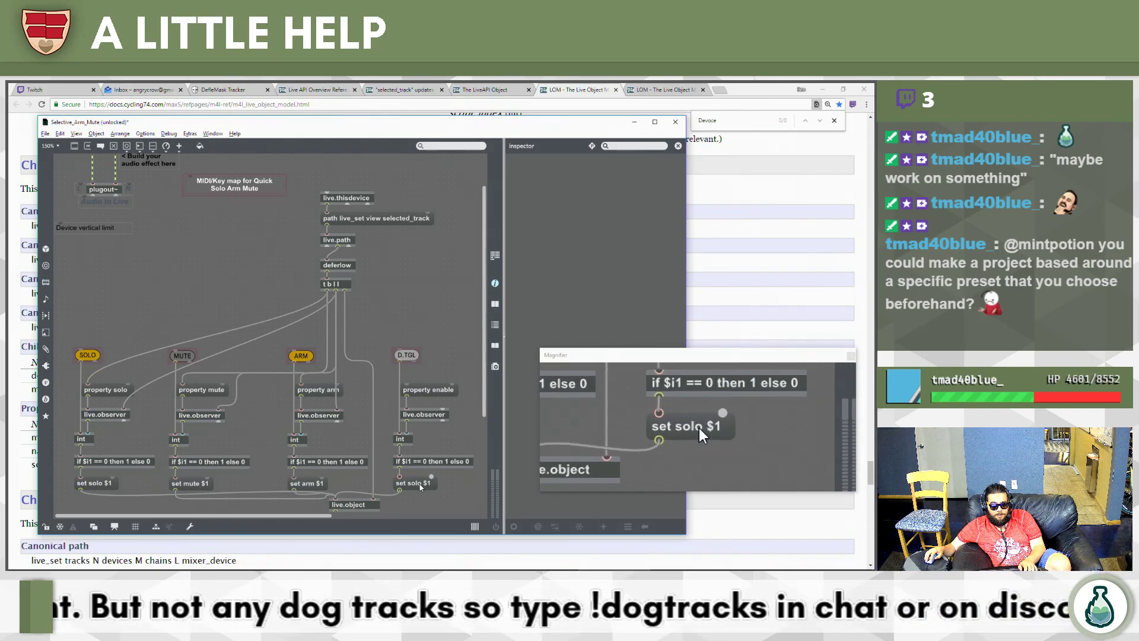
key(alt+Tab)
key(alt+Tab)
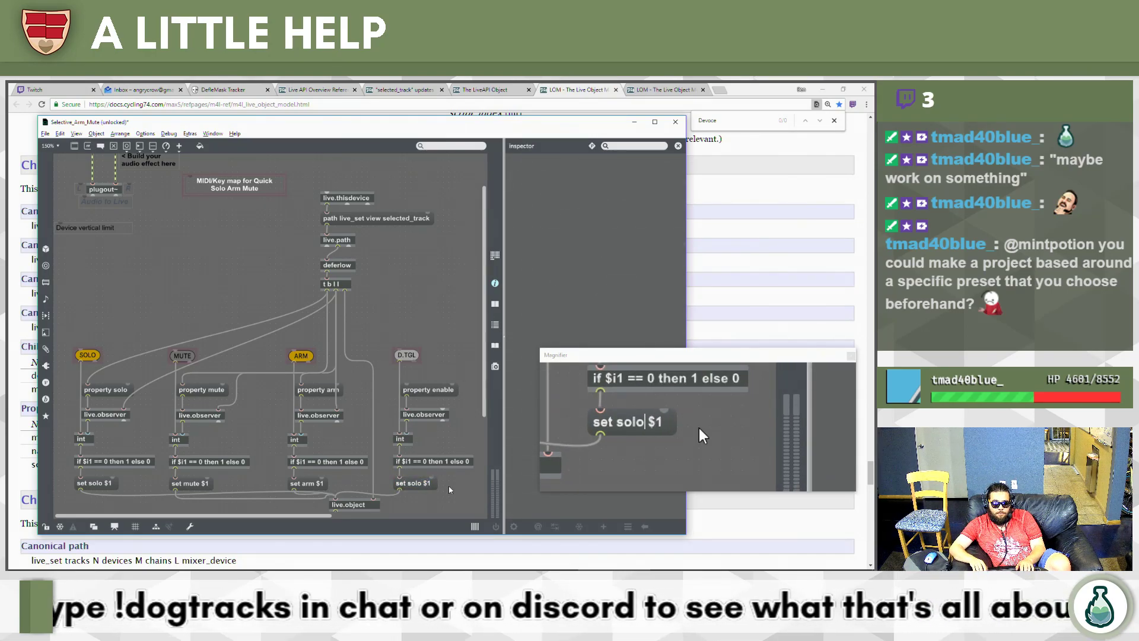
key(BackSpace)
key(BackSpace)
key(BackSpace)
key(BackSpace)
text(mute)
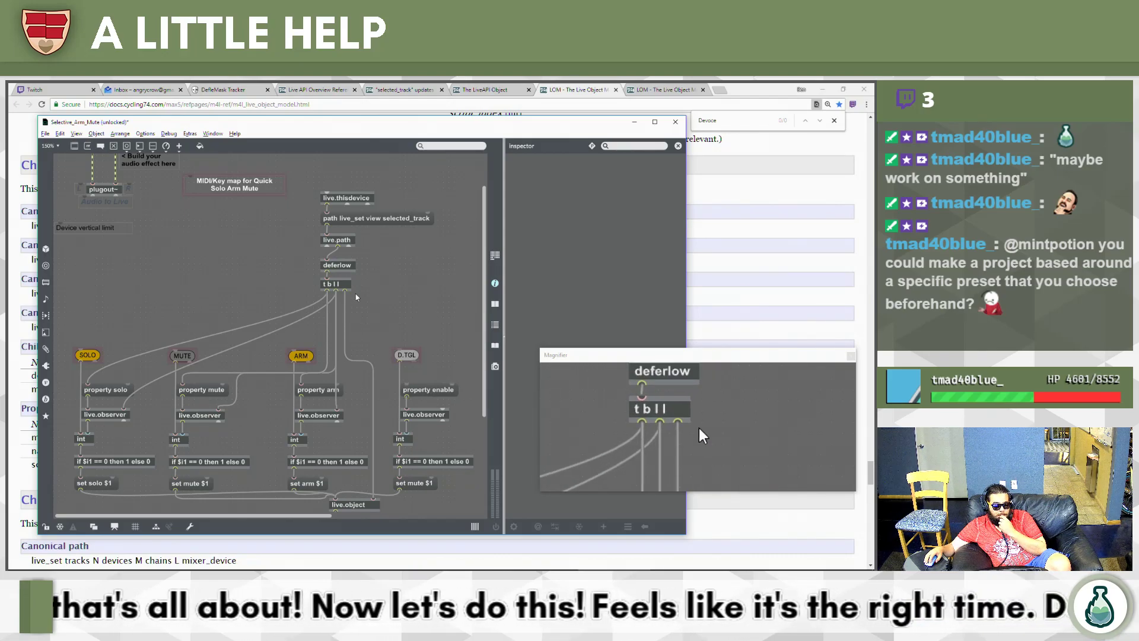
Open the reference page for the print object below live.object, read its description and arguments, and close it.
scroll(368, 332, down, 3)
click(336, 460)
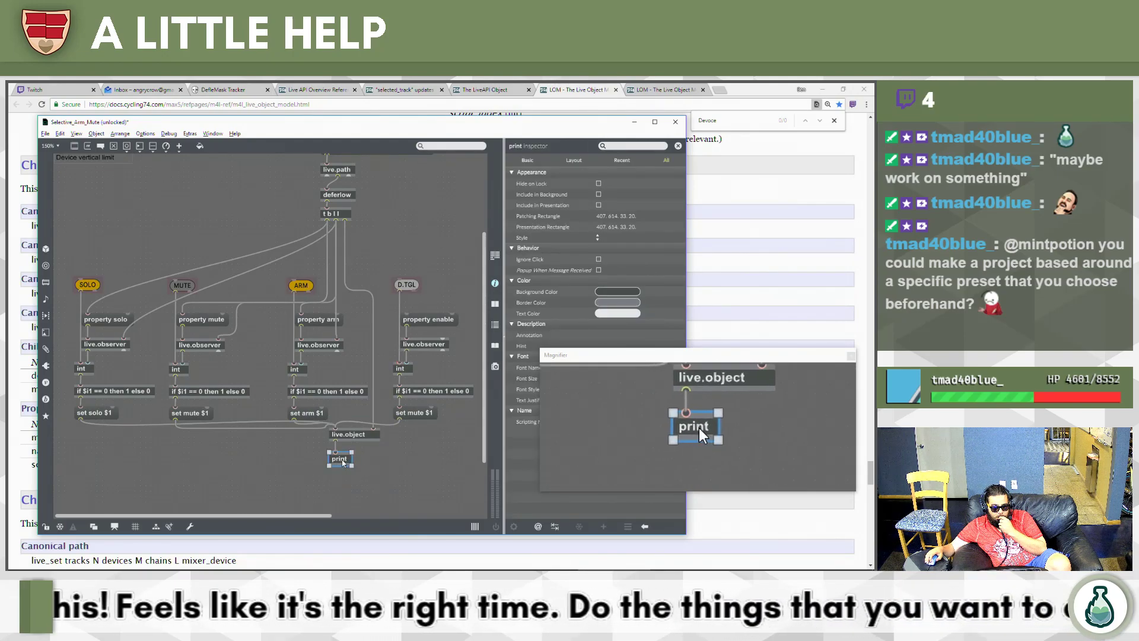
right_click(342, 462)
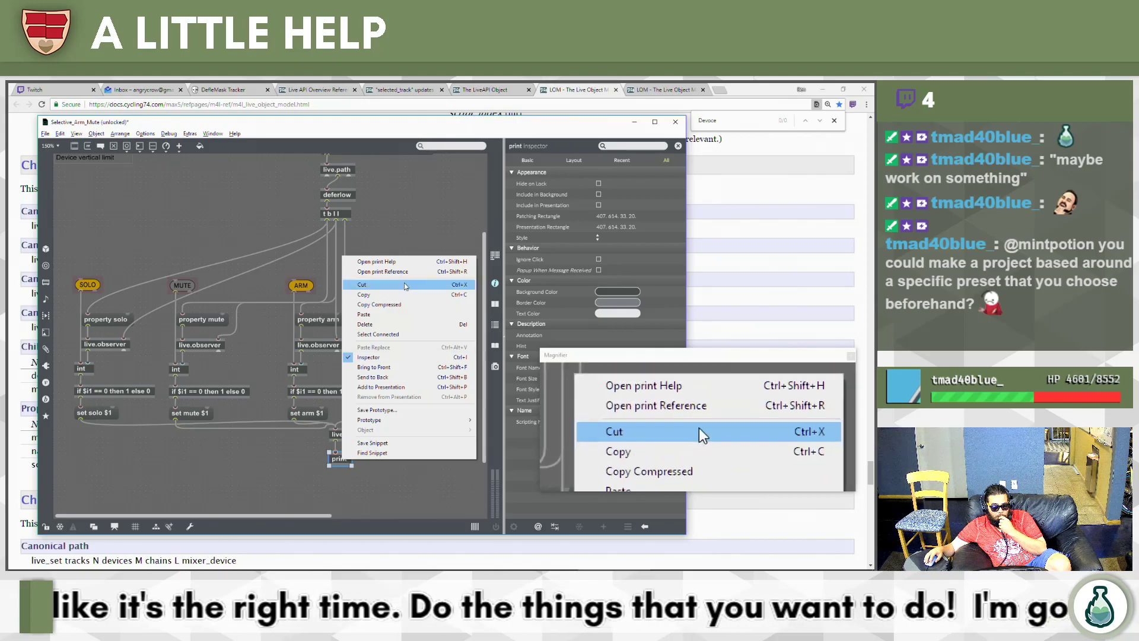
click(408, 277)
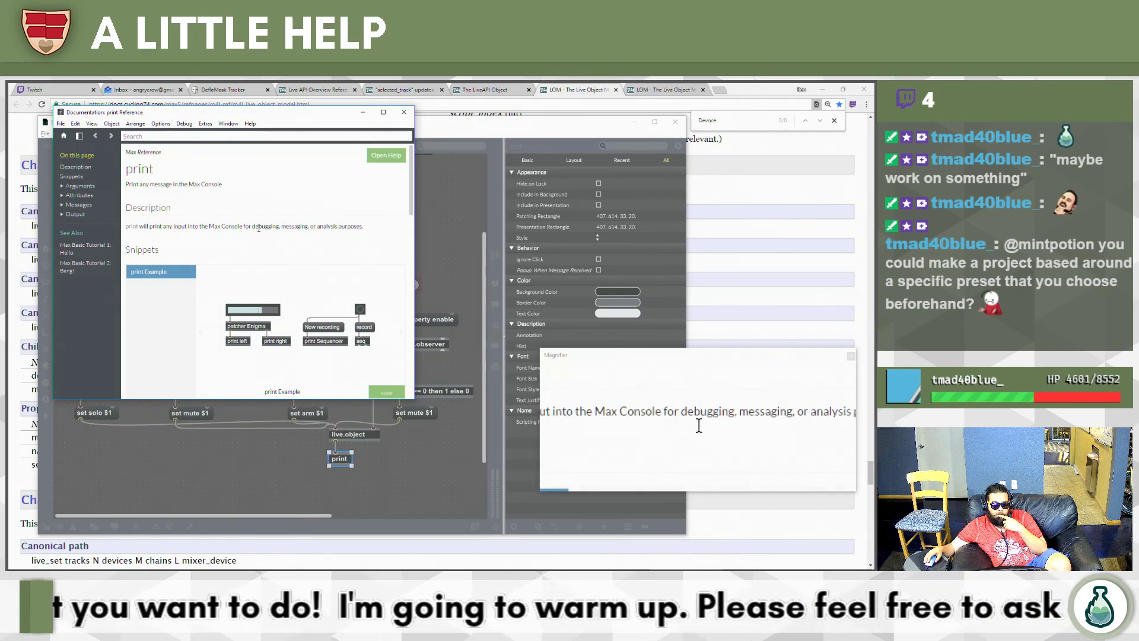
scroll(374, 338, down, 3)
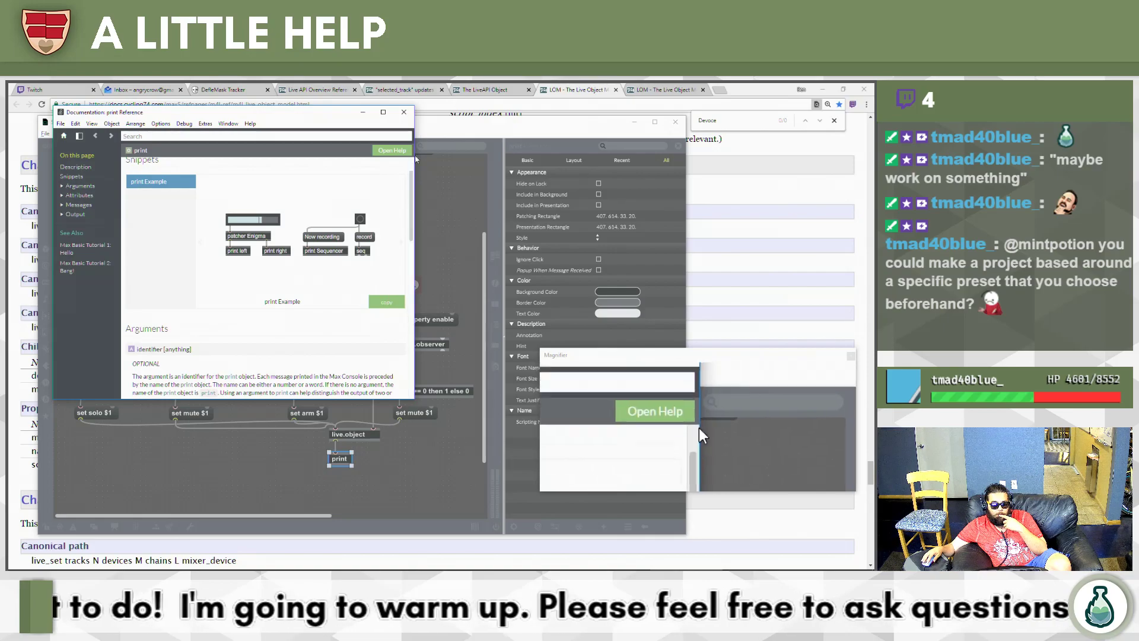
click(404, 113)
click(353, 232)
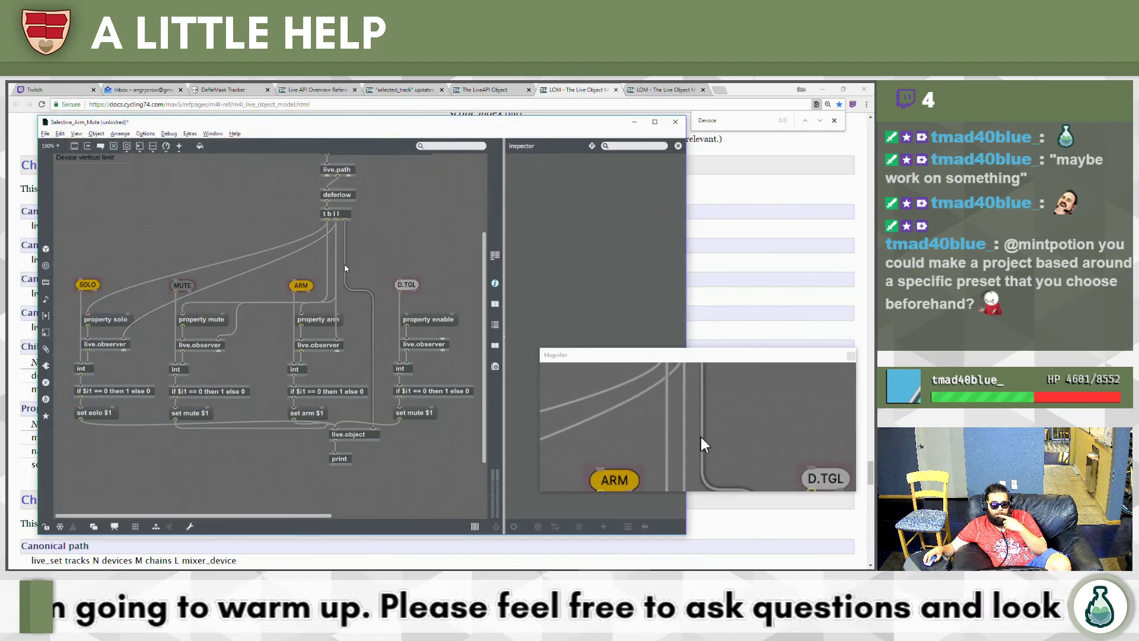
Move the D.TGL button up its chain to just below the level of the t b l l object.
scroll(354, 265, up, 2)
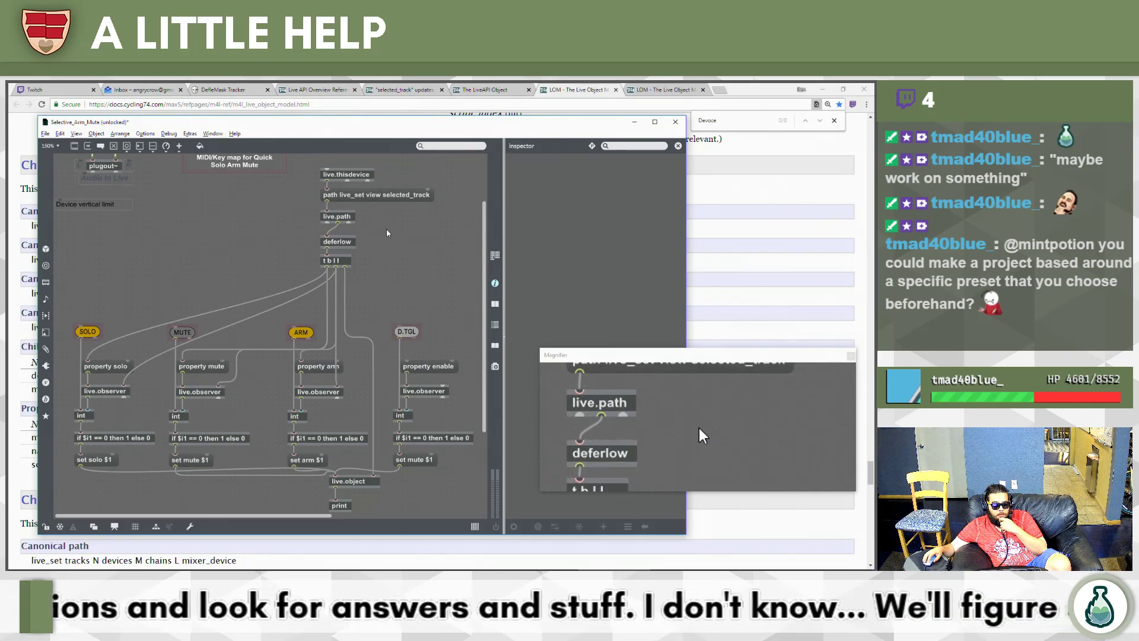
drag(406, 331, 407, 274)
scroll(422, 304, up, 3)
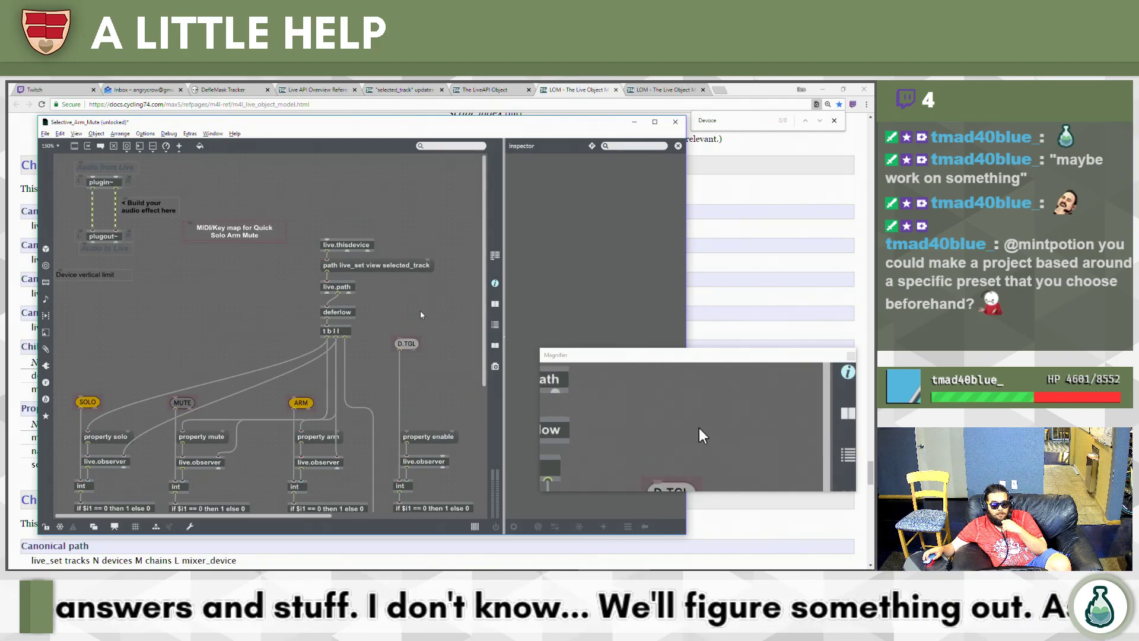
click(386, 266)
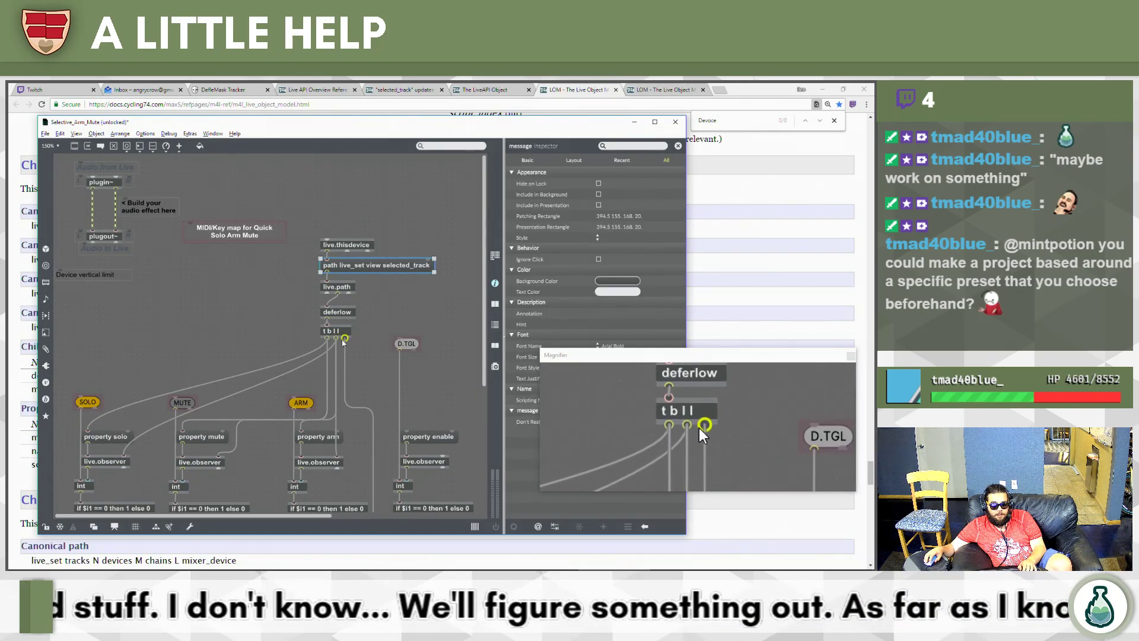
scroll(363, 372, down, 3)
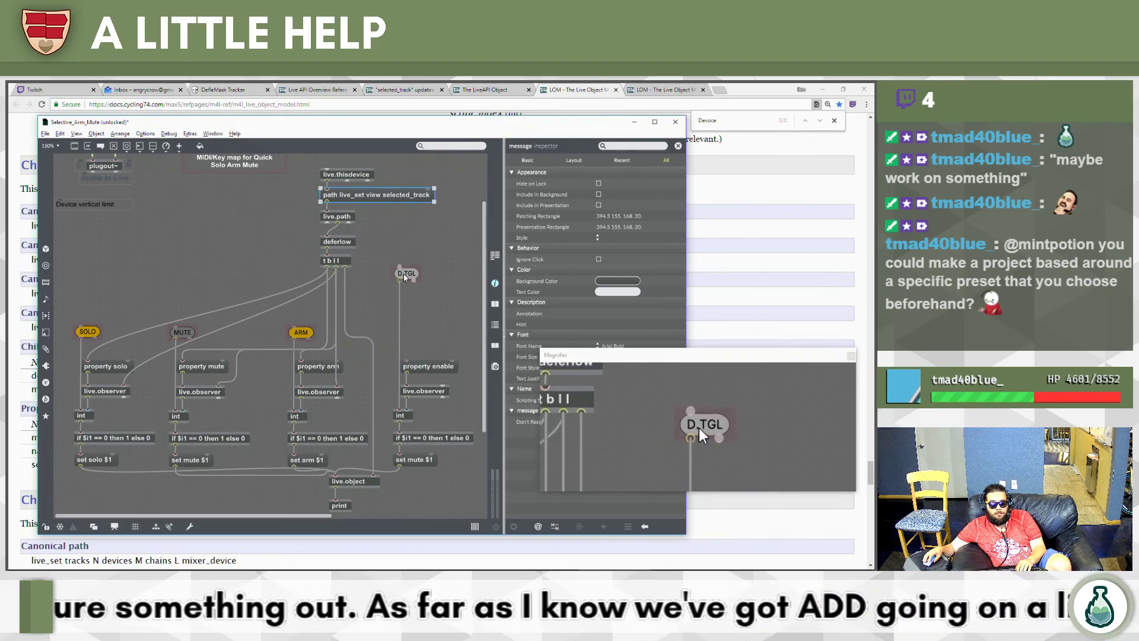
right_click(409, 248)
click(394, 245)
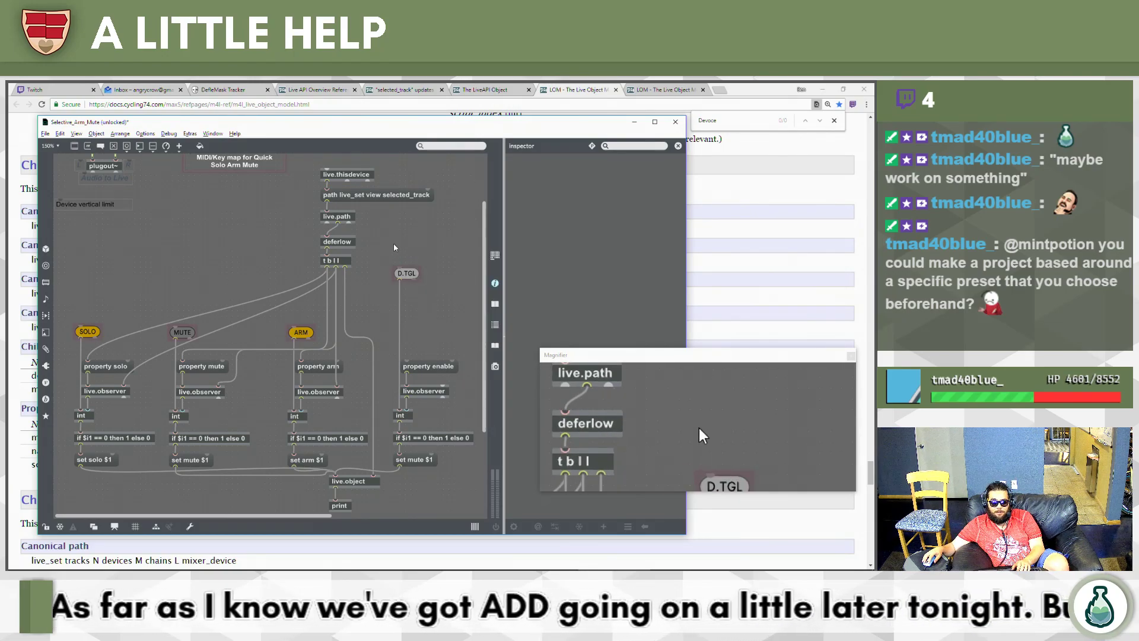
Compare the Chain and Device canonical paths in the Live Object Model page with the patch's path message, and return to the patcher.
key(alt+Tab)
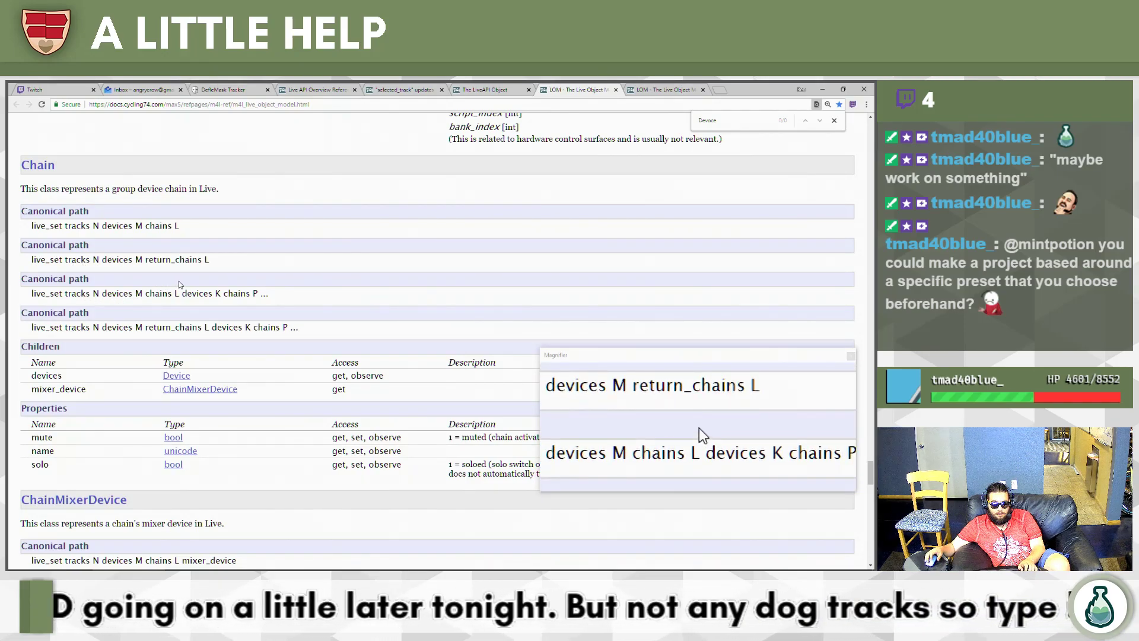
key(alt+Tab)
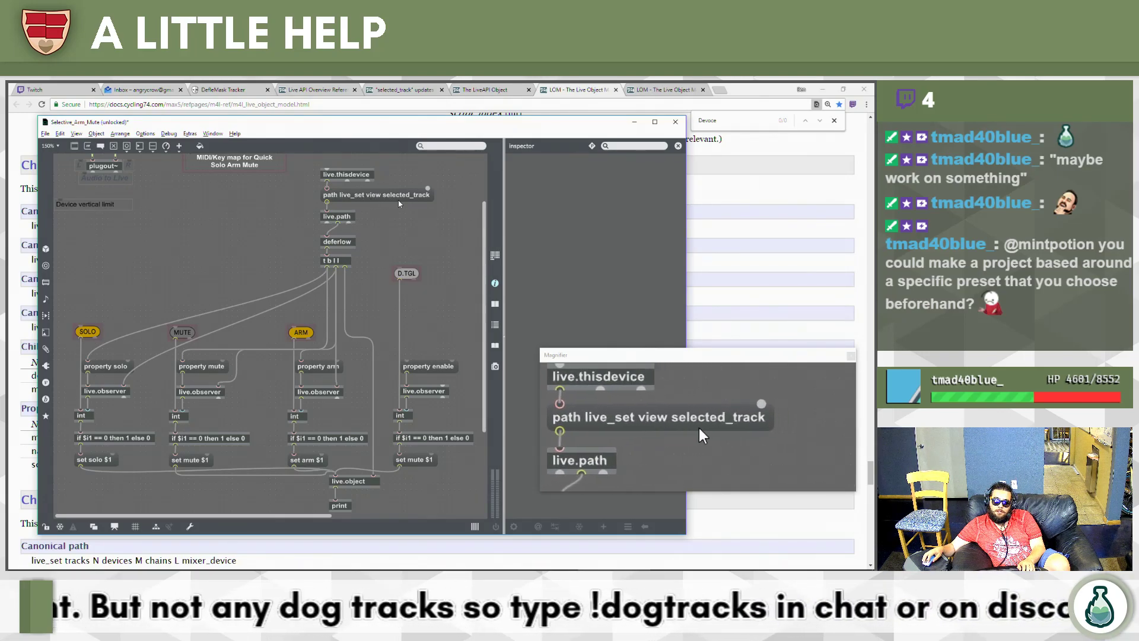
key(alt+Tab)
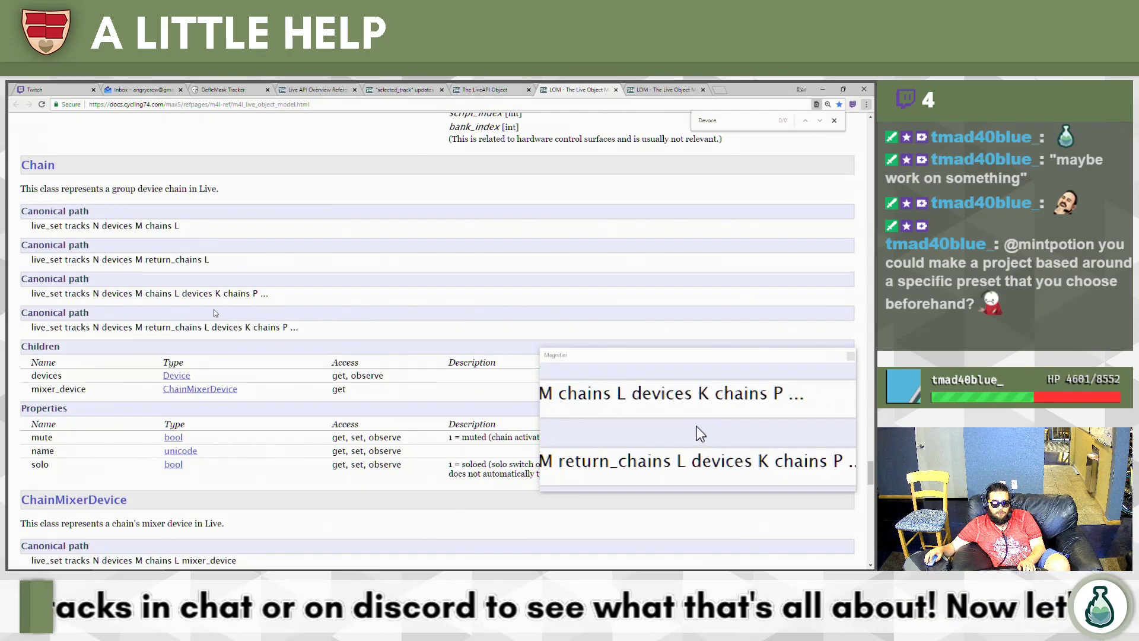
scroll(205, 260, up, 2)
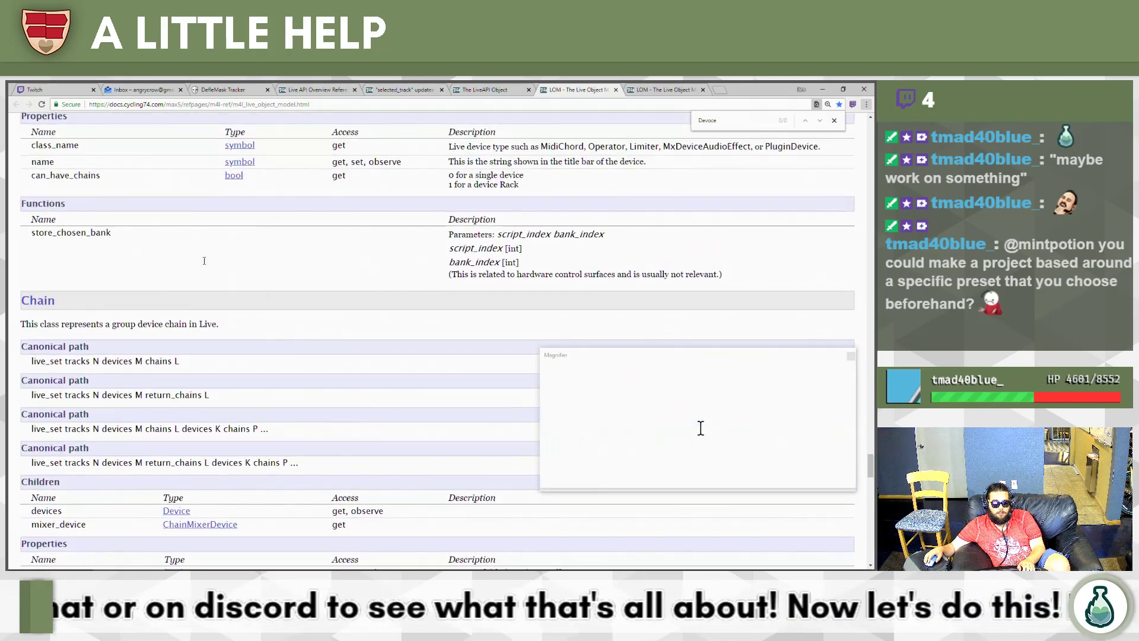
scroll(204, 261, up, 3)
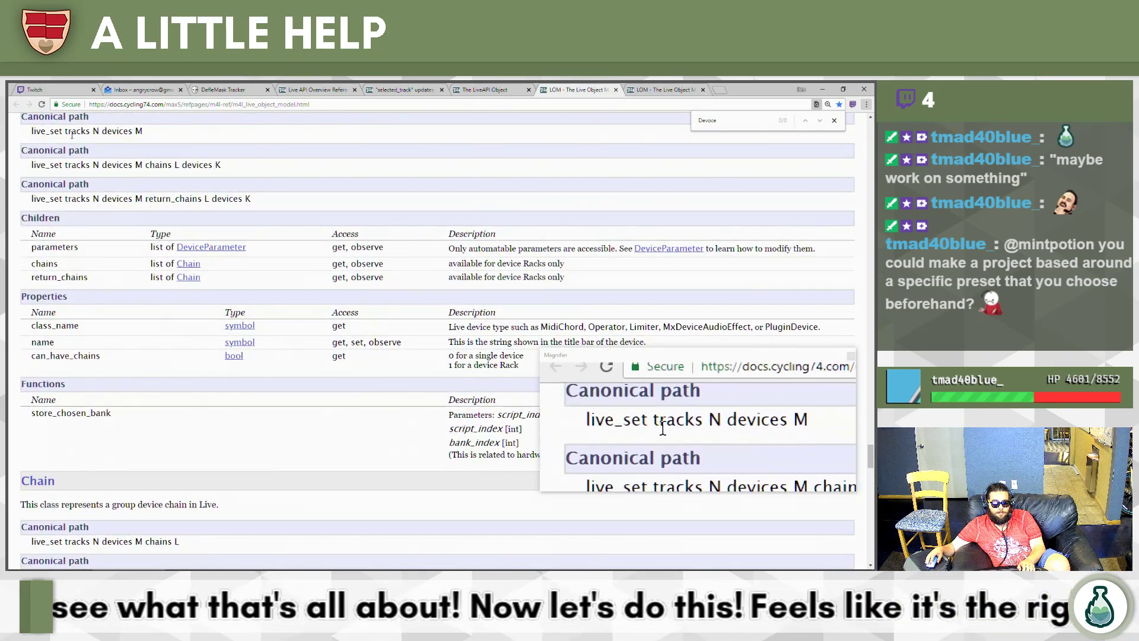
scroll(149, 140, up, 1)
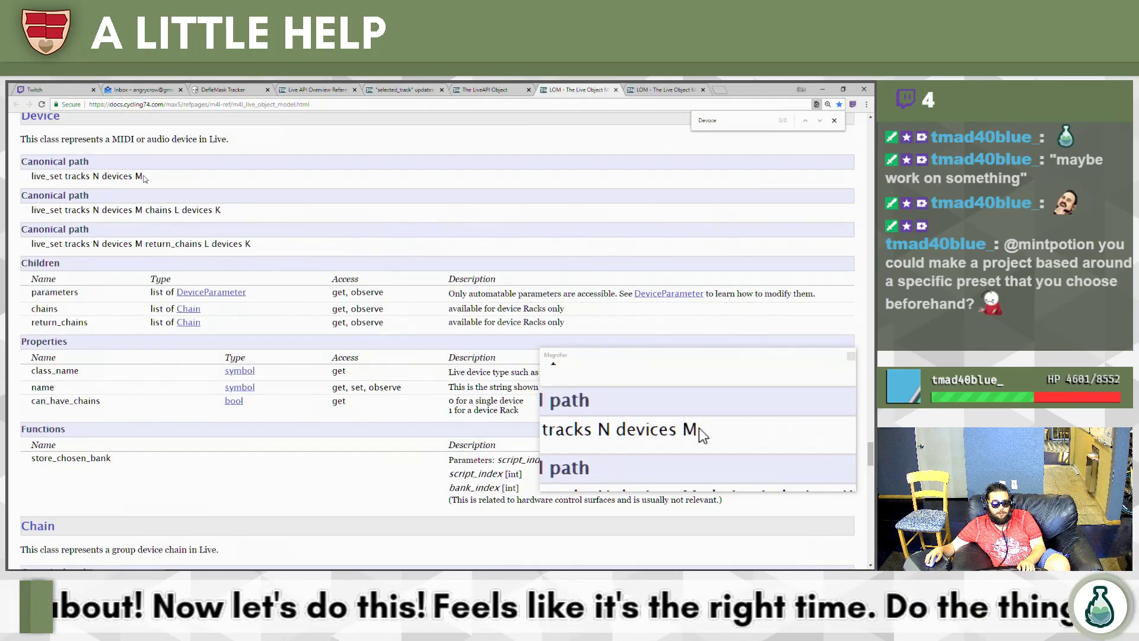
scroll(129, 261, up, 2)
drag(129, 286, 126, 276)
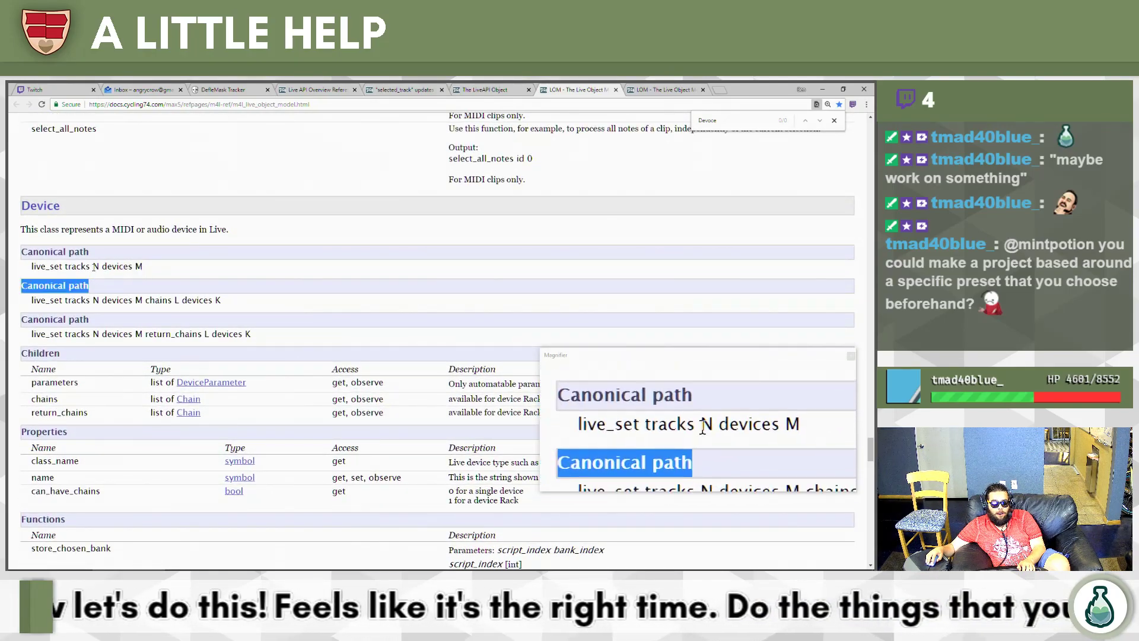
click(115, 264)
key(alt+Tab)
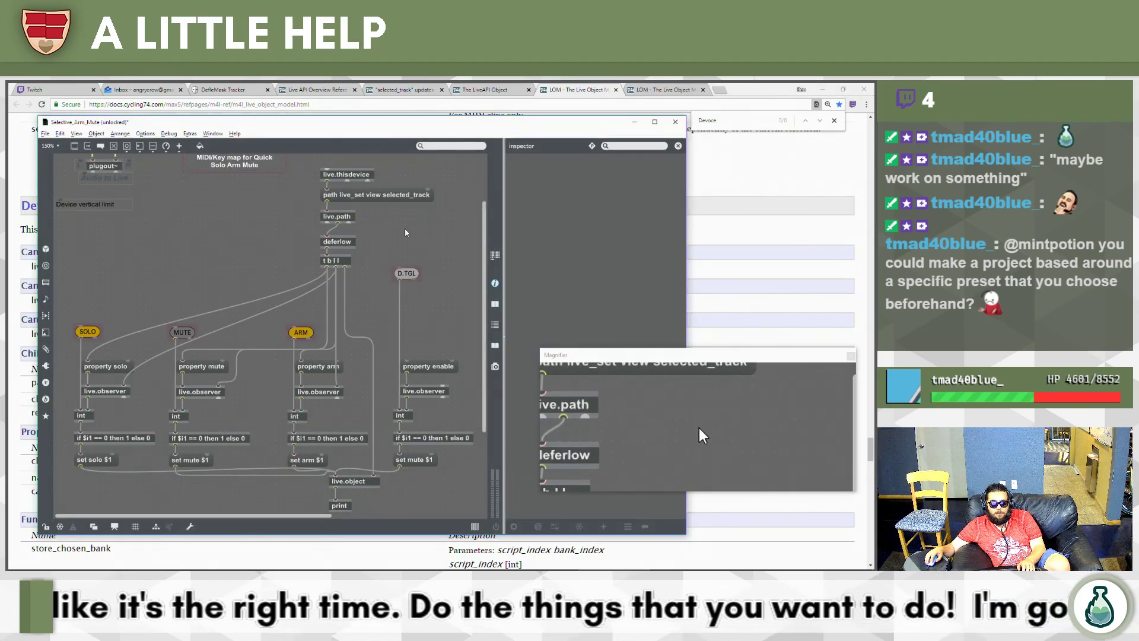
drag(316, 169, 412, 222)
key(ctrl+d)
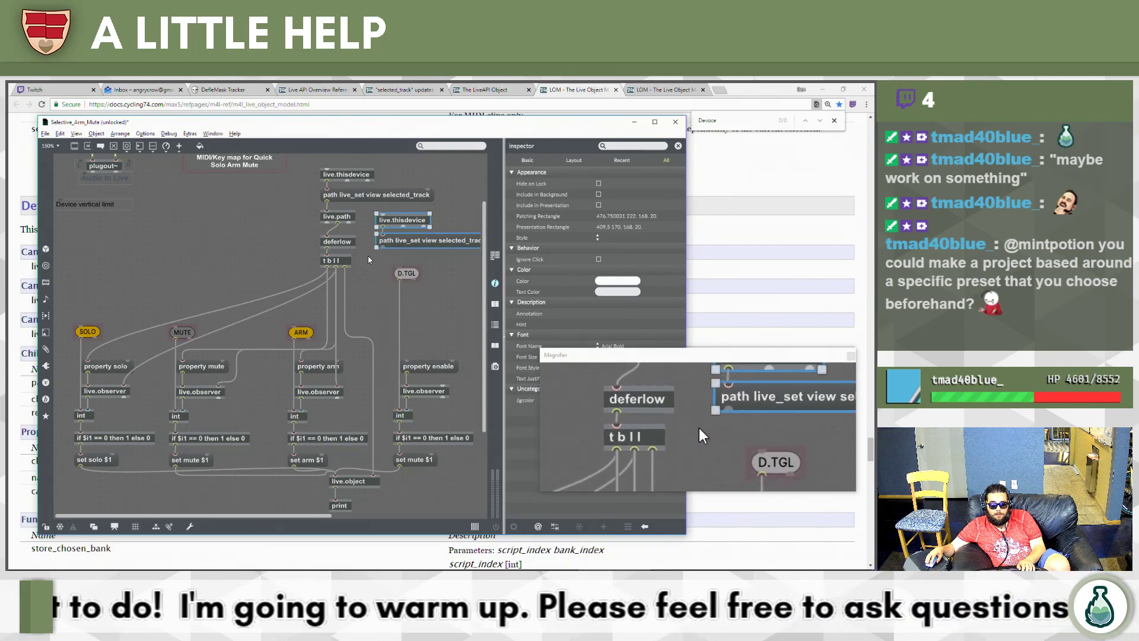
drag(356, 262, 344, 243)
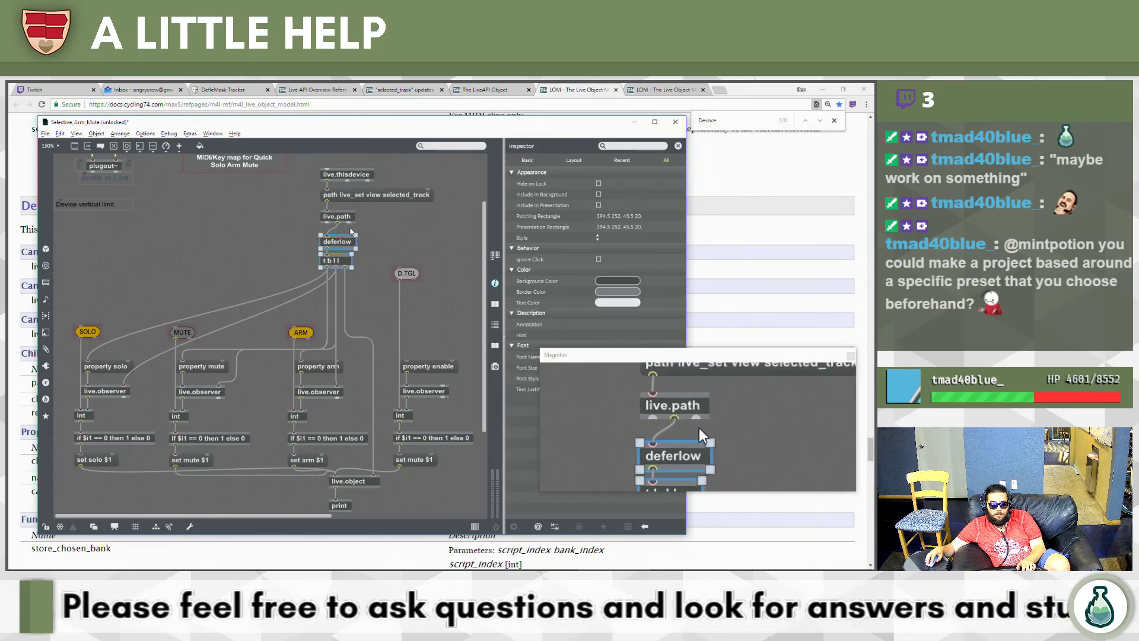
Move the chain from live.thisdevice to t b l l to the left and place a copy of it beside the D.TGL button.
drag(315, 169, 342, 266)
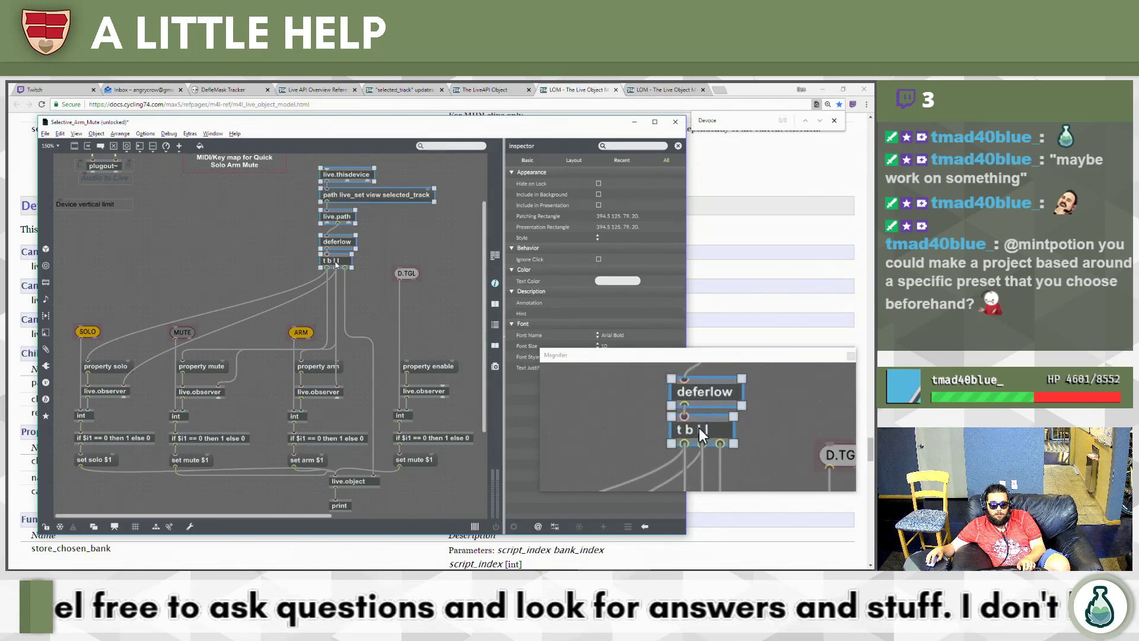
drag(332, 193, 219, 222)
key(ctrl+v)
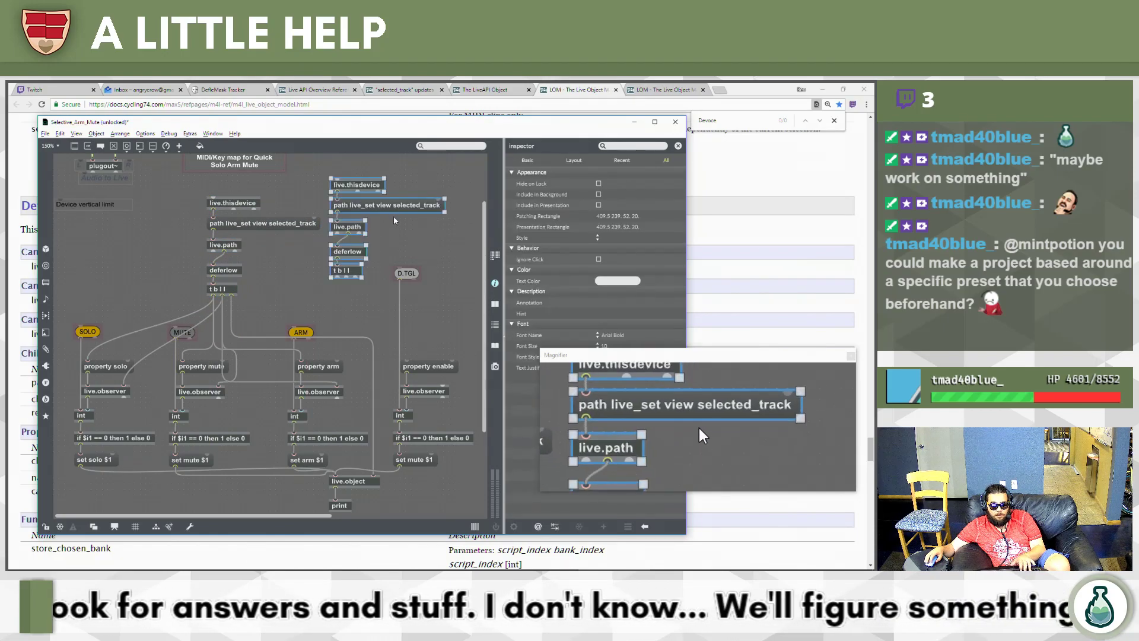
drag(356, 204, 378, 227)
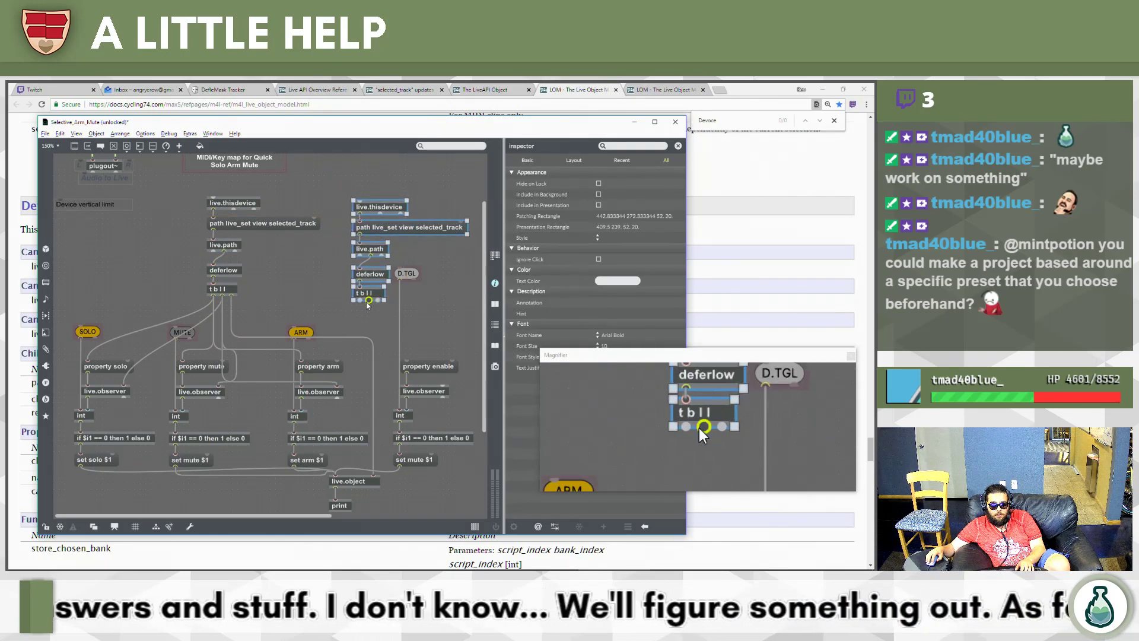
Change the copied chain's path message to "path live_set view selected_device".
double_click(426, 231)
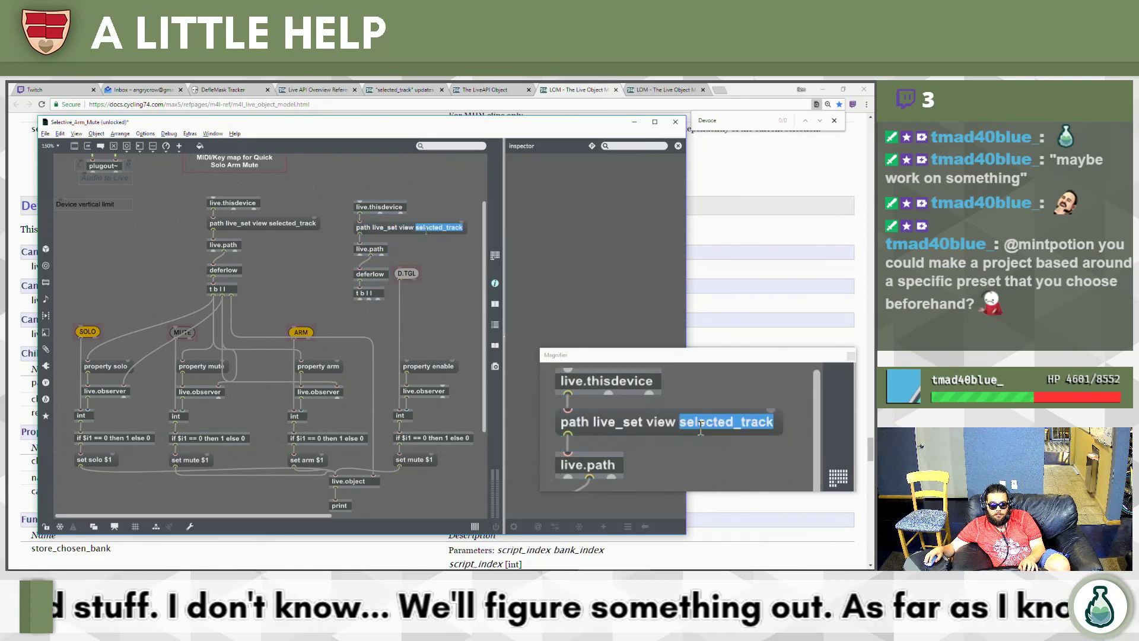
key(alt+Tab)
key(alt+Tab)
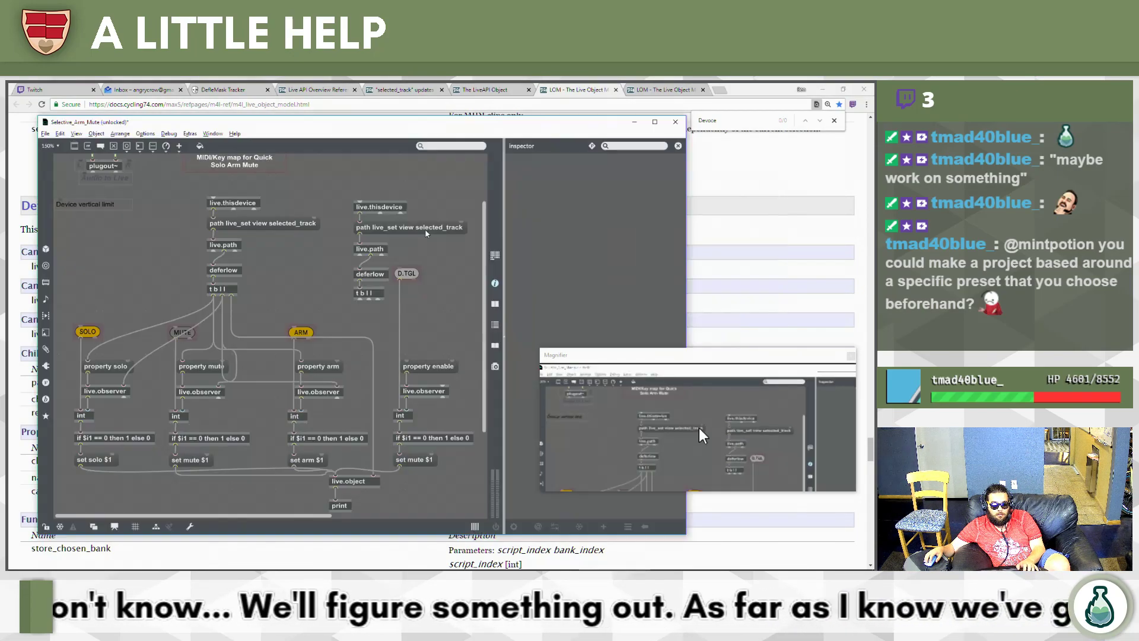
click(424, 229)
click(424, 229)
click(414, 229)
drag(415, 229, 455, 229)
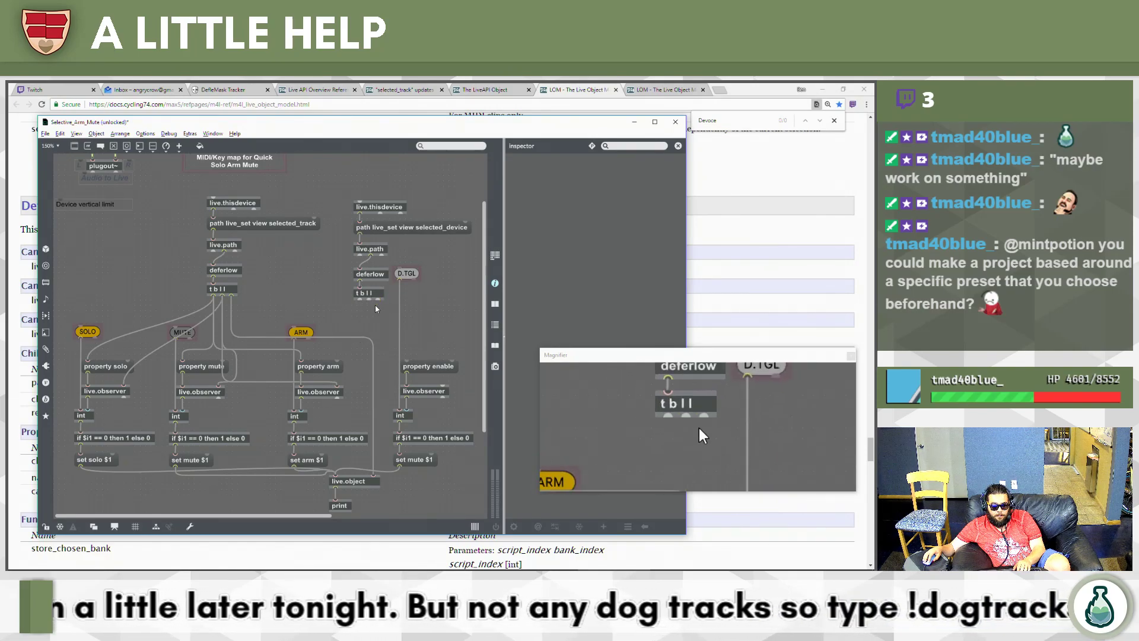
Connect the copied t b l l object's outlets to live.object's id inlet and to the D.TGL chain's live.observer and property enable.
drag(378, 298, 374, 476)
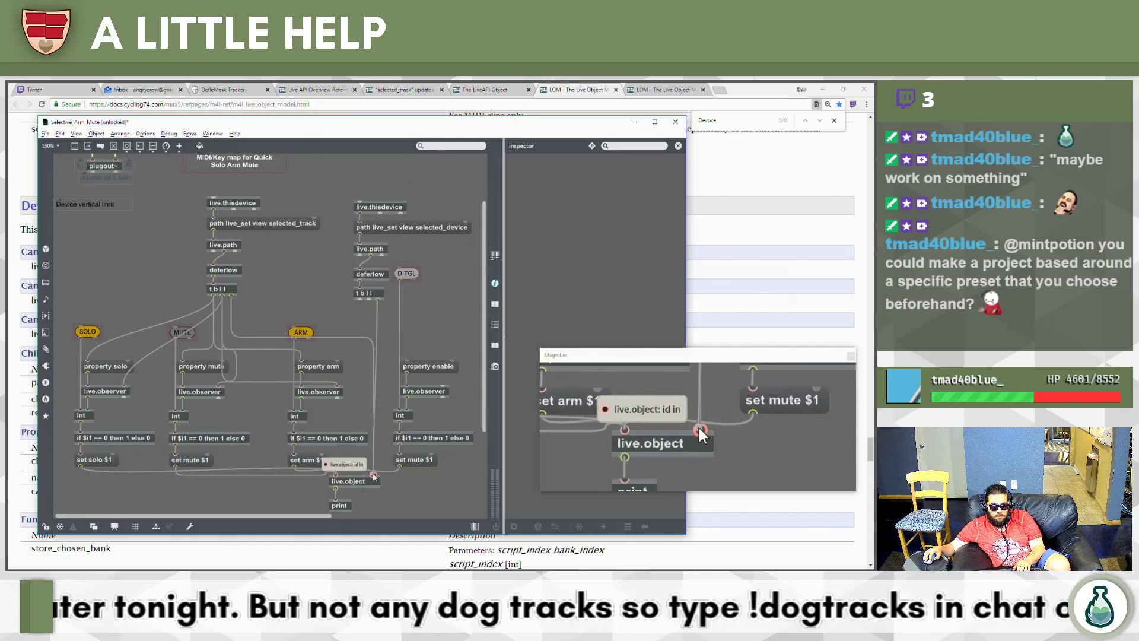
click(373, 473)
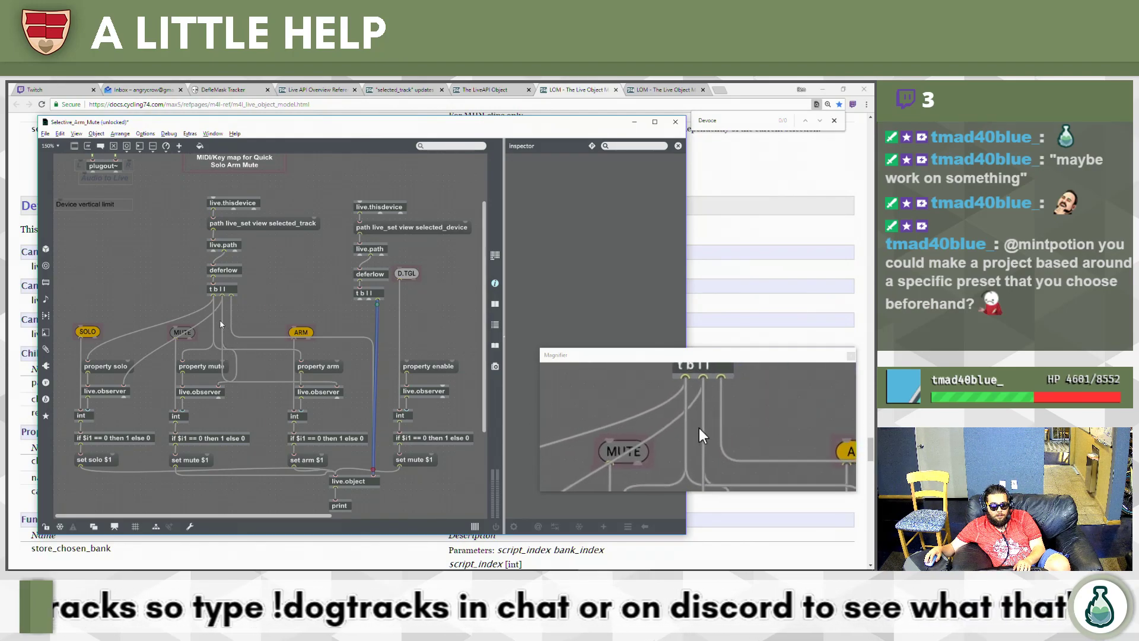
drag(369, 301, 445, 388)
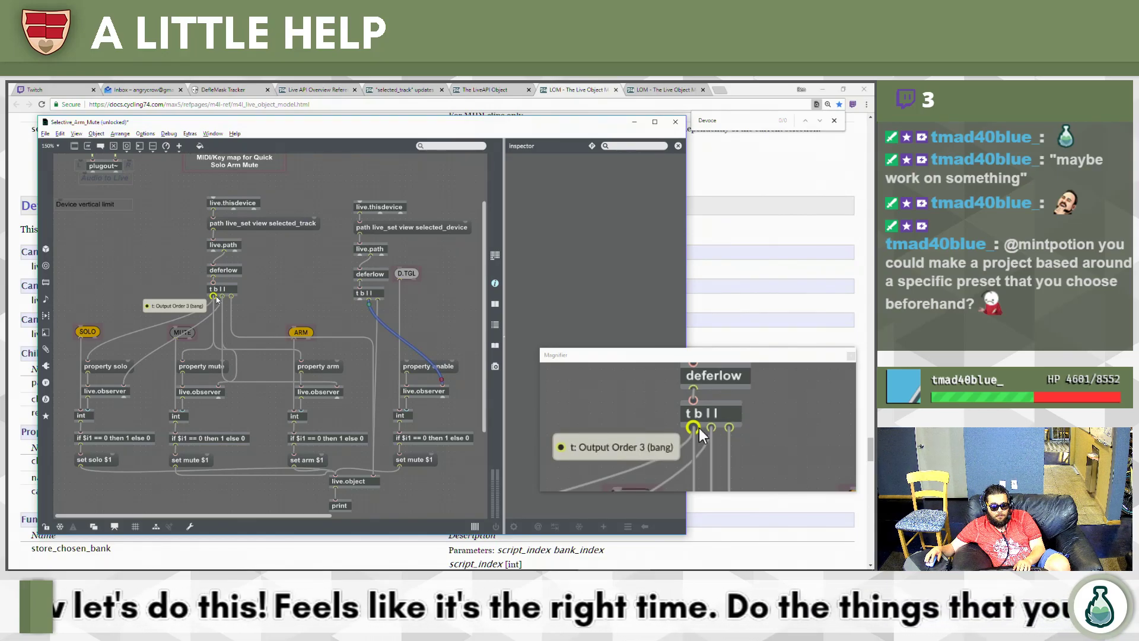
drag(215, 298, 416, 367)
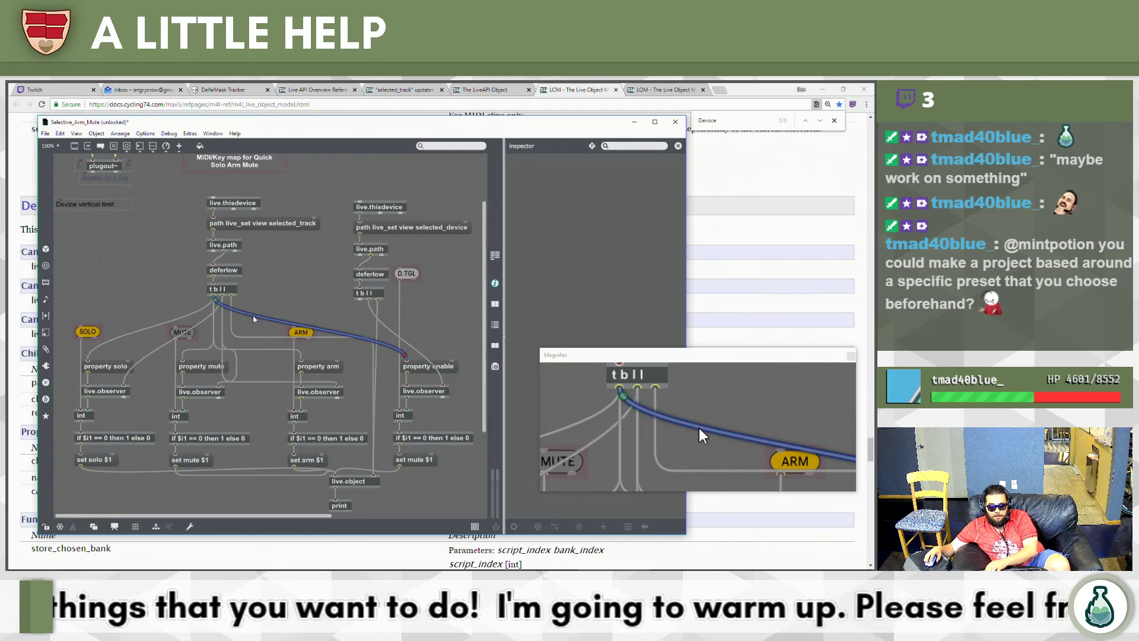
key(Delete)
drag(361, 301, 405, 356)
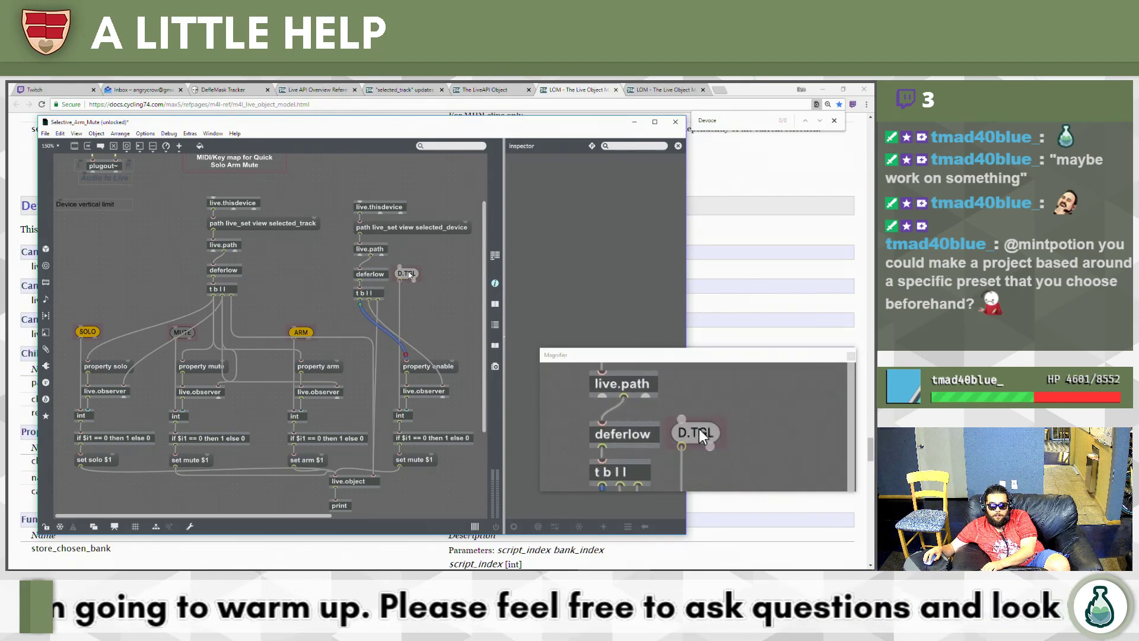
Move the D.TGL button down to just below the copied t b l l object's level and save the device.
drag(406, 273, 403, 306)
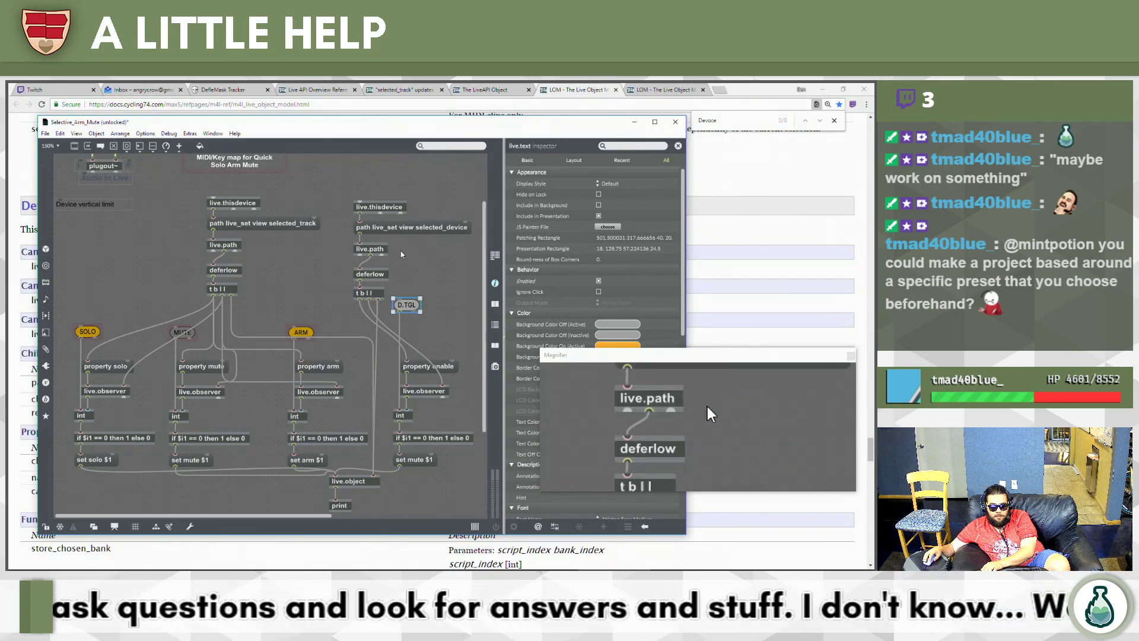
click(436, 228)
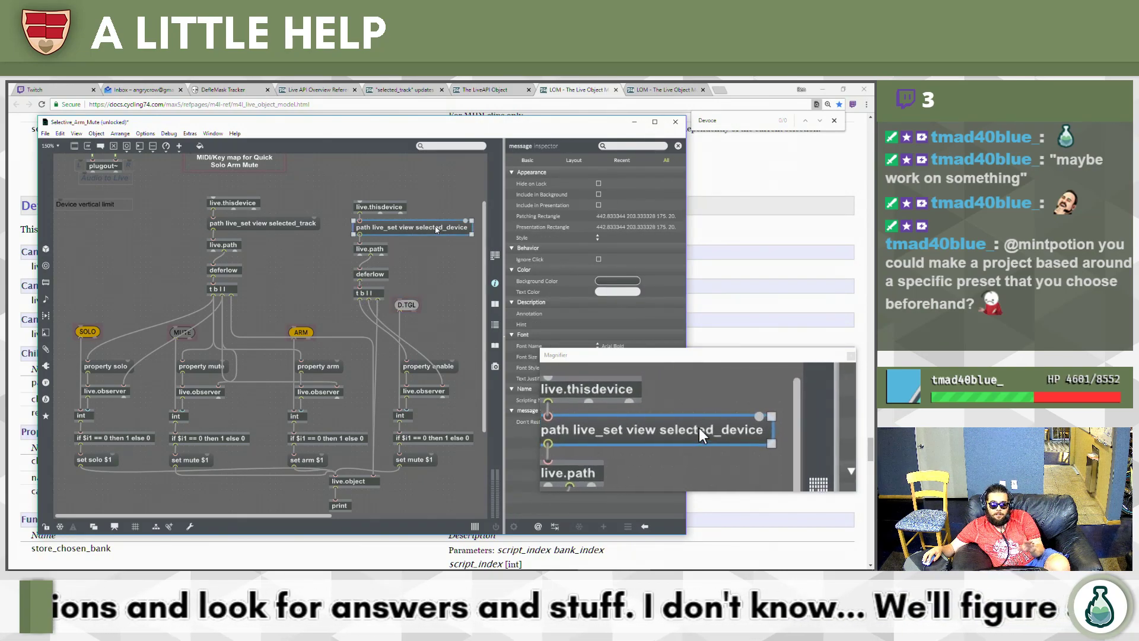
click(411, 295)
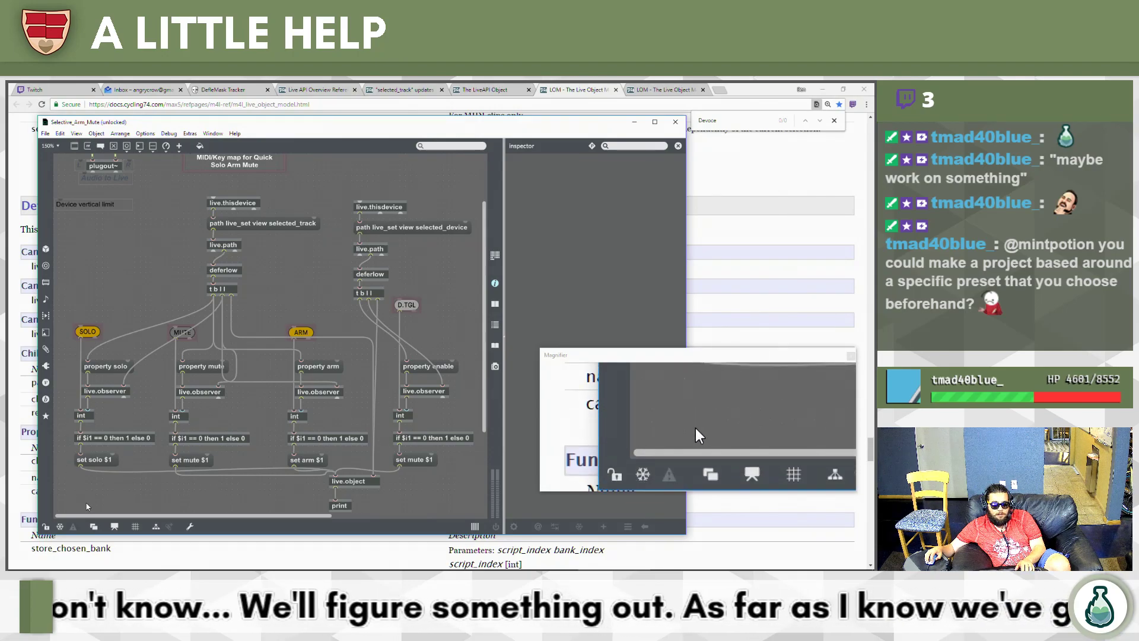
Switch the patcher to presentation mode.
click(115, 526)
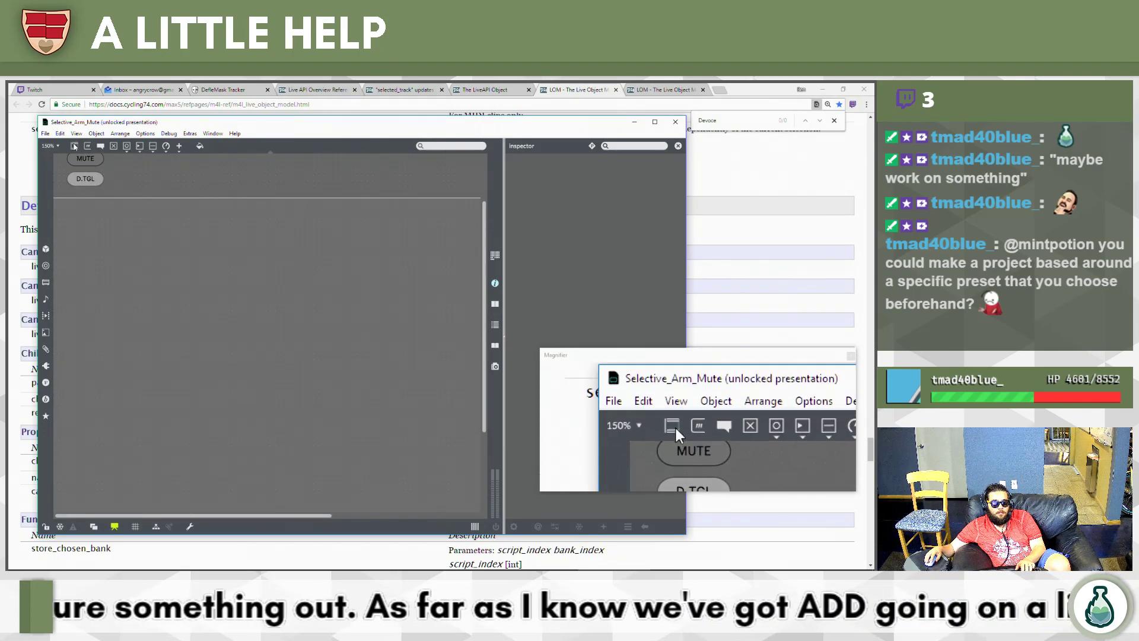
Switch to Ableton Live, show the Master track's devices and close the Selective Arm Mute device's Max editor.
click(52, 525)
key(alt+Tab)
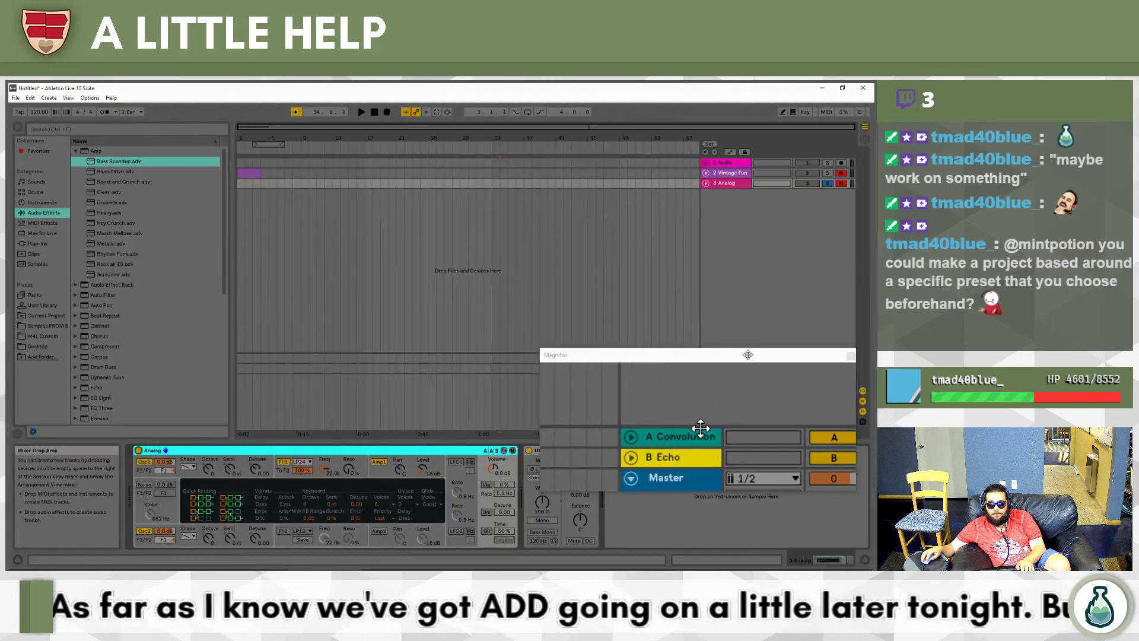
drag(759, 360, 534, 219)
click(726, 413)
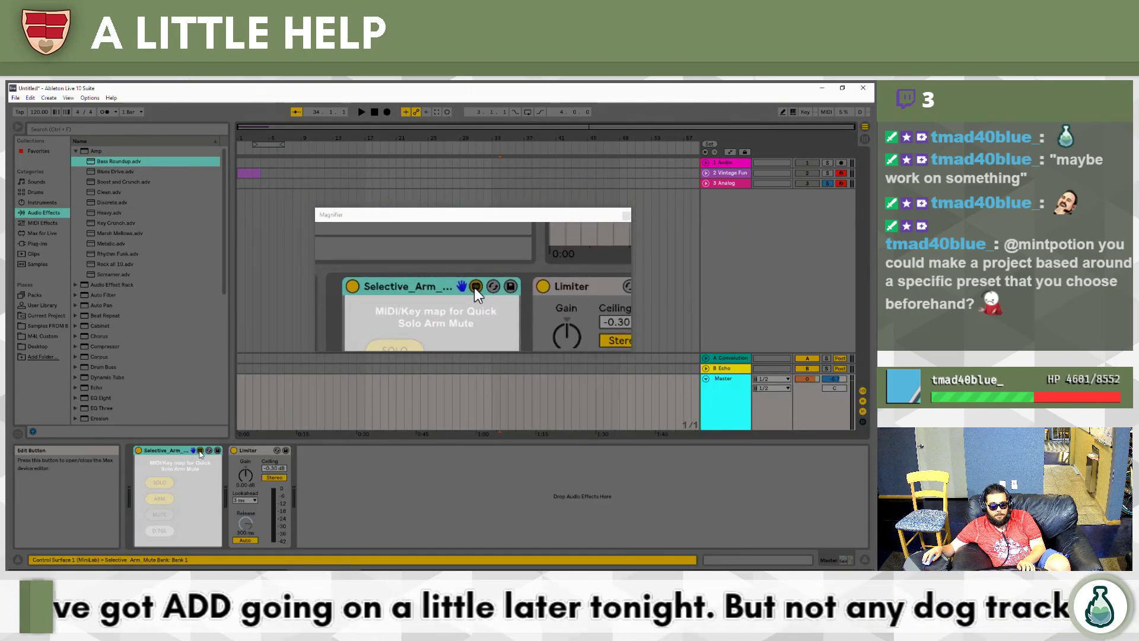
click(200, 452)
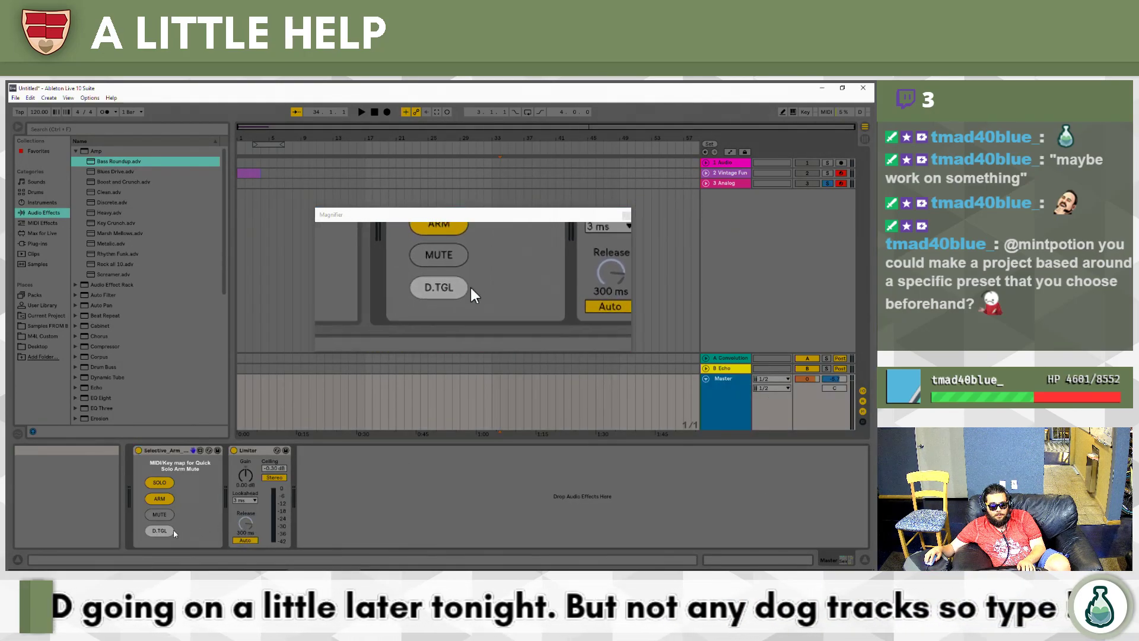
Test the D.TGL and ARM buttons on the Selective Arm Mute device, selecting the device itself as the toggle target.
right_click(164, 532)
key(Escape)
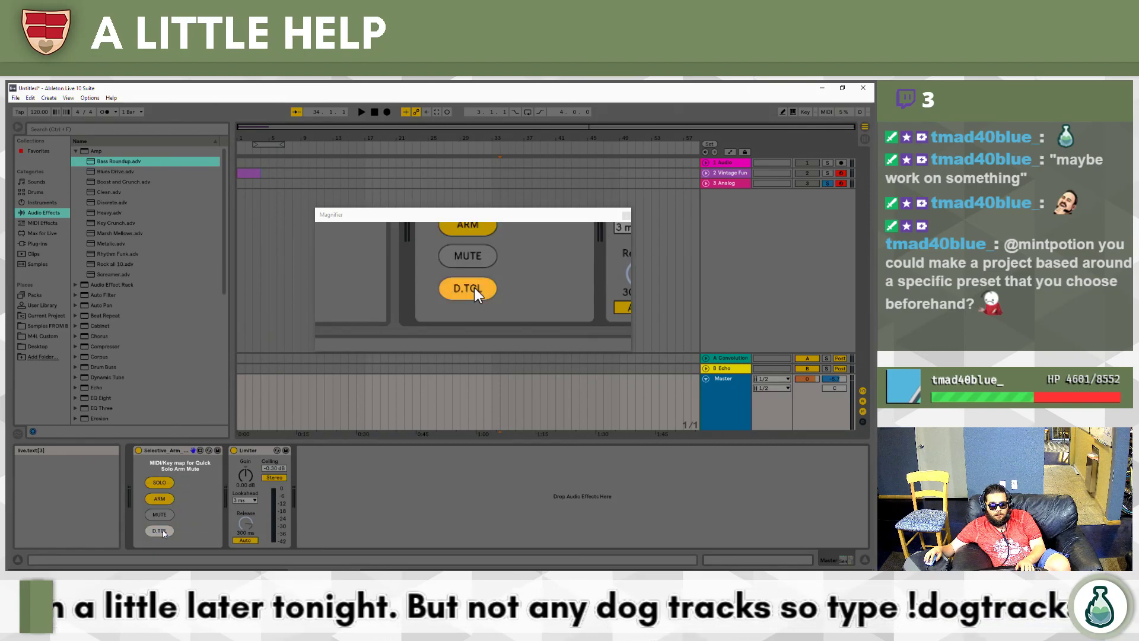
click(169, 451)
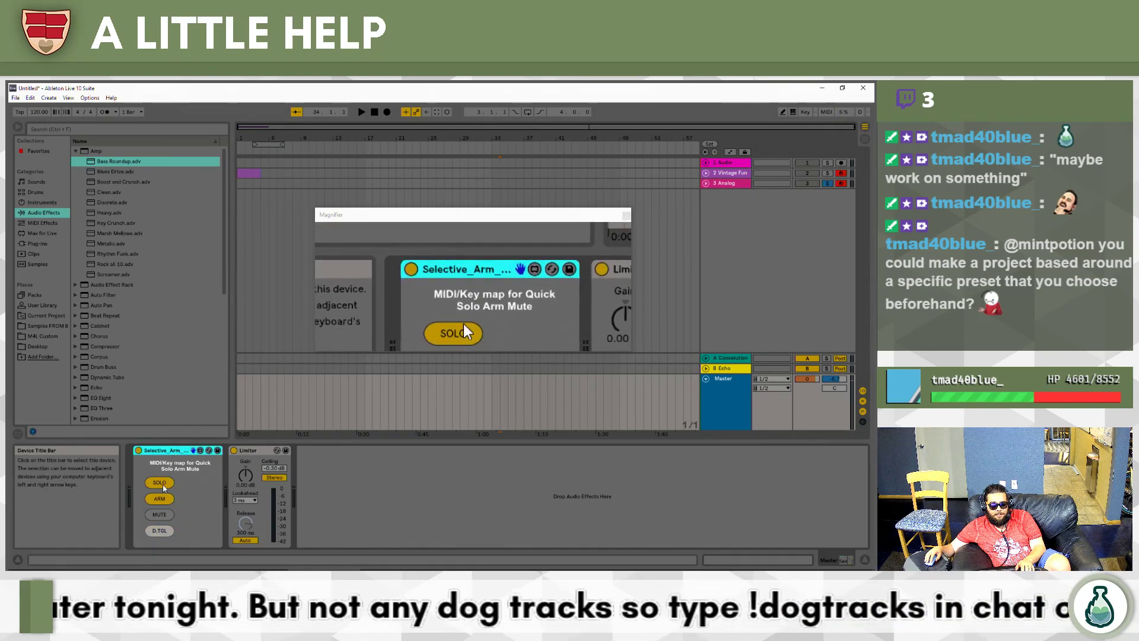
click(160, 532)
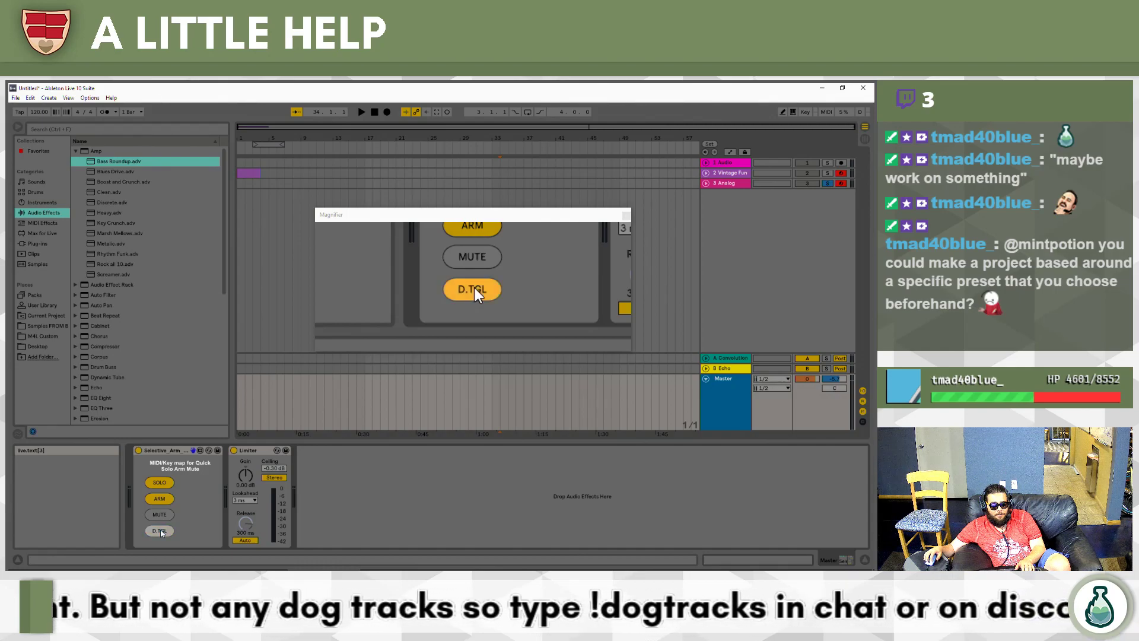
click(161, 499)
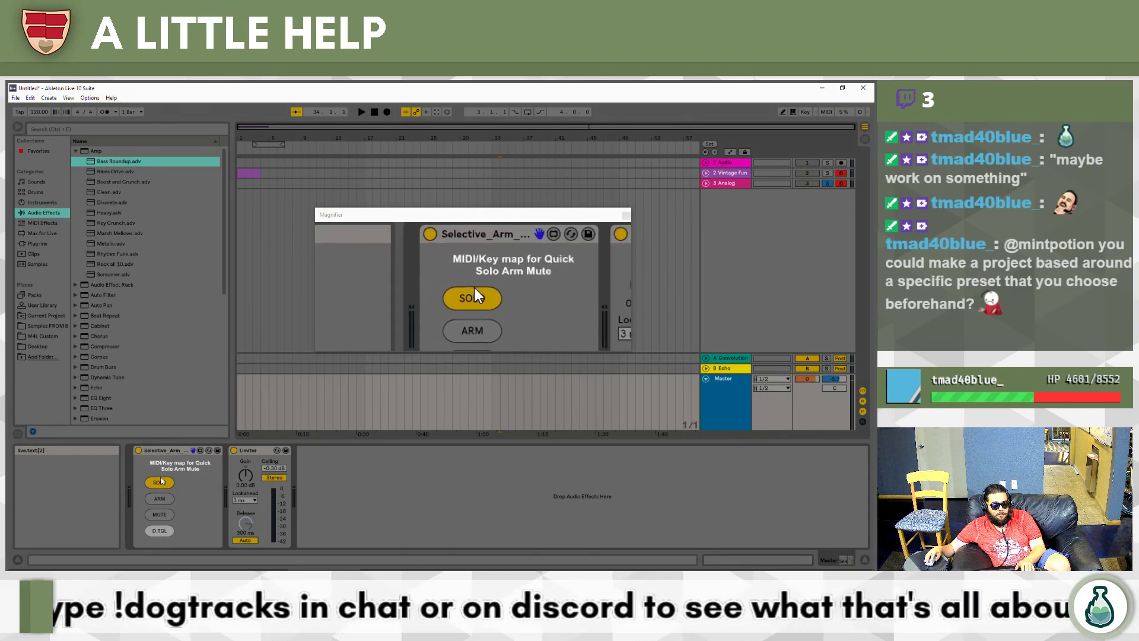
click(160, 532)
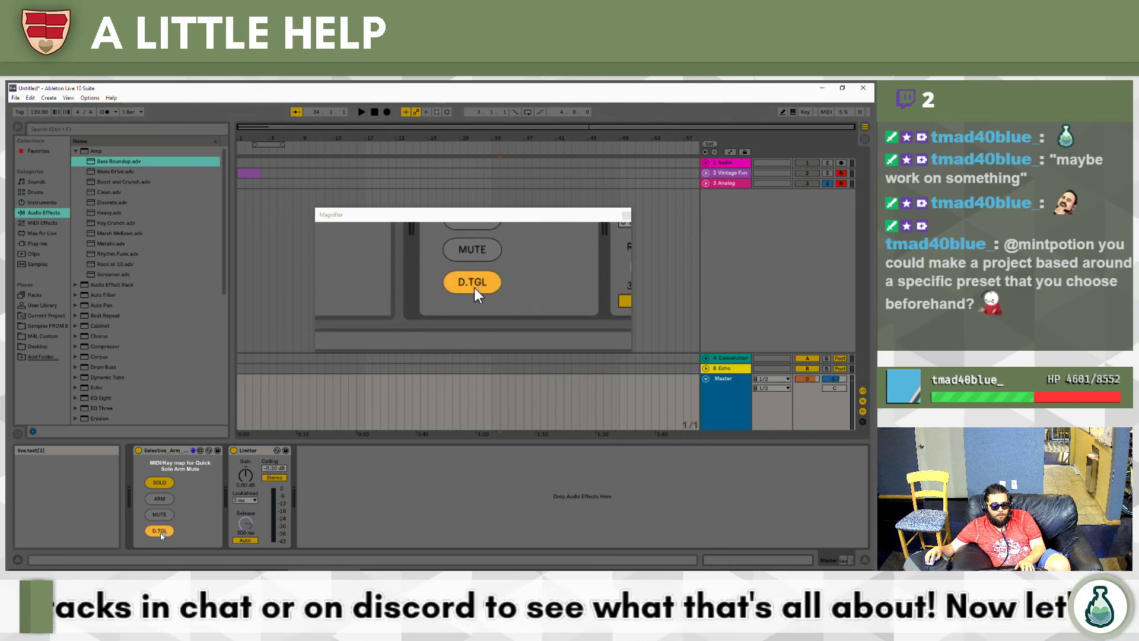
Key-map the D.TGL button to uppercase D, select the Limiter and leave key mapping mode.
right_click(161, 535)
click(167, 519)
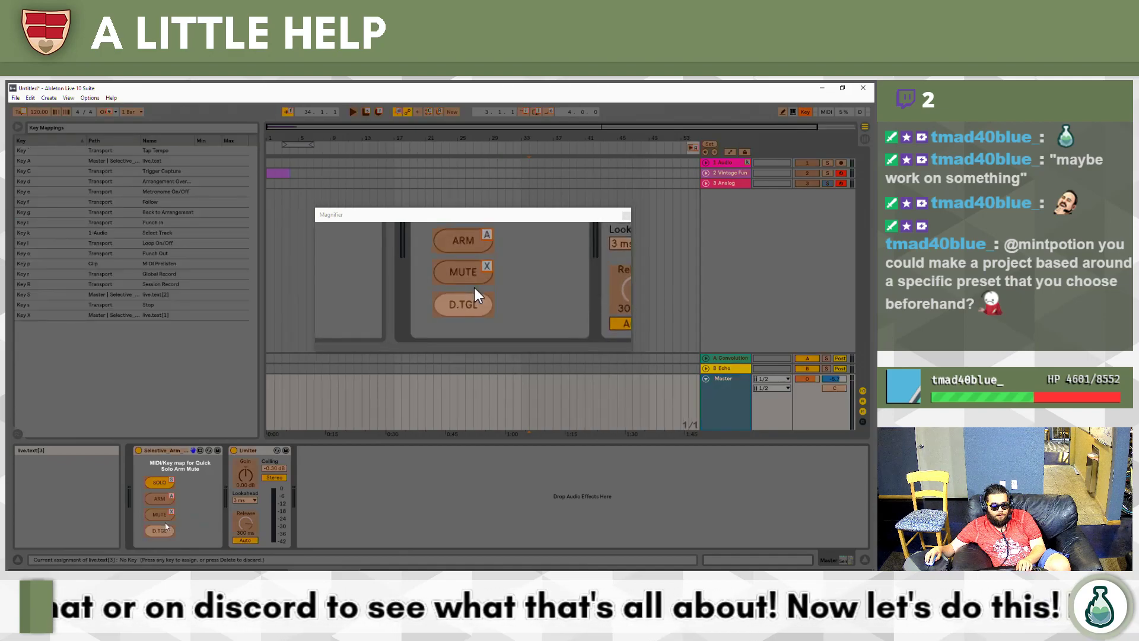
click(168, 531)
key(shift+d)
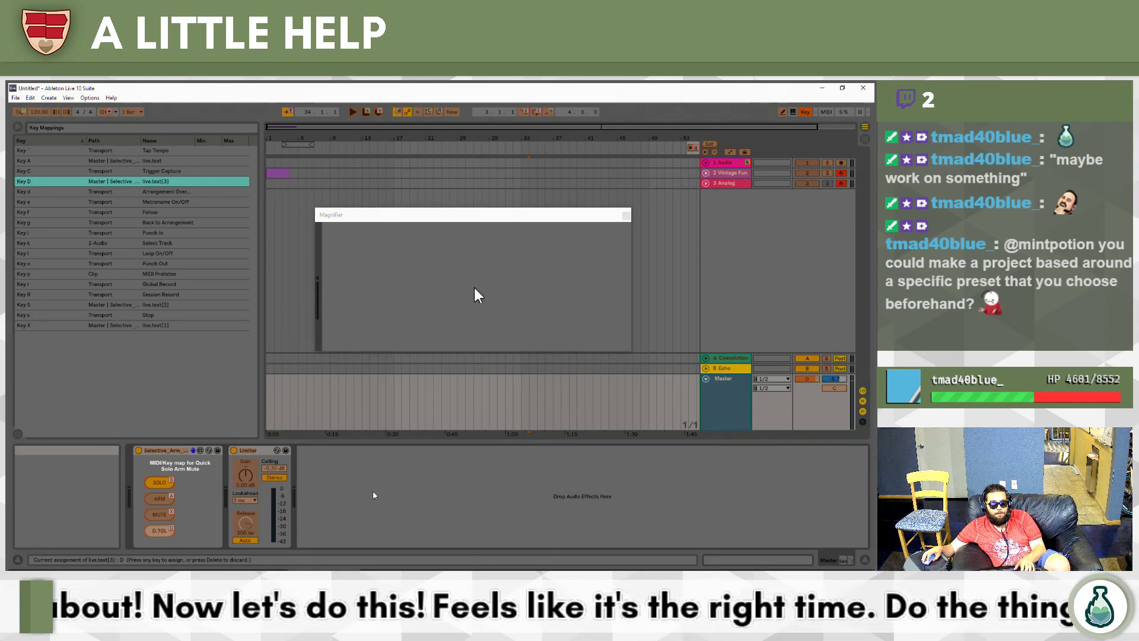
click(293, 473)
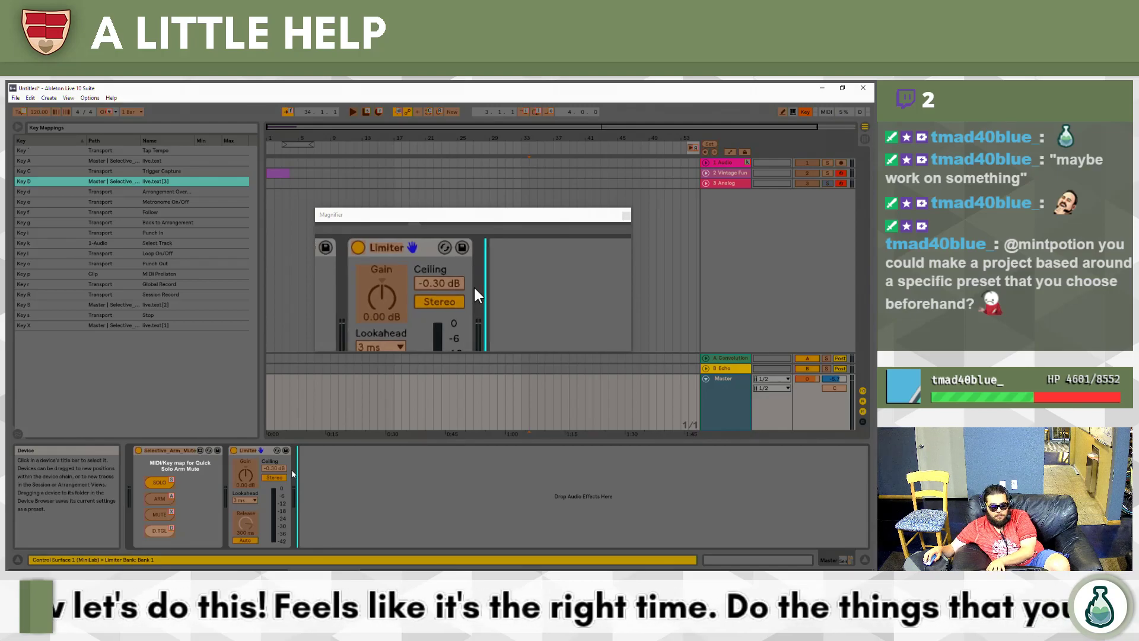
key(ctrl+k)
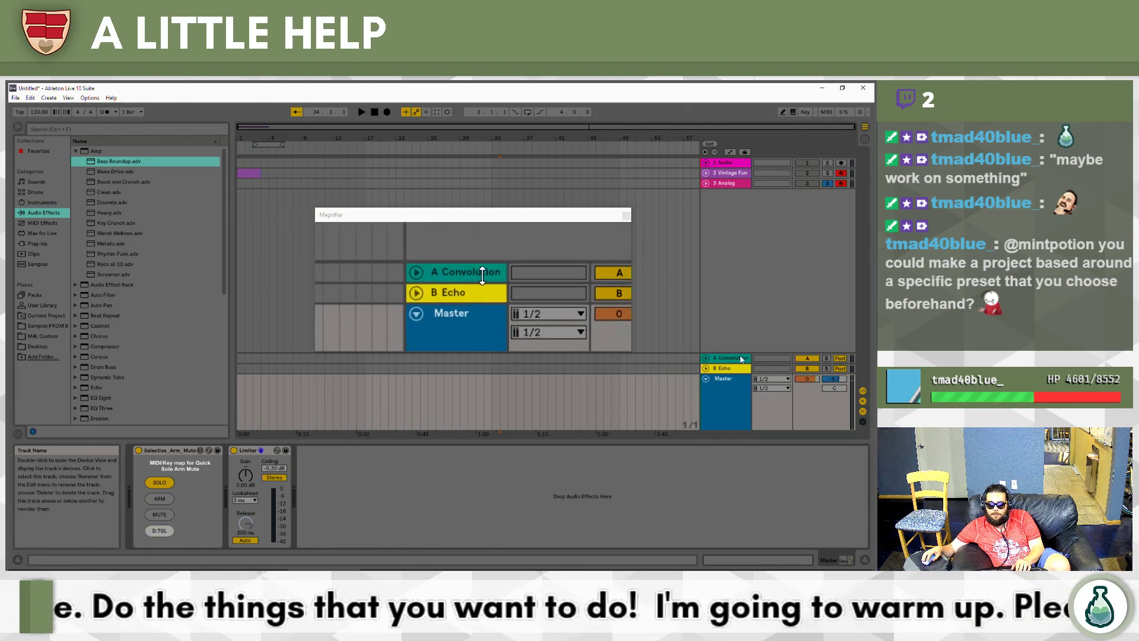
Select the Drum Buss device on the Vintage Funky track.
click(729, 173)
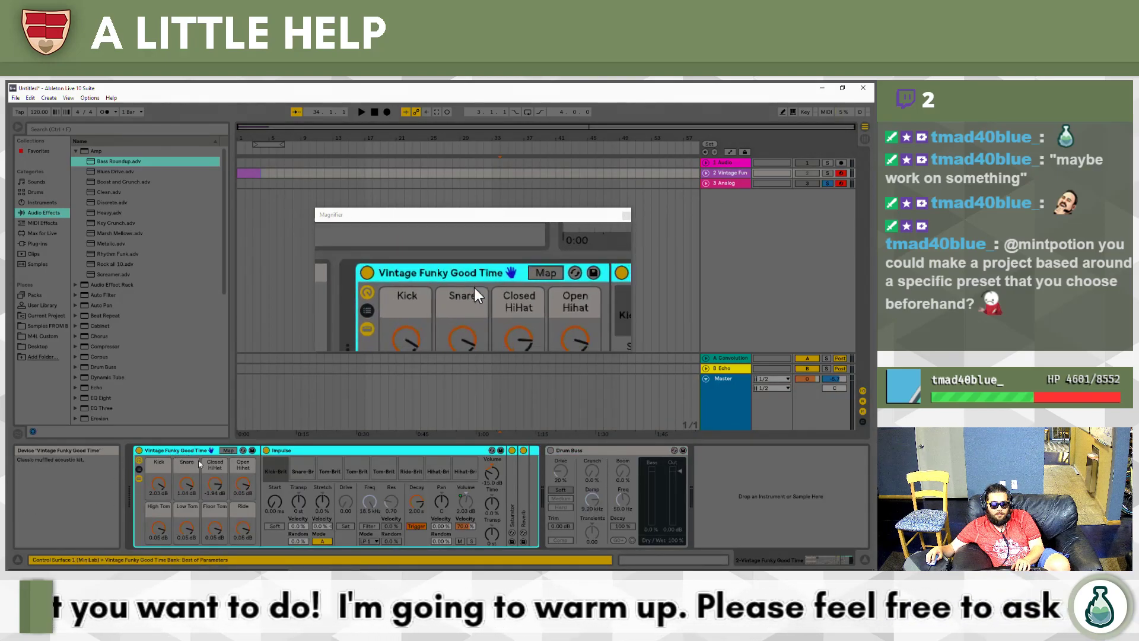
click(640, 451)
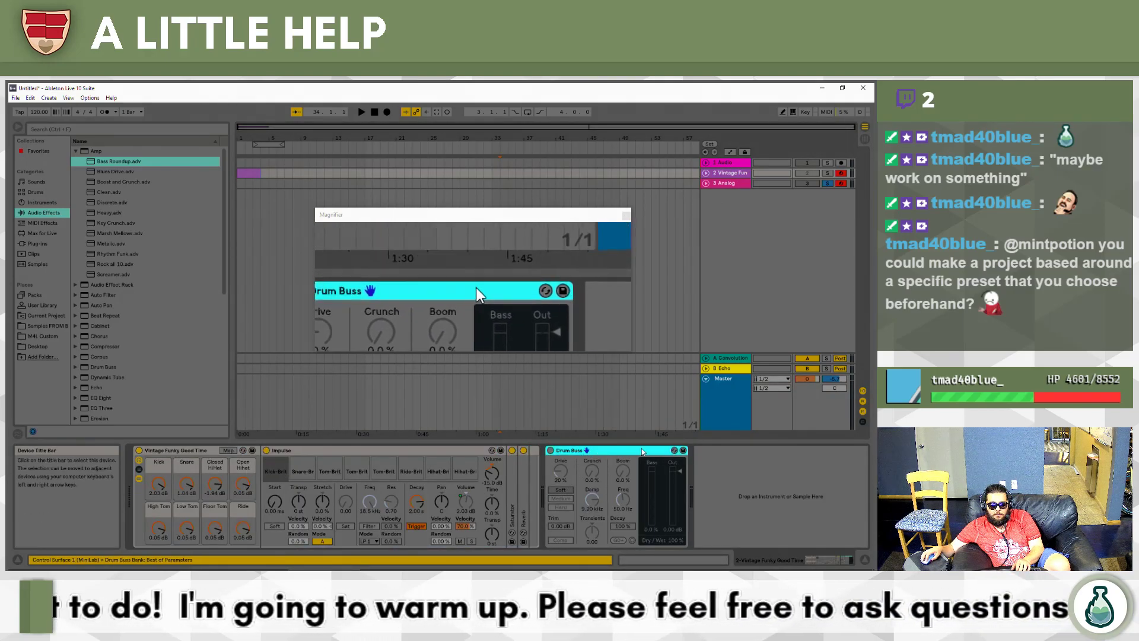
Switch to the Live Object Model reference in the browser and close the page search.
key(alt+Tab)
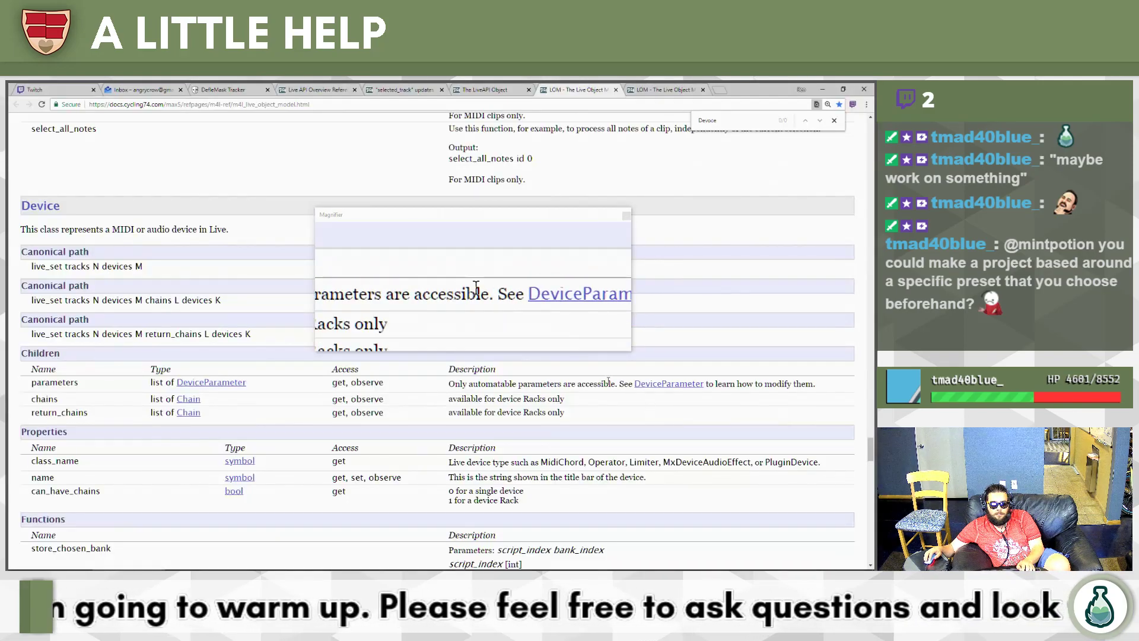
click(834, 121)
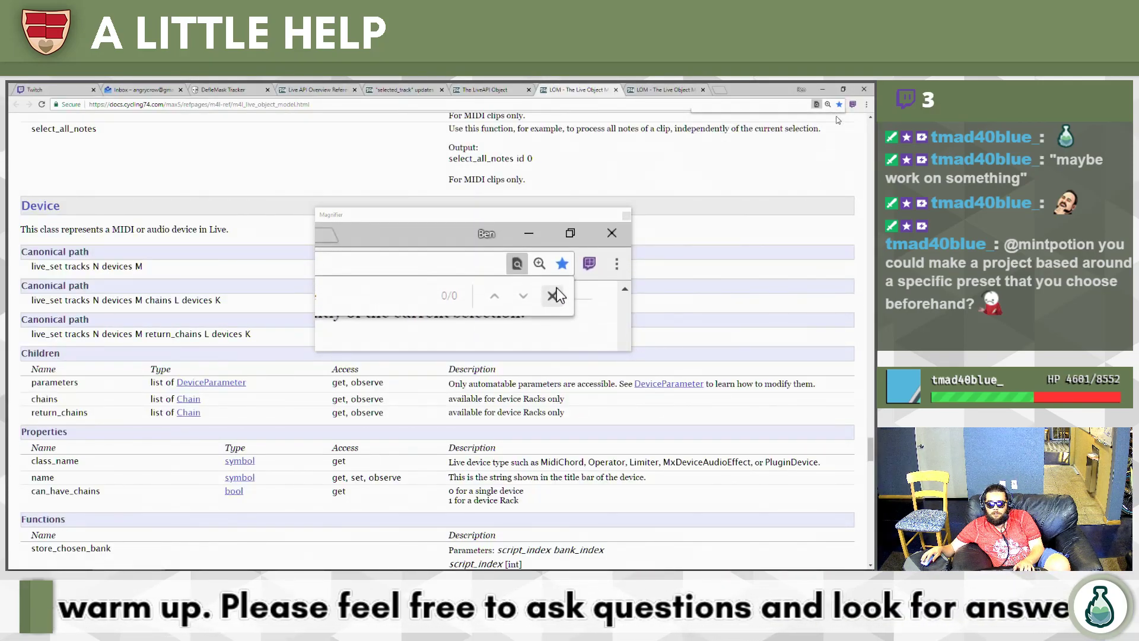
Review the Device class in the Live Object Model reference and open the DeviceParameter entry linked from its parameters child.
scroll(233, 401, down, 3)
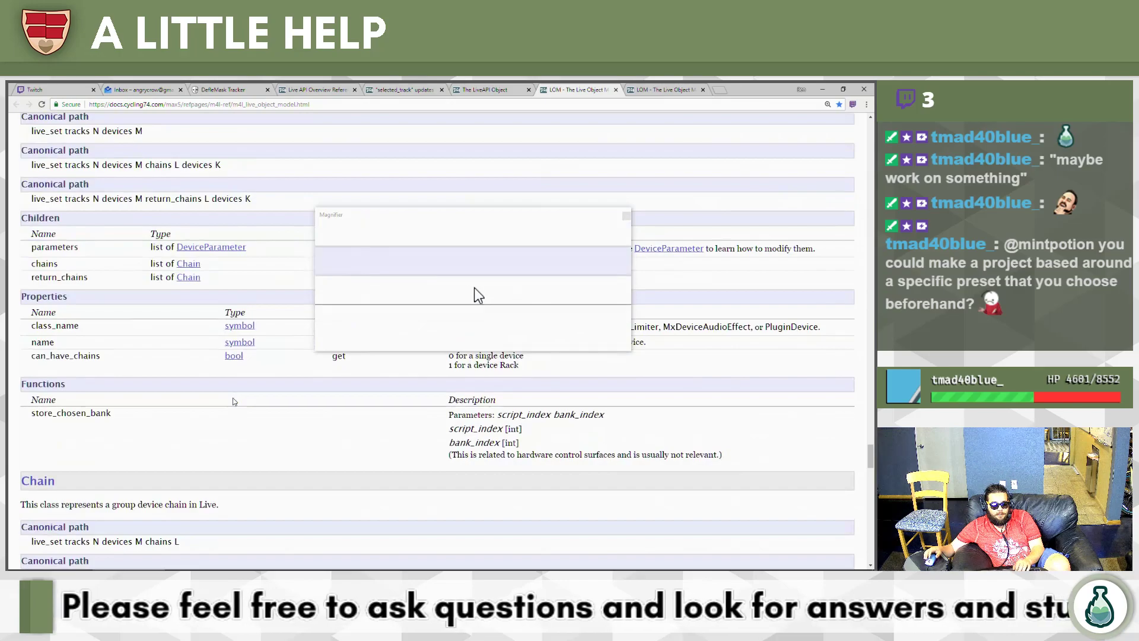
scroll(233, 401, up, 1)
scroll(233, 398, up, 2)
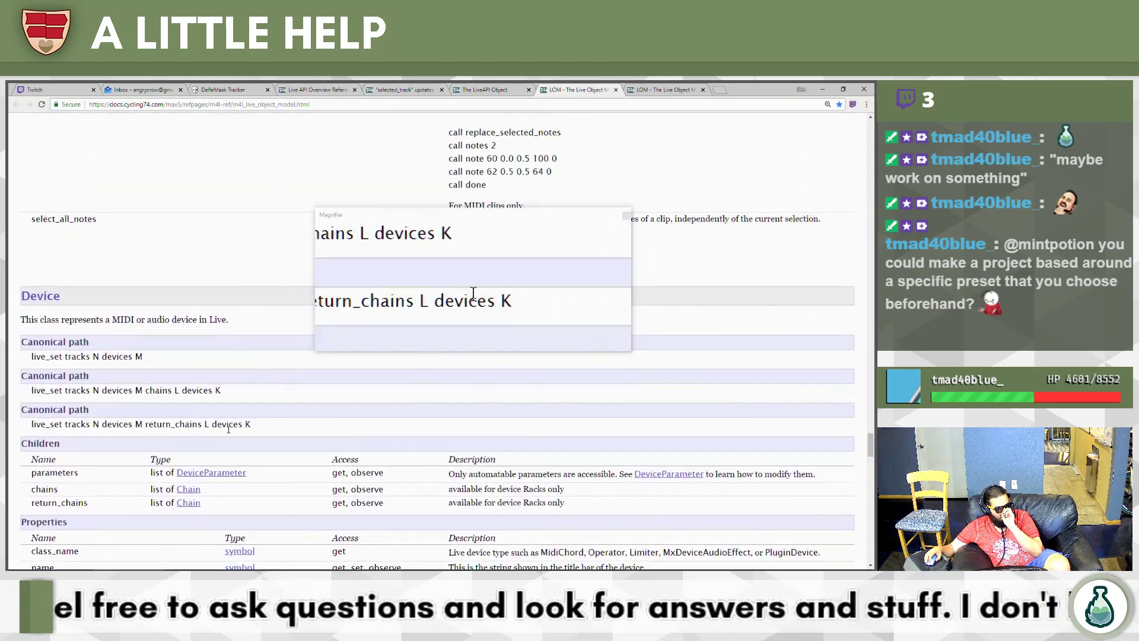
click(235, 474)
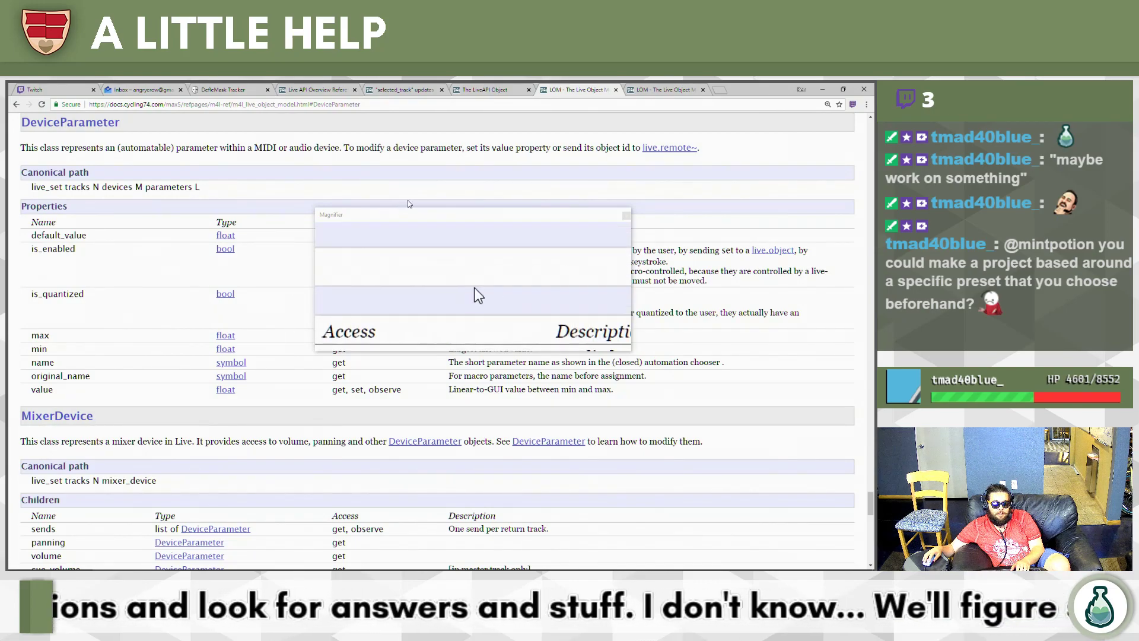
drag(403, 214, 550, 284)
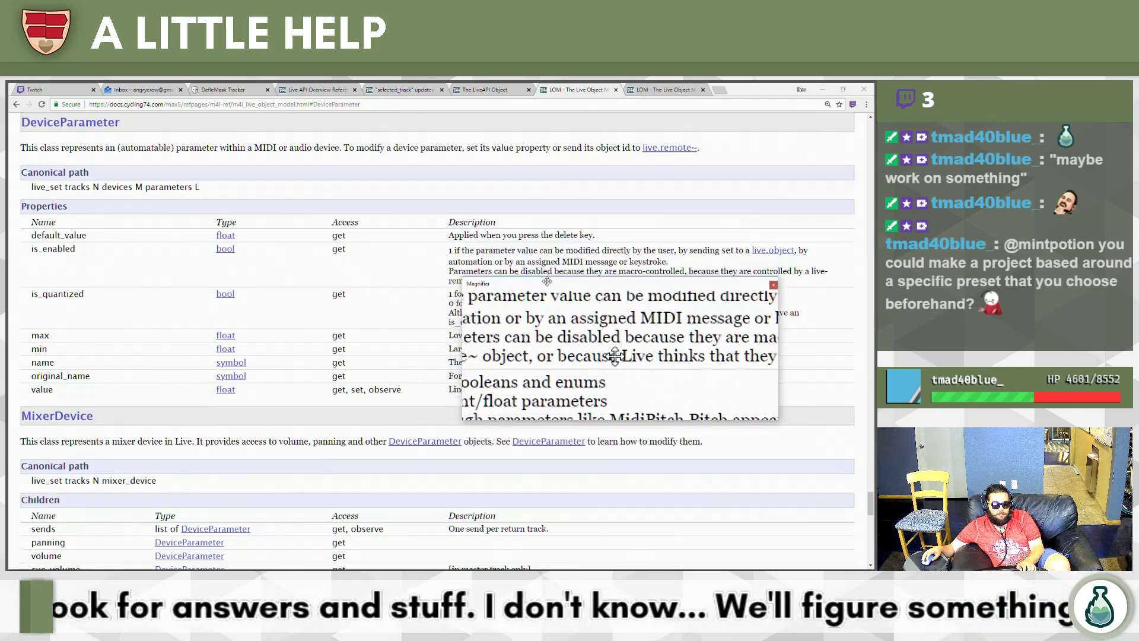
Switch to Ableton Live and open the Master track's Selective_Arm_Mute device in the Max editor, showing its patching view.
key(alt+Tab)
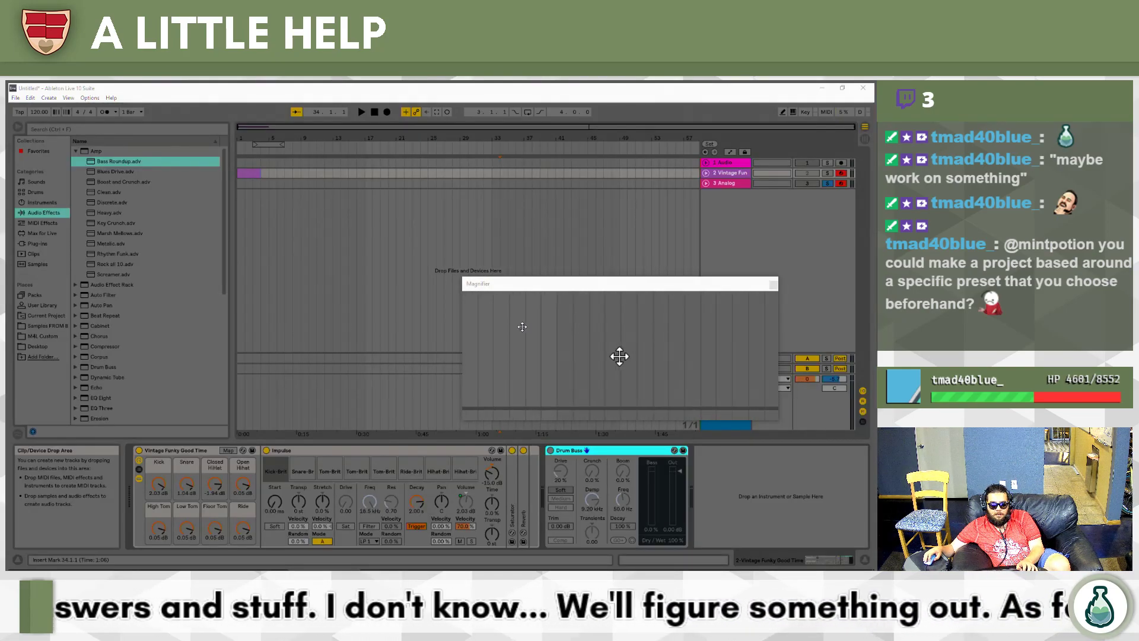
key(alt+Tab)
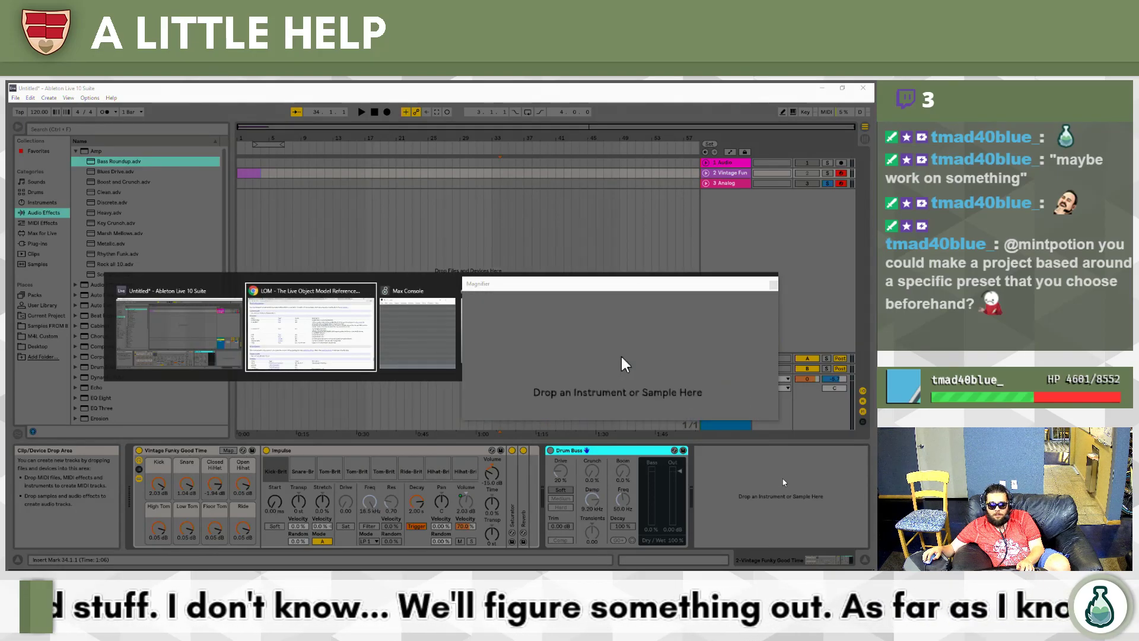
key(Escape)
drag(698, 282, 641, 230)
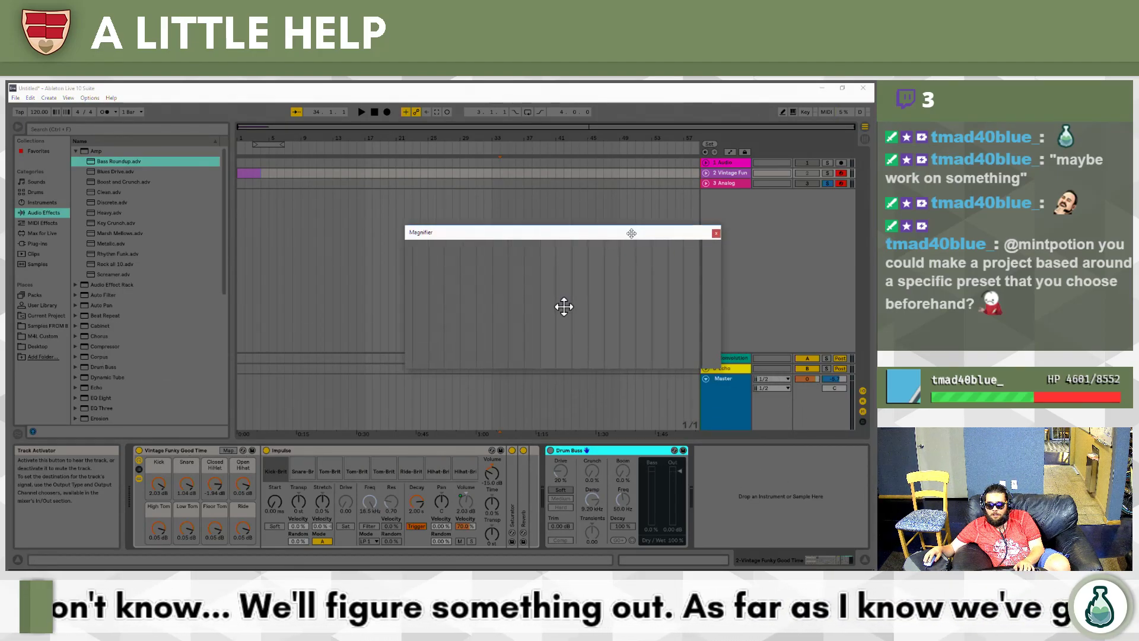
click(723, 379)
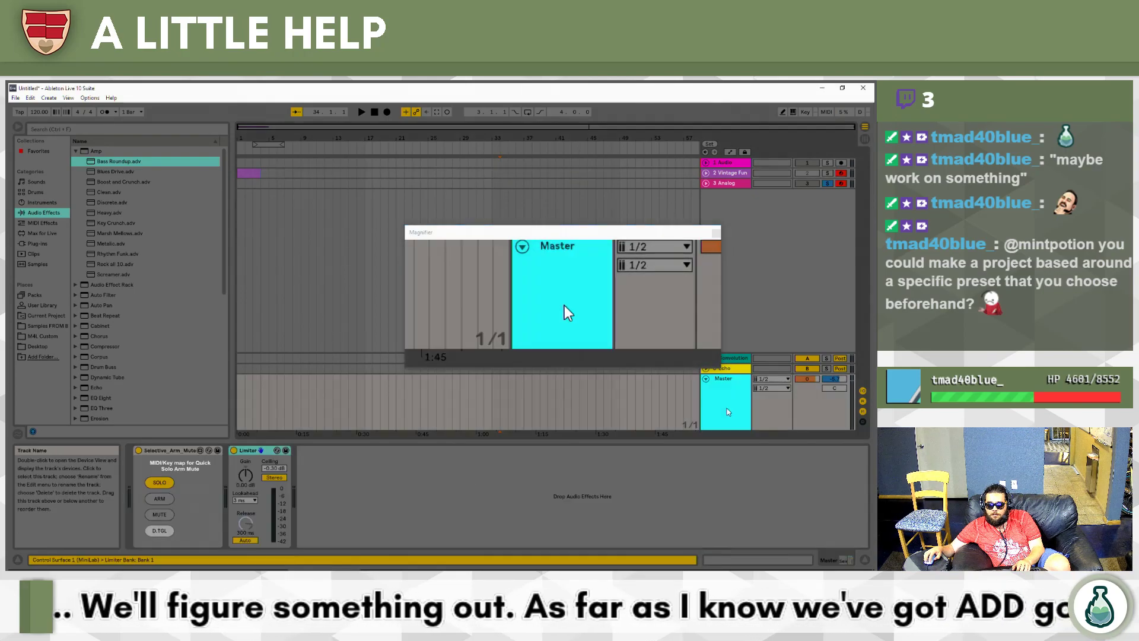
click(201, 450)
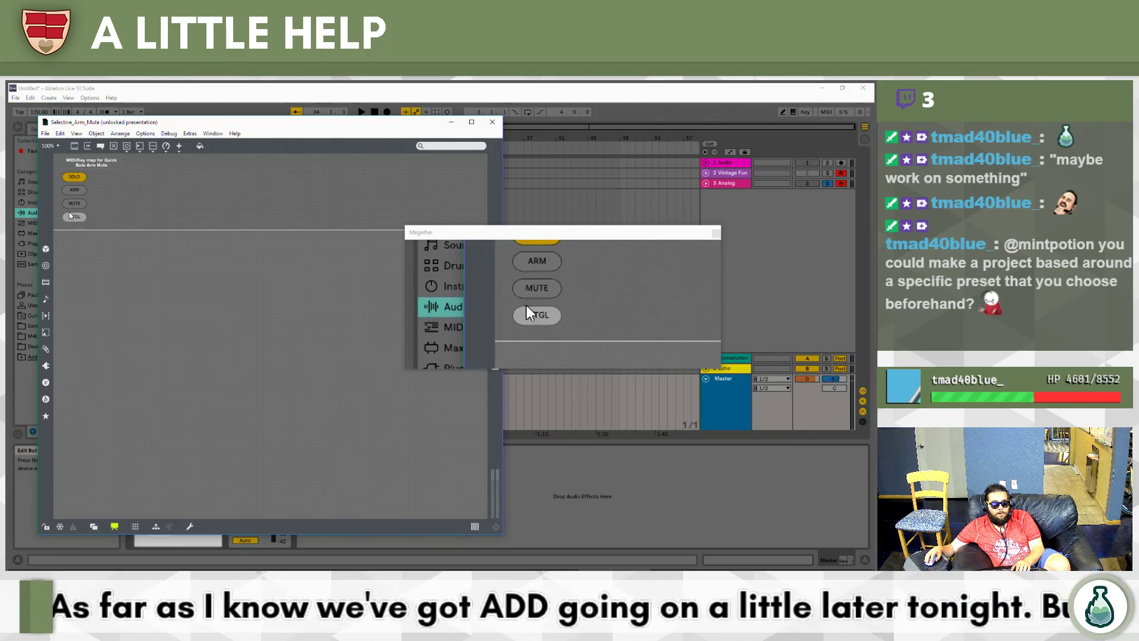
click(110, 528)
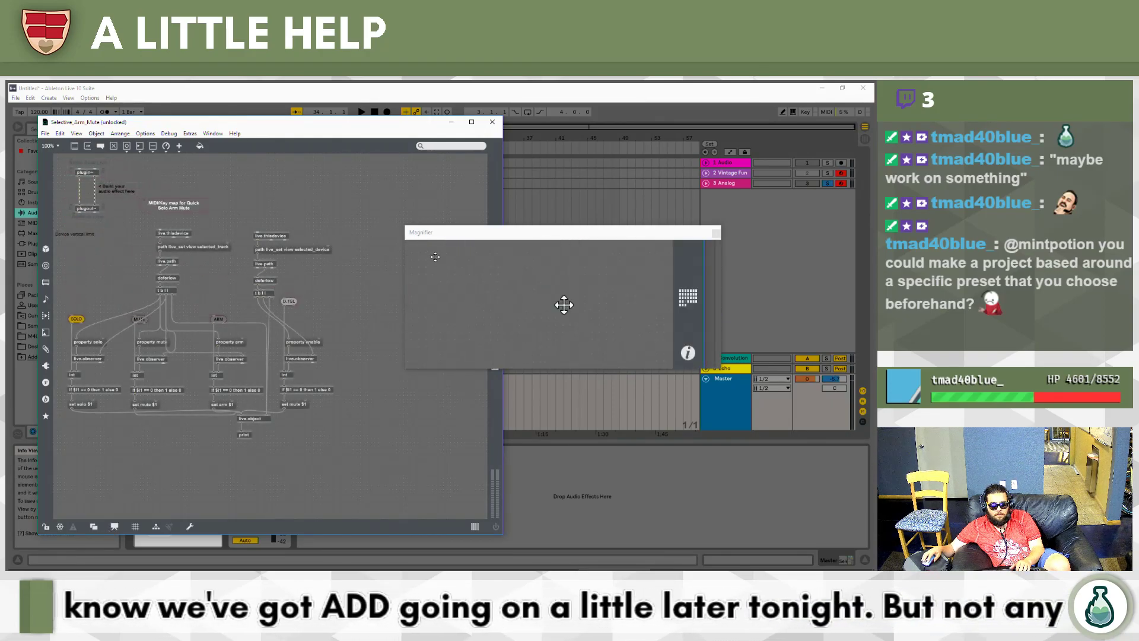
Change the "property enable" message in the D.TGL branch to "property is_enabled".
double_click(318, 341)
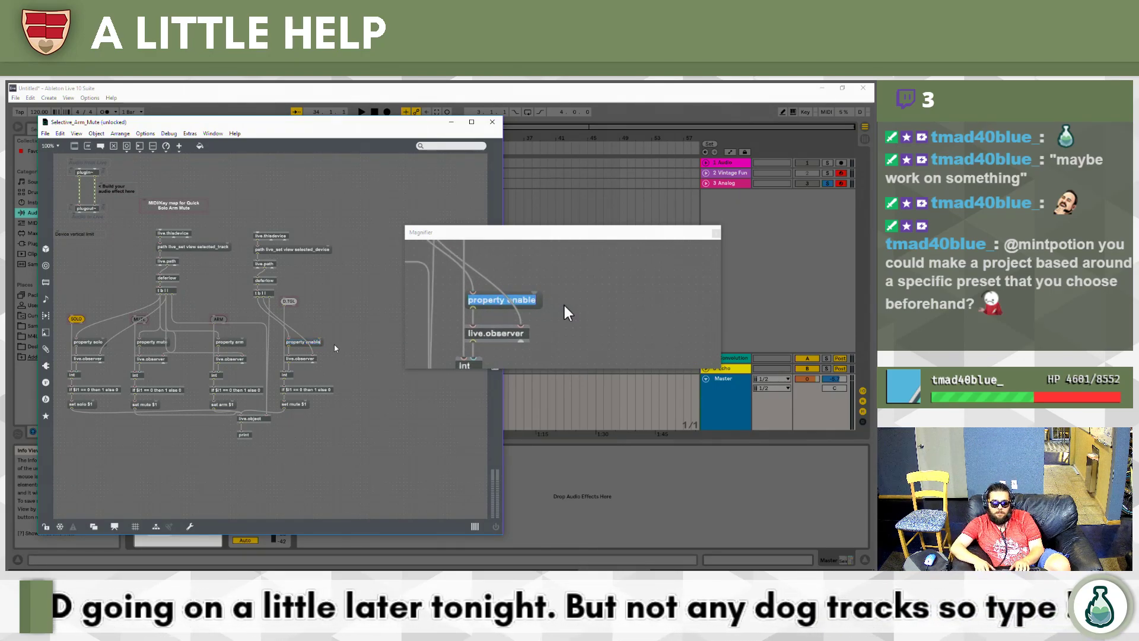
key(Right)
key(BackSpace)
key(BackSpace)
key(BackSpace)
key(BackSpace)
key(BackSpace)
key(BackSpace)
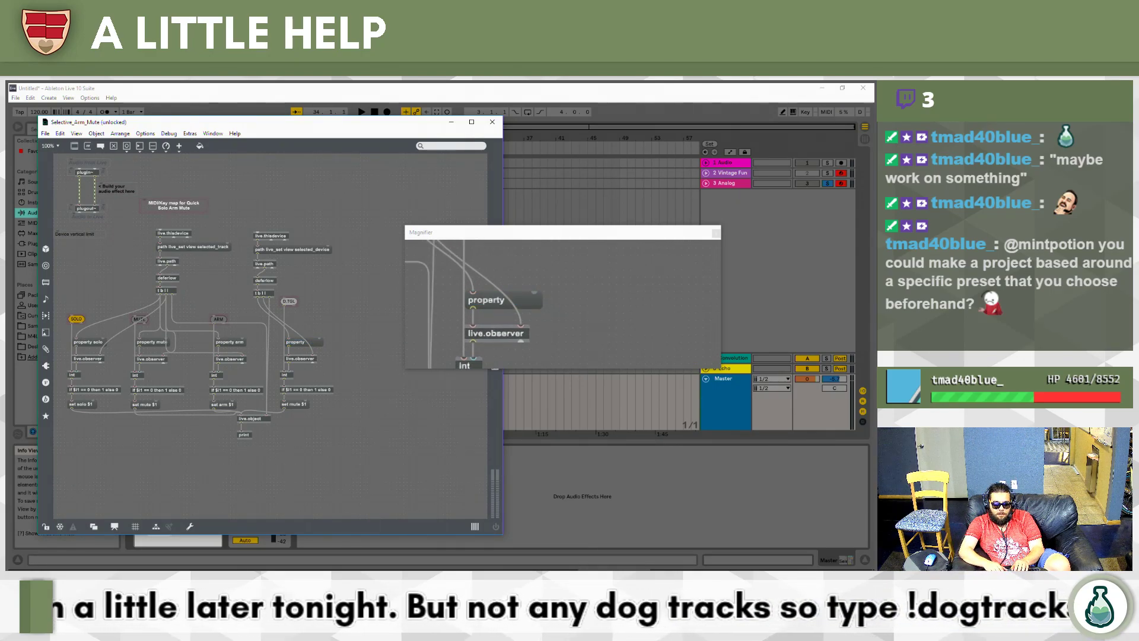
text(is_enabled)
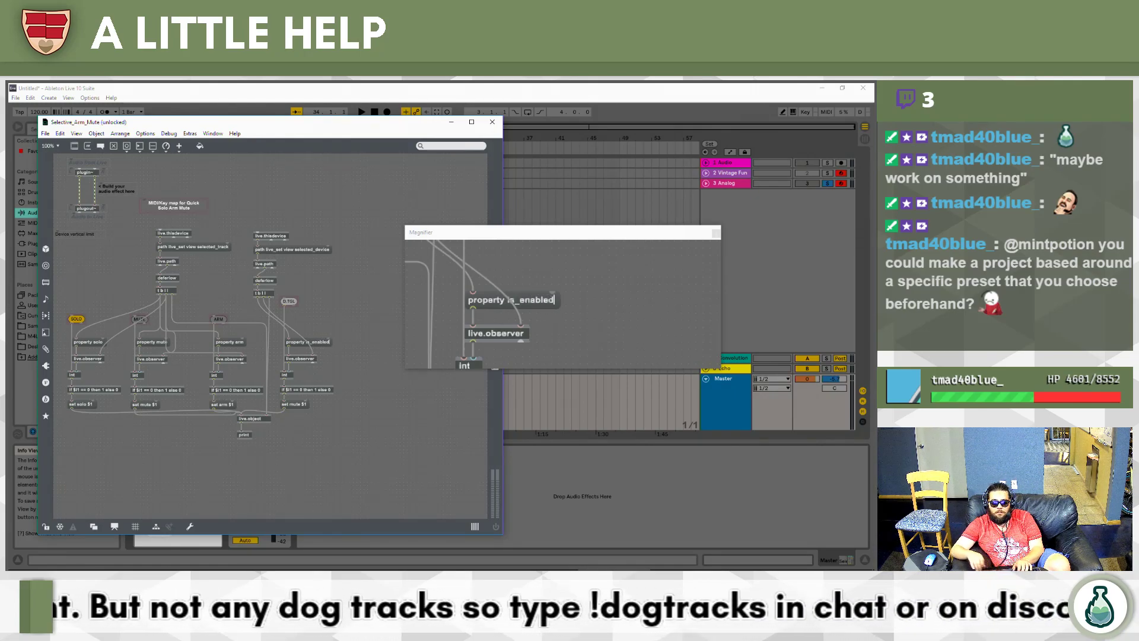
Switch to the Live Object Model reference in Chrome and check DeviceParameter's properties and canonical path.
key(alt+Tab)
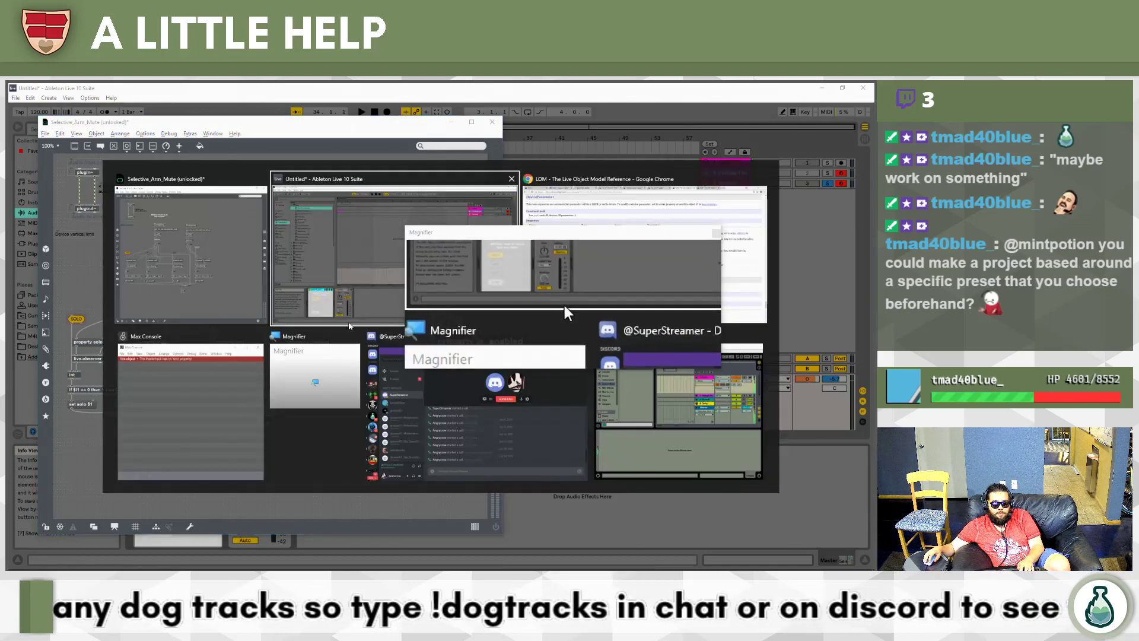
key(alt+Tab)
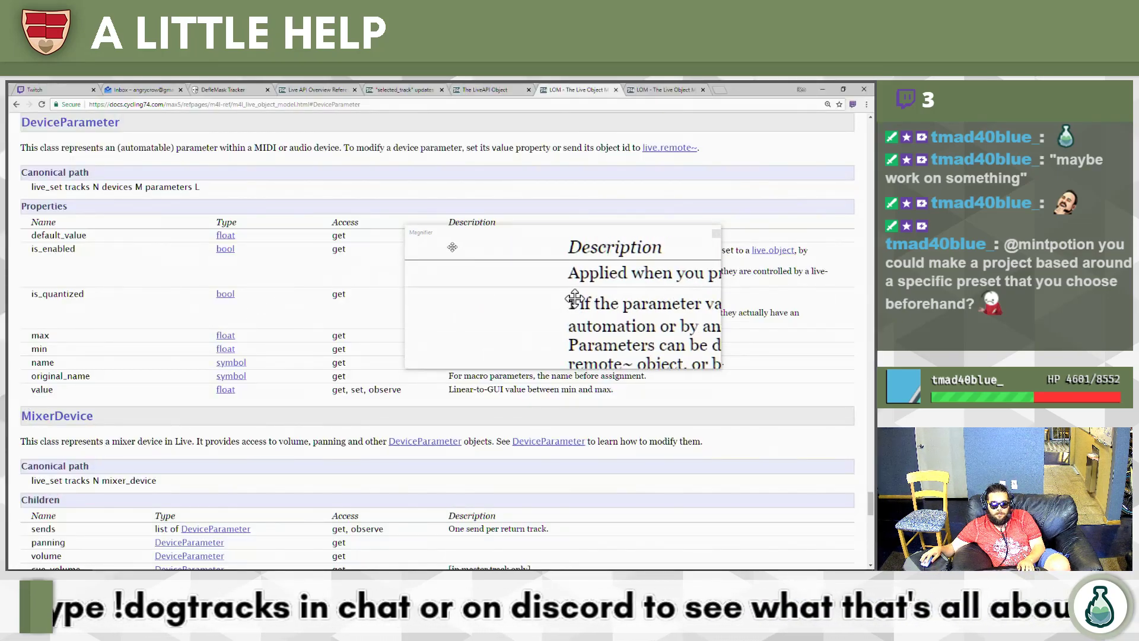
drag(458, 232, 501, 335)
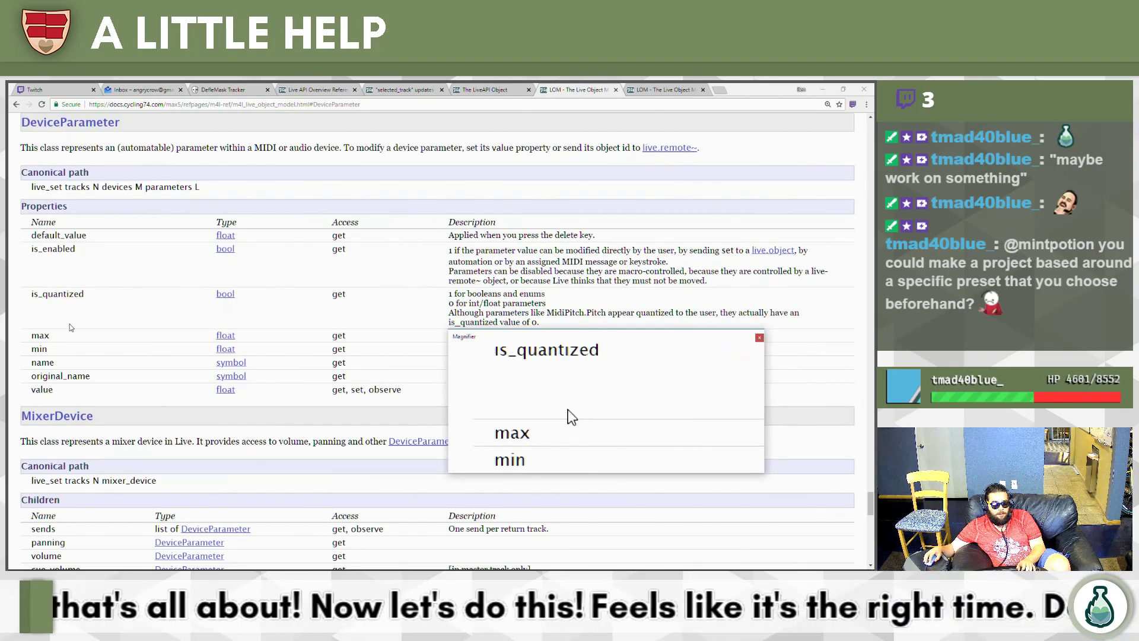
scroll(71, 326, up, 2)
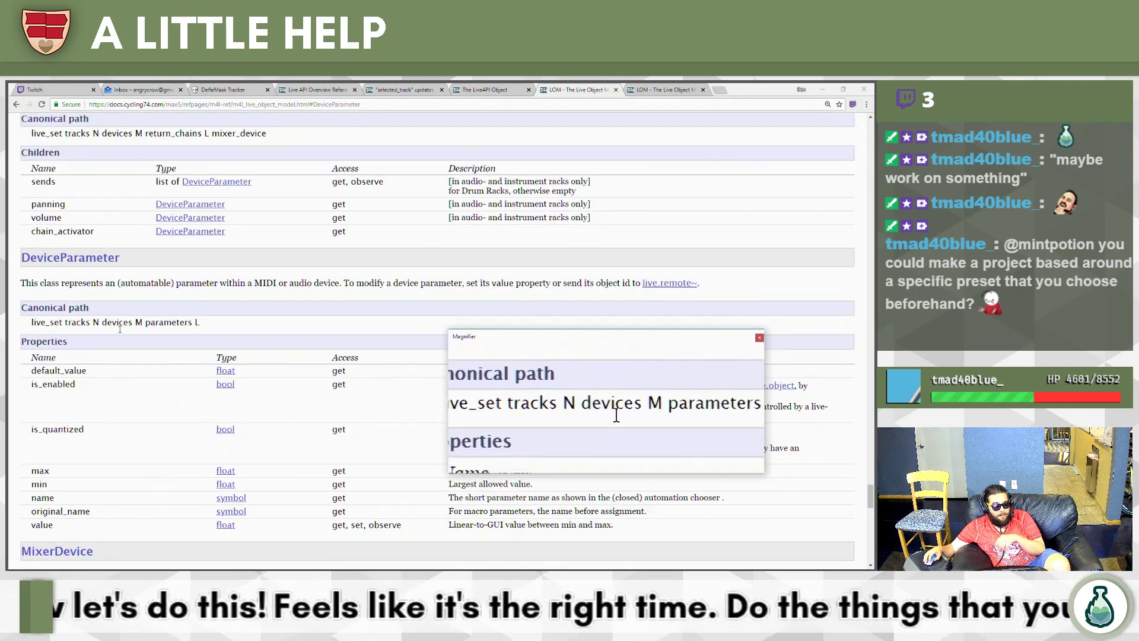
Switch to Ableton Live, bring up the Max Console, and return to the Selective_Arm_Mute patch.
key(alt+Tab)
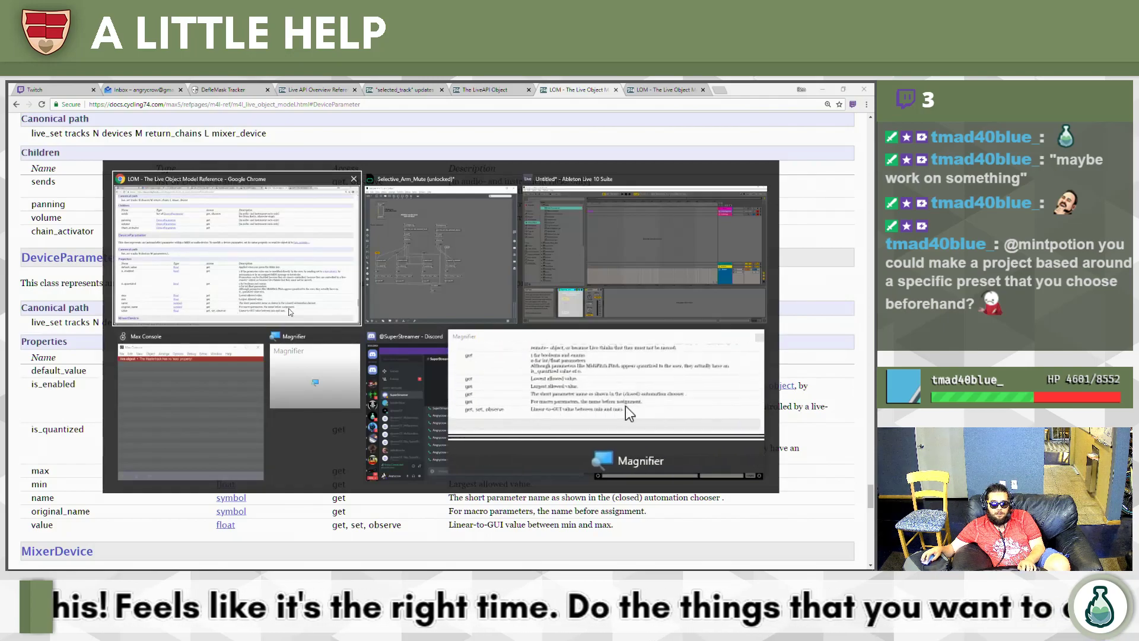
key(Tab)
key(Tab)
key(alt+Tab)
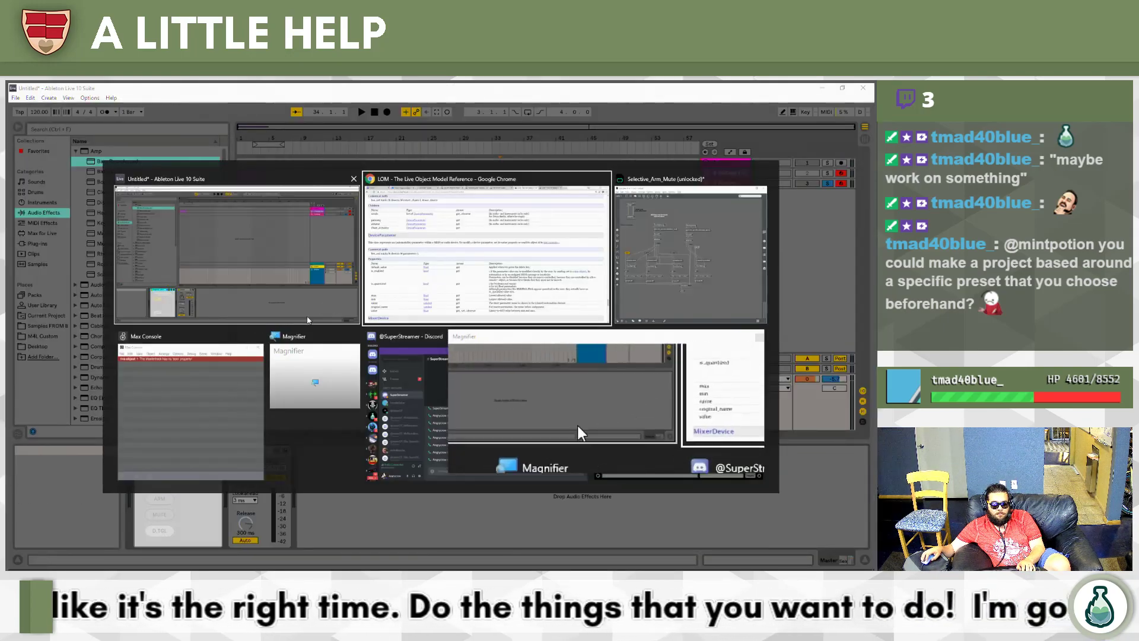
click(242, 285)
key(alt+Tab)
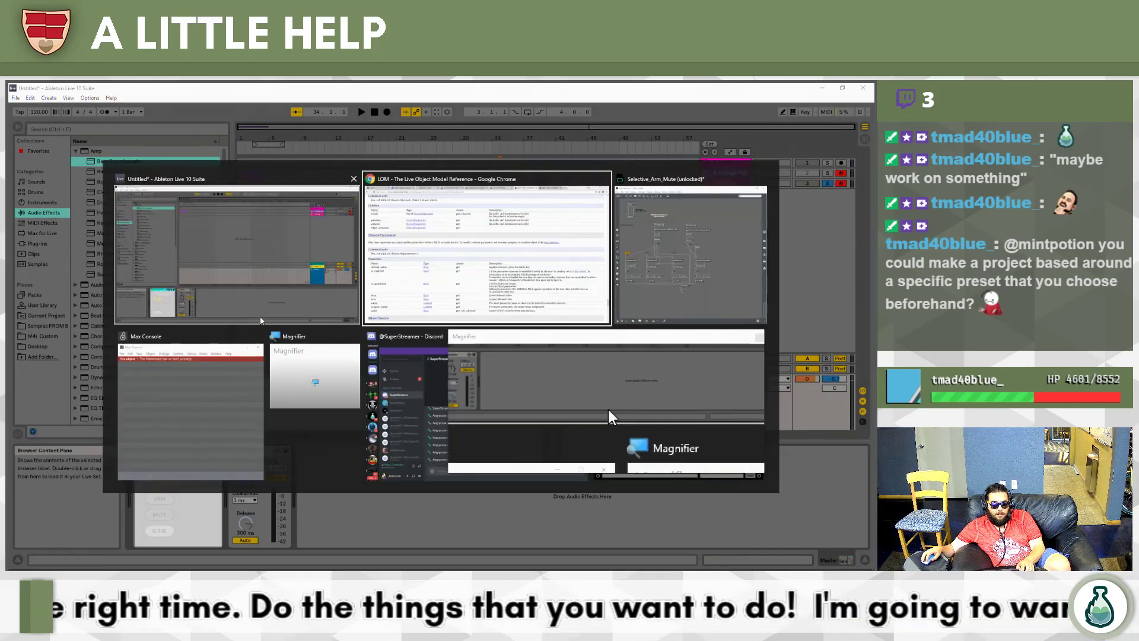
click(218, 396)
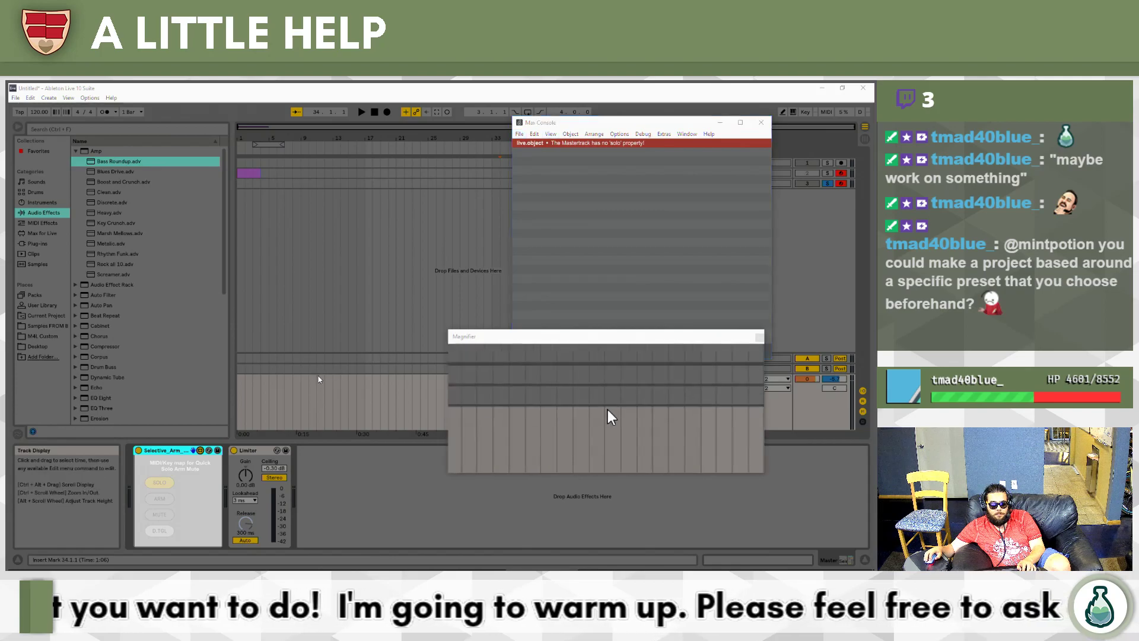
key(alt+Tab)
key(alt+Tab)
key(alt+Tab)
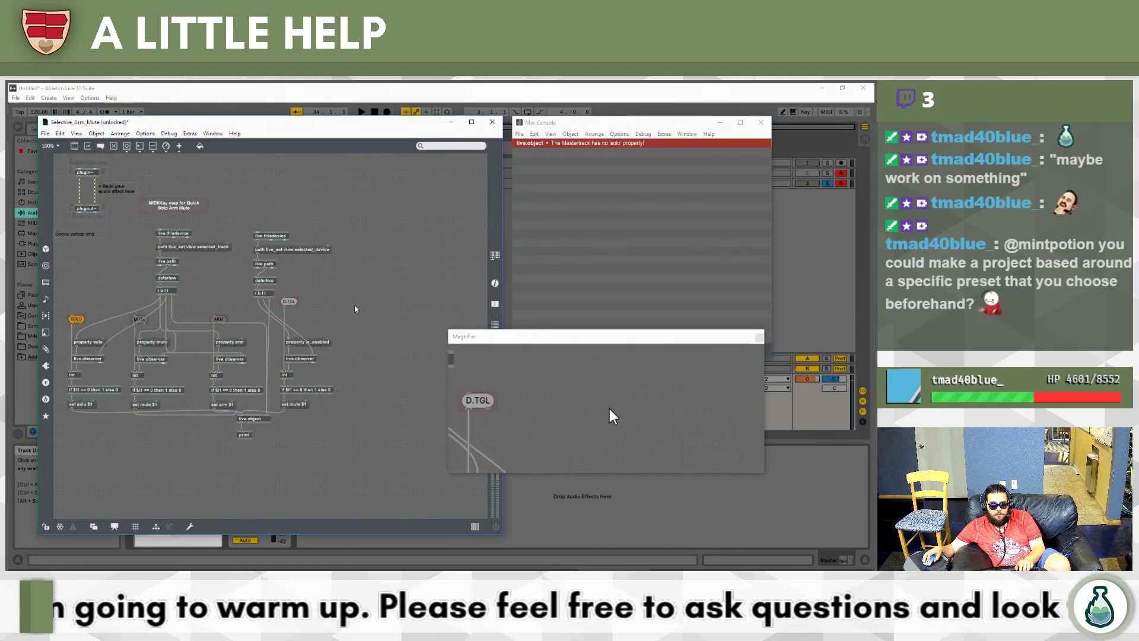
Change the "set mute $1" message at the end of the D.TGL branch to "set is_enabled $1".
scroll(354, 308, up, 5)
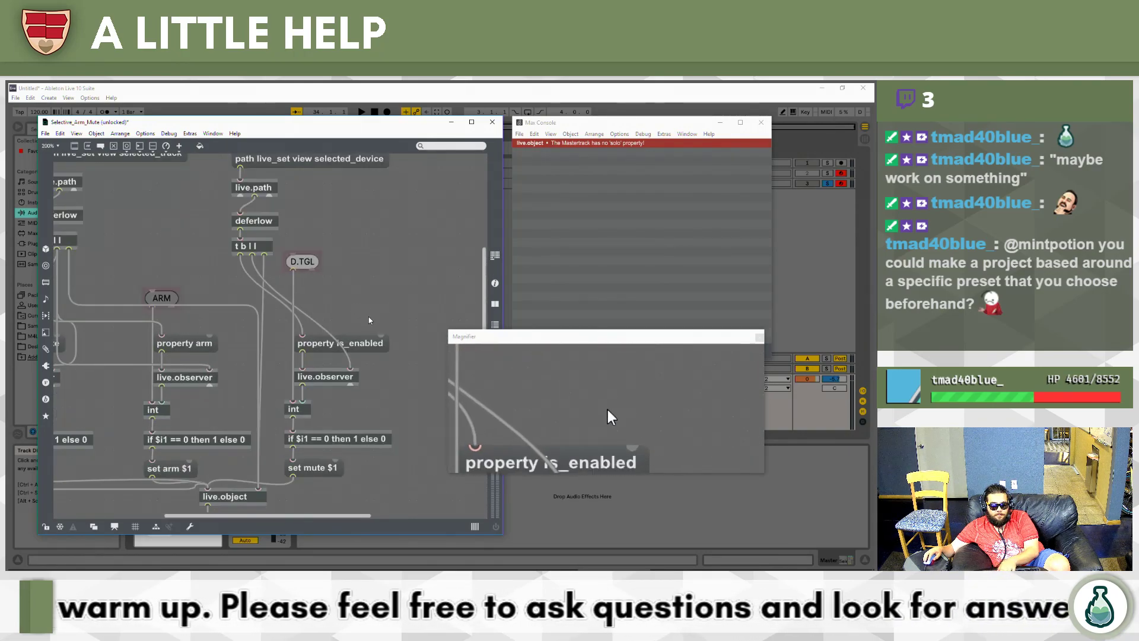
scroll(401, 295, down, 1)
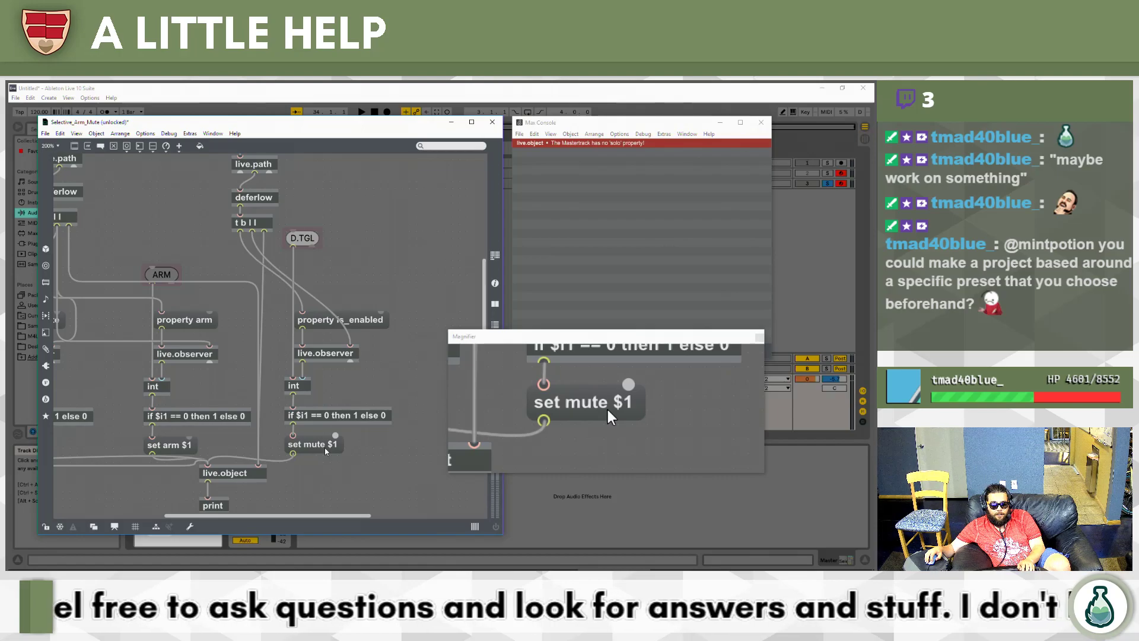
key(alt+Tab)
key(Tab)
key(Tab)
key(Tab)
key(Tab)
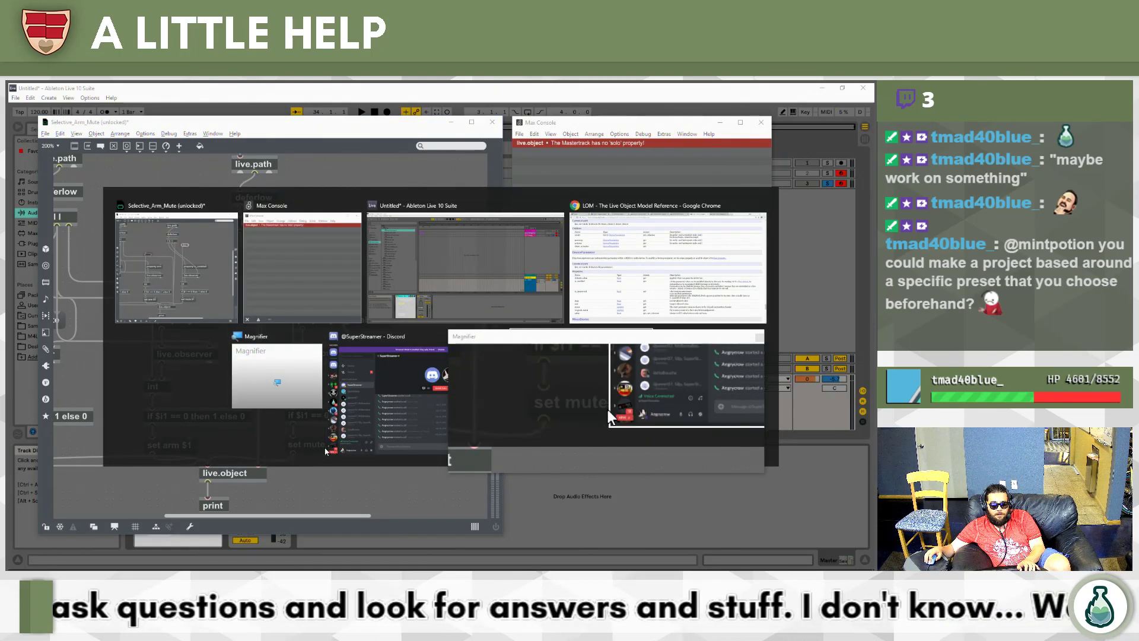
double_click(312, 444)
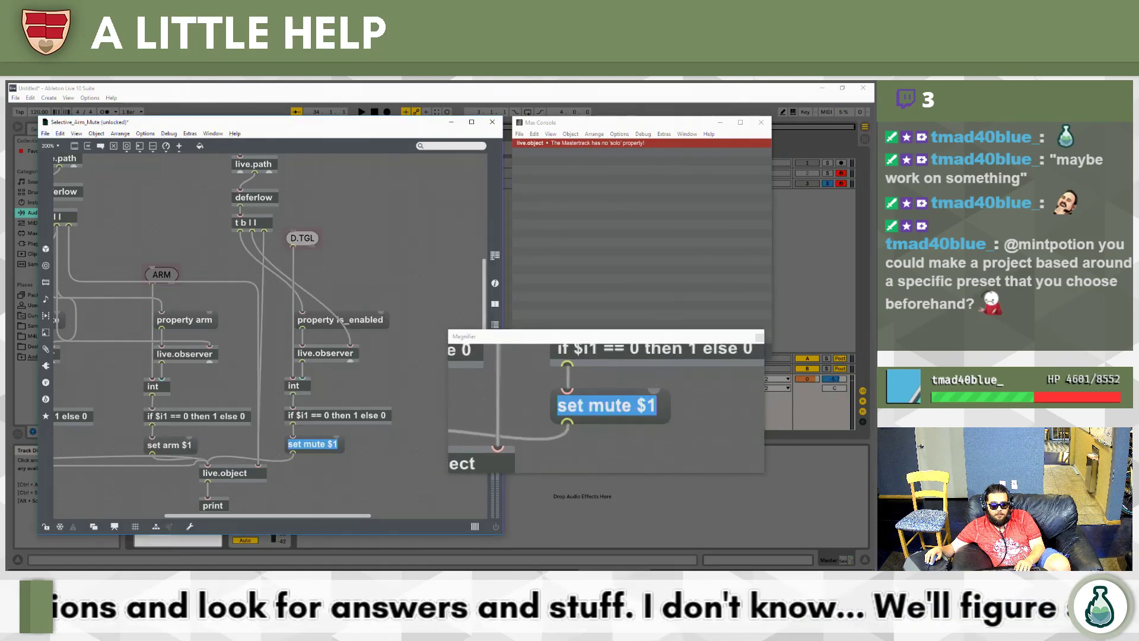
click(327, 445)
key(BackSpace)
key(BackSpace)
key(BackSpace)
key(BackSpace)
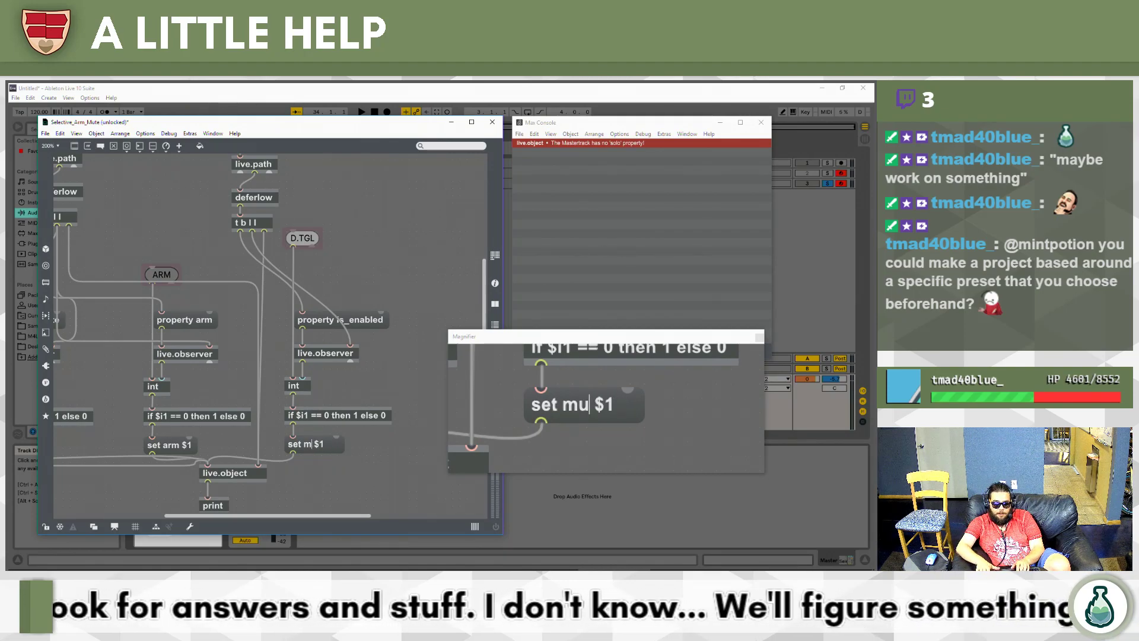
text(is_enabled)
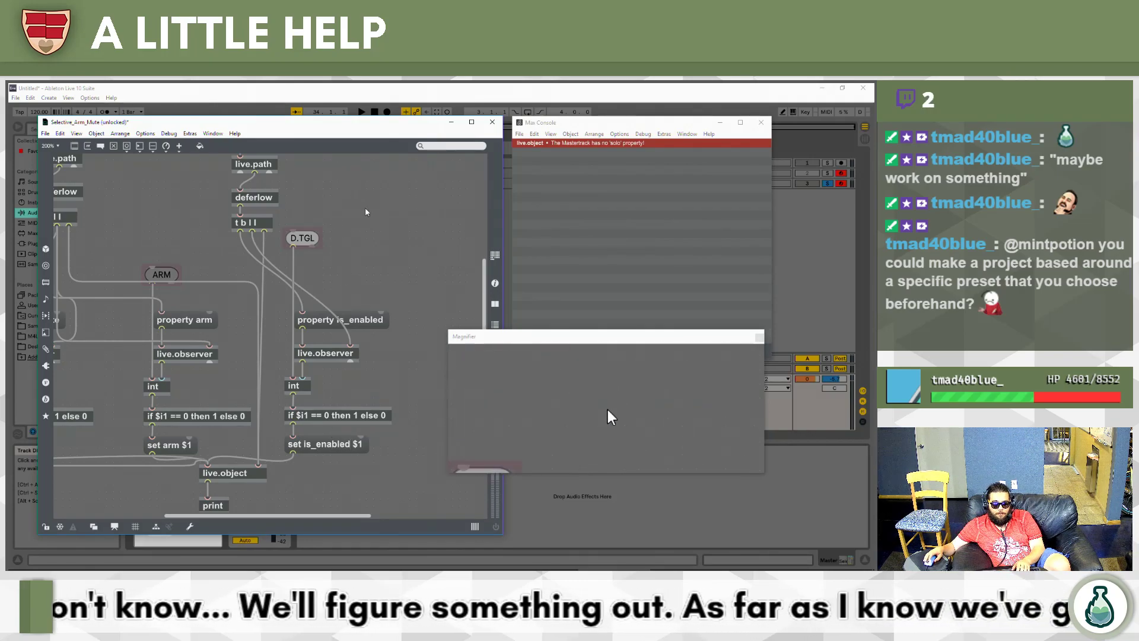
Check the "path live_set view selected_device" message, then switch to Chrome and review the ChainMixerDevice, DeviceParameter and MixerDevice entries.
scroll(320, 219, up, 3)
click(322, 211)
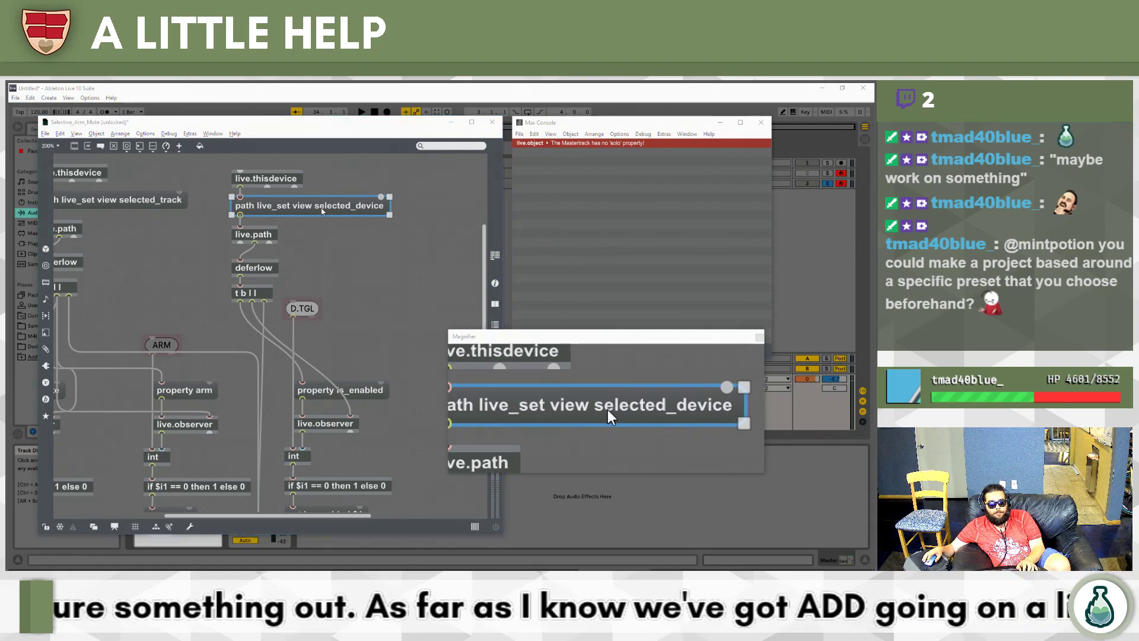
key(alt+Tab)
key(alt+Tab)
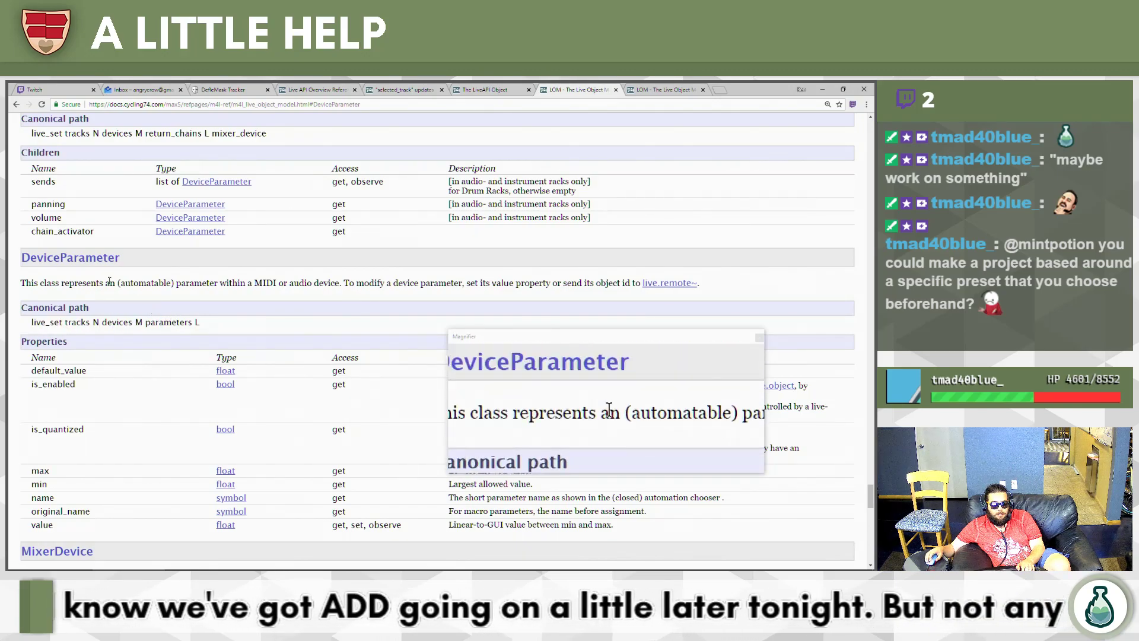
scroll(126, 265, up, 2)
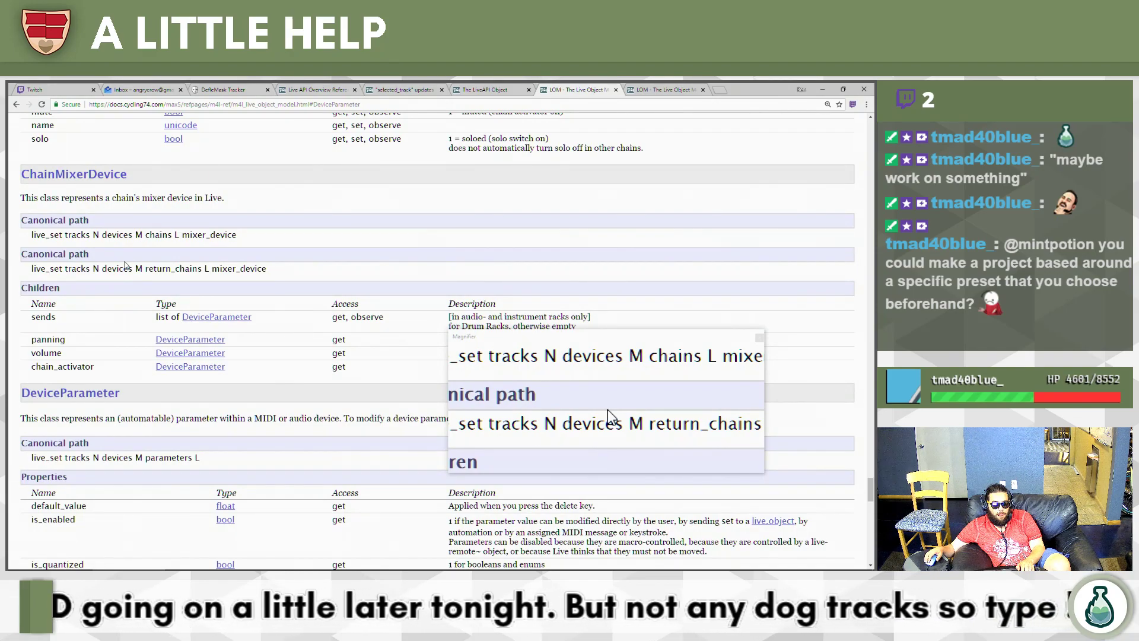
scroll(126, 264, down, 5)
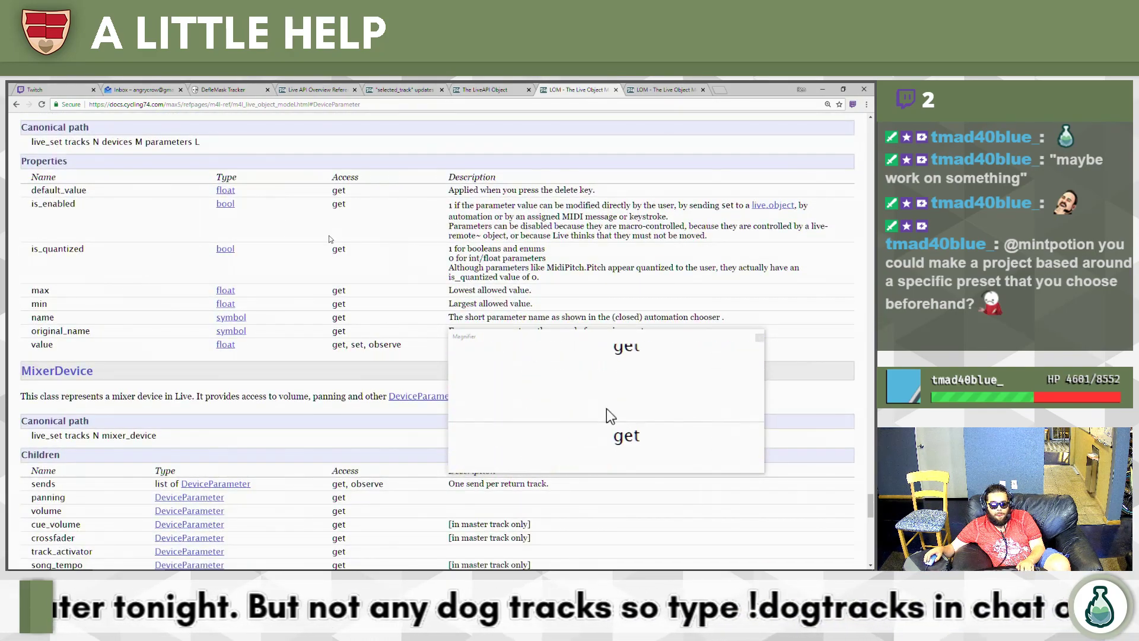
scroll(322, 238, down, 2)
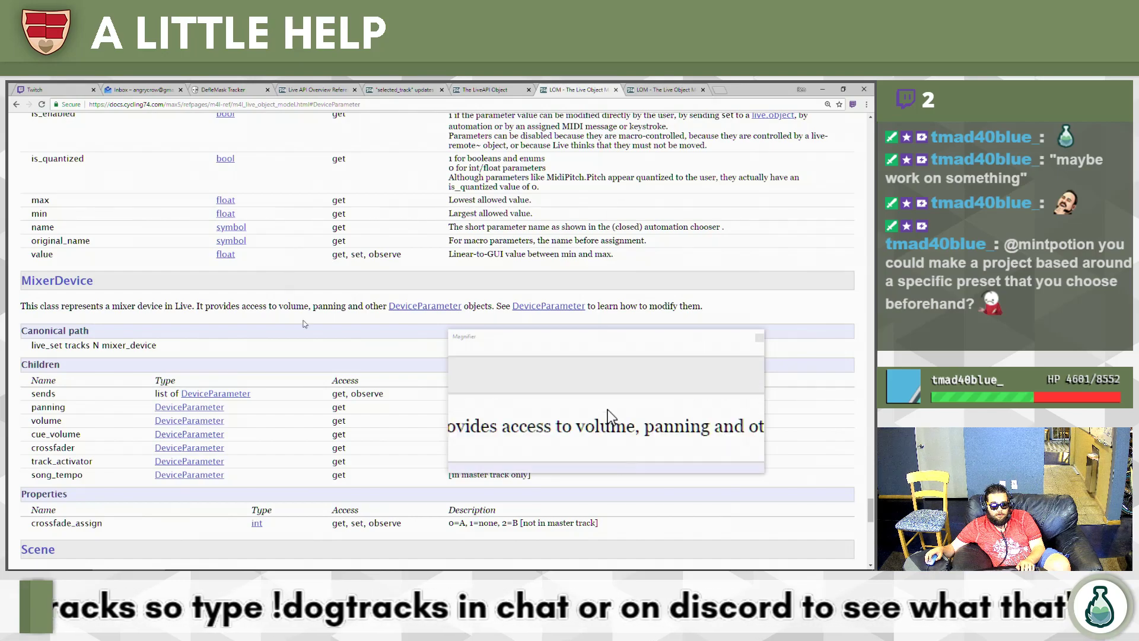
Open the DeviceParameter link from the MixerDevice description in a new browser tab and read how to modify a device parameter.
middle_click(549, 307)
click(717, 90)
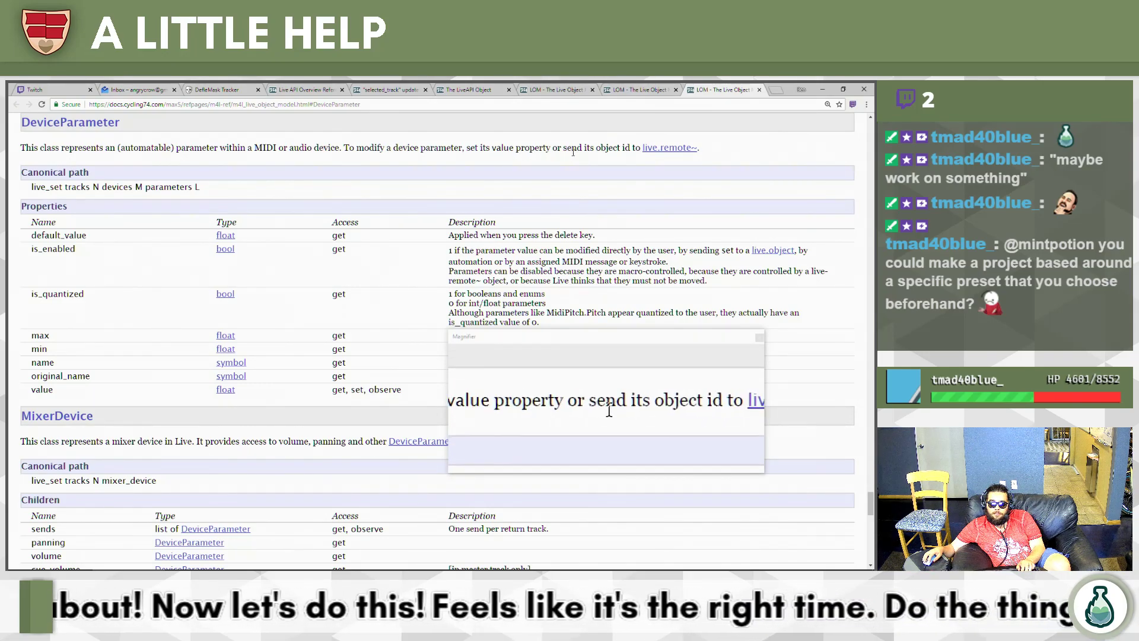
drag(625, 152, 636, 151)
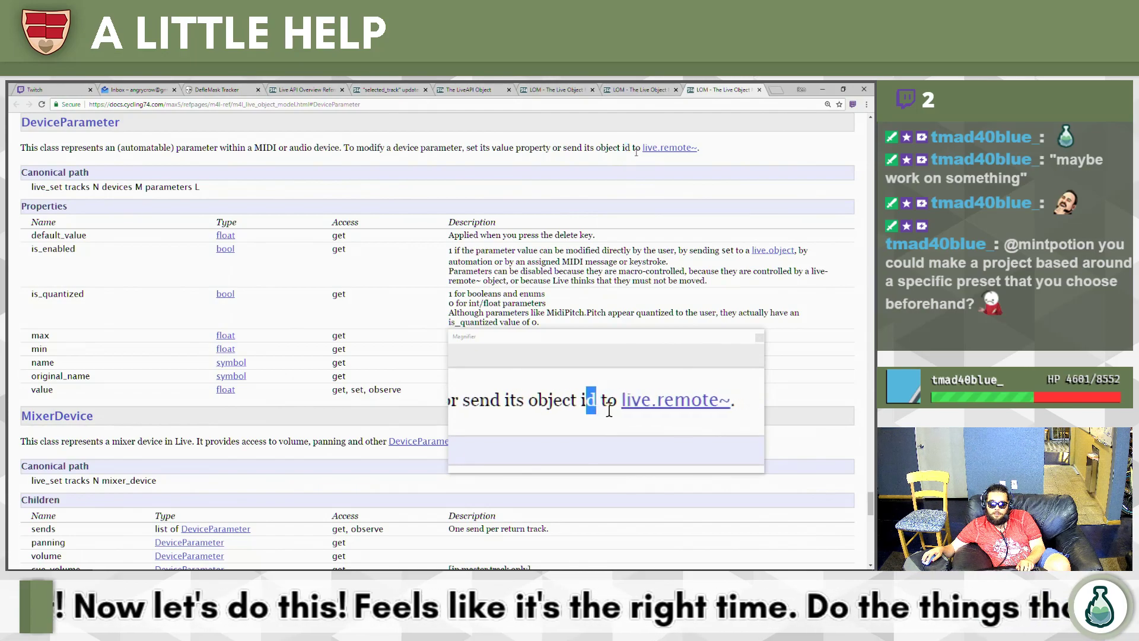
Open the live.remote~ reference from the DeviceParameter description in a new browser tab and read its inlets, messages and example.
middle_click(670, 148)
click(728, 90)
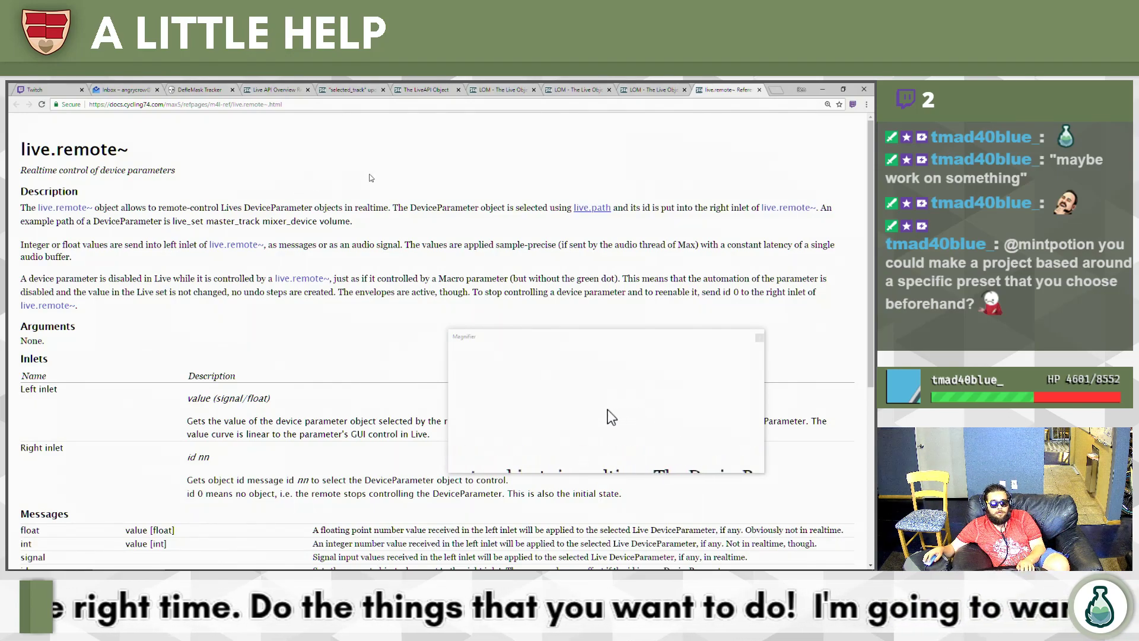
scroll(377, 173, down, 1)
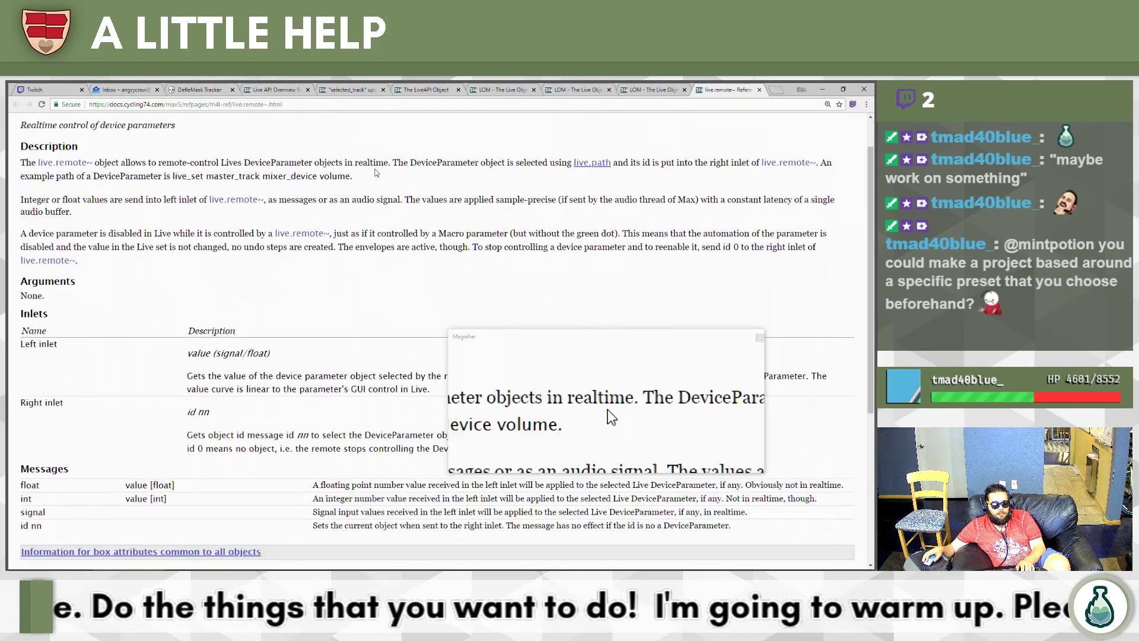
scroll(377, 173, down, 3)
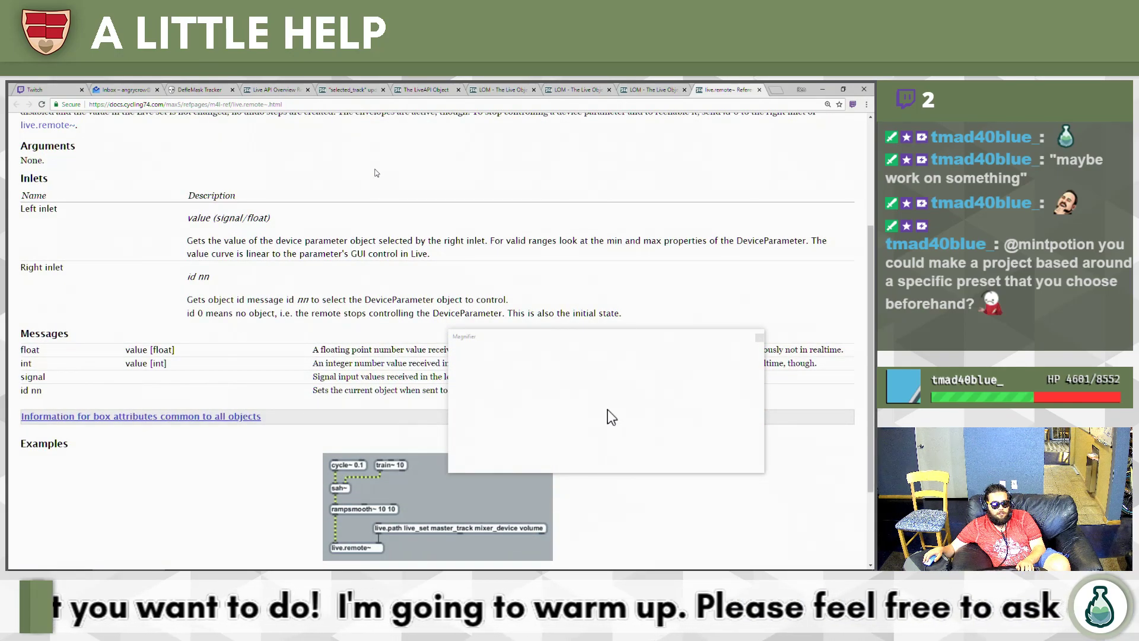
scroll(376, 172, down, 3)
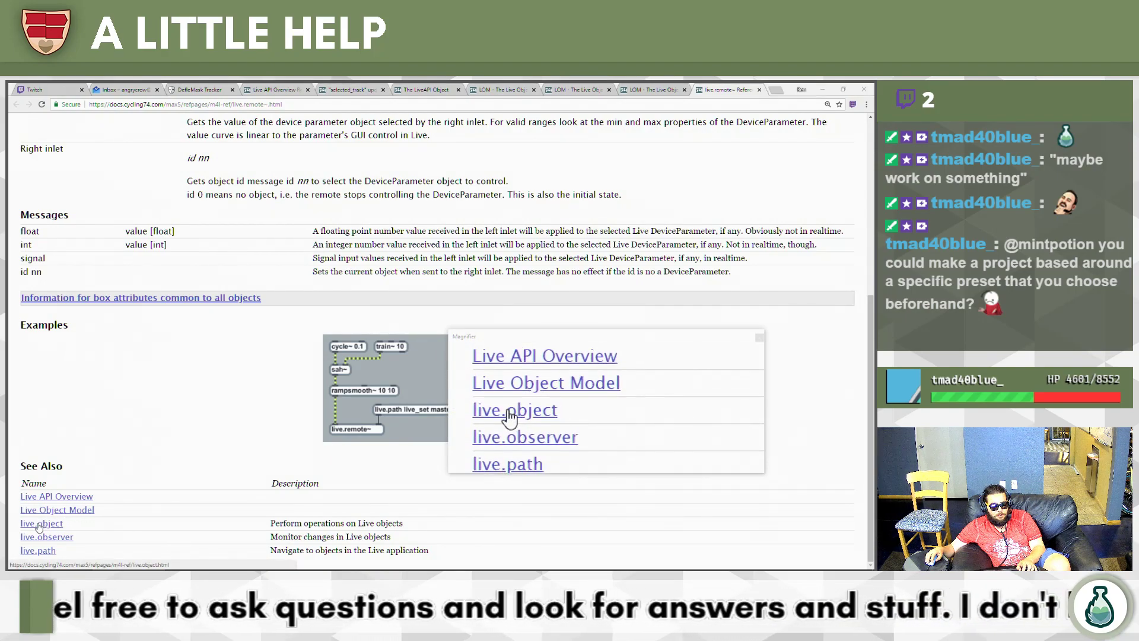
Switch to the Selective_Arm_Mute patch and inspect the live.thisdevice object above the "path live_set view selected_device" message.
key(alt+Tab)
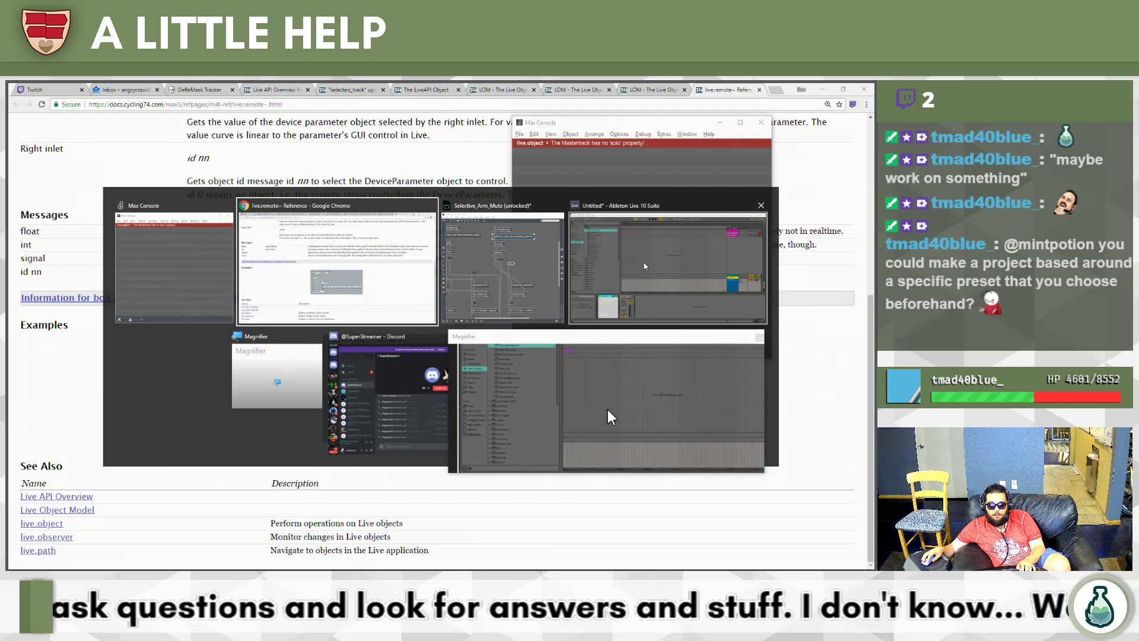
click(537, 266)
click(430, 276)
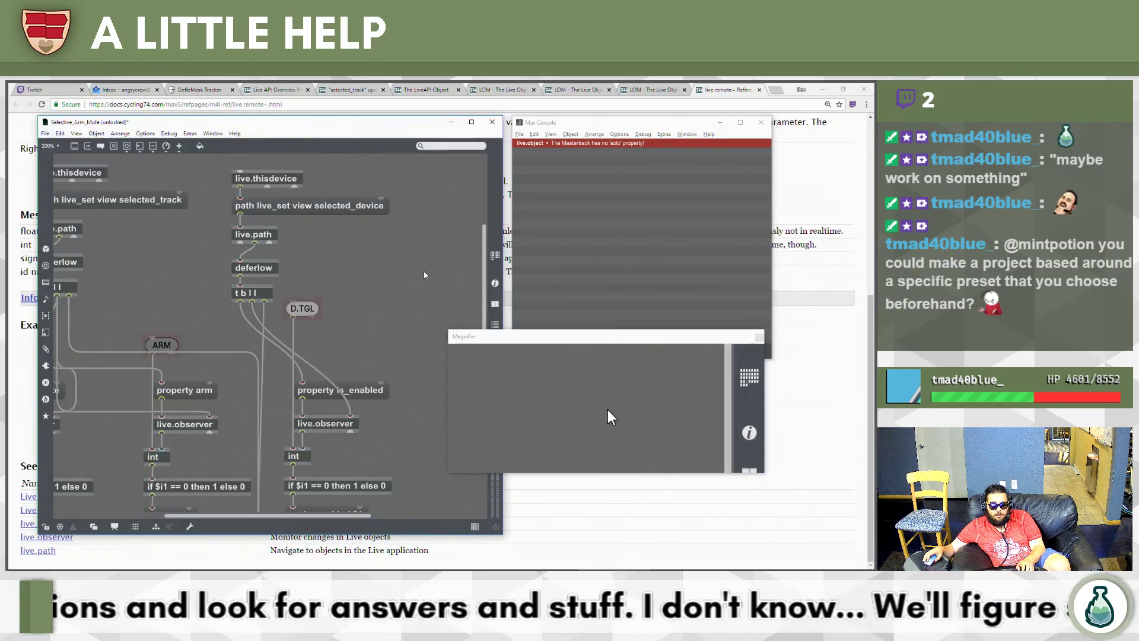
scroll(416, 272, up, 2)
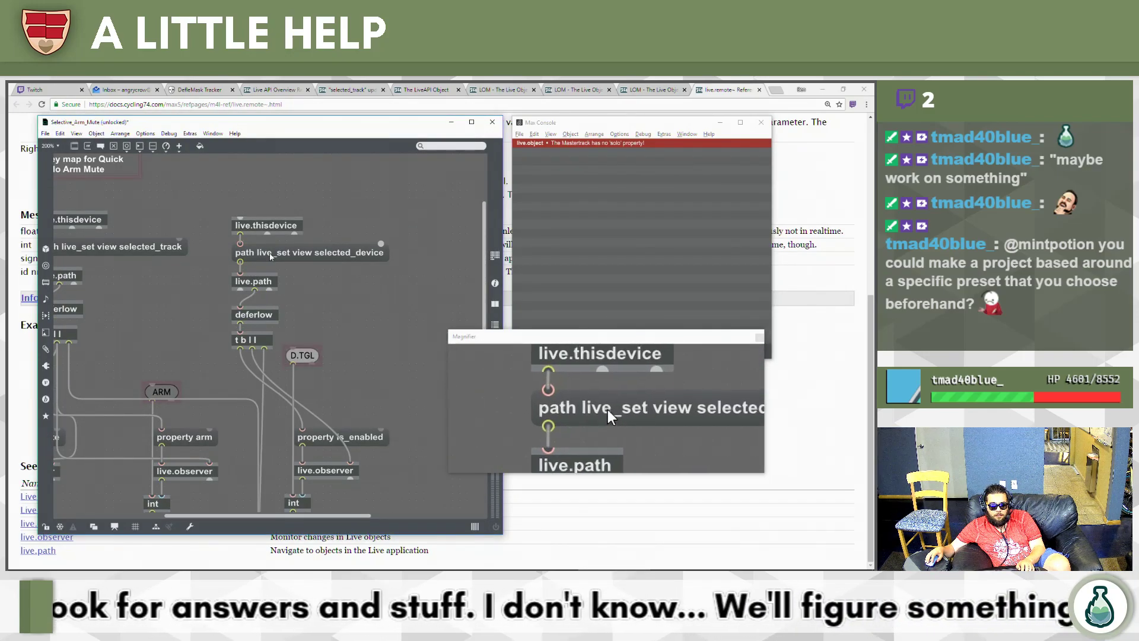
click(267, 224)
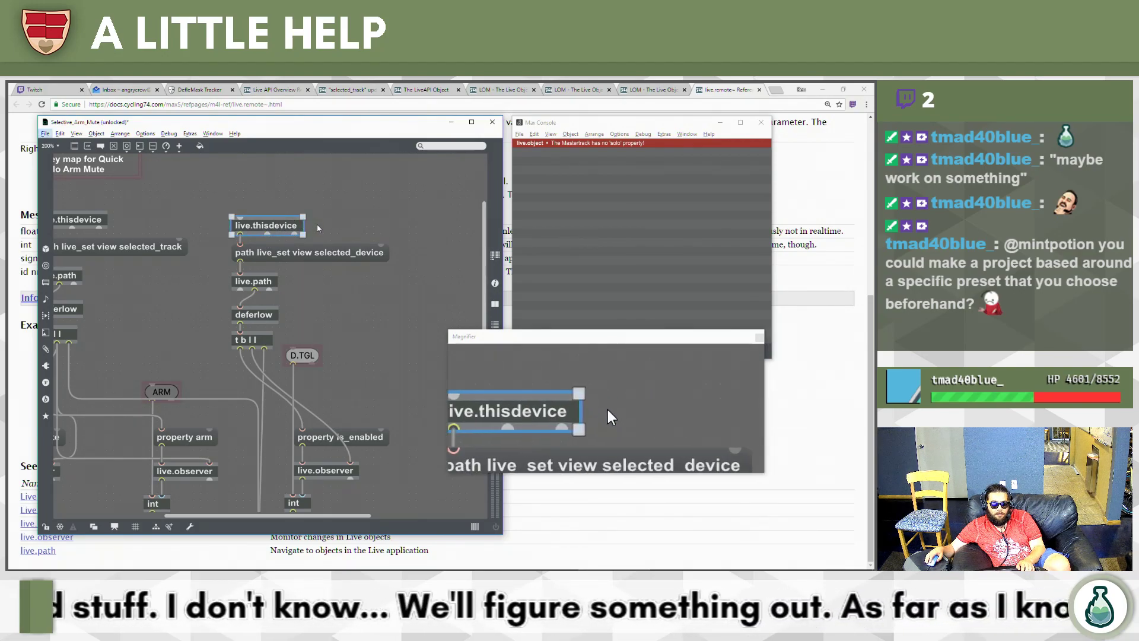
double_click(266, 224)
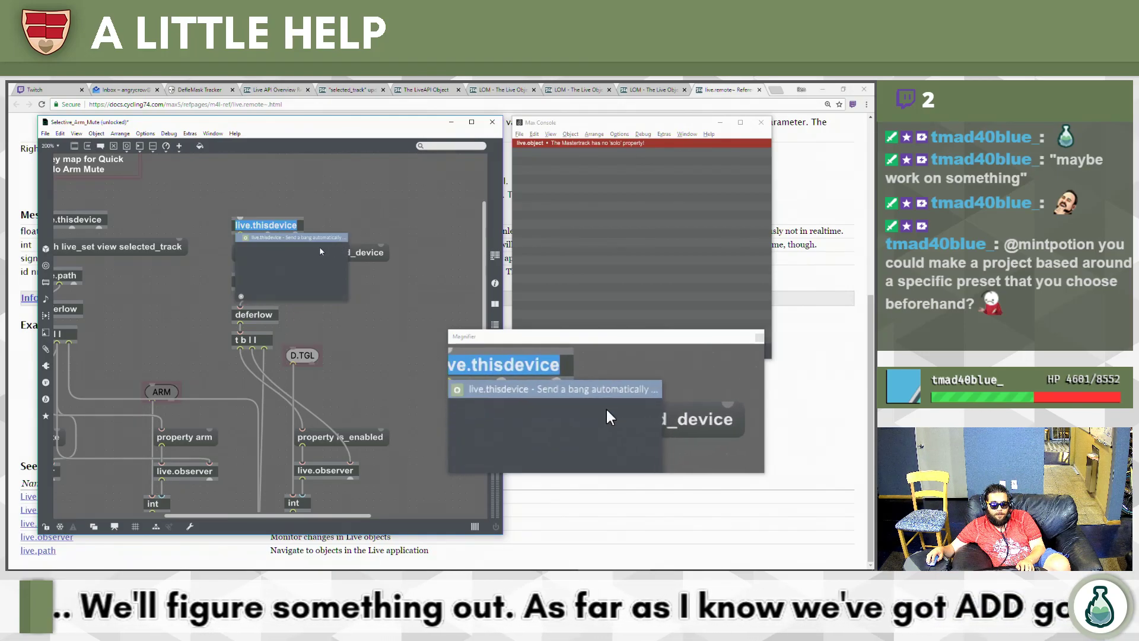
click(251, 225)
key(Return)
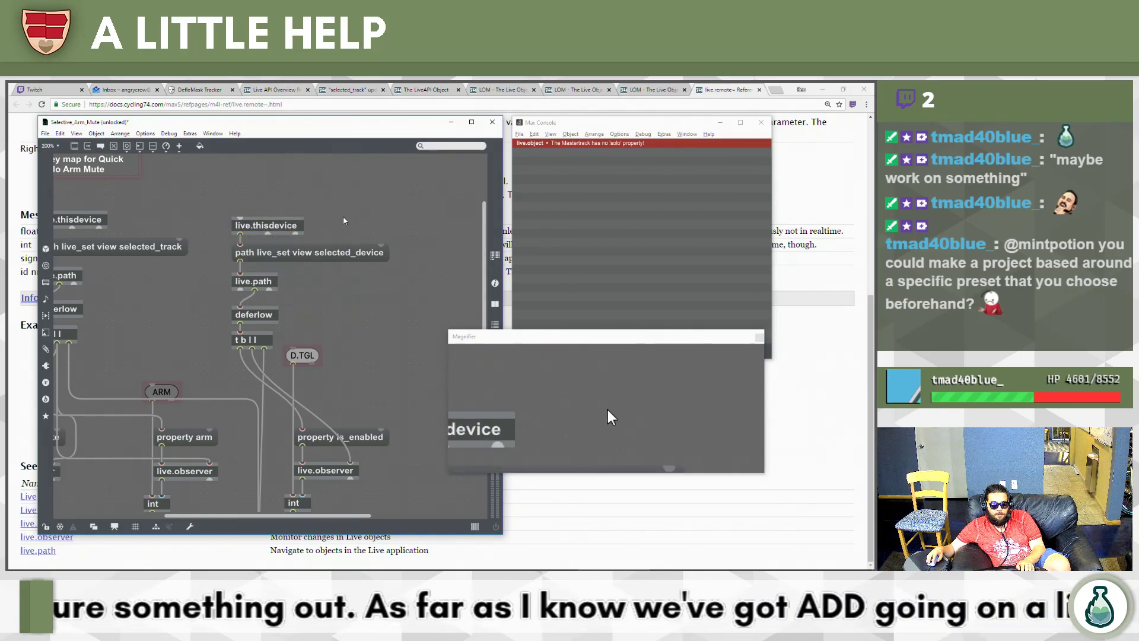
Open the live.thisdevice reference from the object in the patch and read its description and messages.
right_click(272, 225)
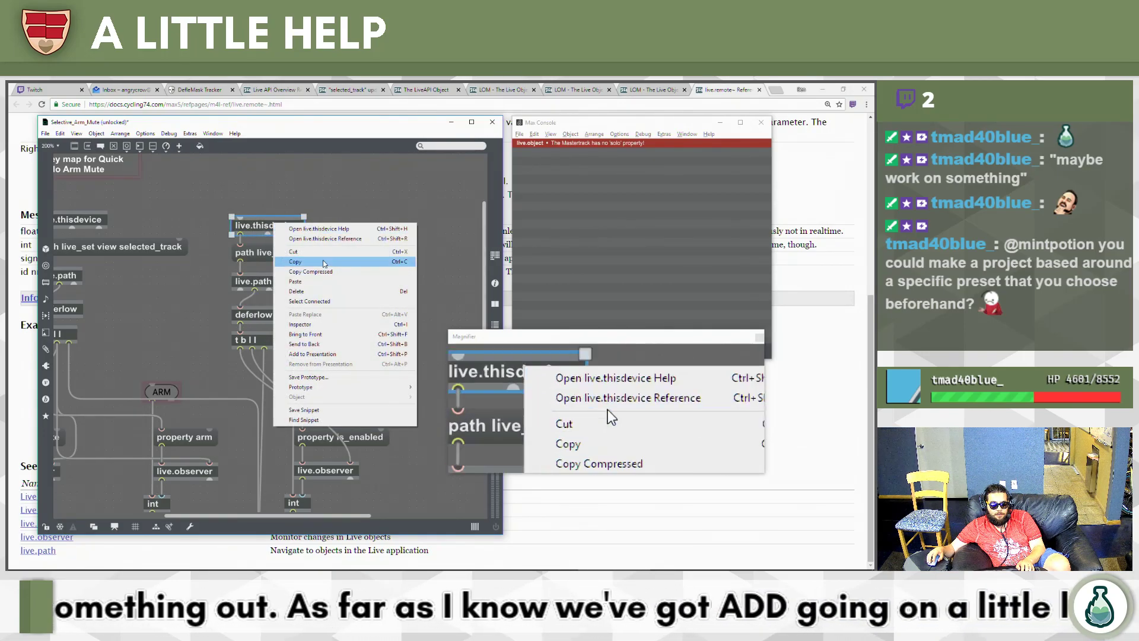
click(366, 238)
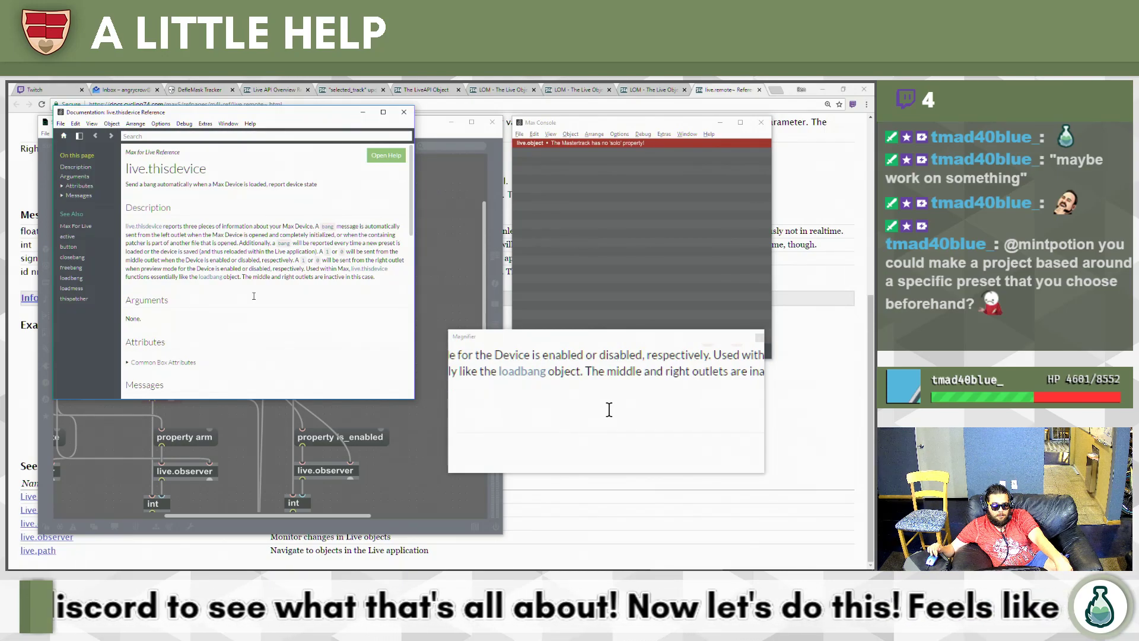
scroll(254, 296, down, 2)
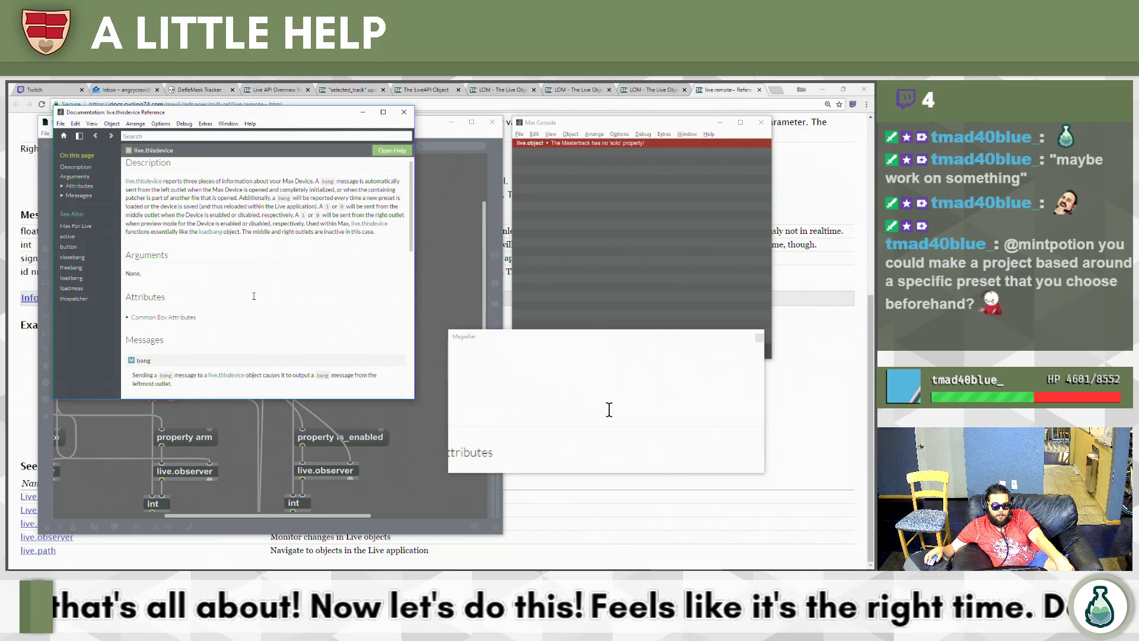
scroll(254, 295, down, 4)
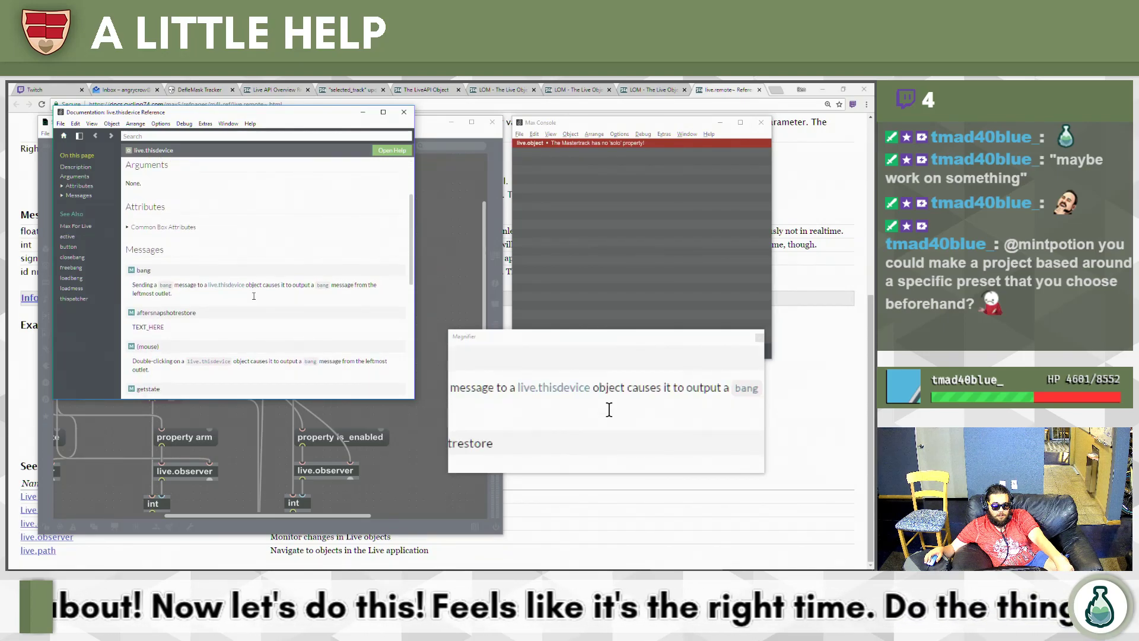
scroll(254, 295, down, 3)
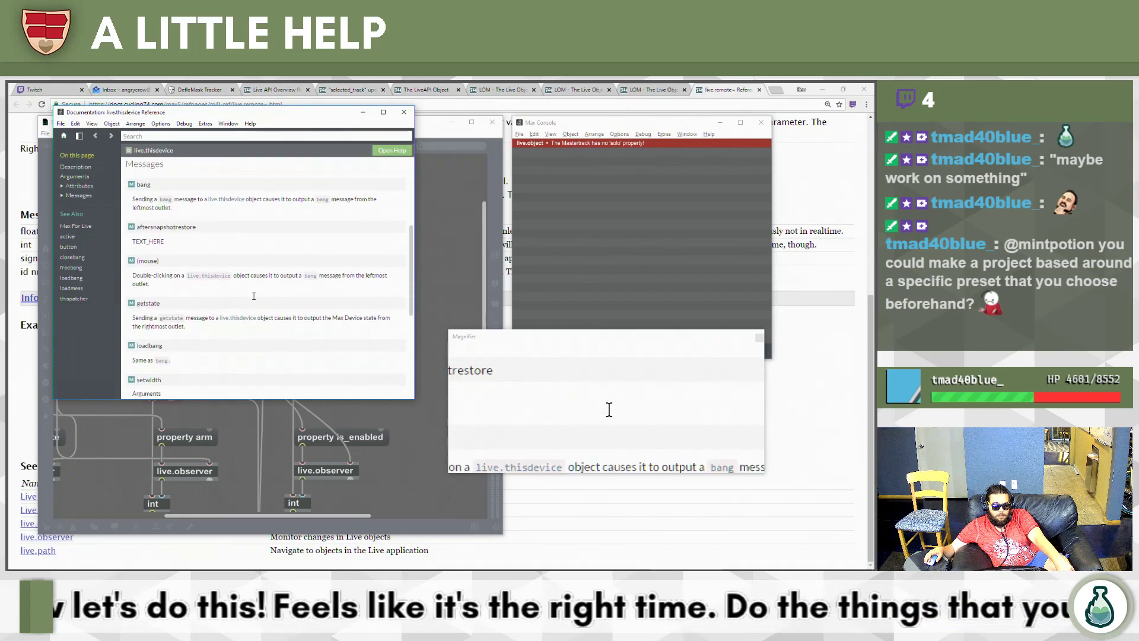
scroll(254, 295, down, 4)
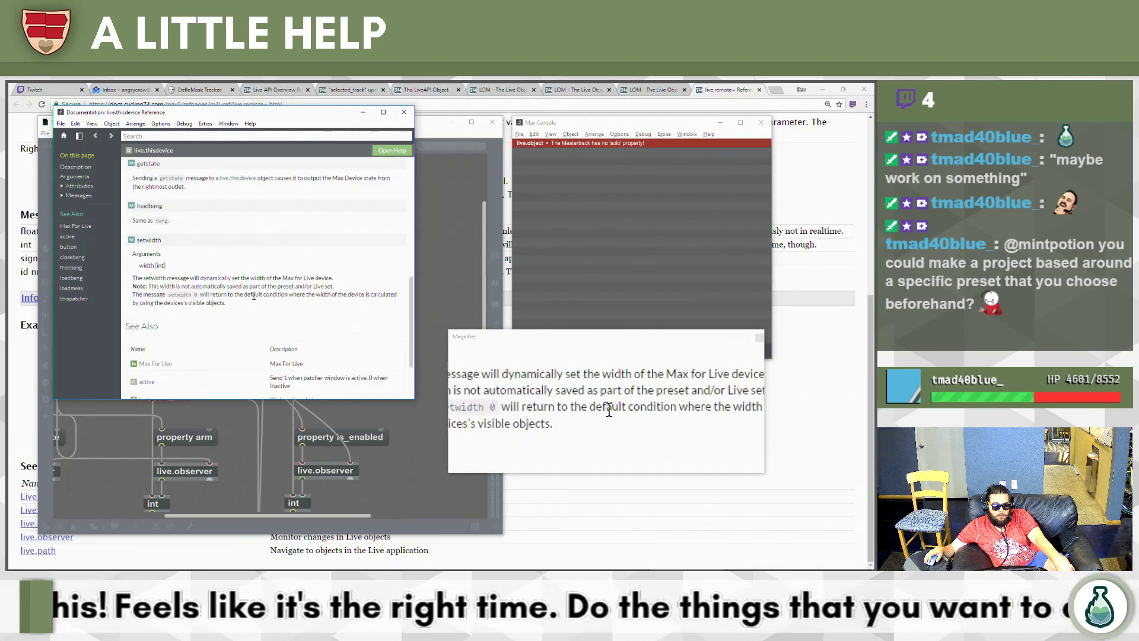
scroll(253, 295, up, 3)
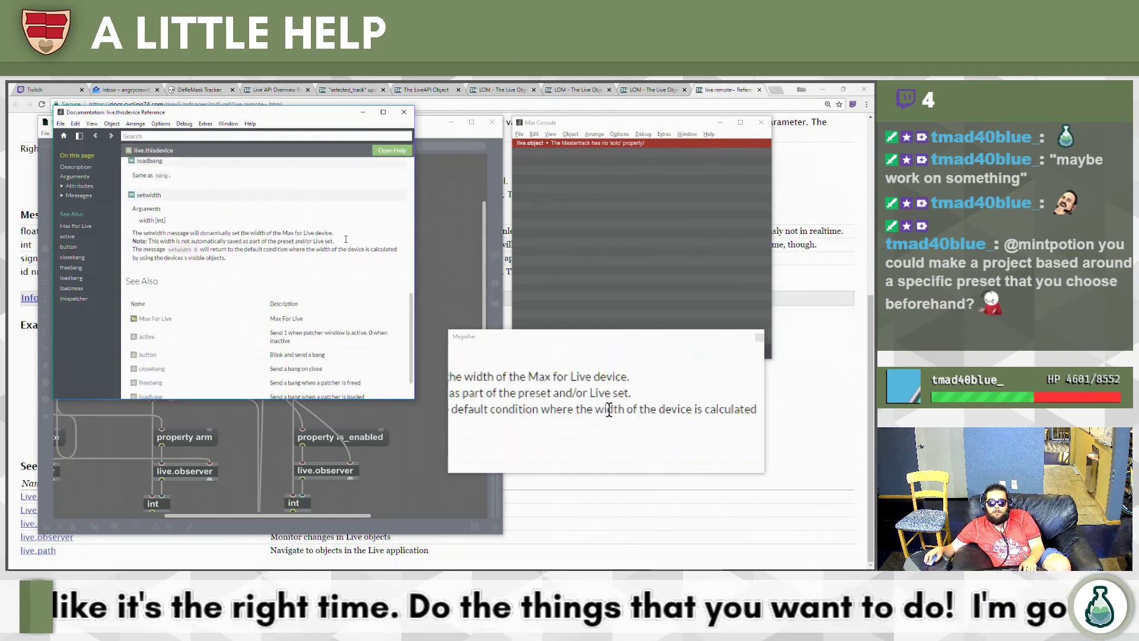
Return to the Selective_Arm_Mute patch over Ableton Live, save it and close its window.
click(454, 156)
key(alt+Tab)
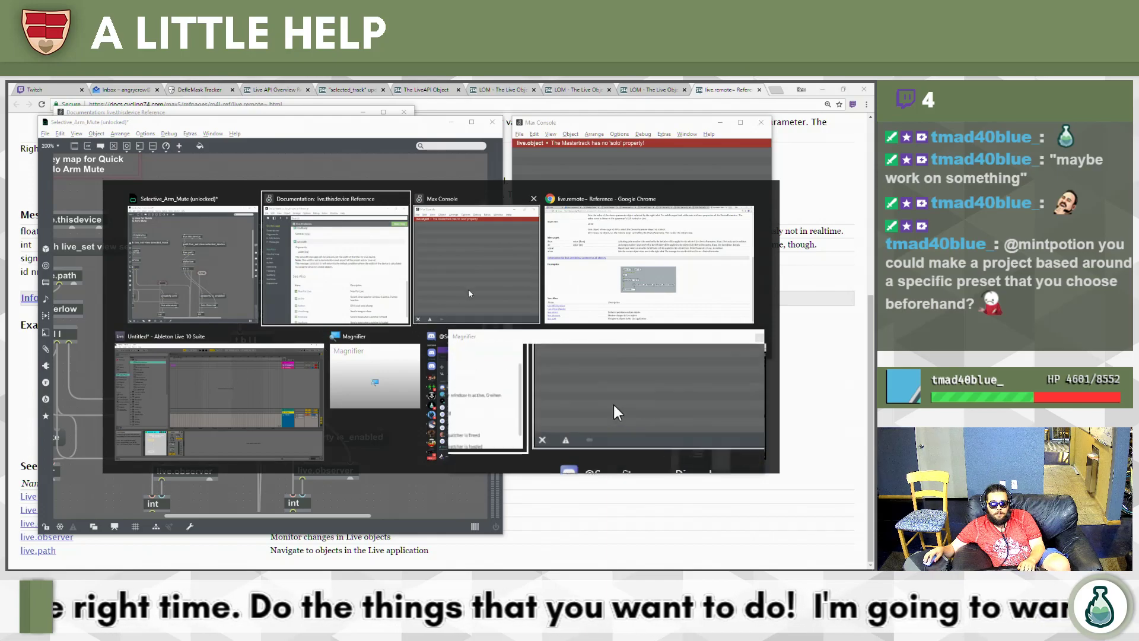
click(205, 290)
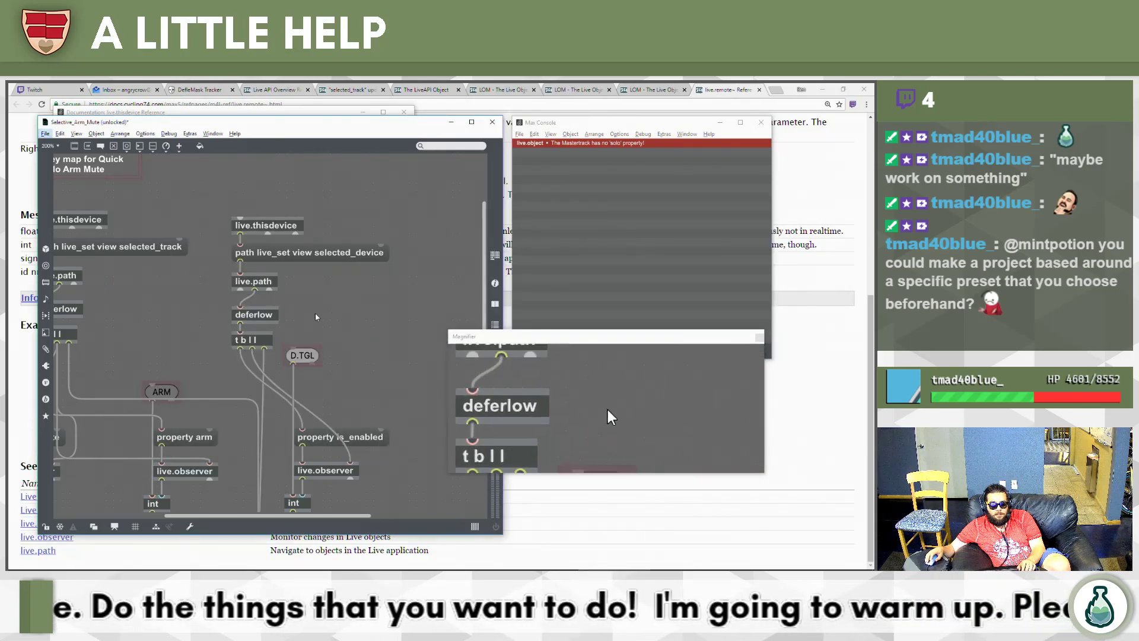
key(alt+Tab)
click(265, 368)
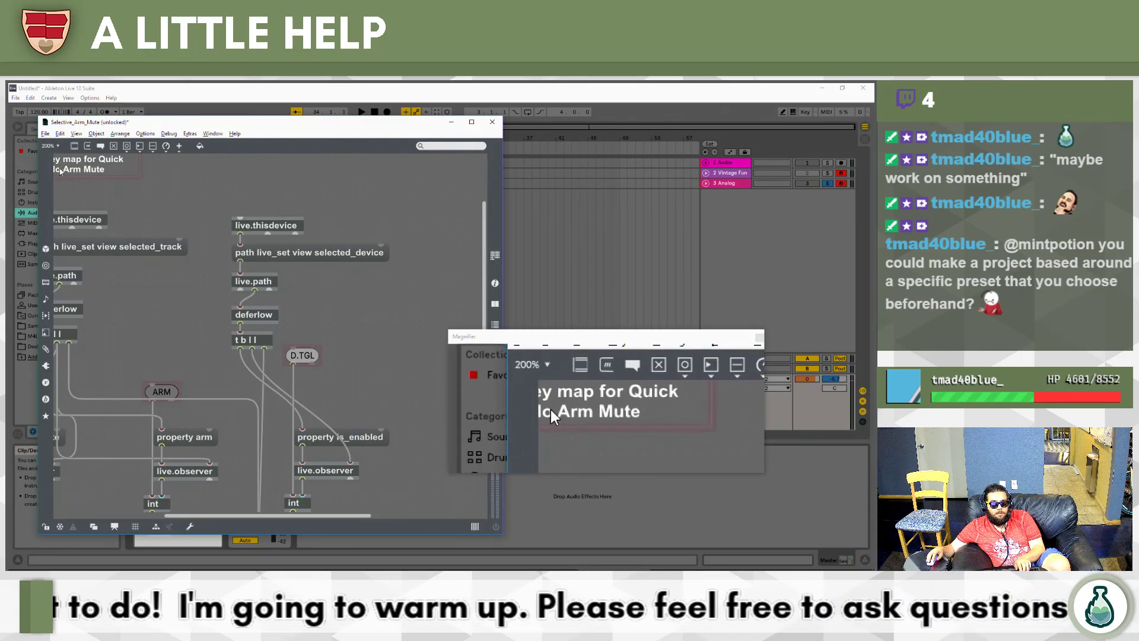
key(ctrl+e)
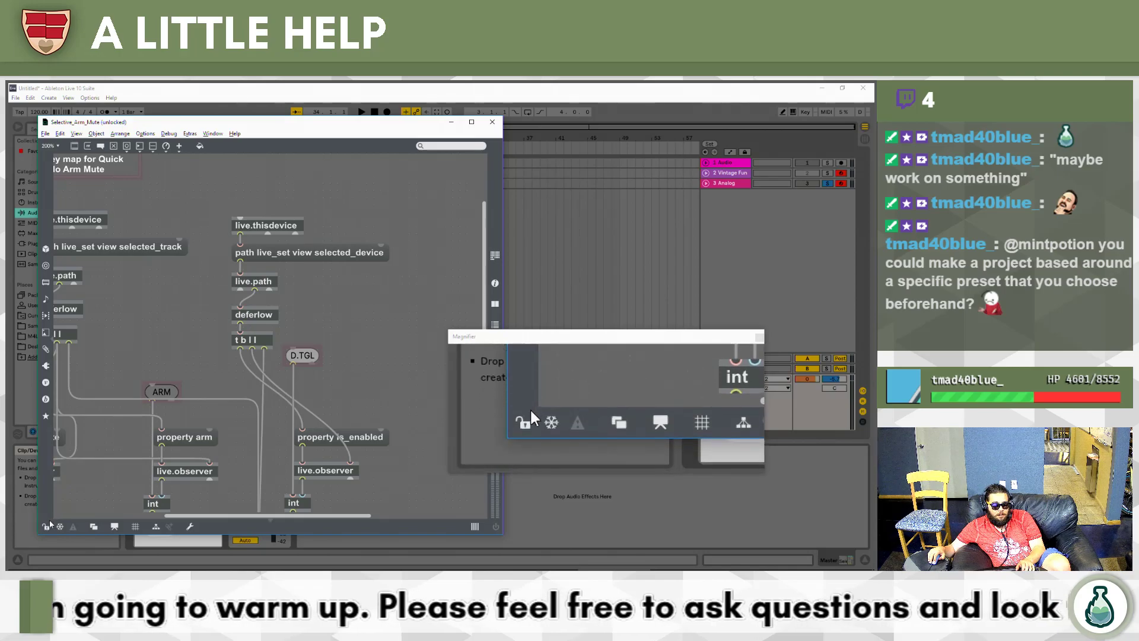
key(ctrl+w)
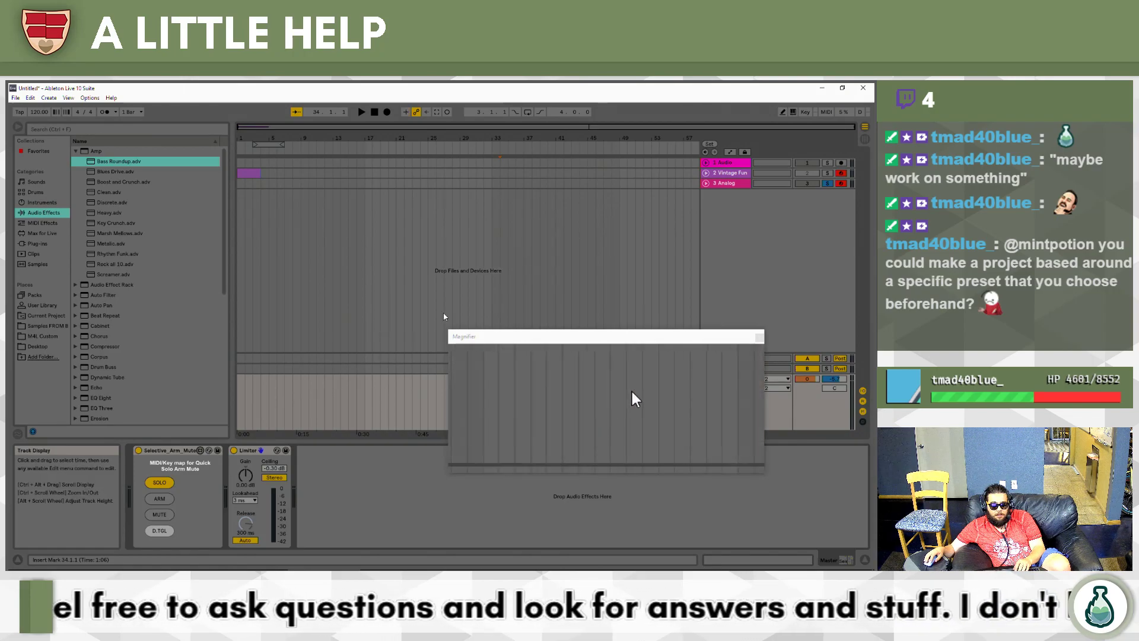
Check the Max Console, then test the D.TGL button on the Selective_Arm_Mute device in Ableton Live.
key(alt+Tab)
key(alt+Tab)
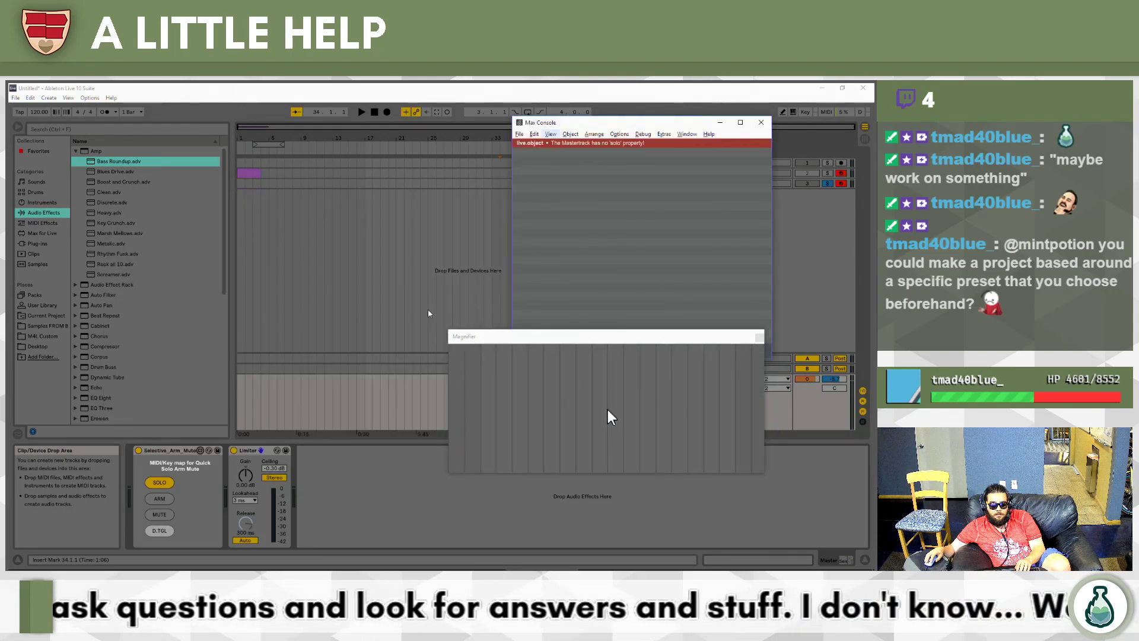
click(154, 530)
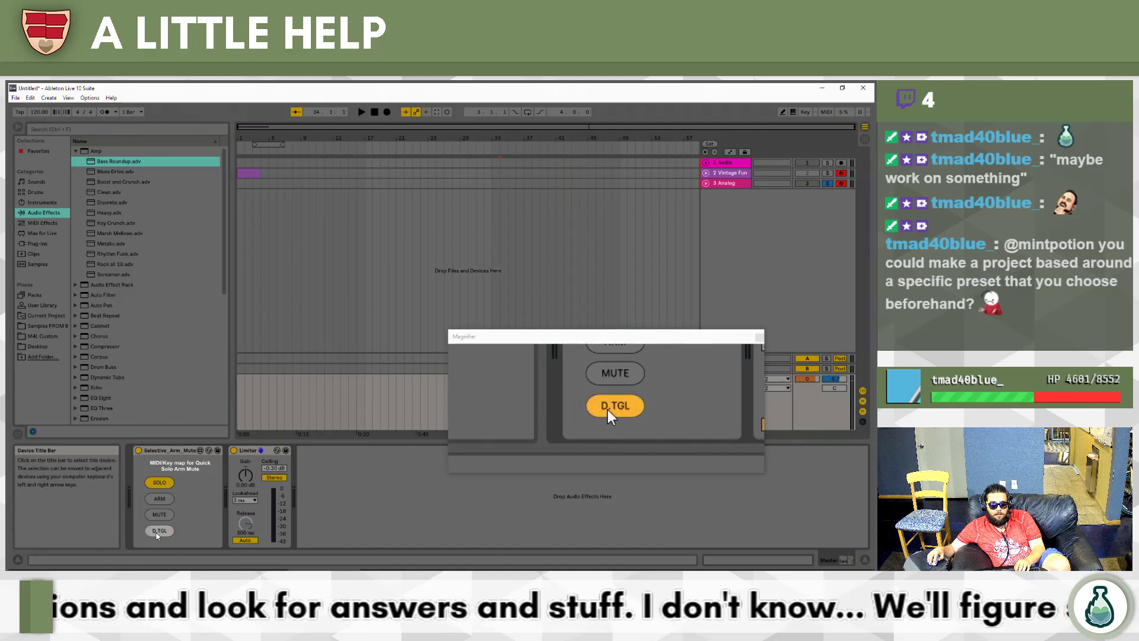
click(161, 531)
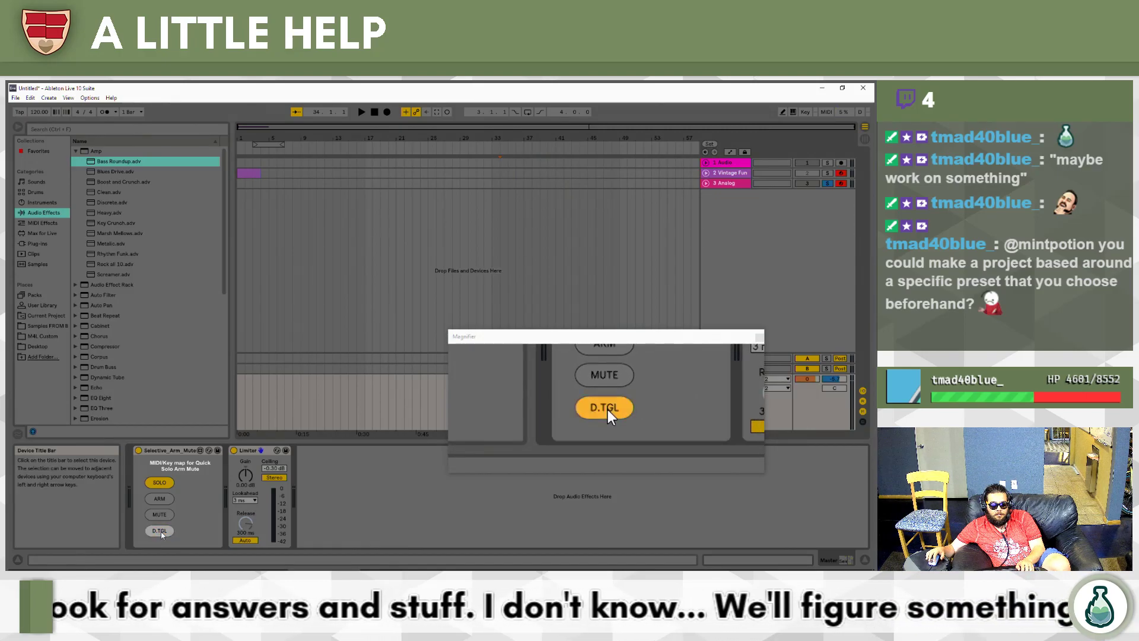
click(161, 531)
click(162, 532)
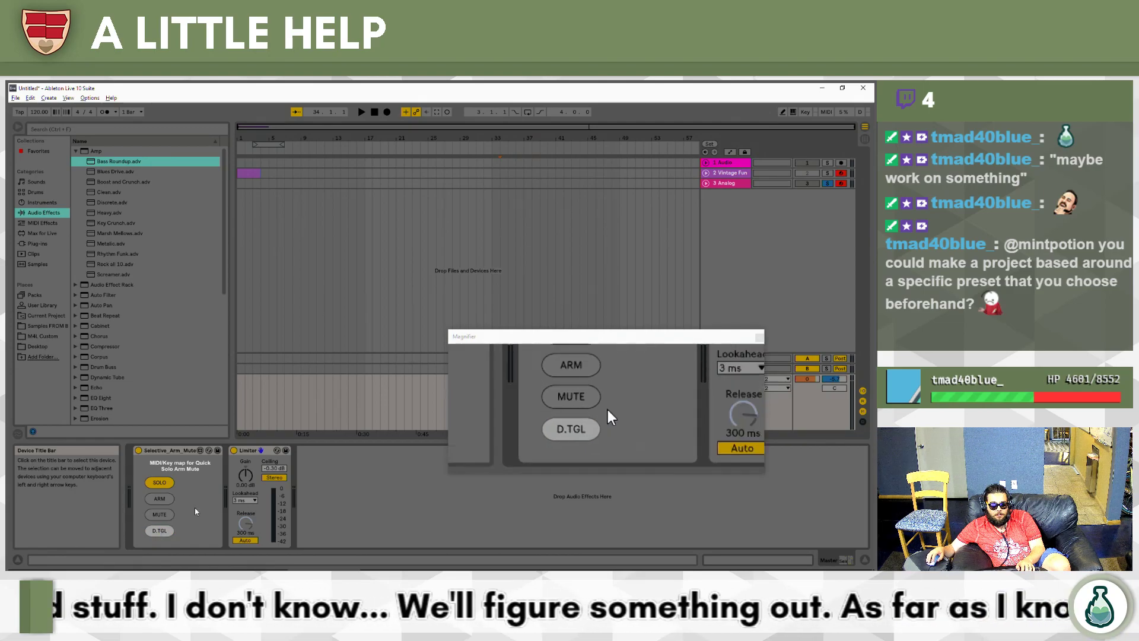
Select the Analog device on the 3 Analog track and check the Max Console for output.
click(732, 184)
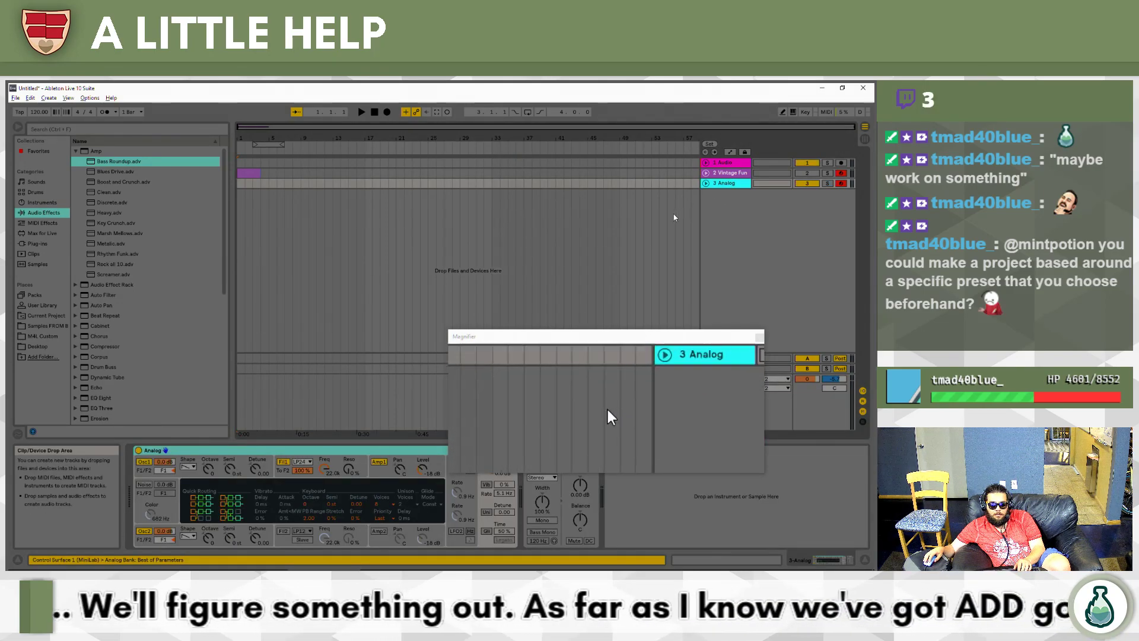
click(377, 433)
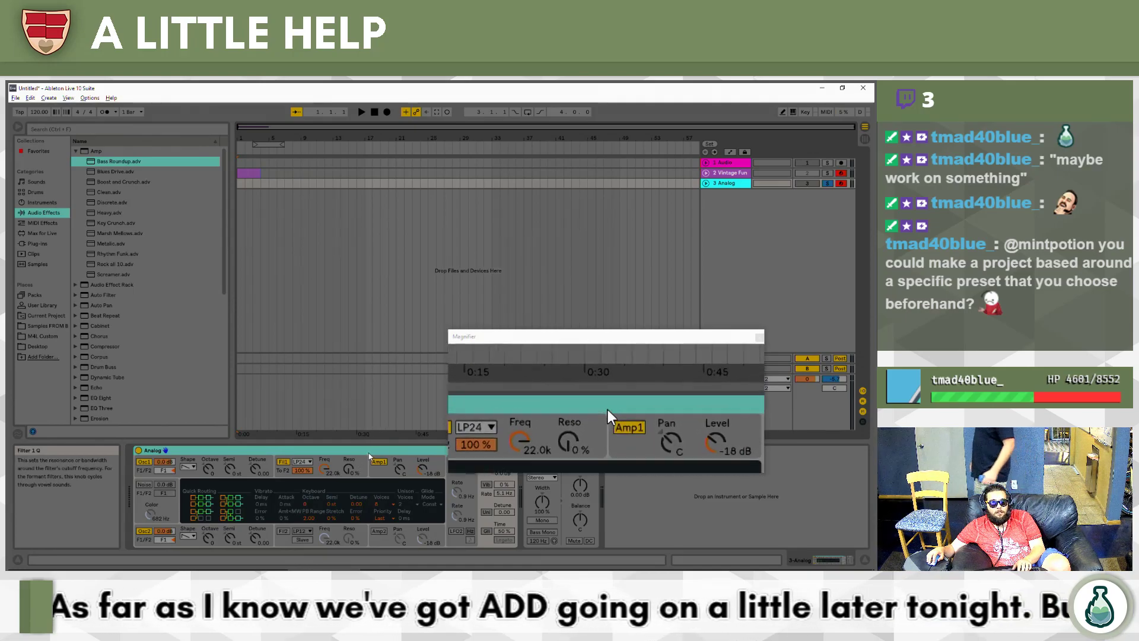
click(371, 452)
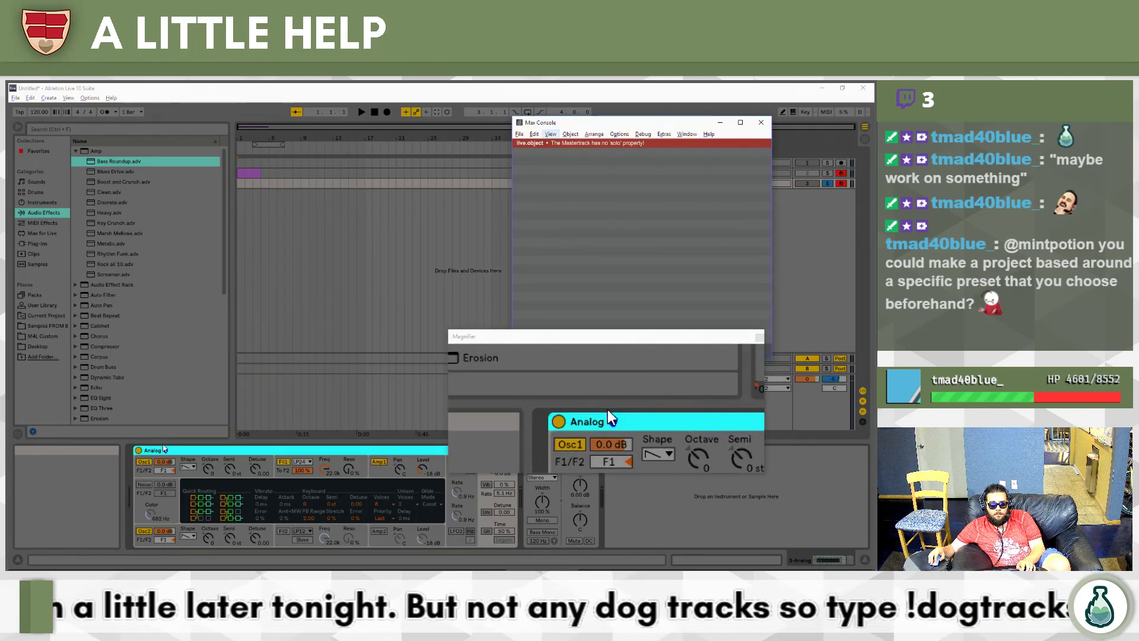
click(164, 449)
key(alt+Tab)
click(401, 288)
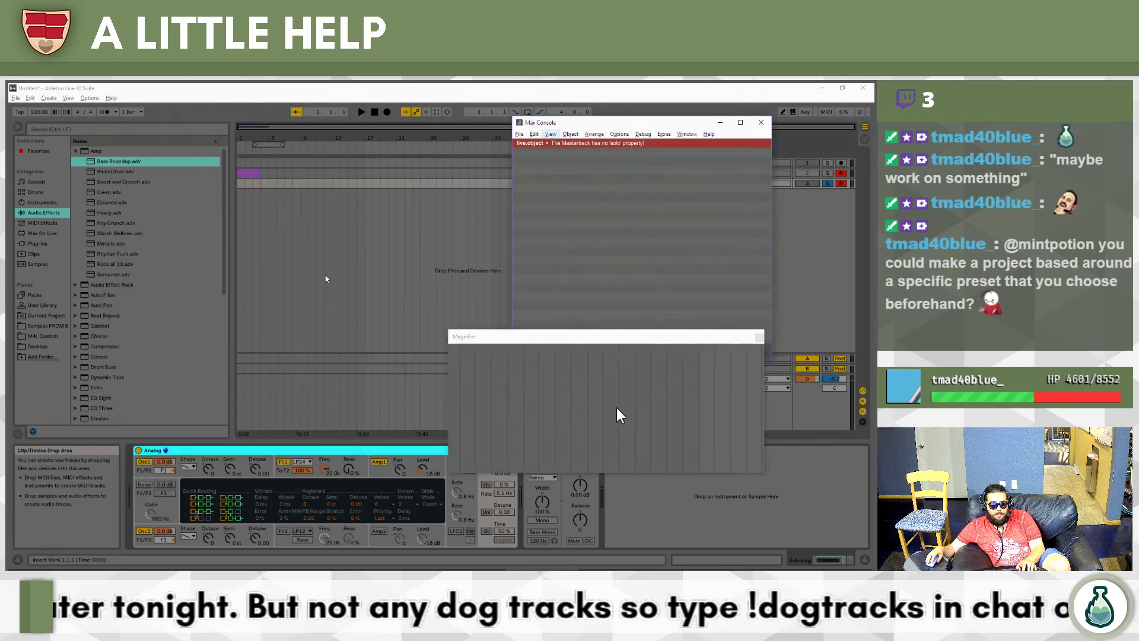
Switch back to Ableton Live and open the Selective_Arm_Mute device on the Master track in Max, showing its patching view.
key(alt+Tab)
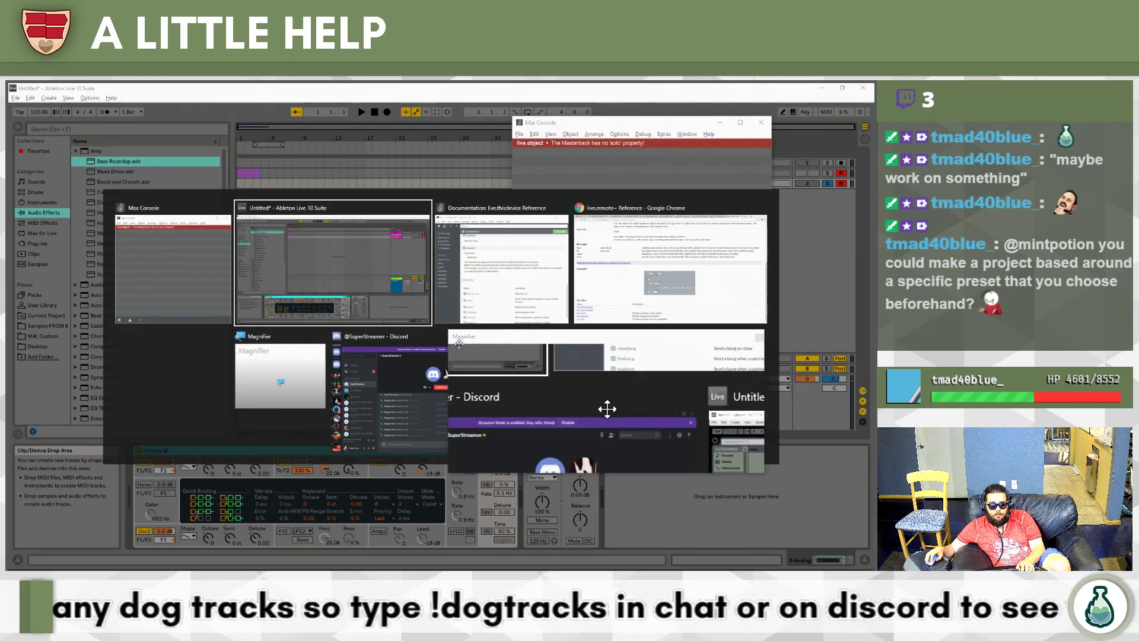
click(803, 407)
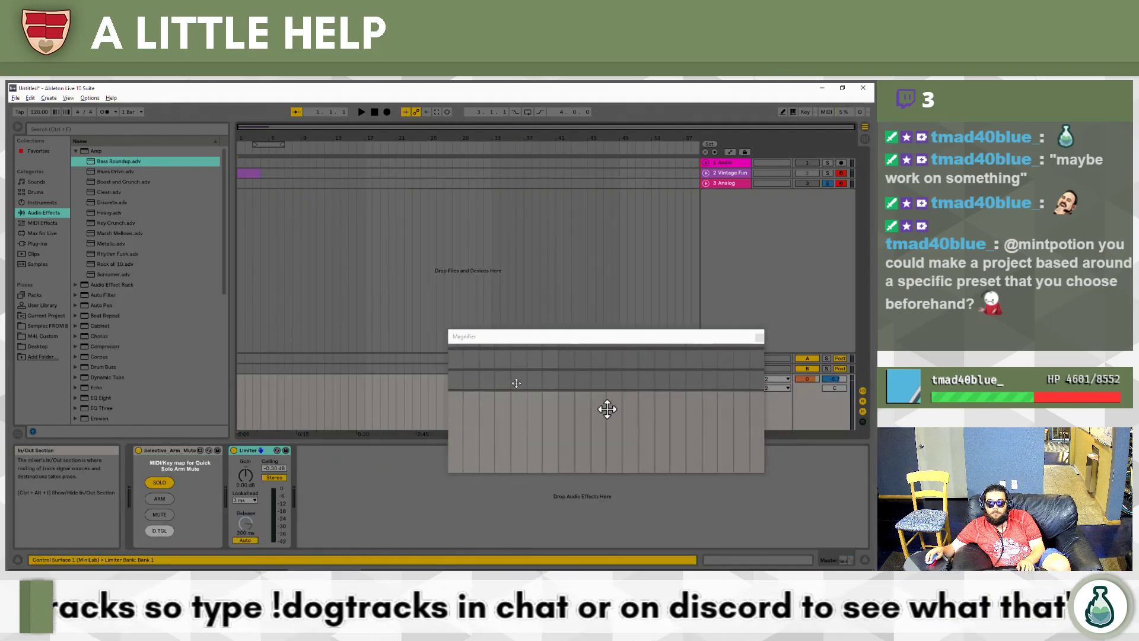
click(201, 450)
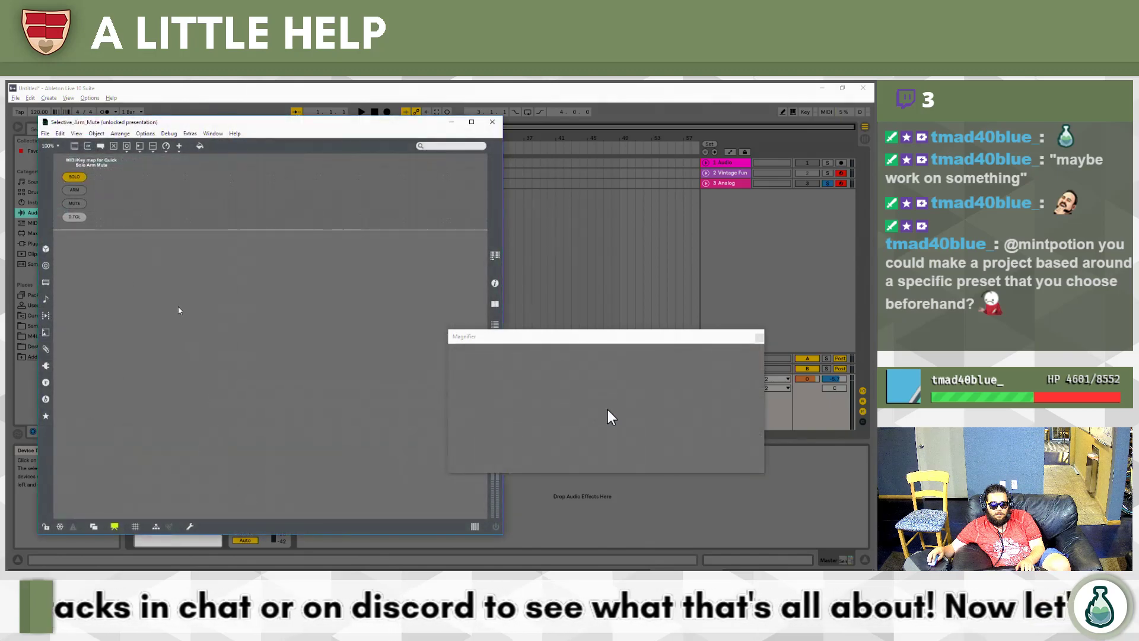
click(114, 526)
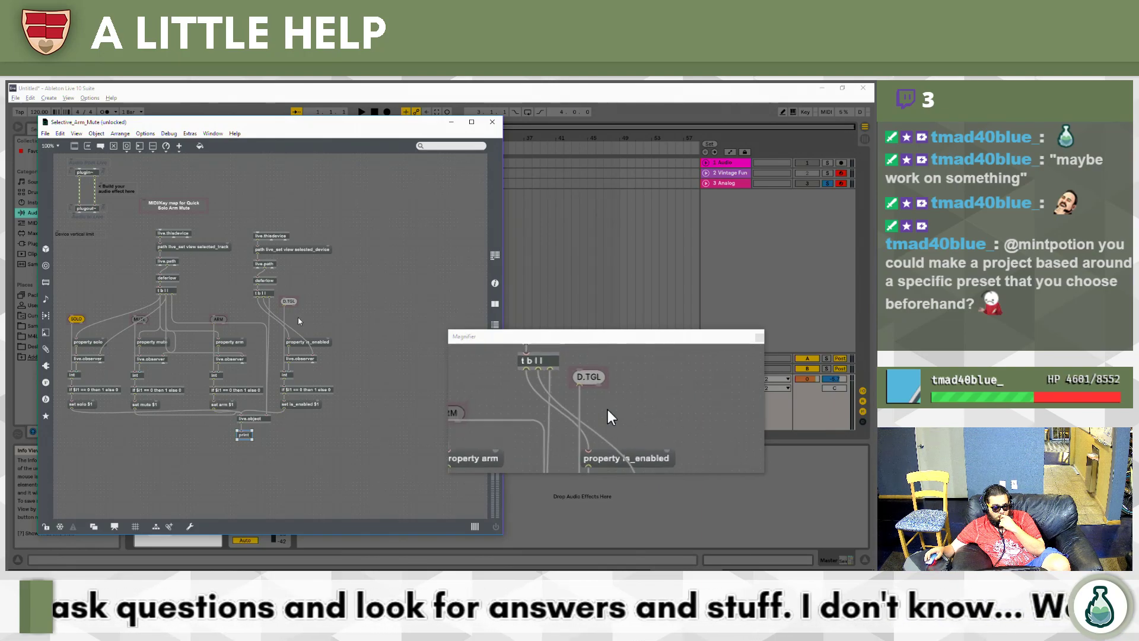
Open the live.path reference from the selected_device path's object and read its description, example, arguments and outlets.
double_click(271, 265)
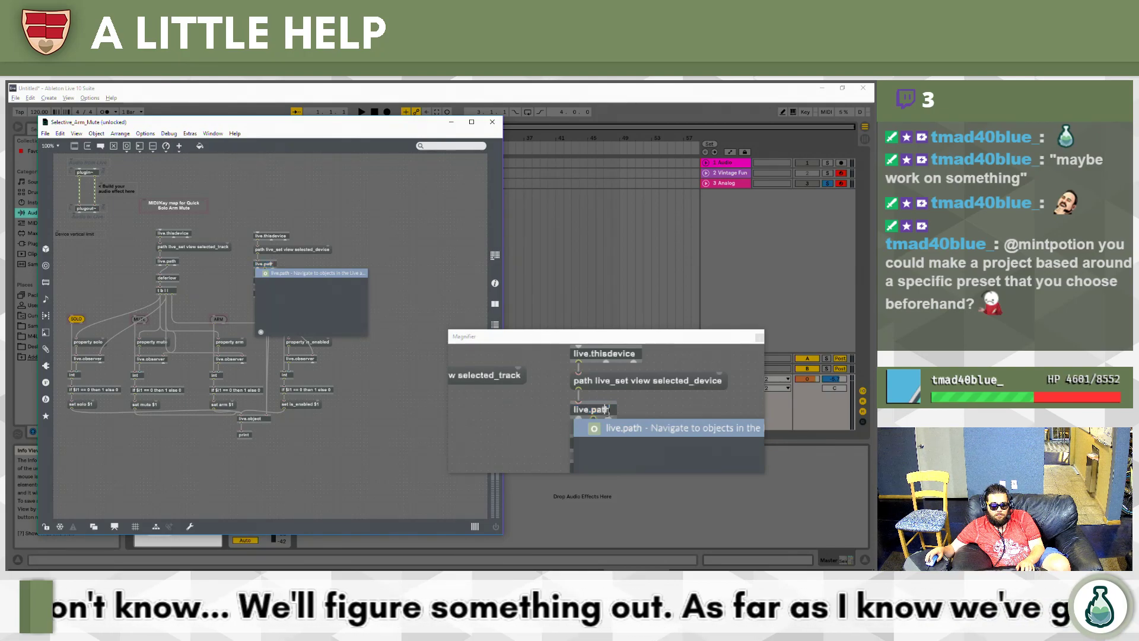
key(Return)
right_click(265, 264)
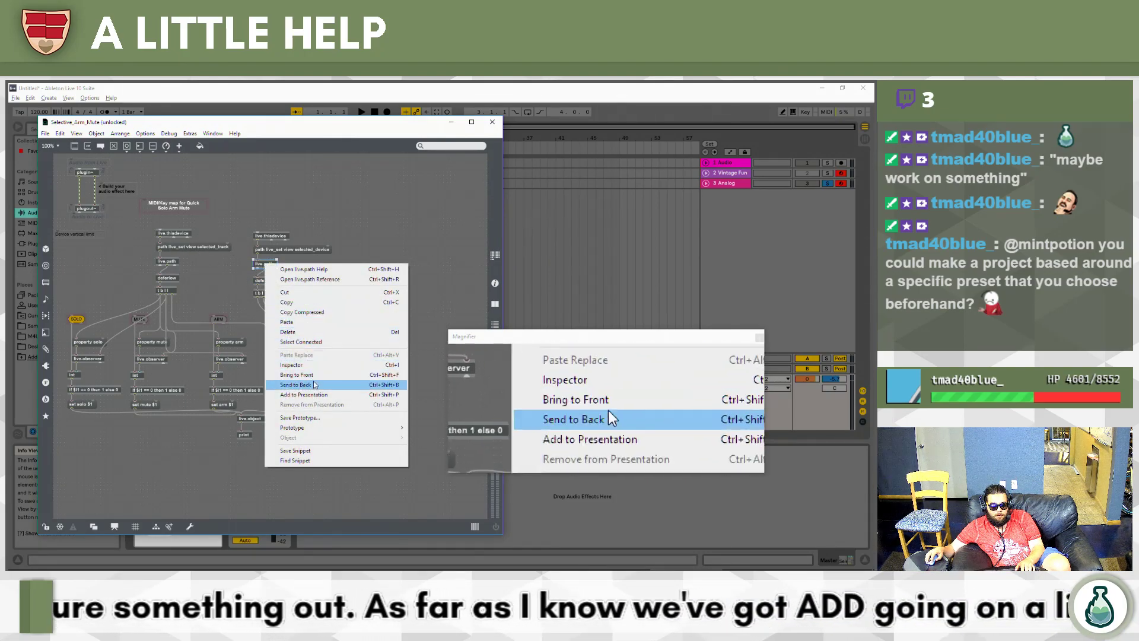
click(329, 278)
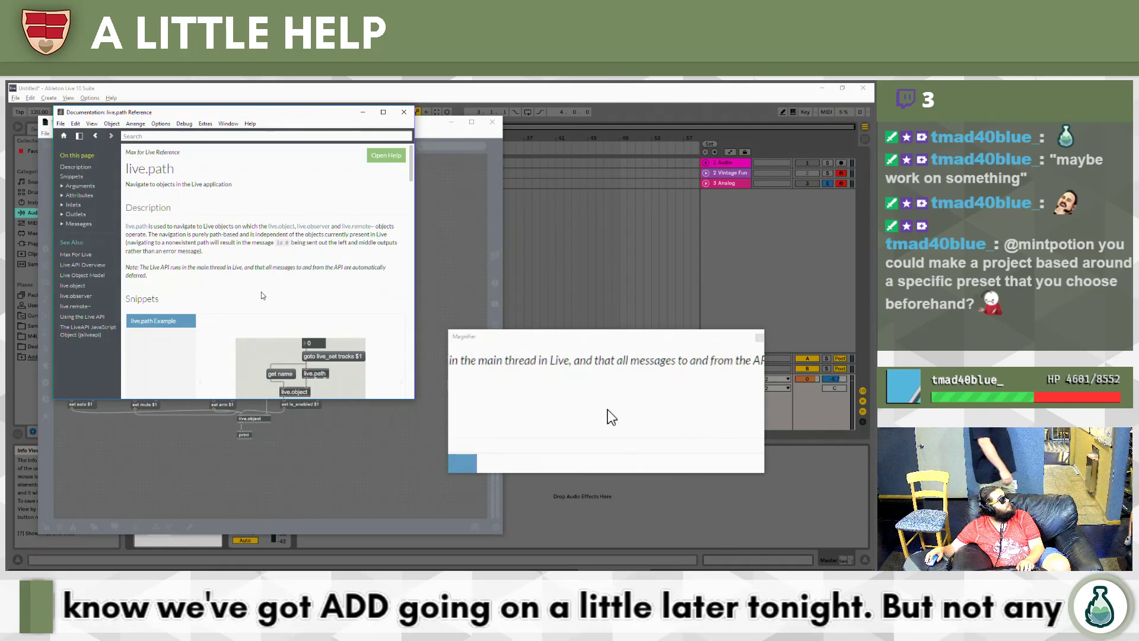
key(super)
key(super)
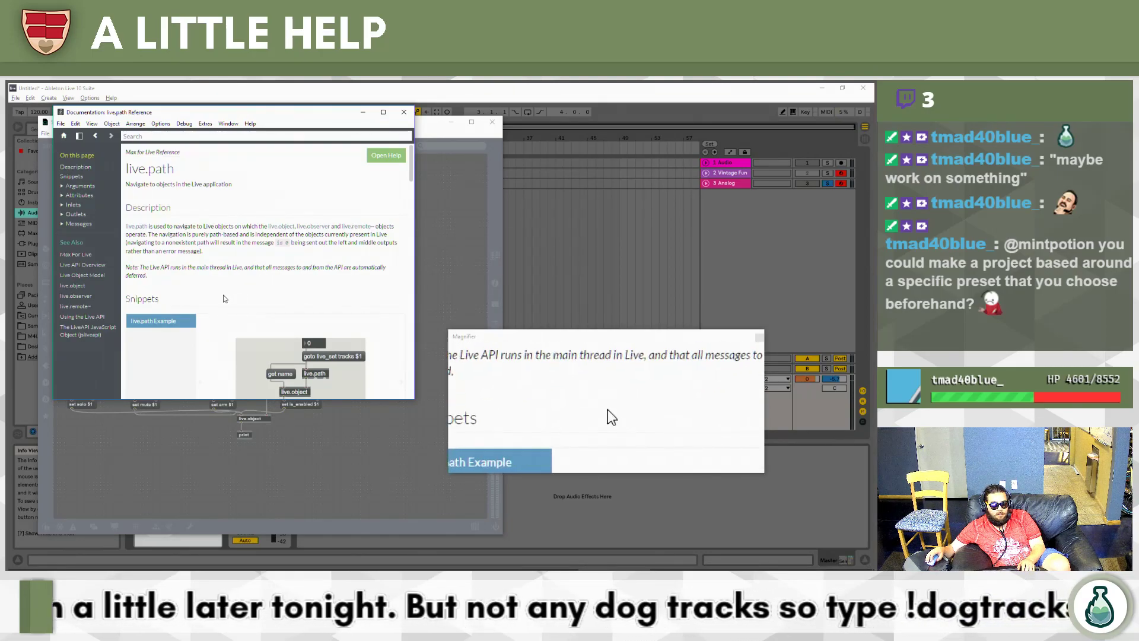
scroll(220, 292, down, 3)
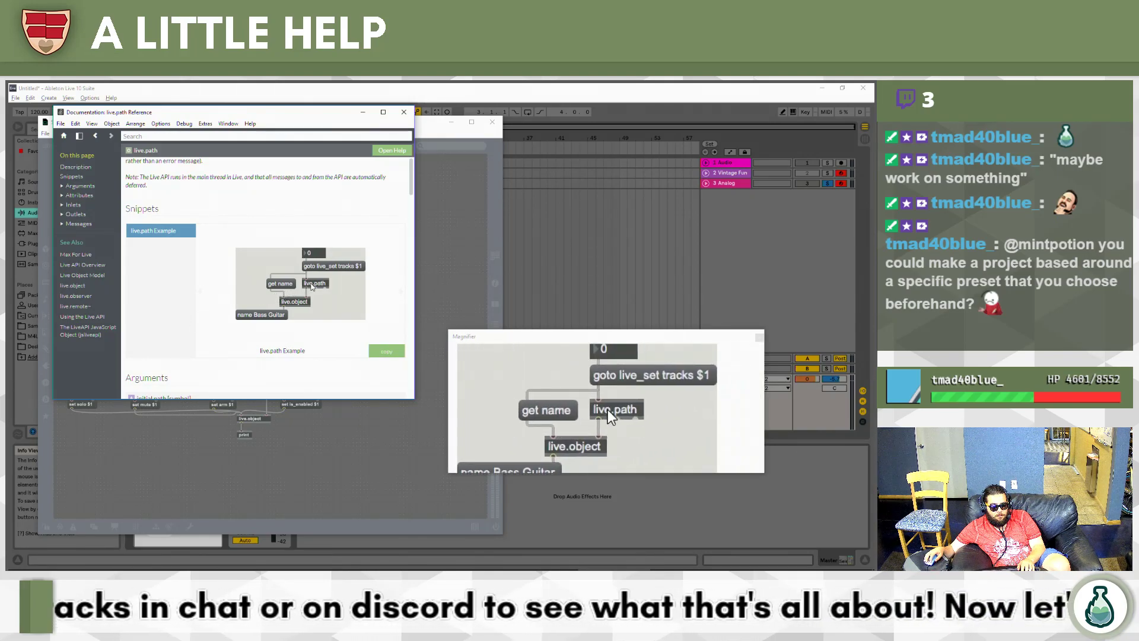
scroll(257, 276, up, 3)
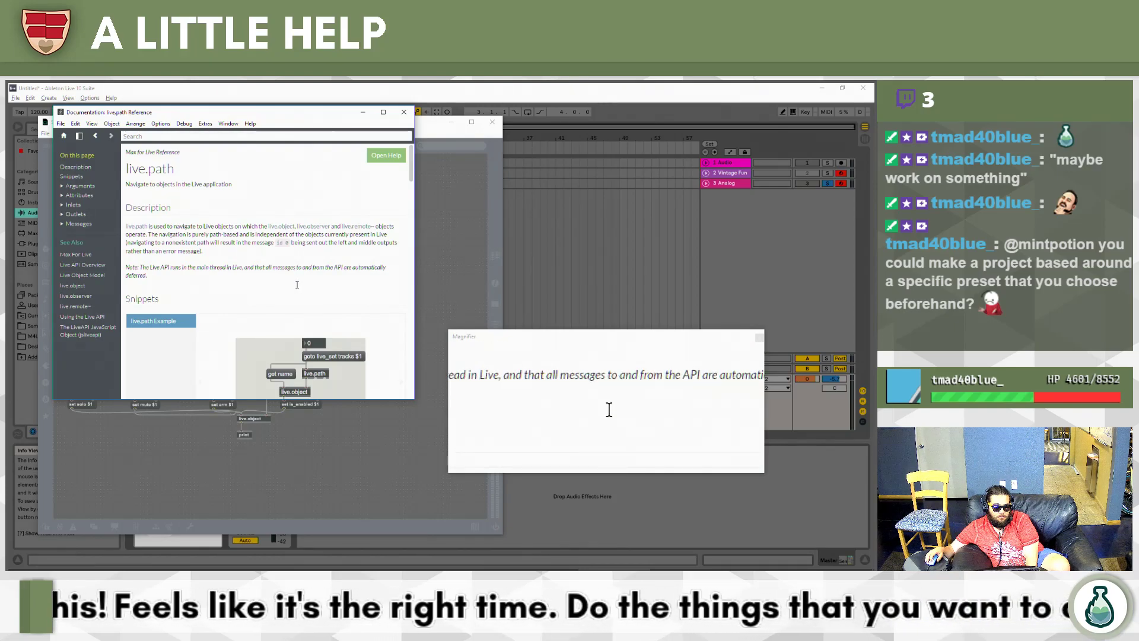
scroll(297, 284, down, 3)
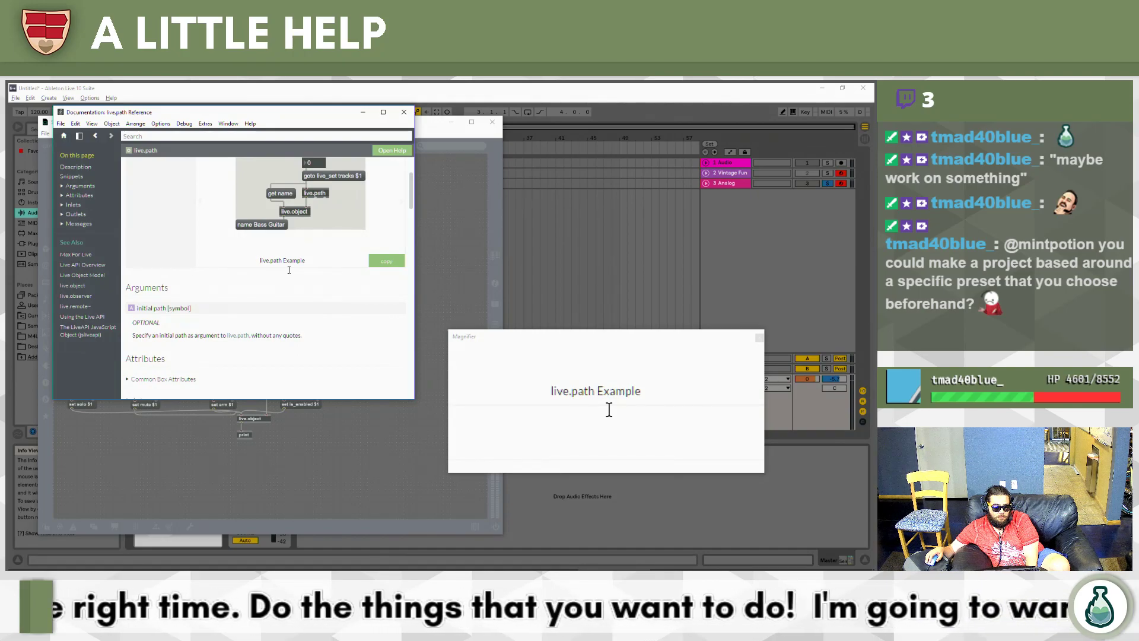
scroll(289, 270, down, 2)
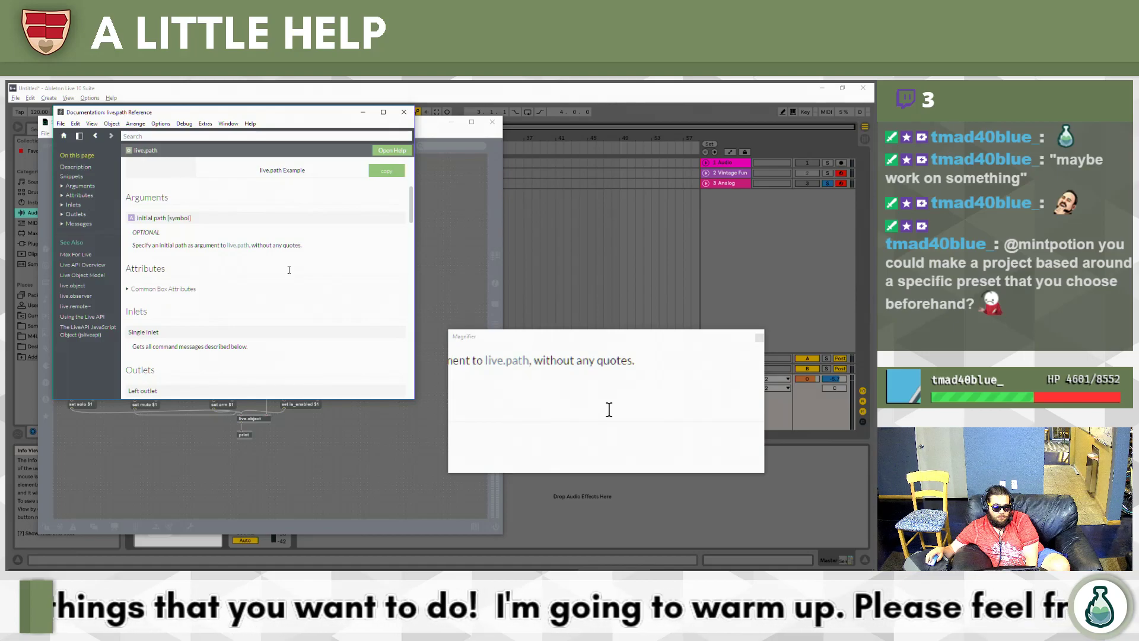
scroll(249, 282, down, 3)
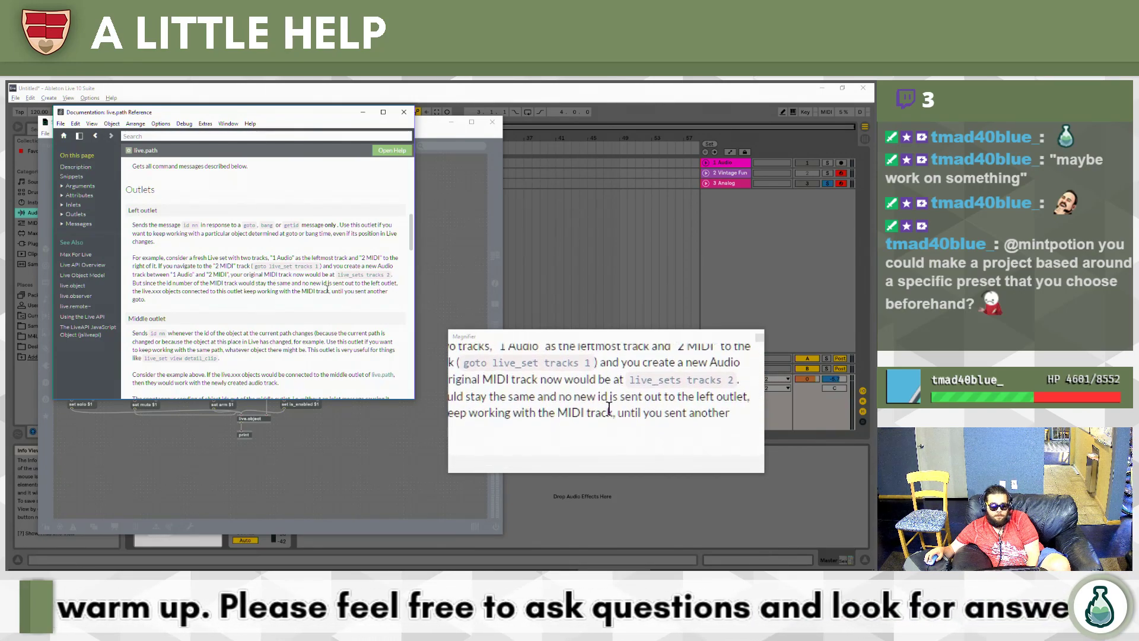
Close the live.path reference, lock the Selective_Arm_Mute patch and close its window.
click(404, 112)
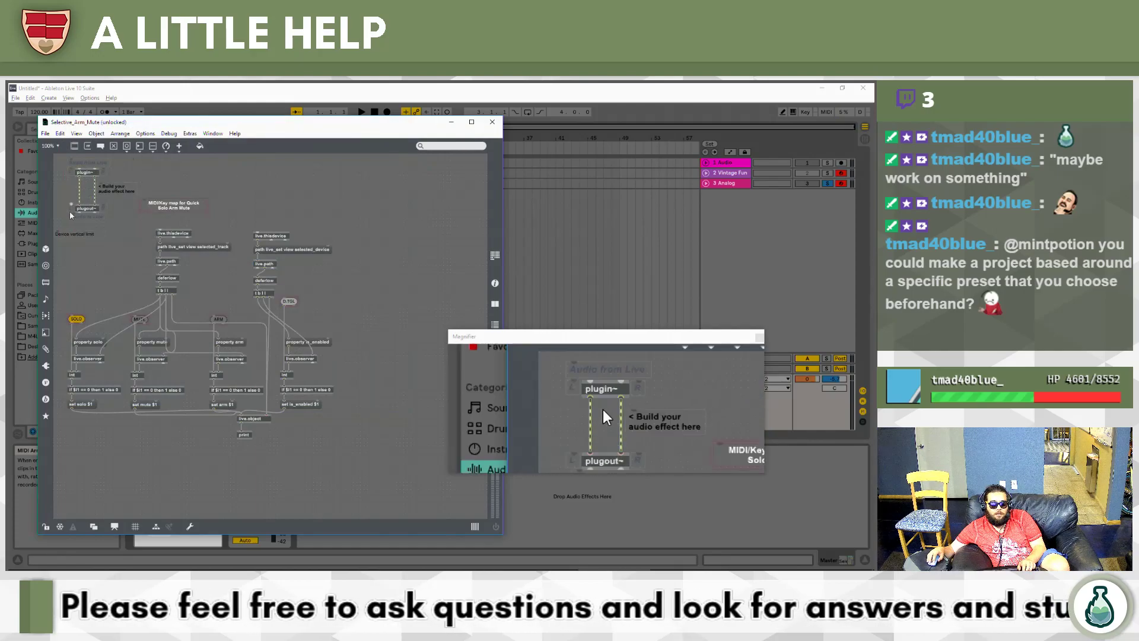
click(46, 527)
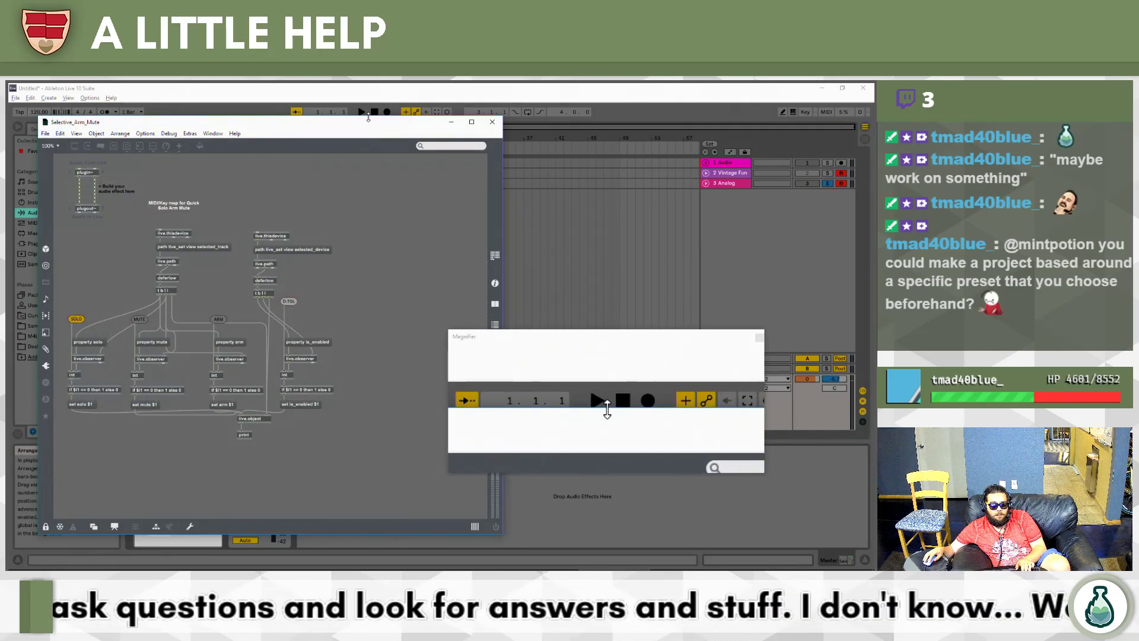
click(491, 121)
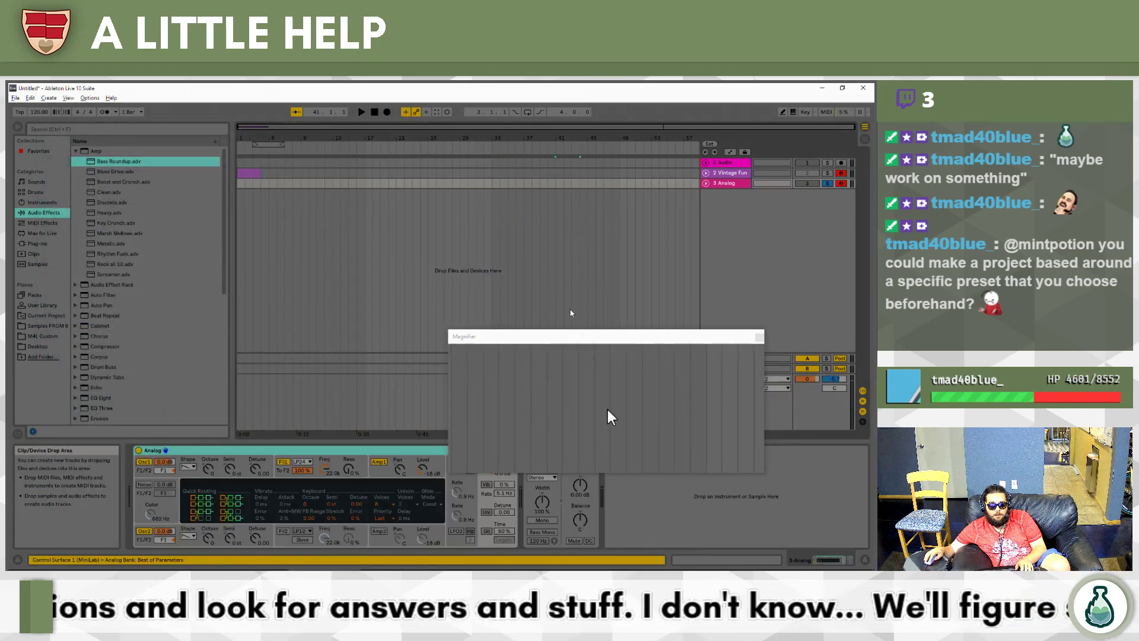
Close the Magnifier window, select the clip on the 2 Vintage Funk track and play it.
drag(633, 338, 610, 292)
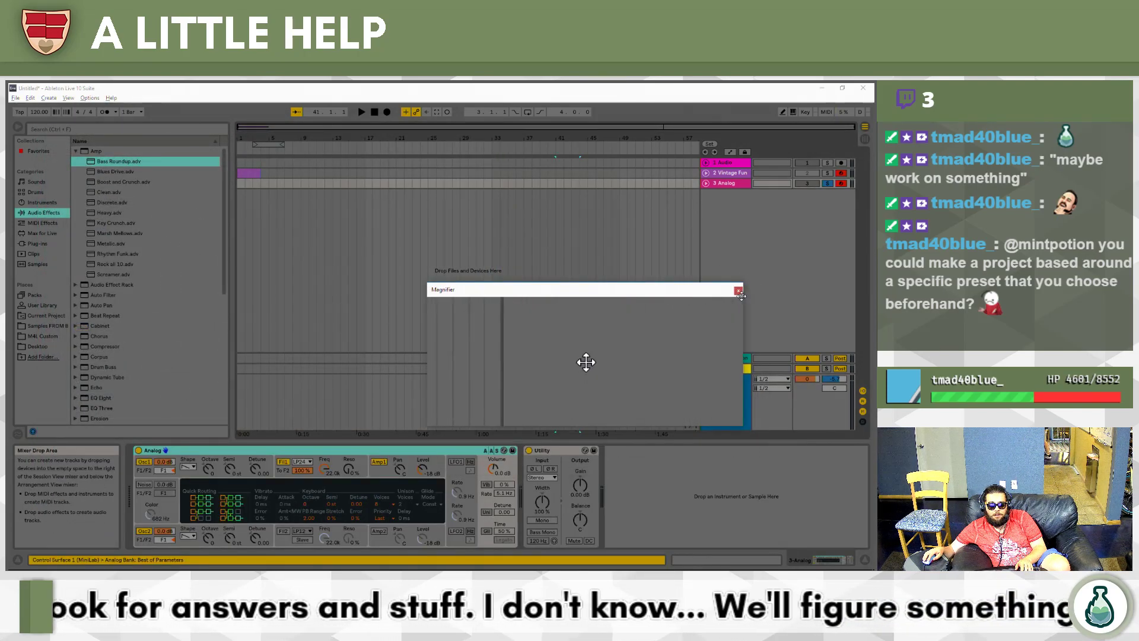
click(738, 290)
click(413, 286)
drag(268, 183, 262, 183)
click(250, 173)
key(space)
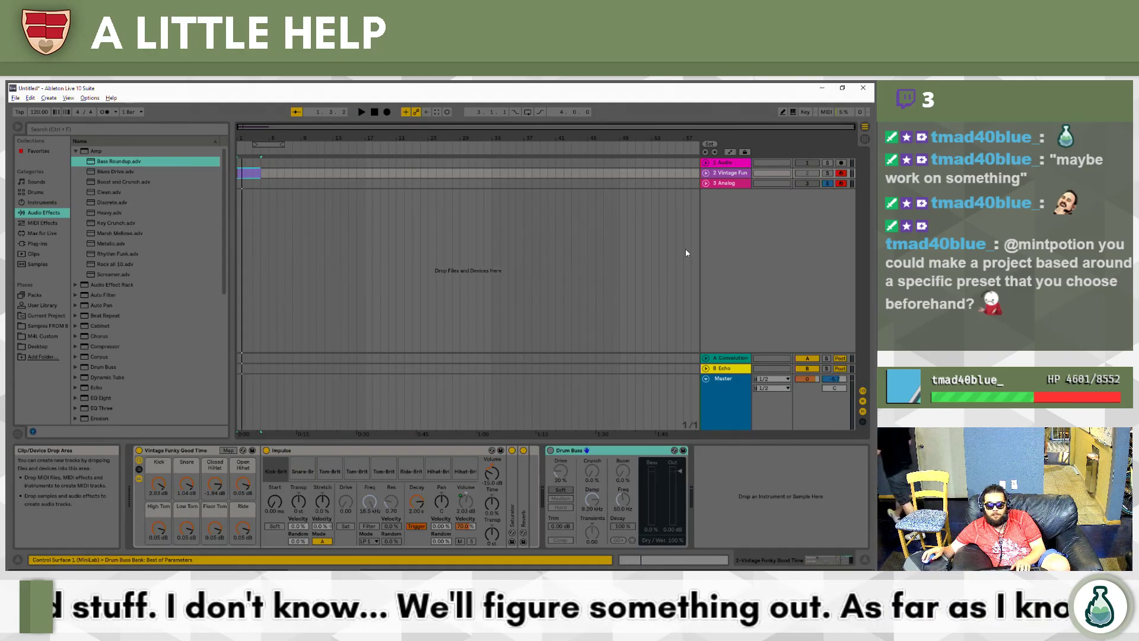
Start a new Live Set in place of the current one.
click(419, 233)
key(ctrl+n)
click(467, 355)
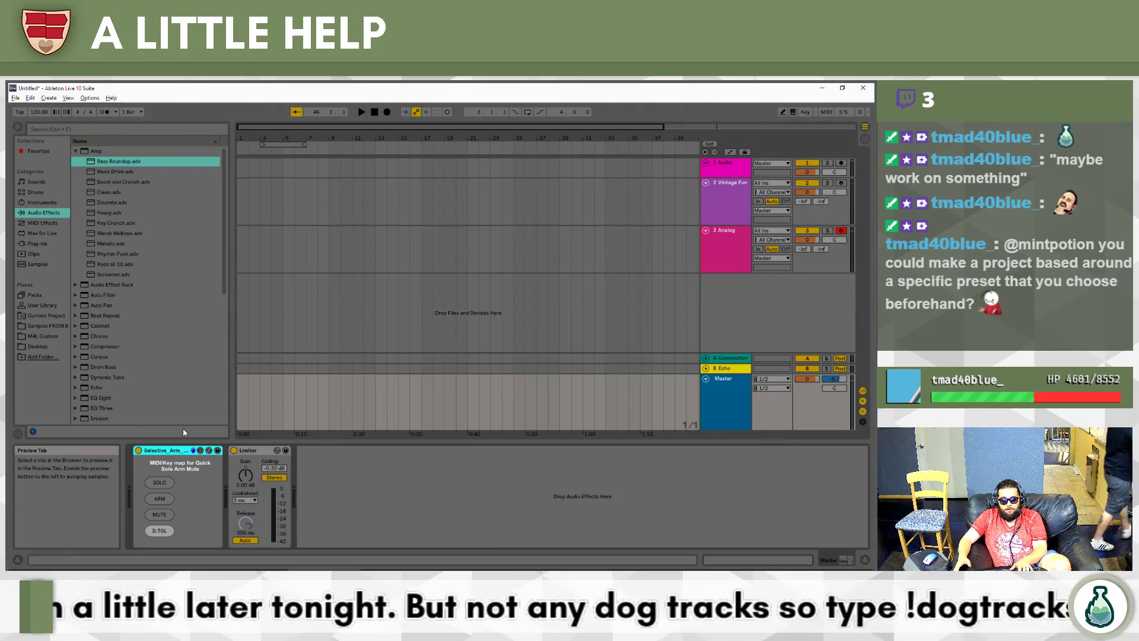
Collapse the Amp presets, browse the instruments and load Wavetable in place of Analog on track 3.
click(128, 221)
key(Up)
key(Left)
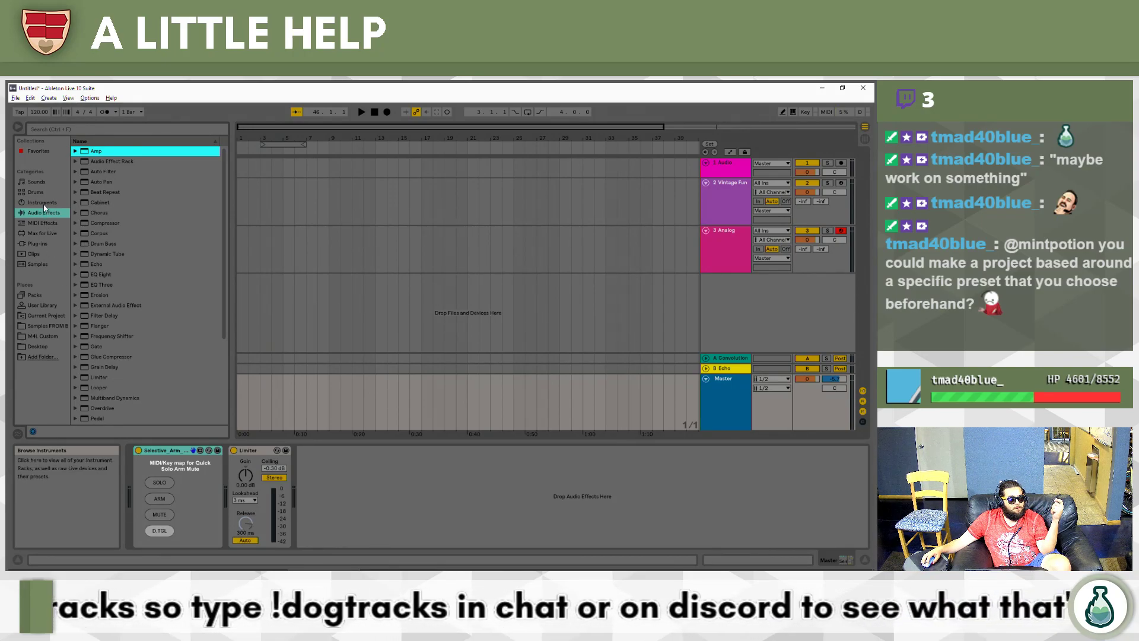
click(43, 202)
click(99, 223)
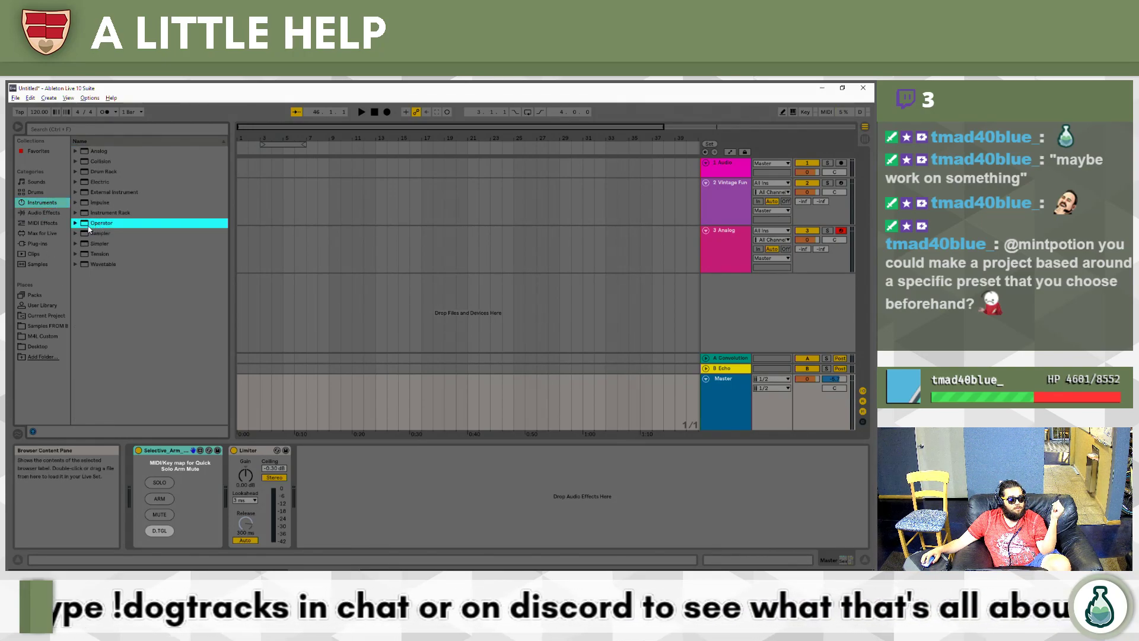
click(93, 264)
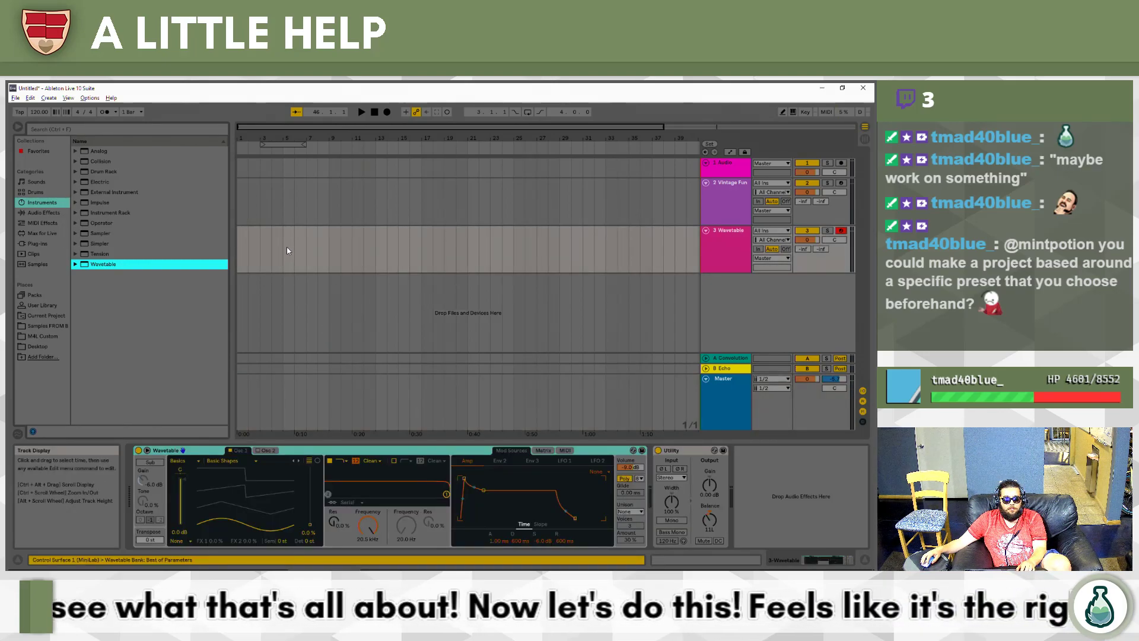
Insert an empty four-bar MIDI clip at the start of the 3 Wavetable track.
drag(286, 252, 228, 254)
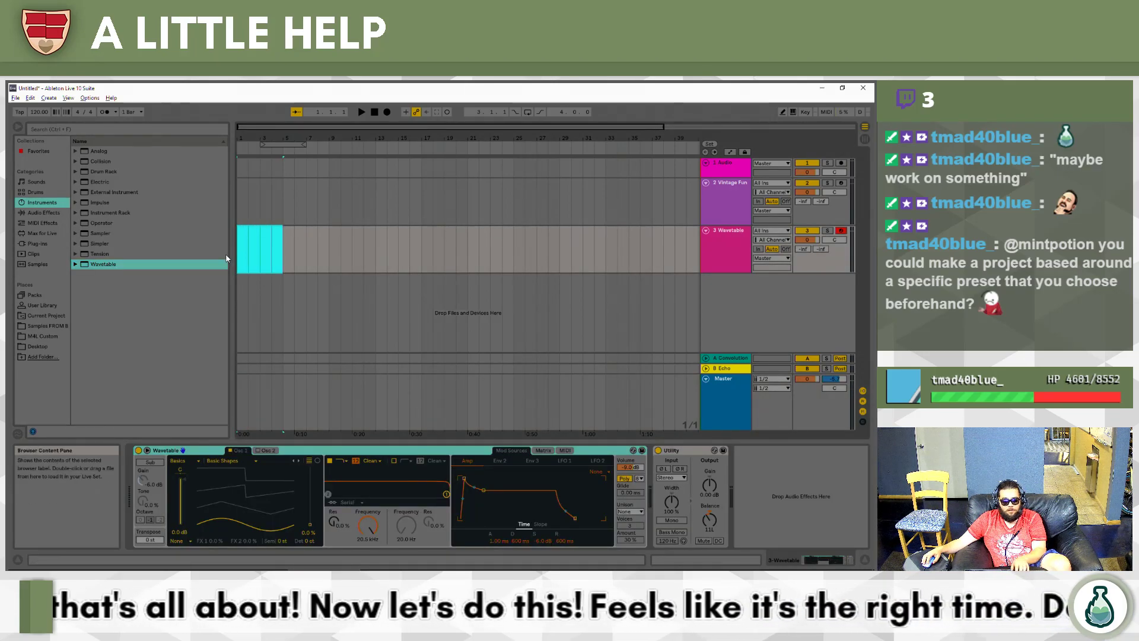
key(ctrl+shift+m)
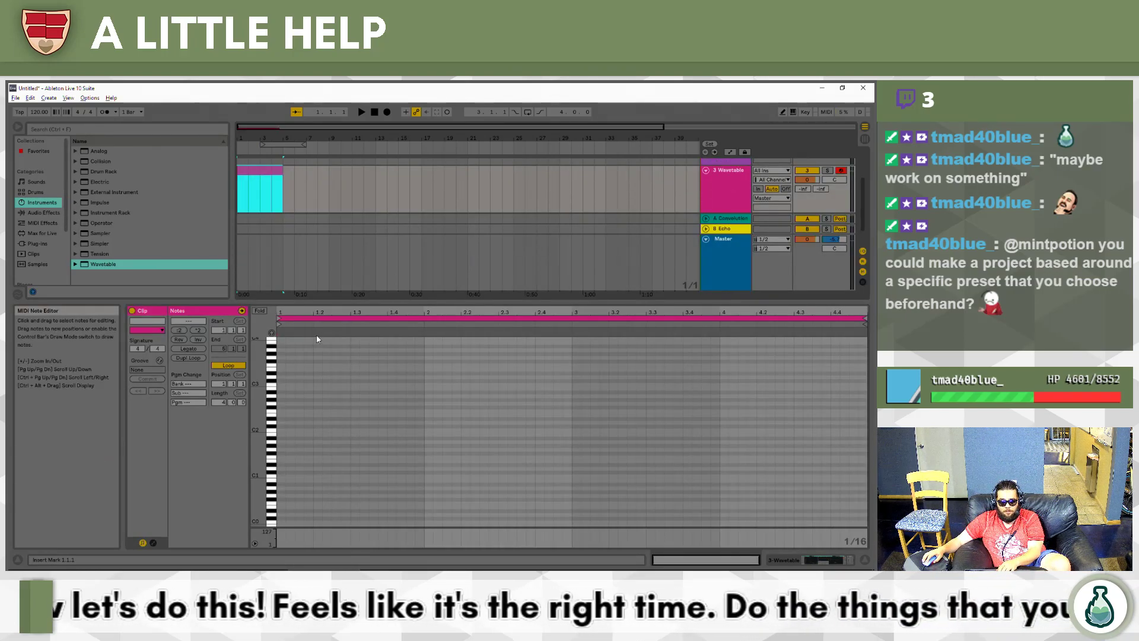
Turn on the computer MIDI keyboard, audition fifths and step-enter C2 with G2 as half notes at the start of bar 1.
click(401, 387)
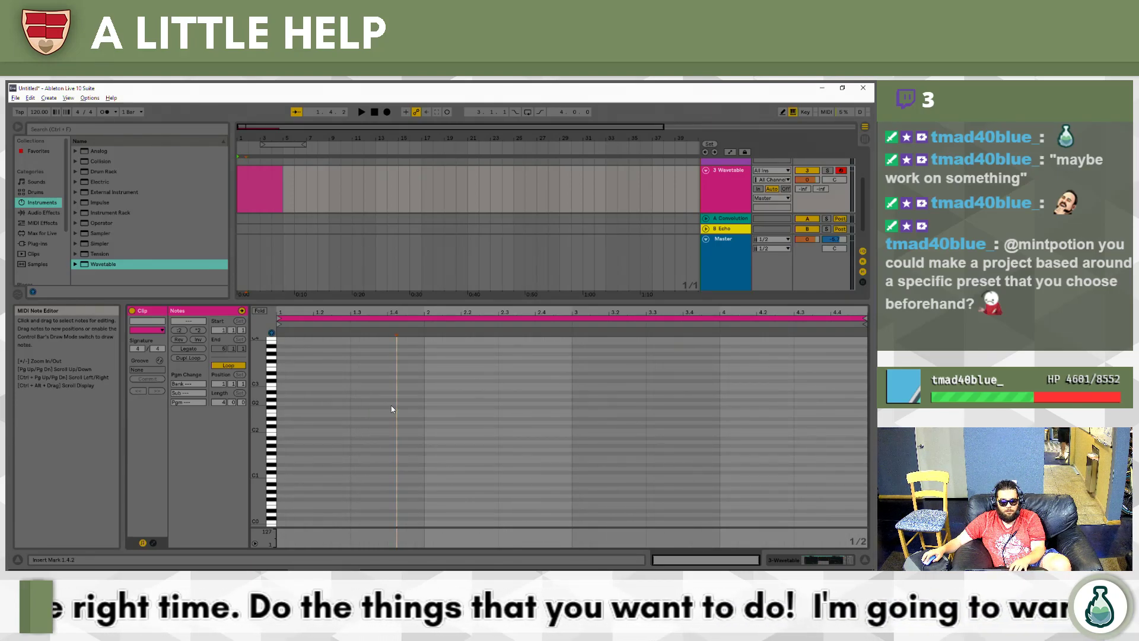
key(m)
key(a)
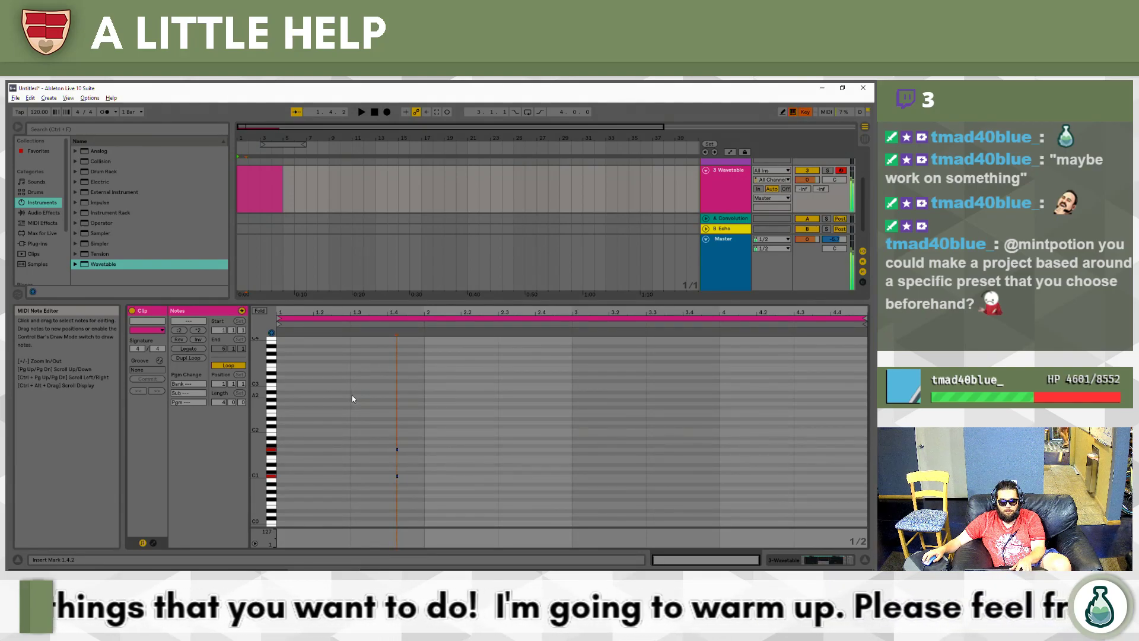
key(a)
key(g)
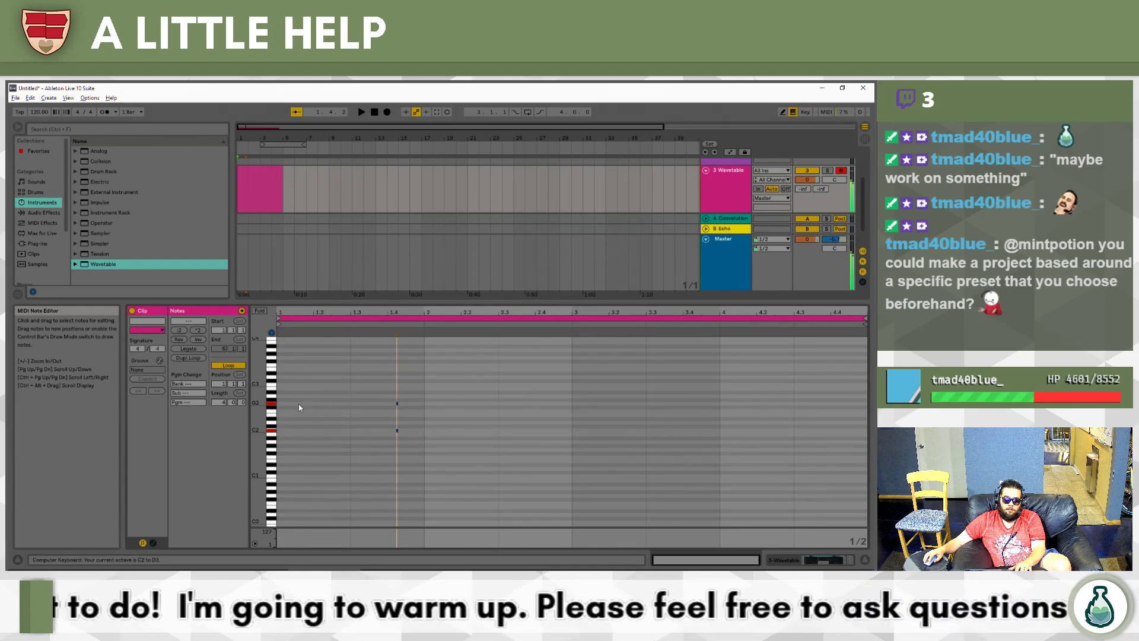
key(a)
key(g)
key(Right)
Audition note pairs and step-enter D2 with A2 as half notes in the second half of bar 1.
key(a)
key(g)
key(w)
key(h)
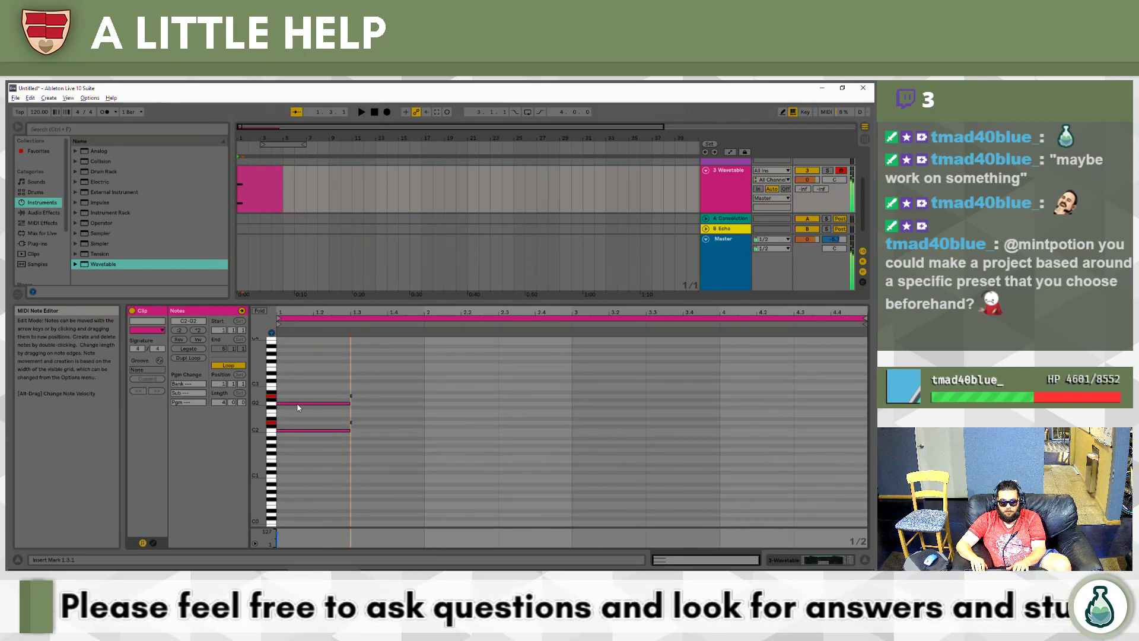
key(s)
key(g)
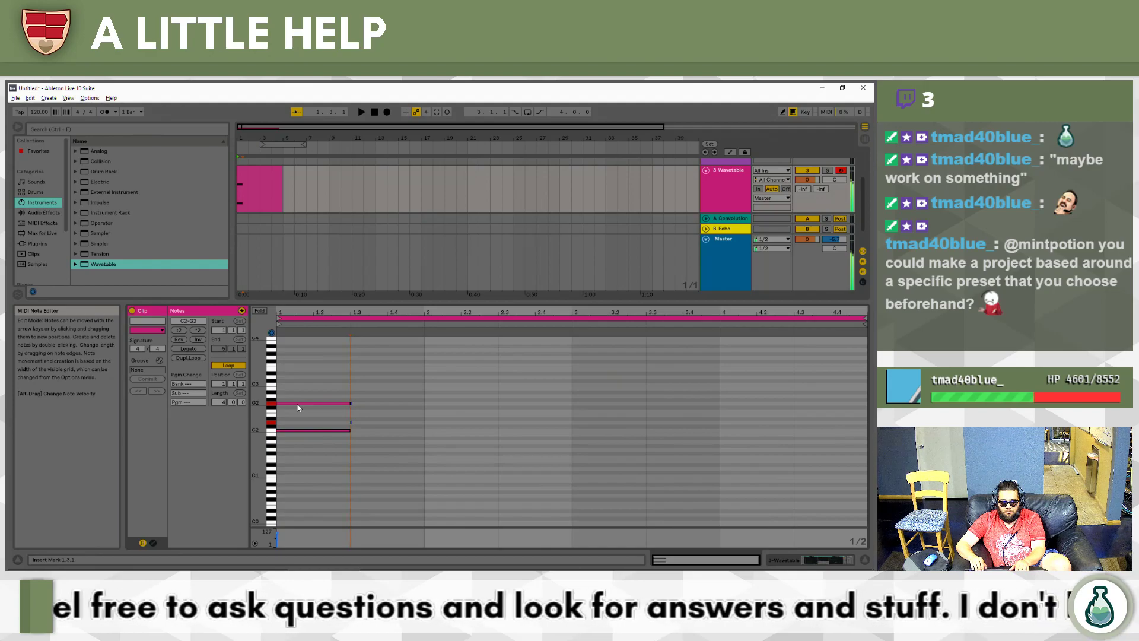
key(s)
key(y)
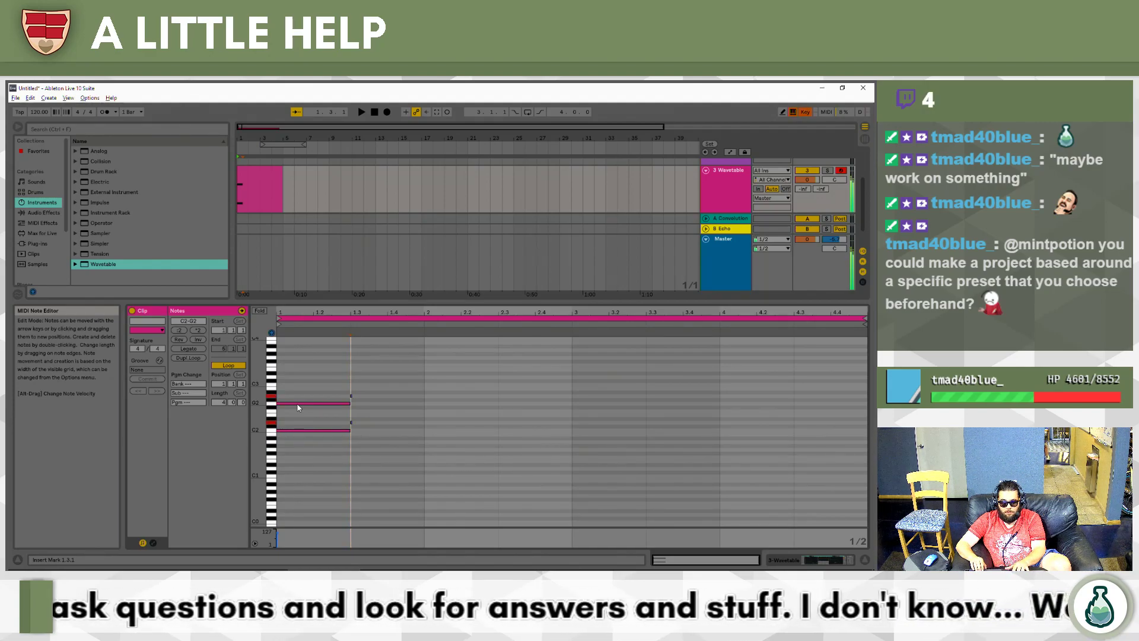
key(Right)
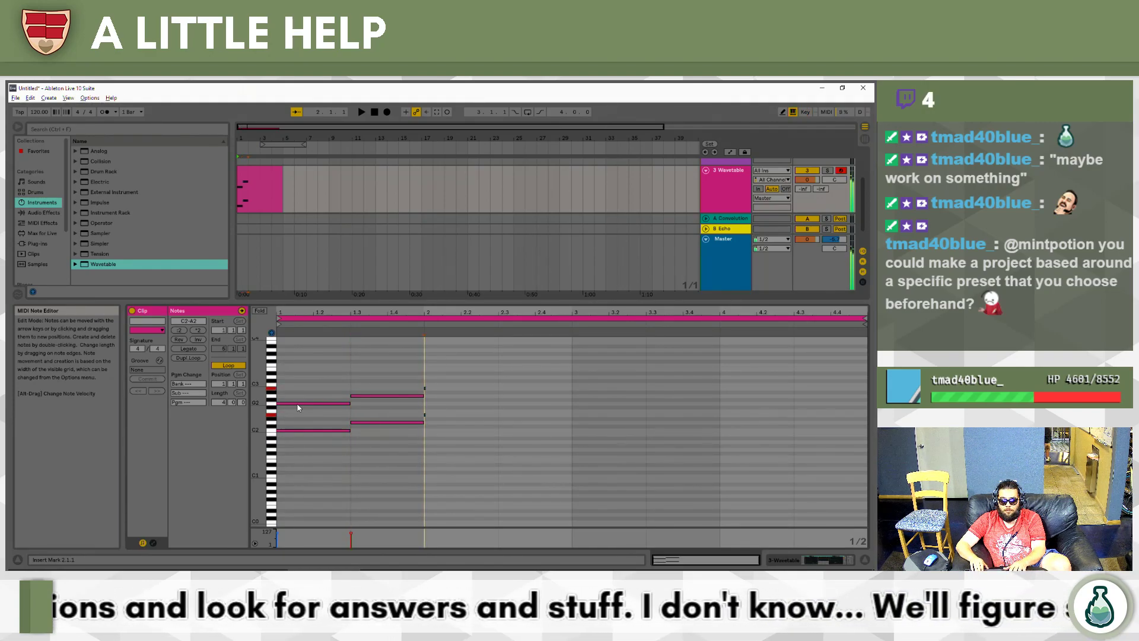
Try further note pairs and step-enter D#2 with A#2 as half notes at the start of bar 2.
key(e)
key(u)
key(y)
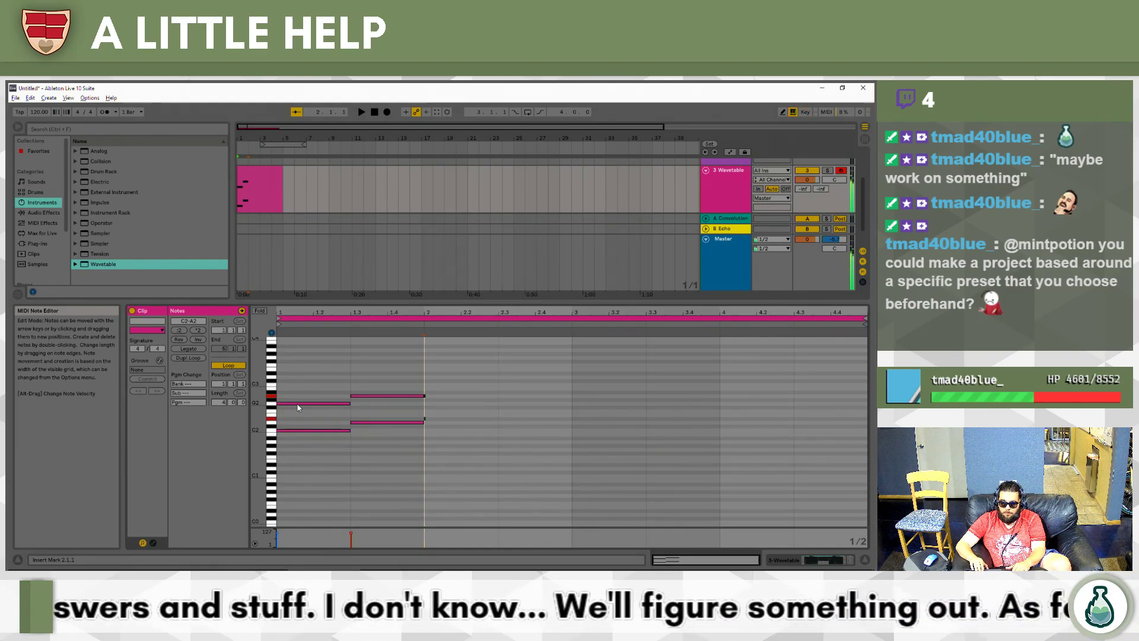
key(e)
key(y)
key(e)
key(u)
key(e)
key(u)
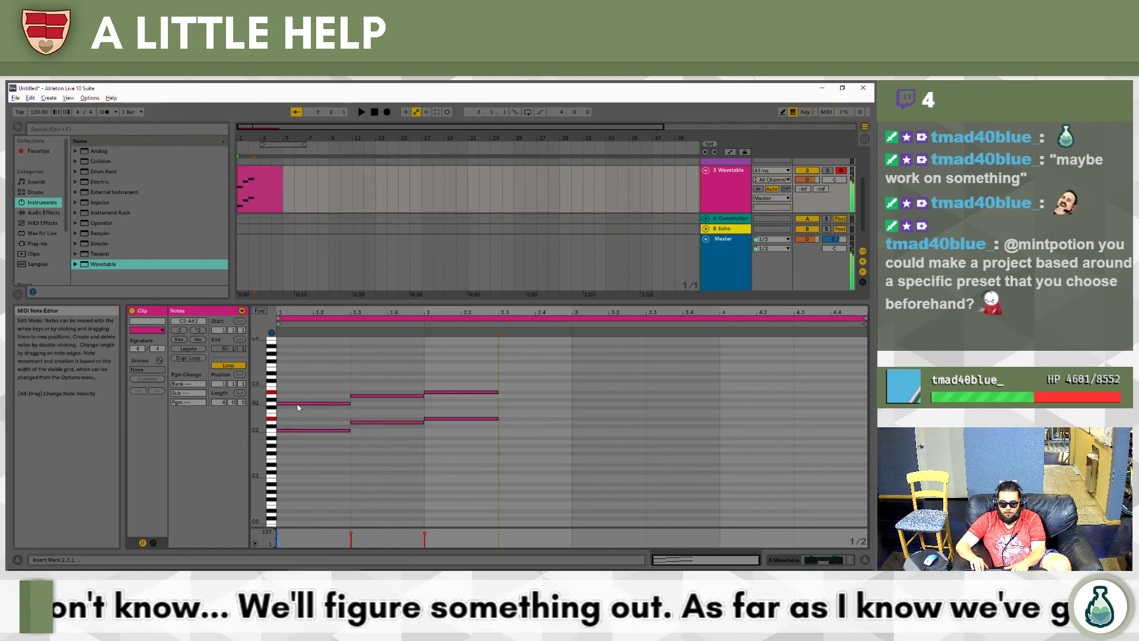
Leave the second half of bar 2 empty and step-enter F2 with C3, followed by D#2 with A#2, as half notes across bar 3.
key(Right)
key(f)
key(k)
key(Right)
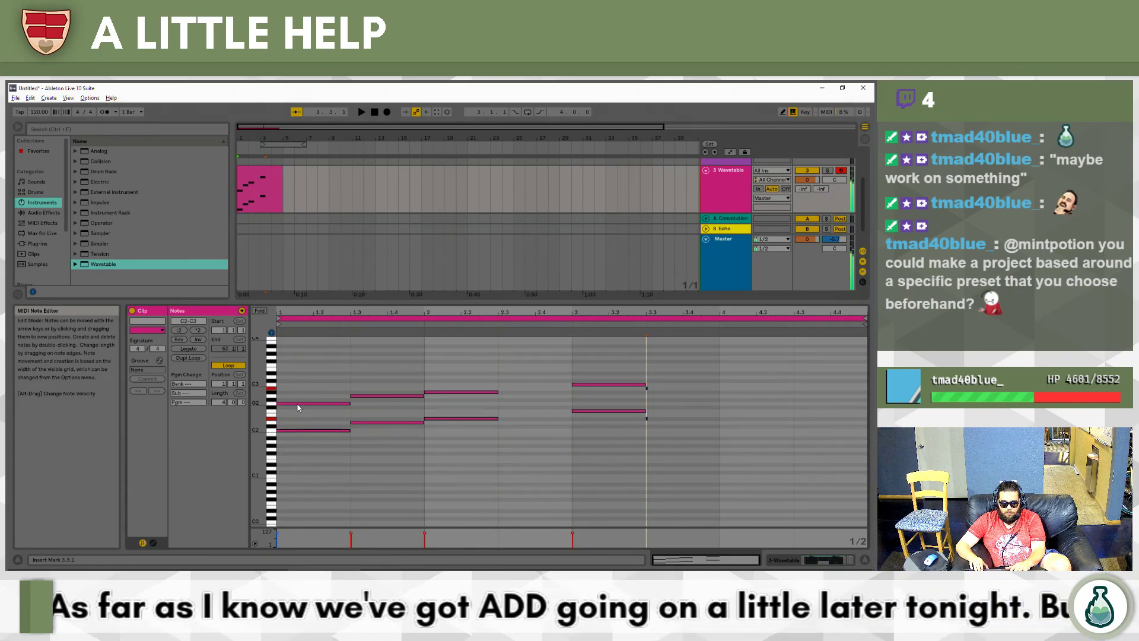
key(e)
key(u)
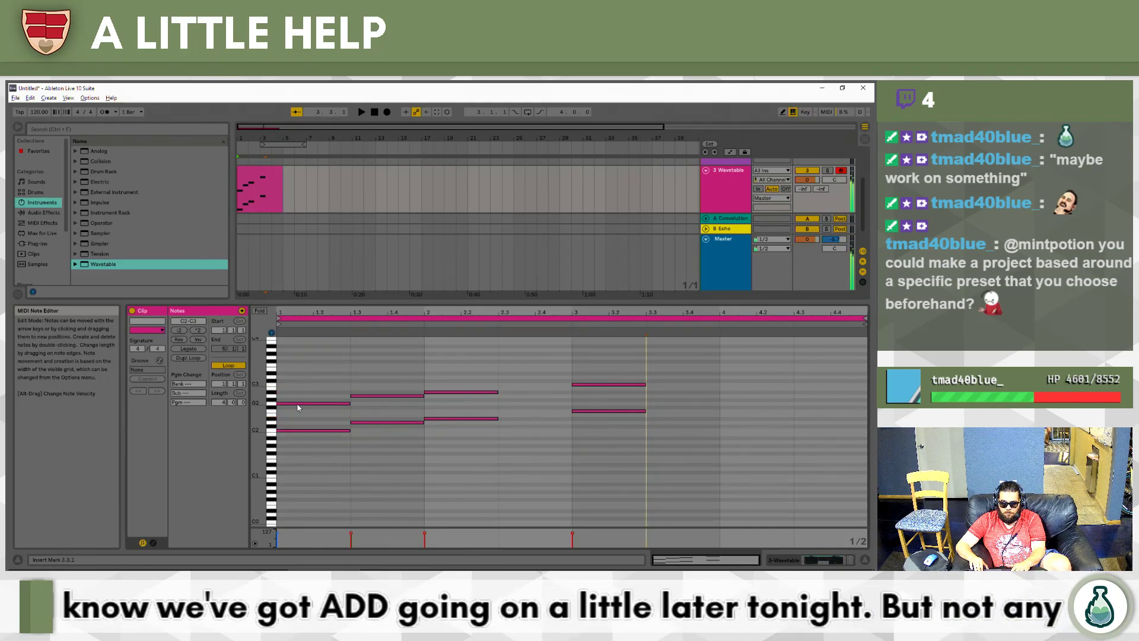
key(Right)
Audition note pairs and step-enter C#2 with G#2 as whole notes filling bar 4.
key(s)
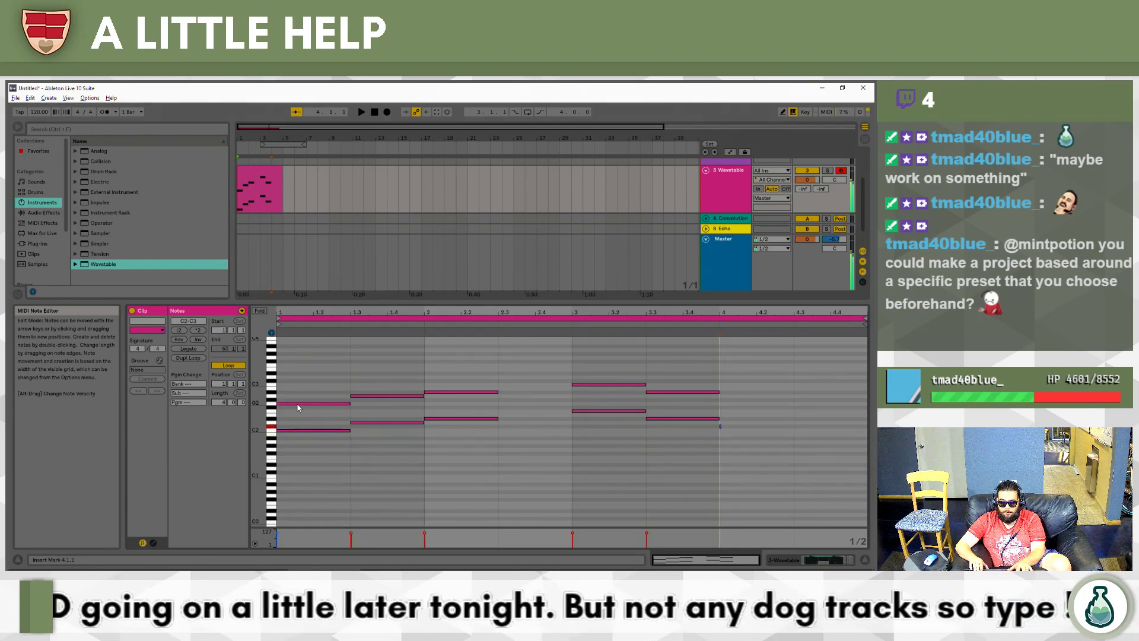
key(g)
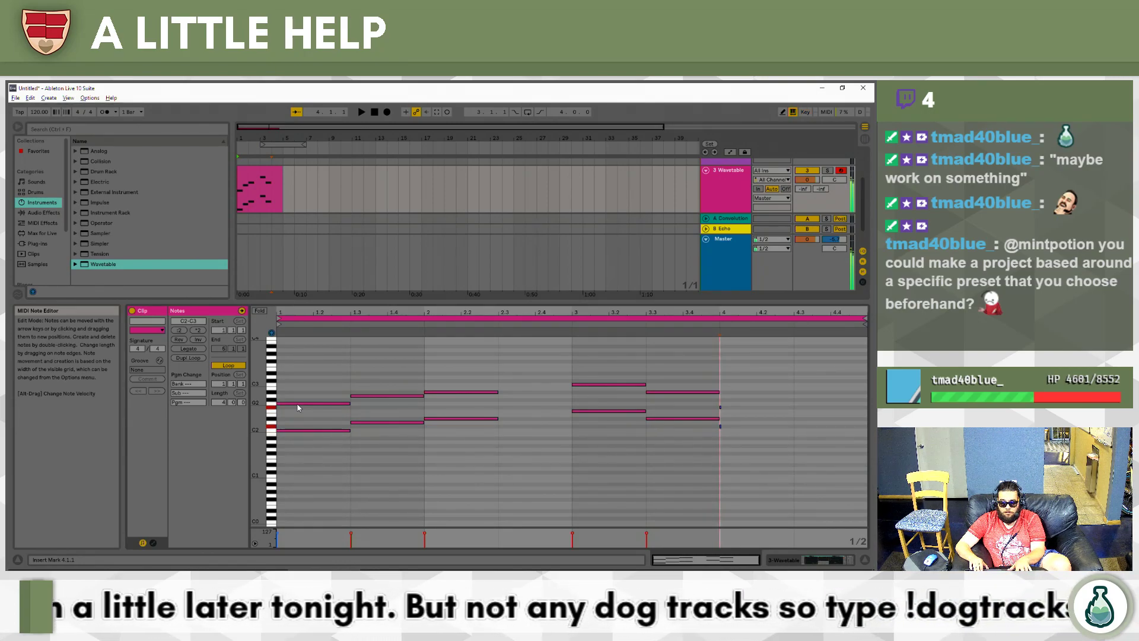
key(Right)
key(Right)
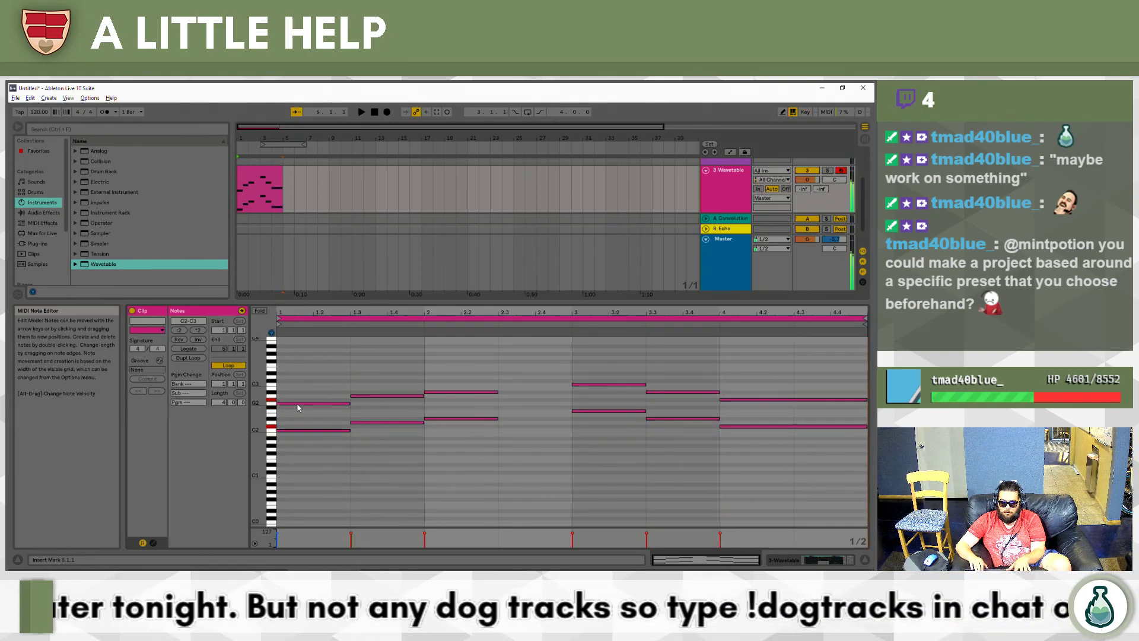
Loop the four-bar clip on the 3 Wavetable track, play it from the start and show the track's devices.
key(space)
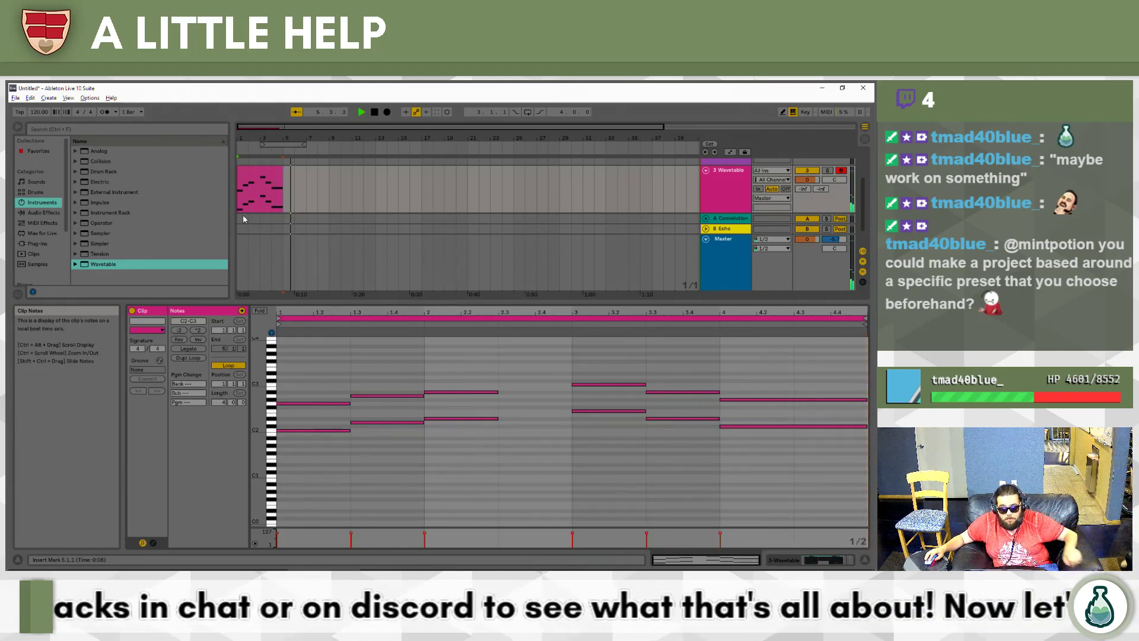
key(space)
click(265, 169)
key(ctrl+l)
key(space)
key(shift+Tab)
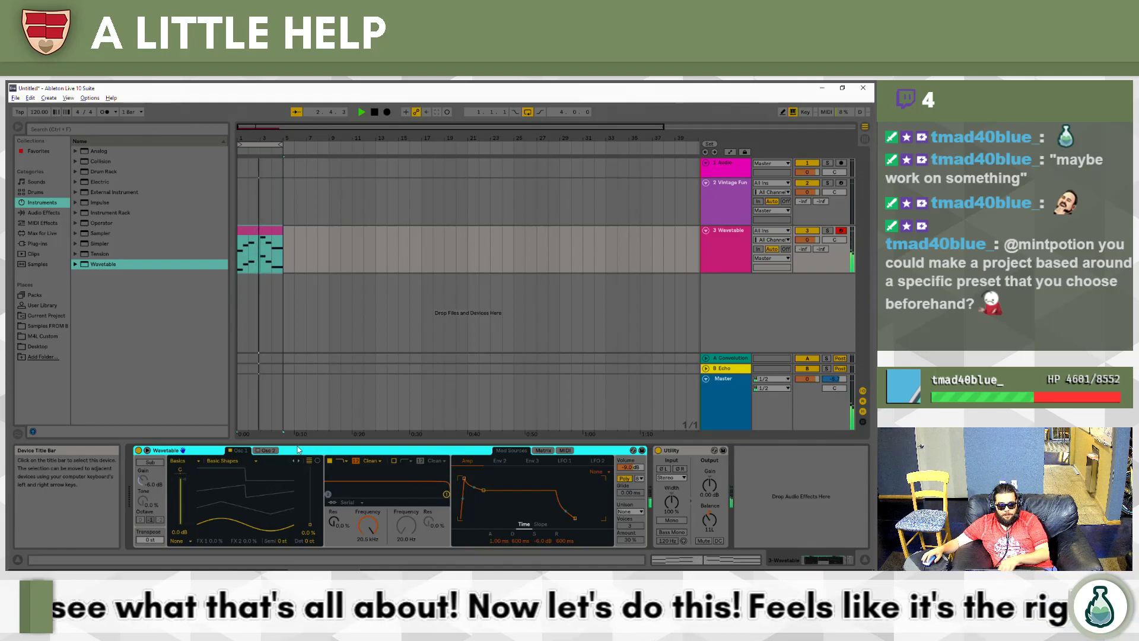
Enlarge the interface by raising Zoom Display in the Look/Feel preferences.
key(ctrl+comma)
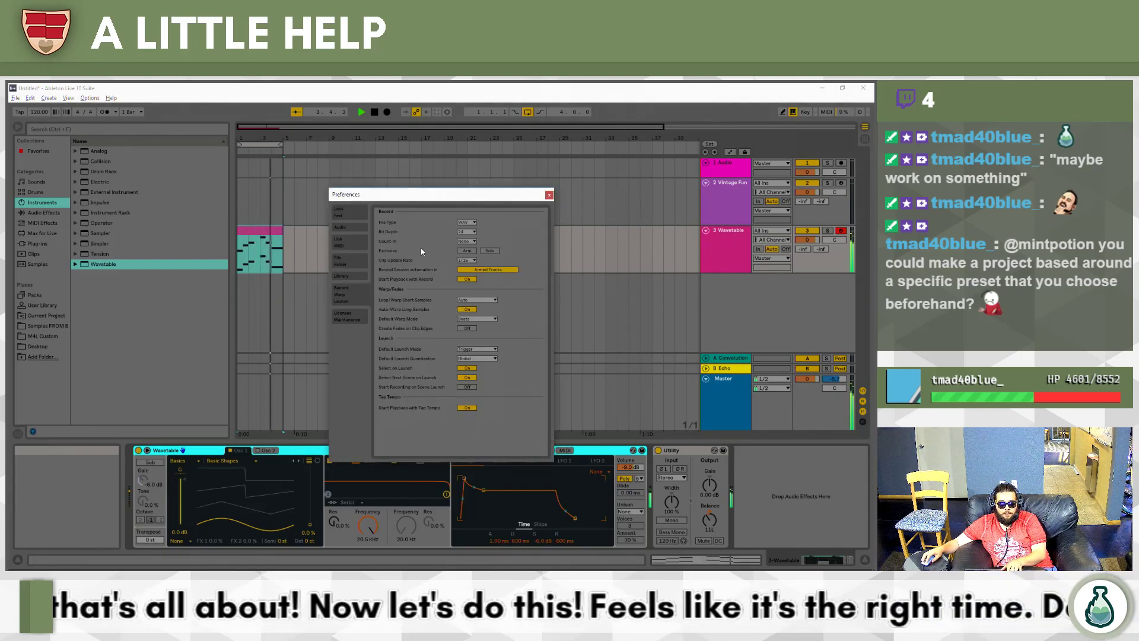
click(350, 265)
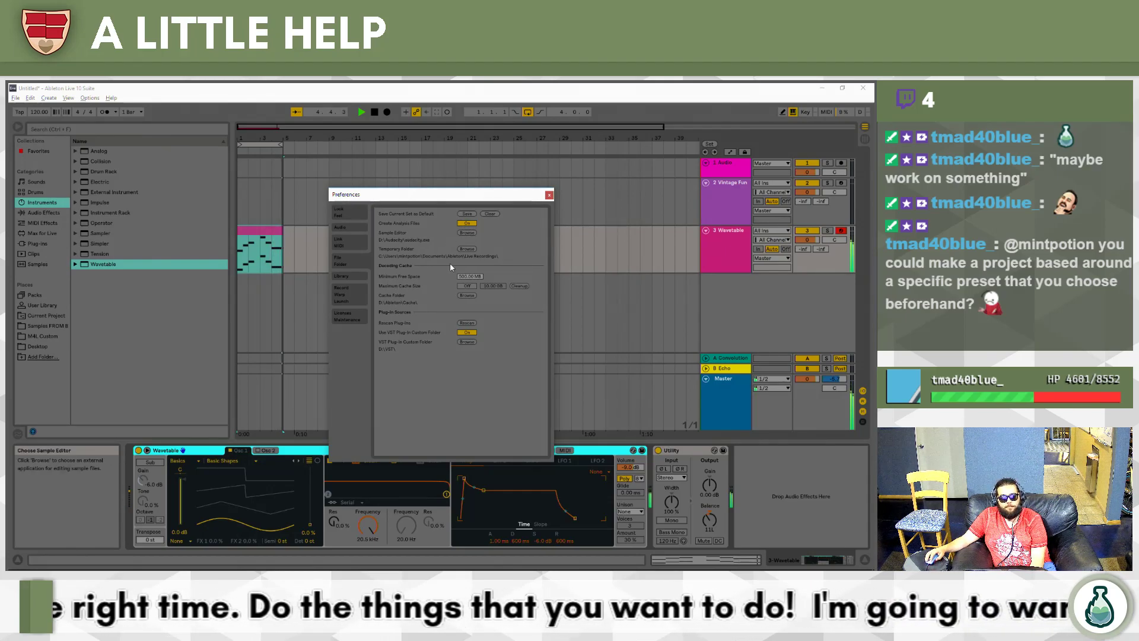
drag(448, 196, 526, 170)
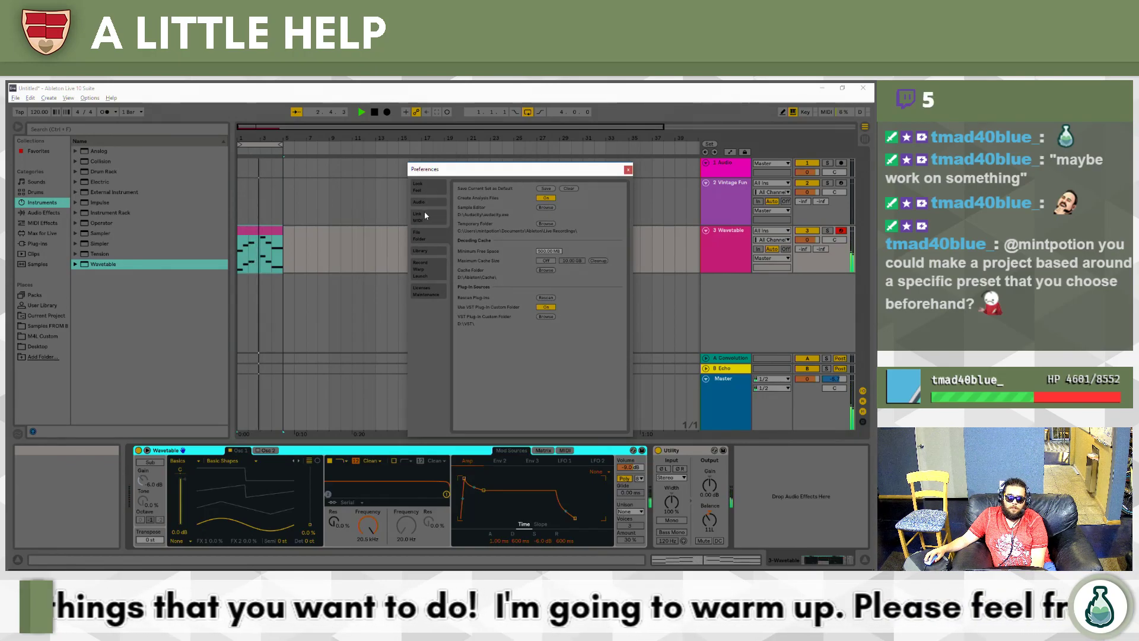
click(425, 185)
mouse_move(556, 274)
mouse_down()
mouse_move(556, 264)
mouse_move(559, 278)
mouse_up()
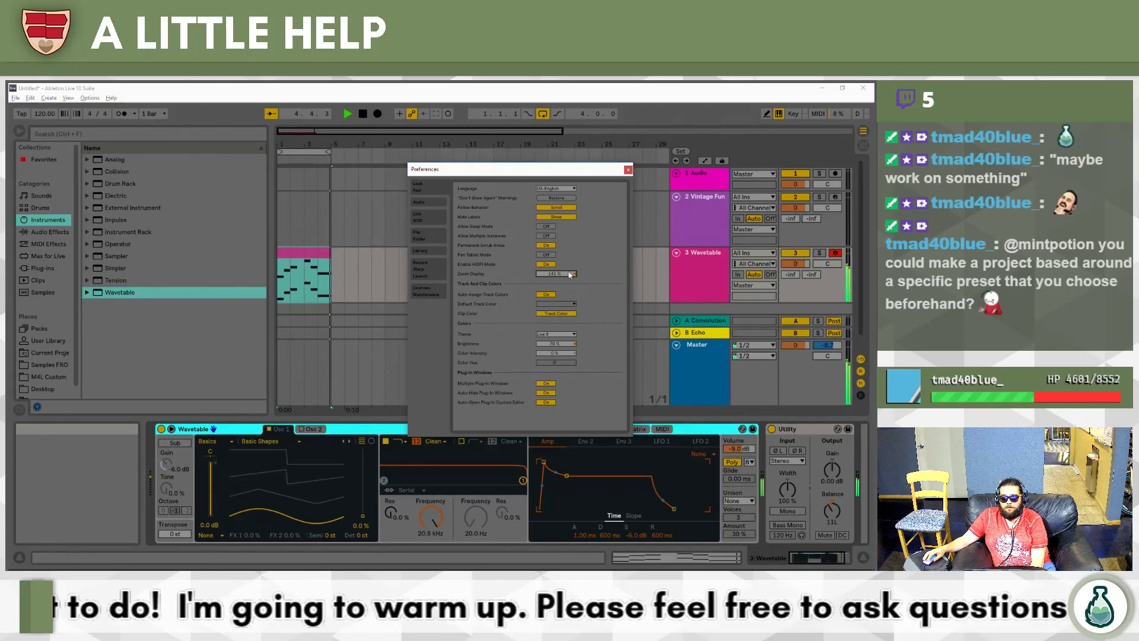
key(Escape)
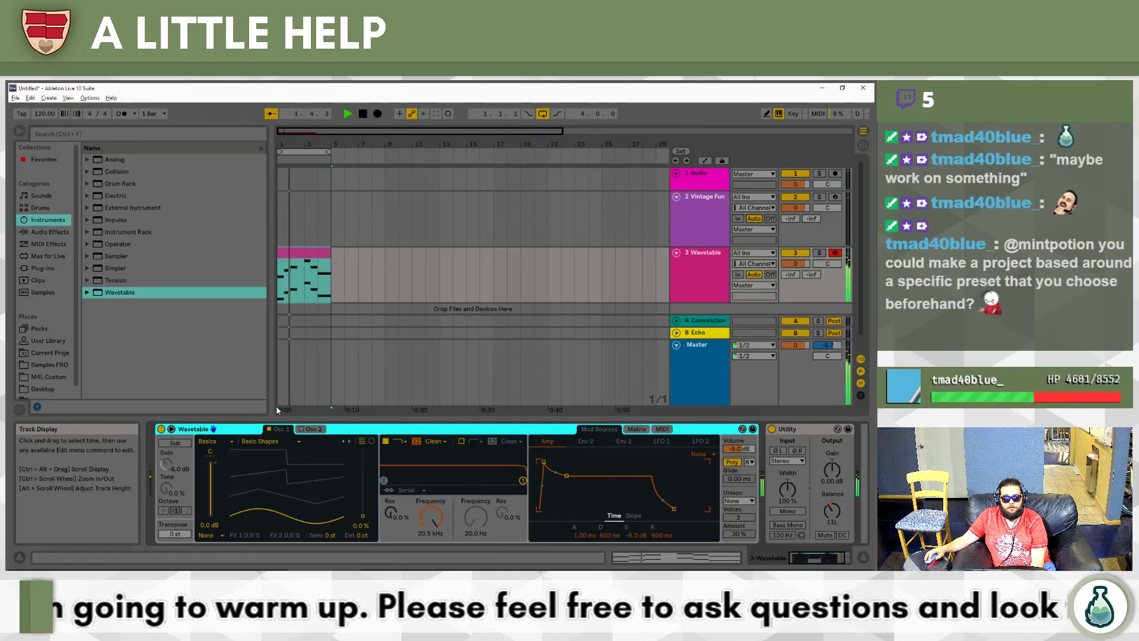
In the expanded Wavetable, set Osc 1's wave position to 18% and turn on Osc 2 with the Collection wavetable Amber at 14%.
click(171, 429)
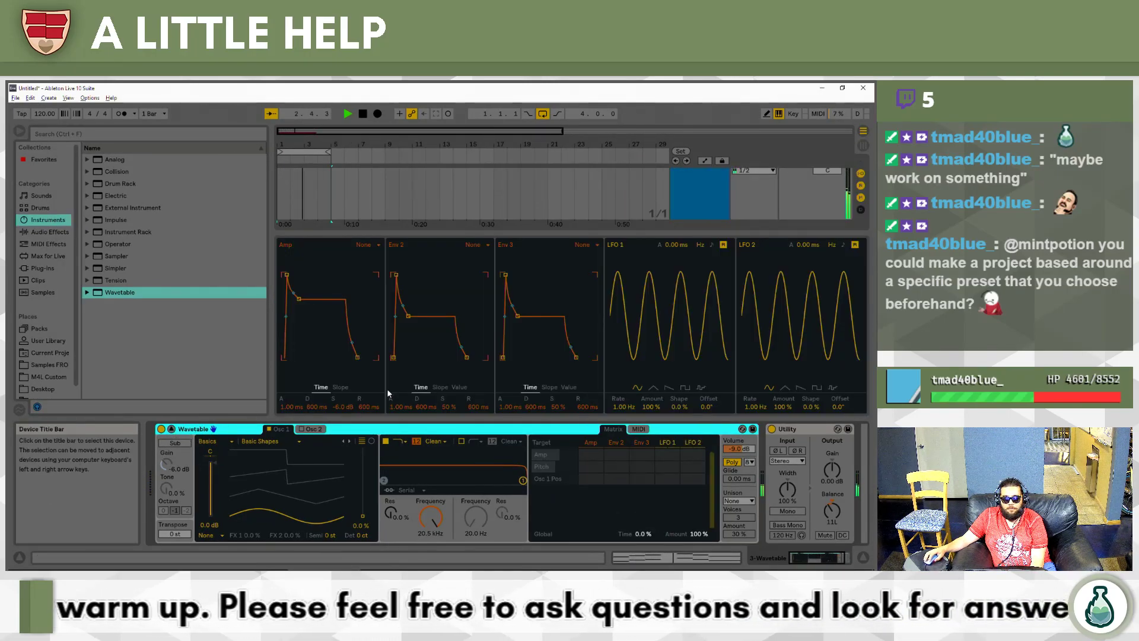
drag(341, 522, 321, 482)
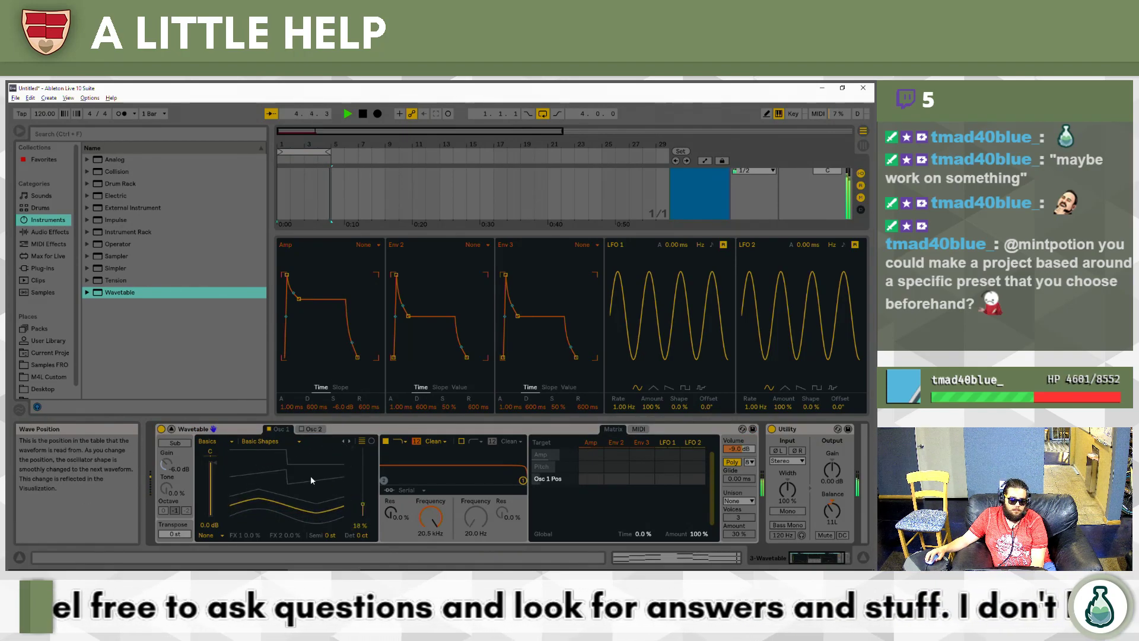
click(309, 429)
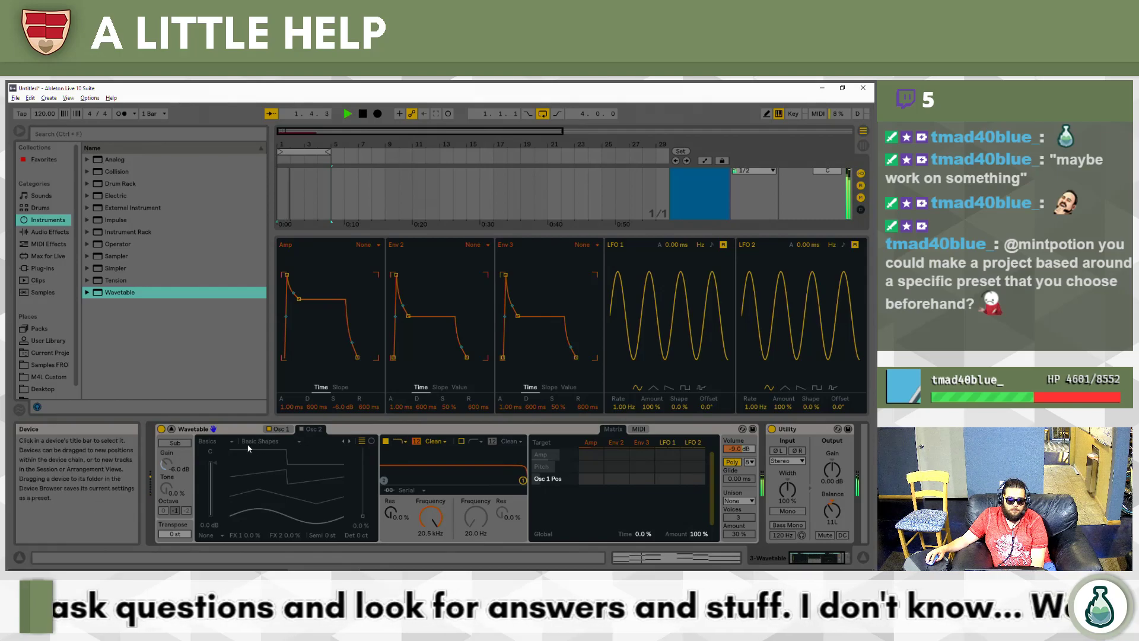
click(302, 429)
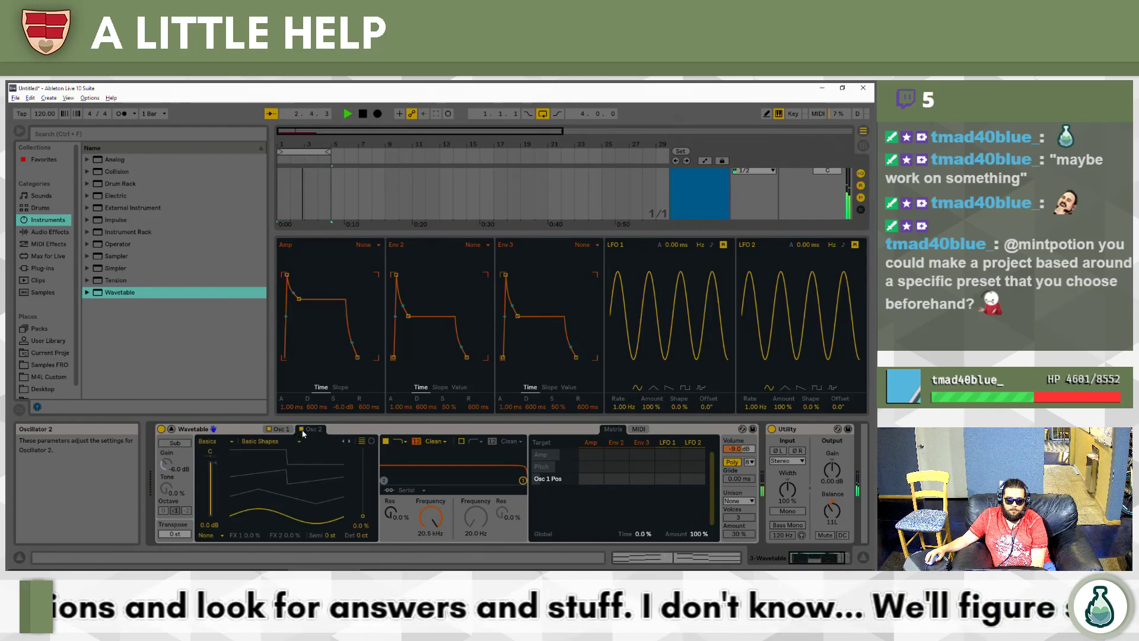
click(214, 462)
mouse_move(362, 516)
mouse_down()
mouse_move(363, 478)
mouse_move(362, 508)
mouse_up()
Set Wavetable's Filter 1 to a 24 dB slope at about 1.48 kHz with 96% resonance, and hide the info view.
click(418, 443)
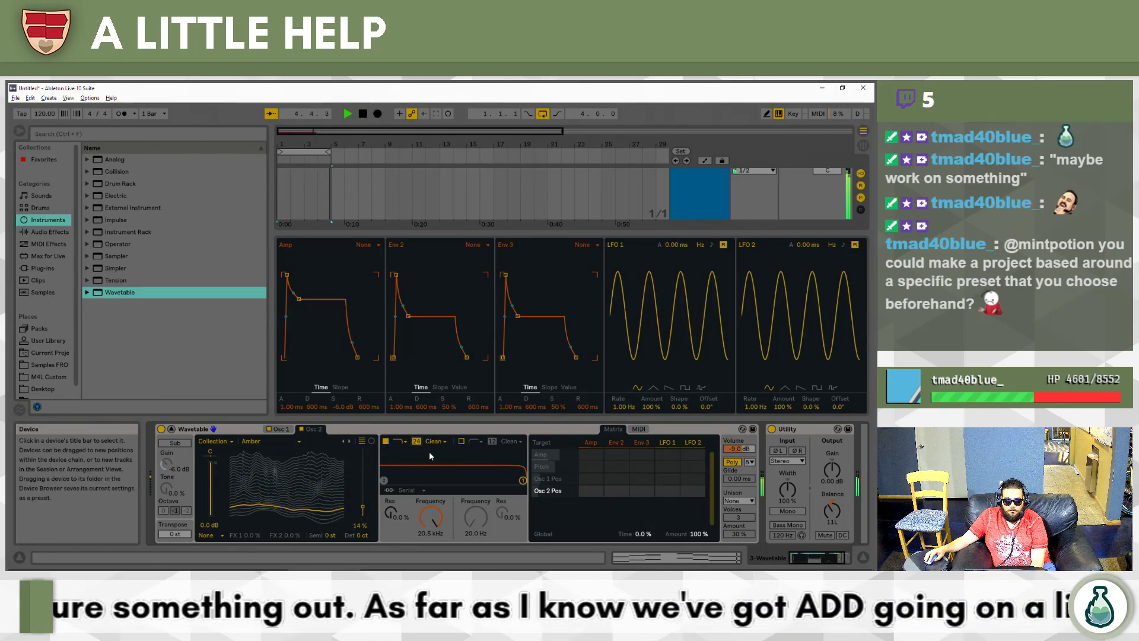
drag(522, 480, 470, 457)
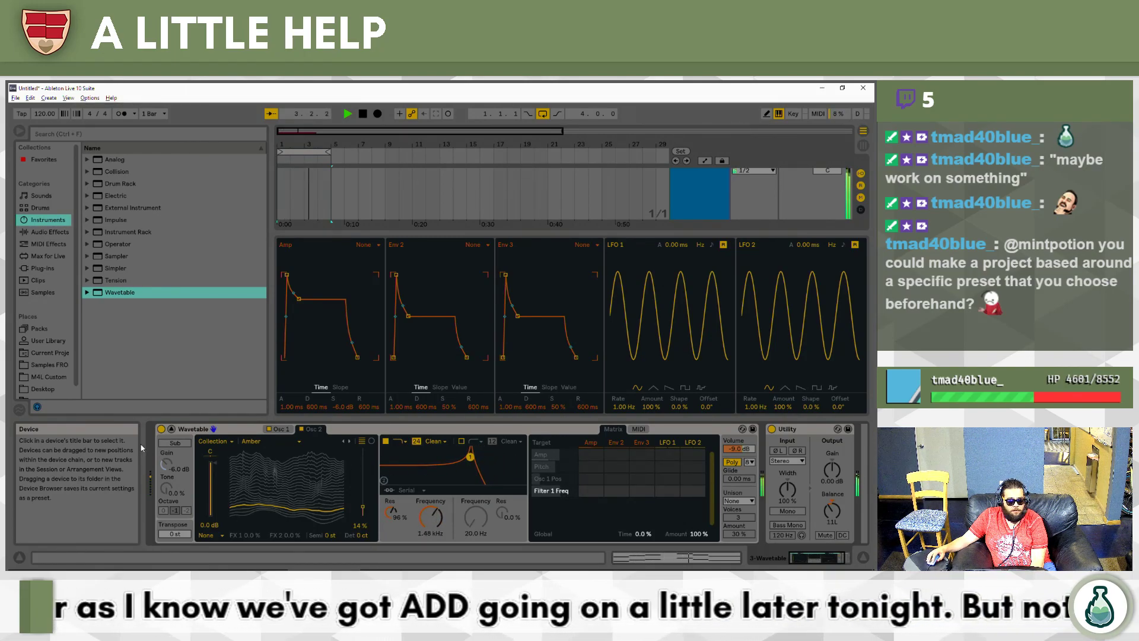
click(20, 555)
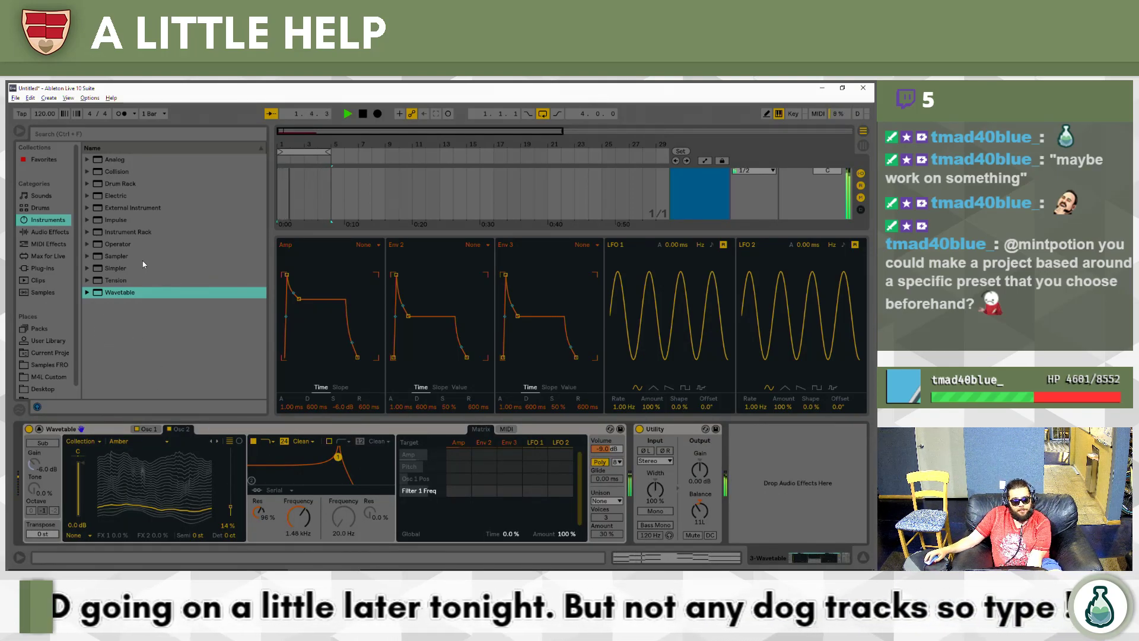
Insert the Max for Live MIDI effect LFO MIDI in front of Wavetable.
click(40, 256)
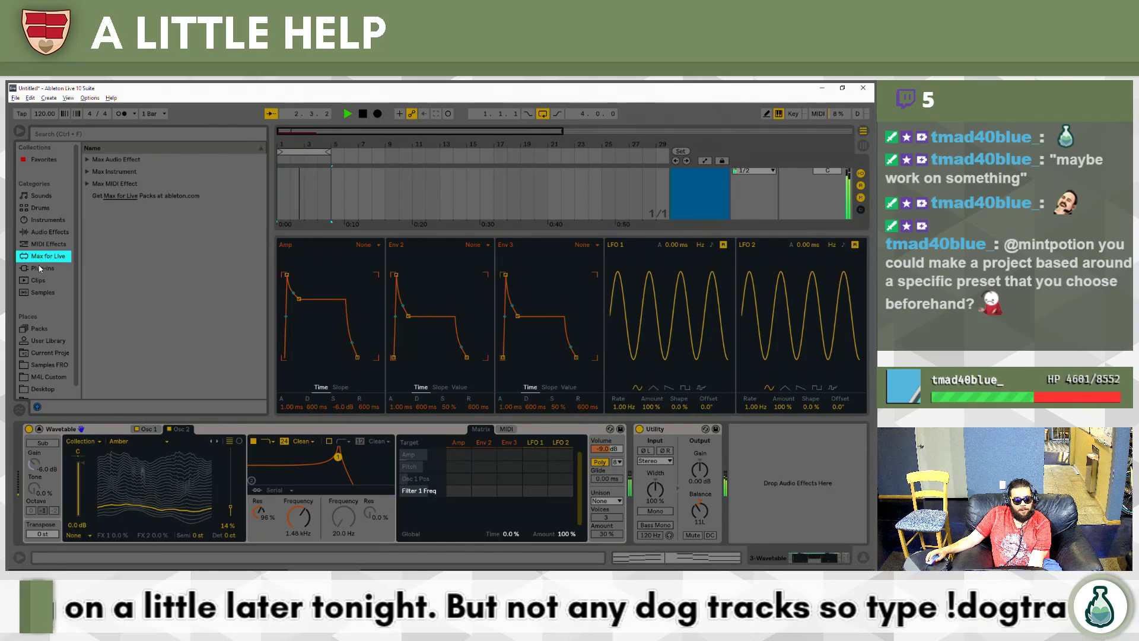
click(106, 161)
click(87, 185)
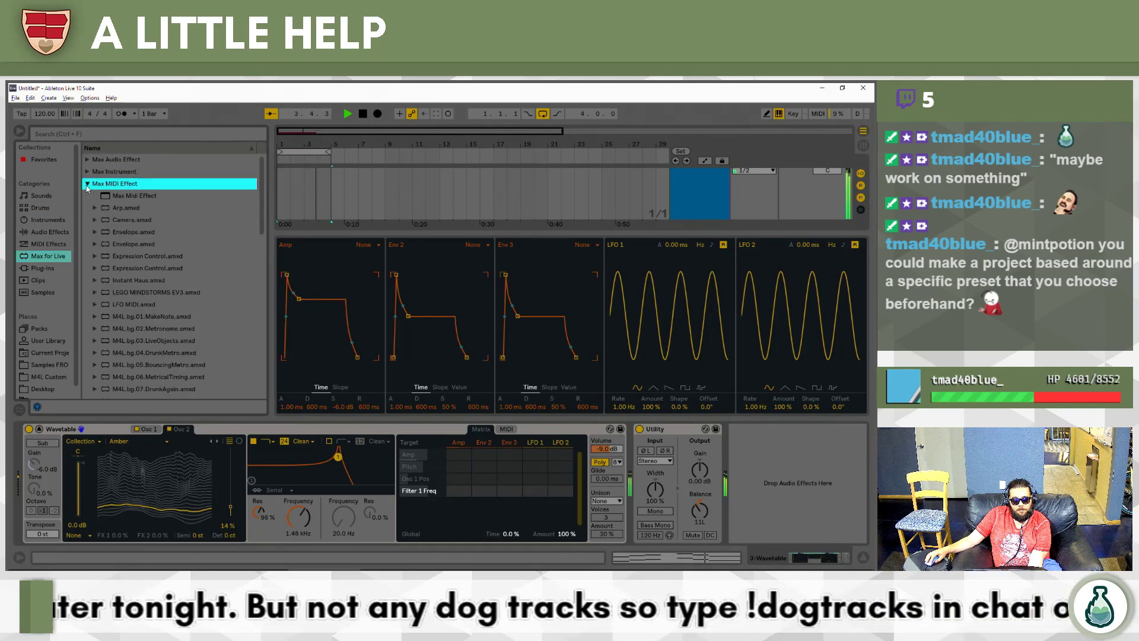
click(131, 304)
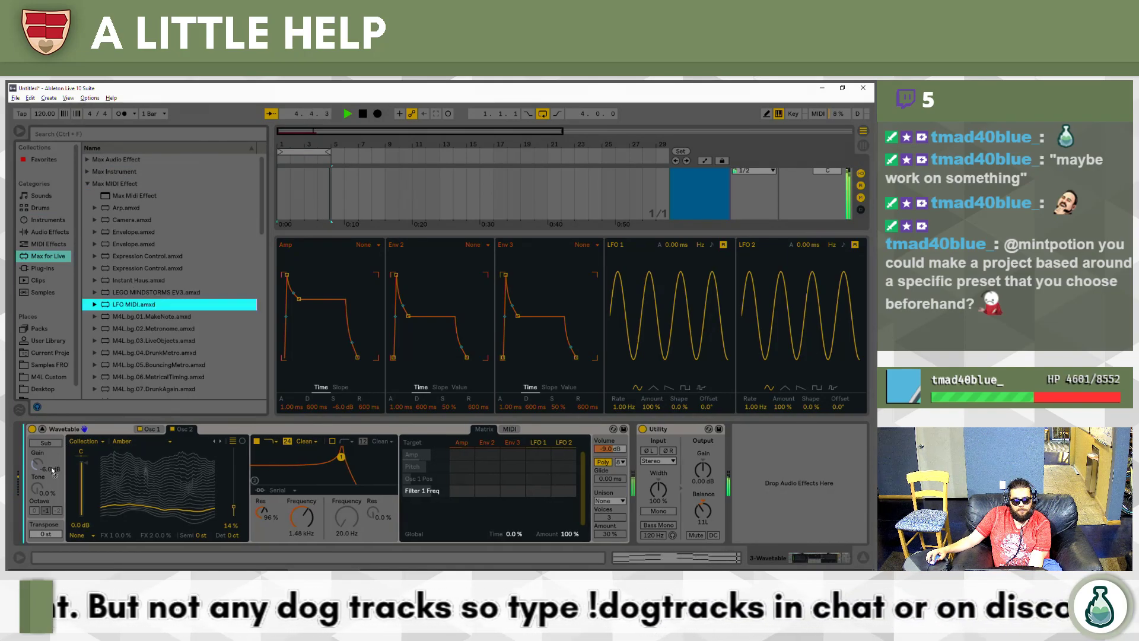
key(Return)
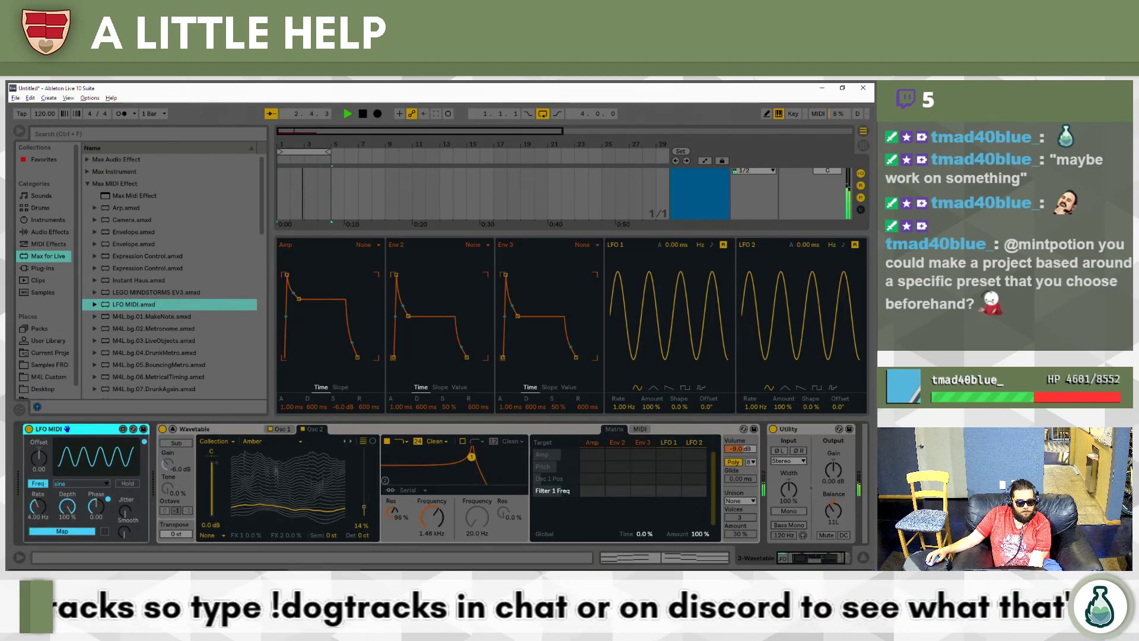
Switch the LFO MIDI to synced timing at rate 2 and map it to Wavetable's Filter 1 frequency.
click(37, 483)
drag(40, 516, 40, 473)
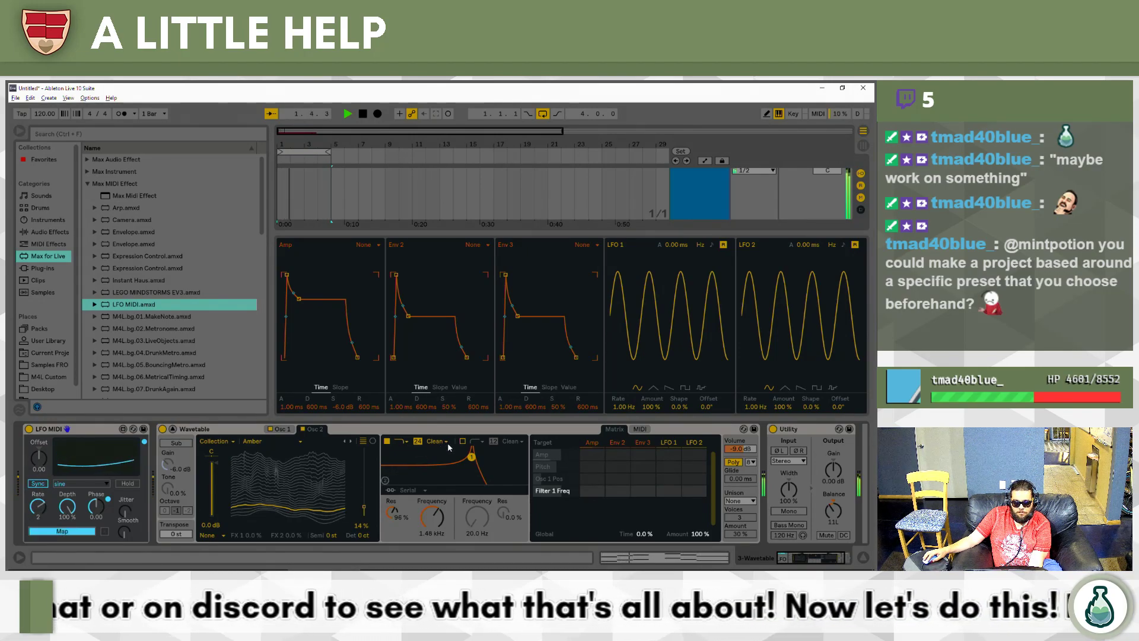
click(431, 516)
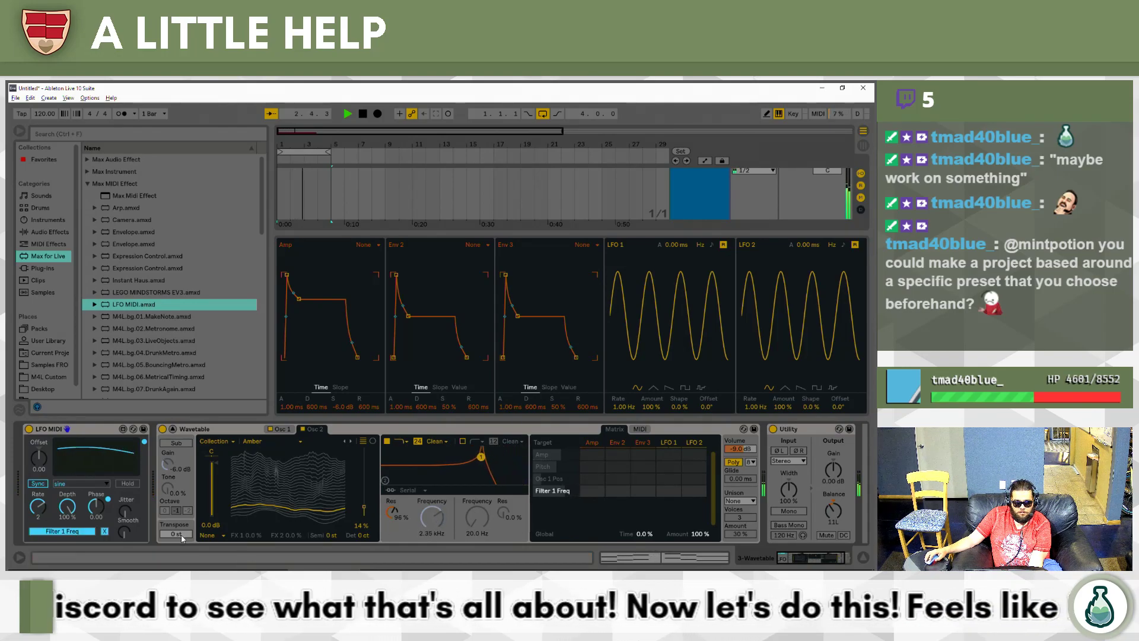
Set the LFO MIDI's depth to 12% and route Wavetable's LFO 1 to Filter 1 Freq at -17 in the modulation matrix.
drag(67, 507, 67, 563)
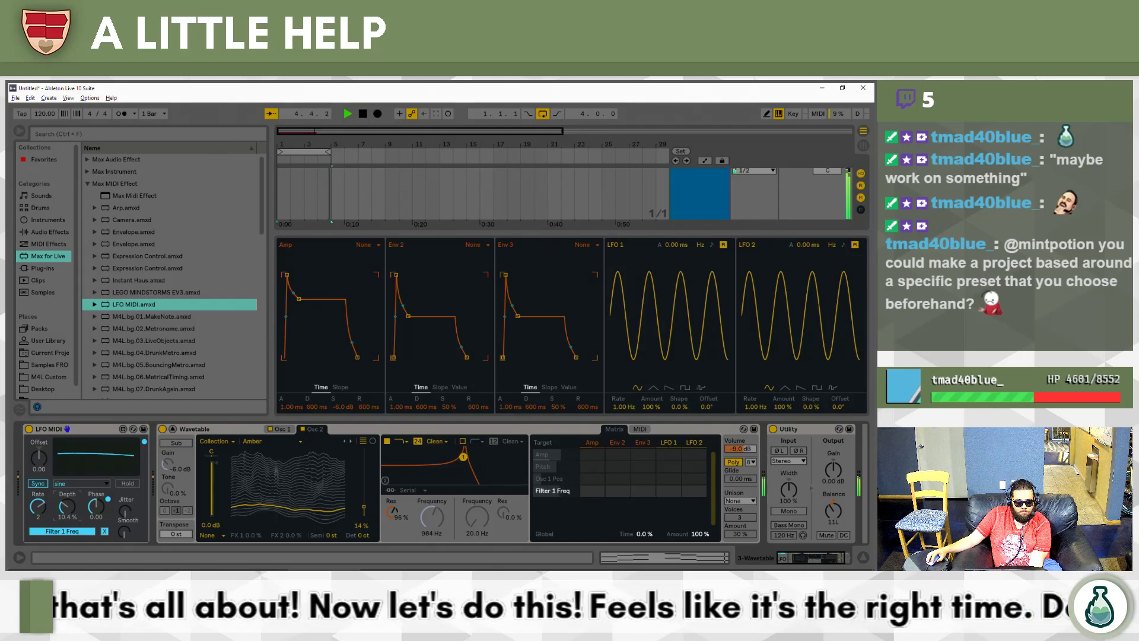
drag(67, 511, 66, 510)
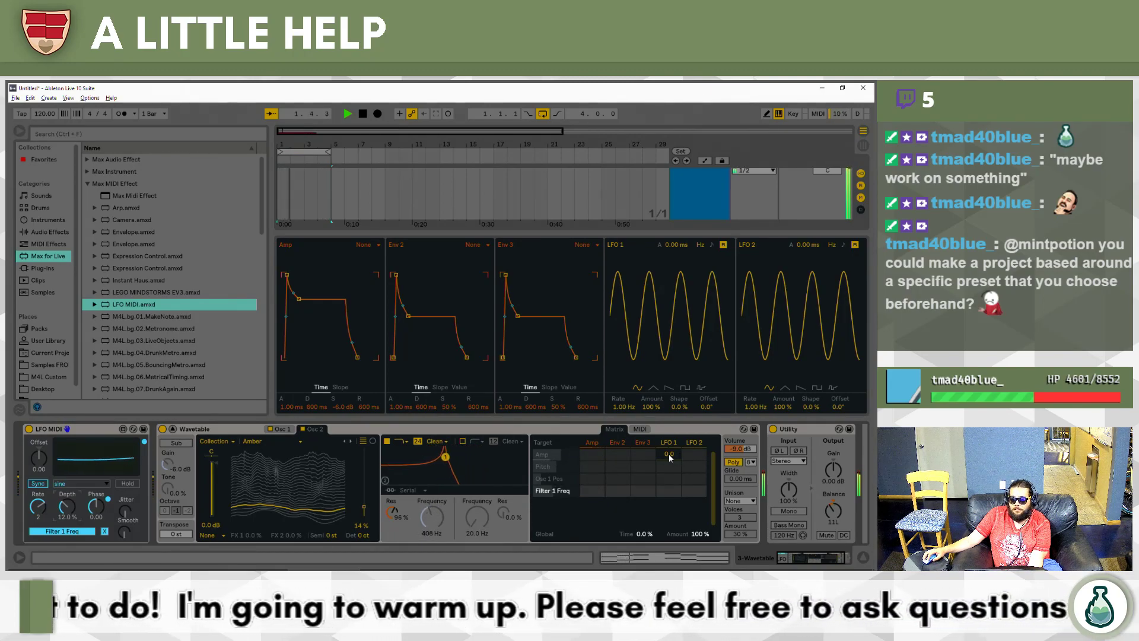
mouse_move(668, 490)
mouse_down()
mouse_move(668, 469)
mouse_move(669, 497)
mouse_up()
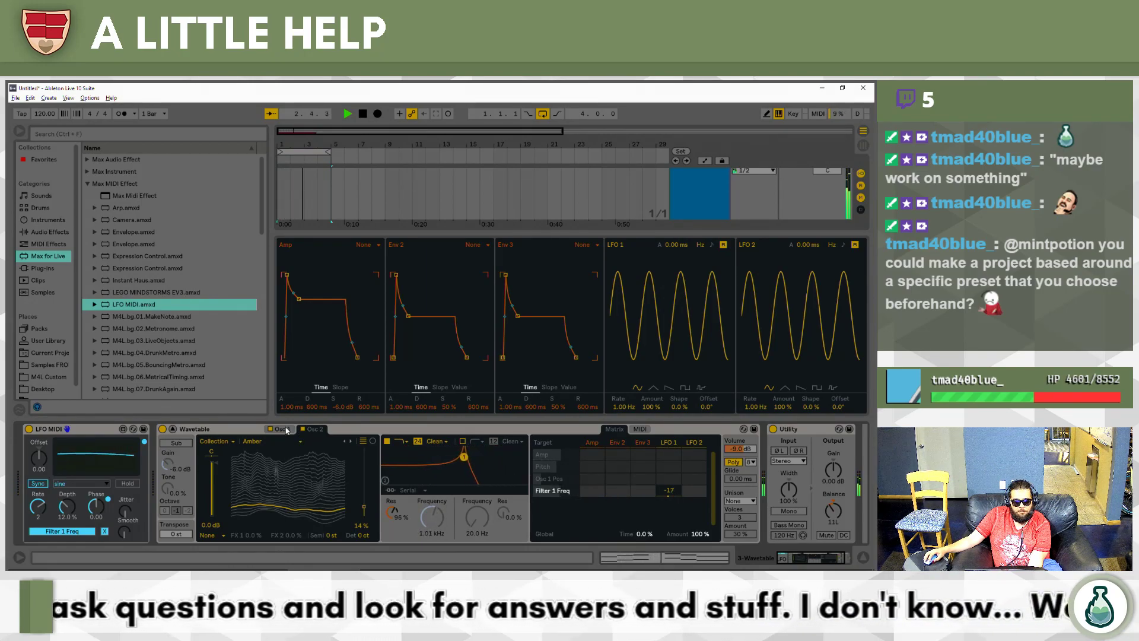
Change Osc 2's wavetable to Squash at 30% position and turn on the Sub oscillator with gain -2.0 dB and tone 67%.
click(270, 442)
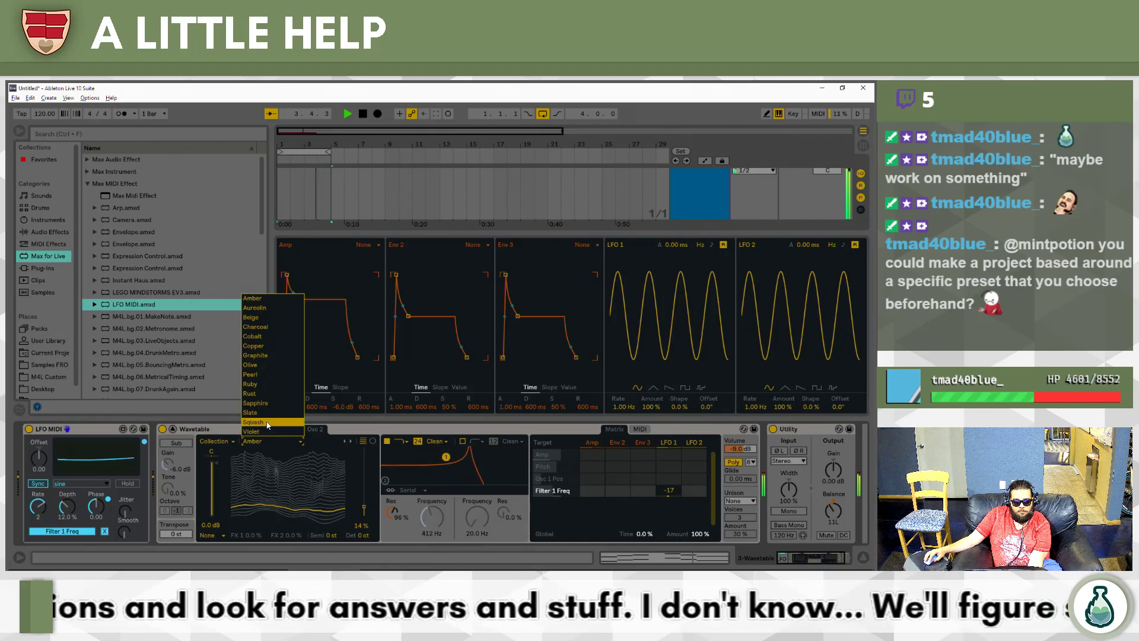
click(269, 424)
drag(333, 492, 333, 483)
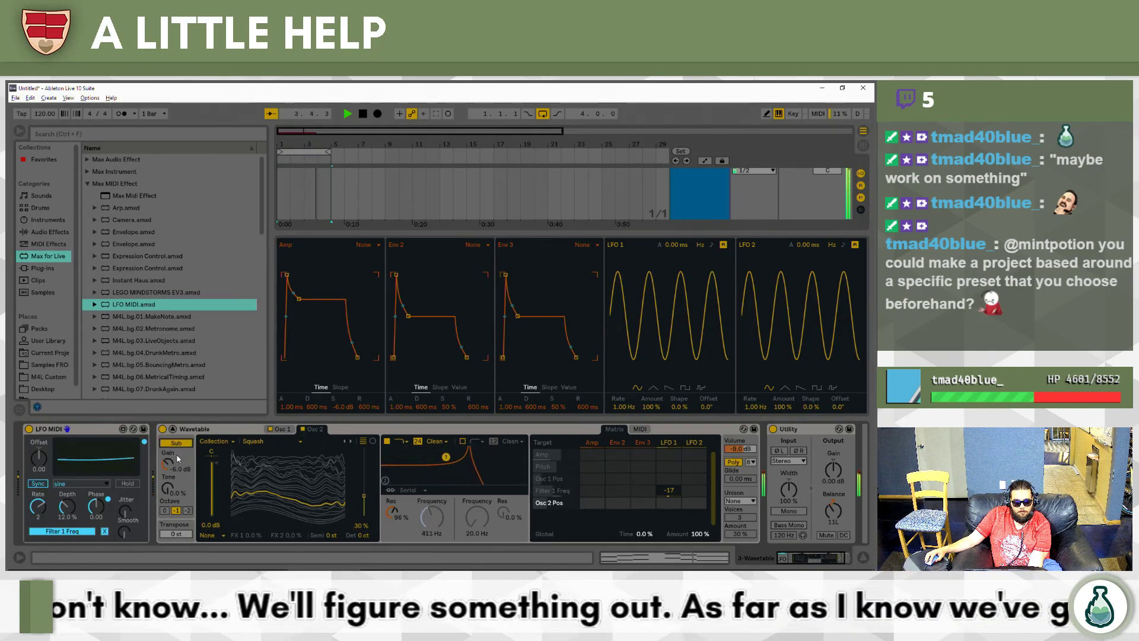
drag(169, 463, 169, 457)
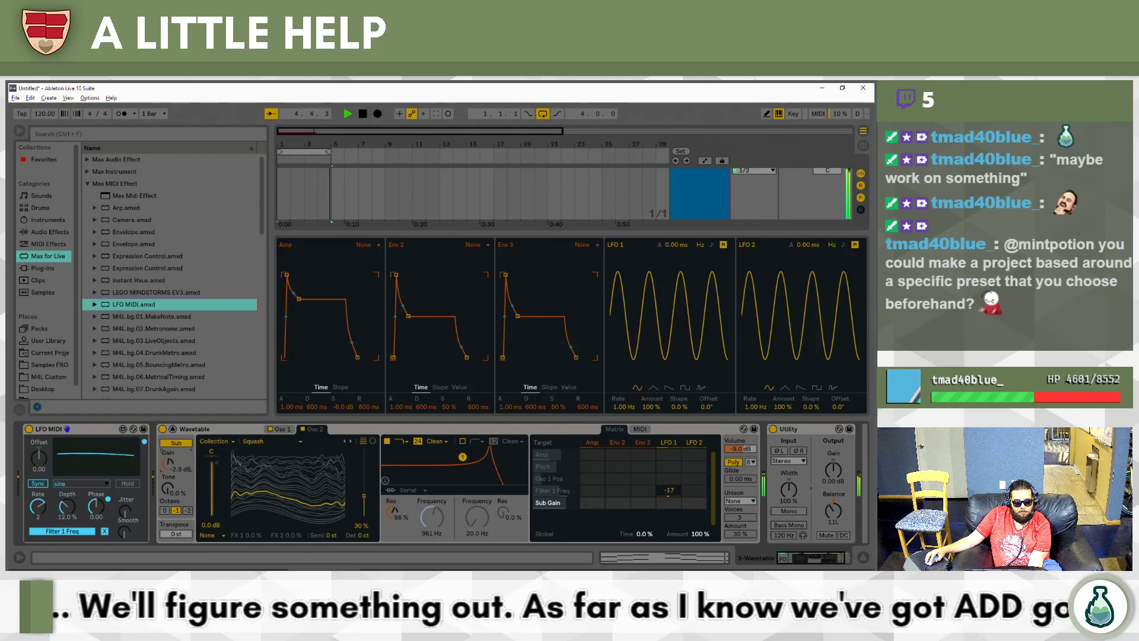
drag(168, 488, 168, 481)
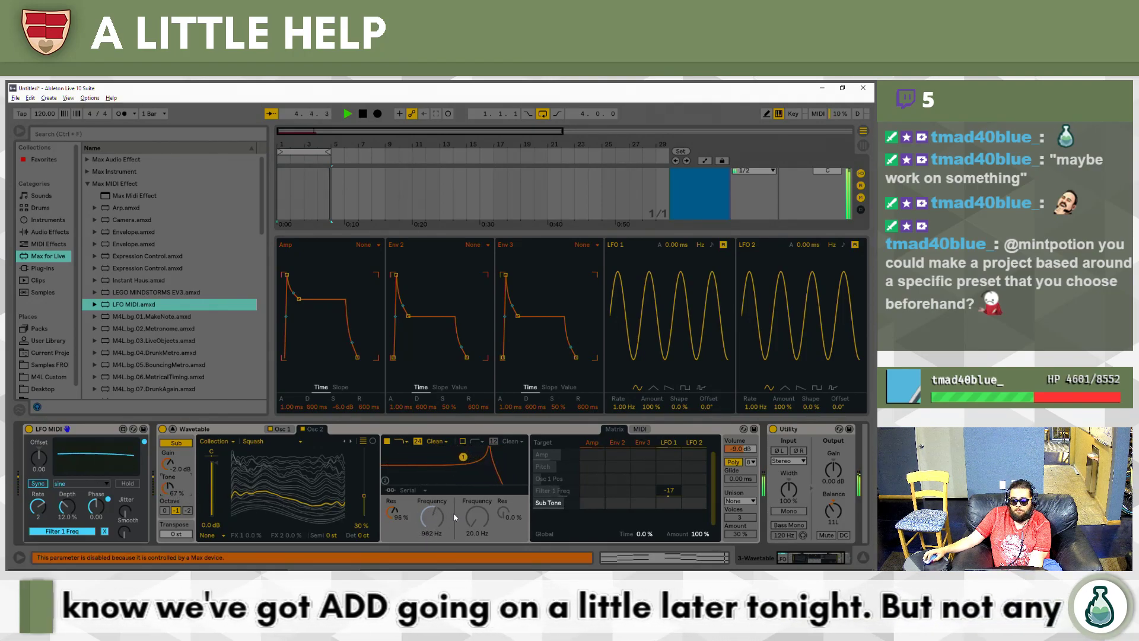
Set LFO 1's modulation of Filter 1 Freq to -25 and slow LFO 1's rate to 0.01 Hz.
drag(672, 491, 673, 503)
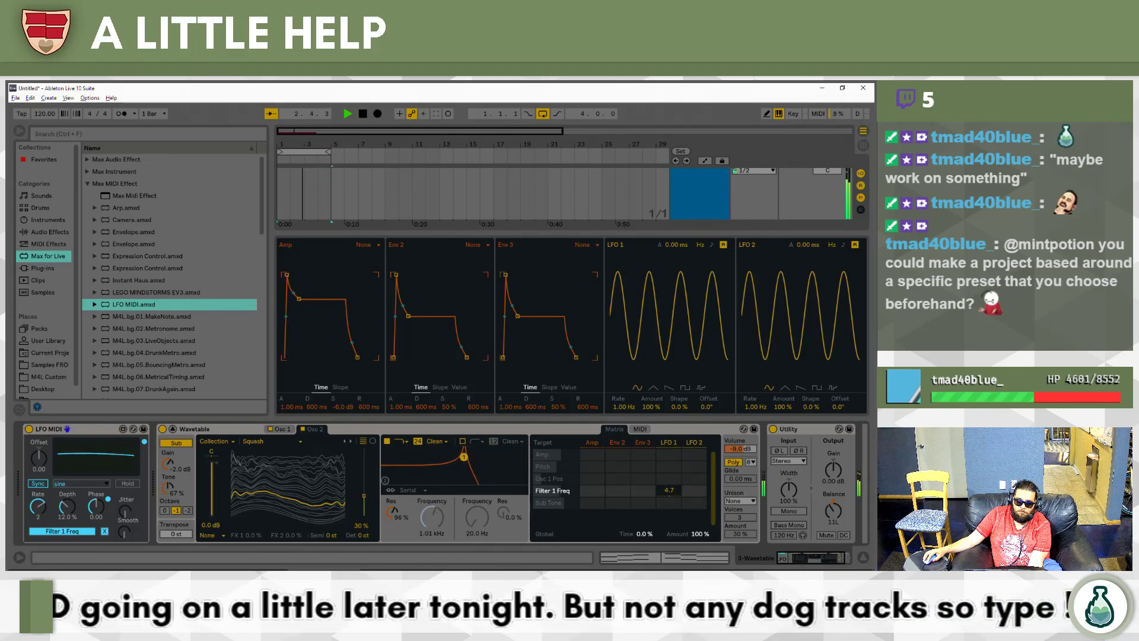
drag(669, 490, 669, 497)
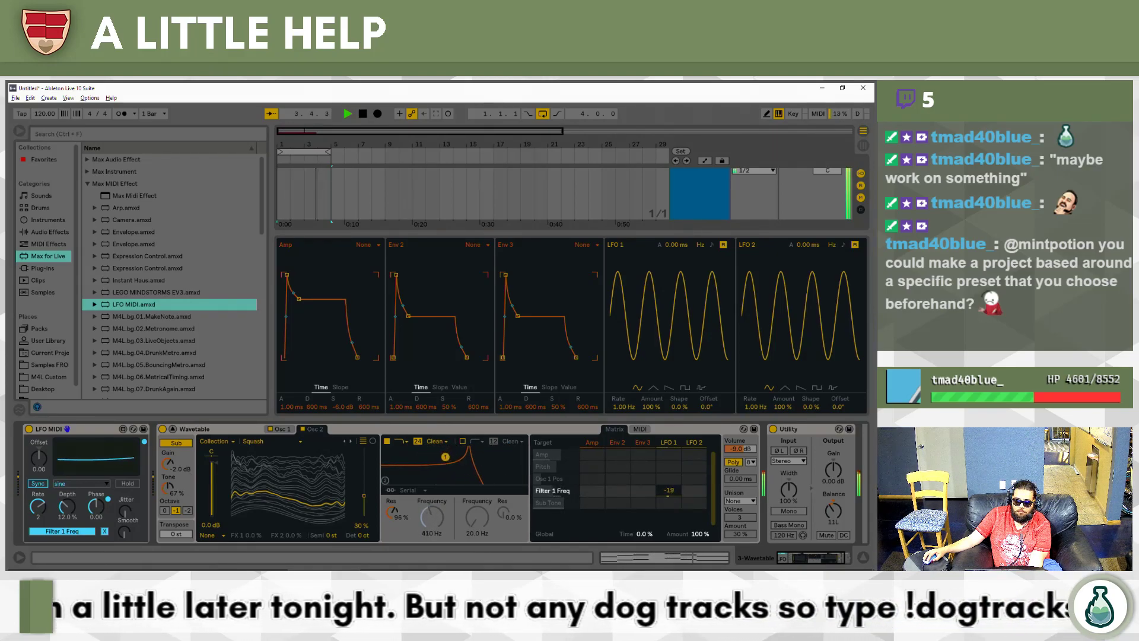
drag(619, 409, 619, 442)
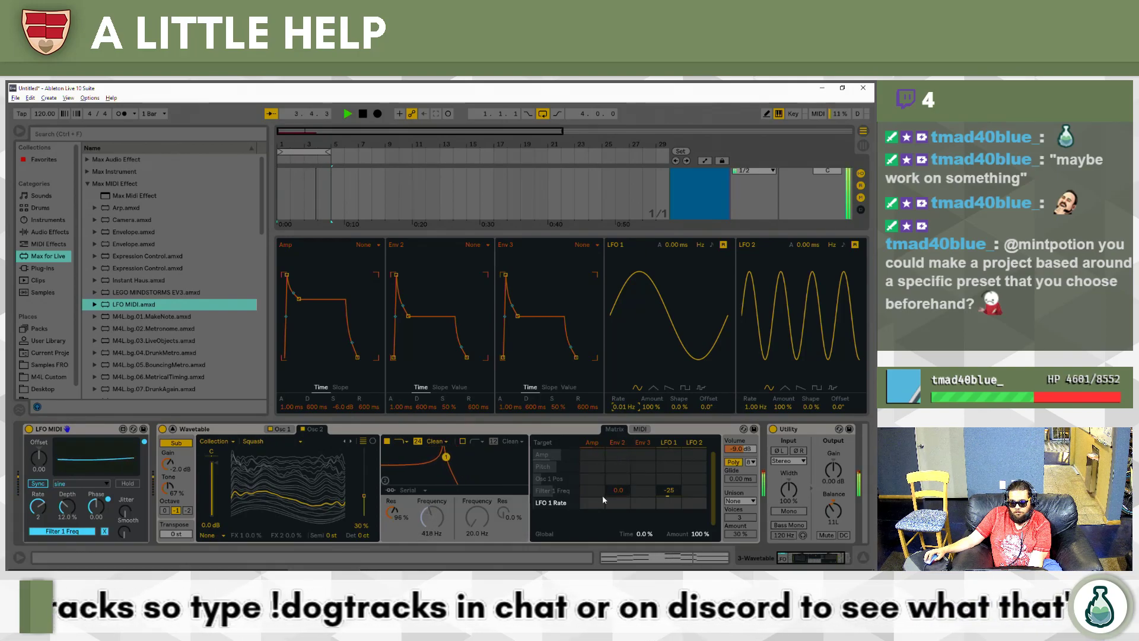
Switch LFO 2 to a square wave and route it to Filter 1 Res at 58, leaving LFO 1's resonance amount at zero.
click(389, 513)
mouse_move(668, 502)
mouse_down()
mouse_move(668, 489)
mouse_move(668, 522)
mouse_up()
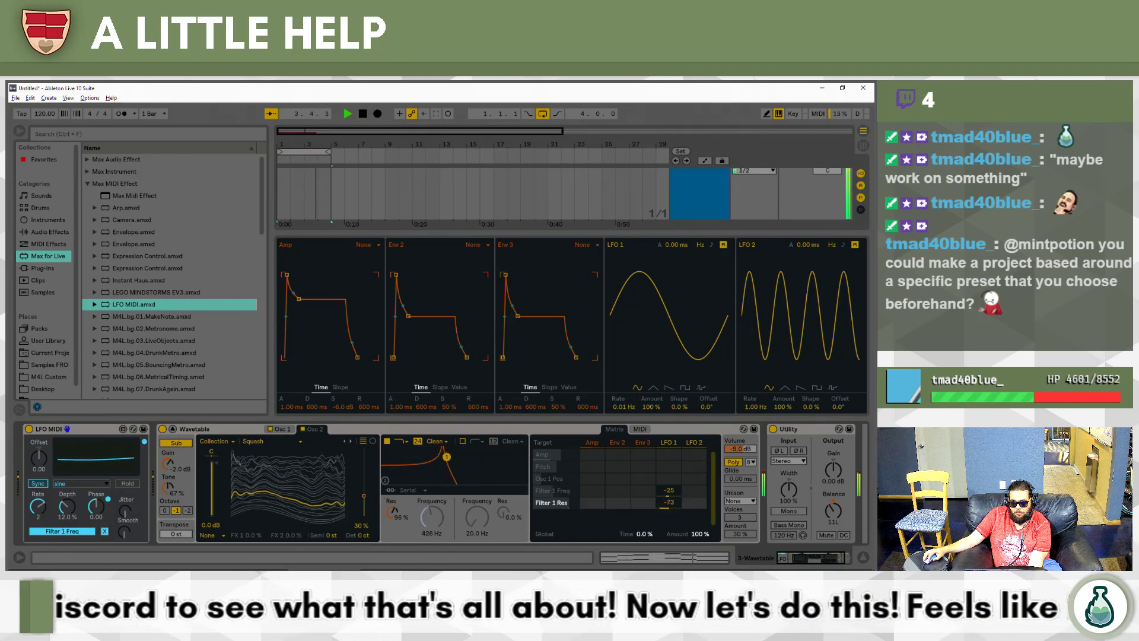
mouse_move(669, 503)
mouse_down()
mouse_move(669, 522)
mouse_move(694, 521)
mouse_move(673, 507)
mouse_up()
double_click(673, 504)
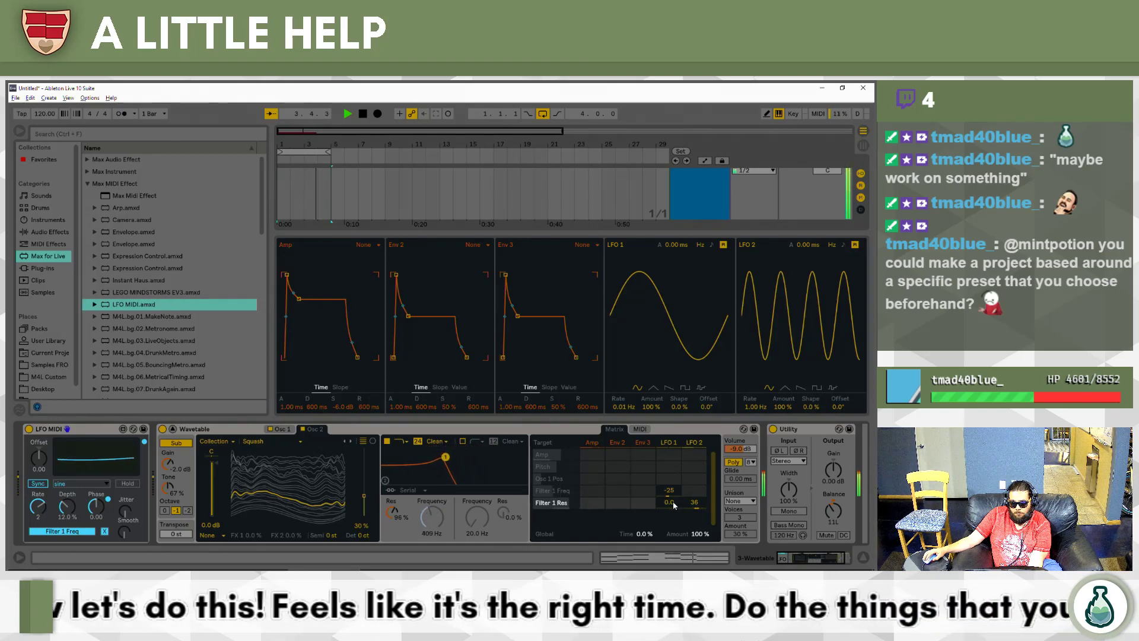
click(817, 387)
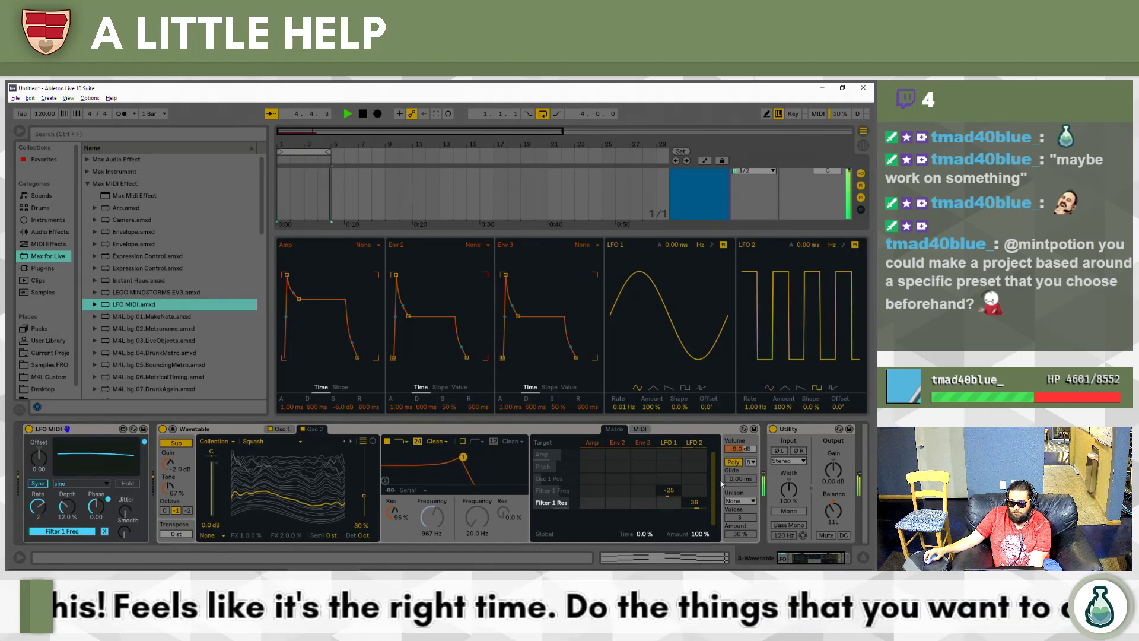
drag(698, 503, 698, 490)
Set LFO 2's rate to 3.42 Hz and route LFO 1 to LFO 2 Rate at 69 in the modulation matrix.
drag(749, 407, 749, 392)
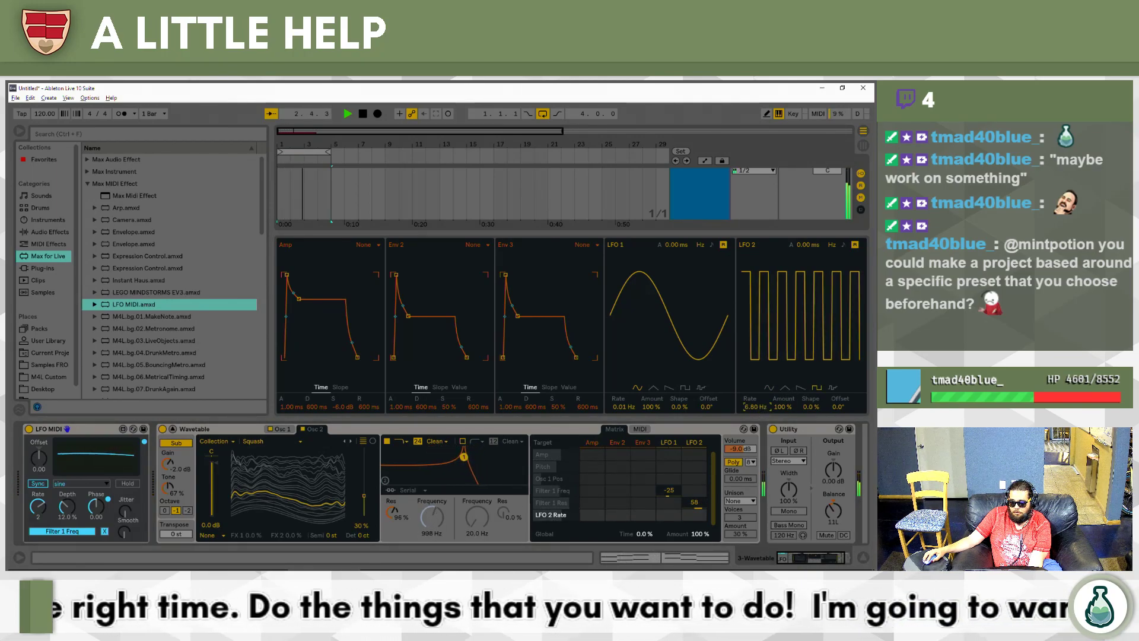
mouse_move(432, 516)
mouse_down()
mouse_move(432, 531)
mouse_move(432, 513)
mouse_up()
drag(750, 391, 750, 406)
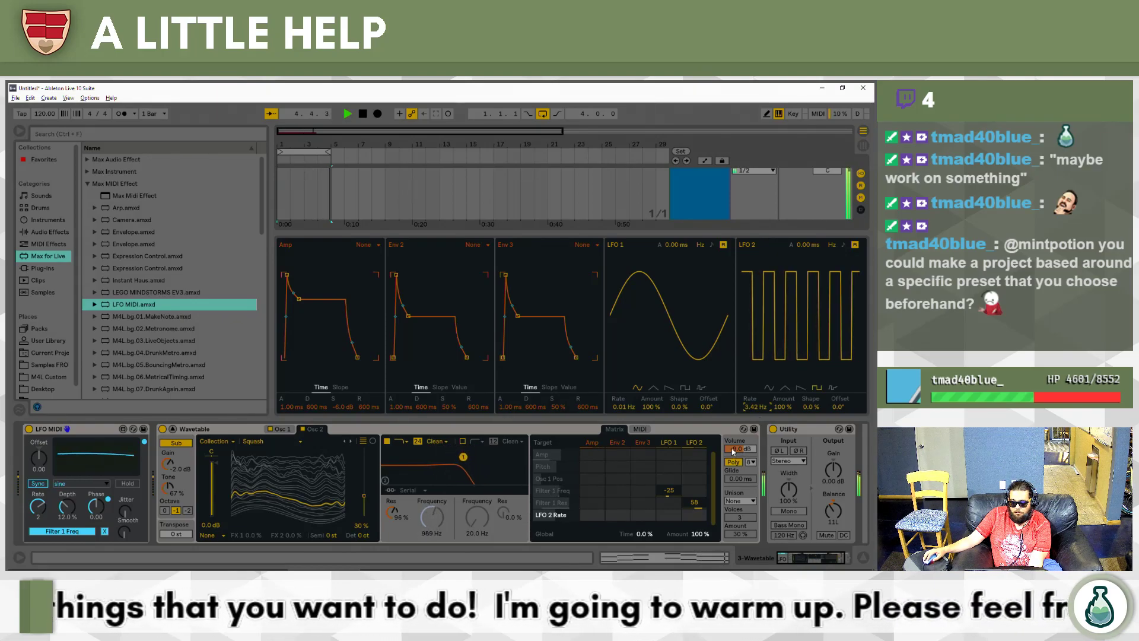
mouse_move(669, 514)
mouse_down()
mouse_move(669, 474)
mouse_move(675, 520)
mouse_up()
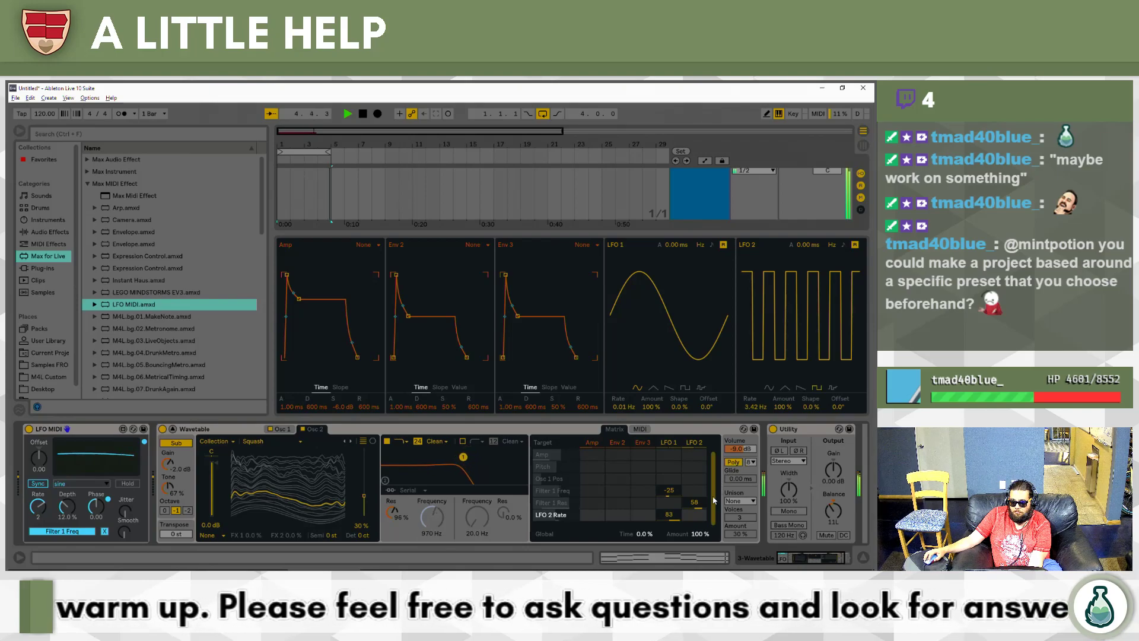
drag(670, 516, 670, 523)
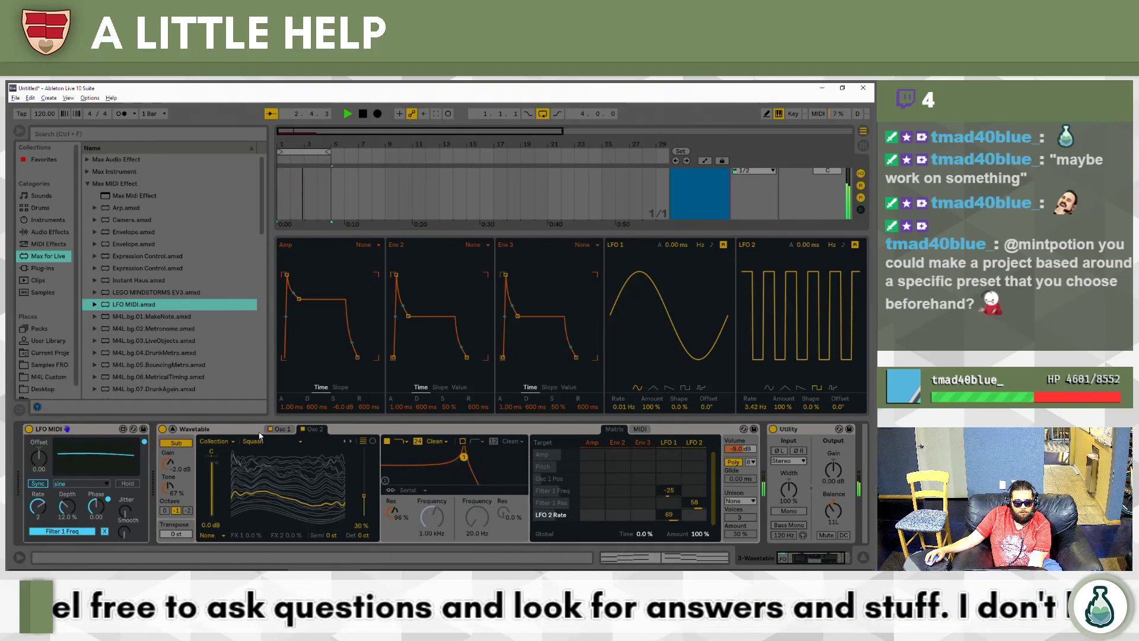
Modulate Osc 1's position with Env 3 at 90, attack about 2 s, release 3.05 s, and set Osc 1 to Harmonic Series at 14%.
click(280, 428)
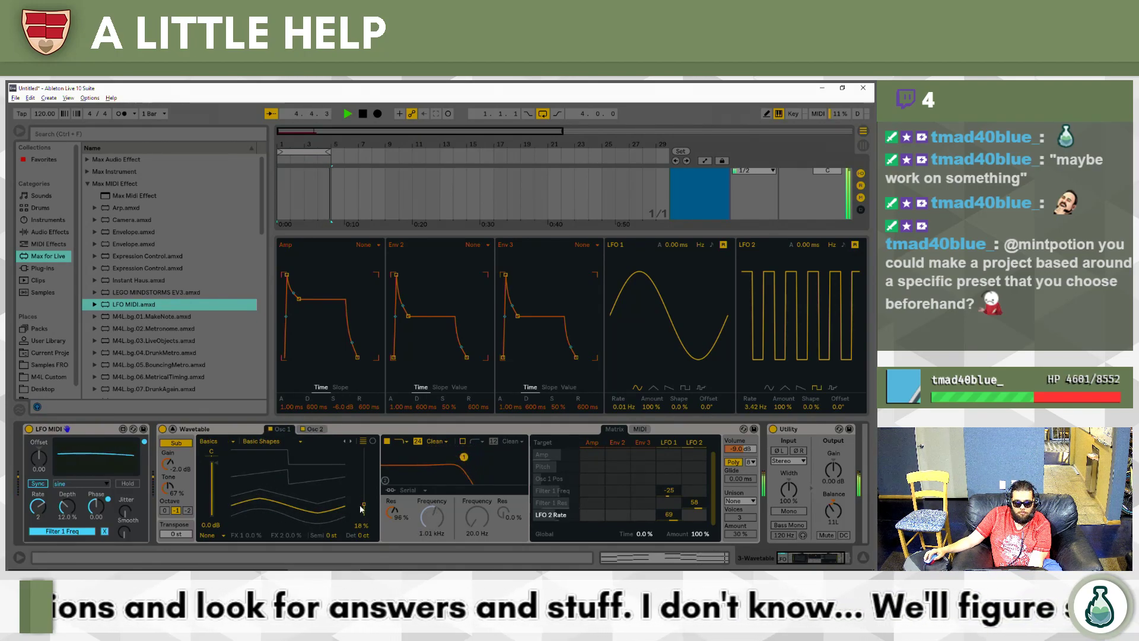
drag(361, 510, 361, 491)
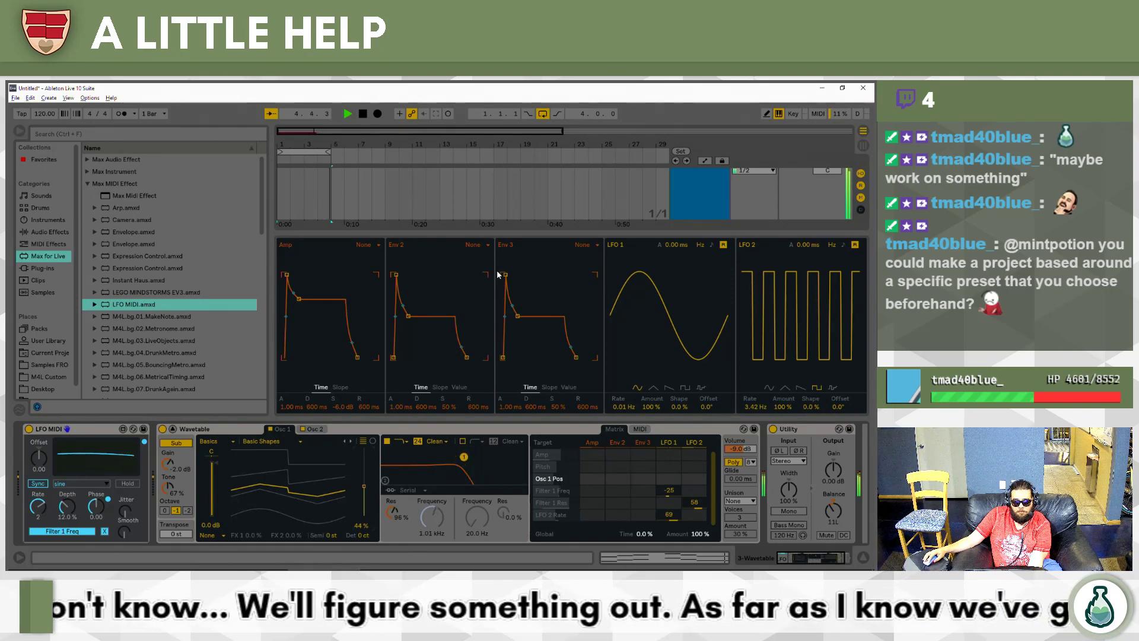
drag(506, 276, 527, 285)
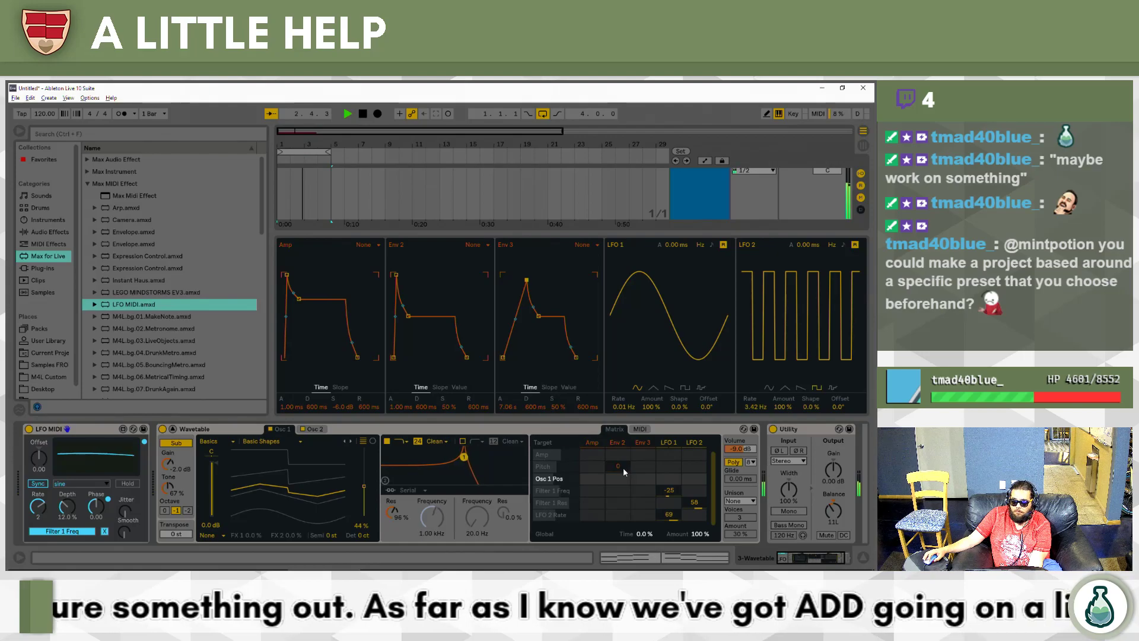
drag(644, 478, 644, 451)
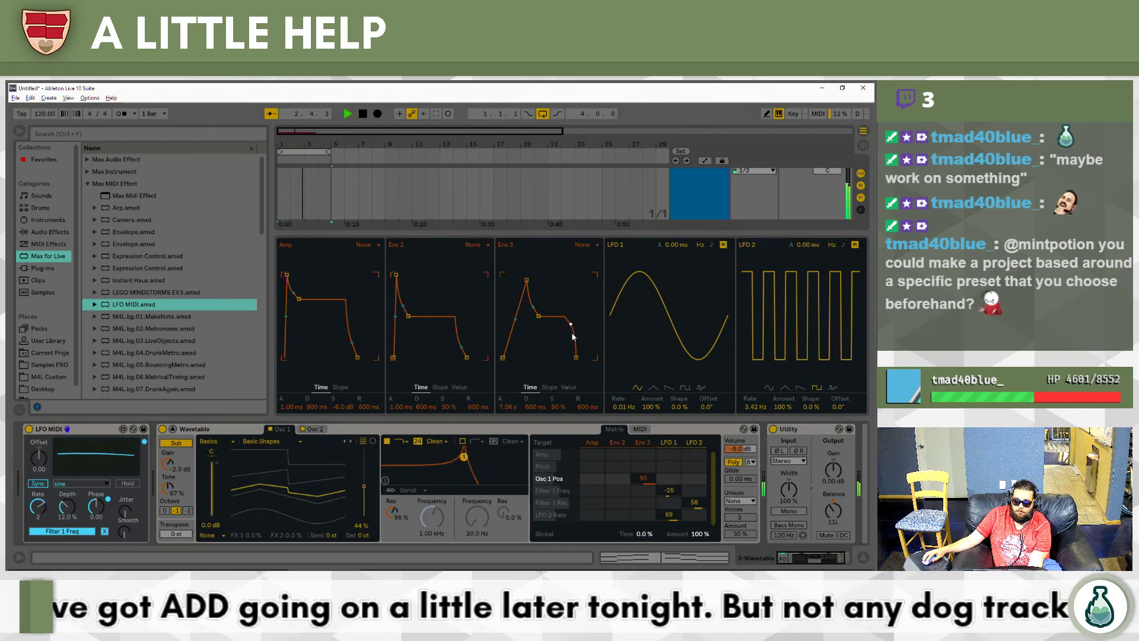
mouse_move(515, 406)
mouse_down()
mouse_move(515, 442)
mouse_move(503, 413)
mouse_up()
drag(365, 486, 364, 506)
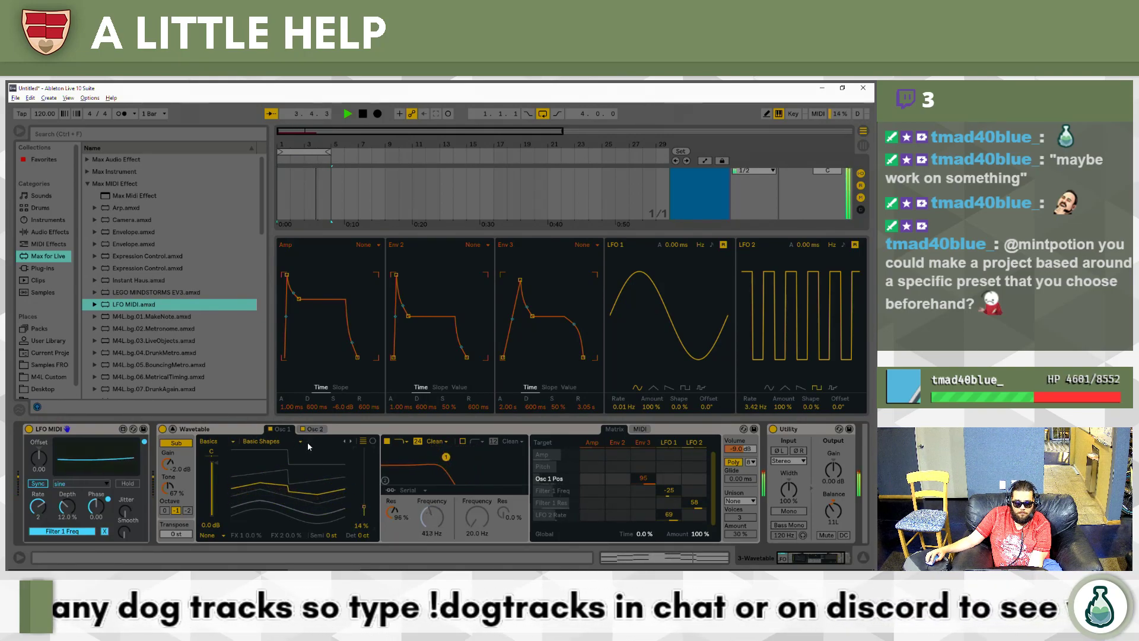
click(351, 441)
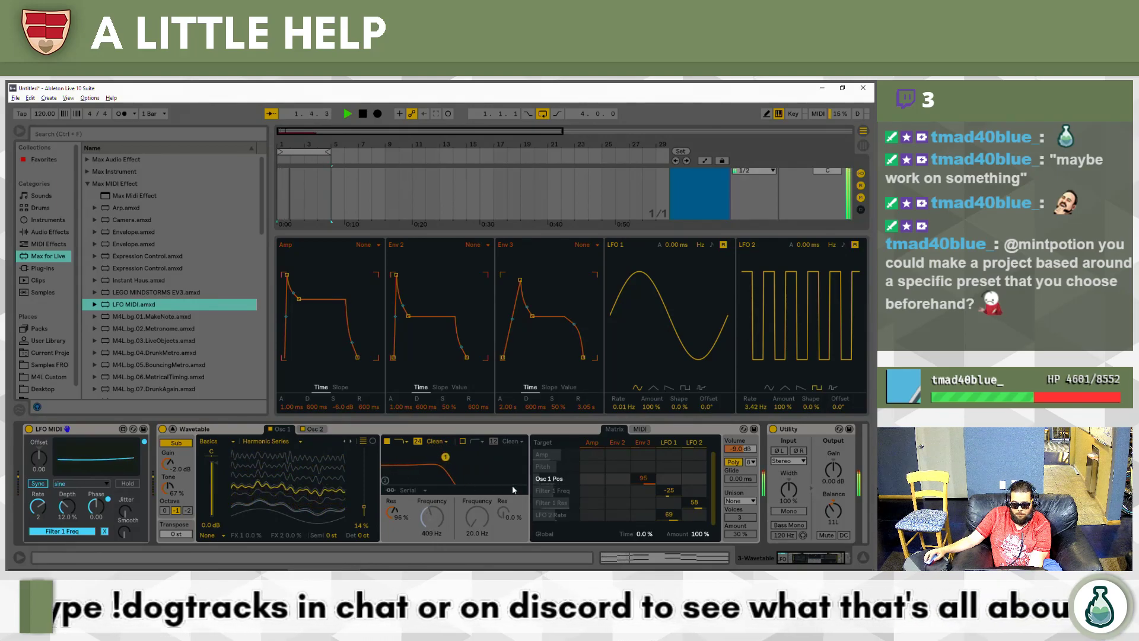
Change LFO 2 to a triangle wave with -100% shape and lower its Filter 1 Res modulation to 3.1.
drag(694, 503, 695, 504)
click(785, 388)
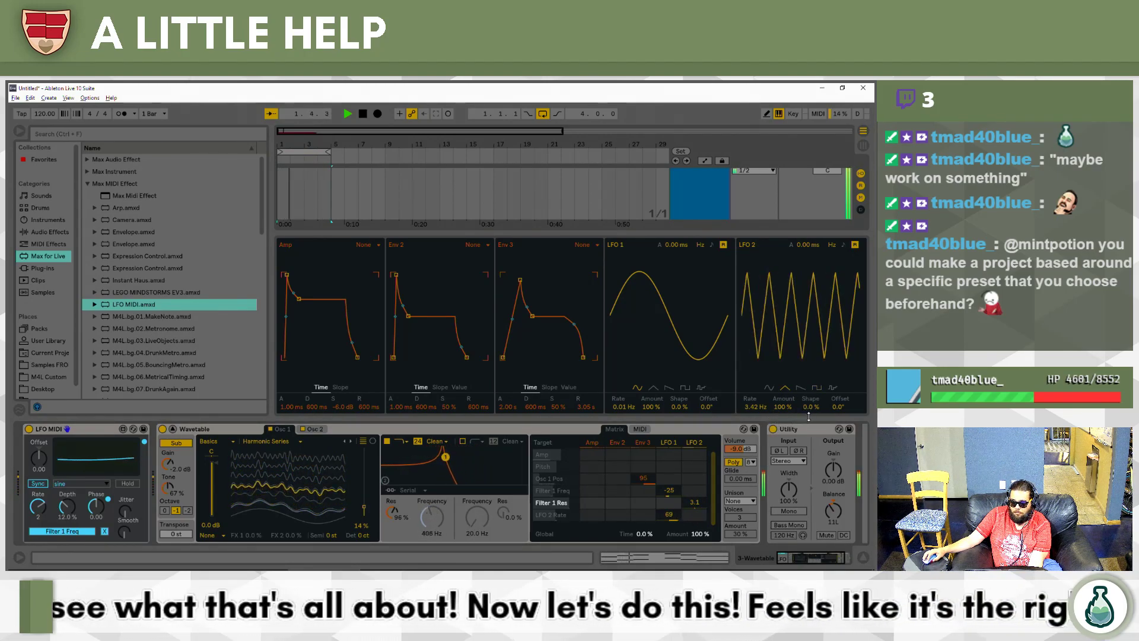
drag(807, 416, 811, 492)
Set LFO 1's modulation of Filter 1 Freq to -17 and reduce Filter 1's resonance to 86%.
drag(692, 498, 669, 479)
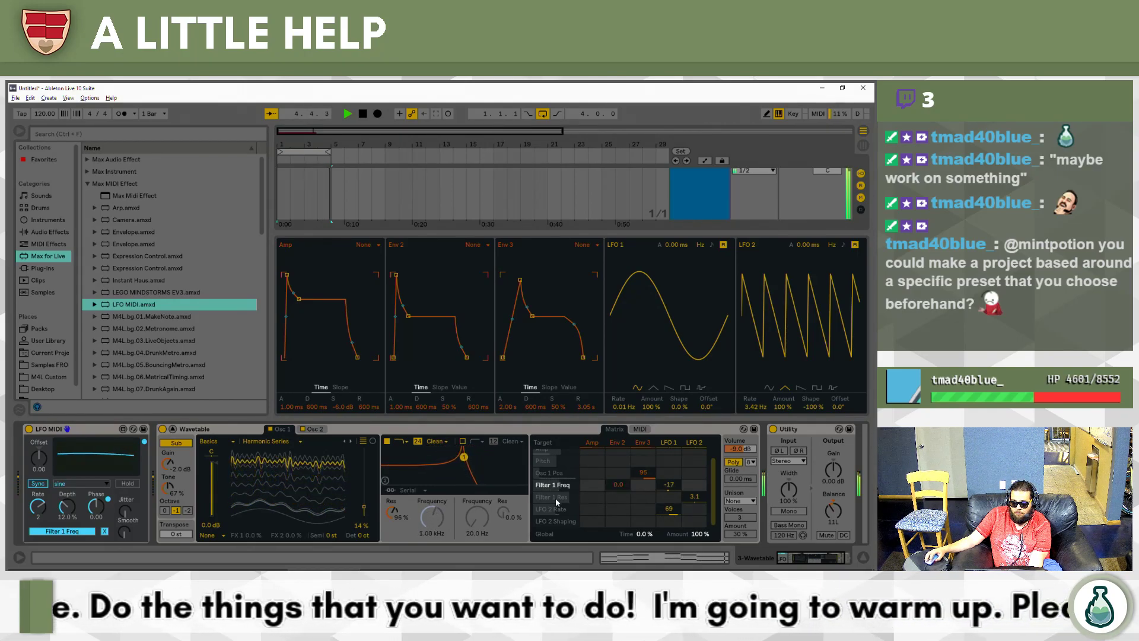
mouse_move(392, 514)
mouse_down()
mouse_move(392, 525)
mouse_move(392, 511)
mouse_up()
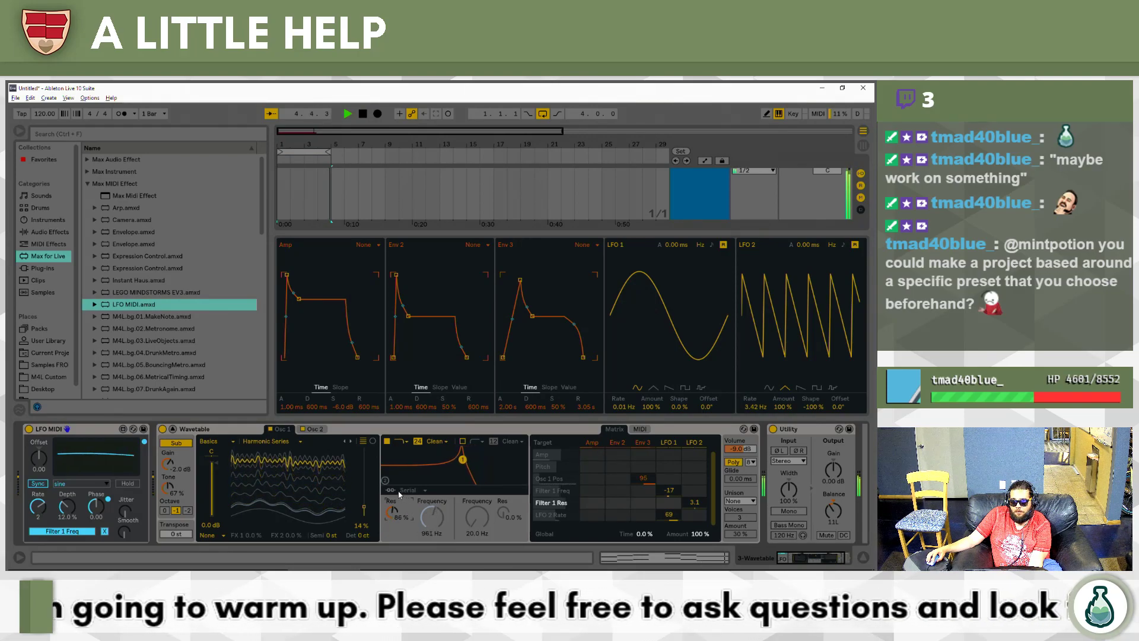
Turn on Filter 2 with Split routing and set it to 50.1 Hz with 7.8% resonance.
click(395, 490)
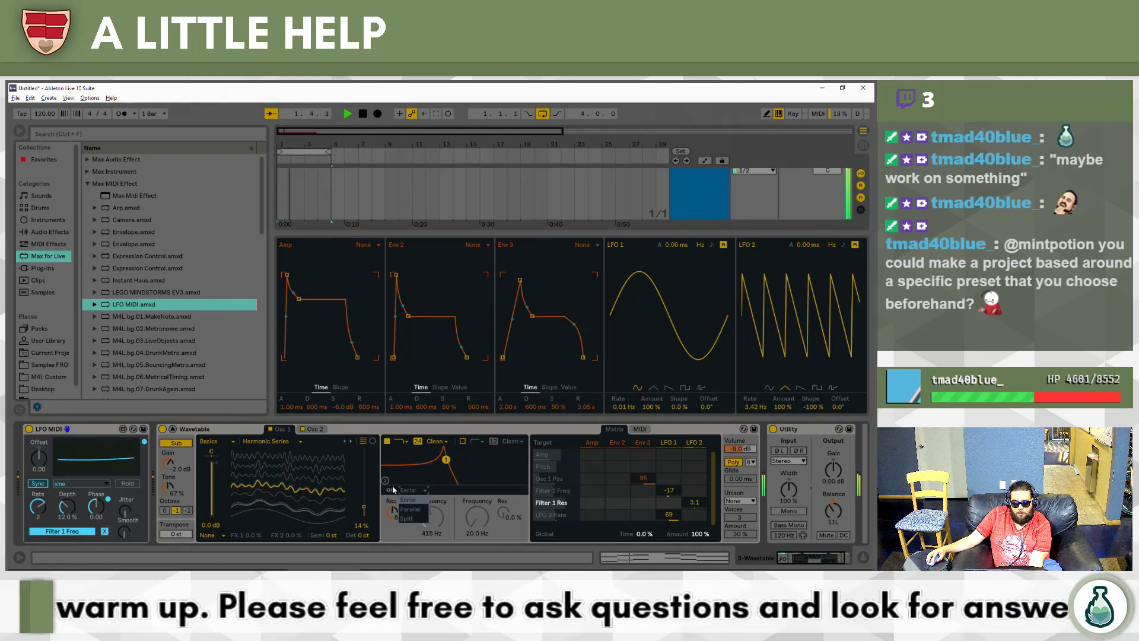
click(394, 490)
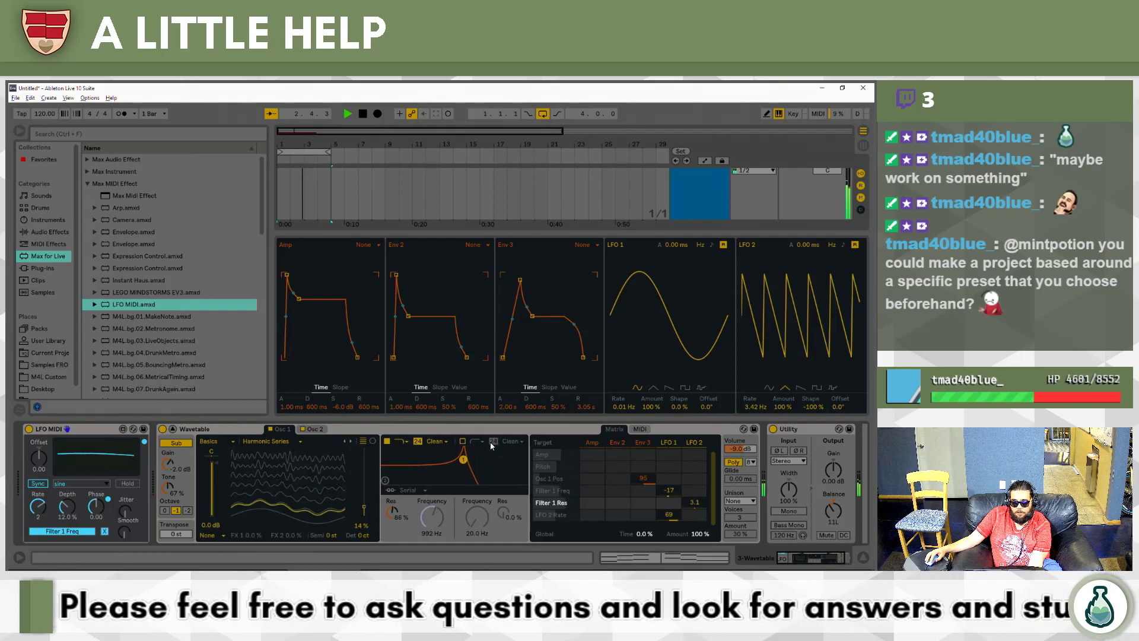
click(463, 441)
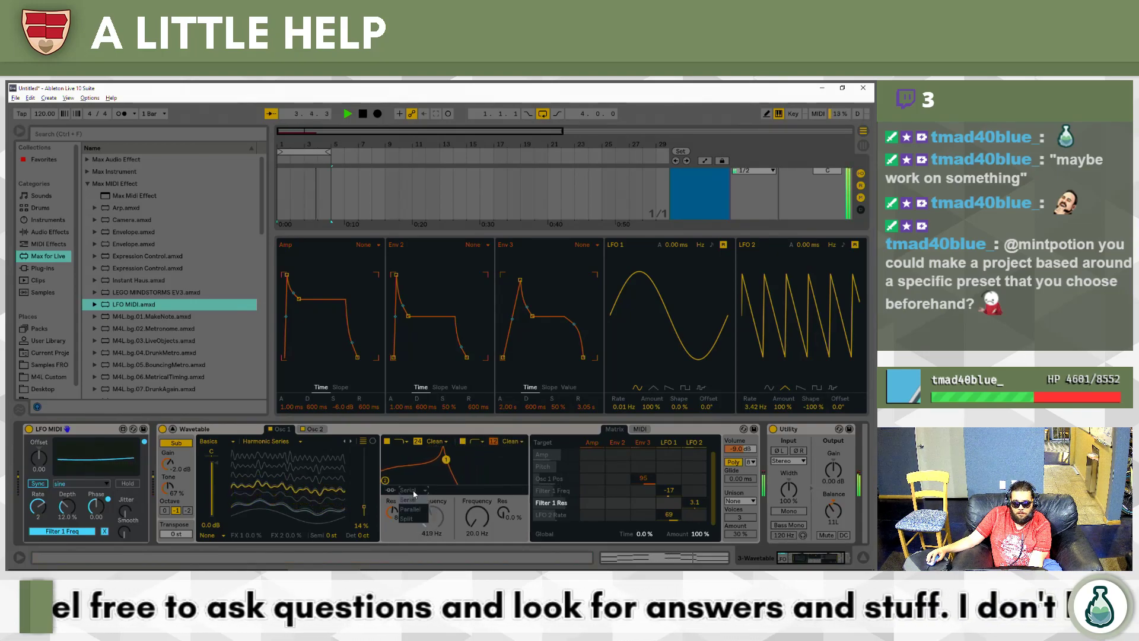
click(418, 518)
drag(463, 460, 403, 478)
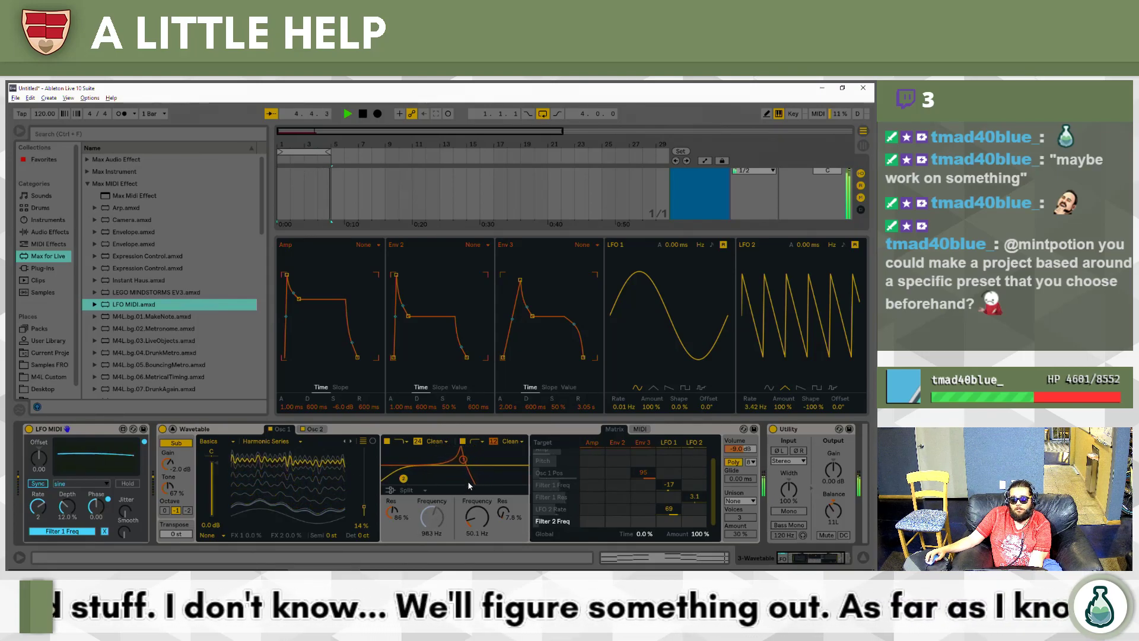
Try the OSR and SMP circuit types on Filter 1 and settle on PRD.
click(439, 442)
click(439, 461)
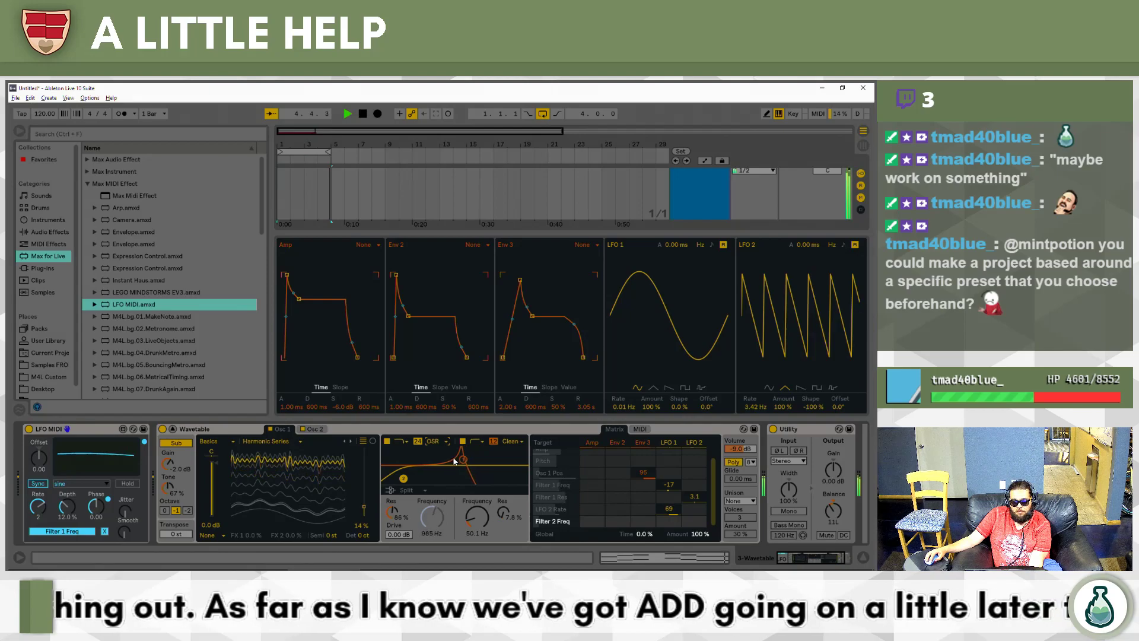
click(436, 441)
click(438, 478)
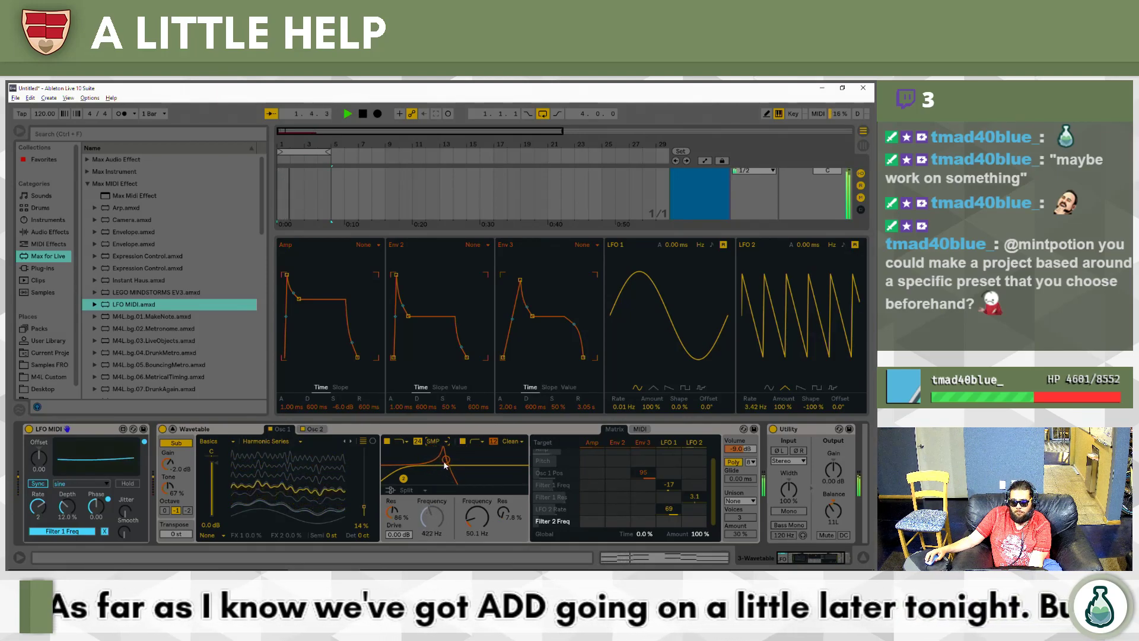
click(435, 443)
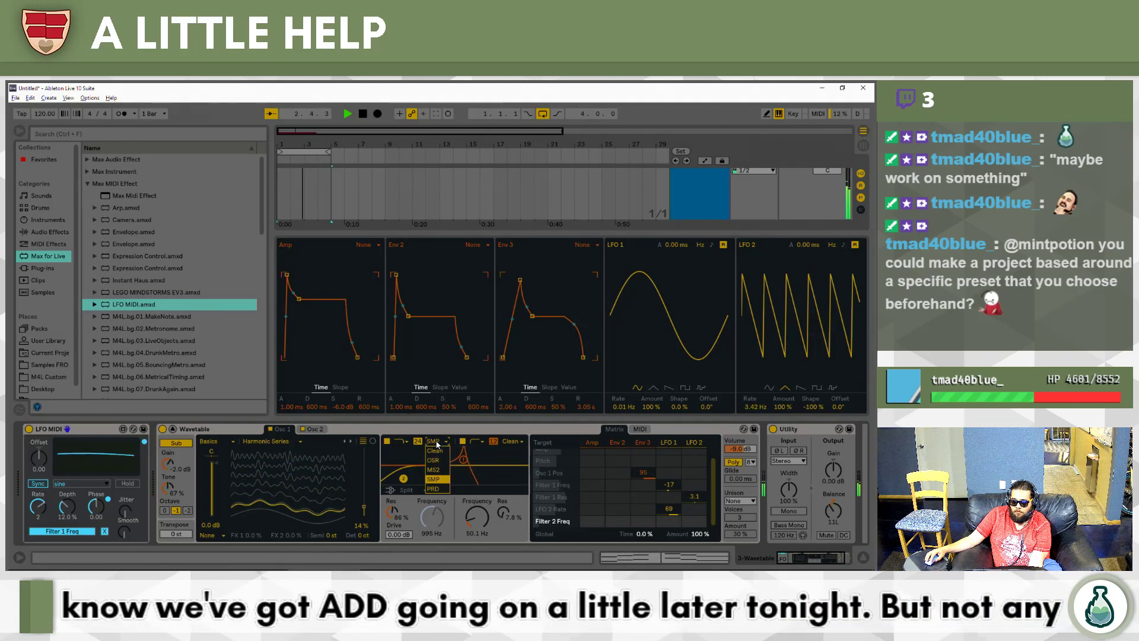
click(442, 489)
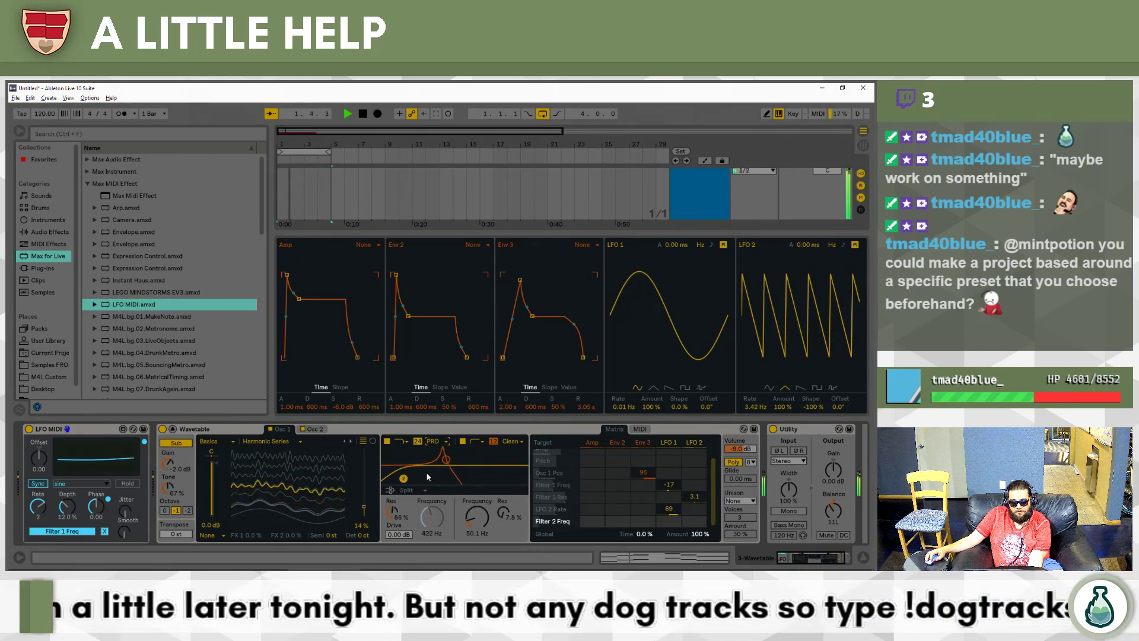
Set LFO 2's Filter 1 Res amount to 36, its rate to 2.39 Hz, and Env 3's Osc 1 Pos amount to 66.
drag(691, 498, 691, 484)
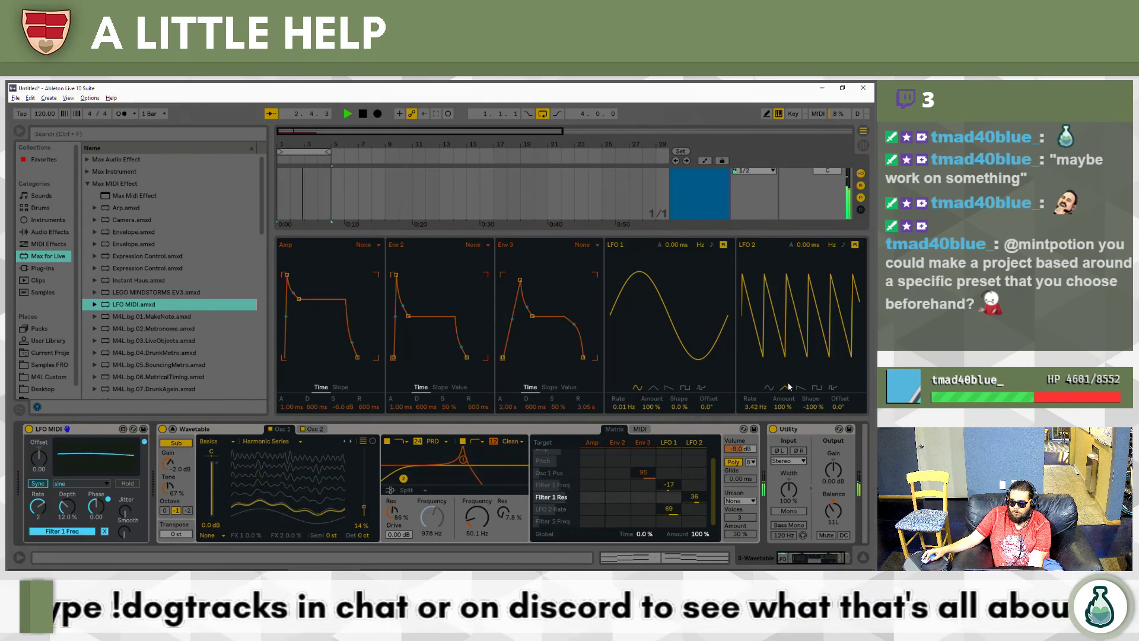
drag(756, 407, 756, 414)
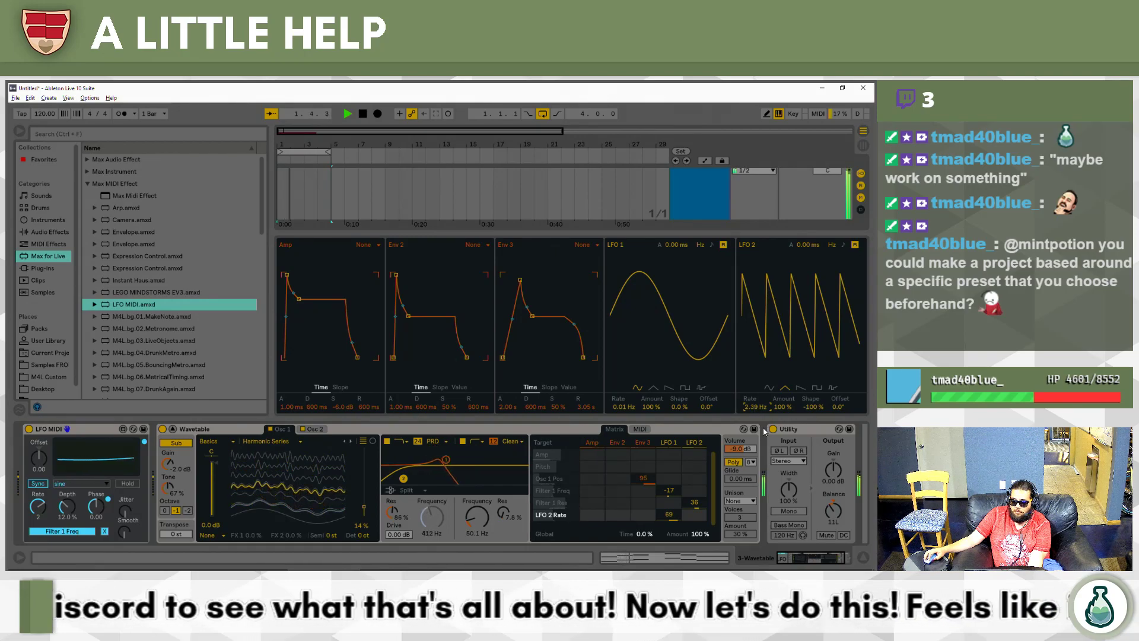
drag(643, 478, 643, 485)
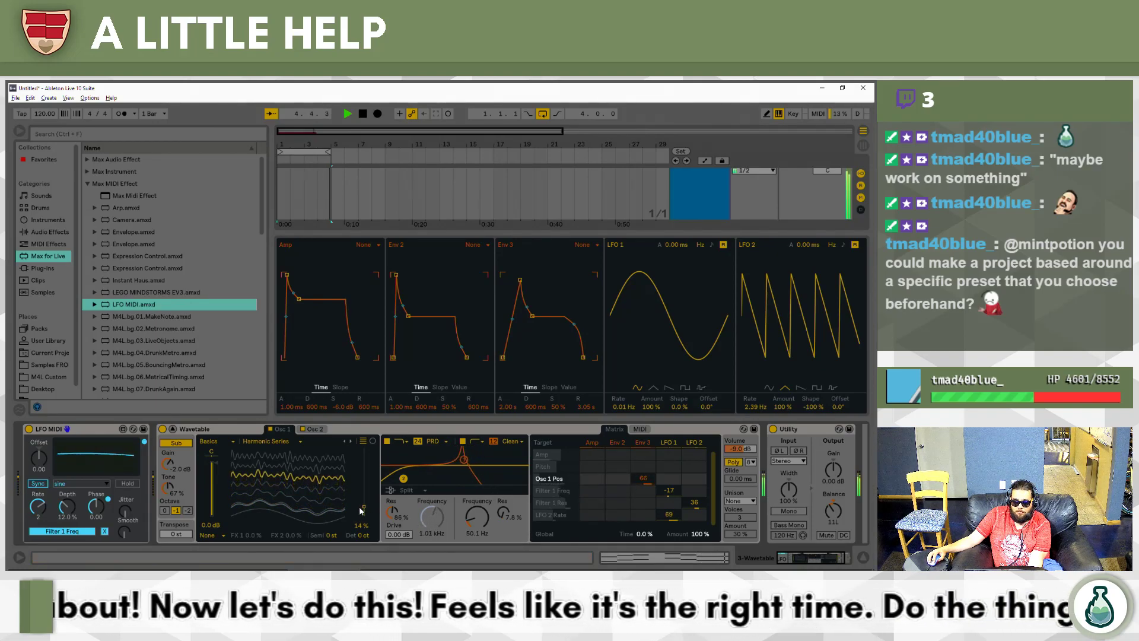
click(320, 429)
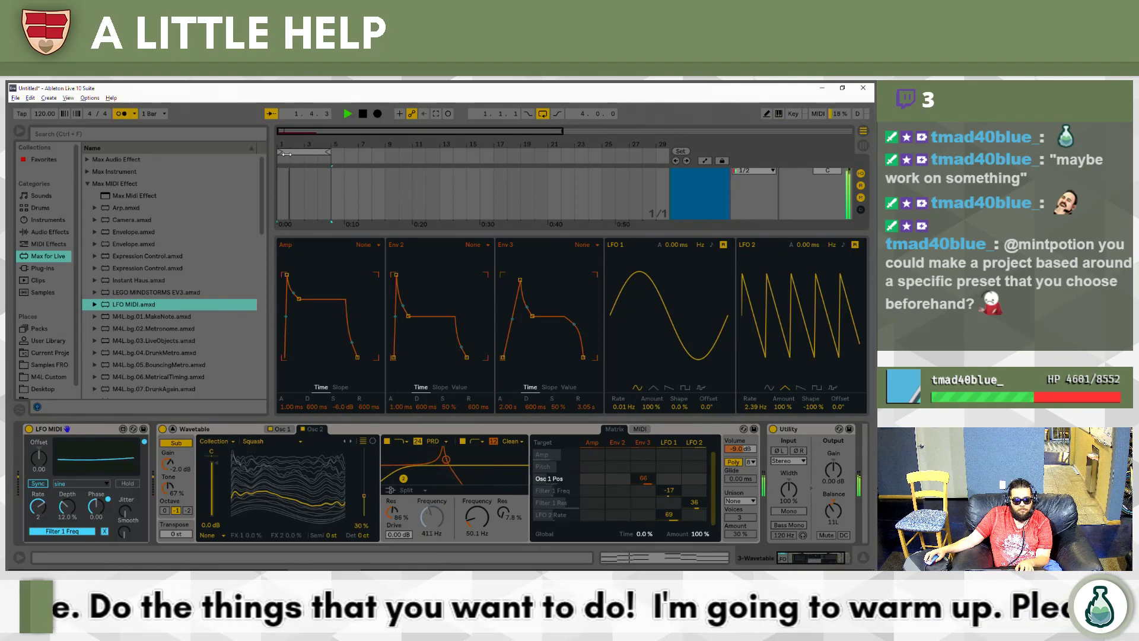
Collapse Wavetable's expanded view and start hot-swapping the Vintage Funky Good Time rack on track 2.
drag(413, 236, 497, 454)
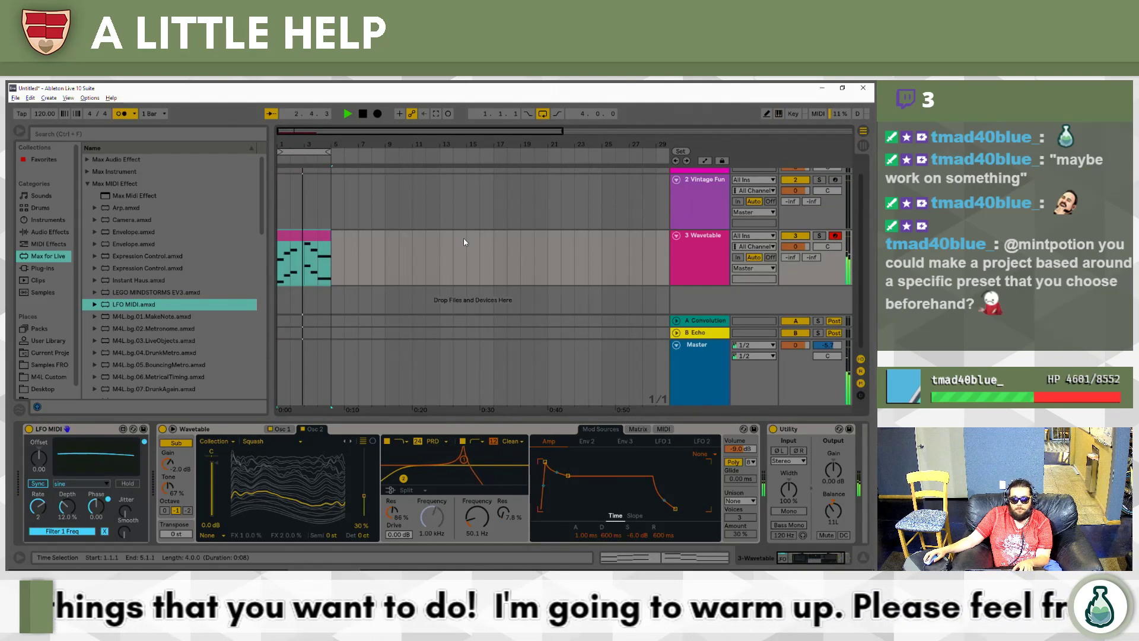
click(683, 207)
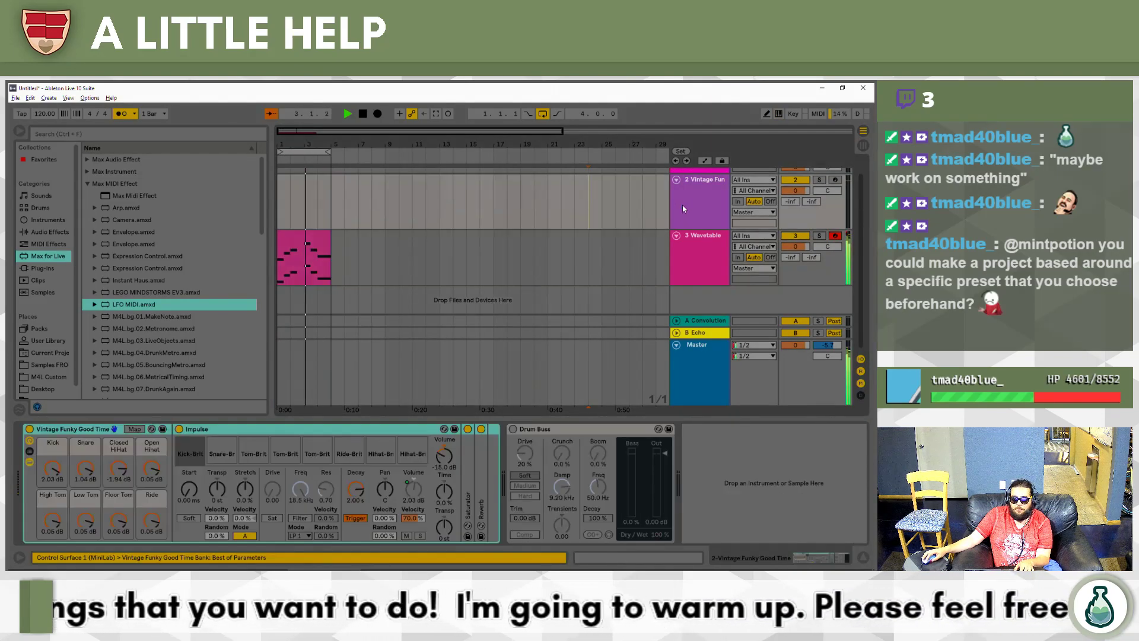
click(114, 429)
Look through the Impulse presets and the samples folder for a replacement drum instrument and leave hot-swapping.
click(148, 235)
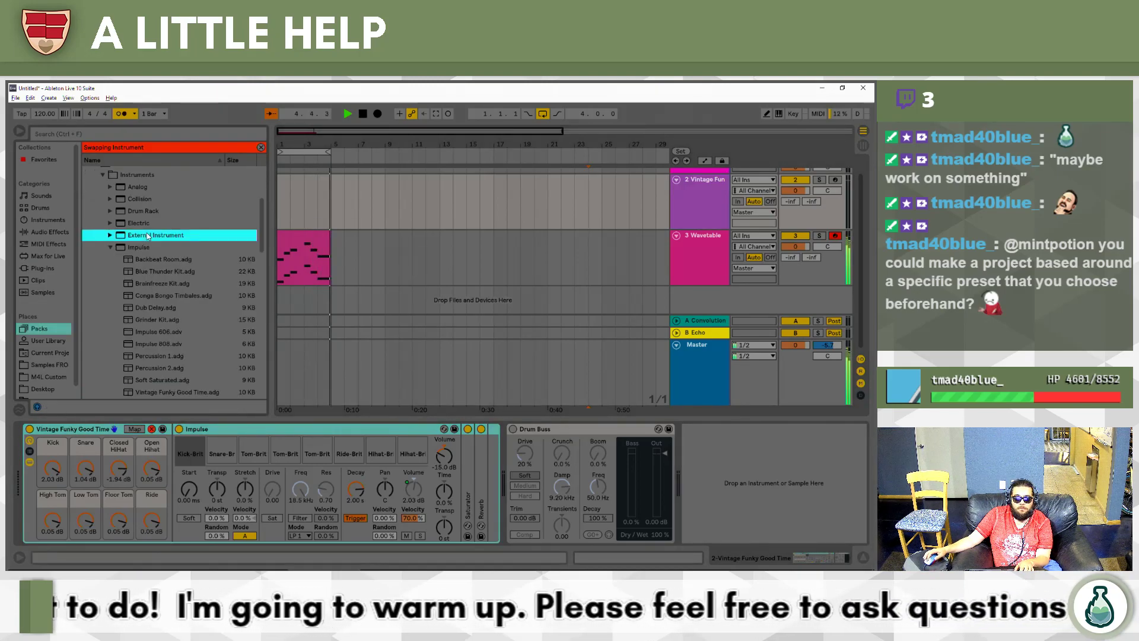
click(147, 246)
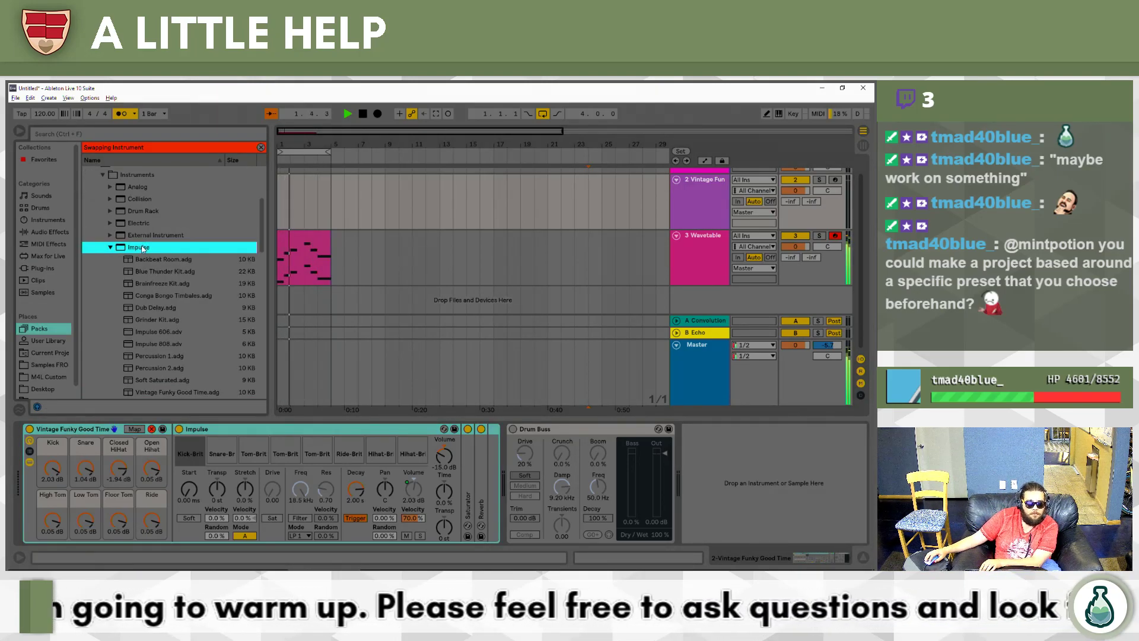
click(142, 248)
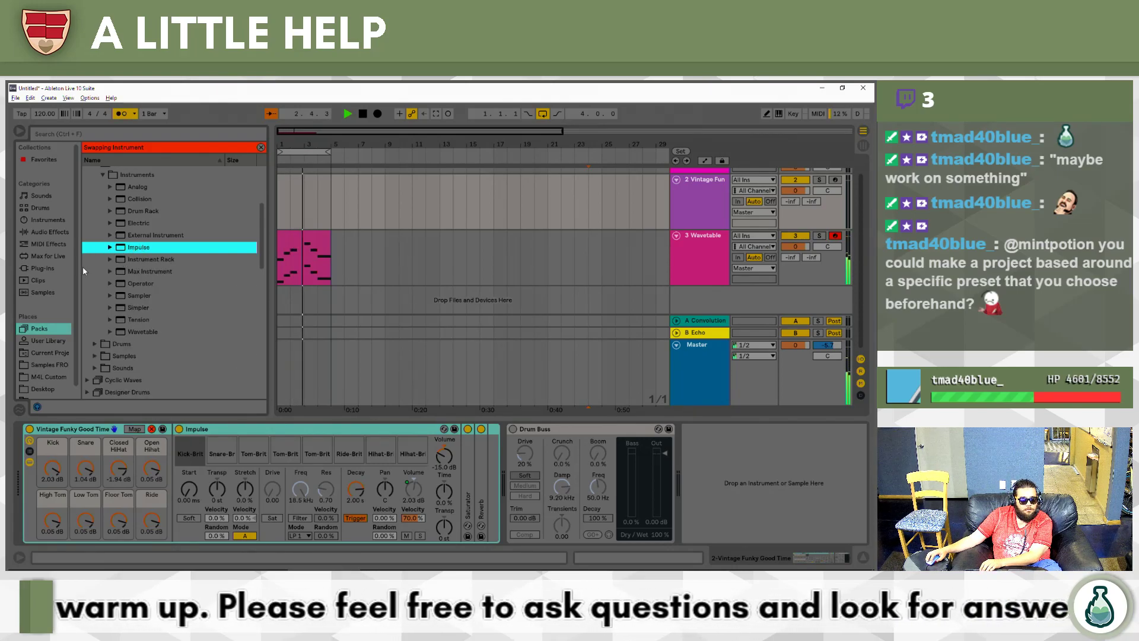
click(49, 365)
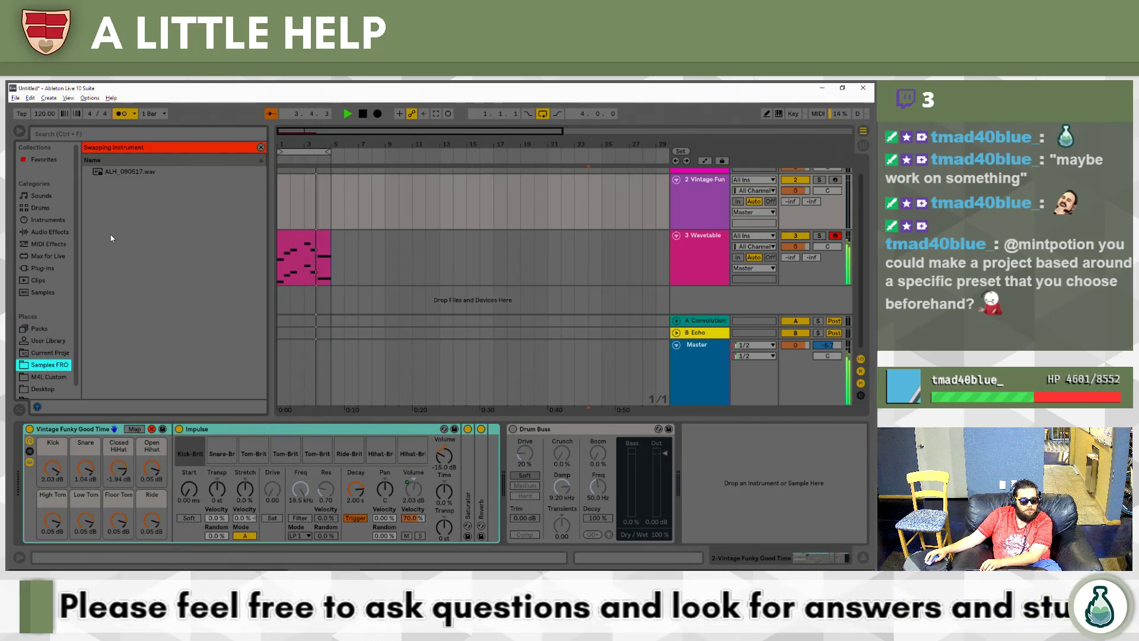
click(40, 329)
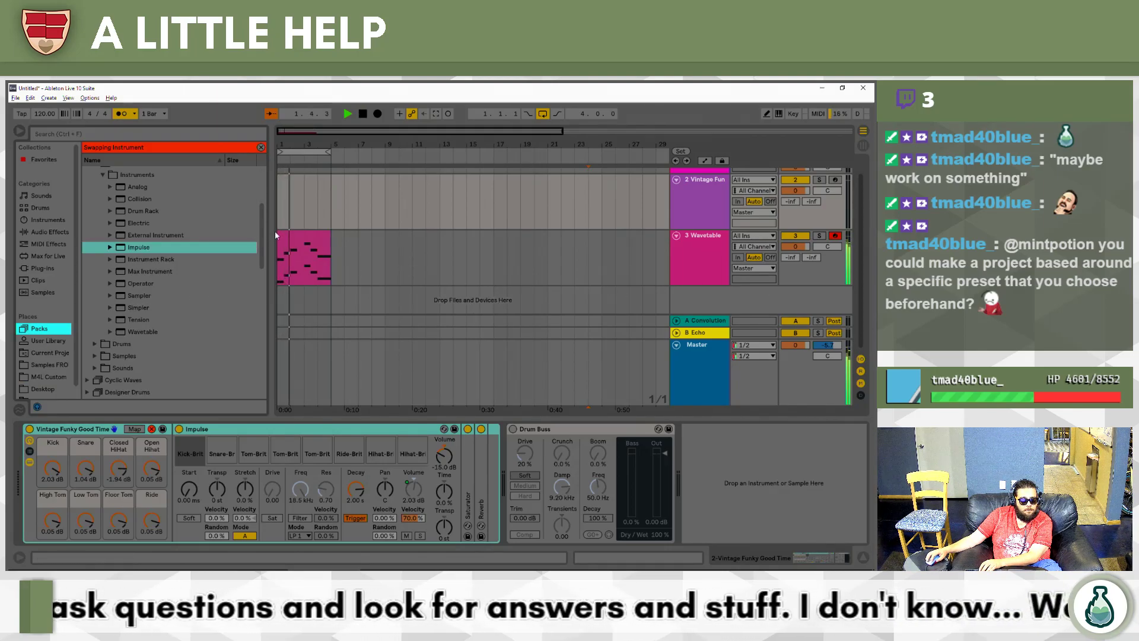
click(696, 248)
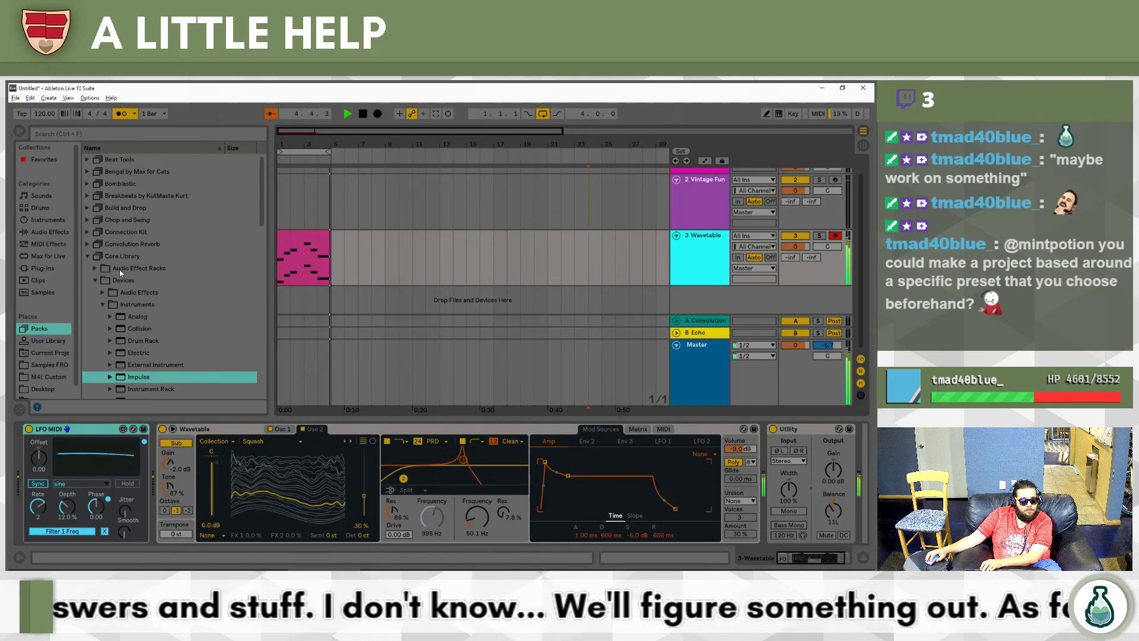
Collapse the Core Library pack, open Build and Drop's Drums folder and preview its first kits up to Big Break Kit.
click(87, 257)
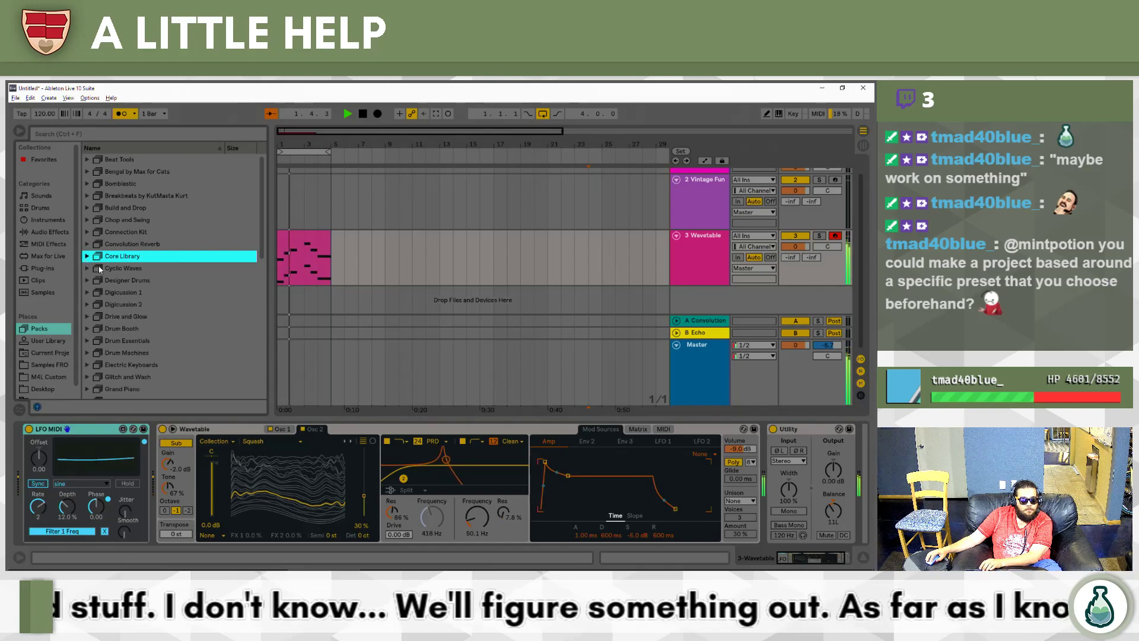
click(136, 232)
double_click(134, 211)
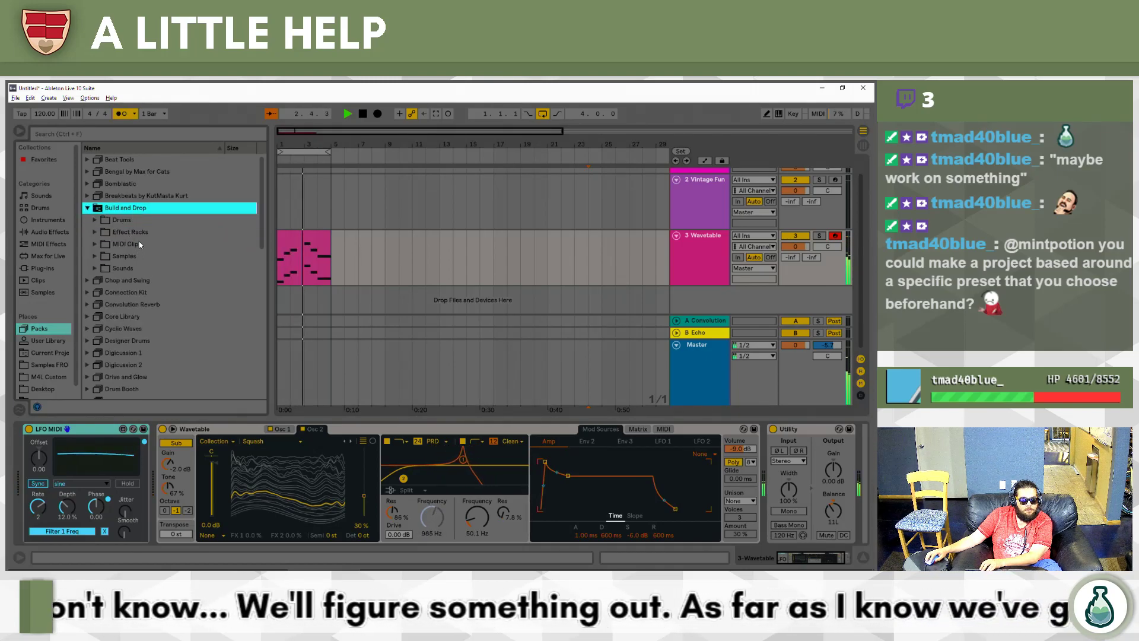
key(Down)
key(Right)
key(Down)
key(Down)
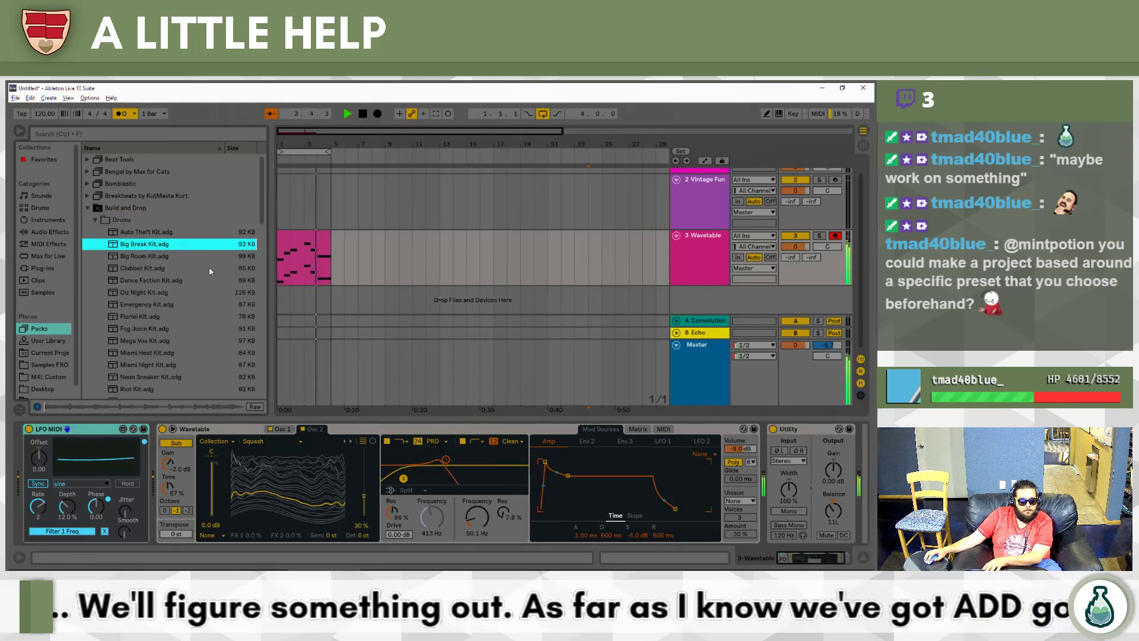
Preview the Clubber, Fog Juice, Sensor, Svensk House and Underground Rush kits.
click(171, 272)
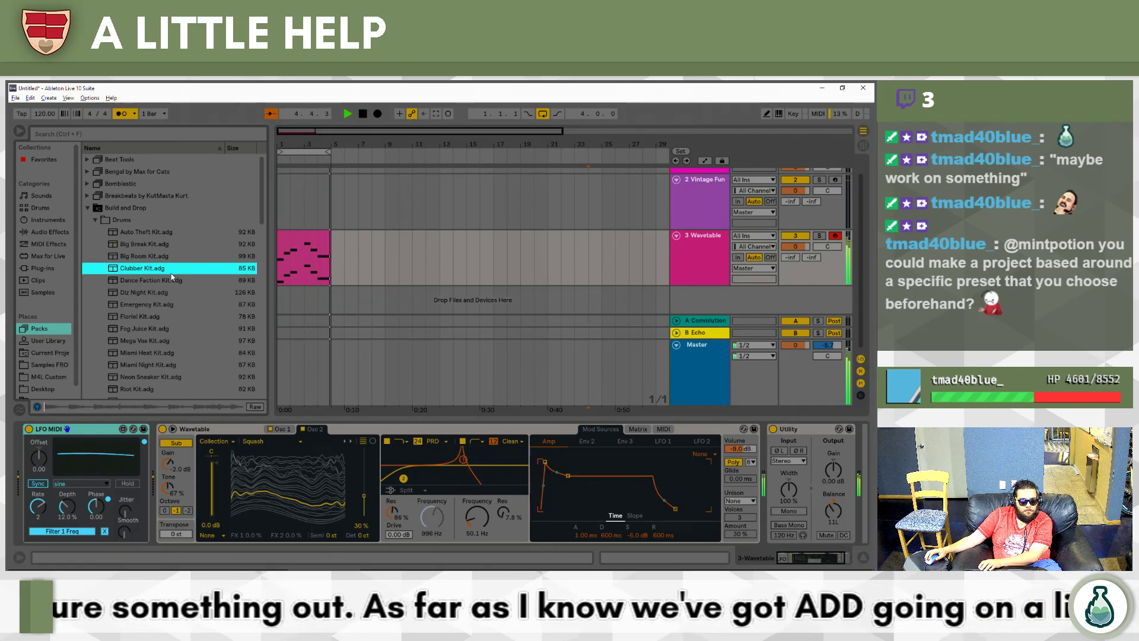
click(161, 330)
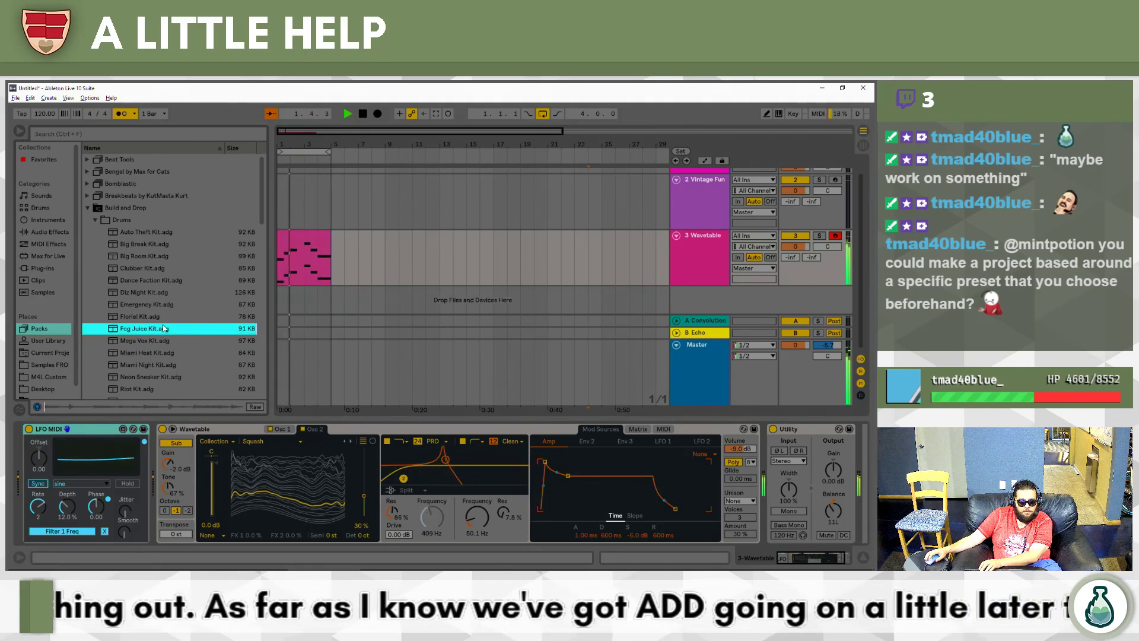
scroll(168, 352, down, 2)
click(168, 353)
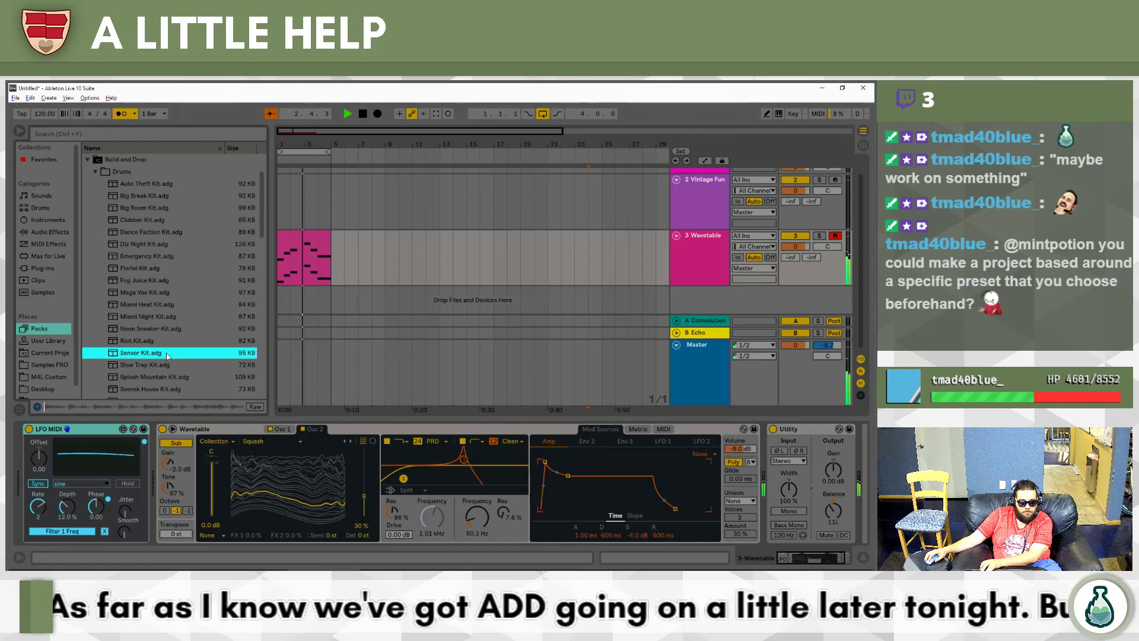
scroll(183, 356, down, 1)
click(181, 366)
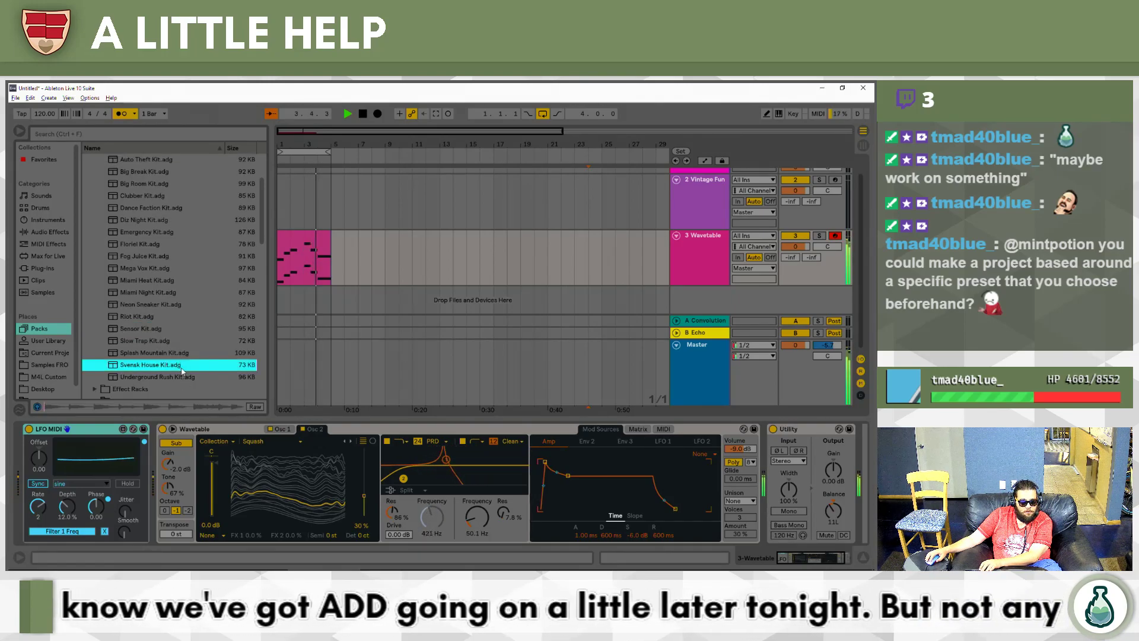
key(Down)
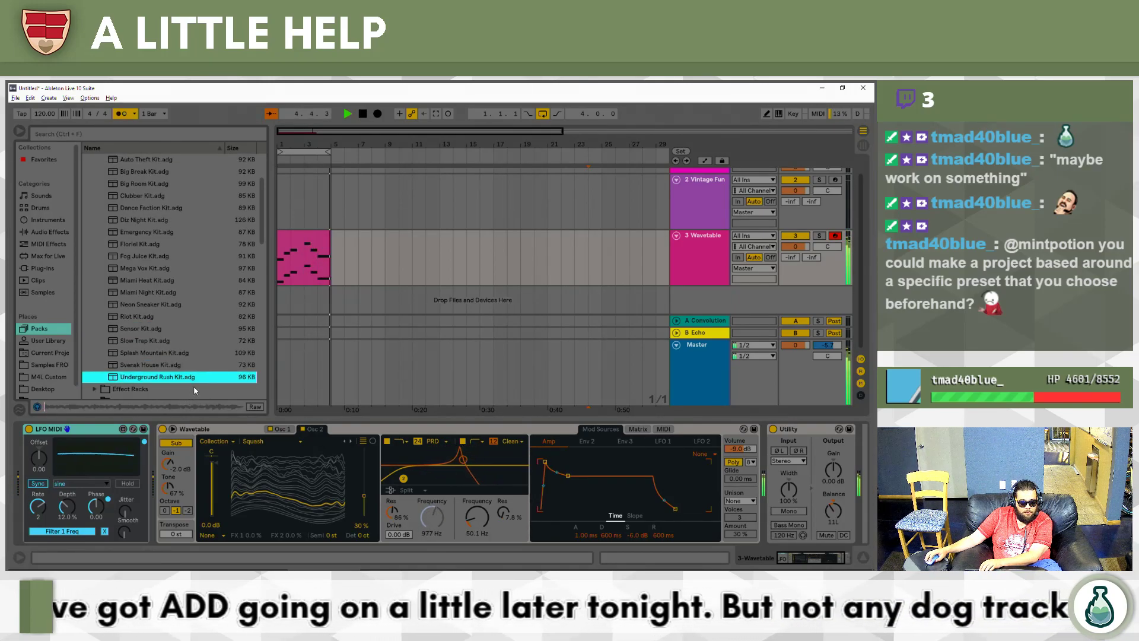
Preview the Splash Mountain, Slow Trap, Sensor and Riot kits, stopping song playback to hear them alone.
key(Up)
key(Up)
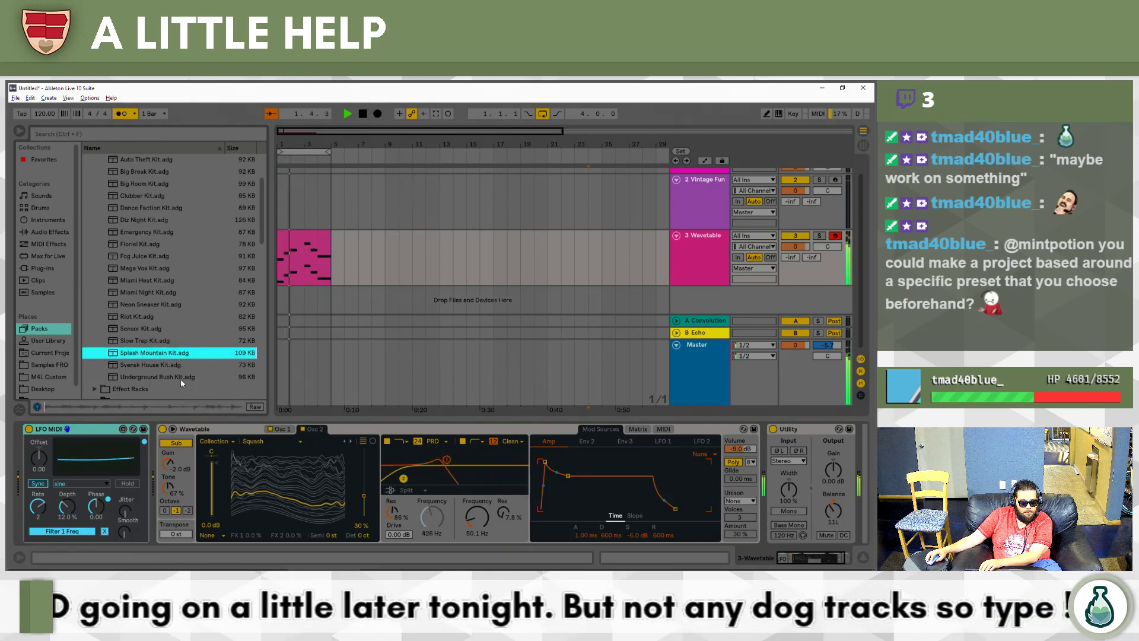
key(Up)
key(Up)
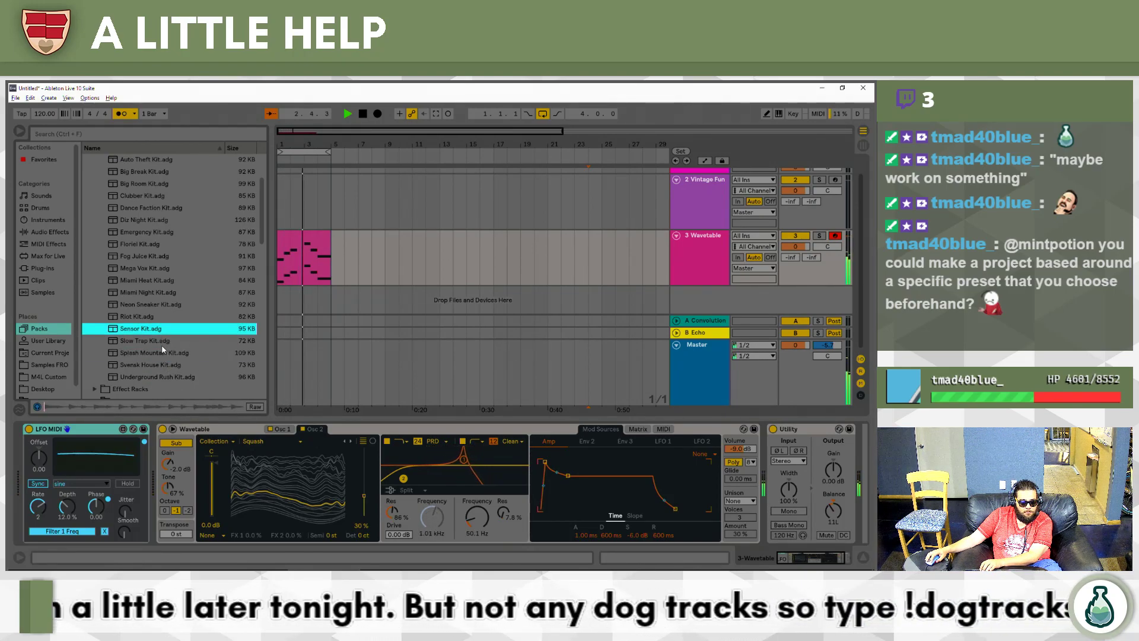
click(159, 342)
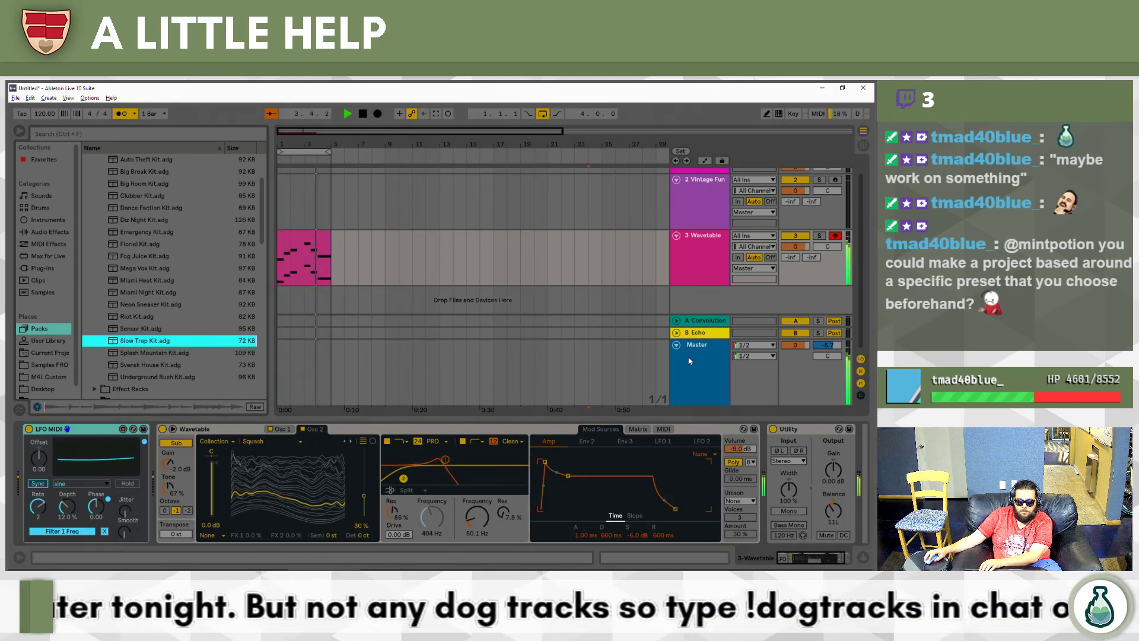
key(Up)
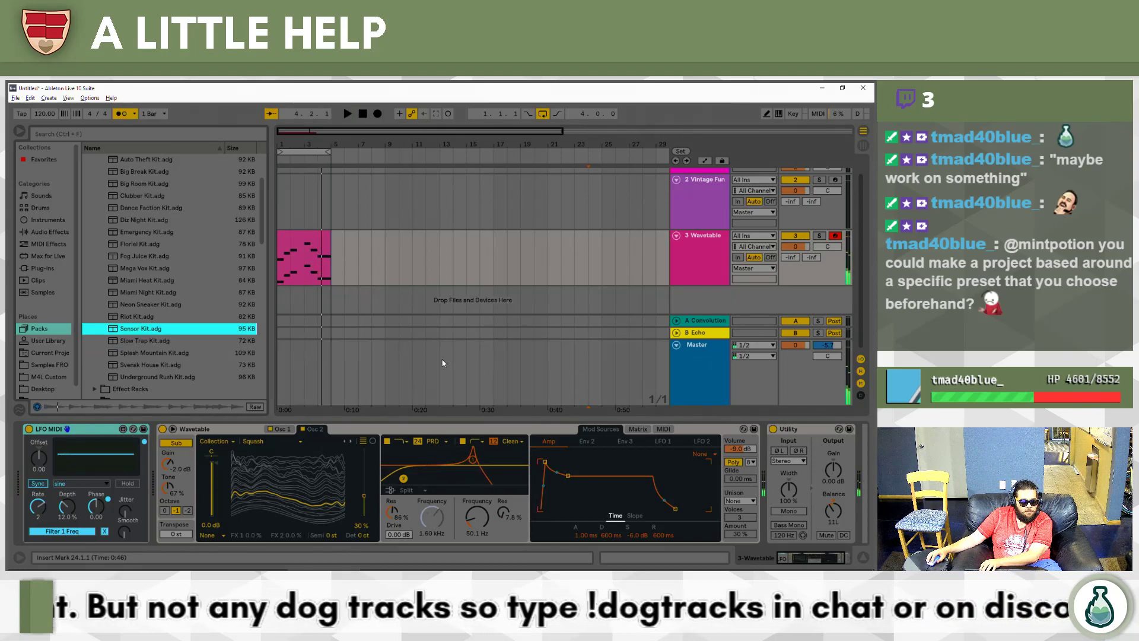
key(Up)
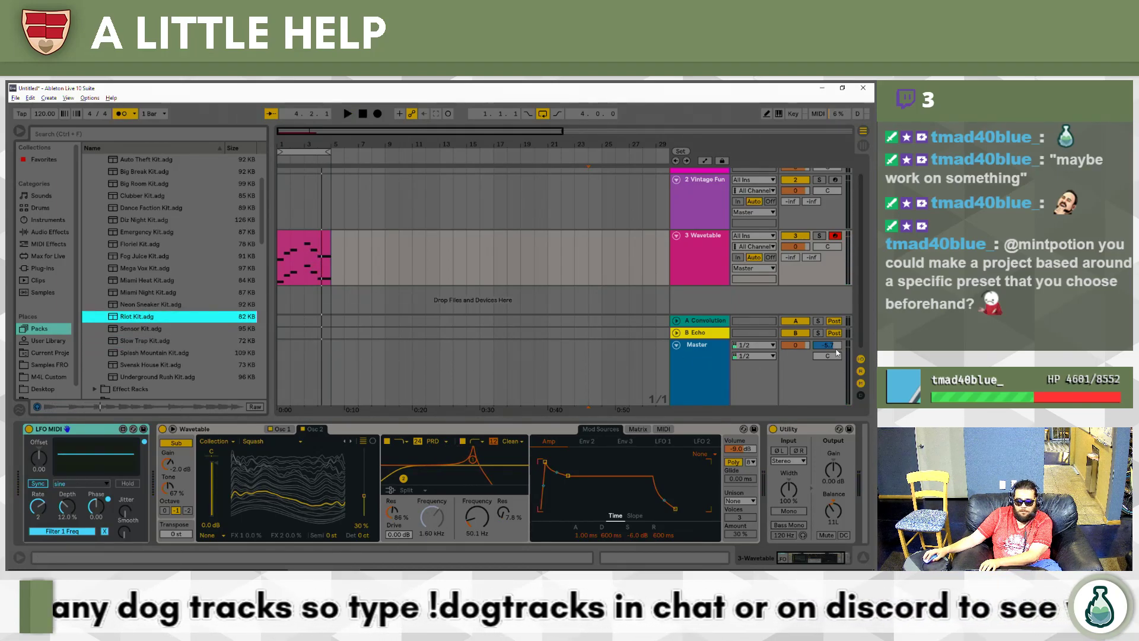
Preview the Mega Vox, Miami Heat, Miami Night and Neon Sneaker kits.
click(589, 198)
click(195, 280)
key(Up)
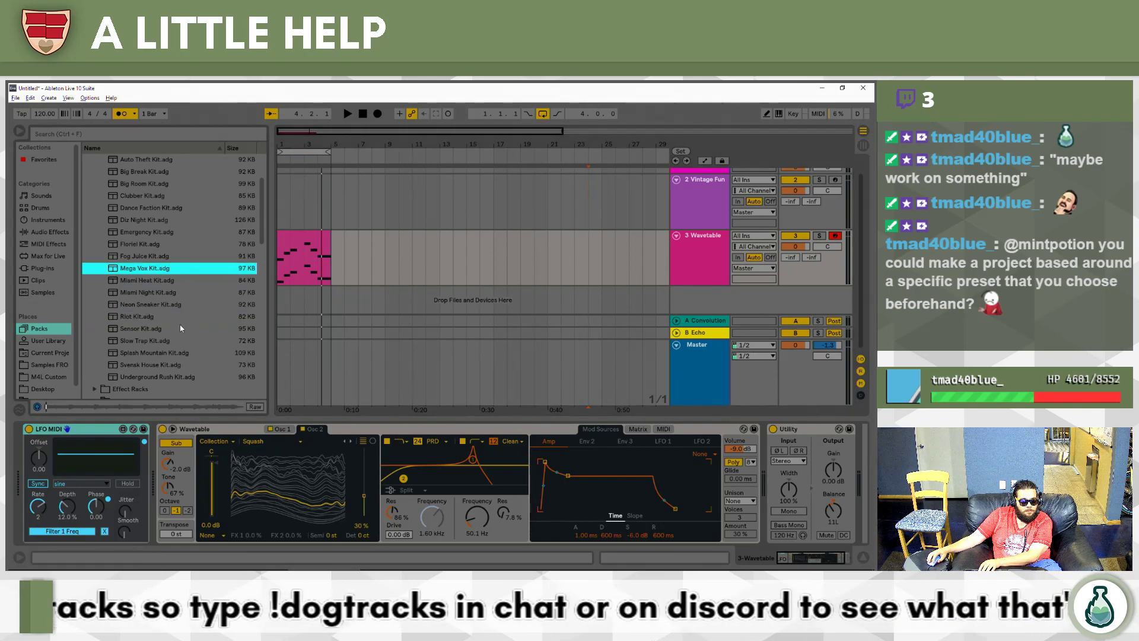
key(Down)
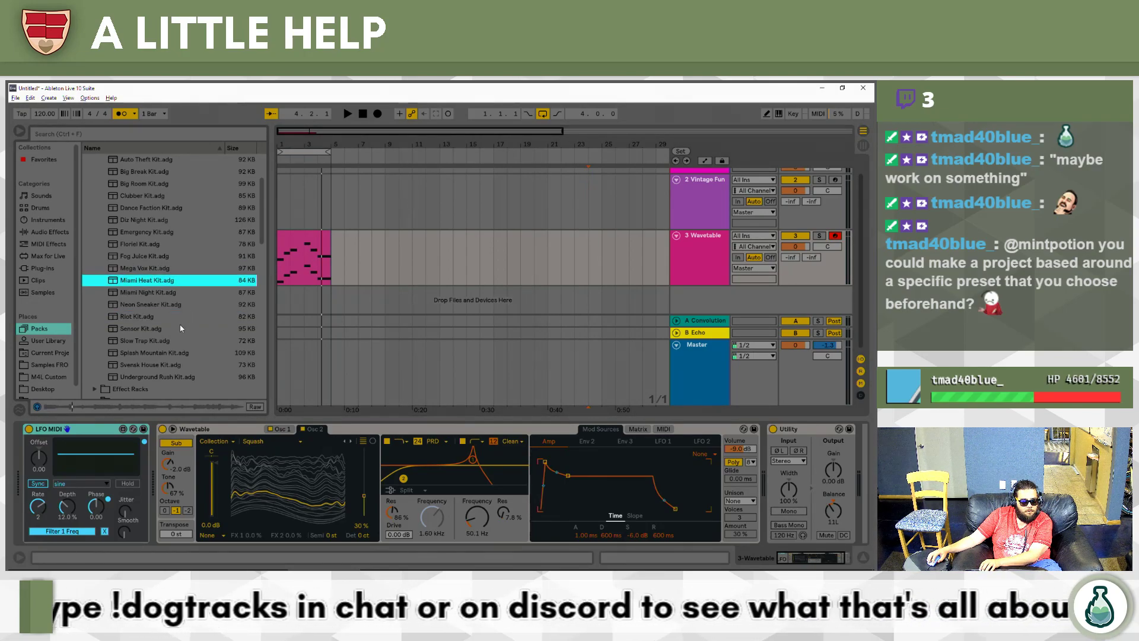
key(Down)
key(Down)
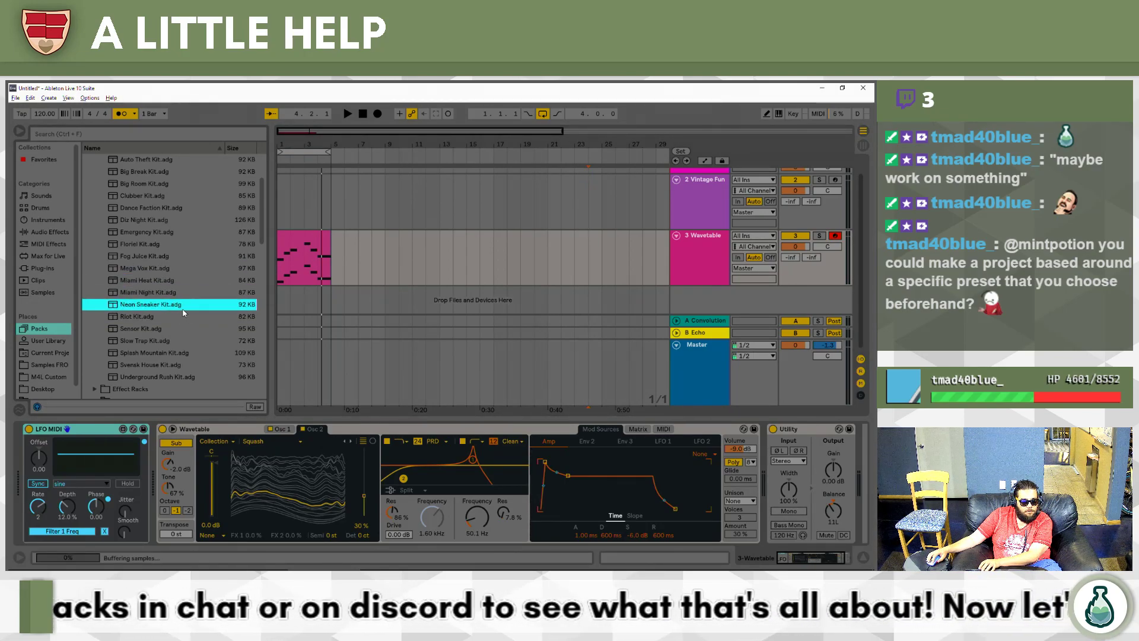
Preview the remaining Build and Drop kits from Miami Night Kit back up to Auto Theft Kit.
key(Up)
key(Up)
key(Up)
key(Up)
key(Up)
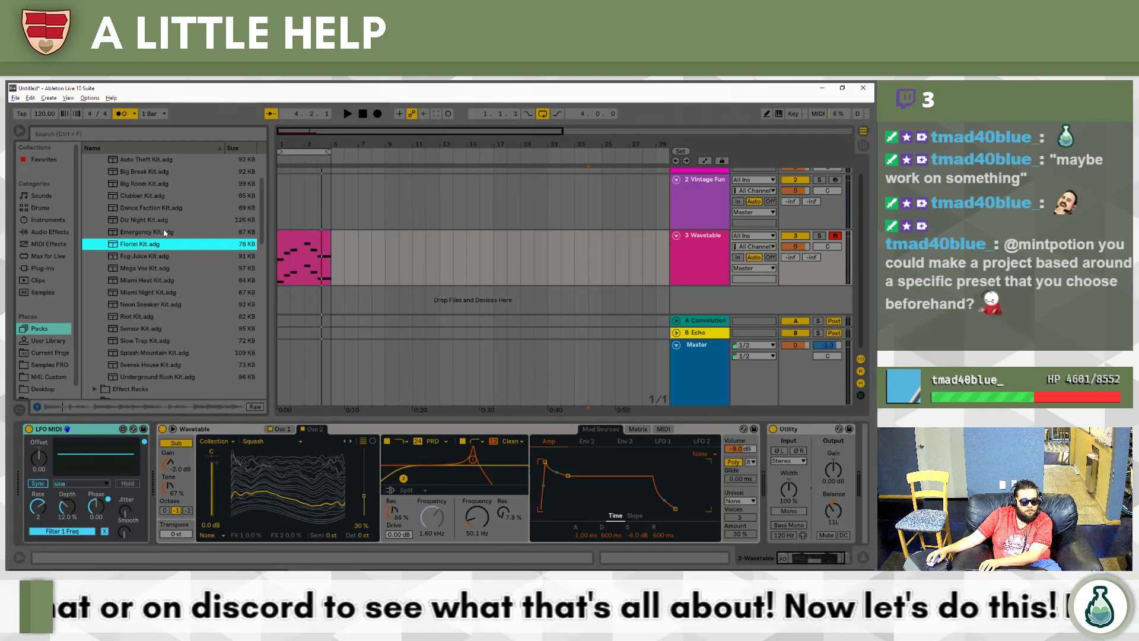
key(Up)
key(Up)
key(Up)
key(Up)
key(Up)
key(Up)
key(Up)
key(Up)
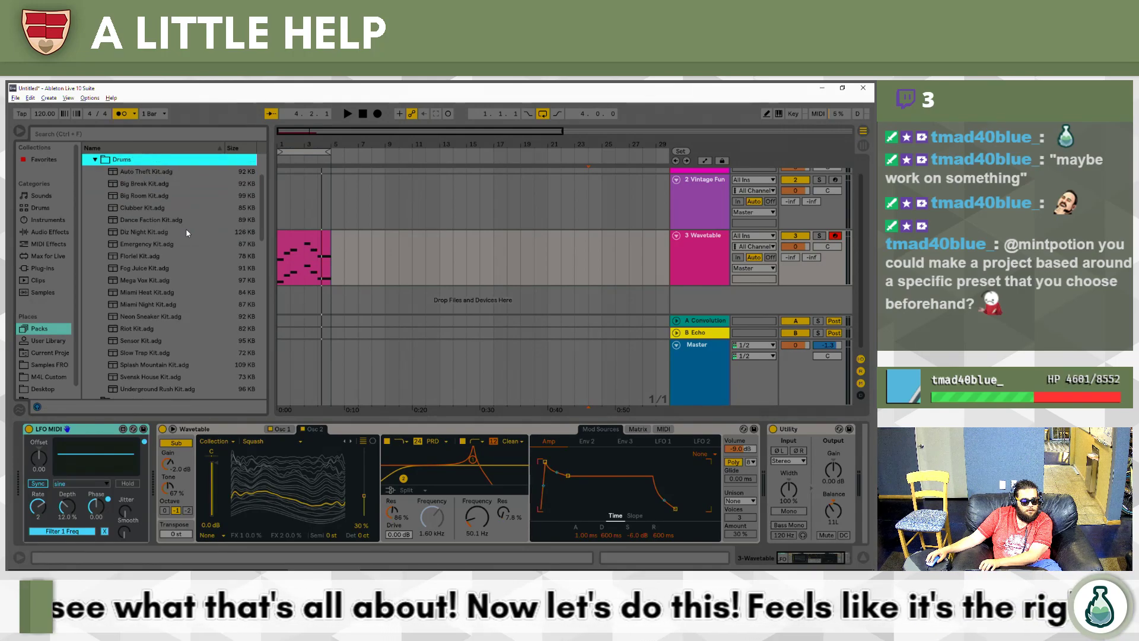
Close the Drums folder and collapse the Build and Drop pack in the browser.
key(Left)
key(Down)
key(Down)
key(Down)
key(Down)
key(Down)
key(Down)
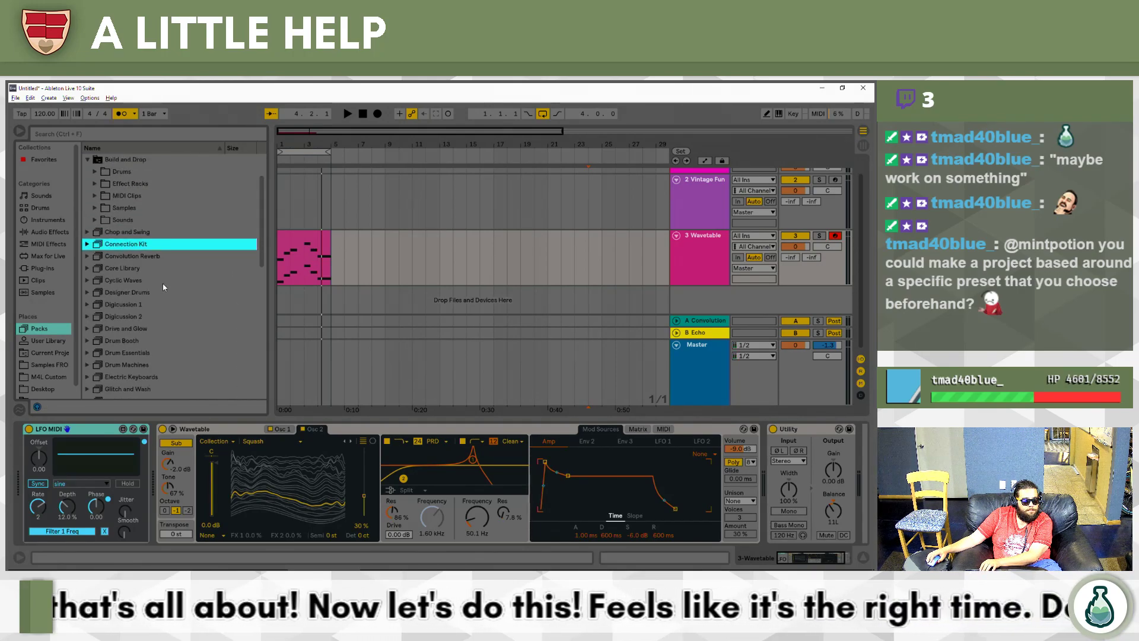
scroll(163, 287, up, 1)
click(126, 197)
key(Left)
key(Down)
Preview kits in the Drive and Glow pack's Drums folder and load Animals Kit onto track 2.
click(158, 302)
key(Right)
key(Down)
key(Down)
key(Up)
key(Right)
key(Down)
key(Down)
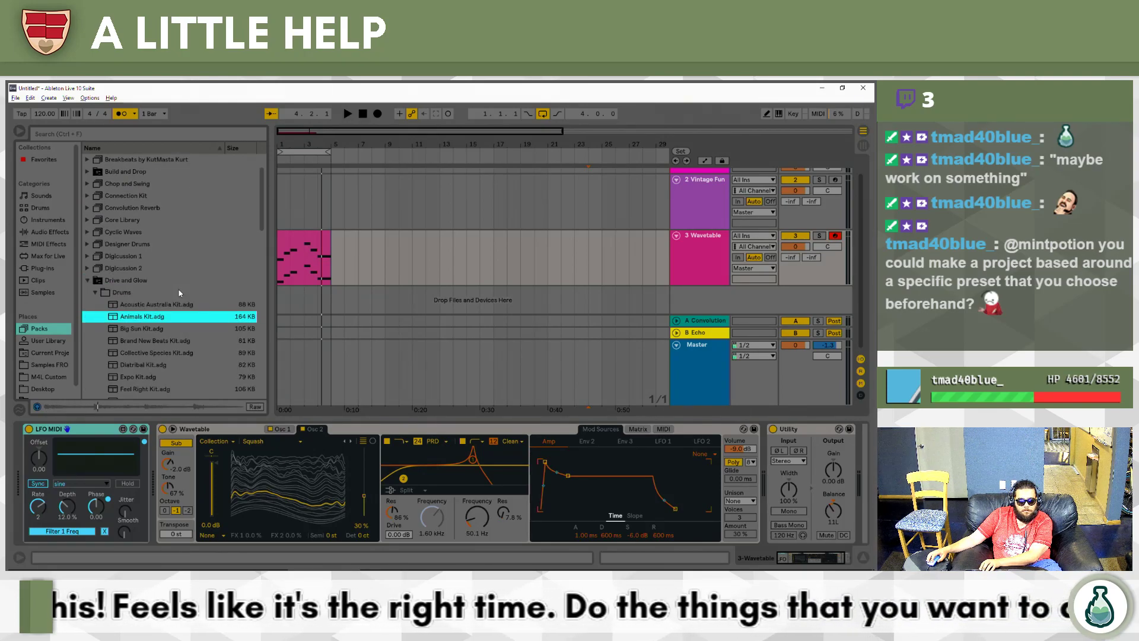
key(Down)
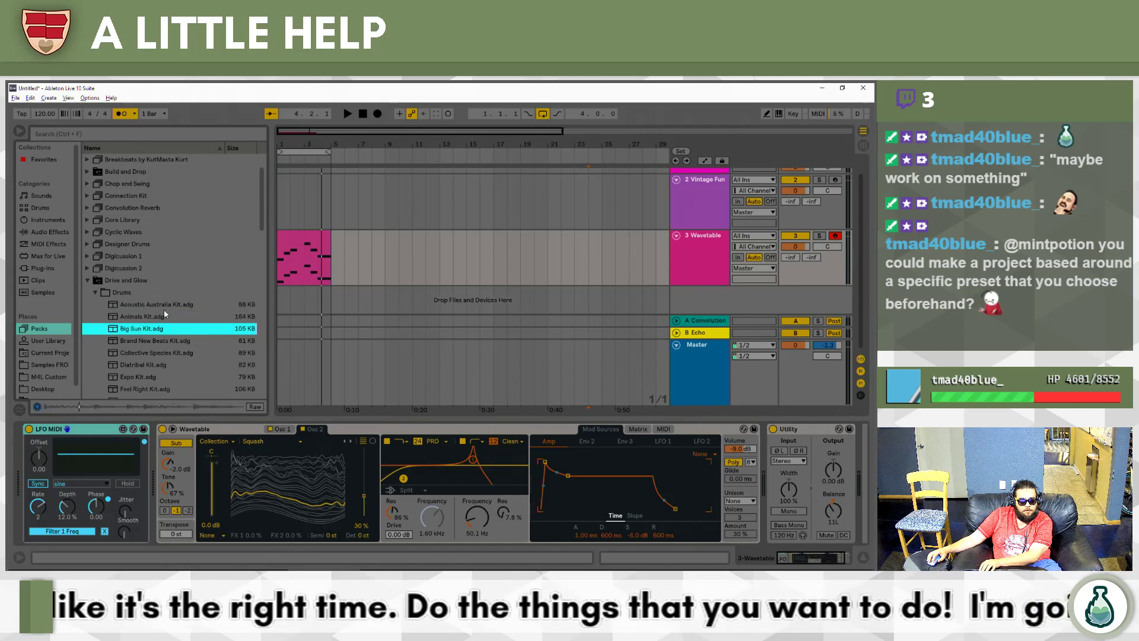
click(137, 318)
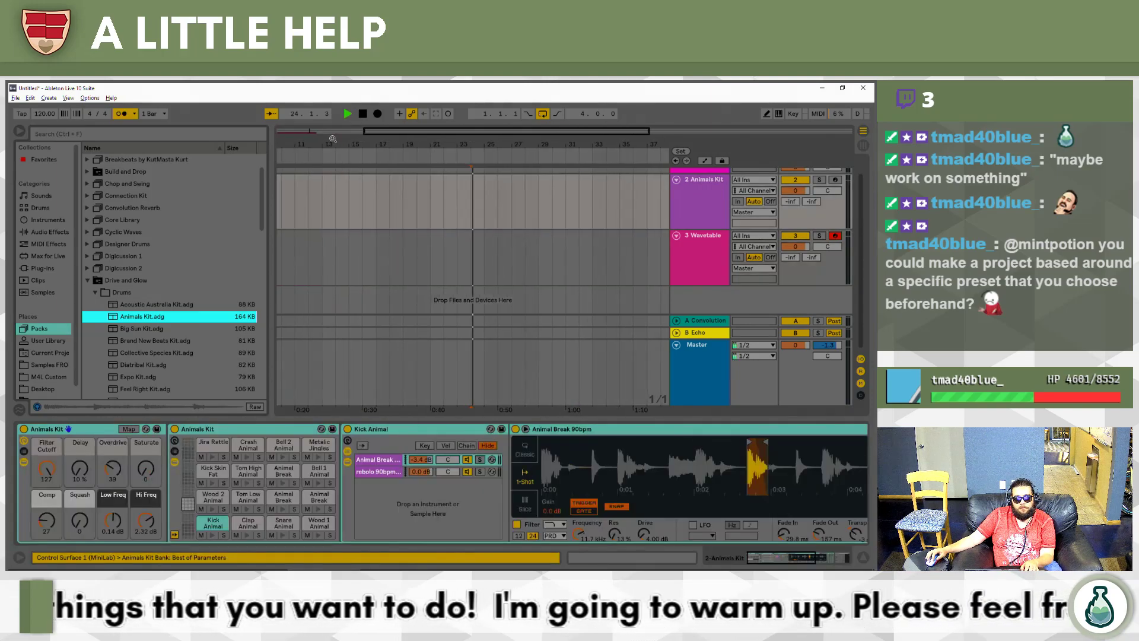
Play the loop briefly and create an empty one-bar MIDI clip at bar 1 of the Animals Kit track.
key(space)
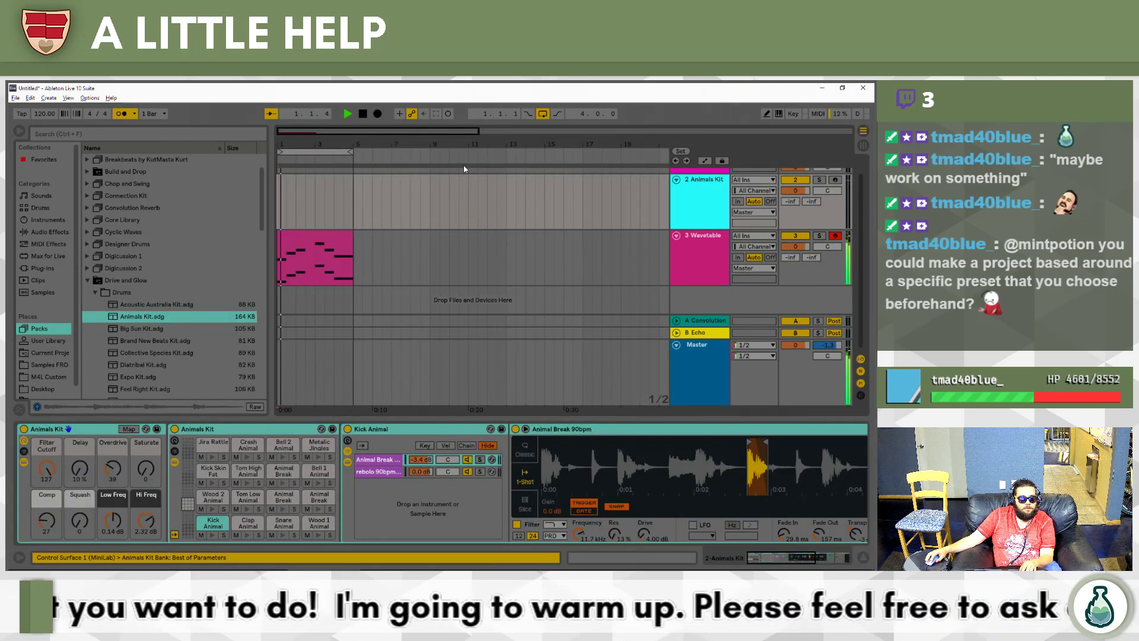
key(space)
drag(297, 191, 252, 201)
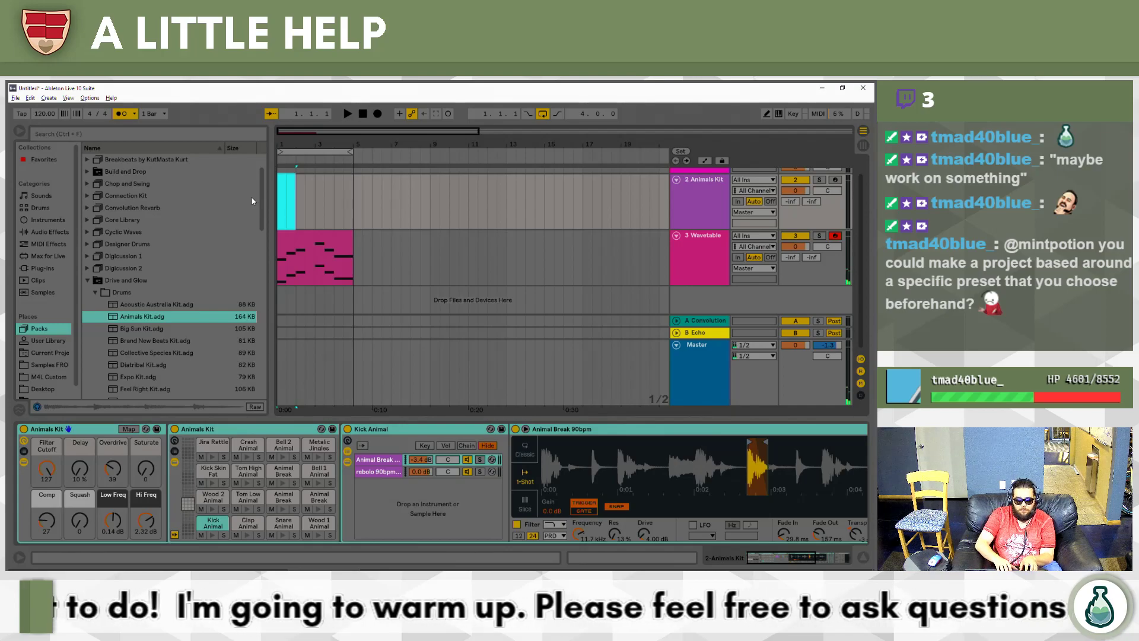
key(ctrl+shift+m)
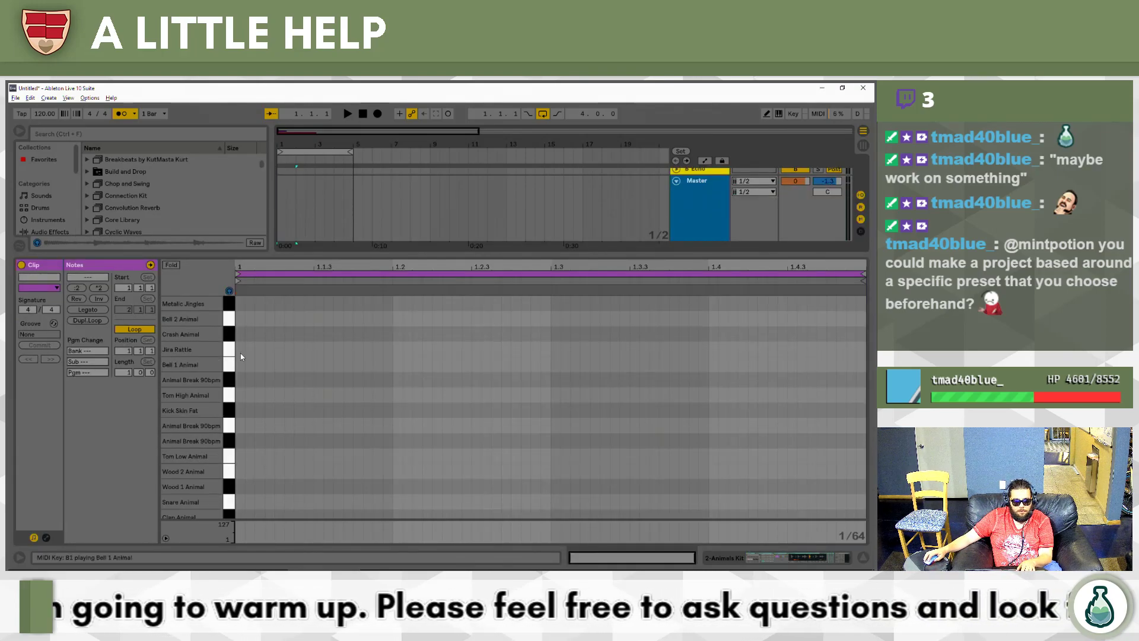
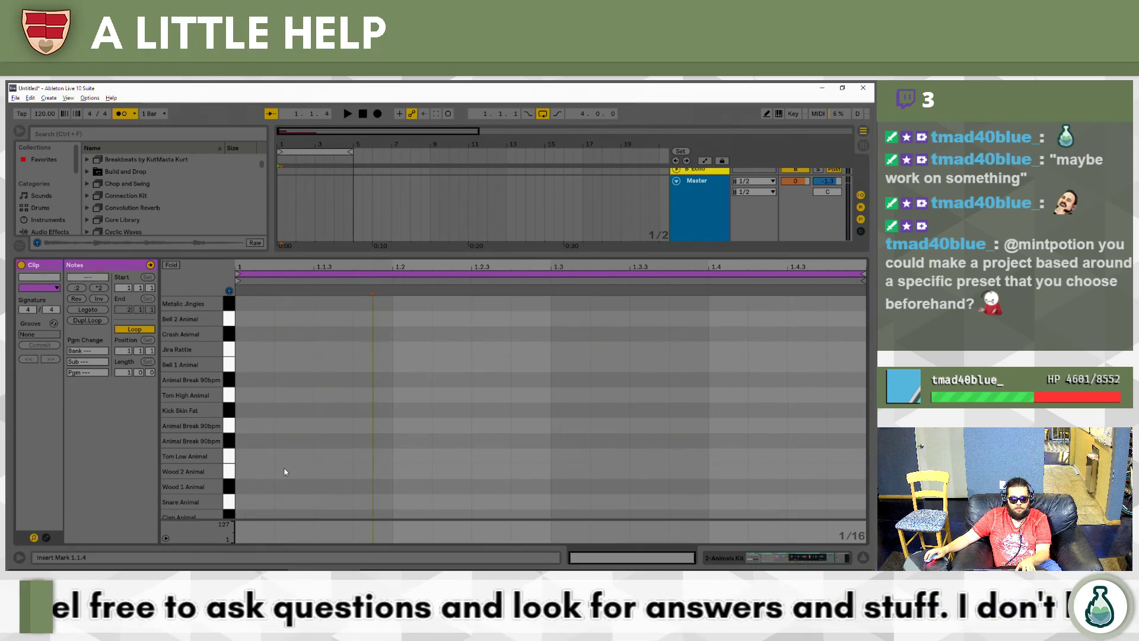
Place a sixteenth-length Kick Animal note on beat 1 of the drum clip and return to the device view.
scroll(300, 444, down, 1)
double_click(251, 497)
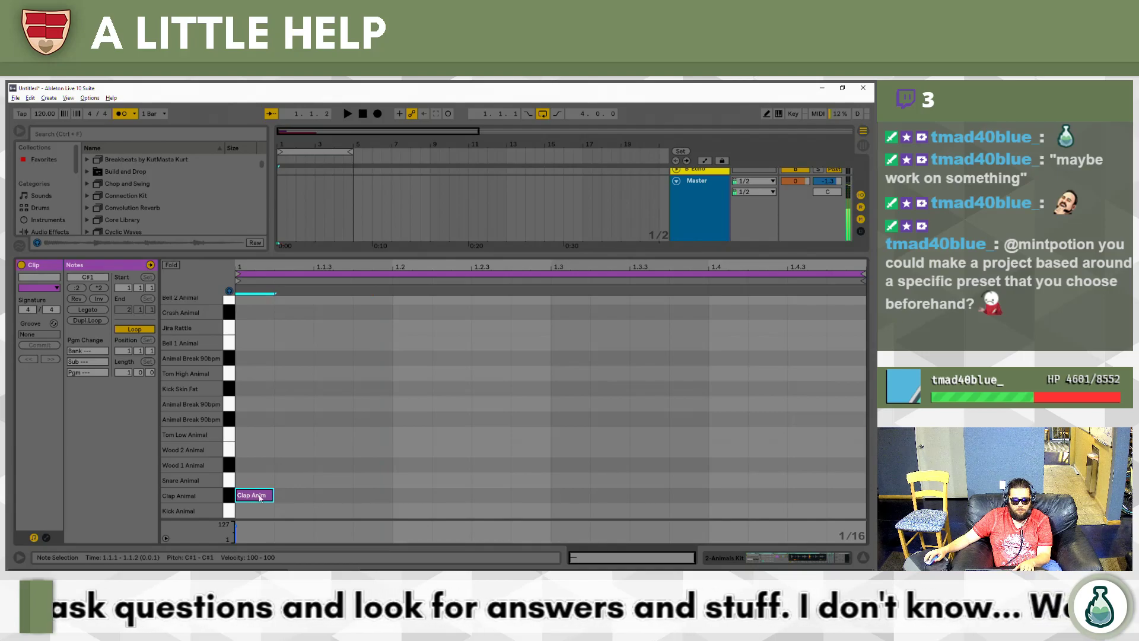
drag(259, 500, 258, 511)
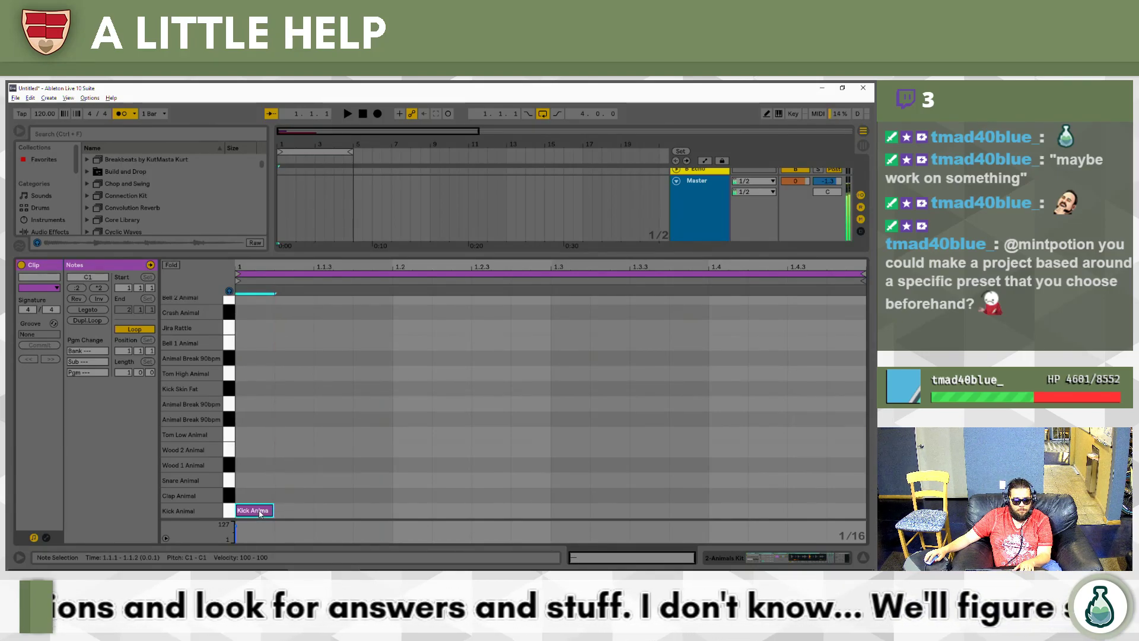
key(shift+Tab)
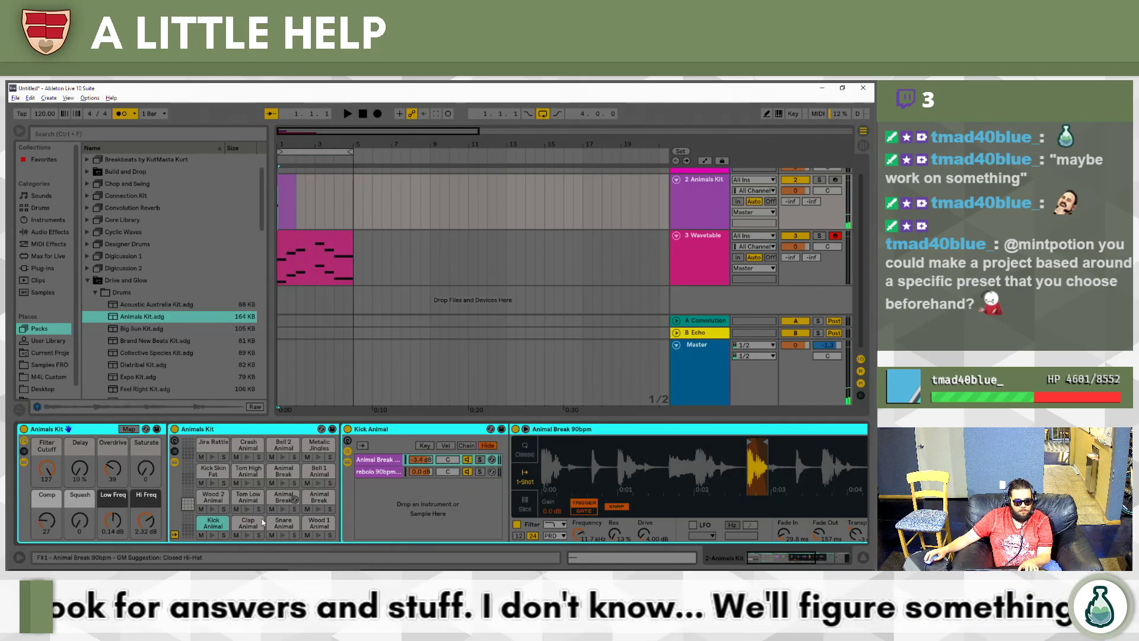
Start playback and lower the filter frequency of the Kick Animal pad's Animal Break sample to about 1.06 kHz.
click(204, 528)
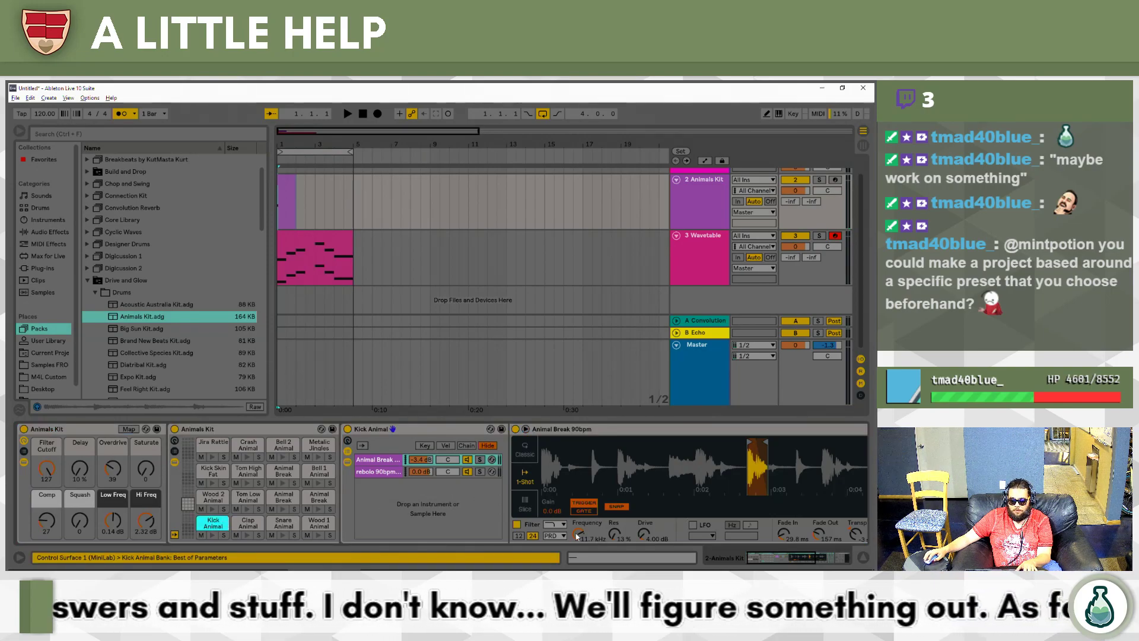
key(space)
drag(576, 533, 576, 557)
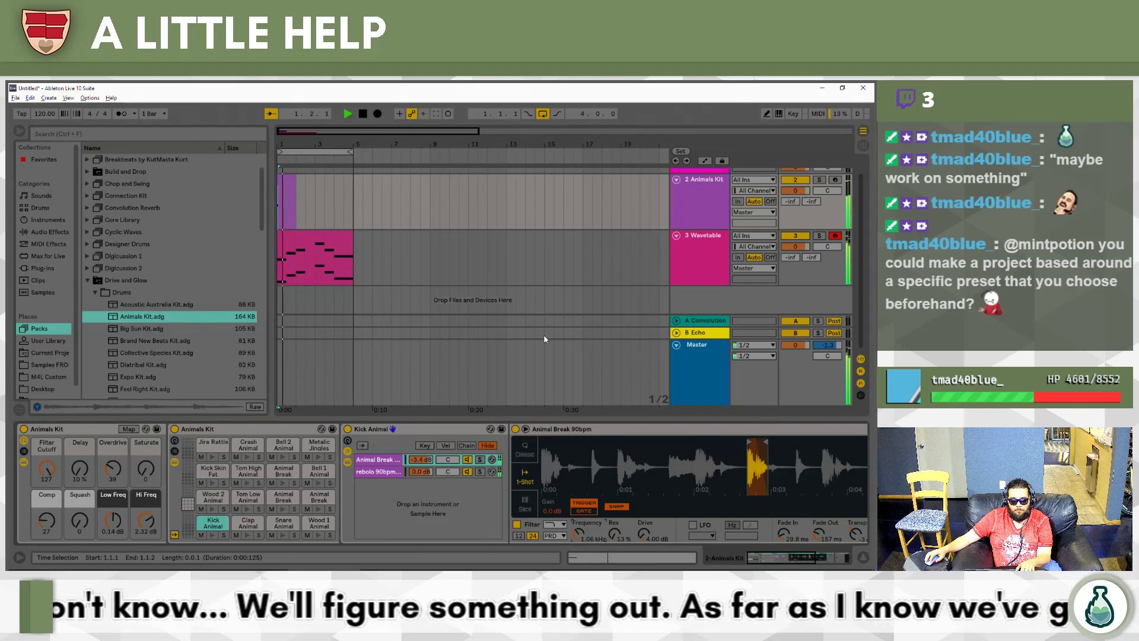
Stop playback and place a sixteenth-length Clap Animal note on beat 3 (1.3) of the drum clip.
key(shift+Tab)
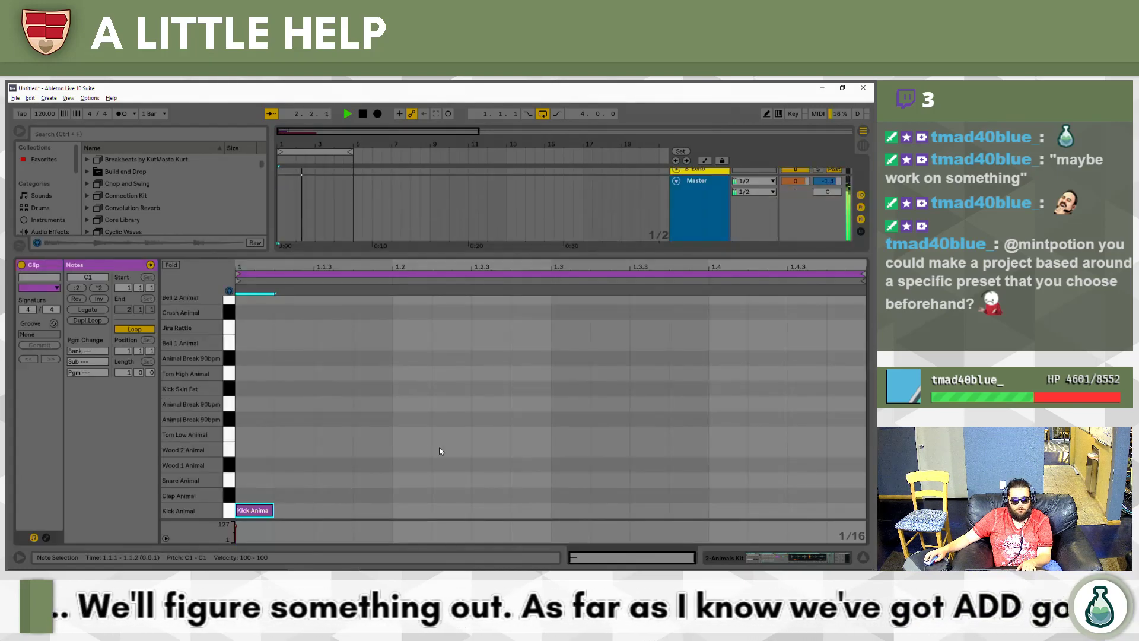
key(space)
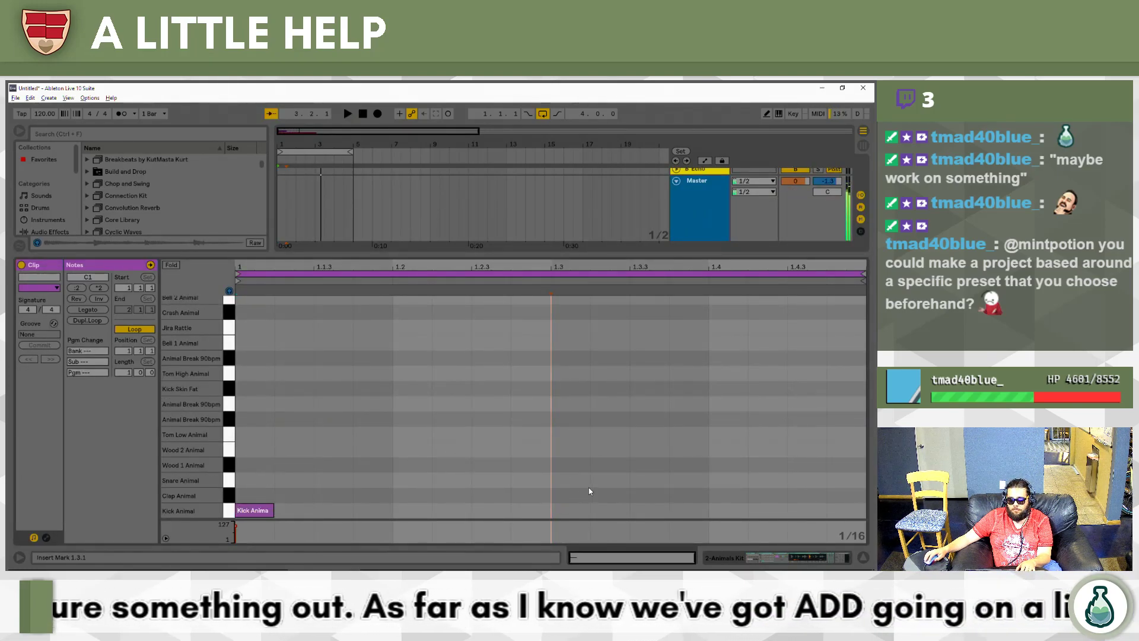
double_click(577, 495)
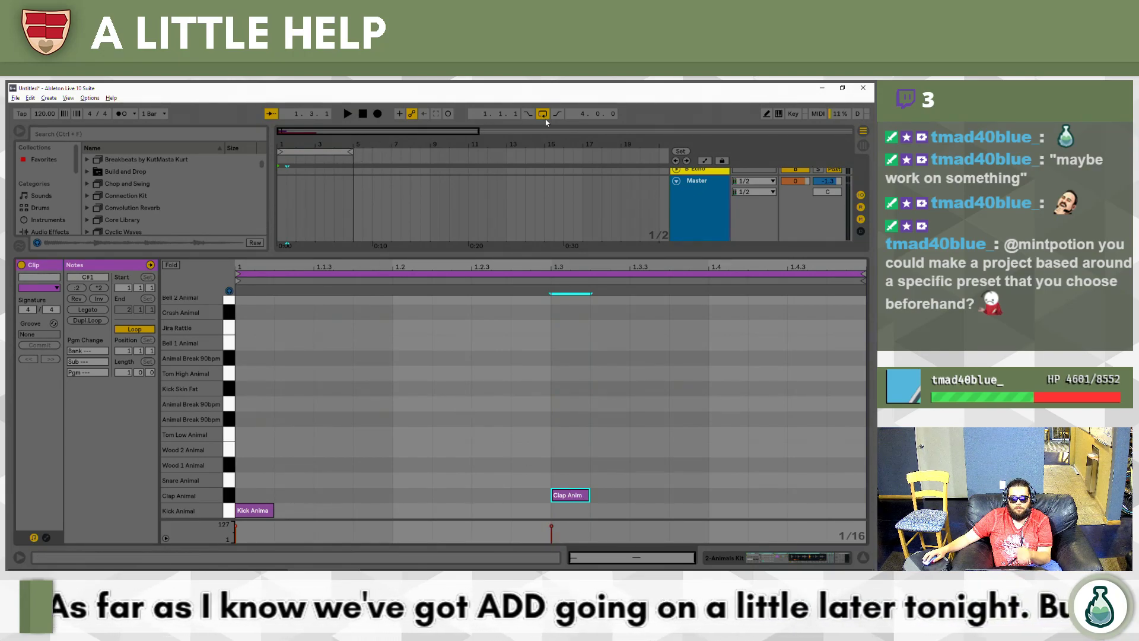
Set the arrangement loop length to 1 bar and play the loop.
text(1)
key(Return)
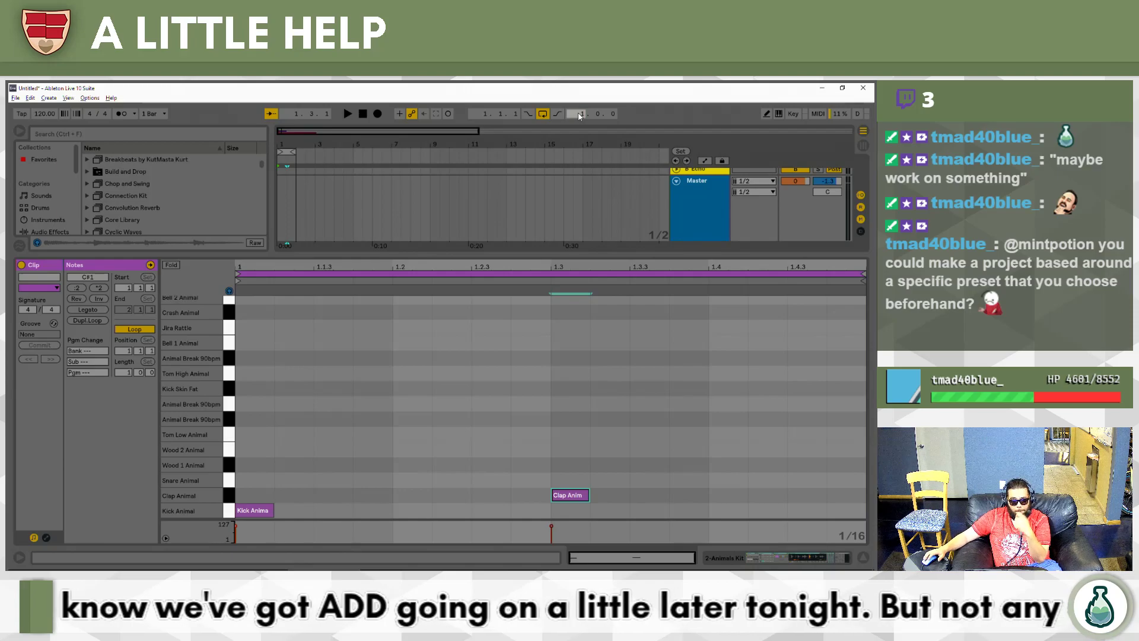
key(space)
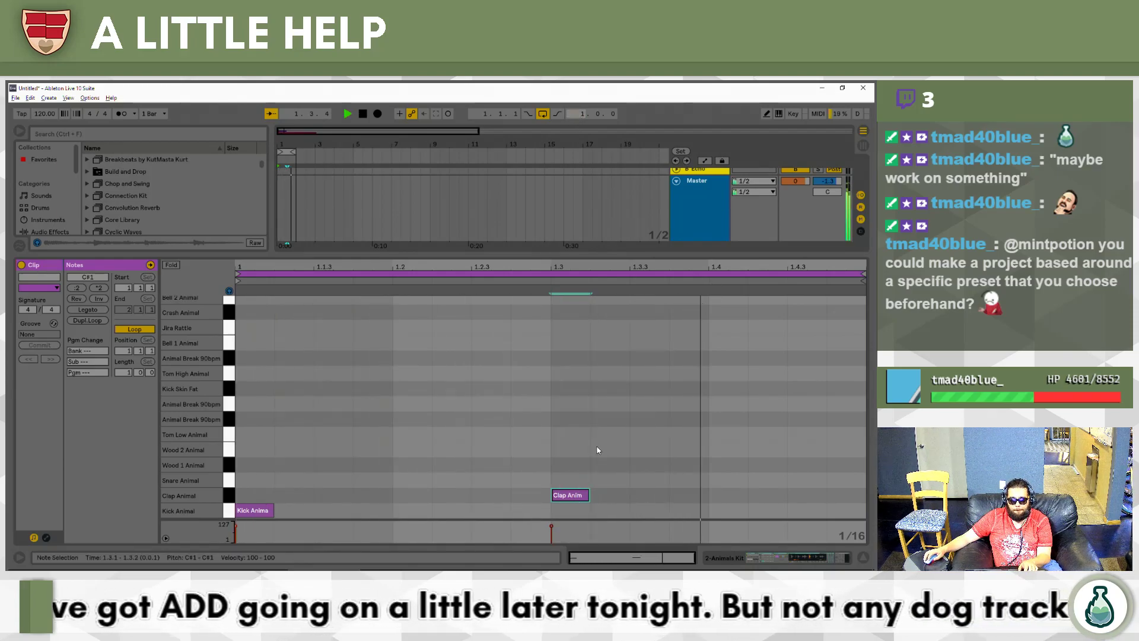
key(shift+Tab)
key(shift+Tab)
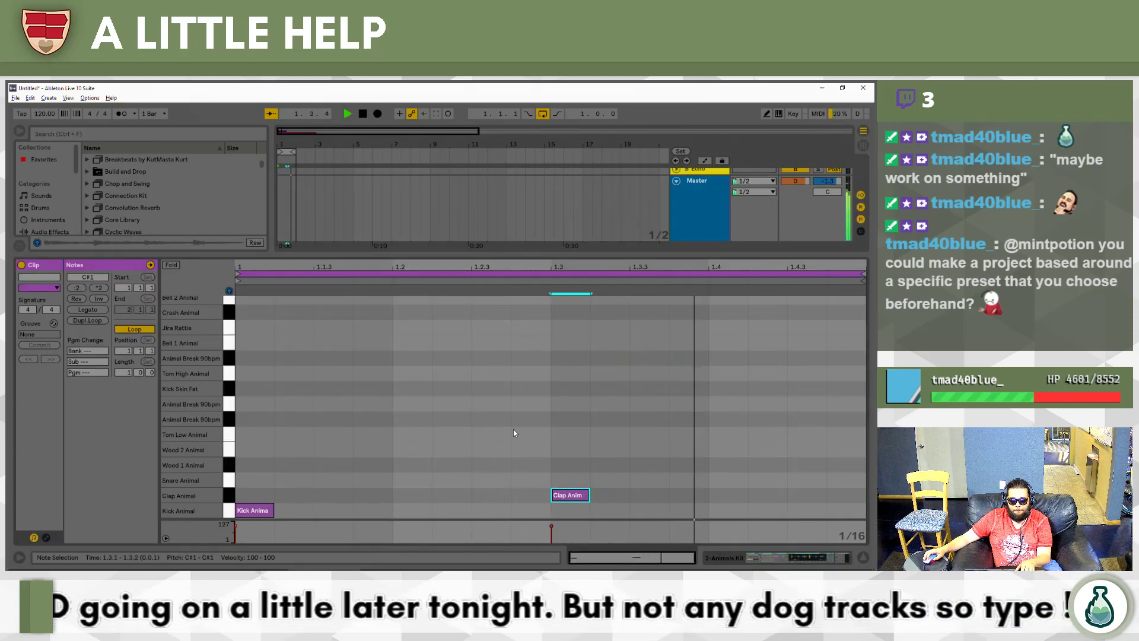
Return to the device view and hot-swap the Kick Animal pad for the 00DB_Kick_5.aif sample.
key(shift+Tab)
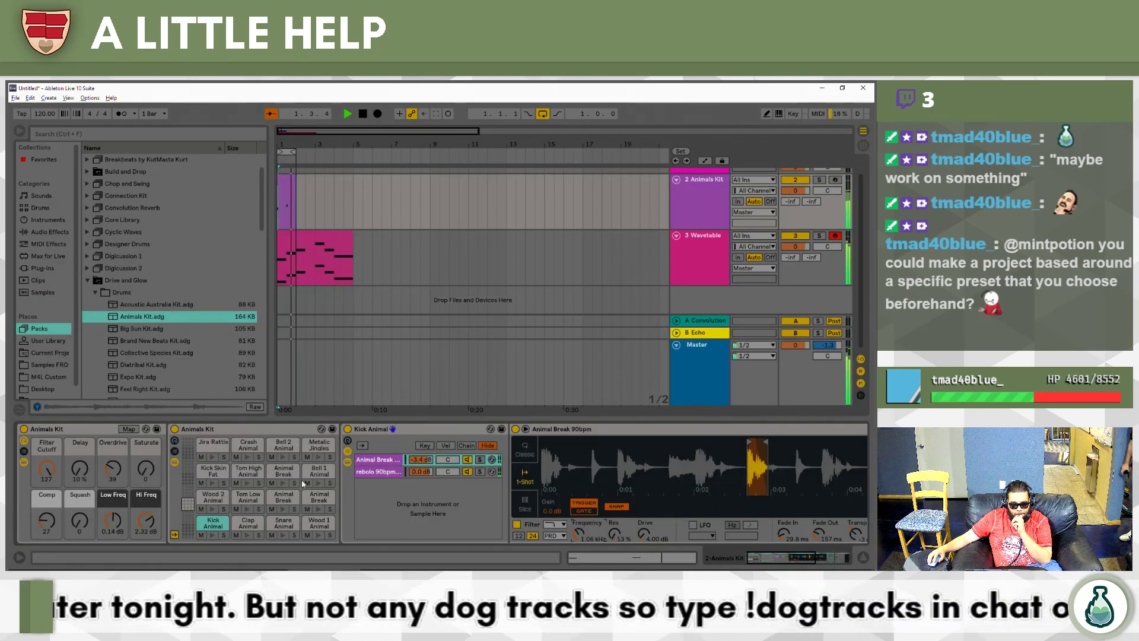
click(224, 525)
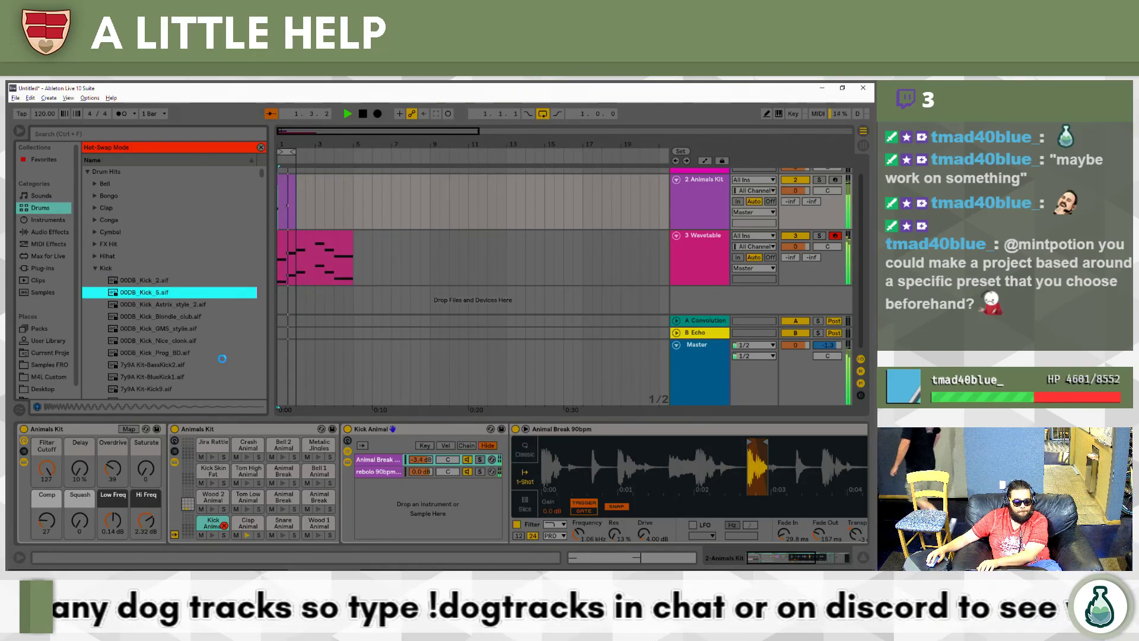
key(Return)
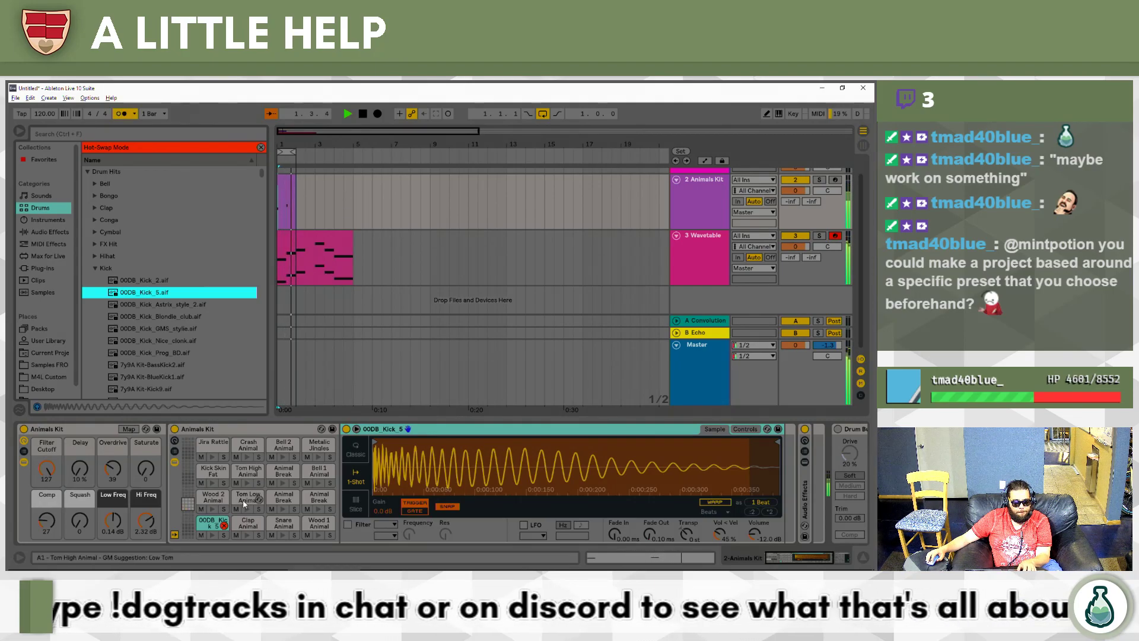
click(217, 519)
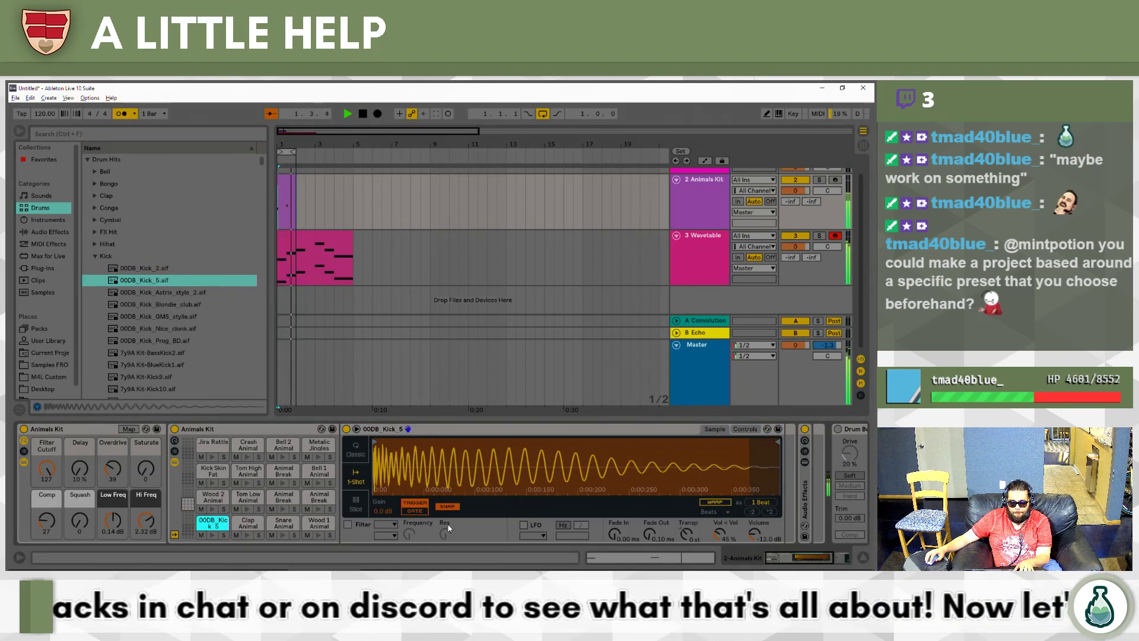
Enable the new kick's filter with a 12 dB slope and MS2 circuit, frequency about 593 Hz and drive about 11.6 dB.
click(348, 524)
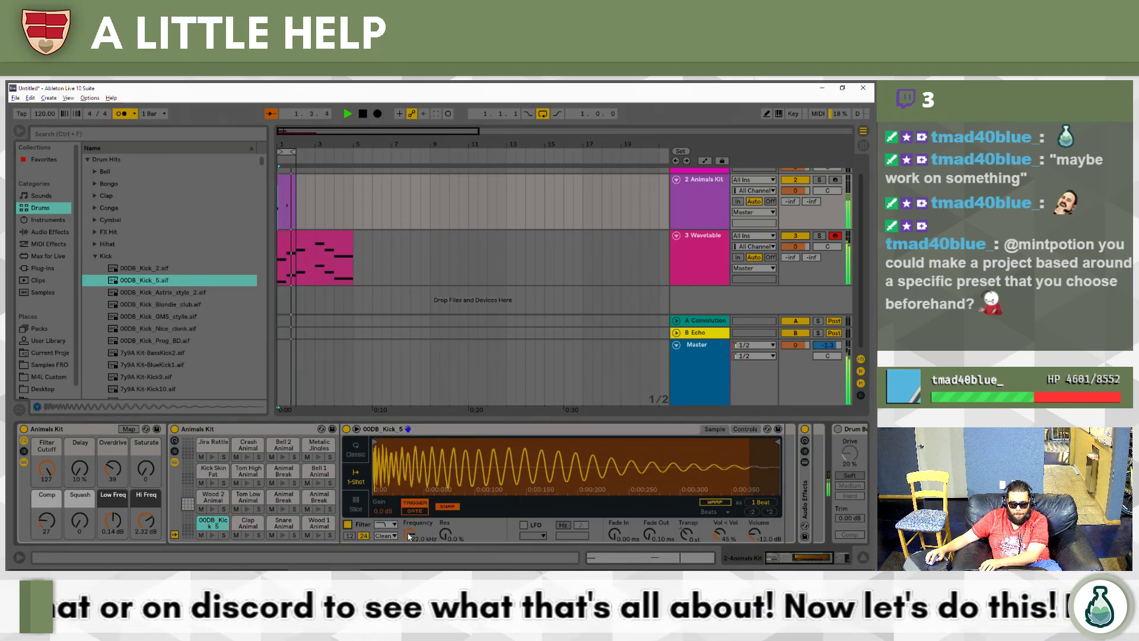
click(349, 535)
drag(409, 535, 410, 546)
click(384, 535)
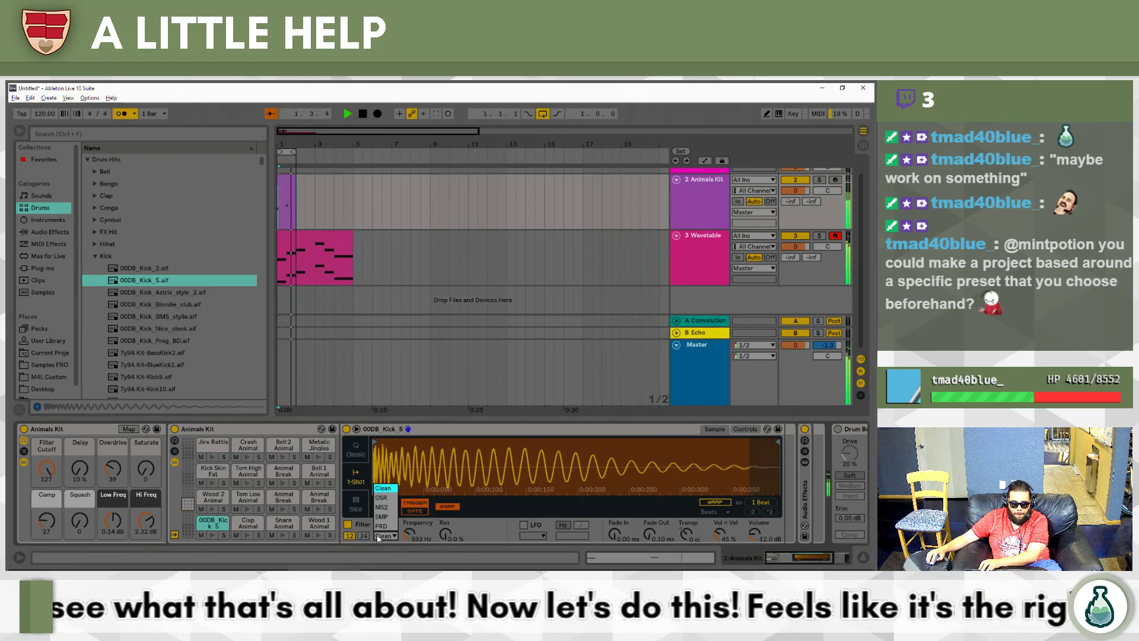
click(382, 507)
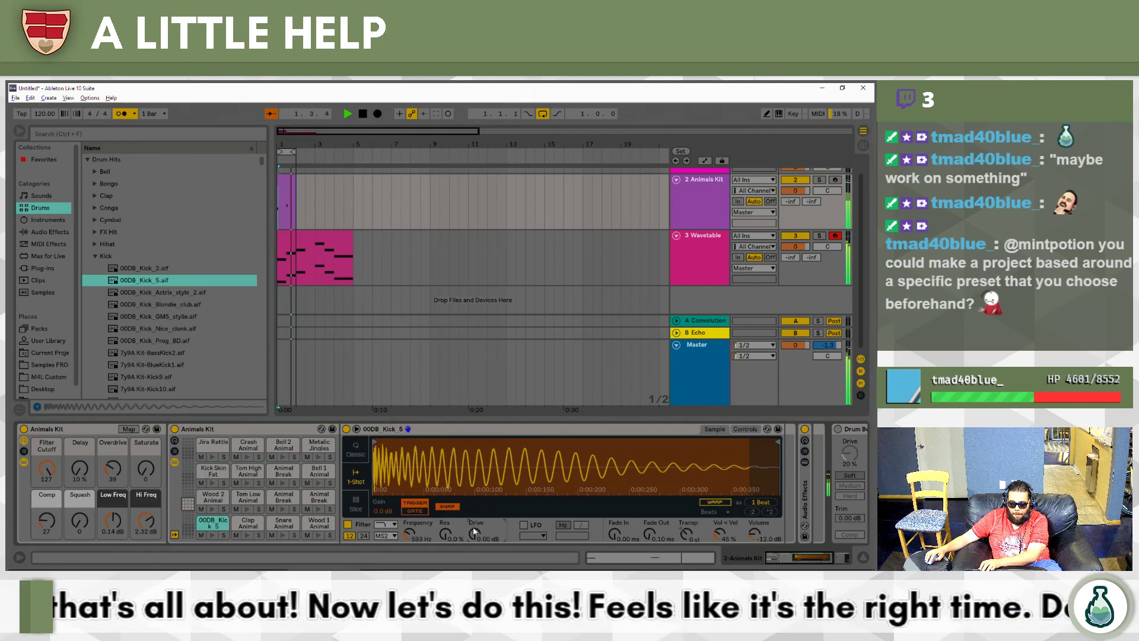
drag(473, 531, 473, 524)
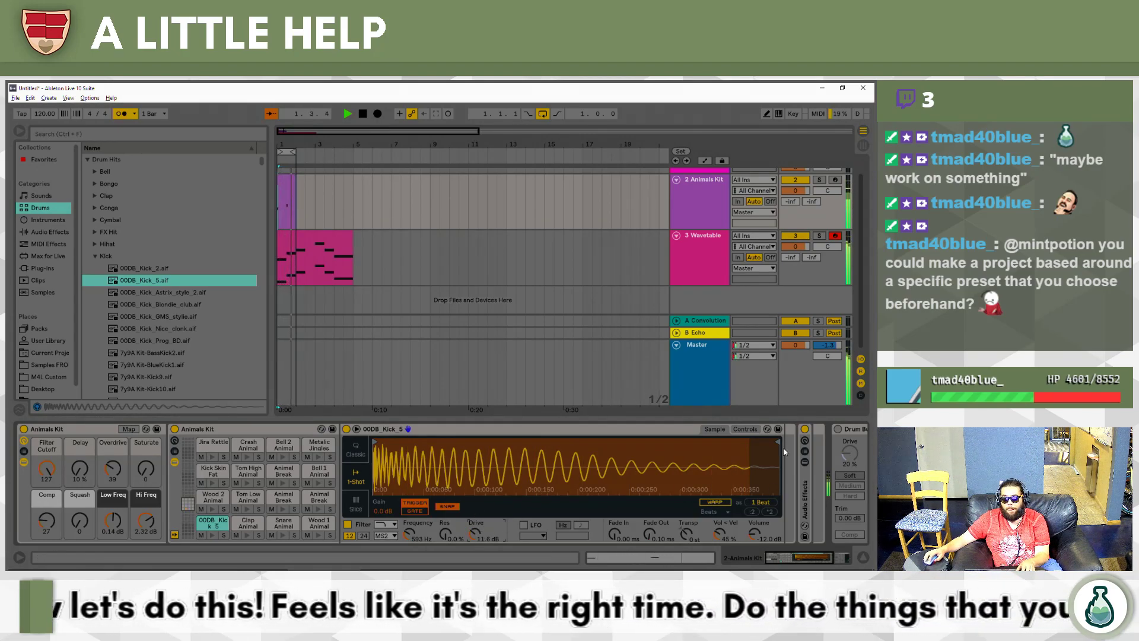
Duplicate the one-bar drum clip three times to fill bars 1 to 4 and set the loop length to 4 bars.
click(291, 182)
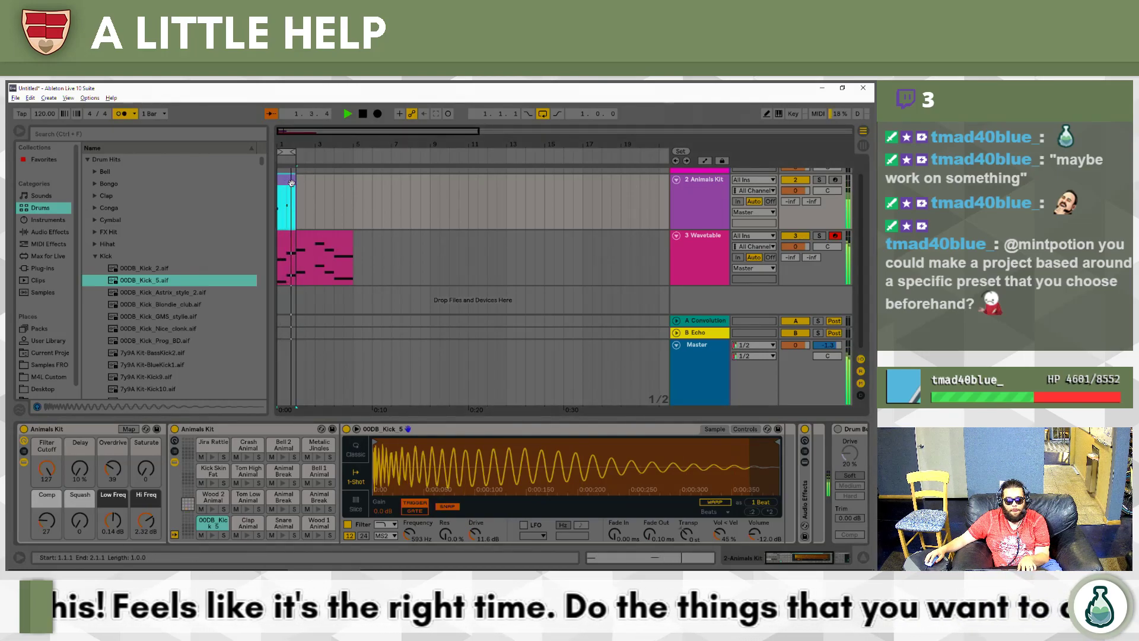
key(ctrl+d)
key(ctrl+d)
key(ctrl+d)
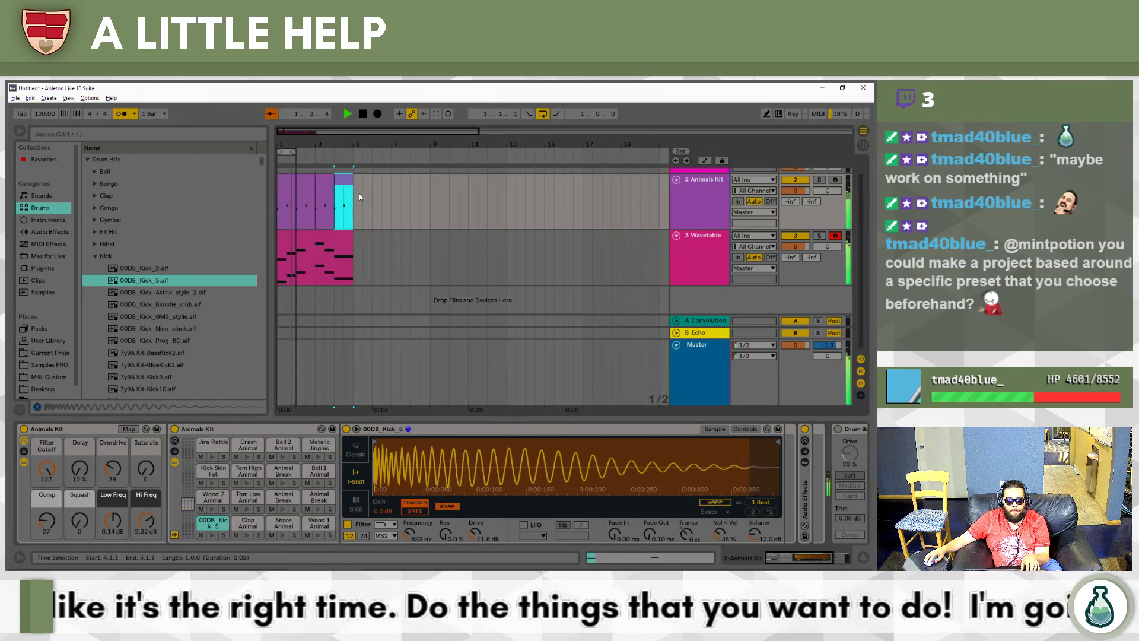
click(577, 114)
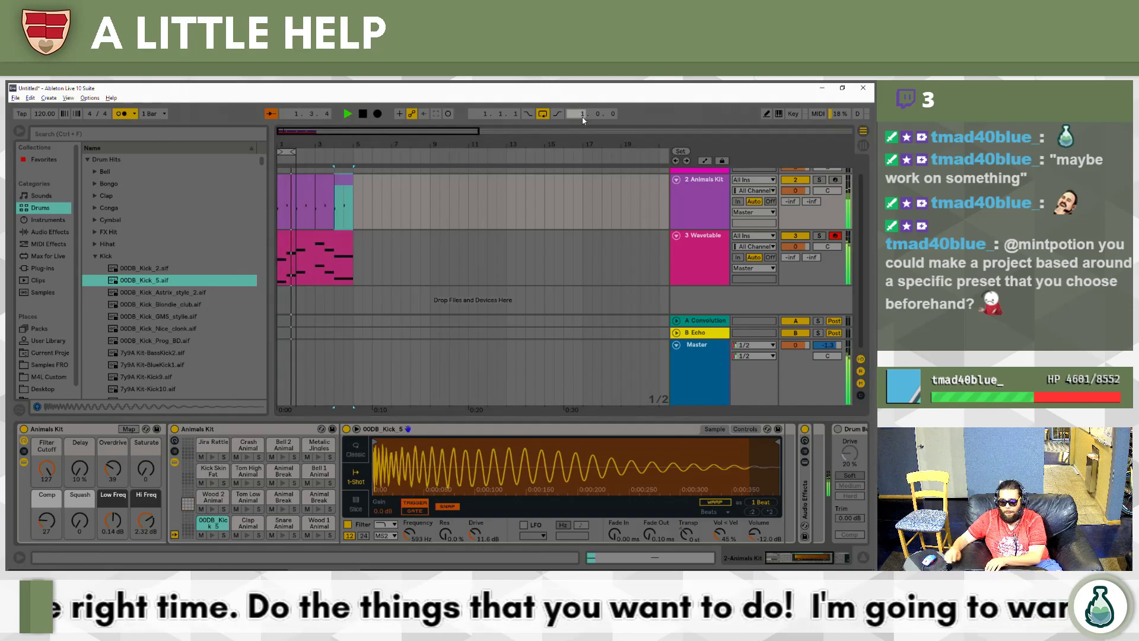
text(4)
key(Return)
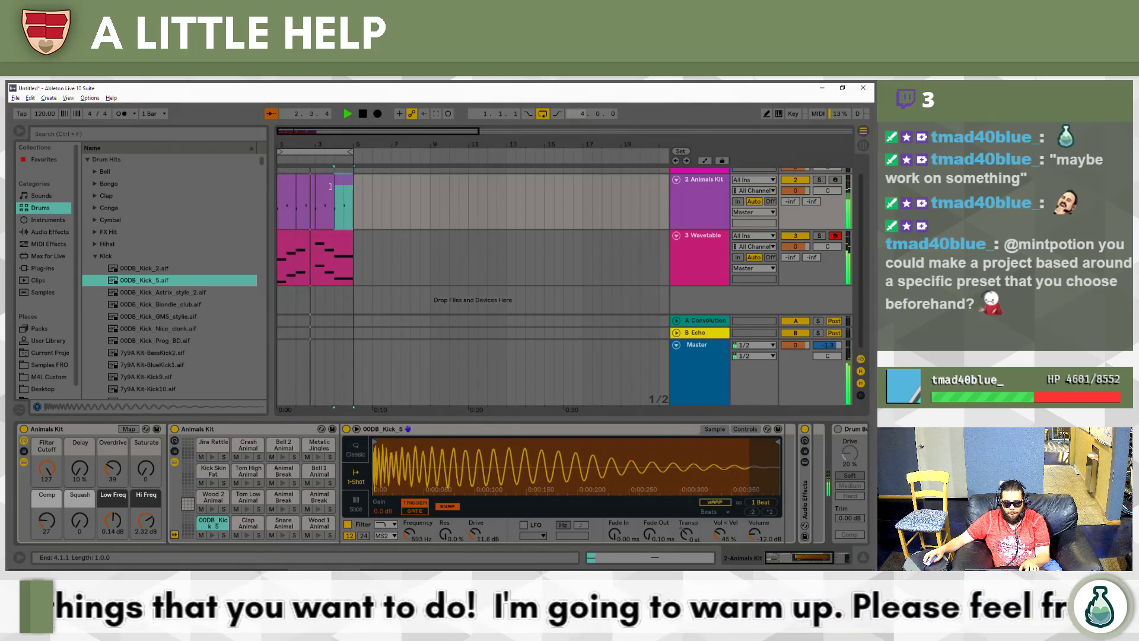
Restart playback with the loop set to the four drum clips and lower the tempo to 113 BPM.
shift+click(286, 184)
key(ctrl+l)
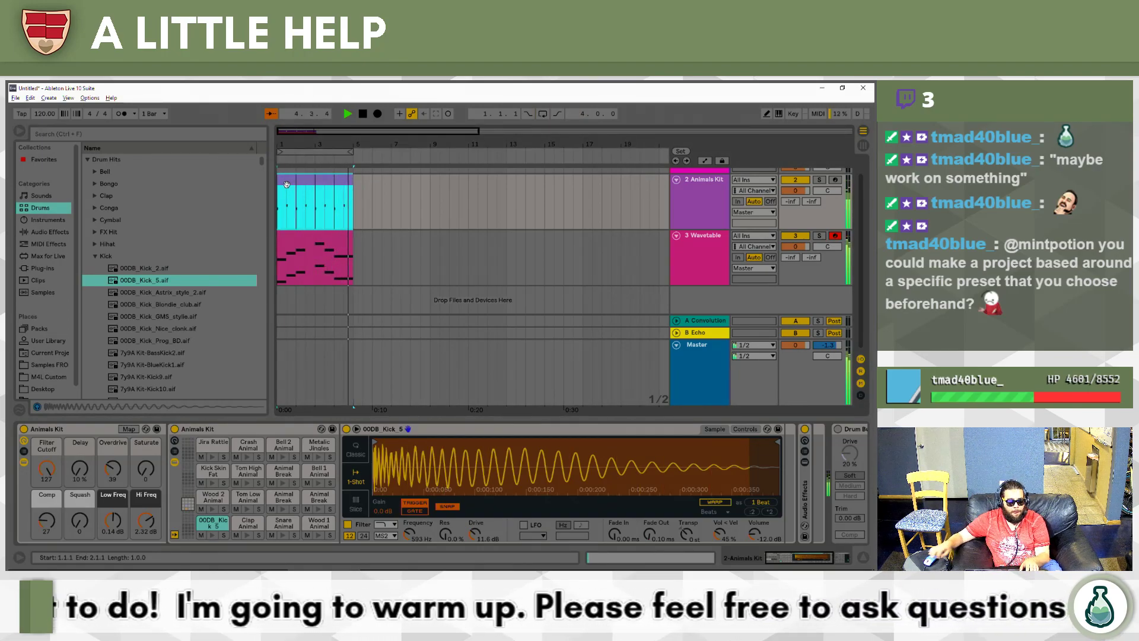
key(space)
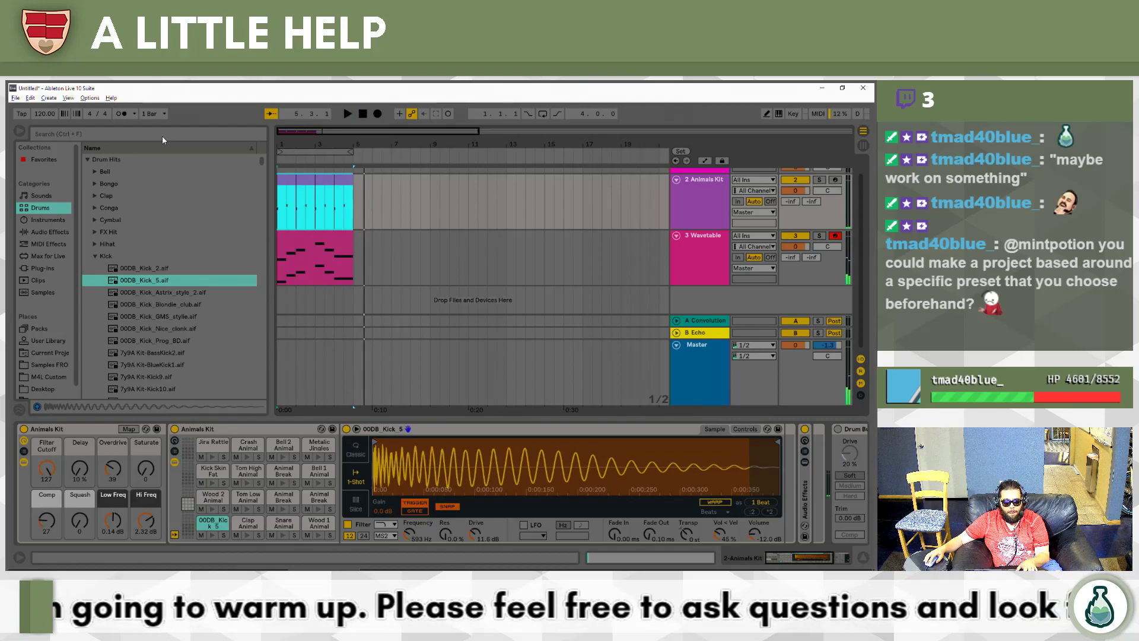
key(ctrl+l)
key(space)
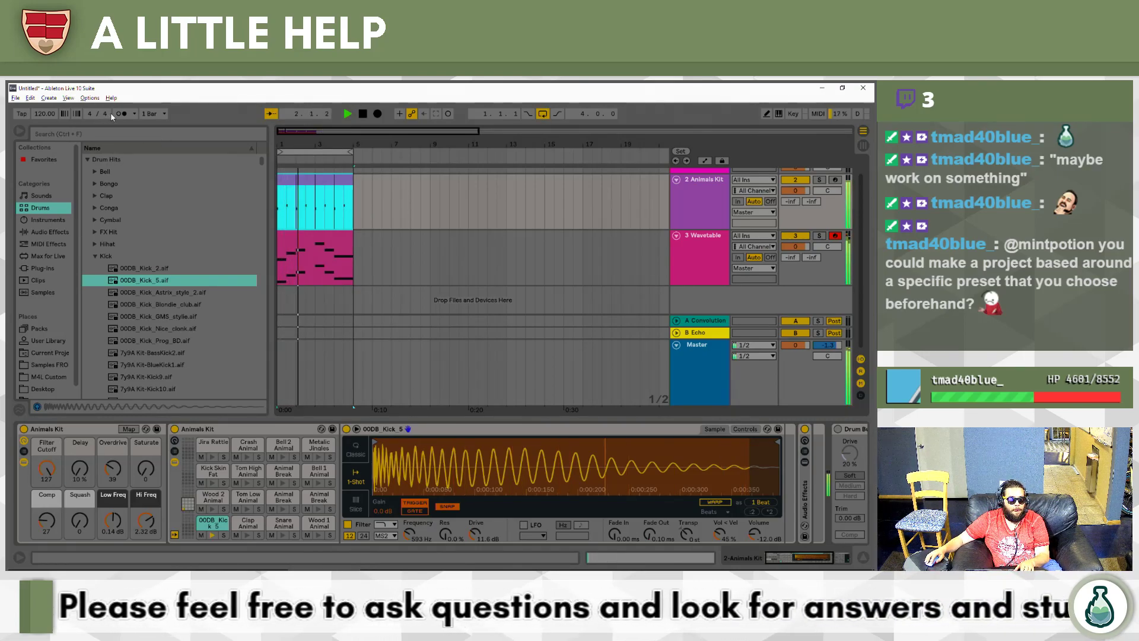
mouse_move(45, 114)
mouse_down()
mouse_move(45, 135)
mouse_move(45, 105)
mouse_move(45, 126)
mouse_up()
Show Osc 1 and the expanded modulation matrix of the Wavetable track's synth, and set LFO 2's amount on Amp to -53.
click(503, 258)
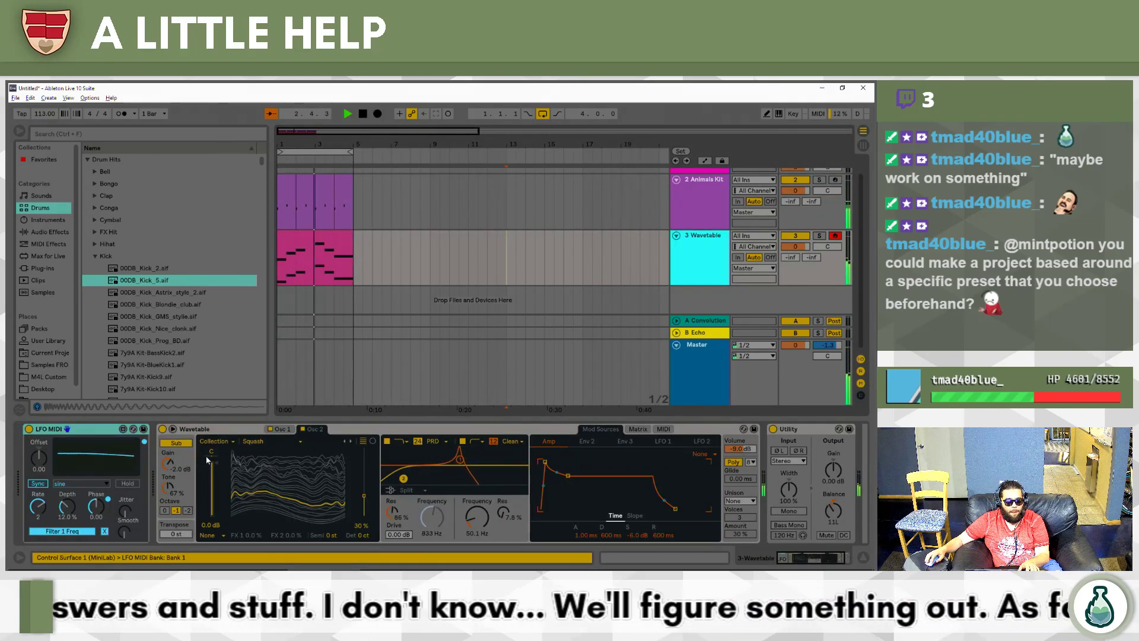
click(279, 429)
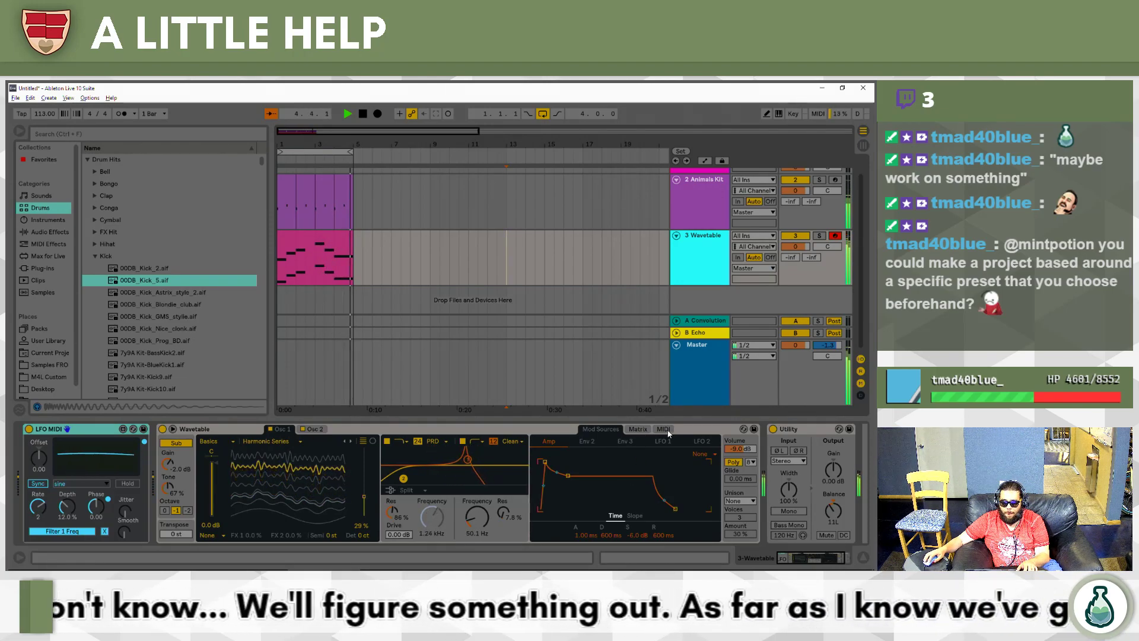
click(172, 429)
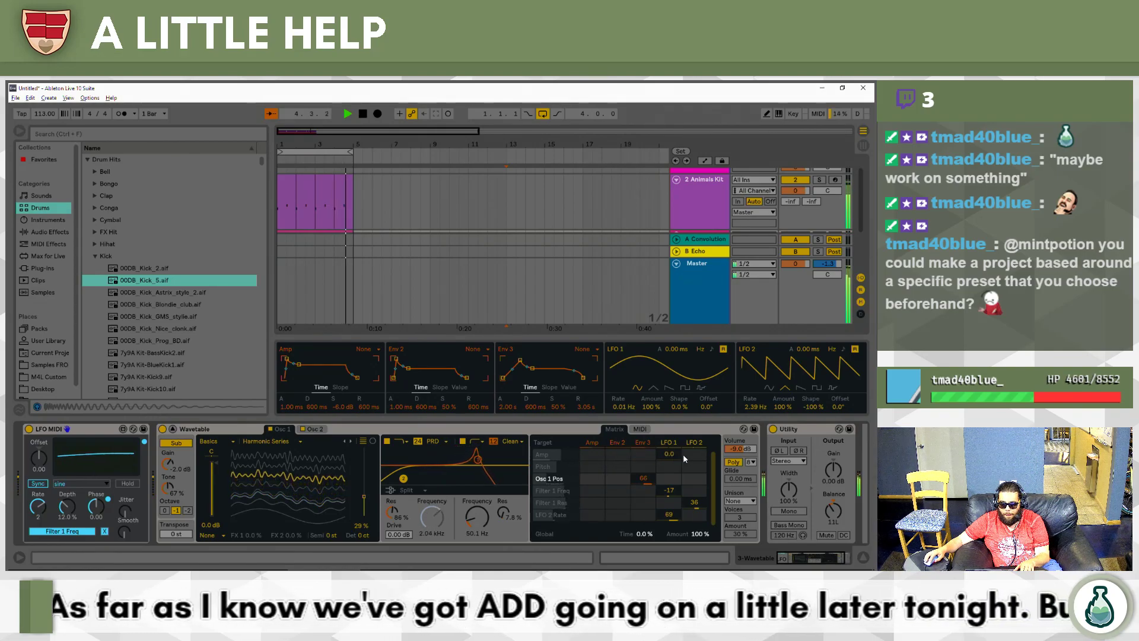
drag(695, 454, 694, 572)
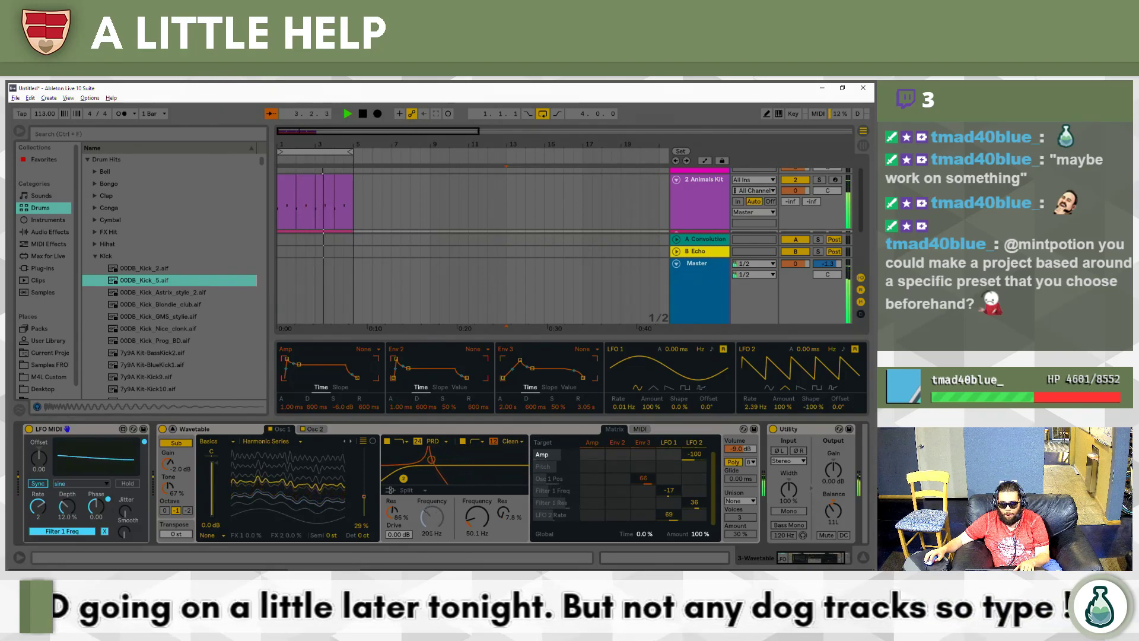
drag(694, 454, 694, 426)
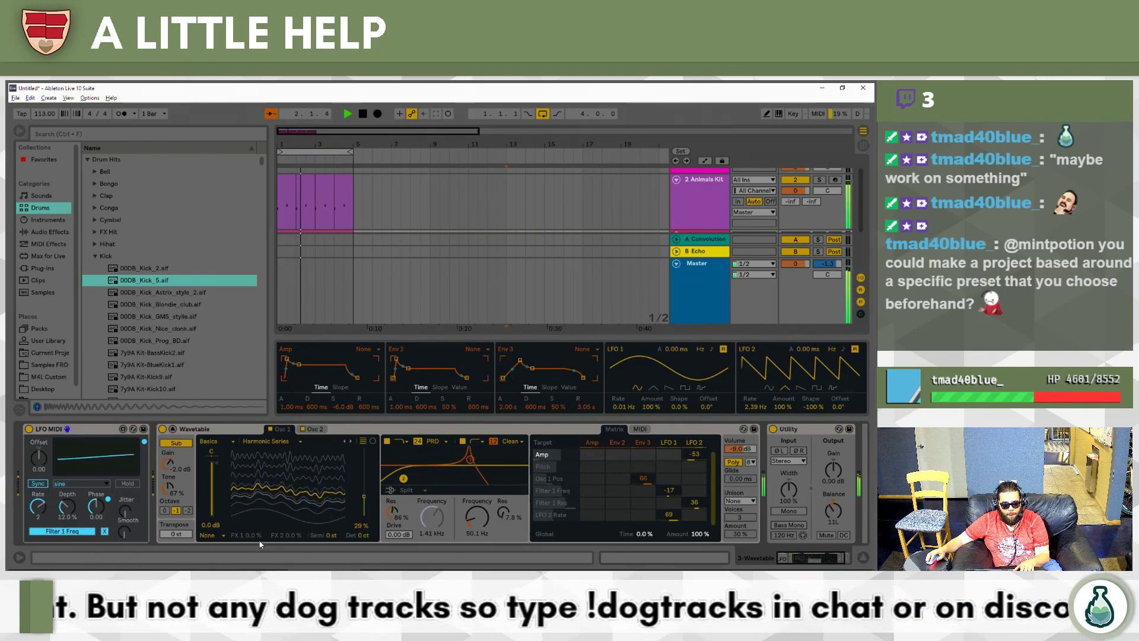
Lower Osc 1's gain to about -1.6 dB and set LFO 2's modulation amount on Osc 1 Gain to -100.
drag(212, 478, 212, 482)
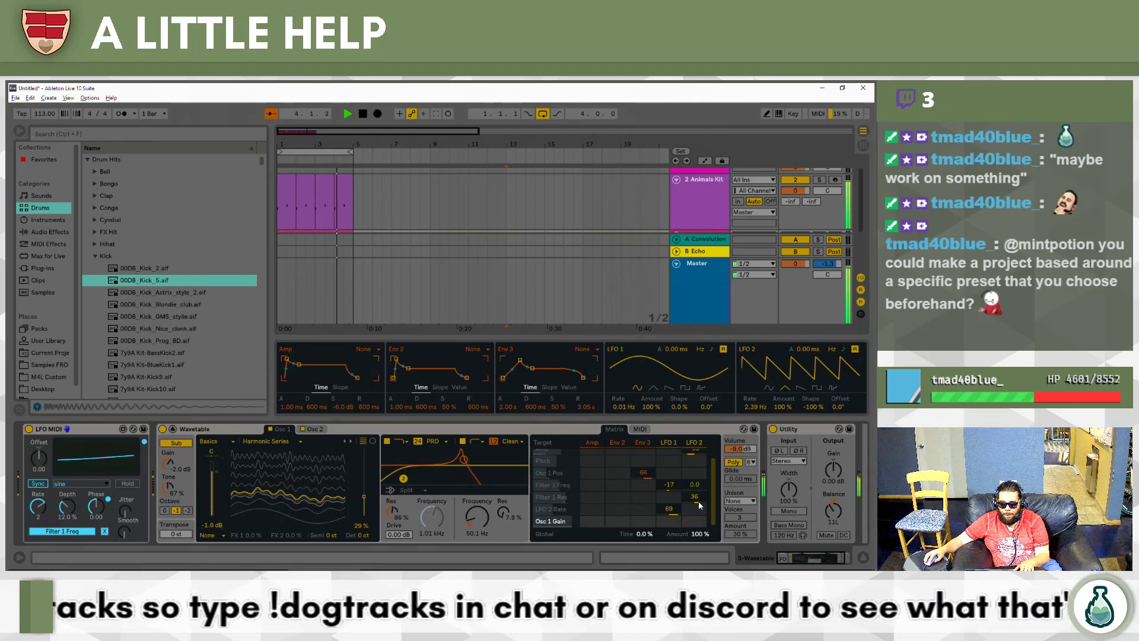
drag(694, 521, 694, 533)
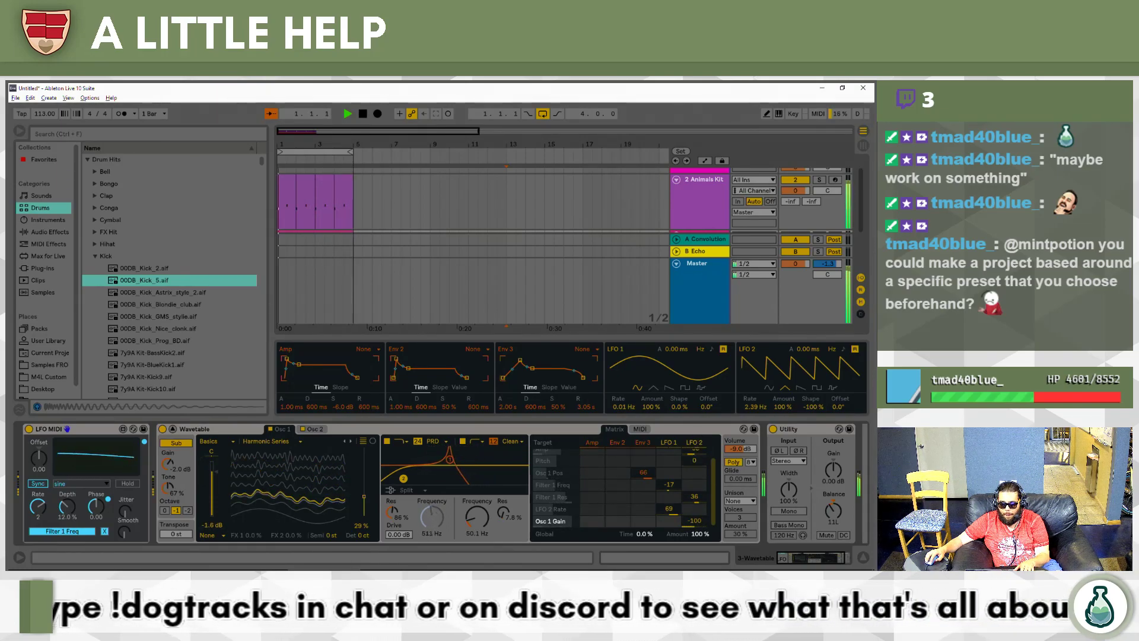
scroll(693, 451, up, 2)
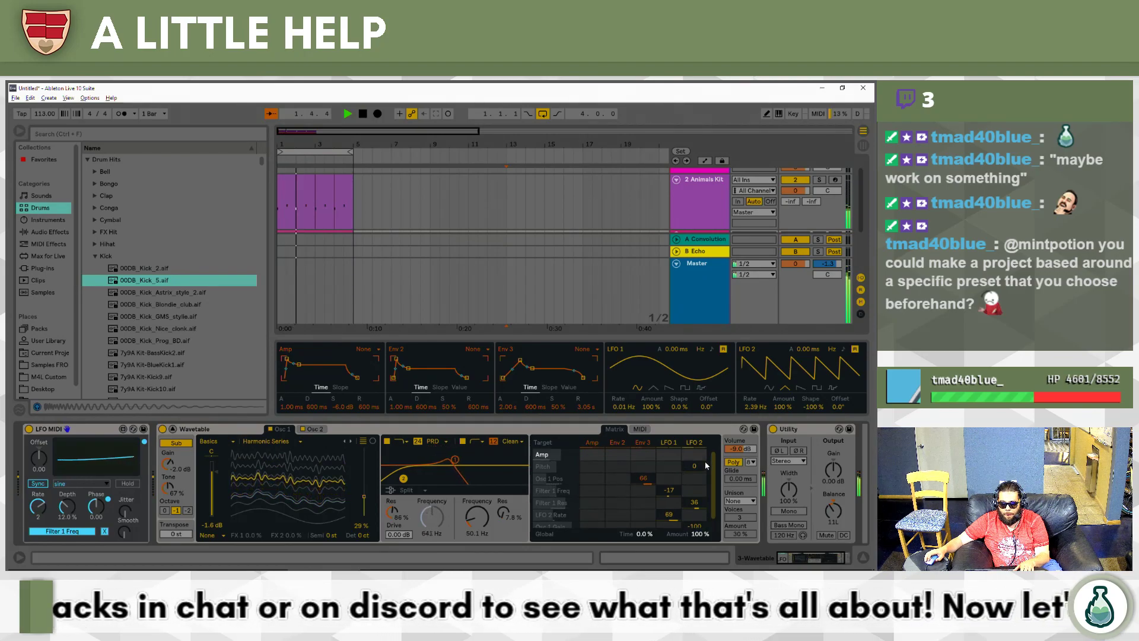
Turn Osc 2's gain down to -inf dB and set LFO 2's modulation amount on Osc 2 Gain to -100.
click(300, 429)
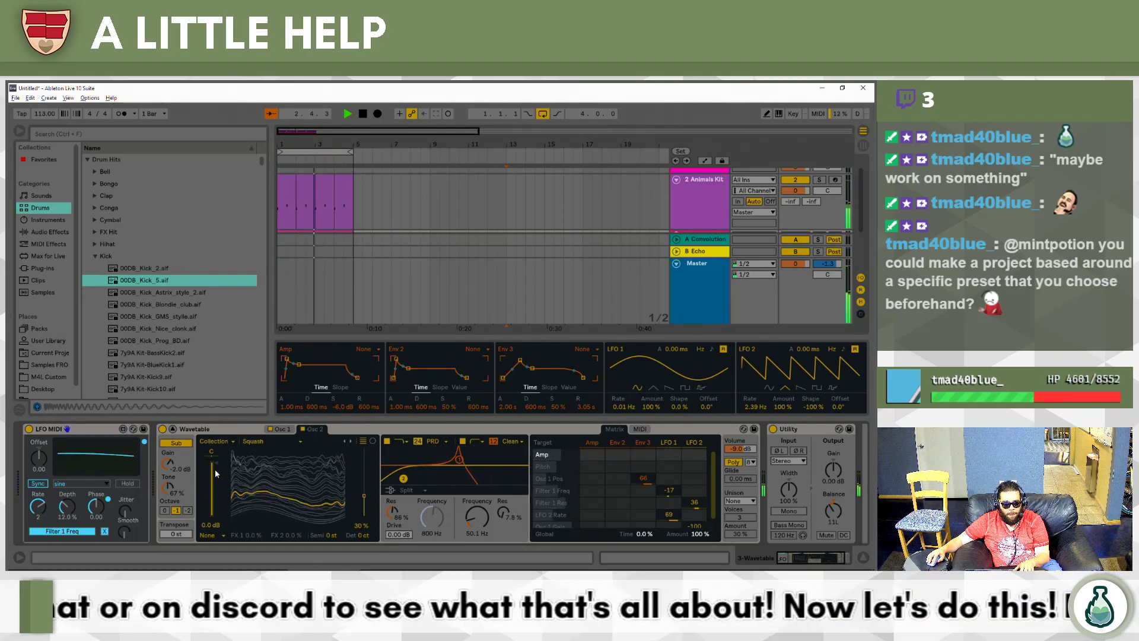
drag(213, 469, 230, 521)
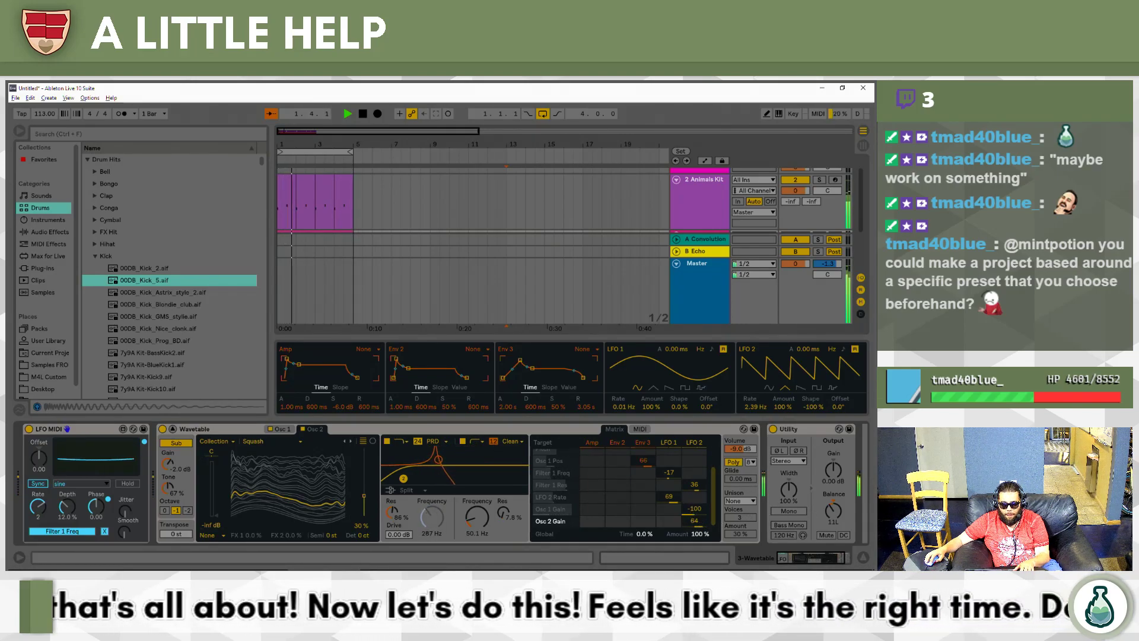
drag(700, 527, 700, 570)
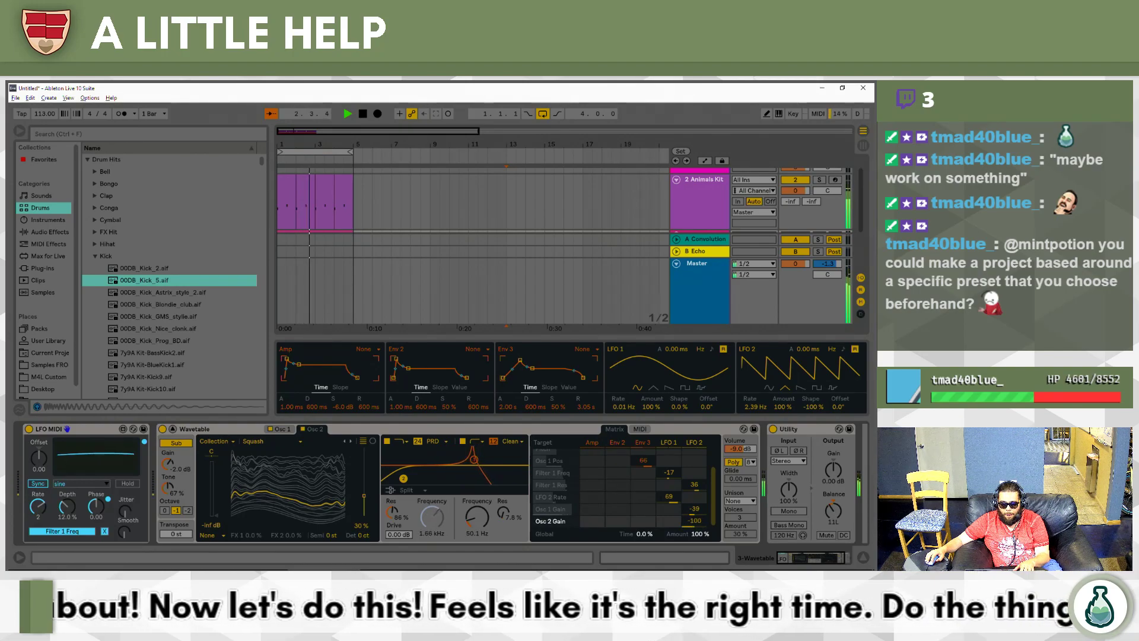
Set LFO 2's modulation amounts to -81 on Osc 1 Gain and -100 on Amp.
drag(698, 510, 697, 528)
scroll(697, 488, up, 1)
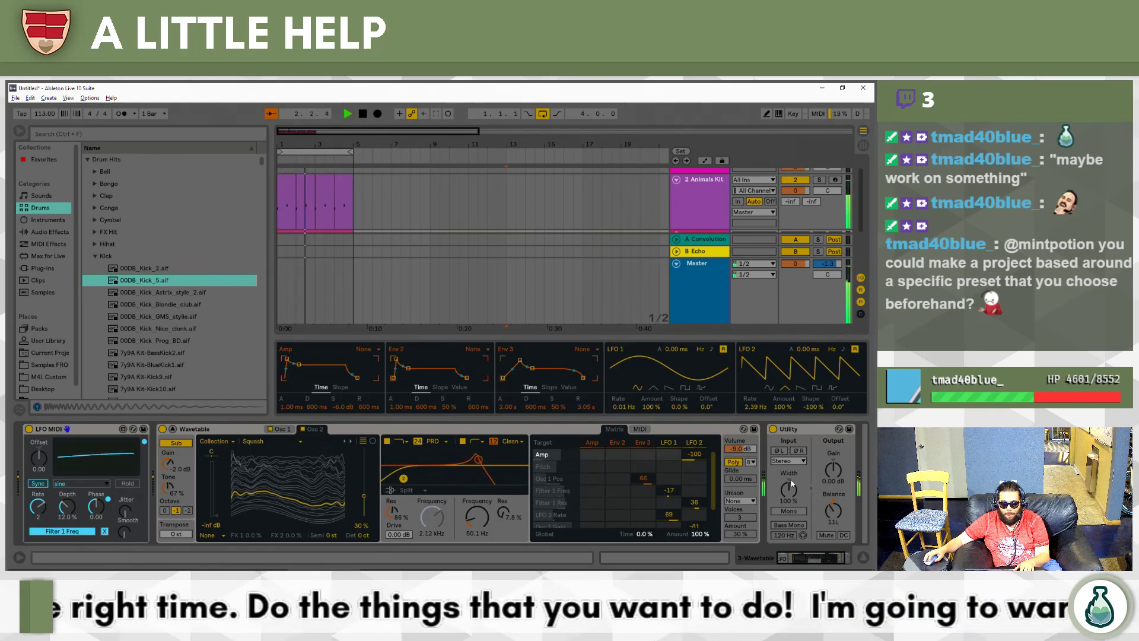
Browse the Audio Effects category for a device to add and expand the Dynamic Tube presets.
click(127, 255)
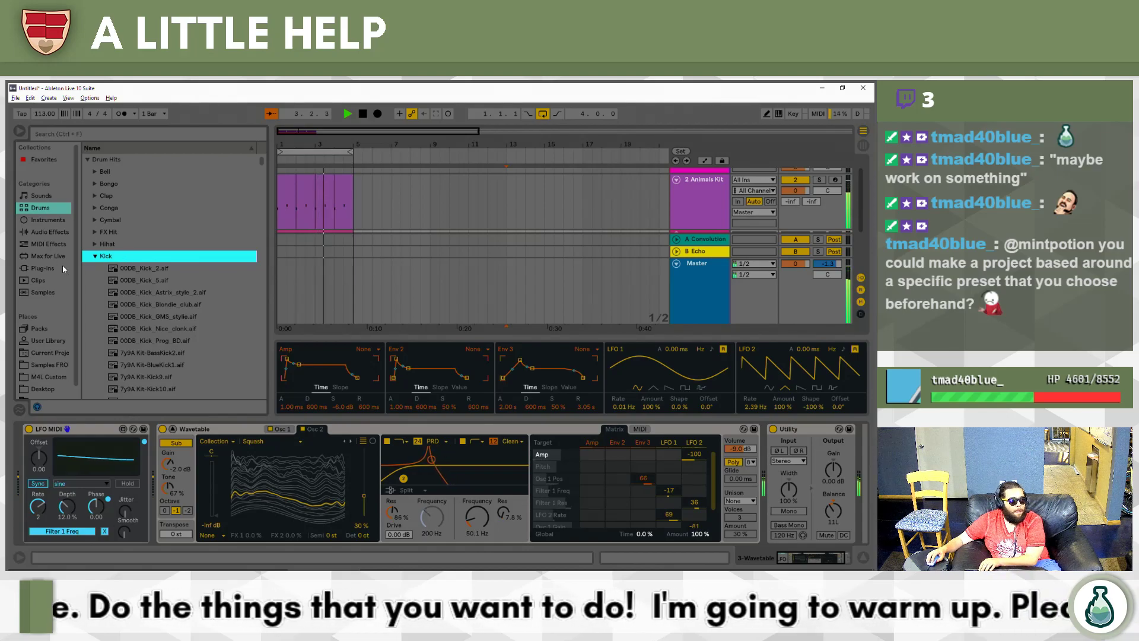
click(50, 231)
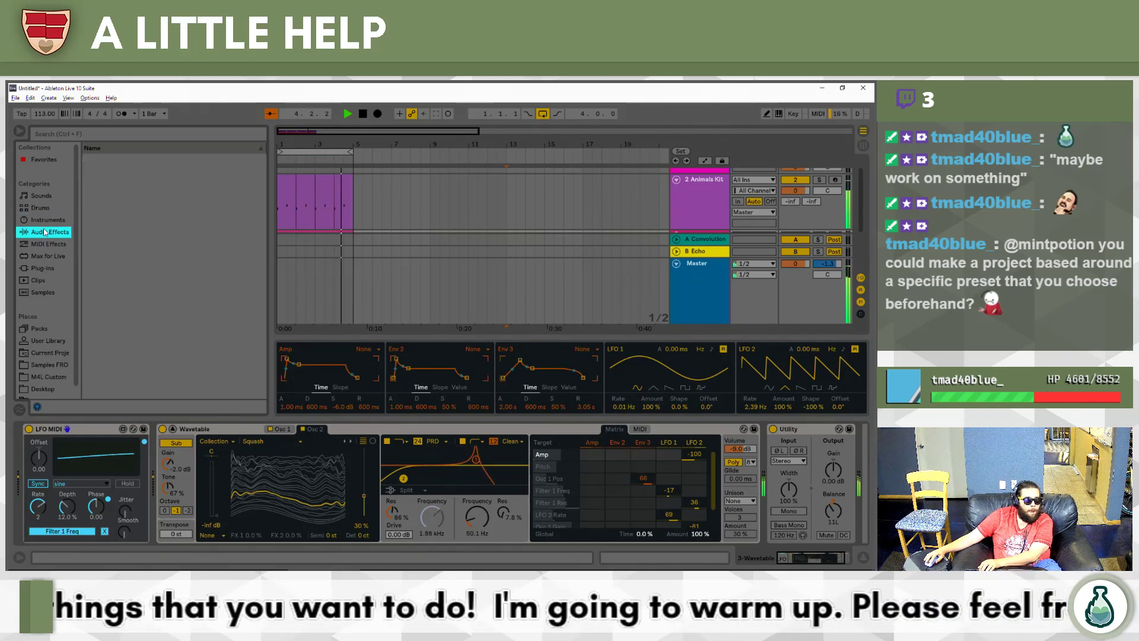
scroll(167, 321, down, 2)
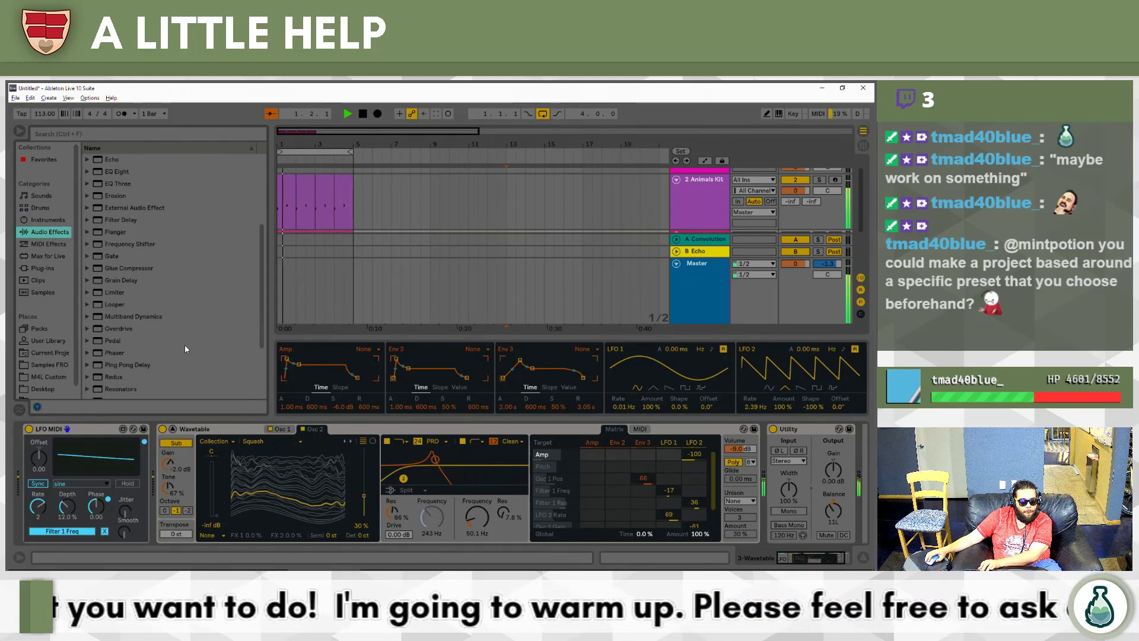
scroll(186, 373, down, 1)
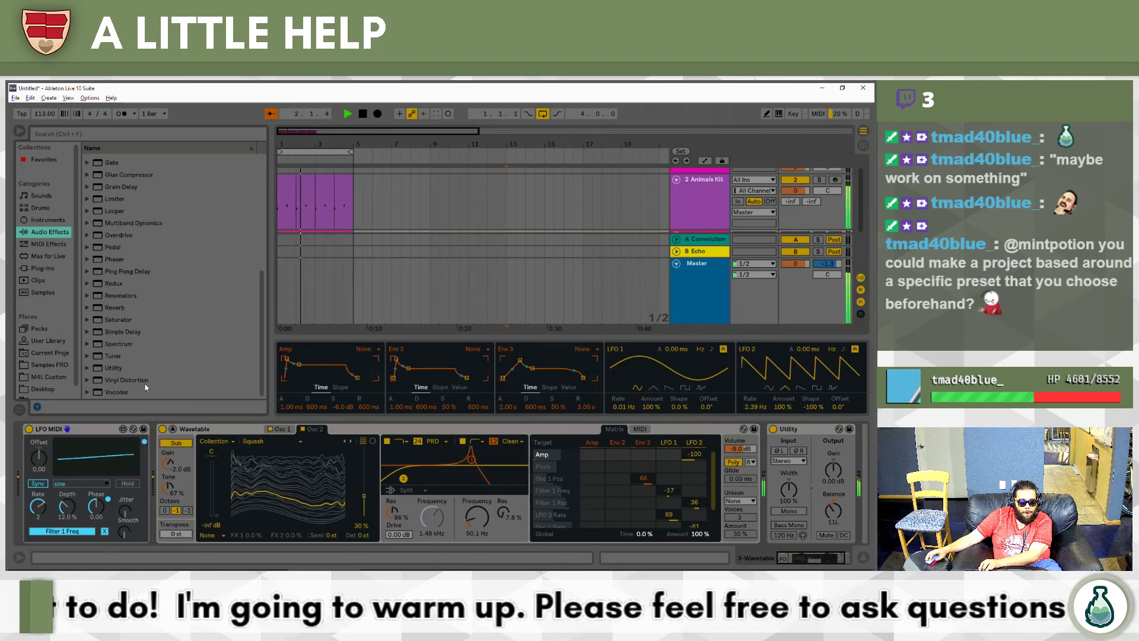
scroll(140, 341, up, 2)
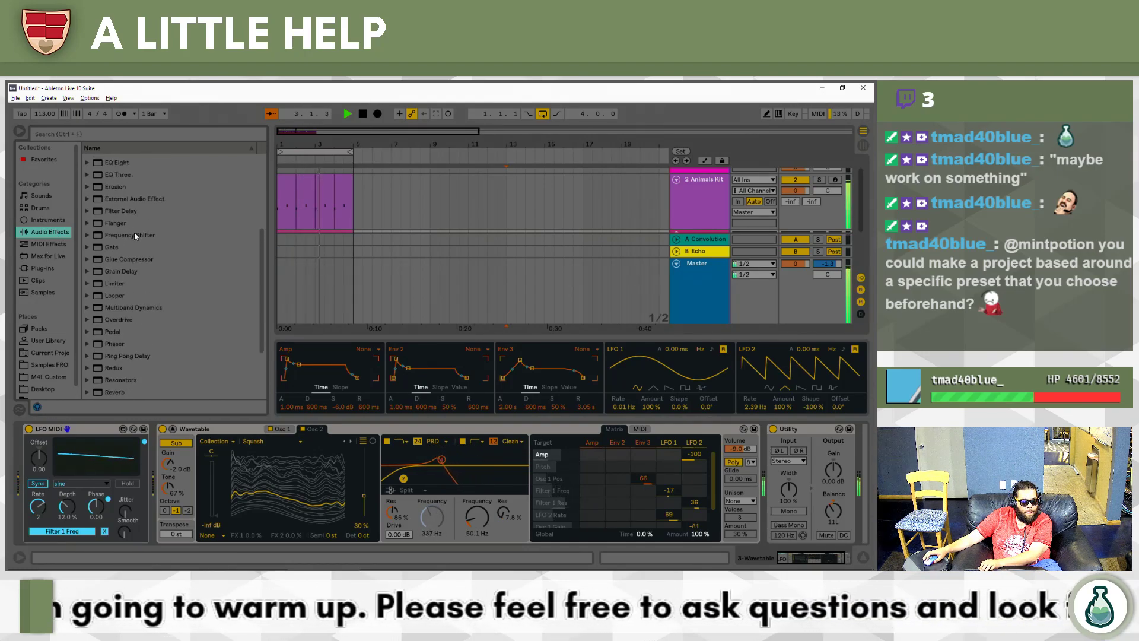
scroll(134, 231, up, 4)
scroll(136, 246, up, 4)
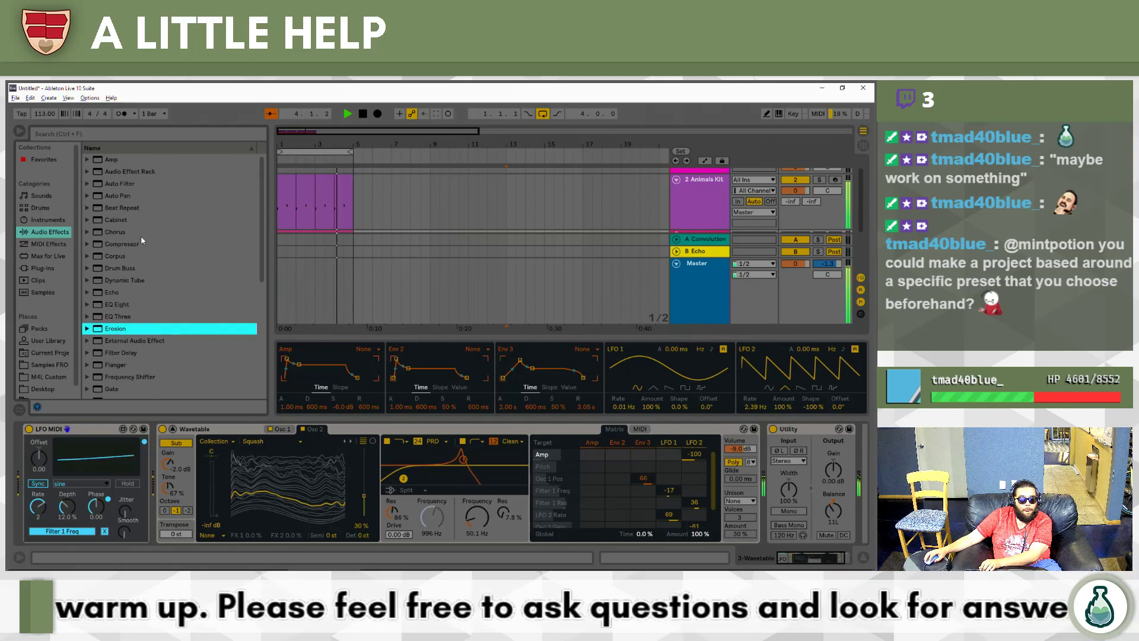
double_click(153, 244)
click(137, 248)
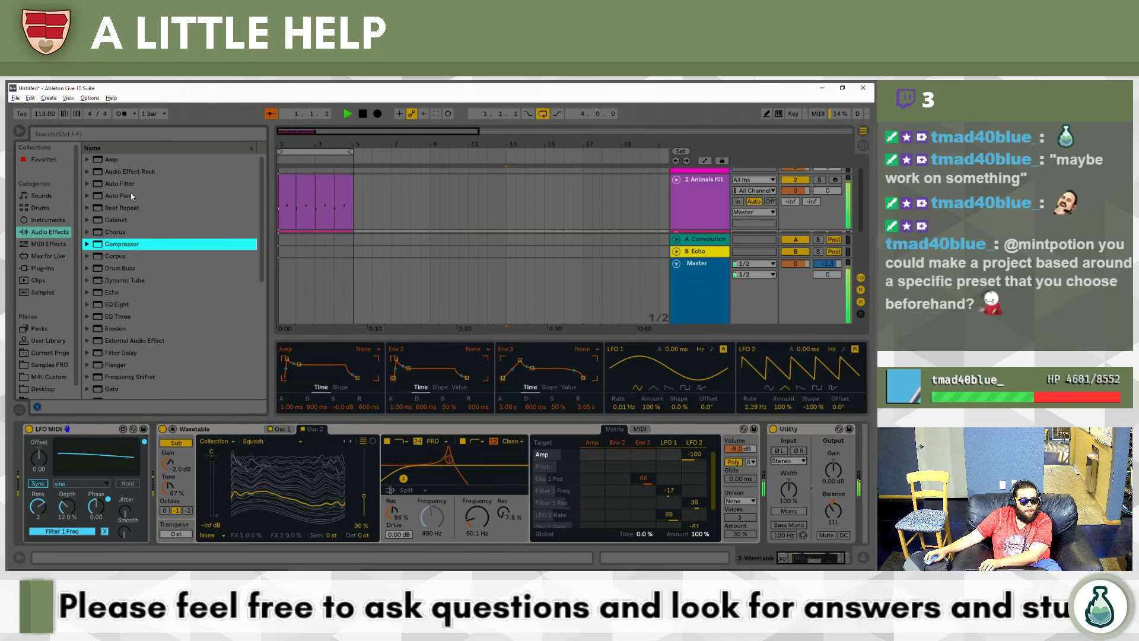
click(120, 183)
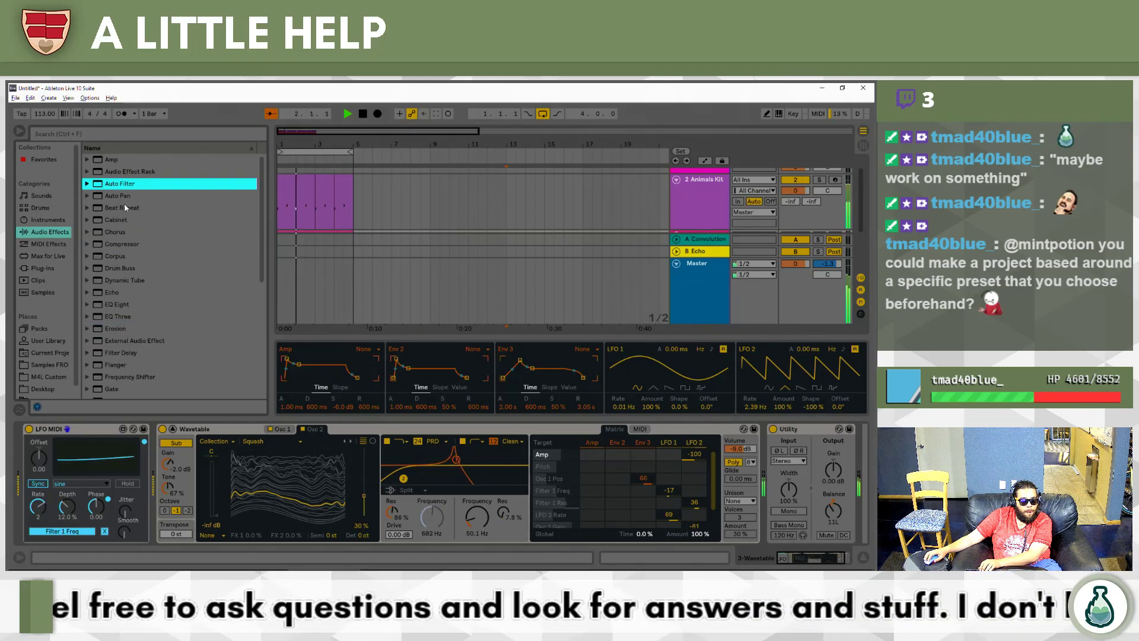
click(118, 280)
click(110, 281)
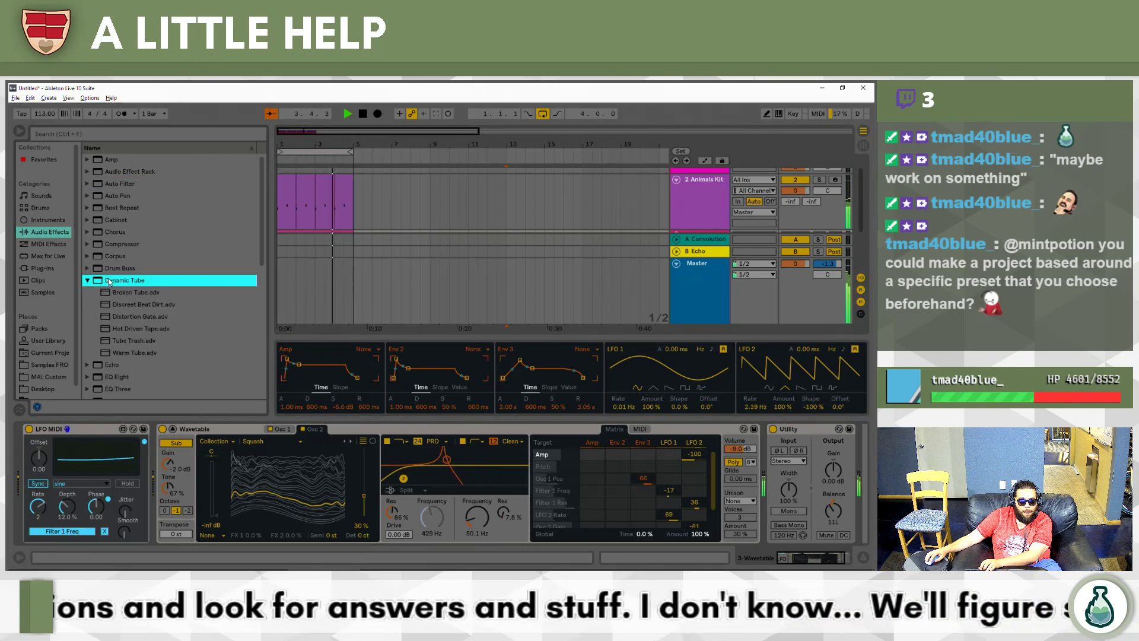
Insert the Amp effect between Wavetable and Utility and switch its output to Dual.
key(Up)
key(Up)
key(Up)
key(Up)
key(Up)
key(Up)
key(Up)
key(Up)
key(Up)
key(Up)
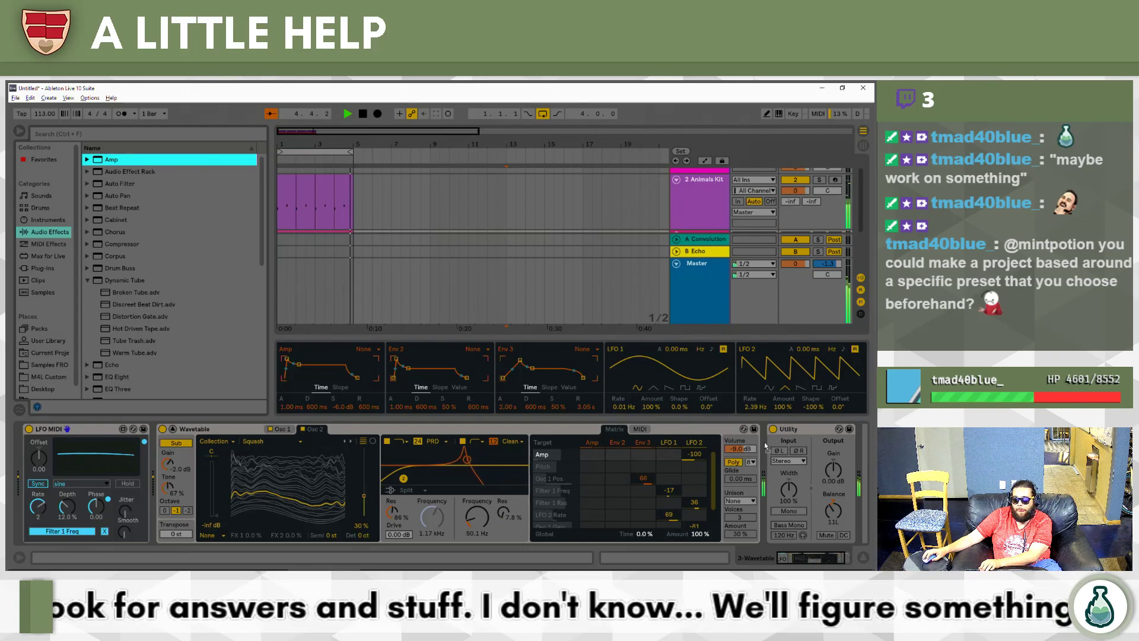
key(Return)
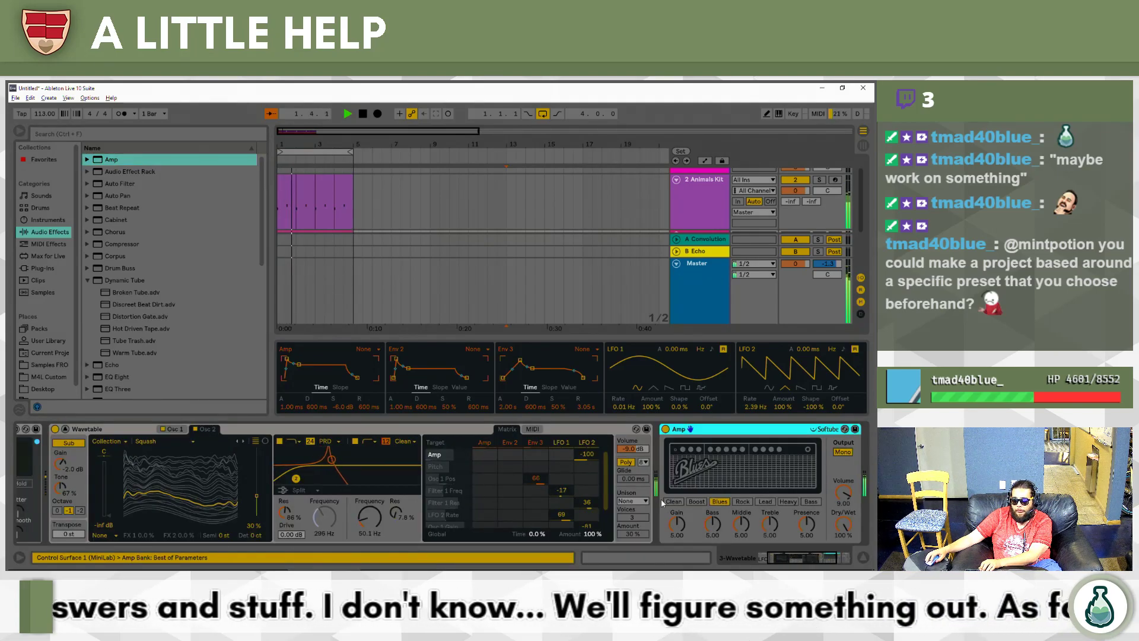
click(846, 558)
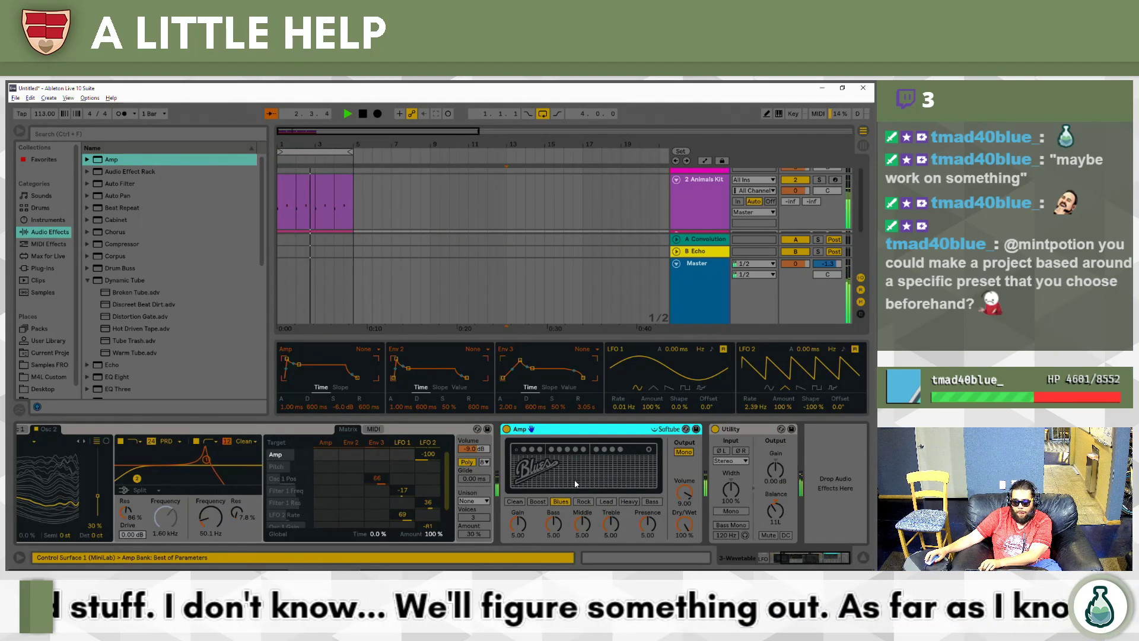
click(684, 452)
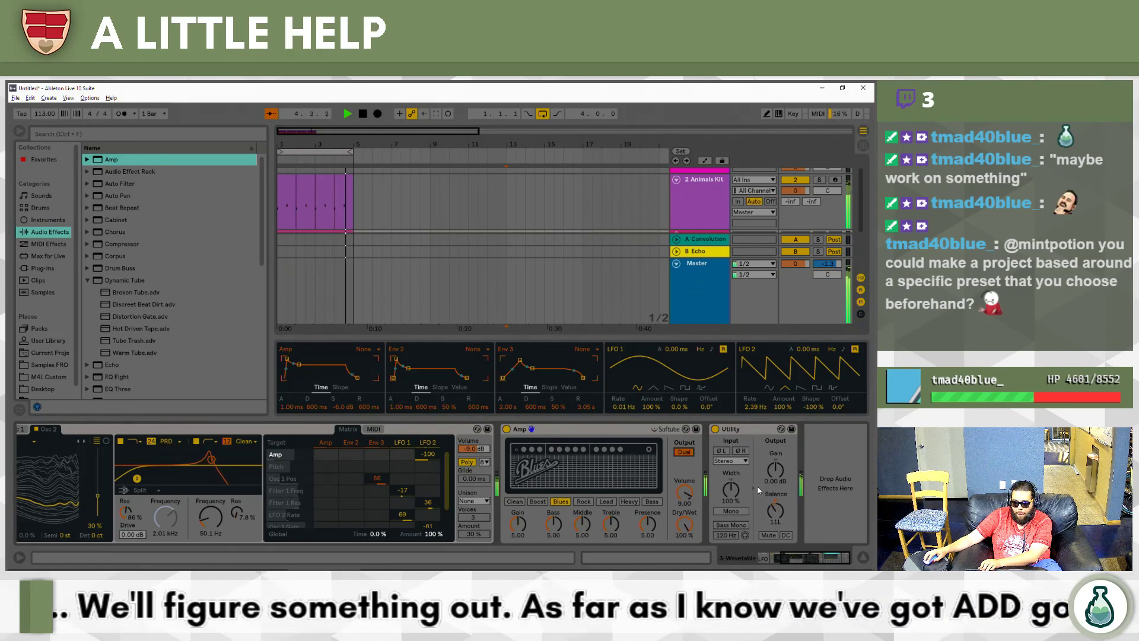
Delete the Utility device and set Amp's Presence to 8.33 and Dry/Wet to 64.3 %.
click(740, 439)
key(Delete)
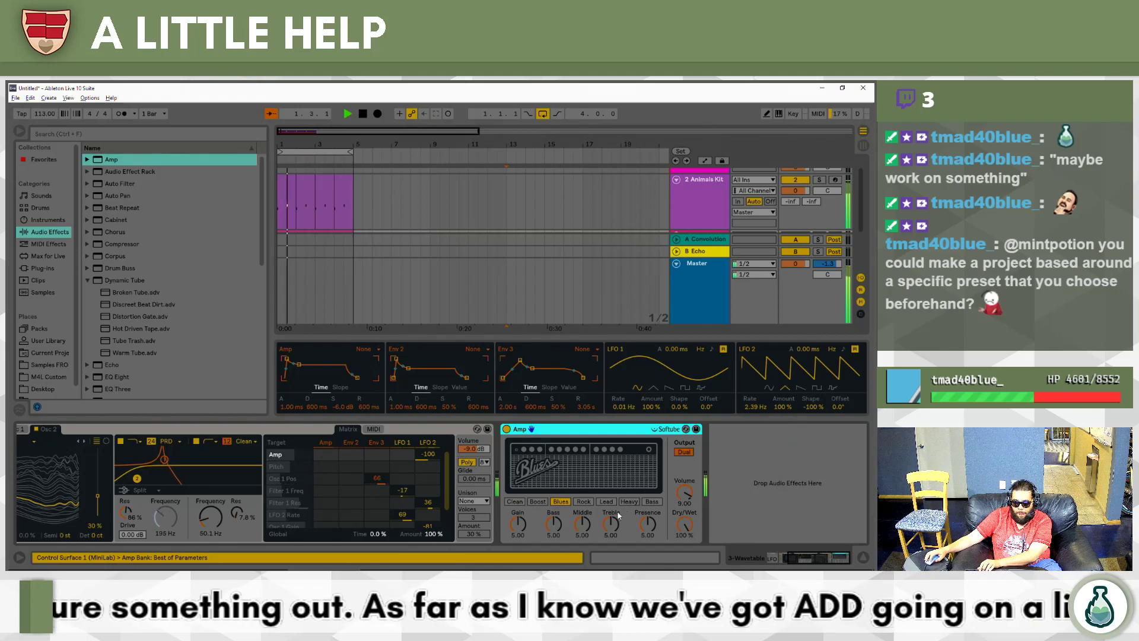
drag(647, 526, 647, 499)
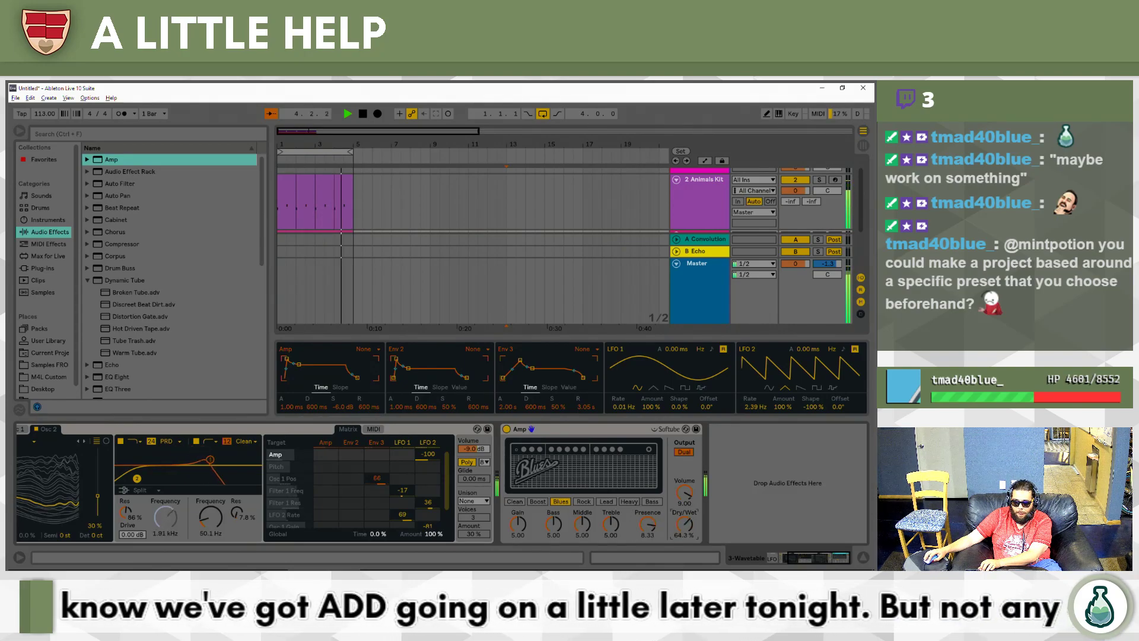
Fold the Master track and add the Overdrive effect after Amp on the Wavetable track.
click(125, 280)
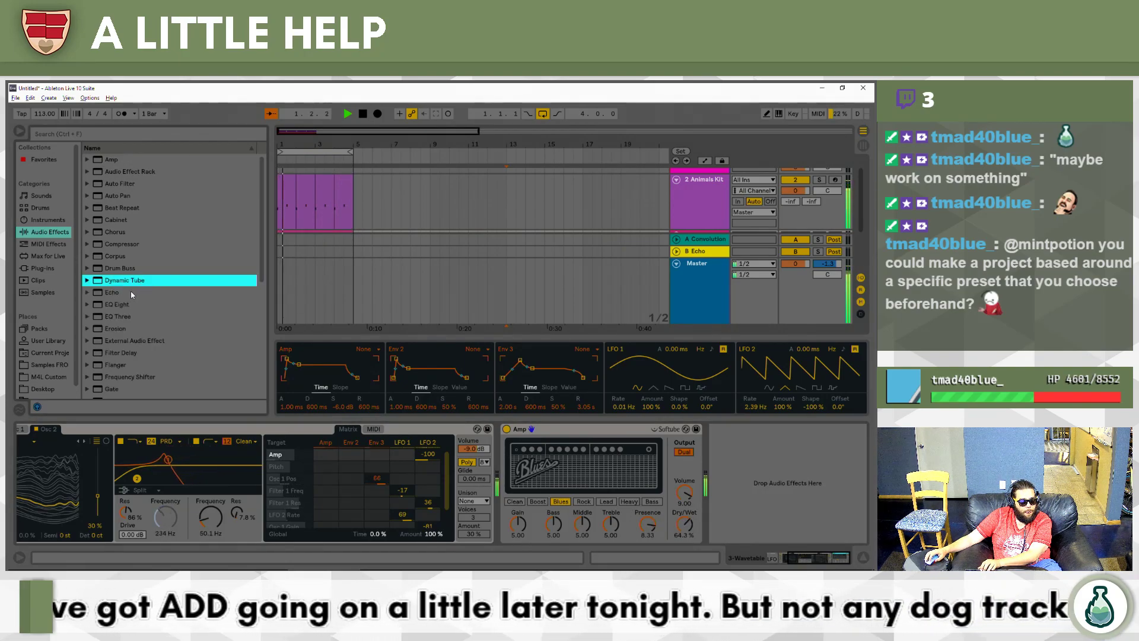
scroll(122, 243, down, 4)
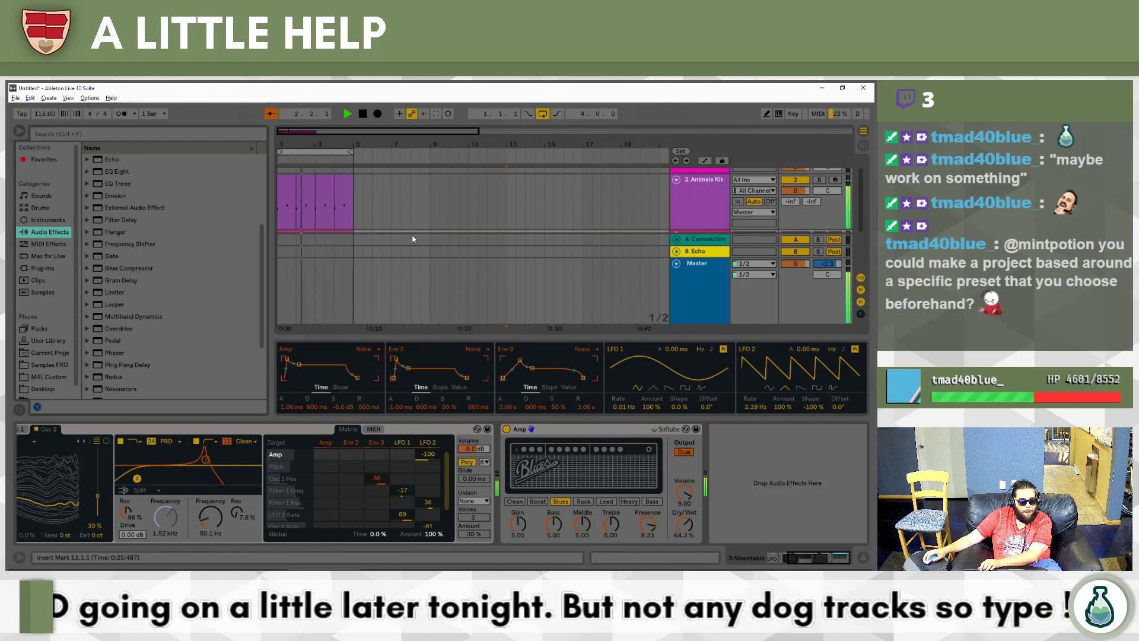
click(676, 264)
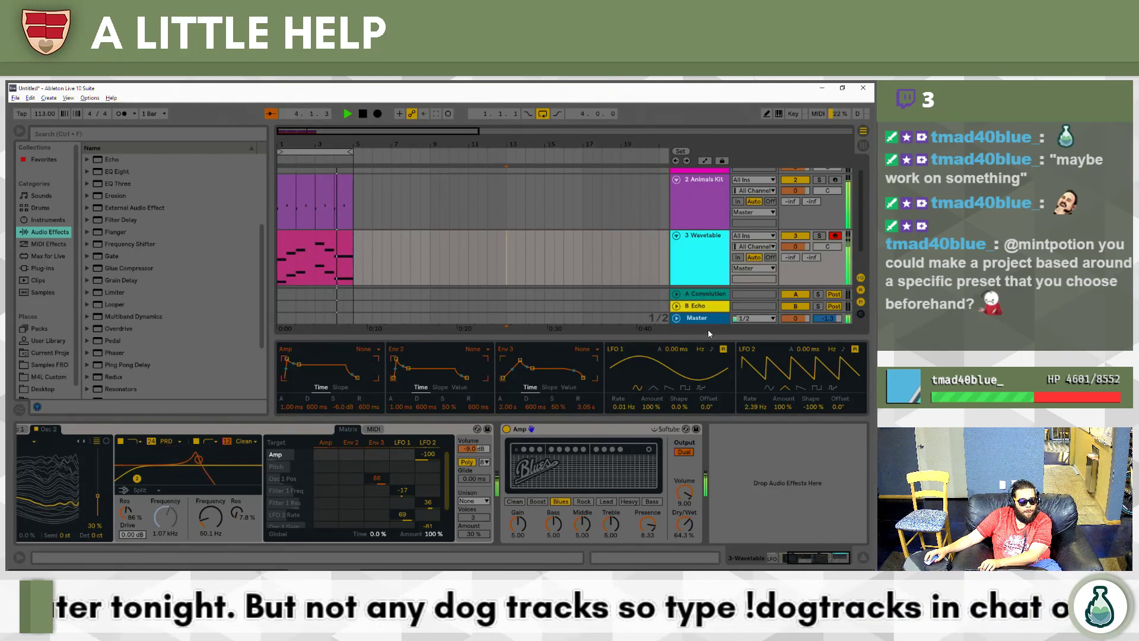
click(195, 326)
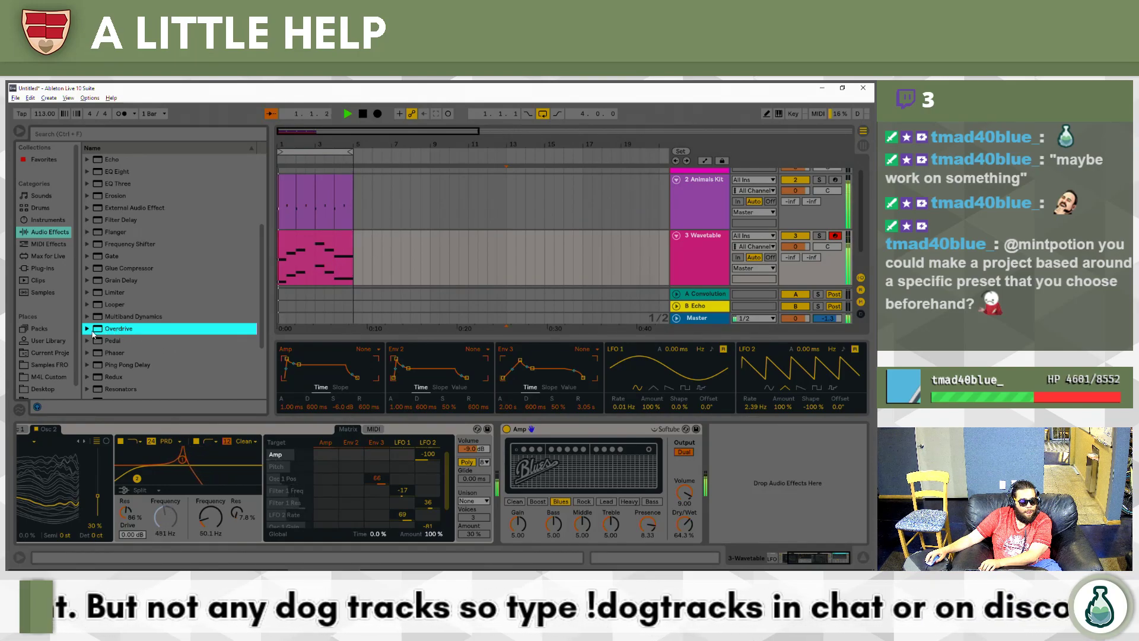
drag(614, 402, 771, 471)
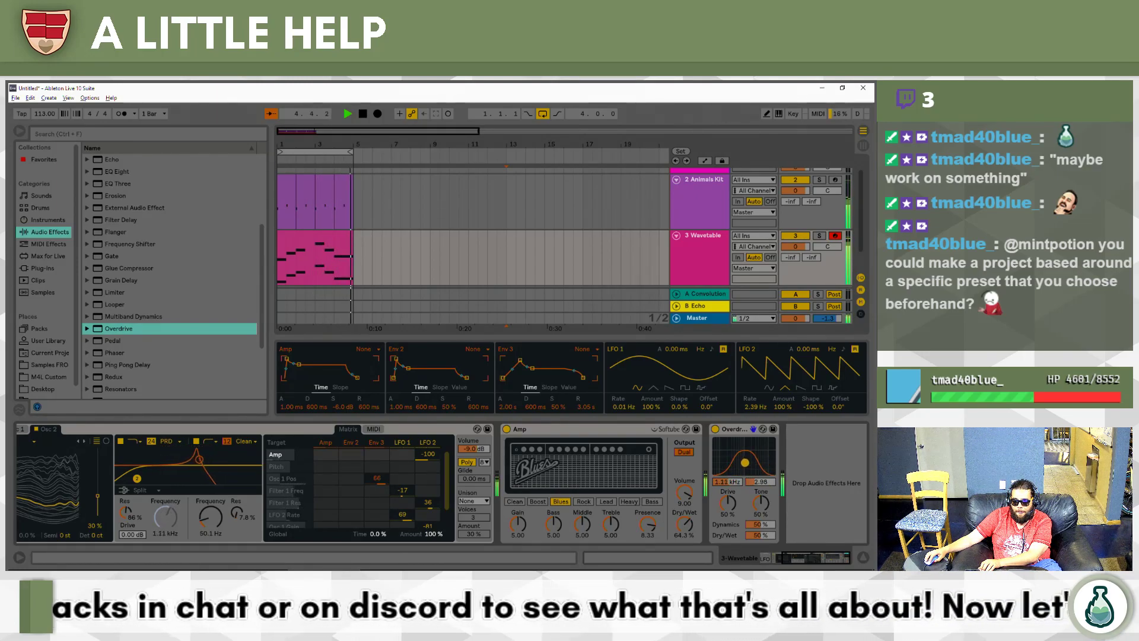
Lower Overdrive's filter frequency and set its bandwidth to 2.09, Drive to 72 %, Tone to 90 % and Dry/Wet to 16 %.
drag(762, 503, 762, 466)
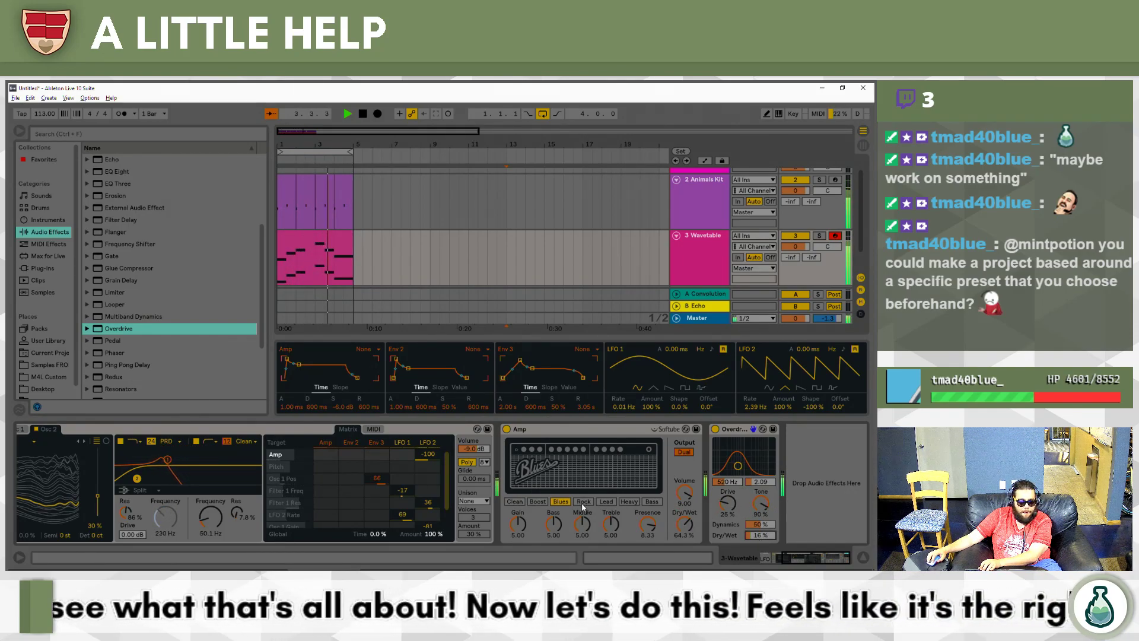
drag(728, 503, 728, 461)
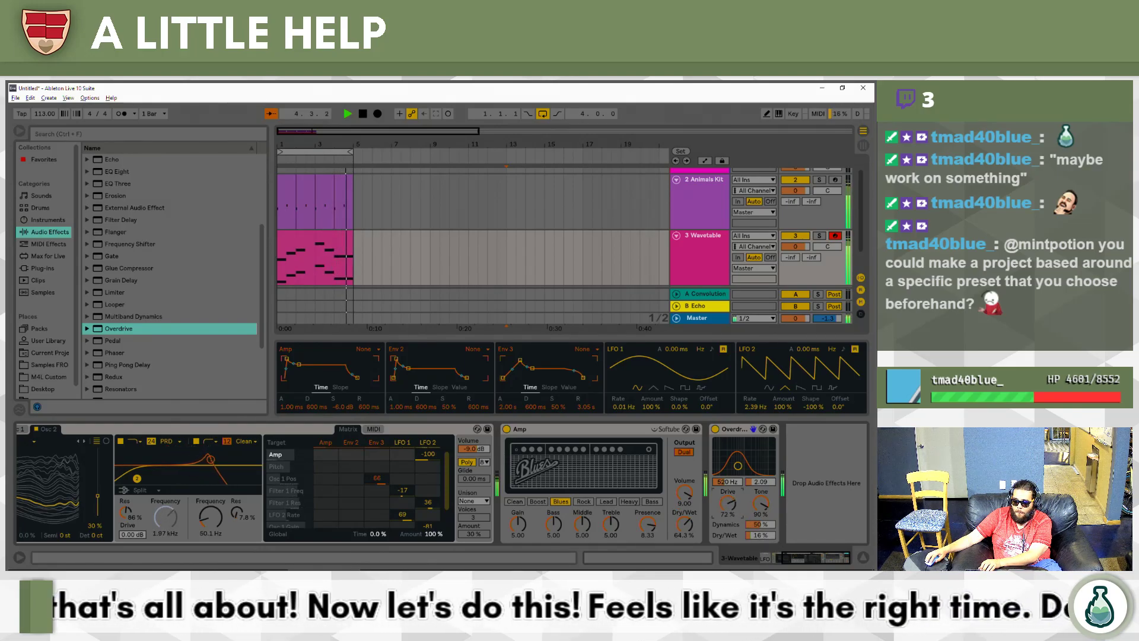
Duplicate the LFO MIDI device and set the copy's Offset to -0.38.
scroll(373, 532, left, 5)
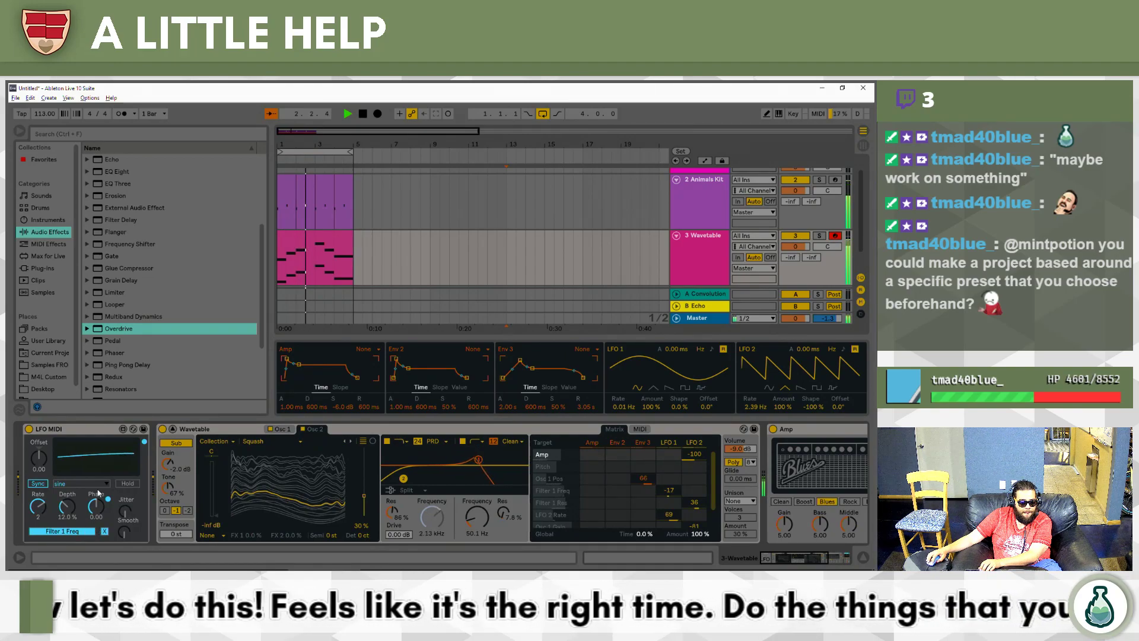
click(99, 428)
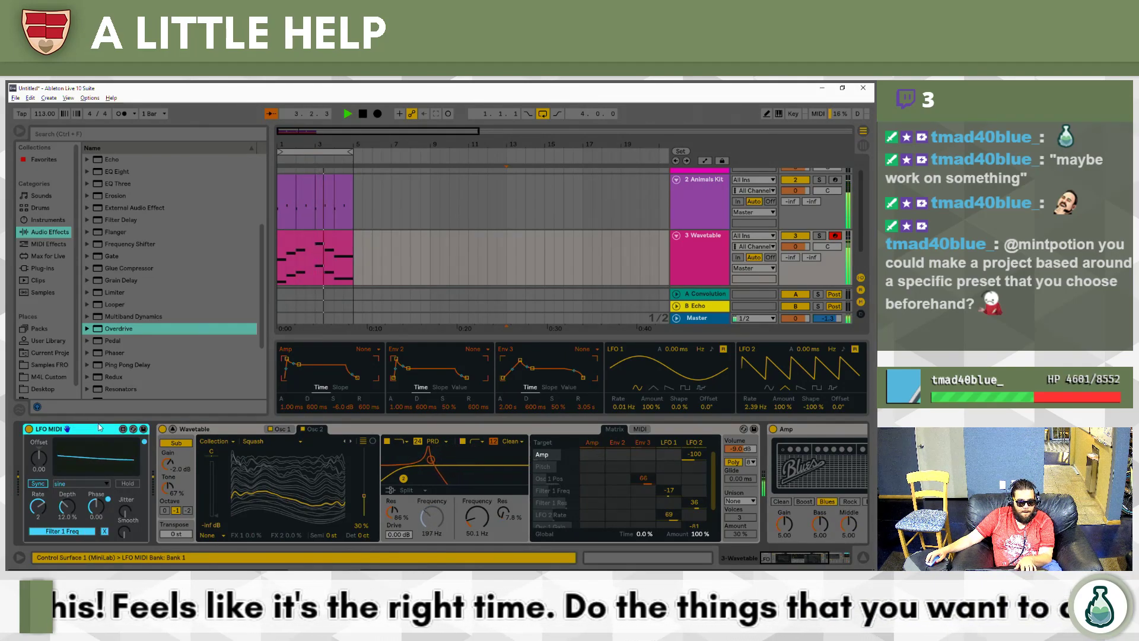
key(ctrl+d)
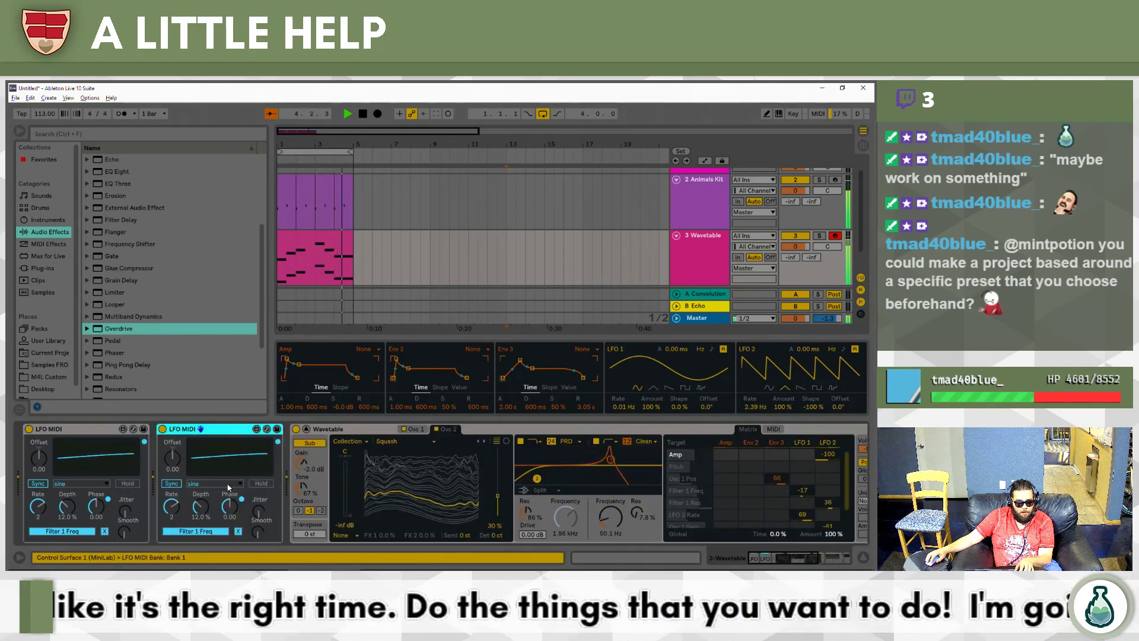
drag(173, 459, 214, 532)
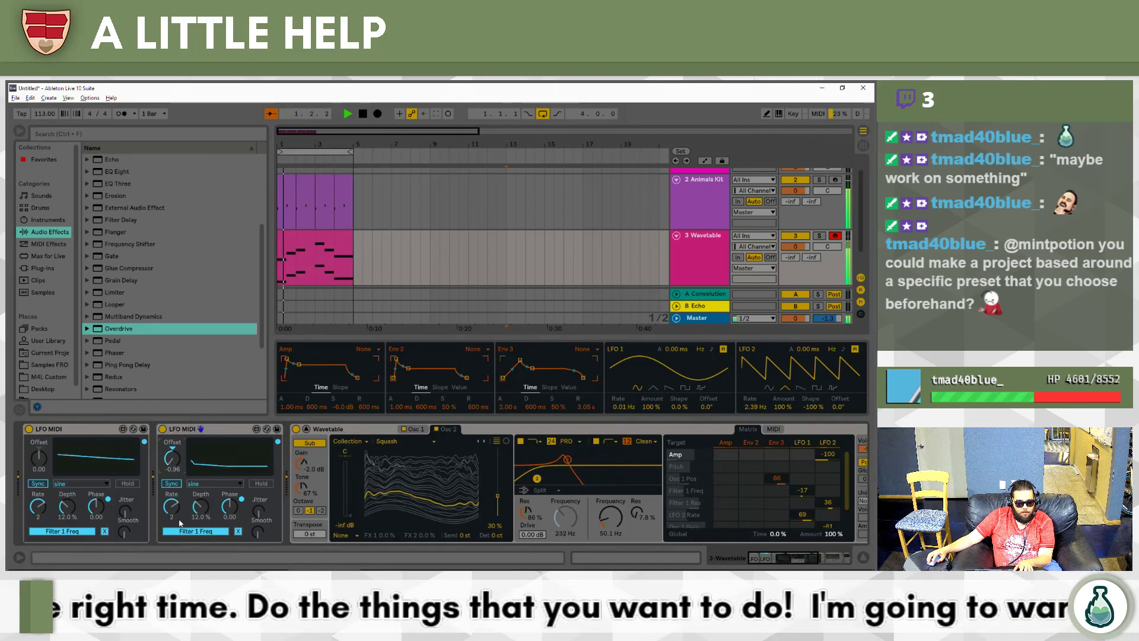
drag(172, 459, 173, 424)
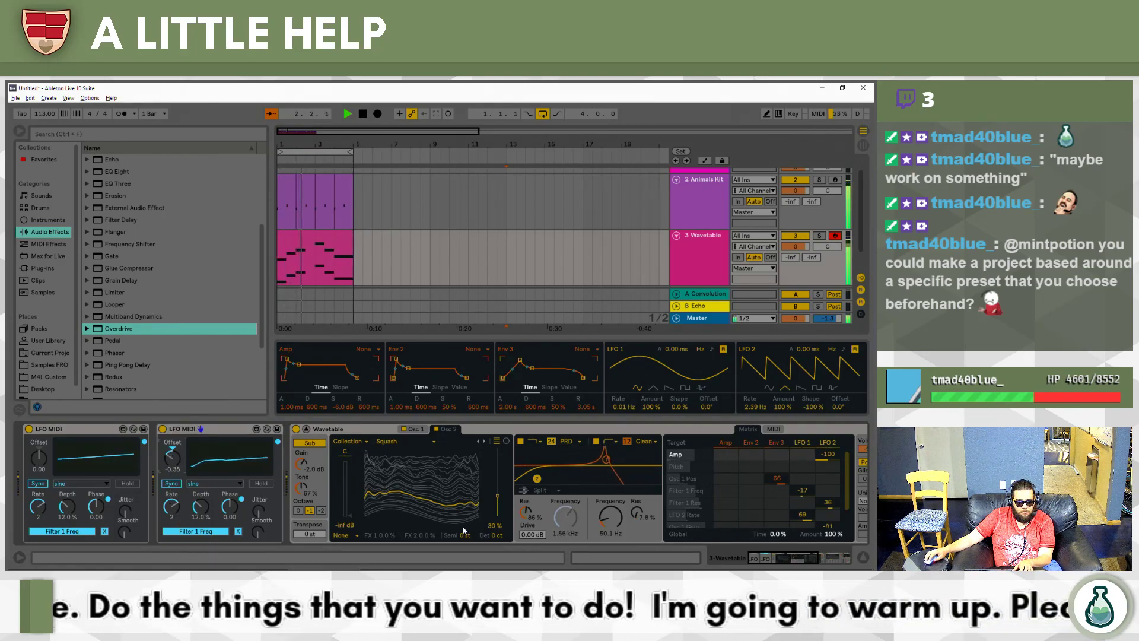
Unmap the second LFO MIDI from Filter 1 Freq, map it to Overdrive's Dynamics and set Overdrive's Drive to 55 %.
click(216, 531)
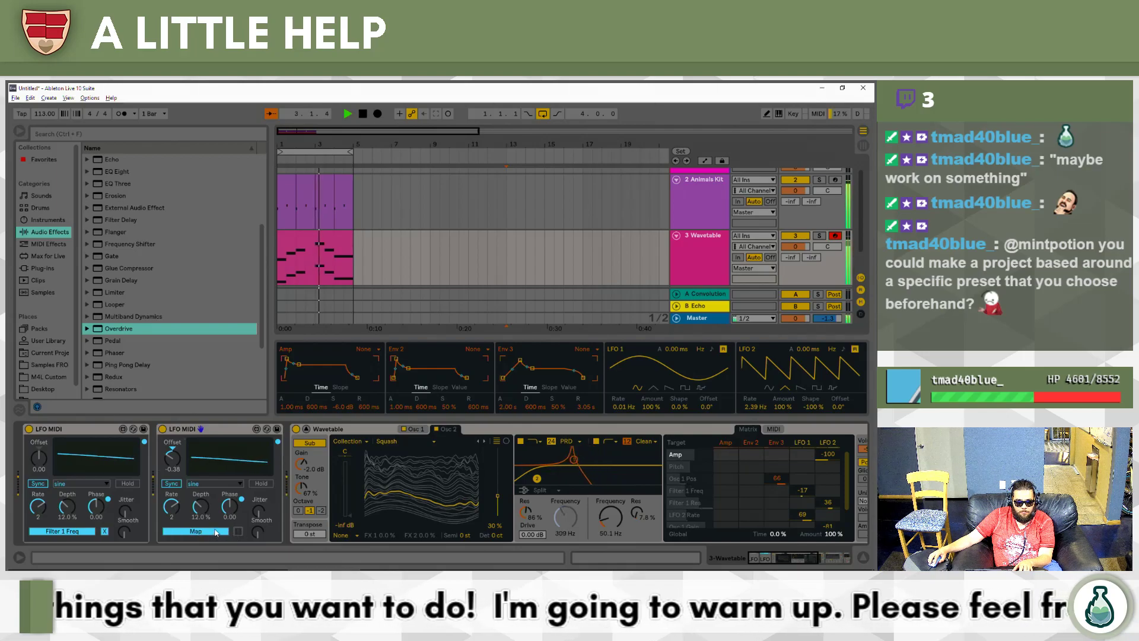
drag(796, 558, 835, 558)
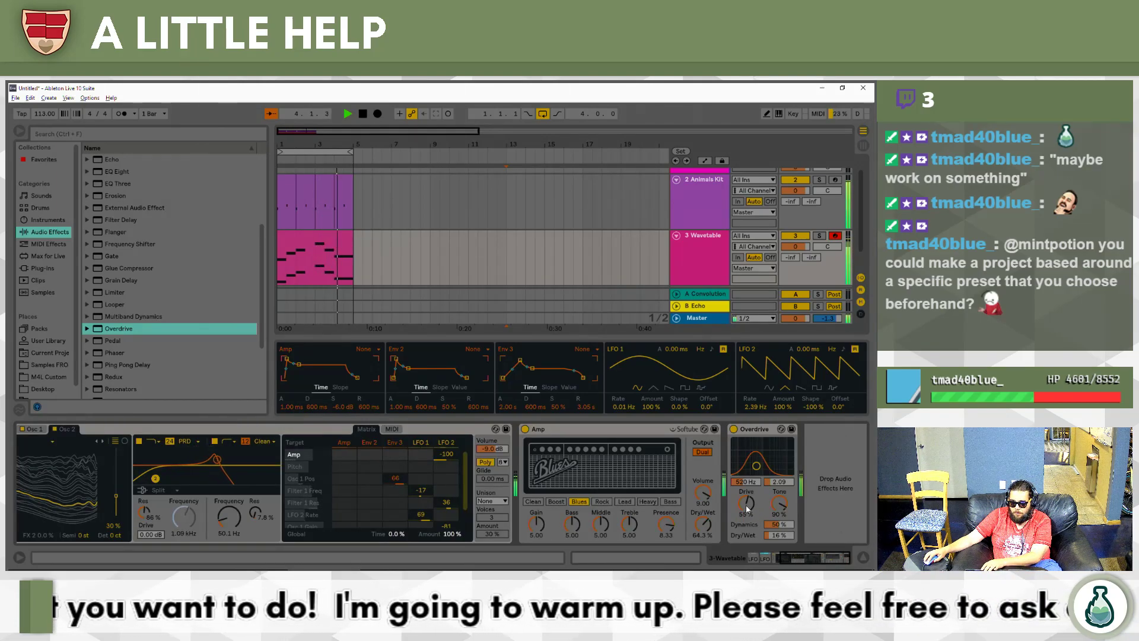
drag(773, 525, 773, 538)
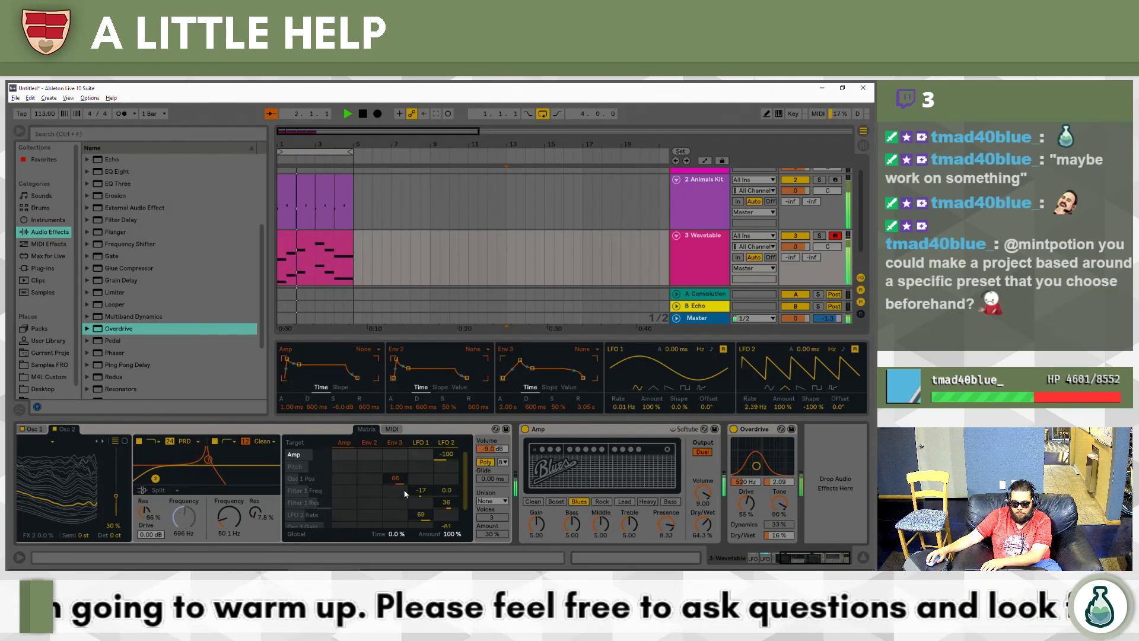
Set the second LFO MIDI's Depth to 37.7 % and check its modulation on Overdrive.
scroll(321, 494, left, 5)
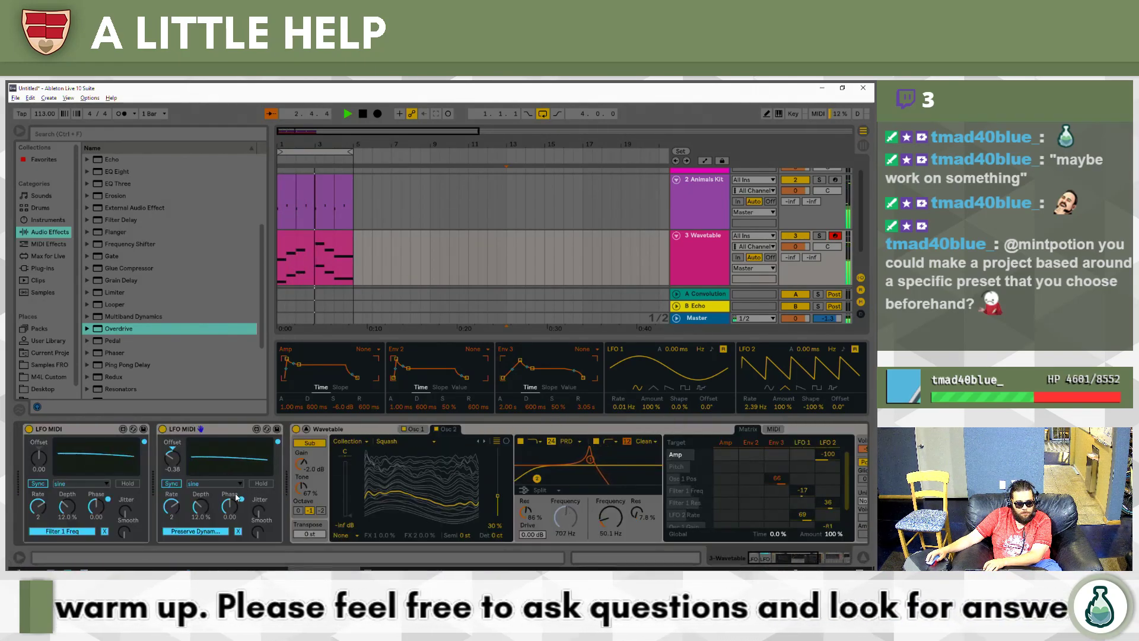
drag(200, 507, 200, 487)
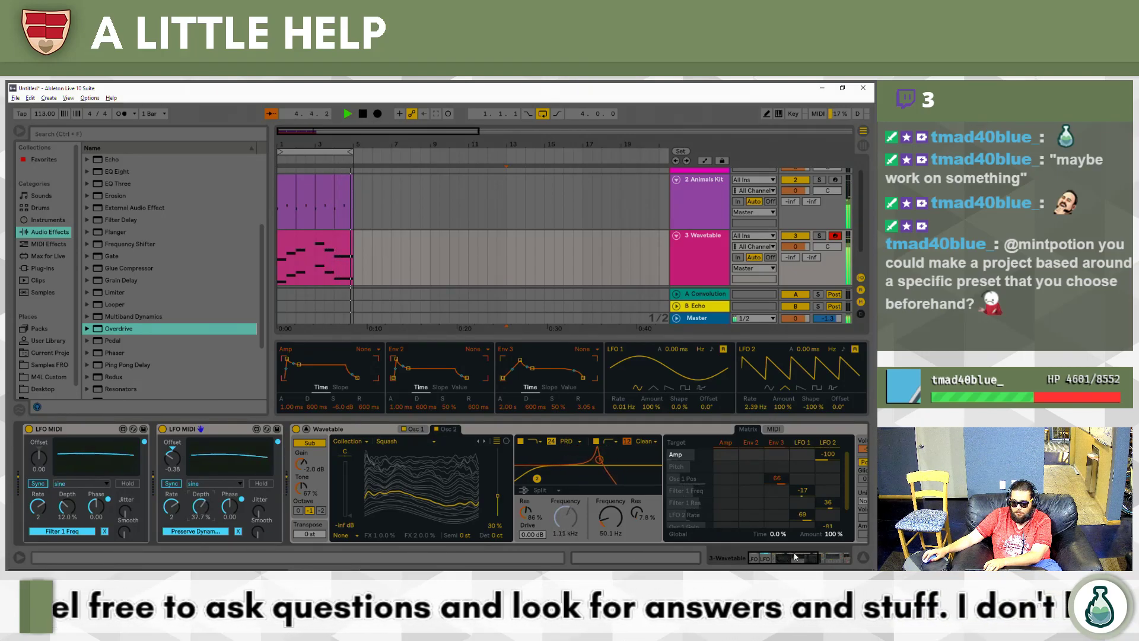
drag(795, 556, 829, 556)
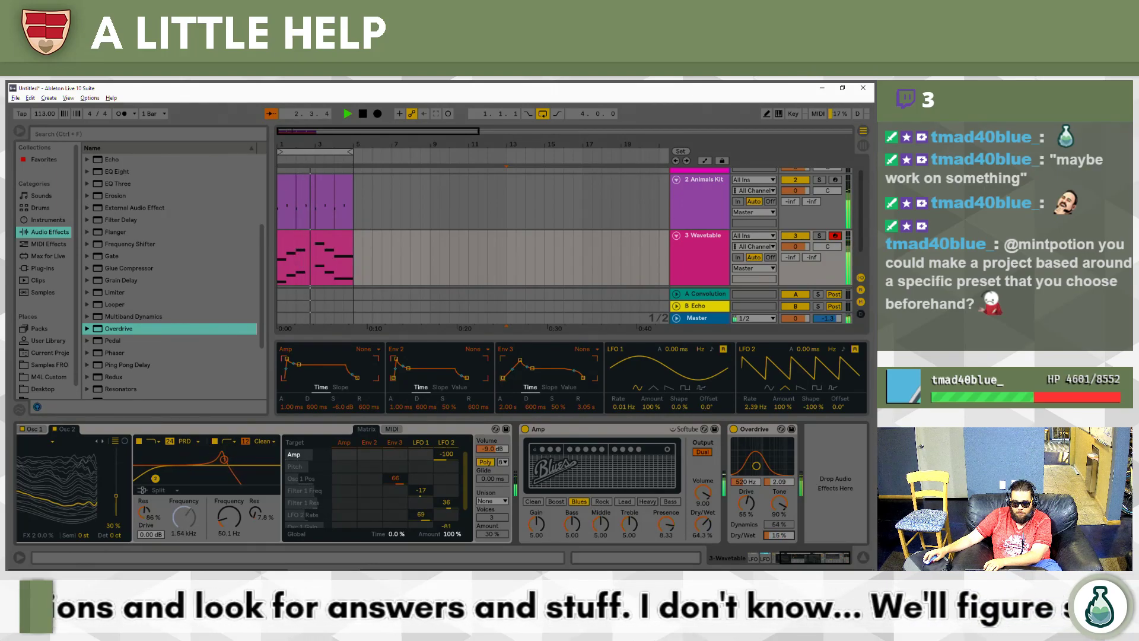
Add the Multiband Dynamics OTT preset after Overdrive on the Wavetable track and set its Amount to 53 %.
scroll(167, 293, up, 4)
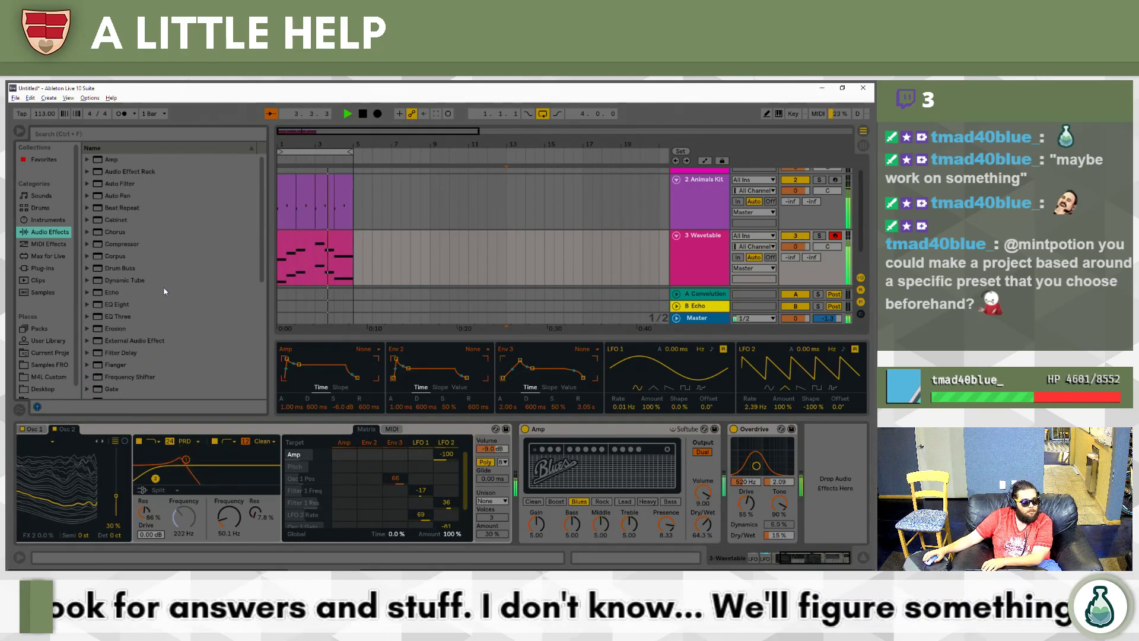
scroll(177, 282, down, 3)
click(128, 321)
scroll(130, 320, down, 4)
scroll(130, 321, up, 2)
scroll(130, 320, down, 1)
click(148, 268)
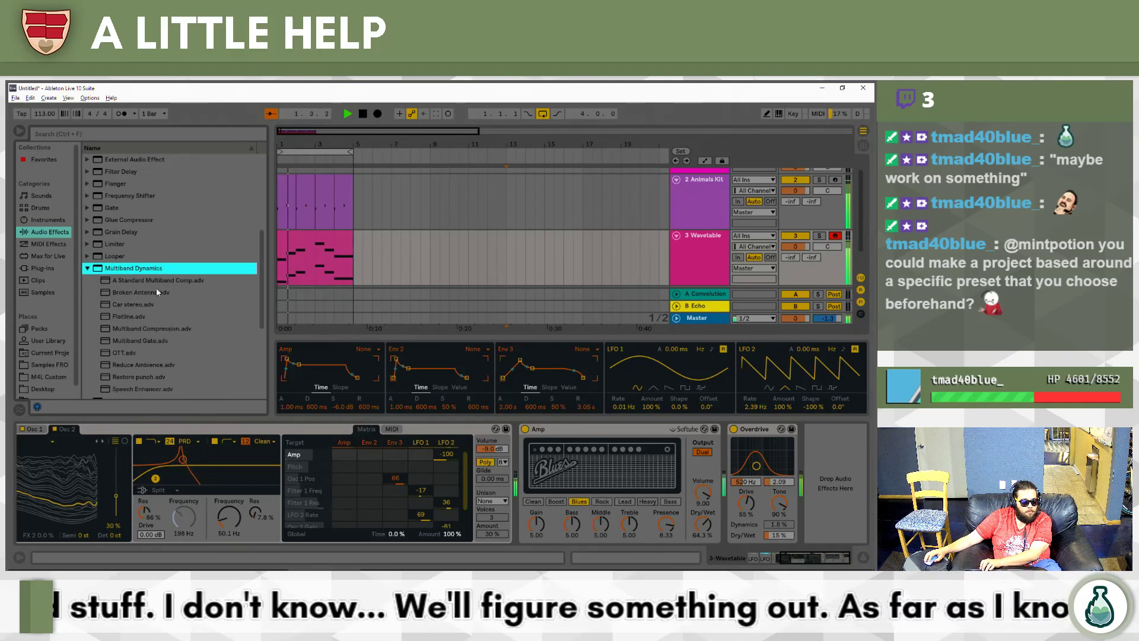
key(Down)
key(Down)
key(Down)
key(Down)
key(Down)
drag(161, 351, 816, 429)
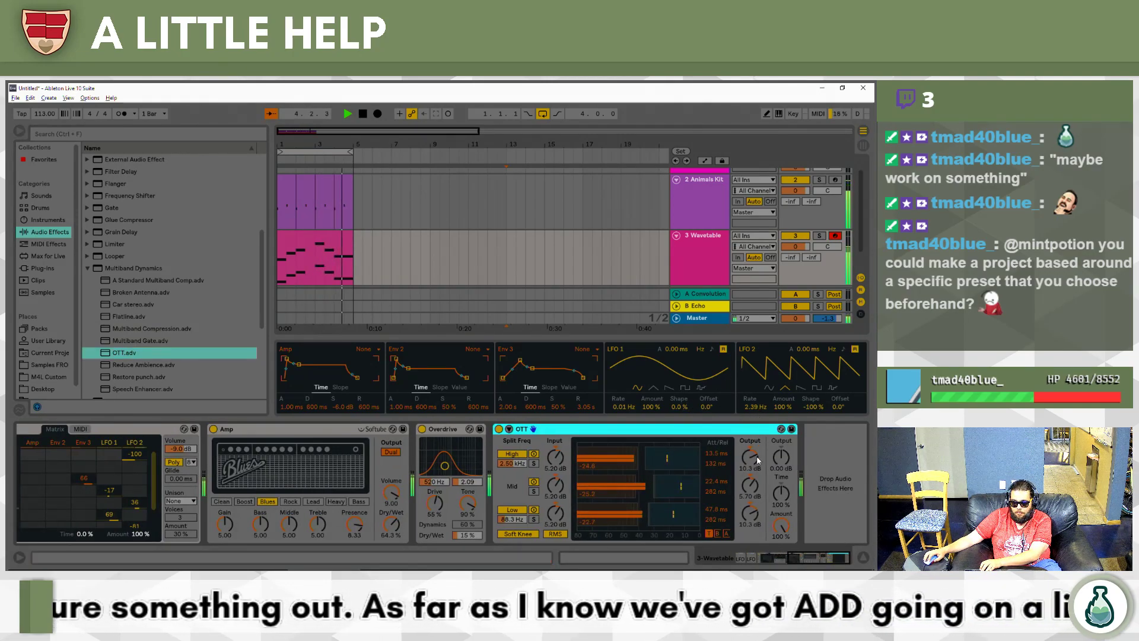
drag(794, 535, 795, 544)
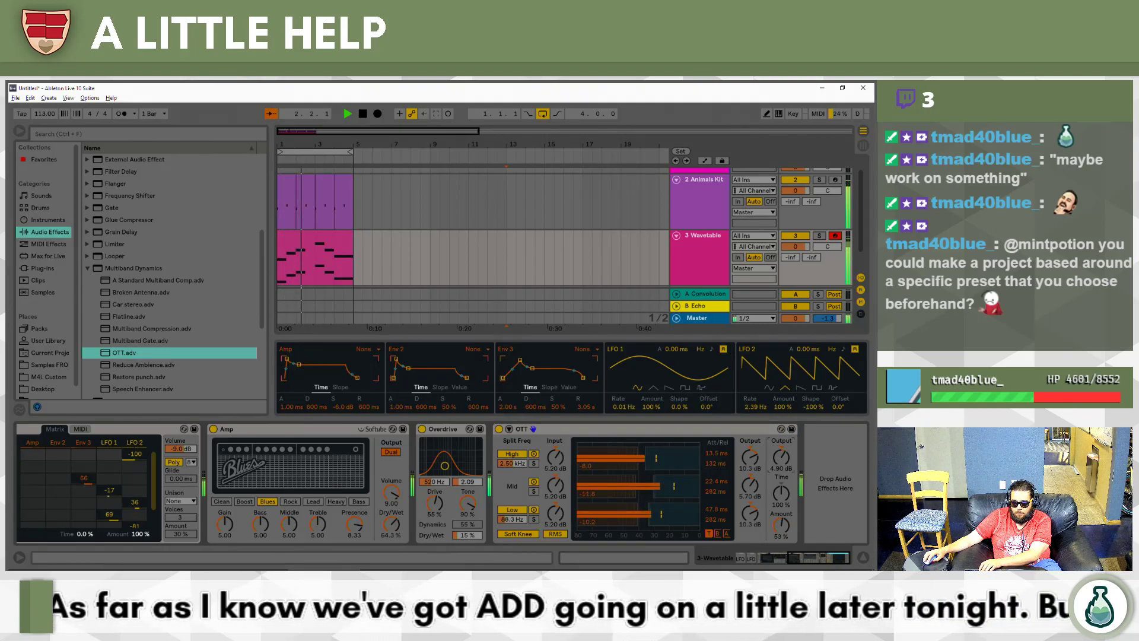
Group the Animals Kit into an Instrument Rack and duplicate its chain inside the rack.
click(701, 218)
click(427, 208)
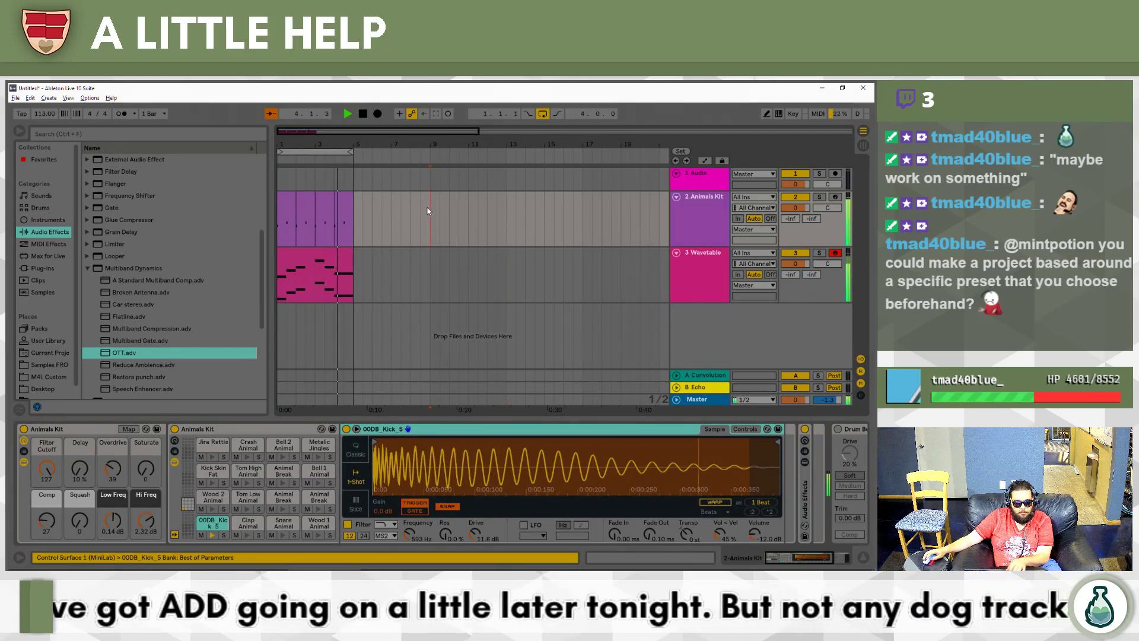
click(705, 215)
key(shift+Tab)
key(shift+Tab)
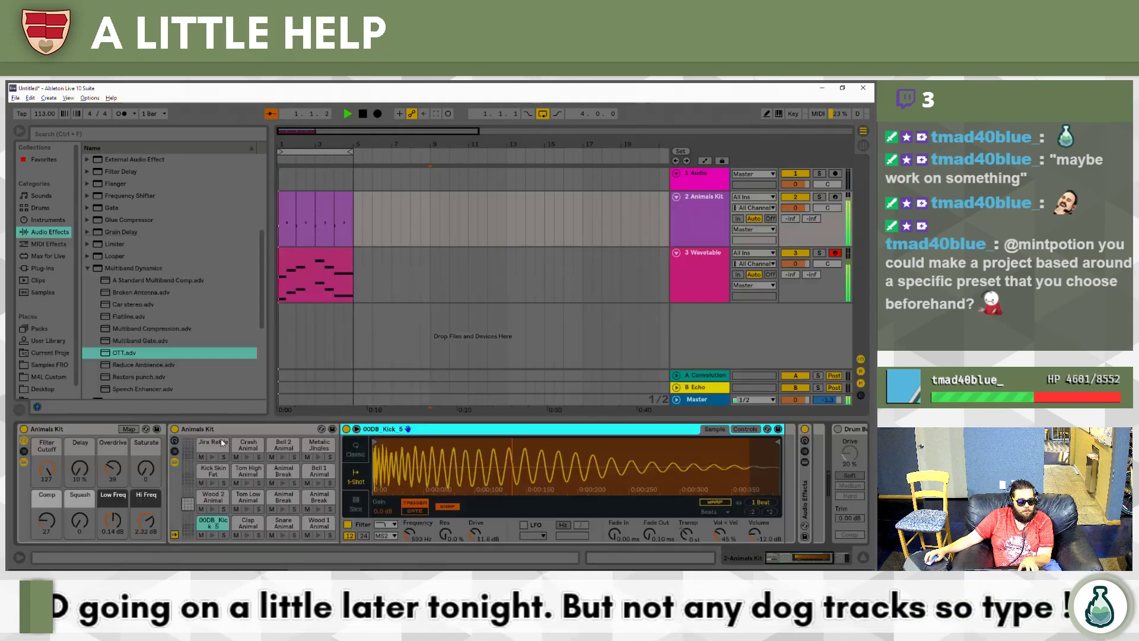
click(68, 429)
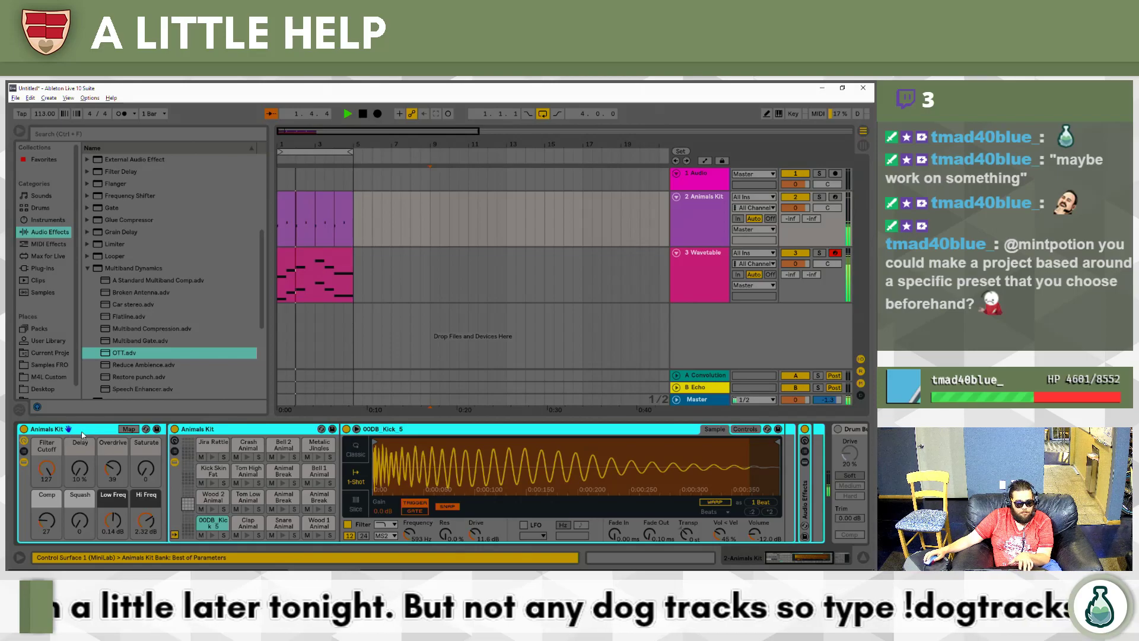
key(ctrl+g)
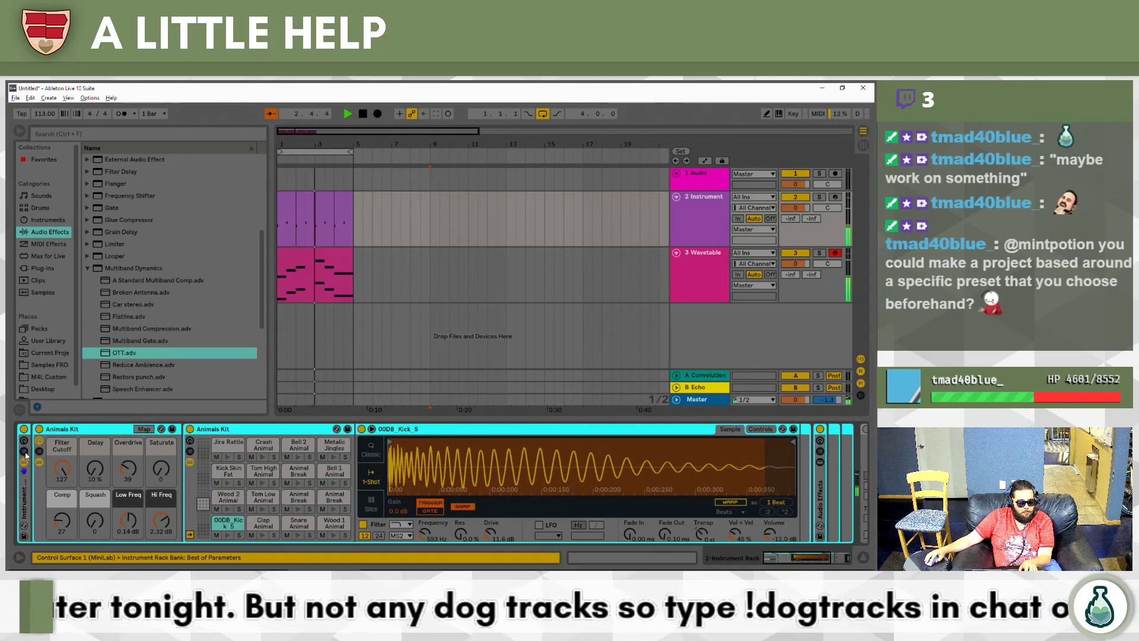
click(53, 461)
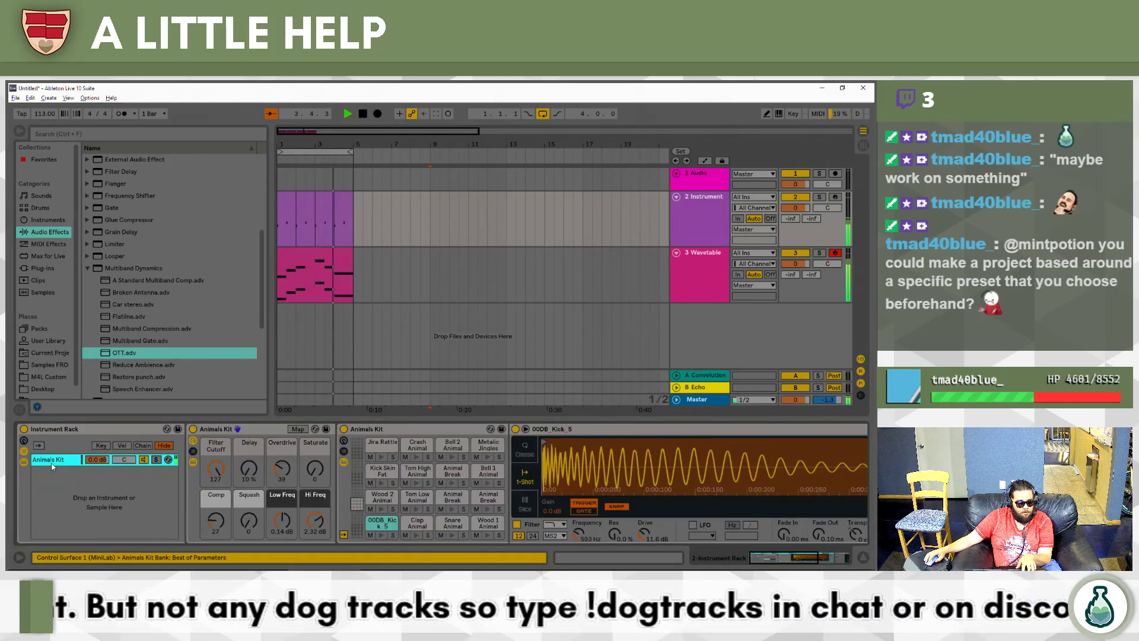
key(ctrl+d)
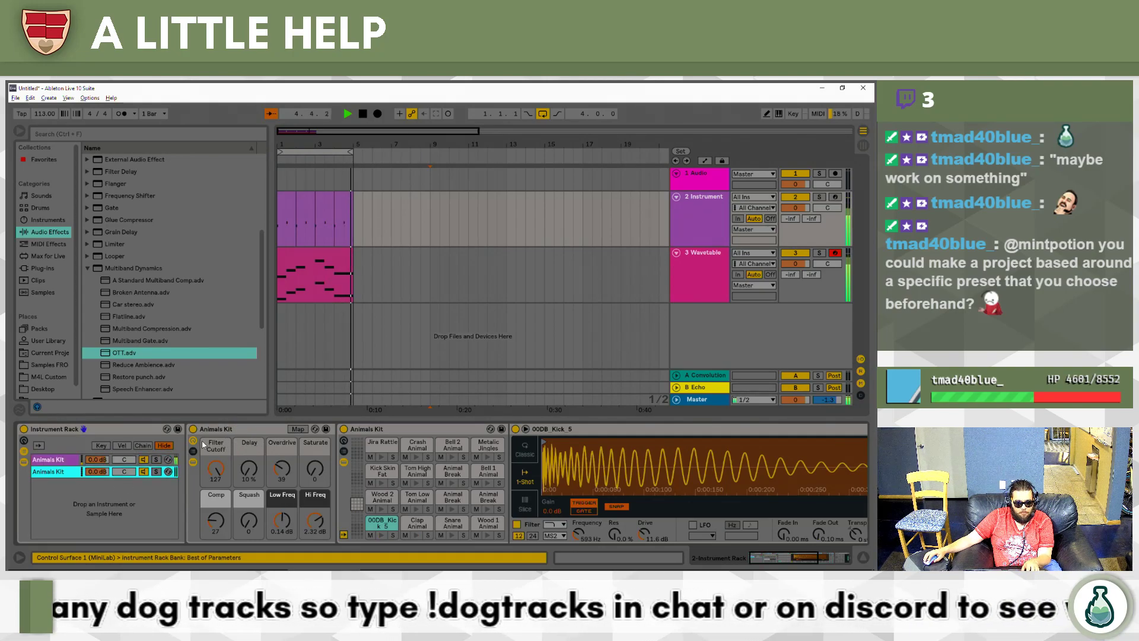
Swap the kit in the duplicated rack chain for Diatribal Kit from the Drive and Glow pack.
click(225, 431)
click(187, 428)
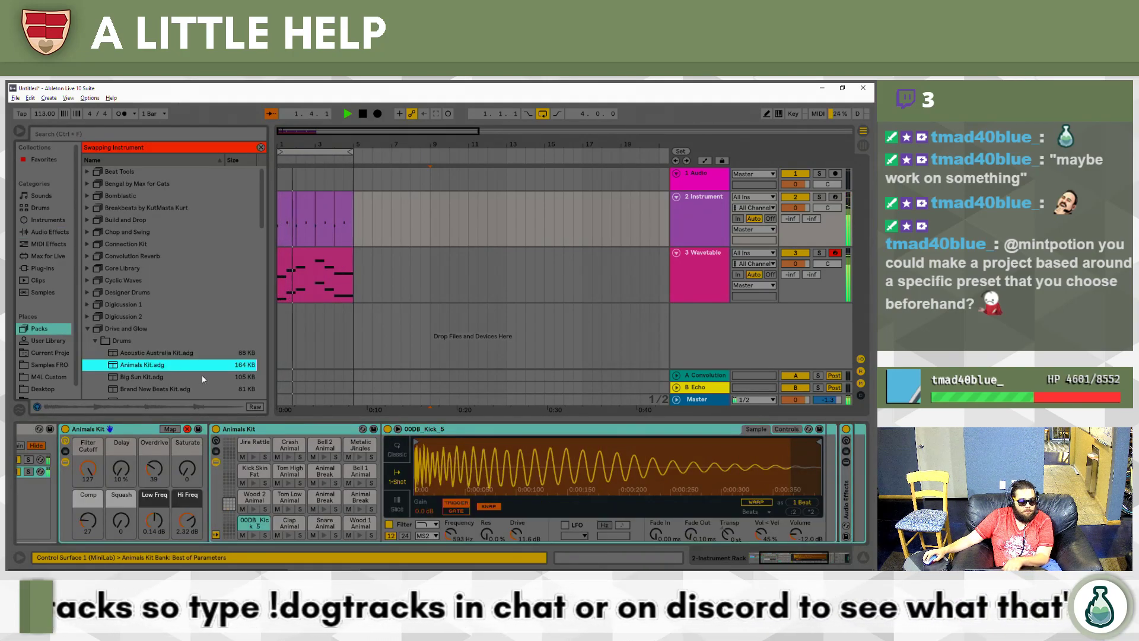
key(Down)
key(Down)
key(Down)
key(Down)
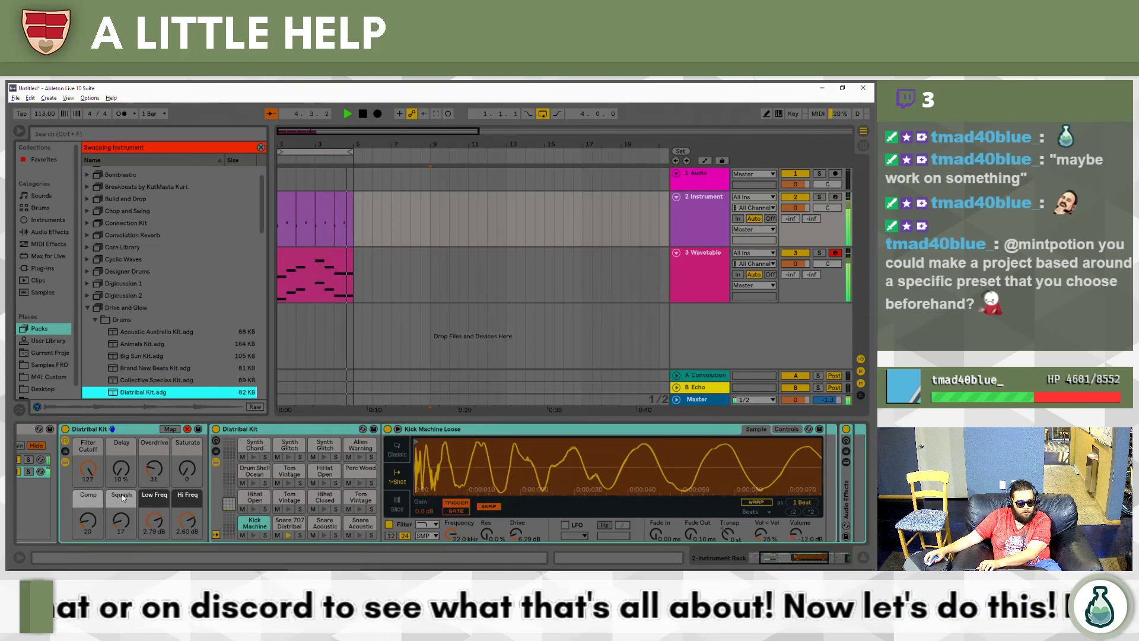
drag(806, 558, 771, 558)
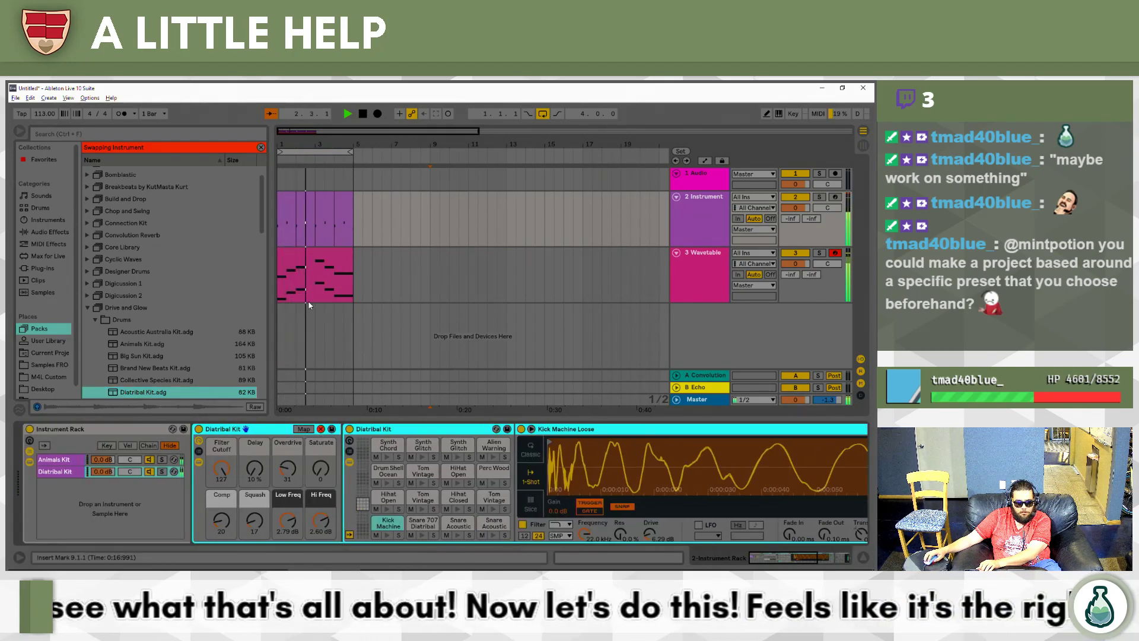
Delete the empty Audio track and collapse the Drive and Glow pack in the browser.
click(697, 289)
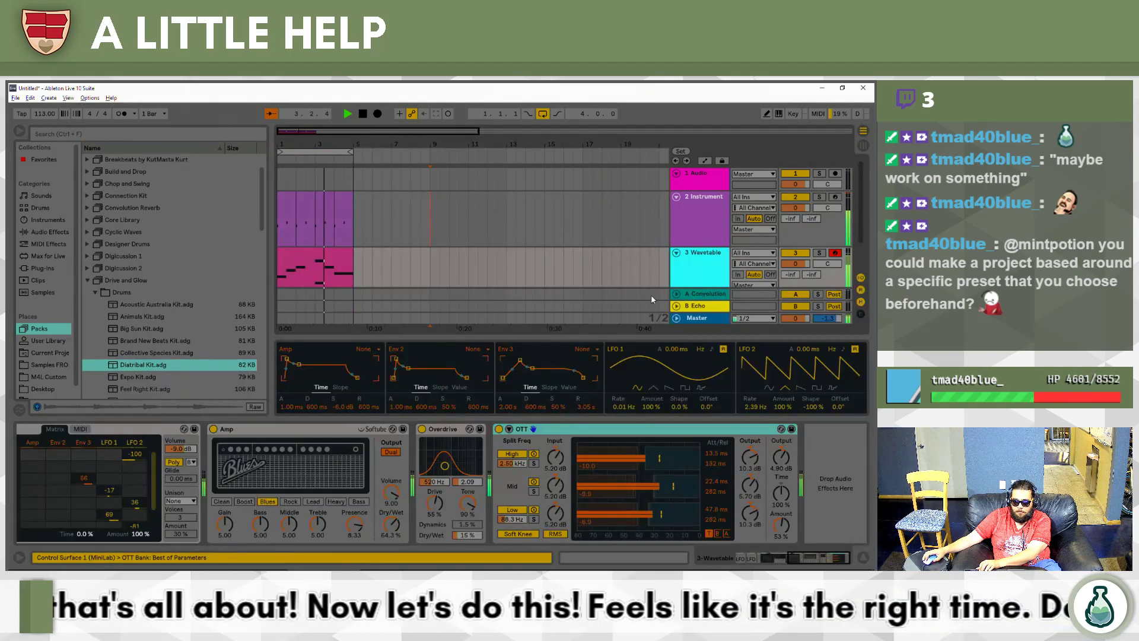
click(711, 179)
key(Delete)
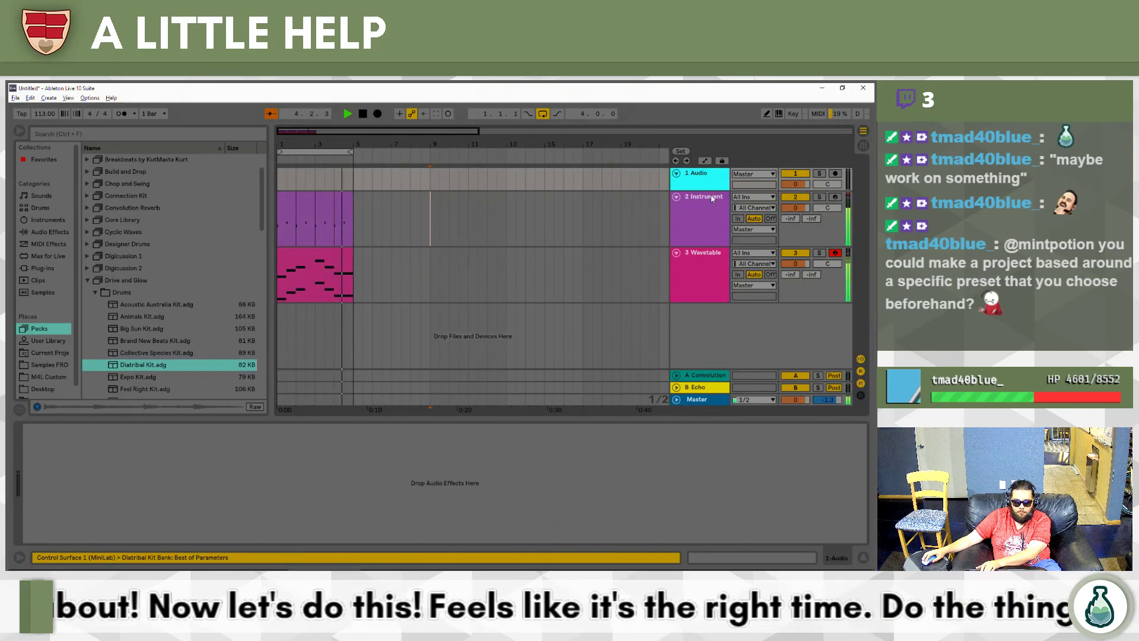
double_click(125, 280)
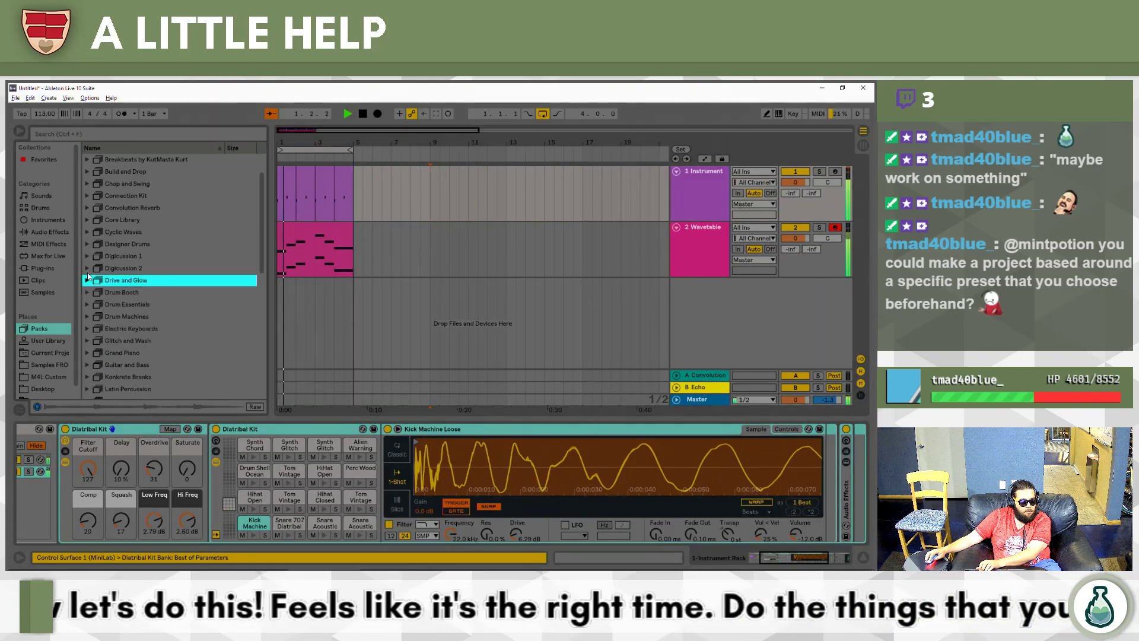
scroll(133, 244, up, 1)
Insert a MIDI track below the Wavetable track, load the Analog instrument on it and arm it for recording.
click(698, 239)
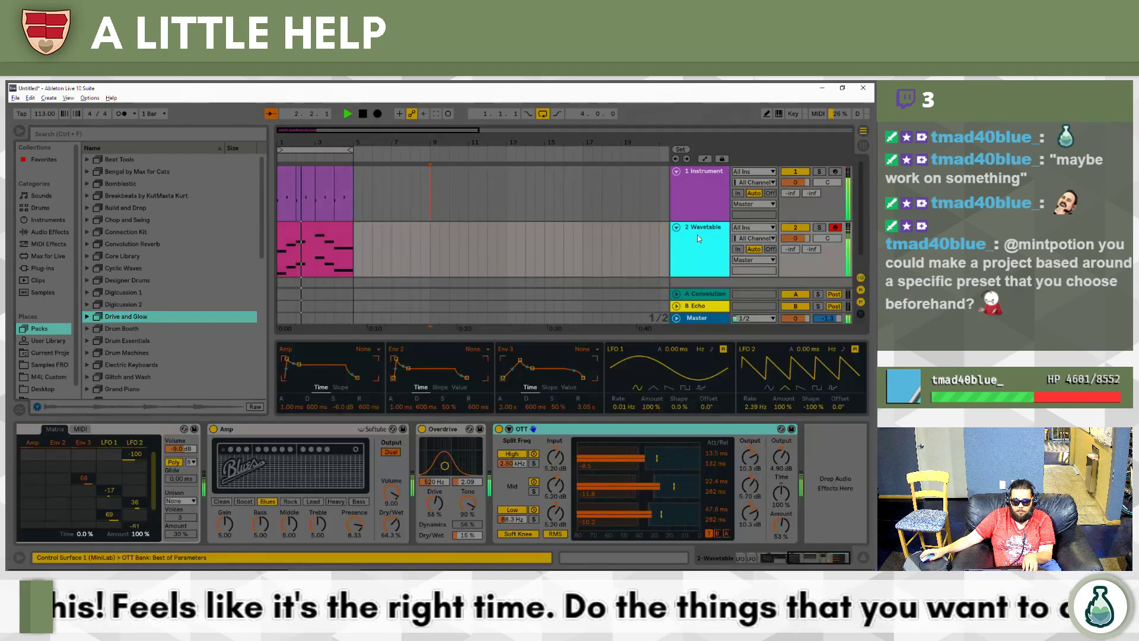
key(ctrl+shift+t)
scroll(127, 308, down, 3)
scroll(127, 309, up, 2)
click(44, 219)
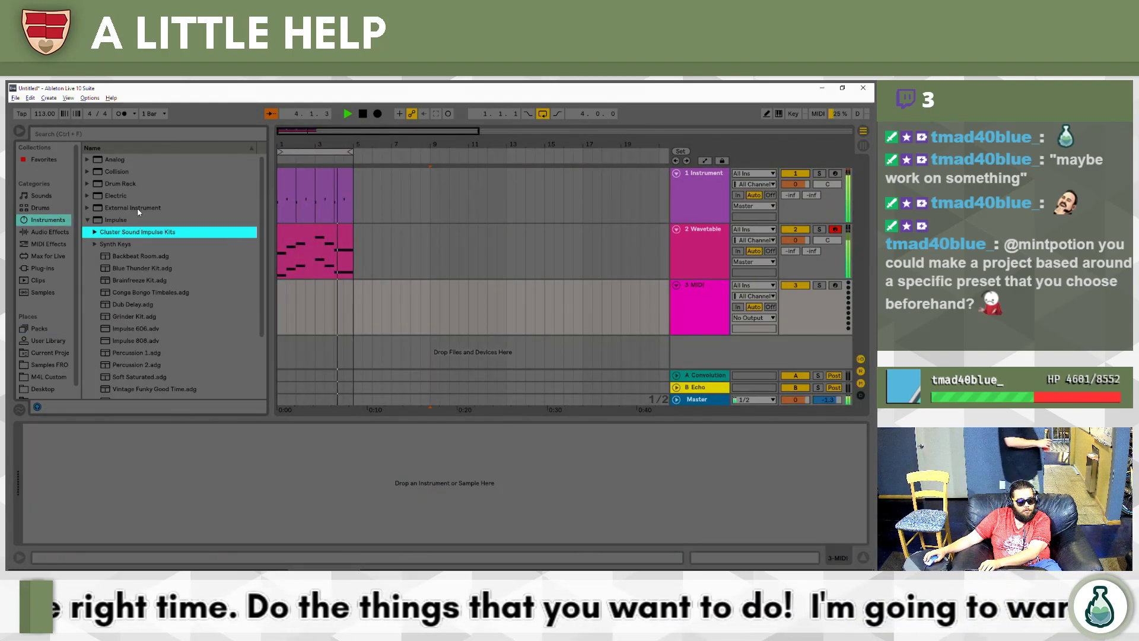
click(112, 159)
drag(111, 160, 393, 320)
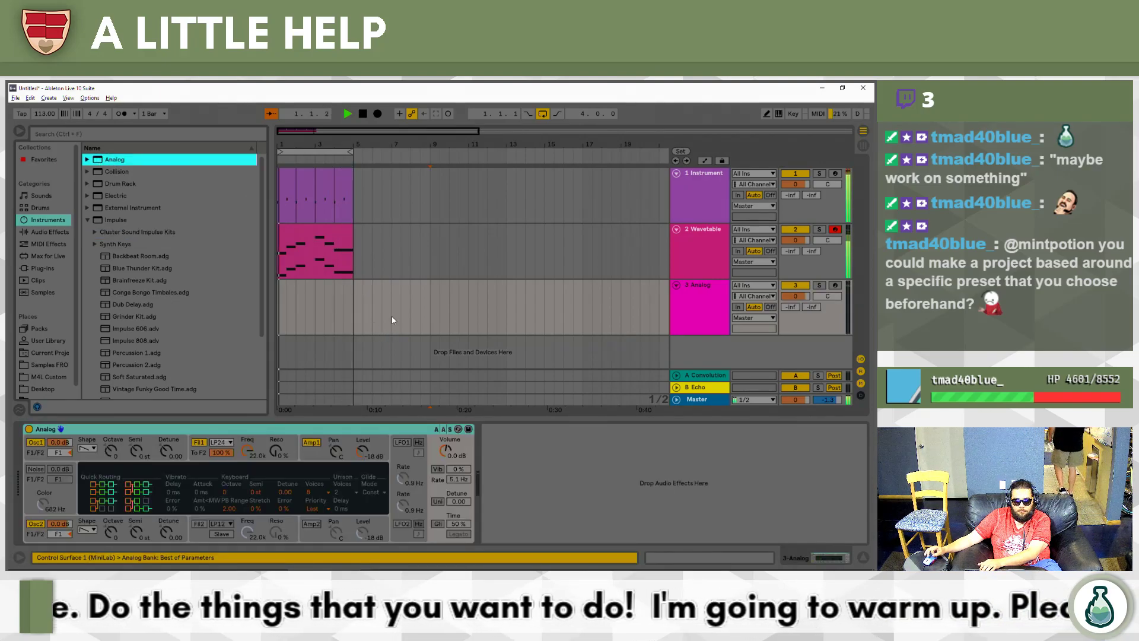
click(834, 285)
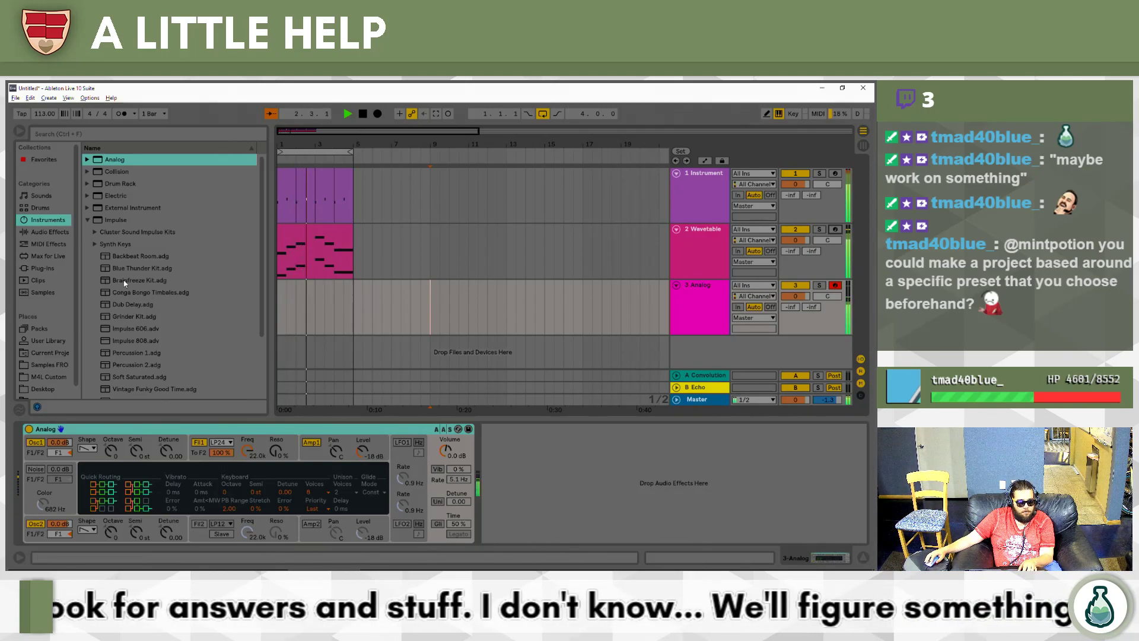
Add a Saturator after Analog and set its Drive to 13.1 dB.
click(55, 231)
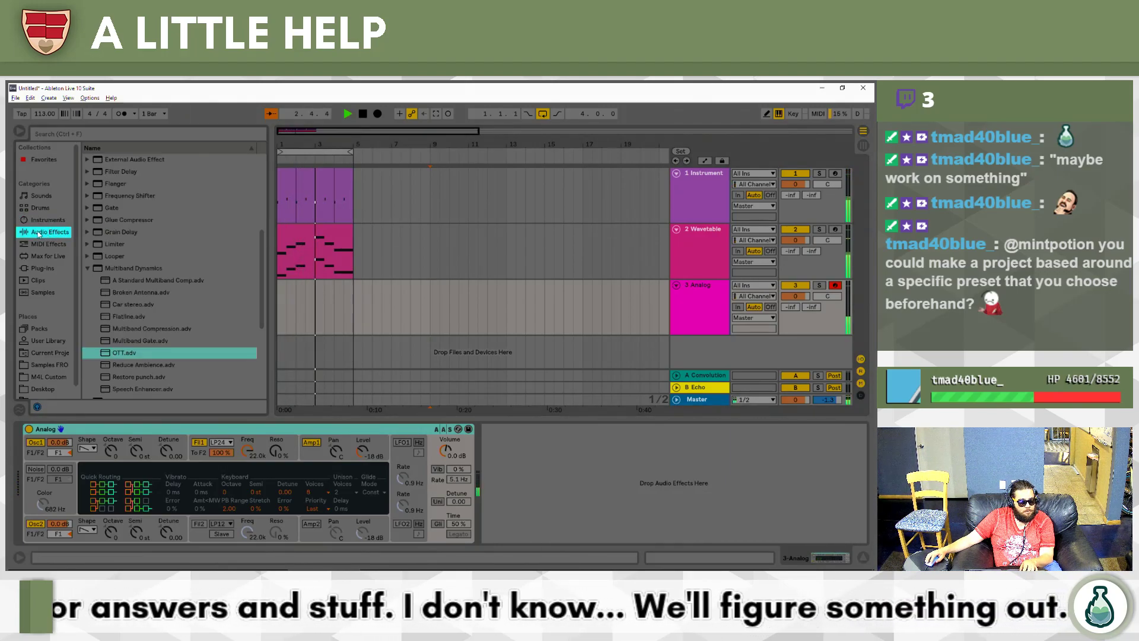
click(98, 270)
key(Left)
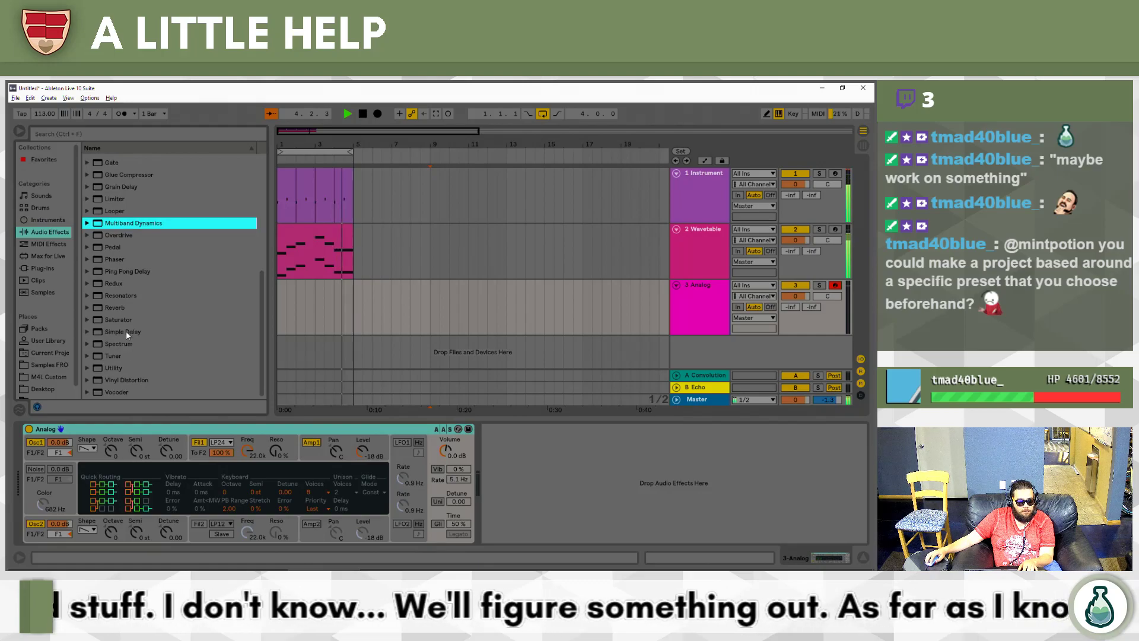
click(143, 321)
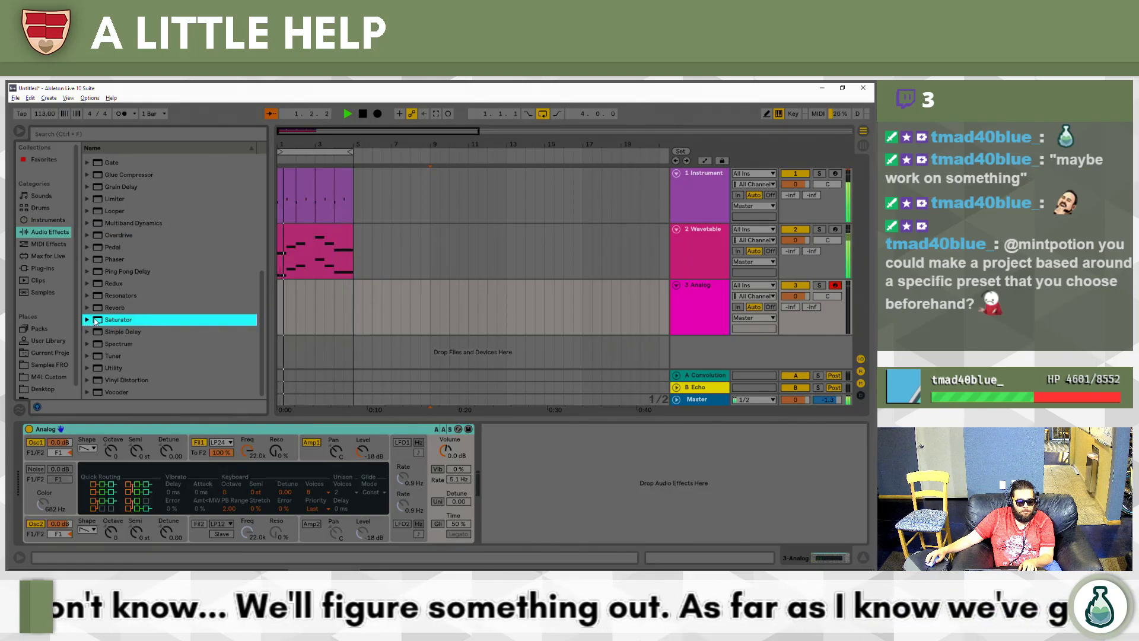
key(Return)
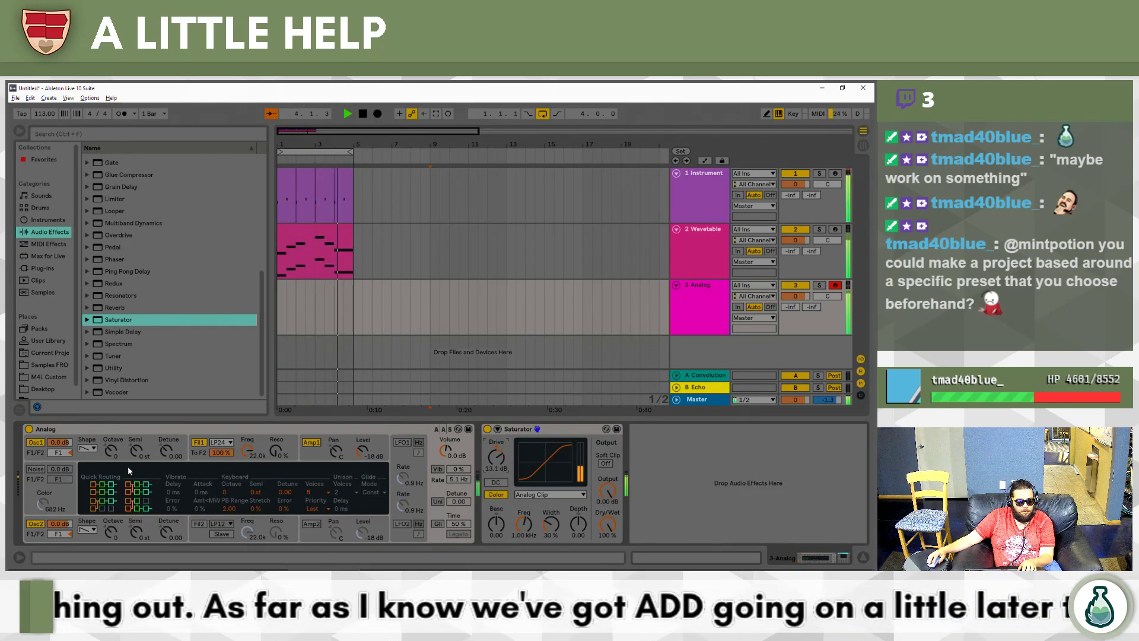
Set Analog's second oscillator to Octave -1 and Detune 2.02, and lower its level.
key(z)
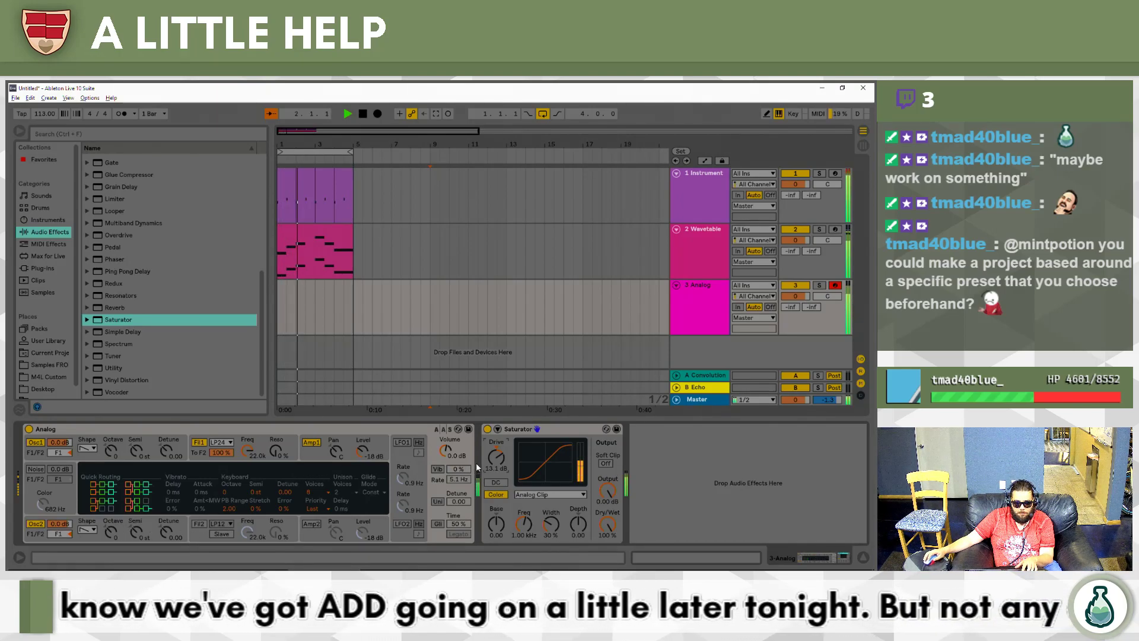
click(379, 438)
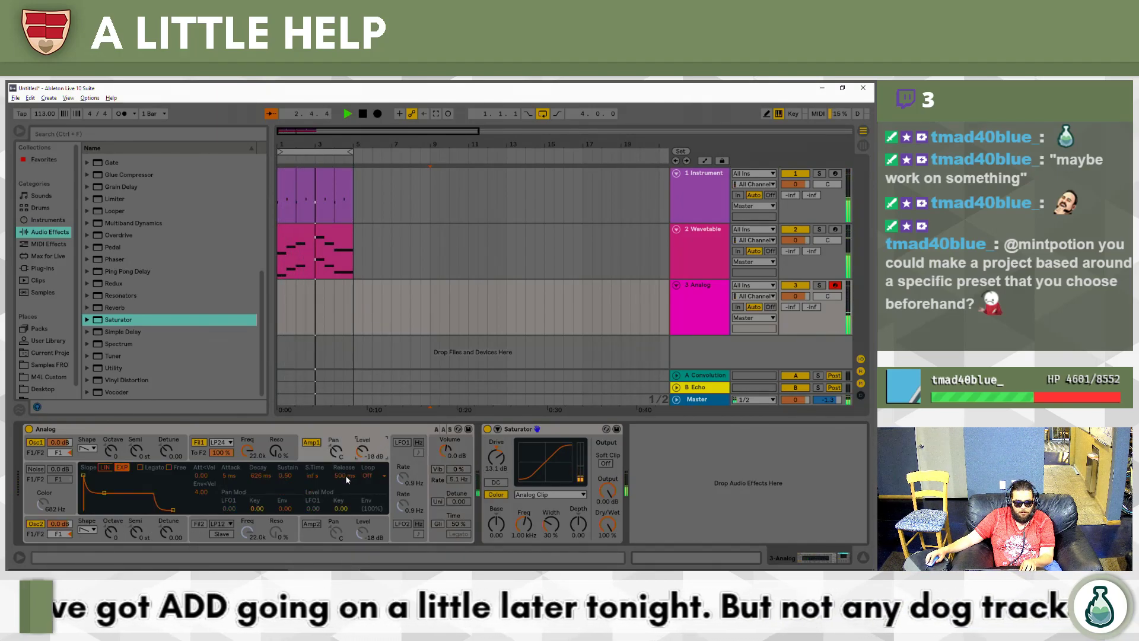
key(x)
click(113, 534)
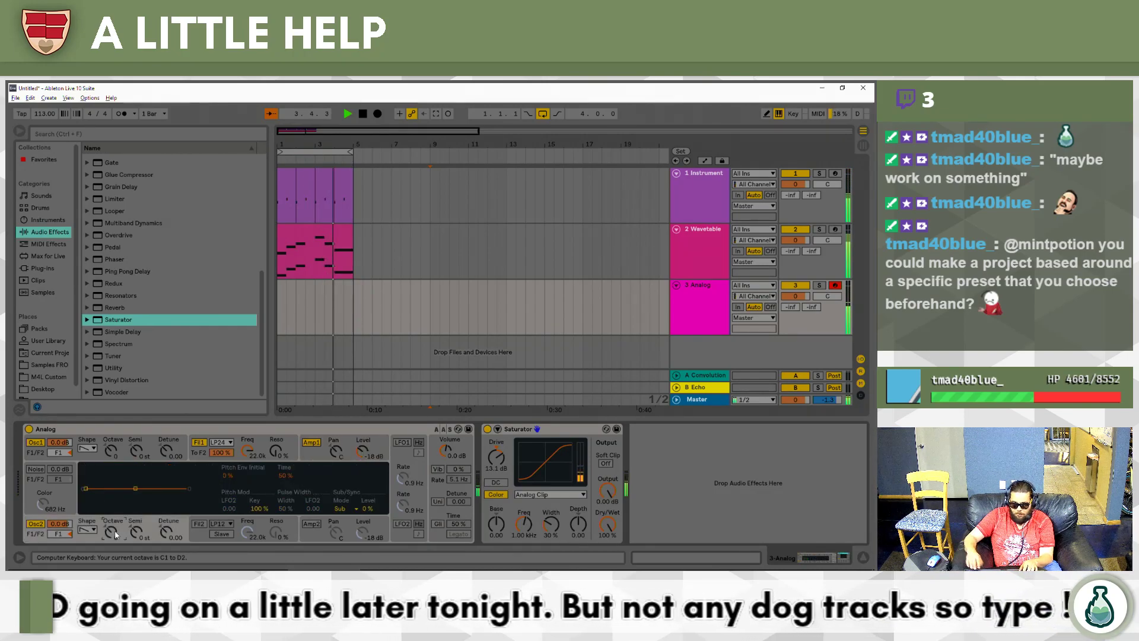
click(168, 532)
drag(169, 532, 169, 511)
drag(60, 523, 59, 541)
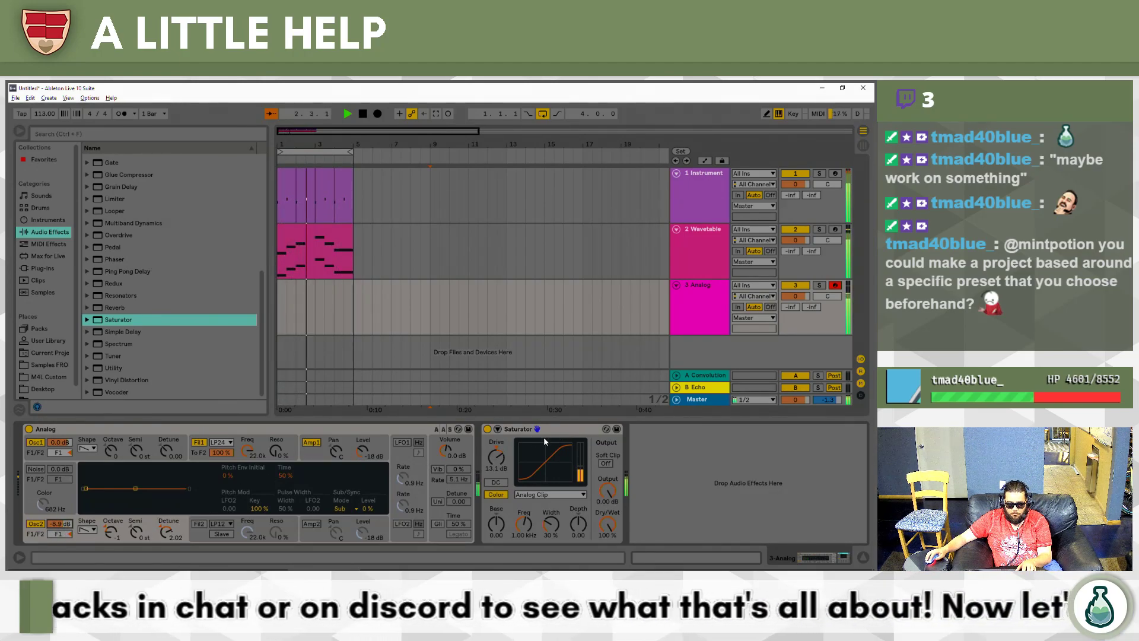
Raise the Saturator's drive on the Analog track to 24 dB.
drag(500, 458, 500, 431)
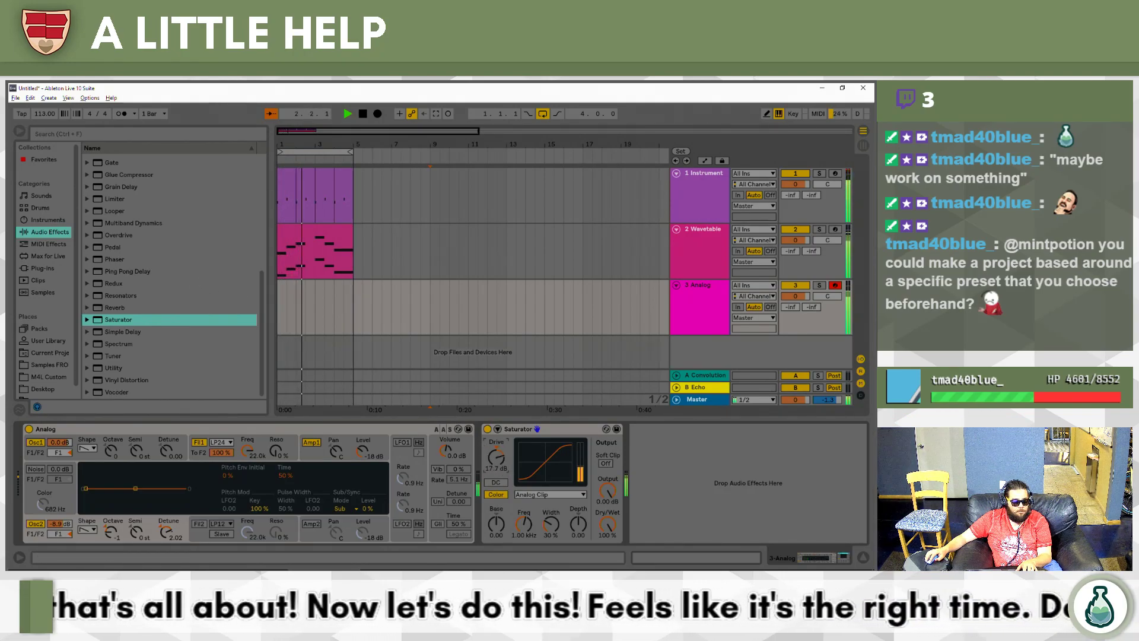
click(200, 261)
scroll(200, 264, up, 3)
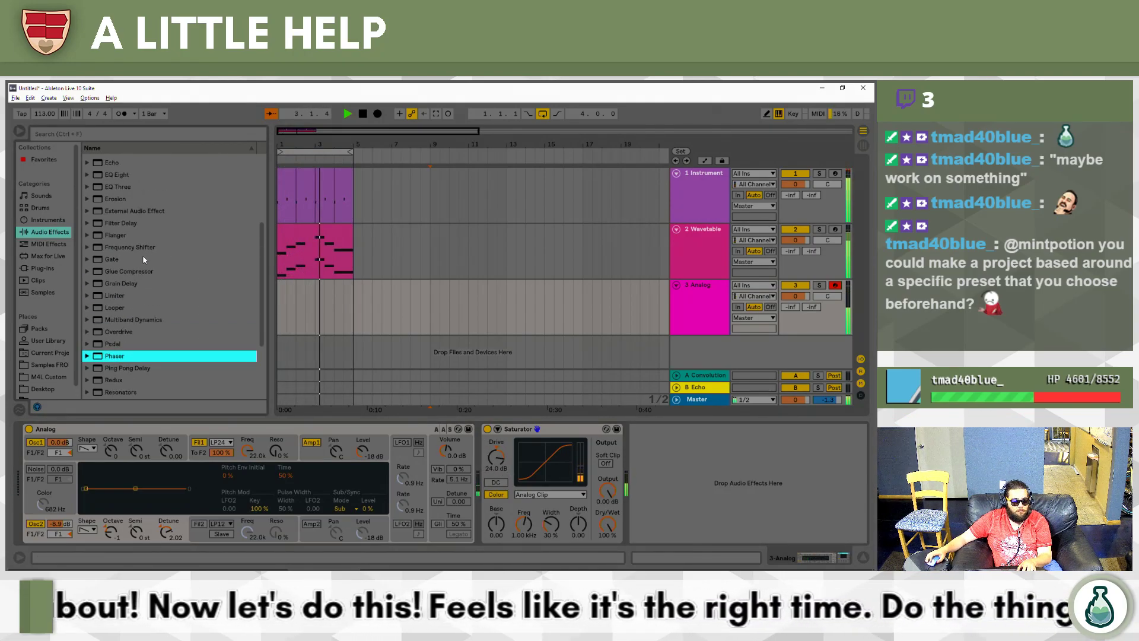
scroll(126, 259, up, 1)
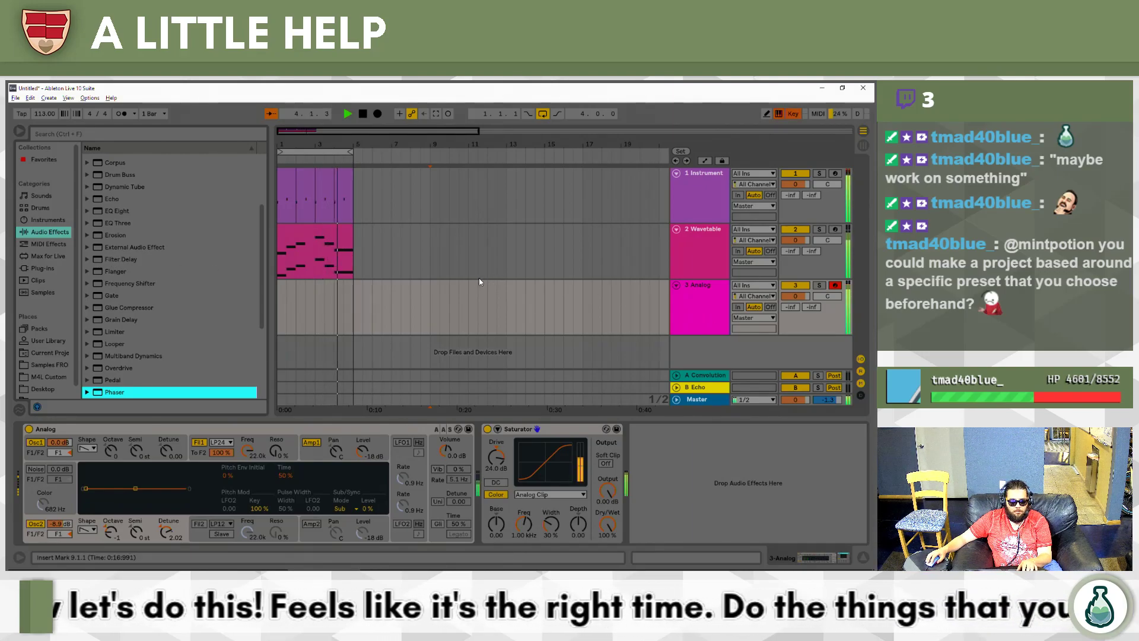
Record a four-bar bass part with held C1 and C#1 notes on the Analog track from the start of the arrangement.
key(space)
click(285, 298)
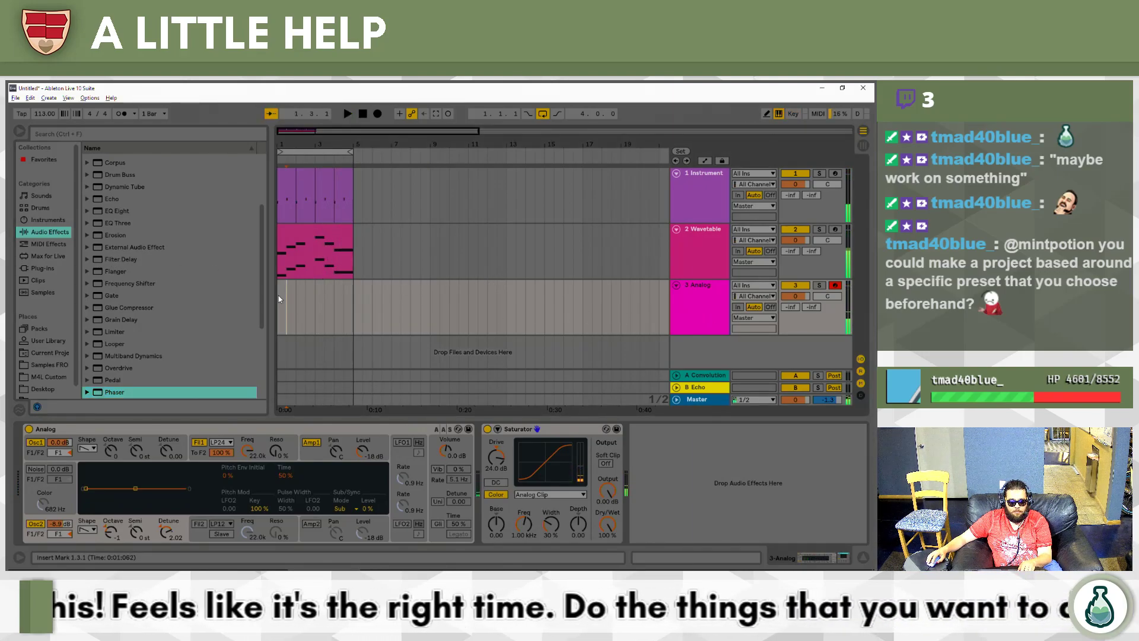
key(F9)
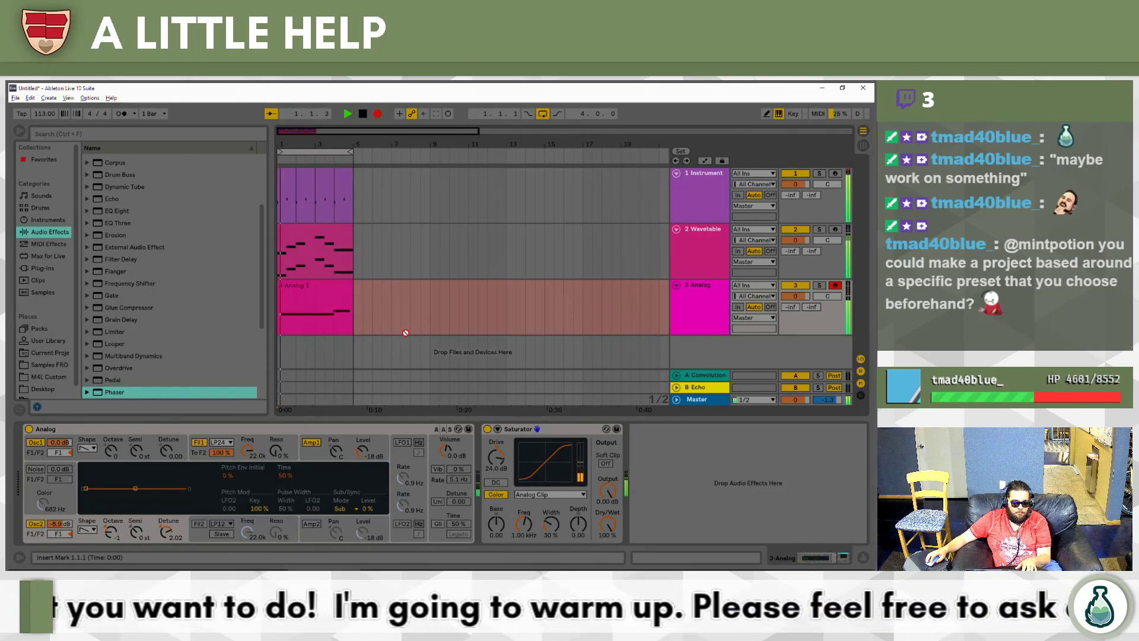
key(space)
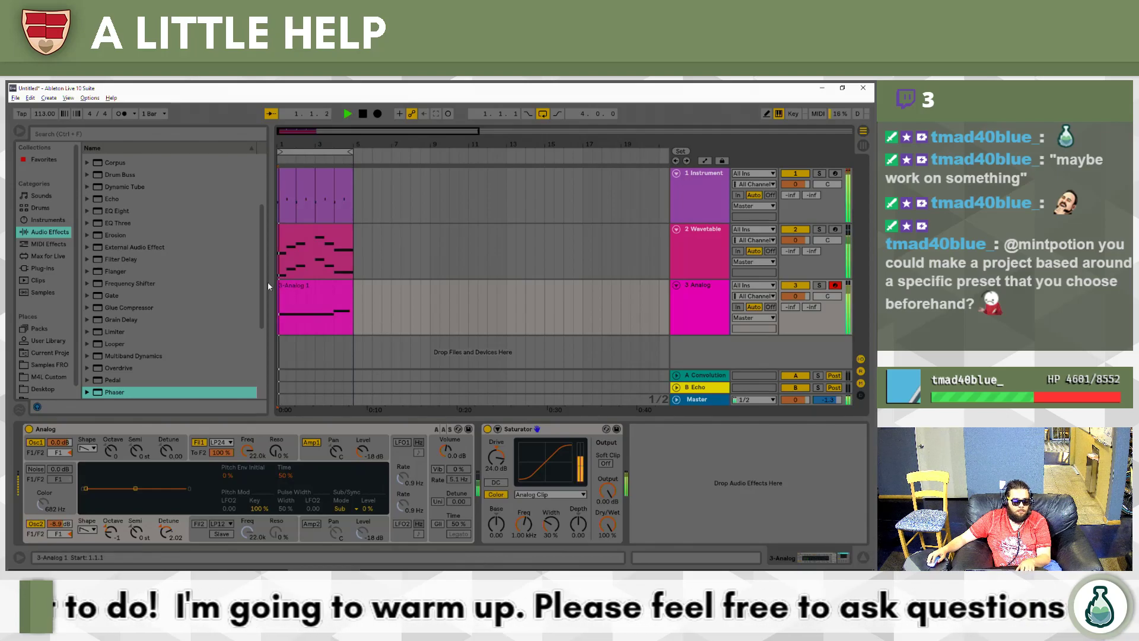
Move the long C1 note in the recorded Analog clip so it starts at 1.1.1.
double_click(314, 305)
key(ctrl+a)
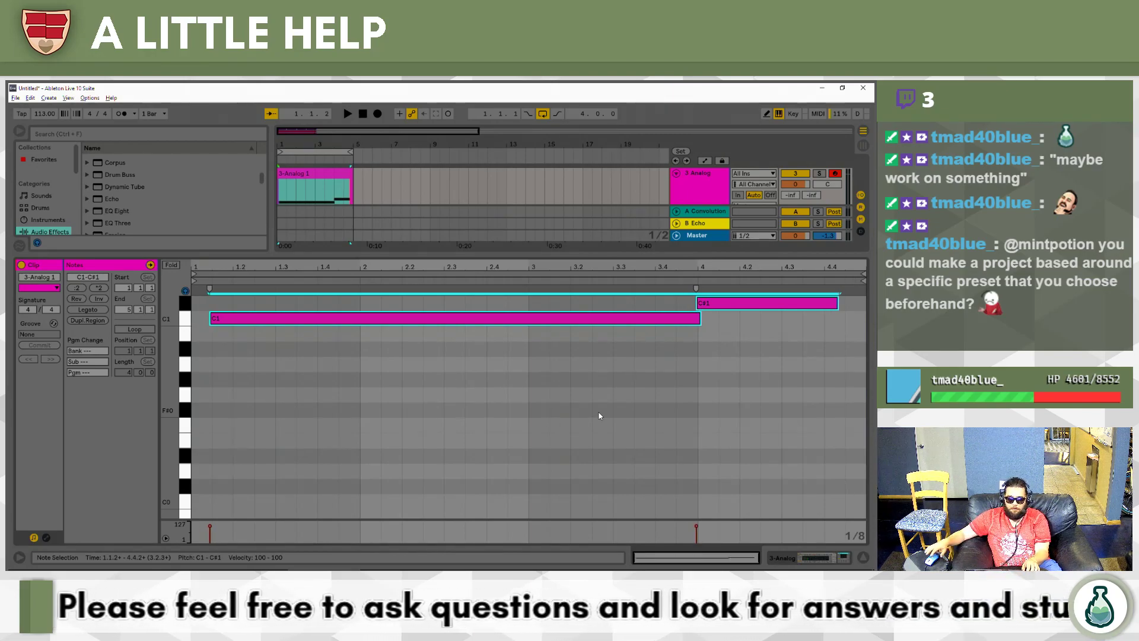
drag(562, 366, 472, 321)
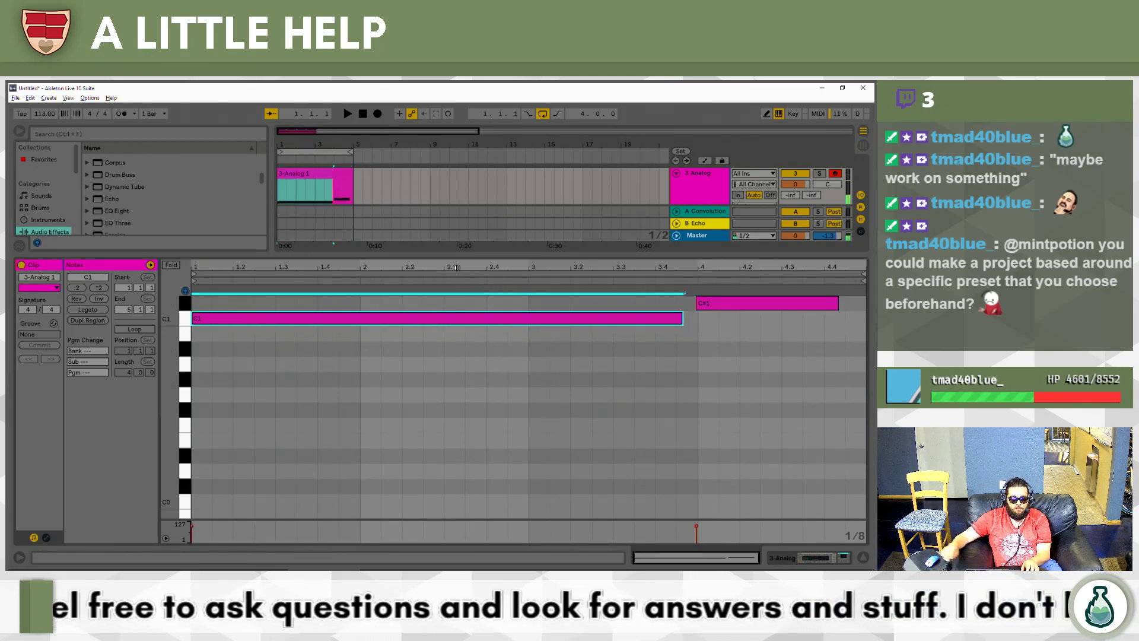
key(shift+Tab)
Add a Compressor after the Saturator on the Analog track and sidechain it from 1-Instrument Rack.
click(153, 219)
scroll(154, 216, up, 2)
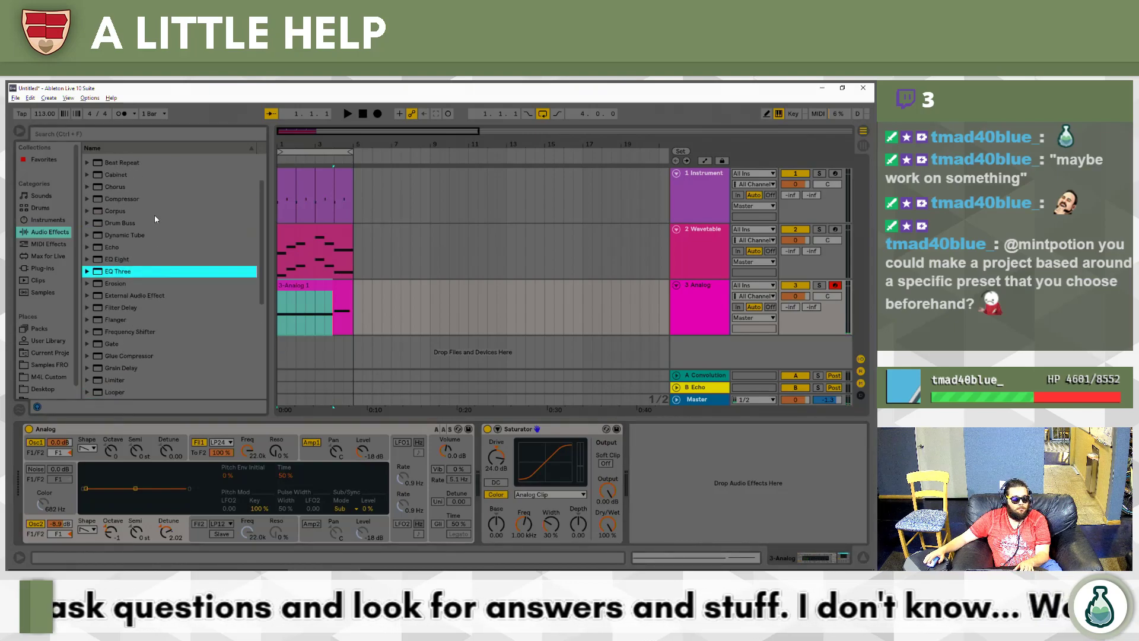
click(124, 200)
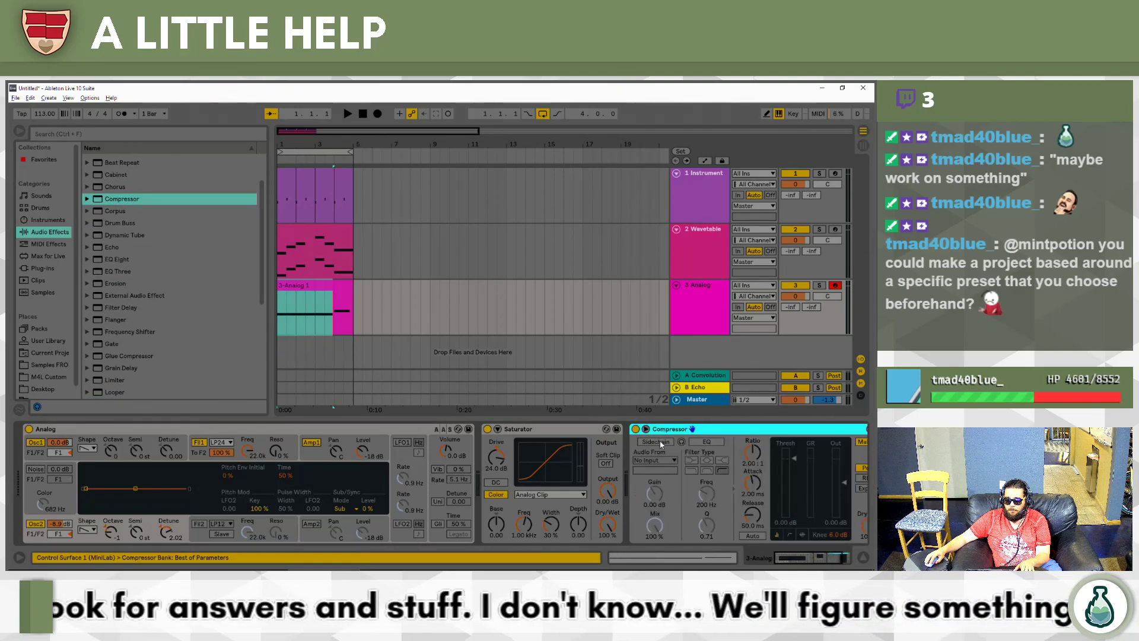
click(657, 442)
click(661, 460)
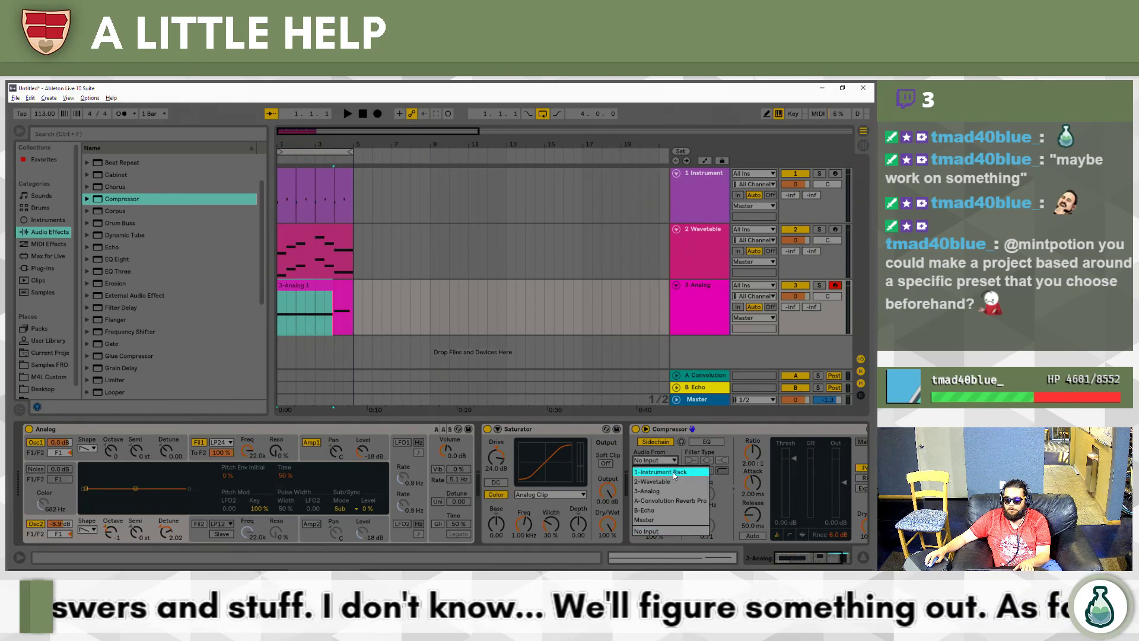
click(674, 473)
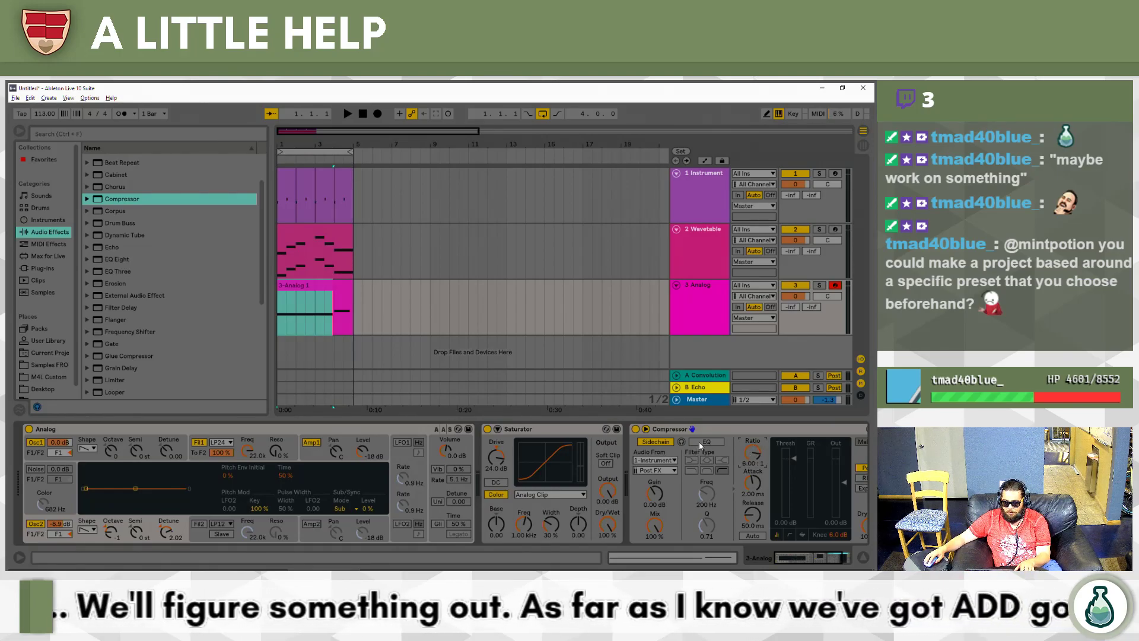
Set the Compressor's ratio to 6:1 and threshold to -31 dB with automatic release, checking it during playback.
click(752, 536)
key(space)
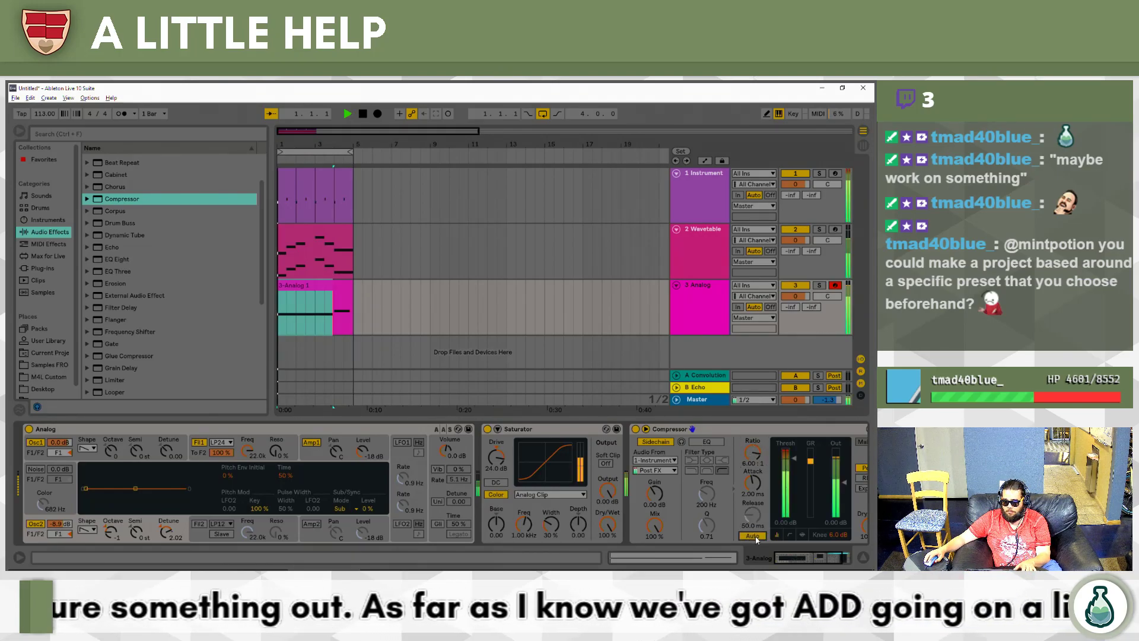
drag(793, 493, 793, 497)
key(space)
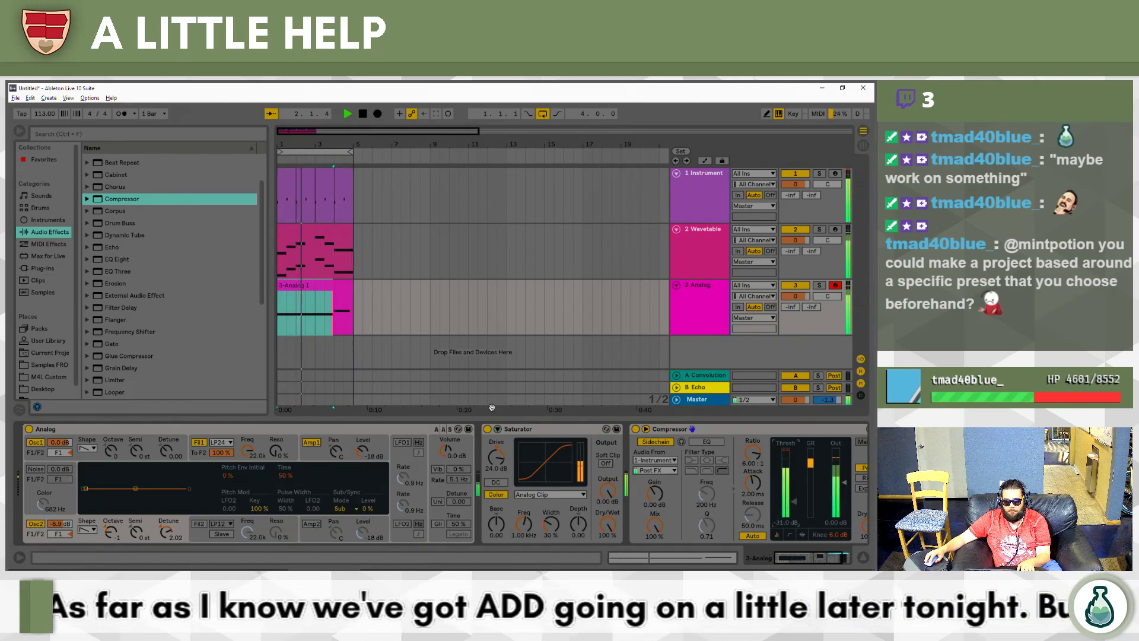
Trim the start of the long C1 note to fit a short A#0 note before it, and transpose the Analog clip up one octave.
double_click(343, 293)
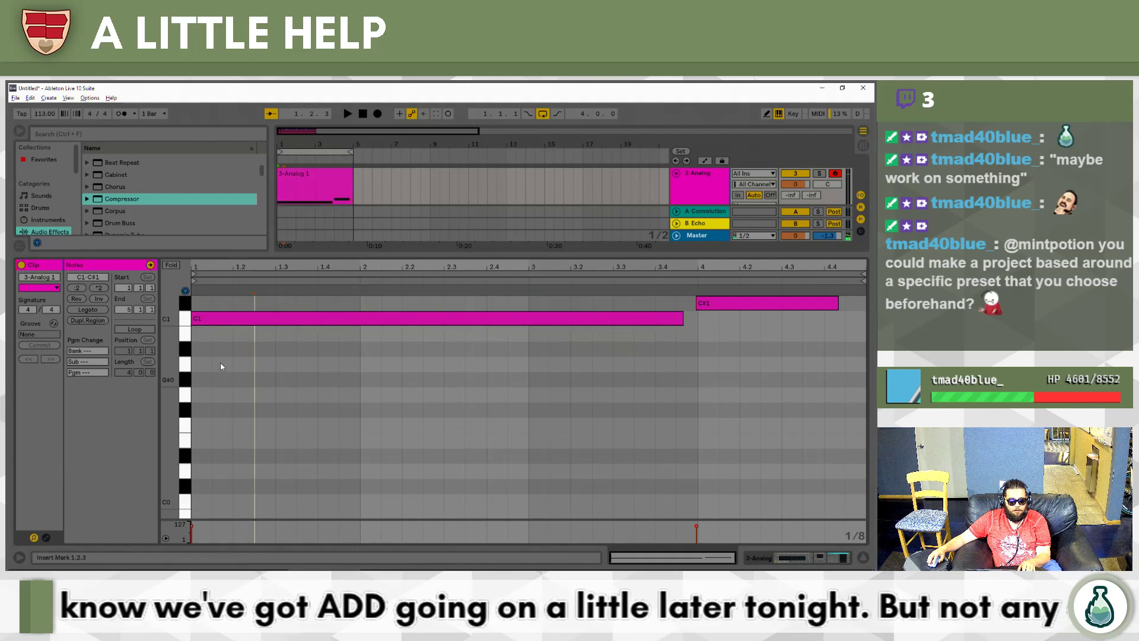
drag(192, 315, 212, 316)
key(ctrl+a)
key(shift+Up)
key(space)
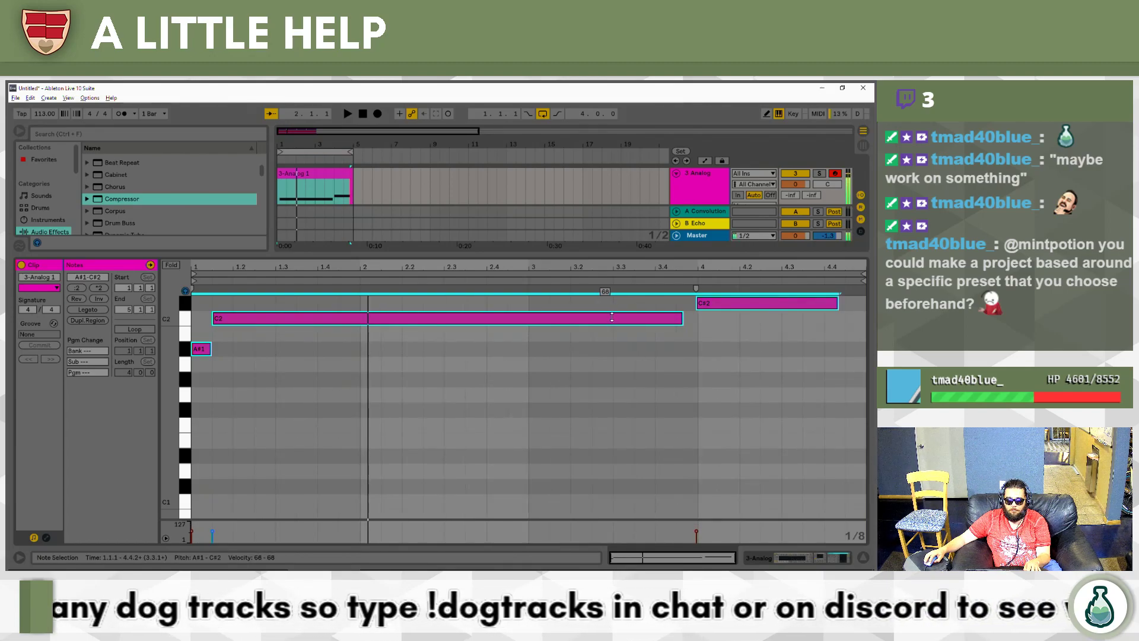
Duplicate all the clip's notes one octave lower, at A#0, C1 and C#1.
mouse_move(642, 318)
mouse_down()
mouse_move(646, 350)
mouse_move(646, 321)
mouse_move(660, 320)
mouse_move(652, 348)
mouse_move(649, 338)
mouse_up()
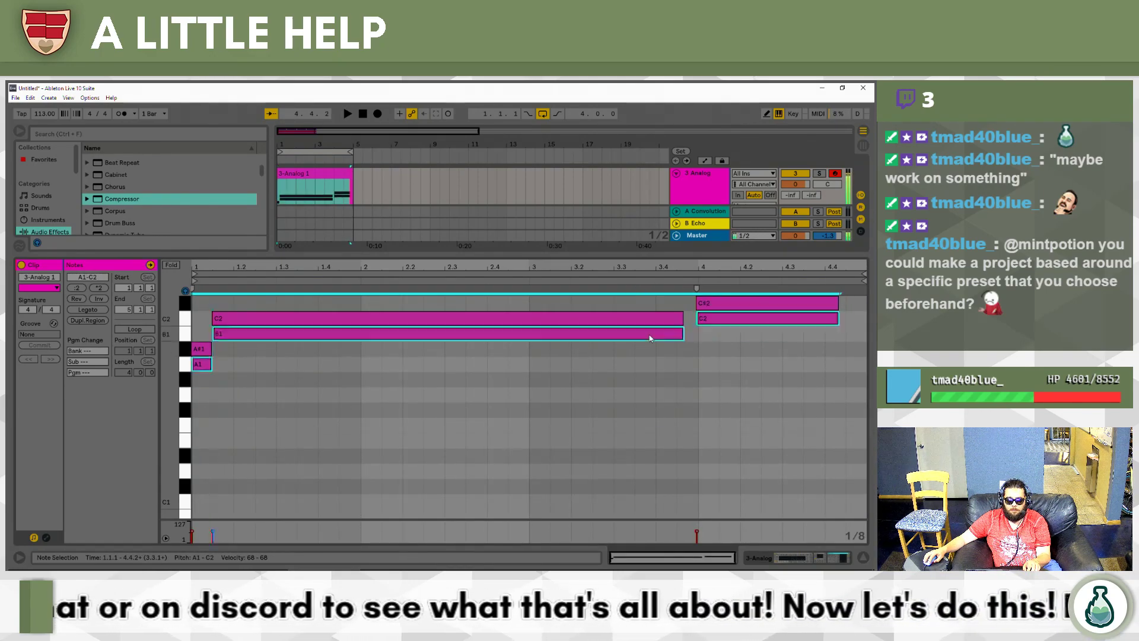
key(shift+Down)
key(Up)
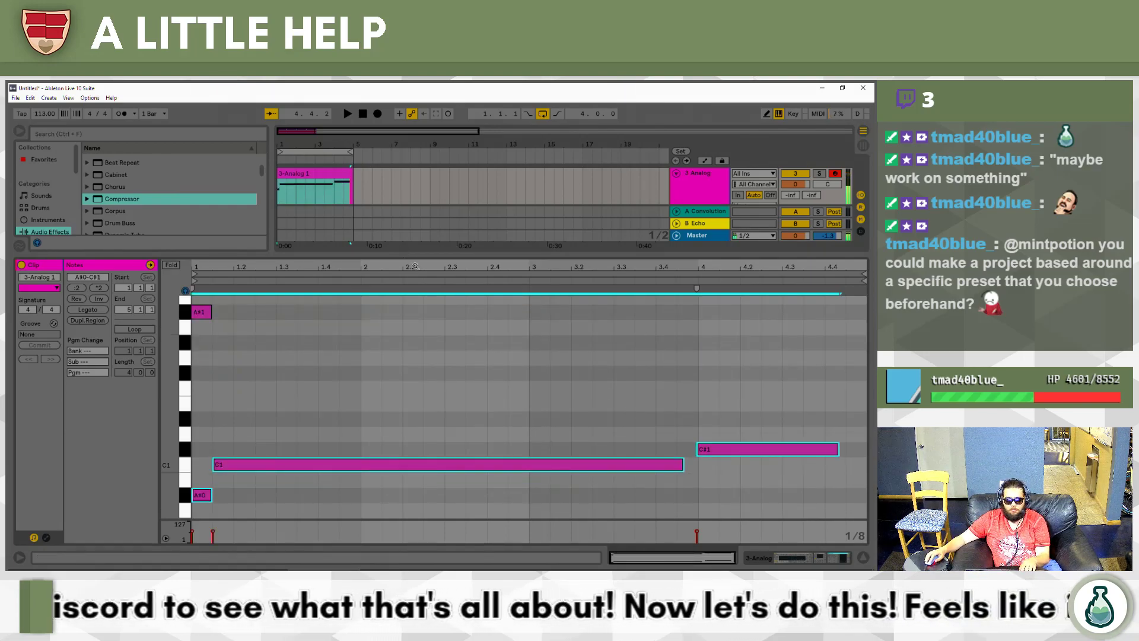
Lower the Analog track's volume to about -9.5 dB and play the loop.
drag(739, 255, 756, 433)
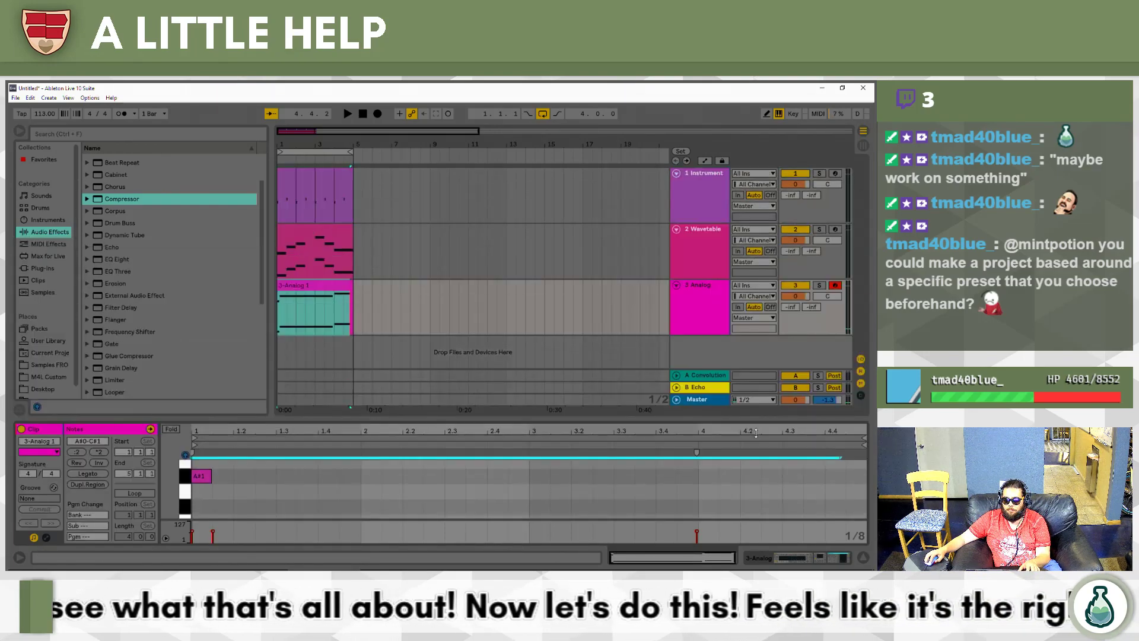
drag(788, 300, 788, 332)
key(space)
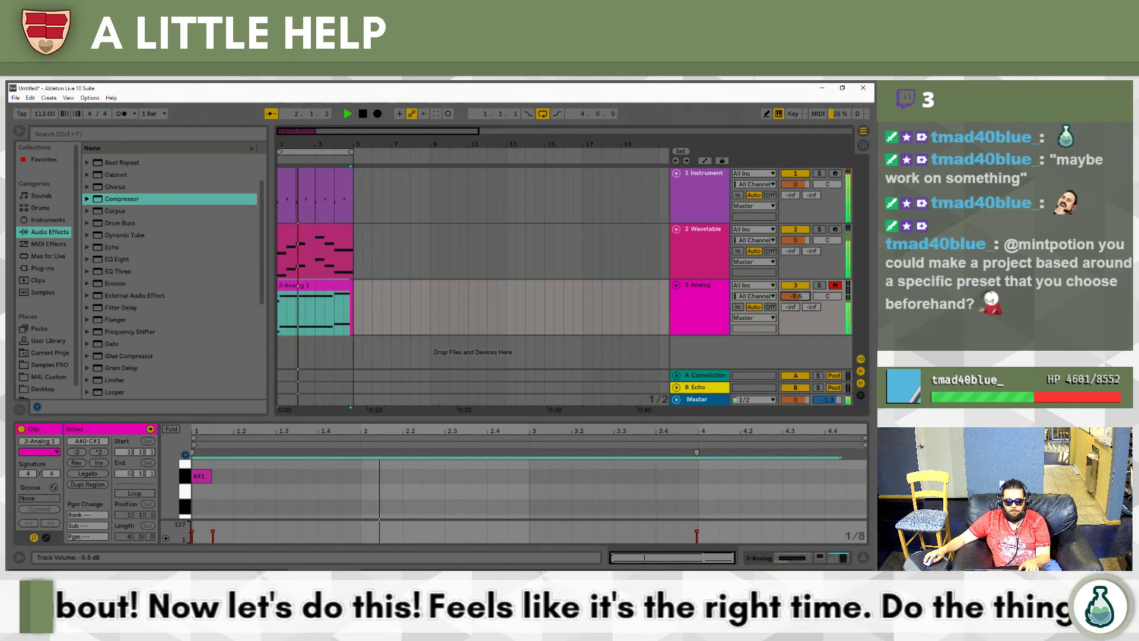
key(shift+Tab)
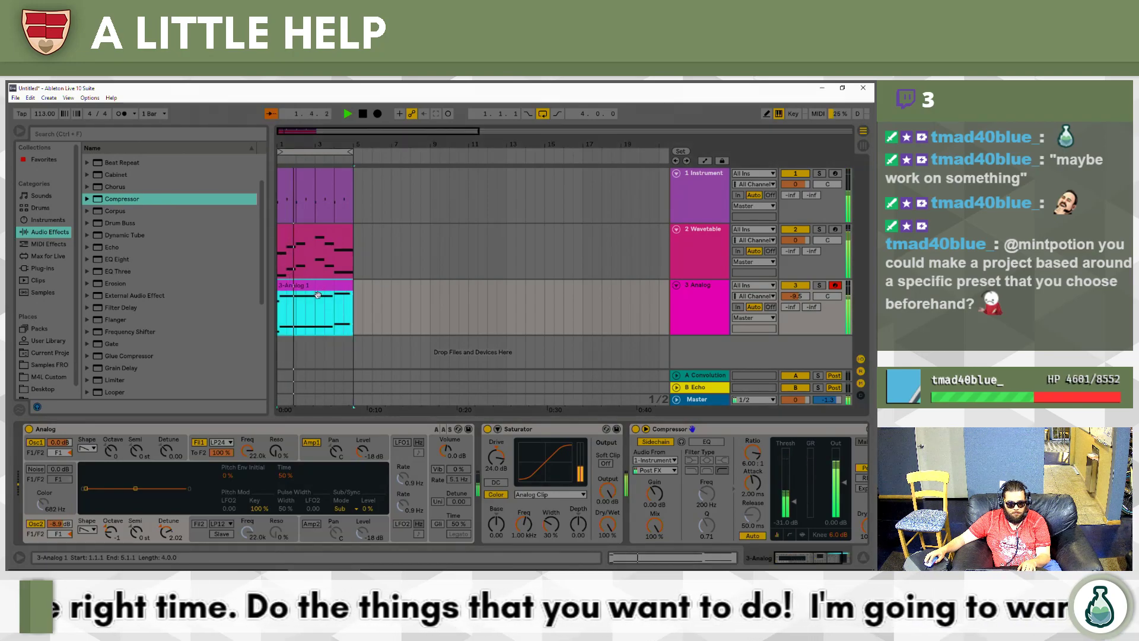
Duplicate the upper A#1, C2 and C#2 notes of the Analog clip one octave higher, at A#2, C3 and C#3.
key(shift+Tab)
click(616, 499)
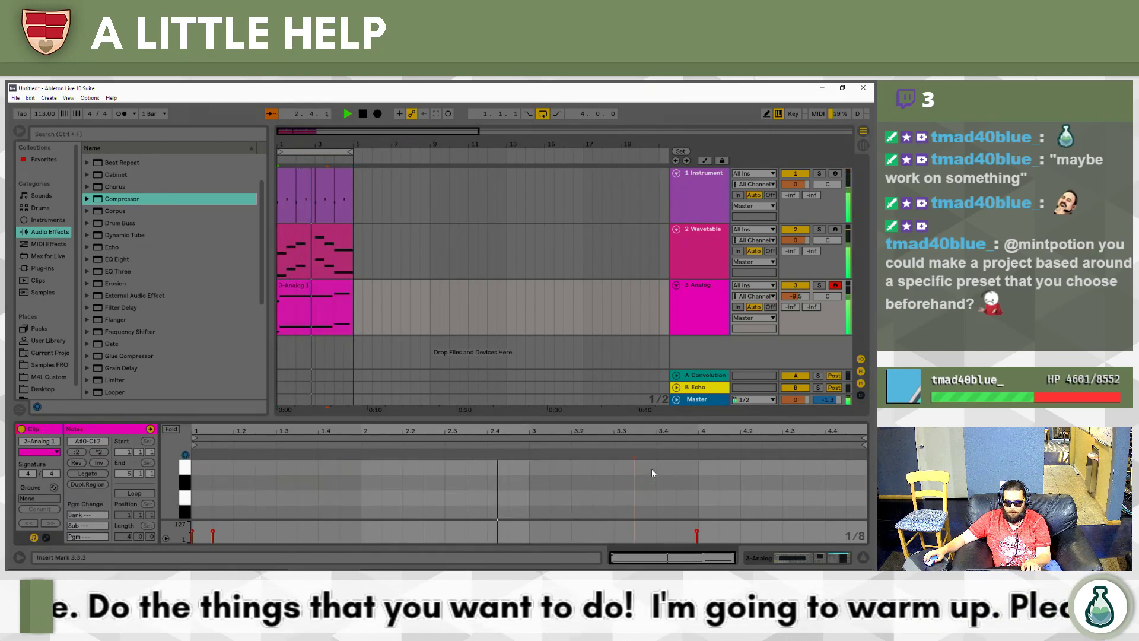
drag(650, 418, 651, 135)
drag(741, 209, 203, 315)
drag(313, 237, 313, 221)
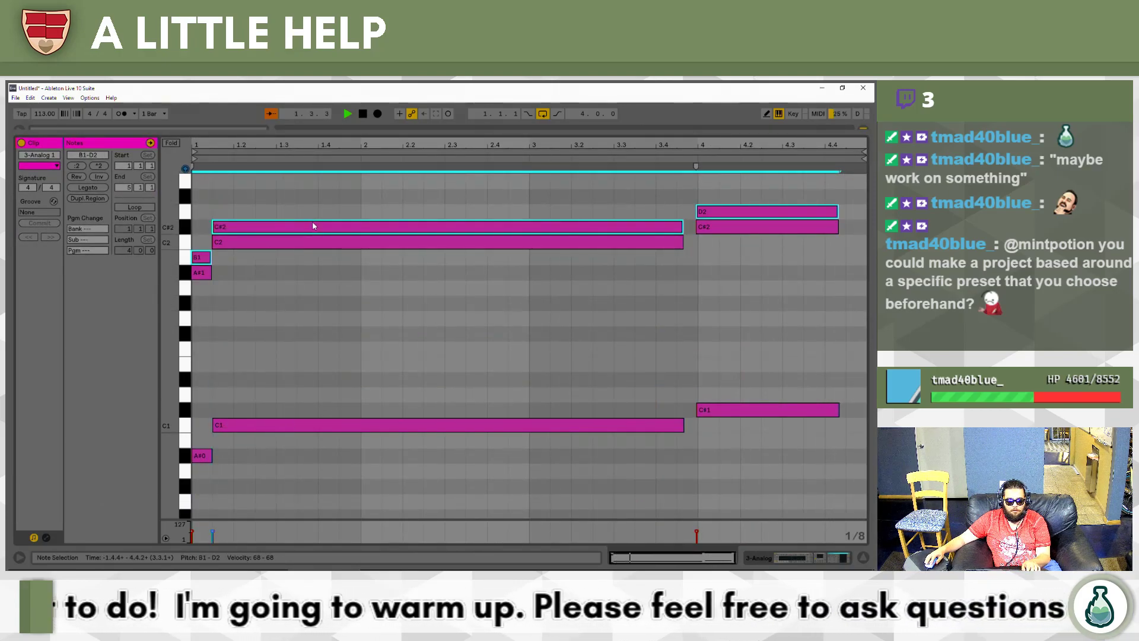
key(ctrl+z)
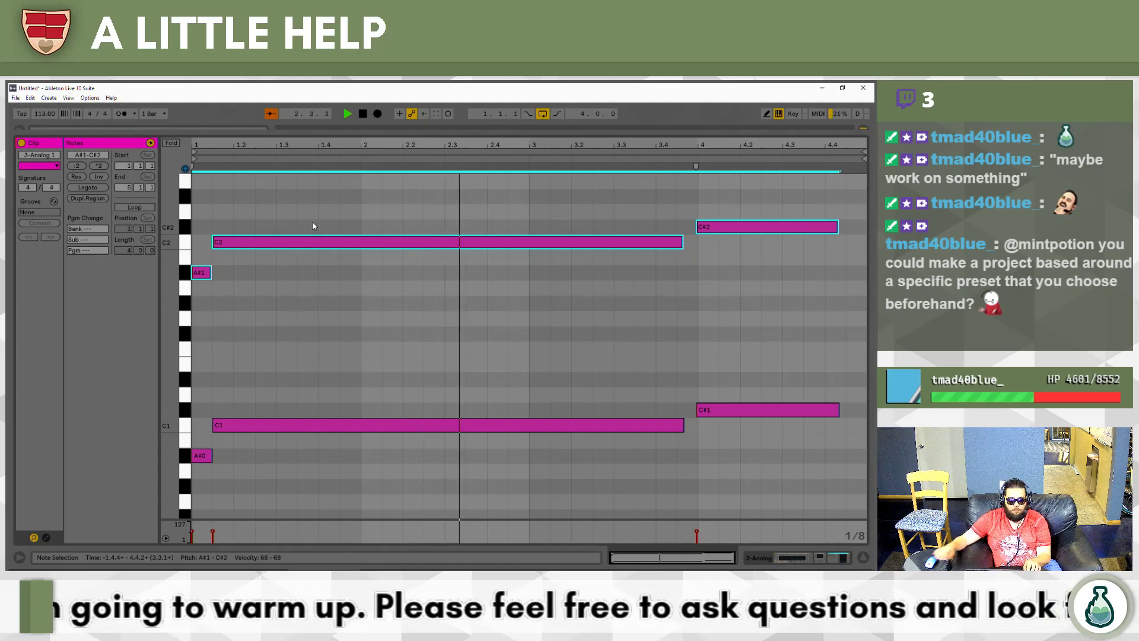
key(ctrl+y)
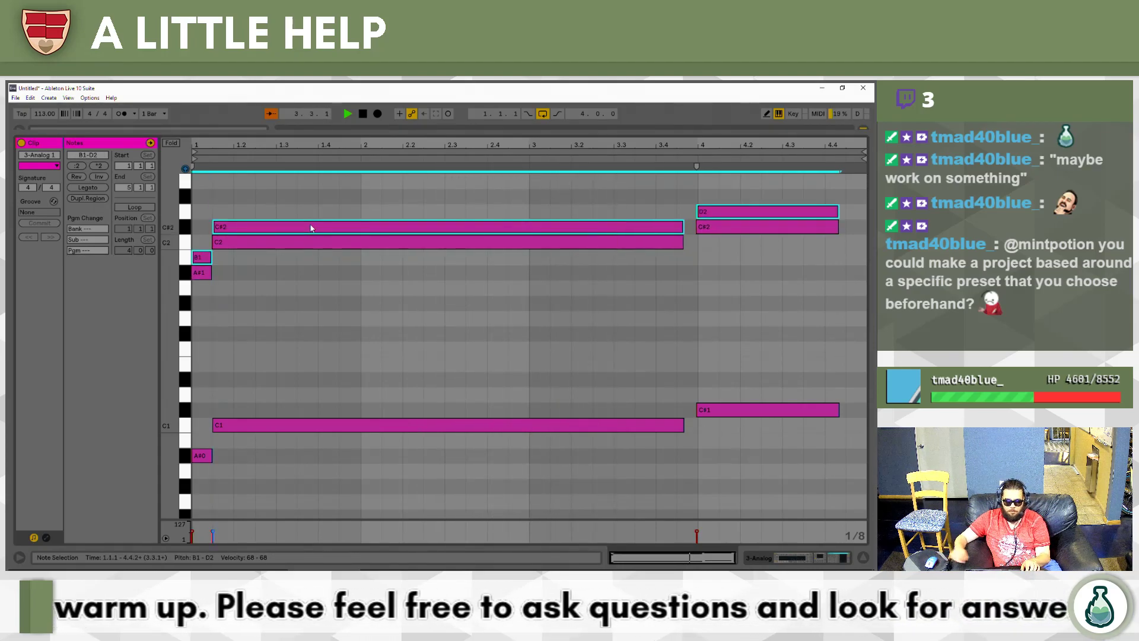
key(shift+Up)
key(Down)
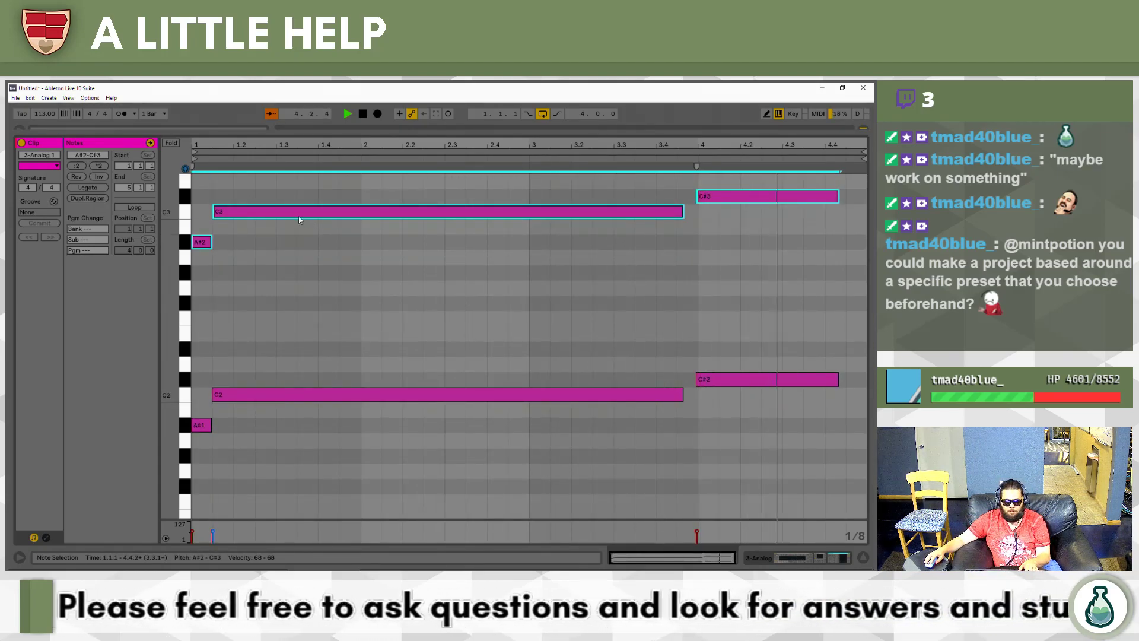
Raise the long C3 note in the Analog clip to G3.
drag(420, 265, 397, 209)
key(Up)
key(Up)
key(Up)
key(Up)
key(Up)
key(Up)
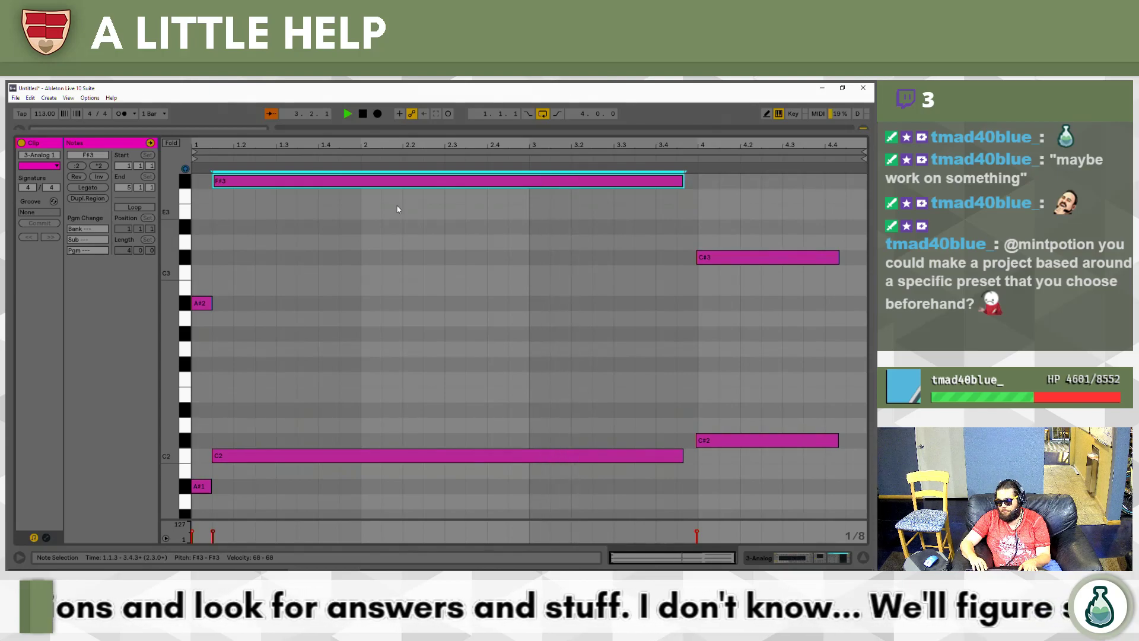
key(Up)
Raise the C#3 note at the end of the Analog clip to F3.
drag(757, 247, 759, 297)
key(Up)
key(Up)
key(Up)
key(Up)
key(Up)
key(Down)
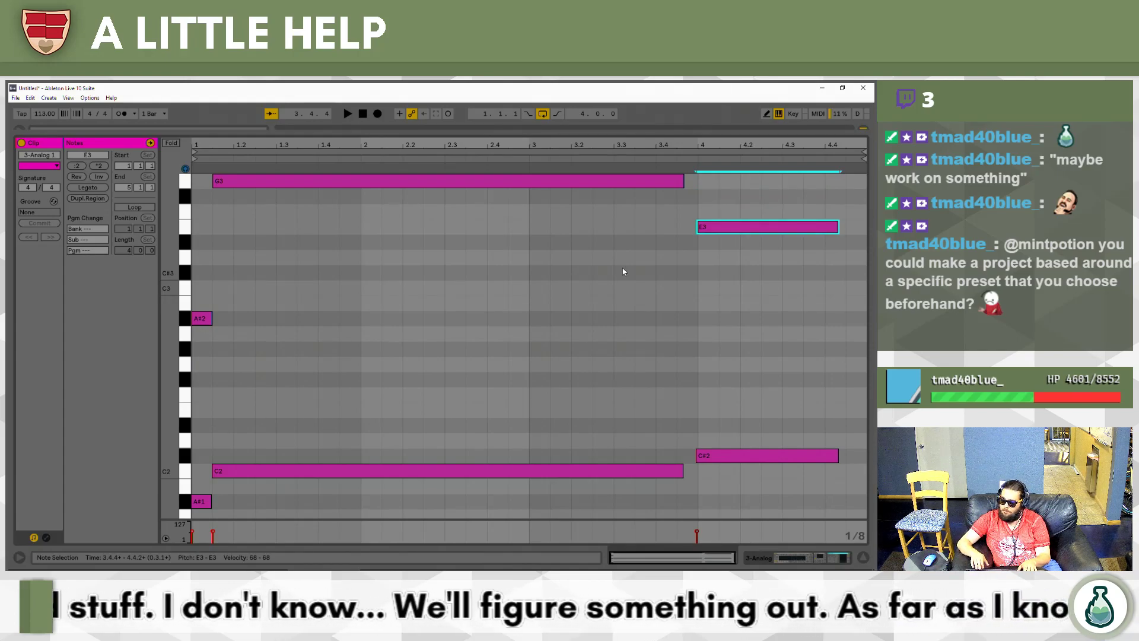
Try higher and lower pitches for the C#2 note at the end of the Analog clip.
click(759, 455)
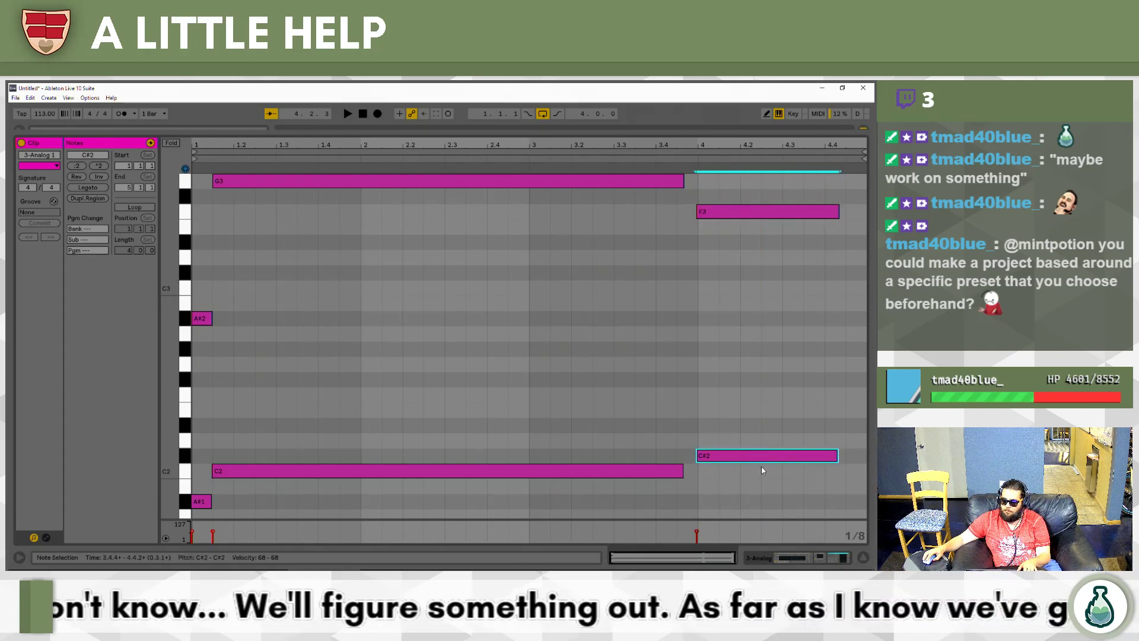
key(Up)
key(Up)
key(Up)
key(Down)
key(Down)
key(Down)
key(Down)
key(Up)
Raise the short A#2 note at the start of the Analog clip to C3 and return to the arrangement and the track's devices.
click(200, 319)
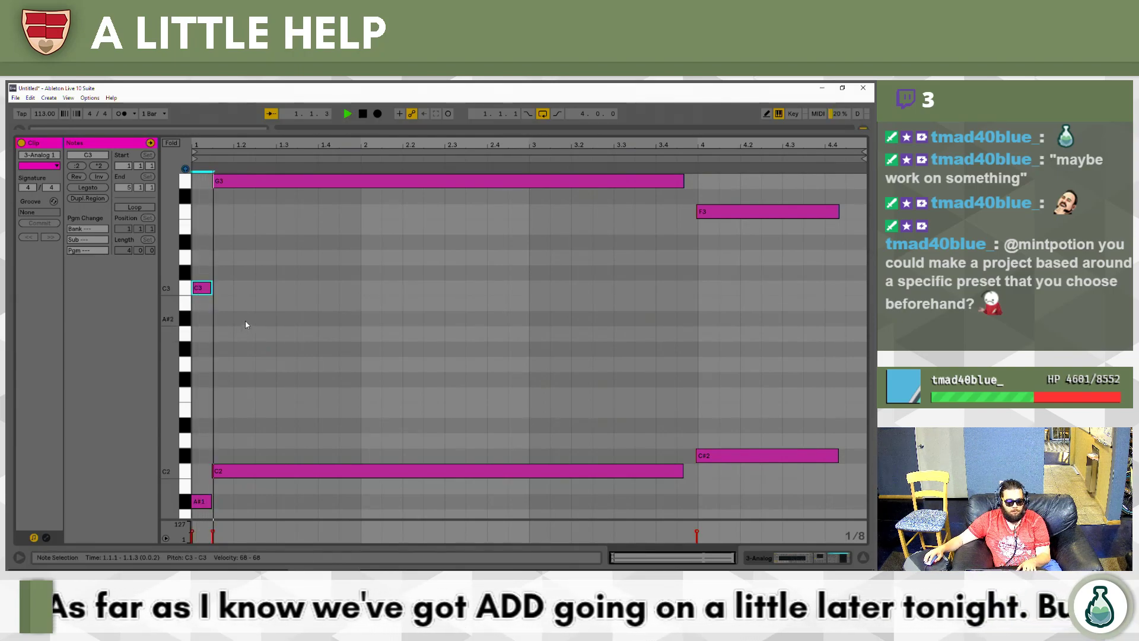
key(Tab)
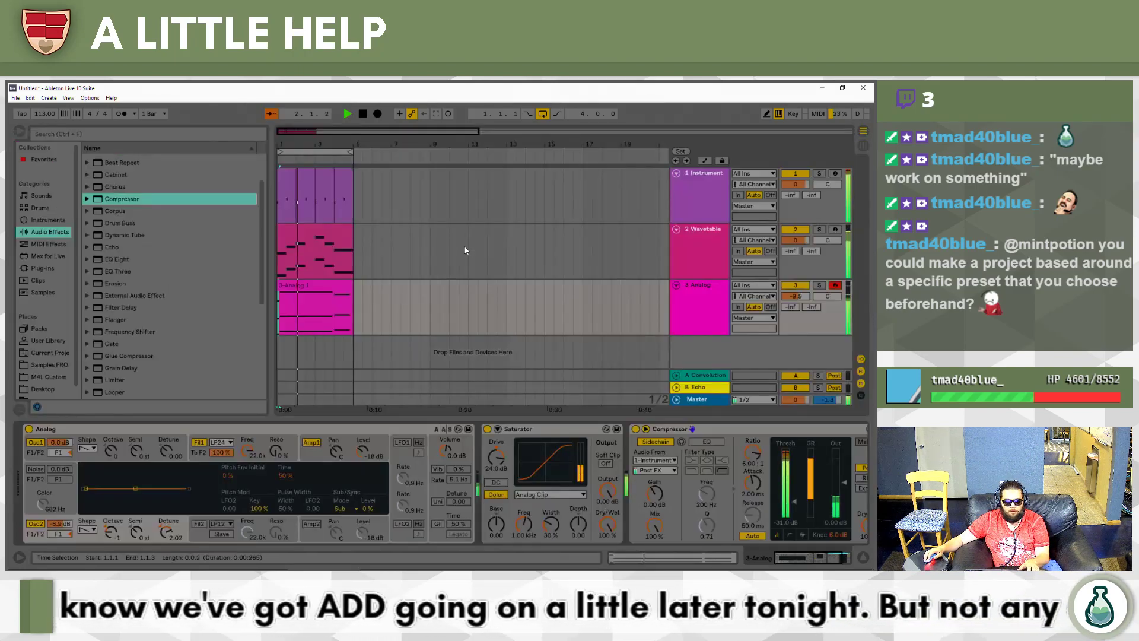
click(688, 303)
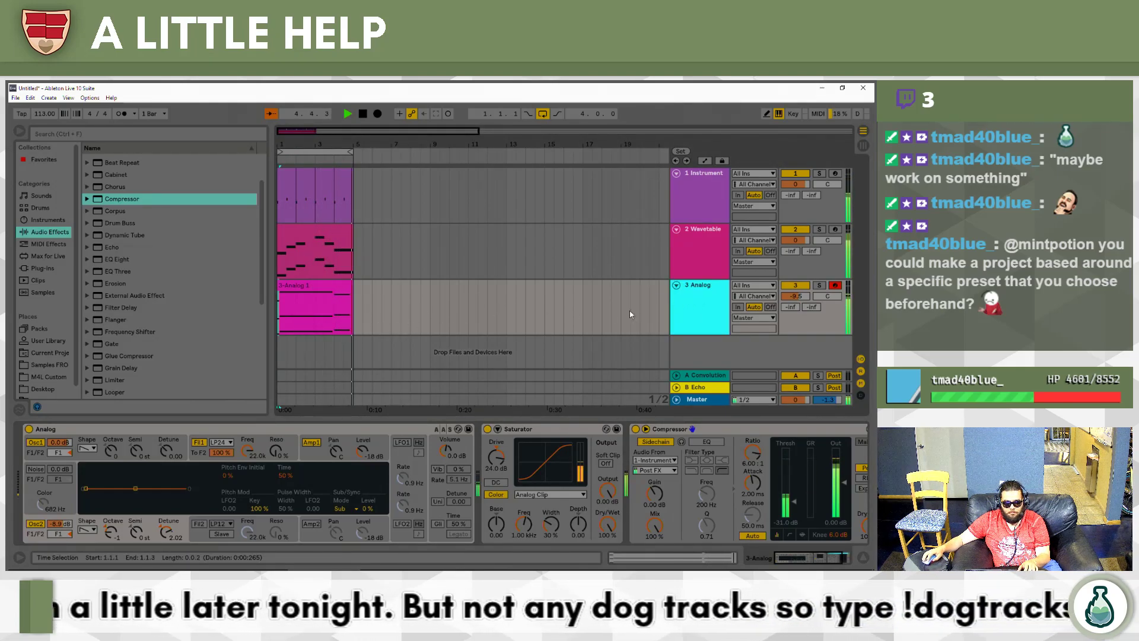
Lower the computer's playback volume to 66.
key(XF86AudioLowerVolume)
key(XF86AudioLowerVolume)
key(XF86AudioLowerVolume)
key(XF86AudioLowerVolume)
Show the key zones of the Instrument track's rack chains and lower the Animals Kit and Distribal Kit chain volumes.
click(713, 187)
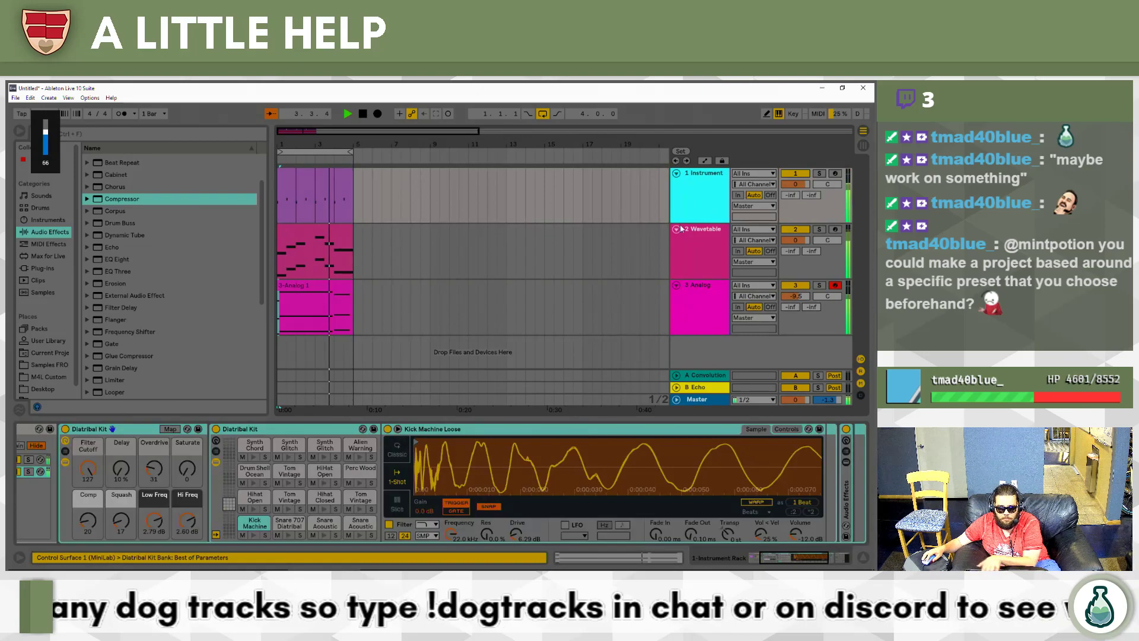
click(774, 557)
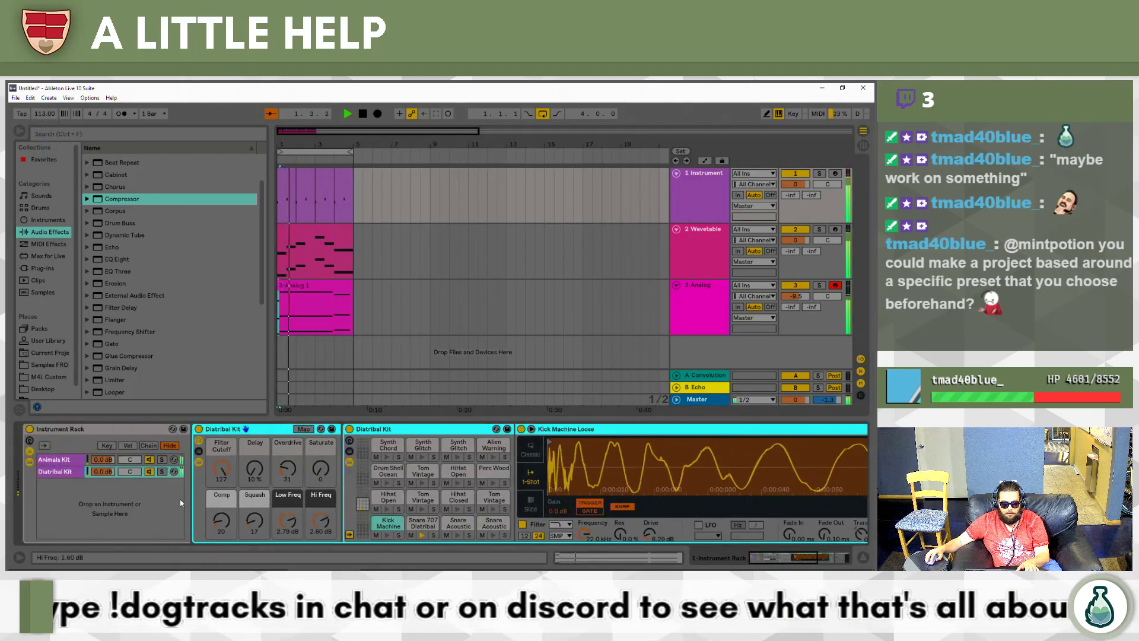
click(107, 446)
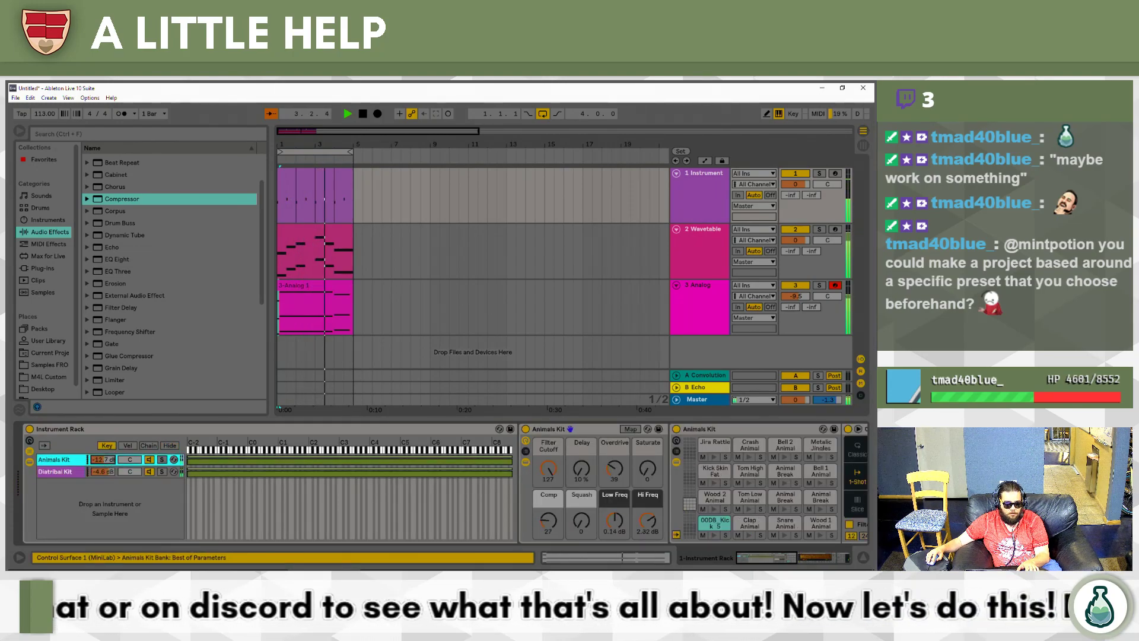
Add a Drum Buss to the end of the kick's chain and delete the existing Drum Buss before it.
click(132, 236)
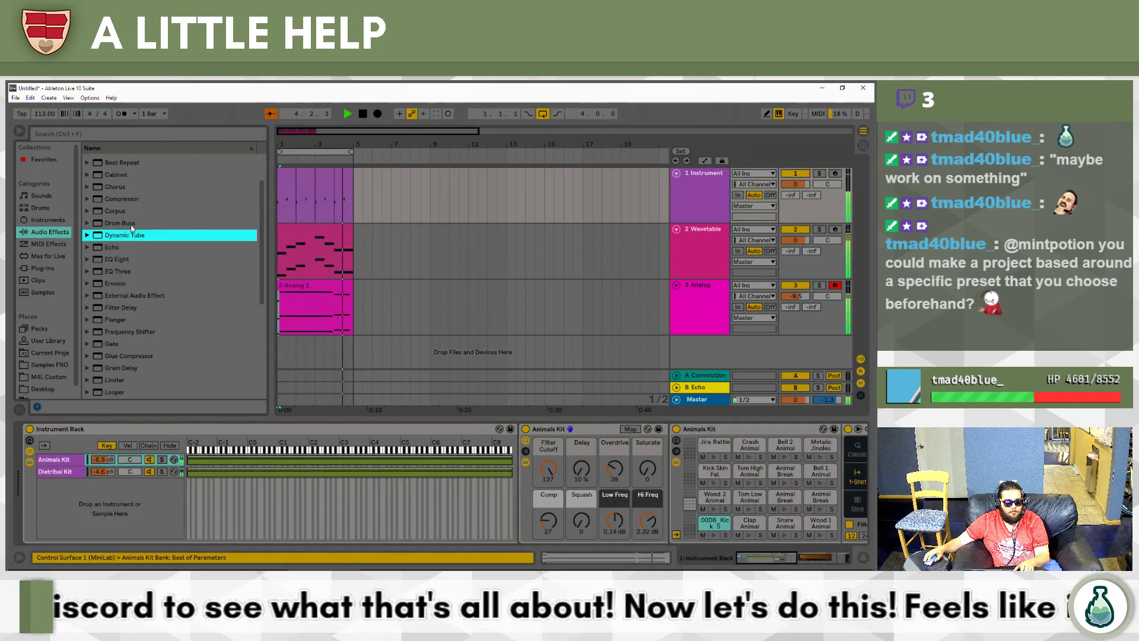
double_click(131, 225)
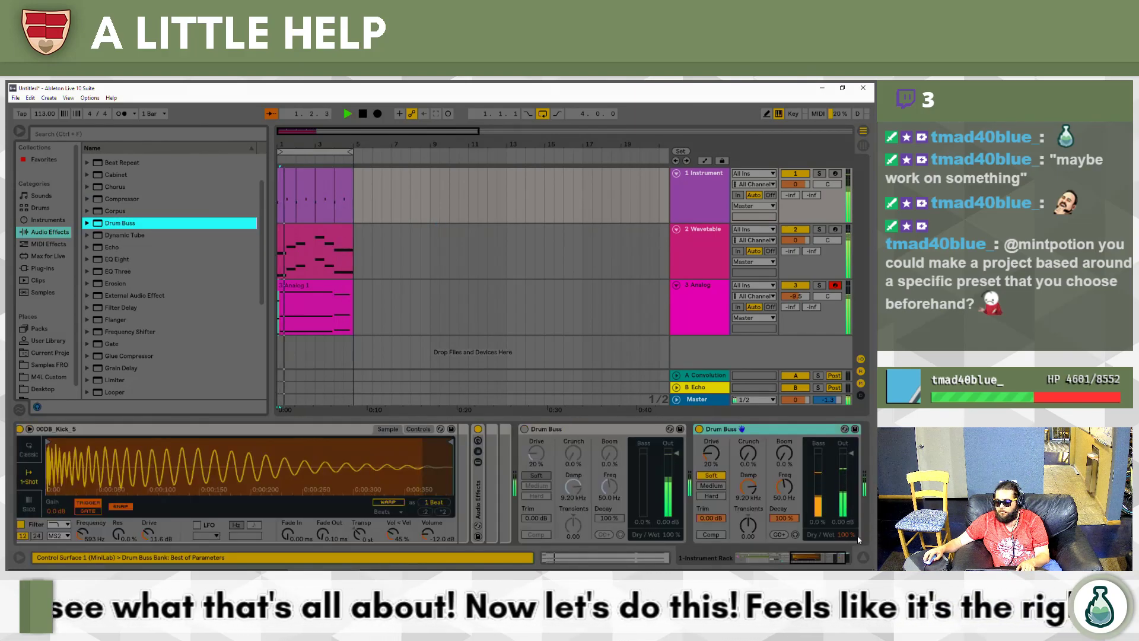
click(526, 431)
key(Delete)
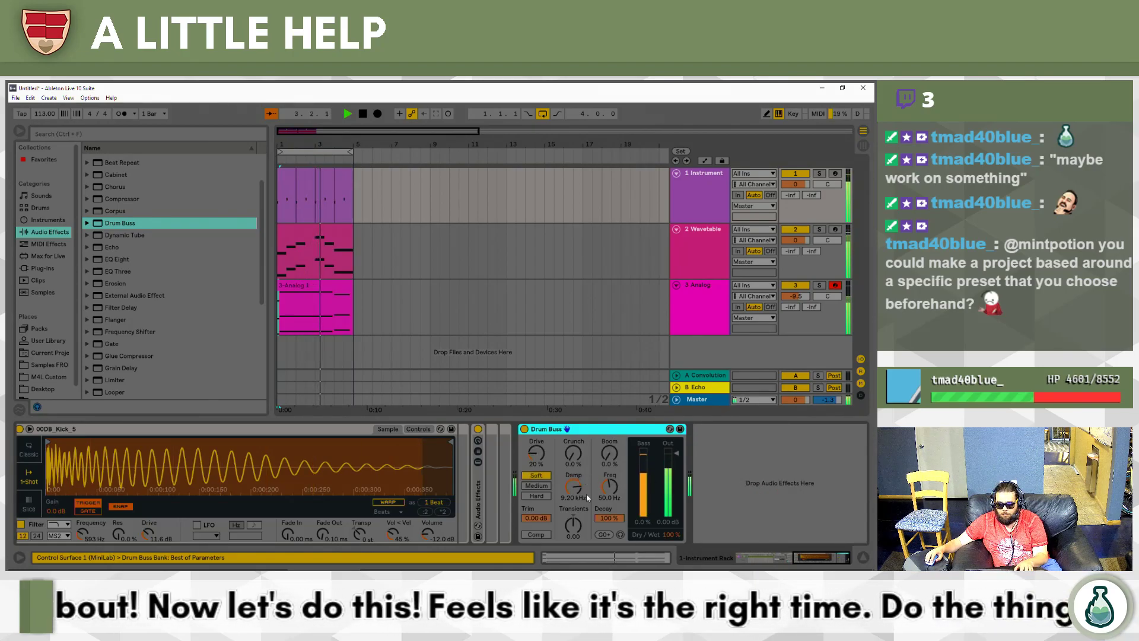
Set the kick's Drum Buss to Hard drive, Transients 0.40, Boom 33 % and output about -2.18 dB, lowering Drive and Trim.
drag(573, 525, 611, 494)
drag(536, 454, 539, 497)
click(536, 496)
drag(668, 469, 667, 481)
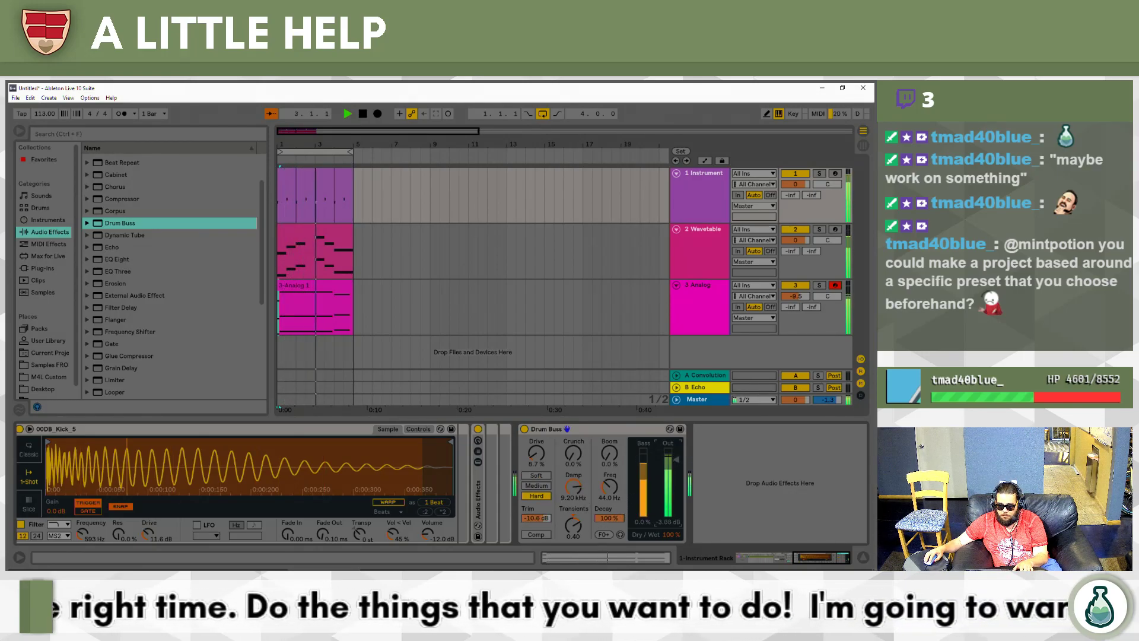
drag(610, 453, 609, 427)
drag(675, 468, 668, 461)
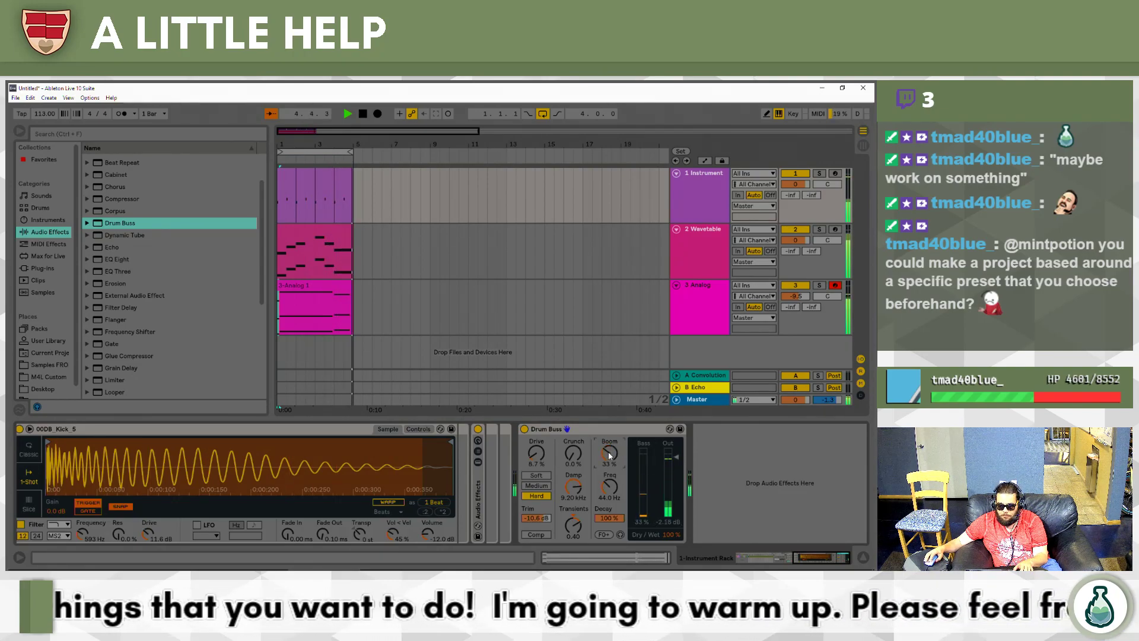
Select the Instrument, Wavetable and Analog tracks, pull their volumes fully down in the Session View and start playback.
click(709, 282)
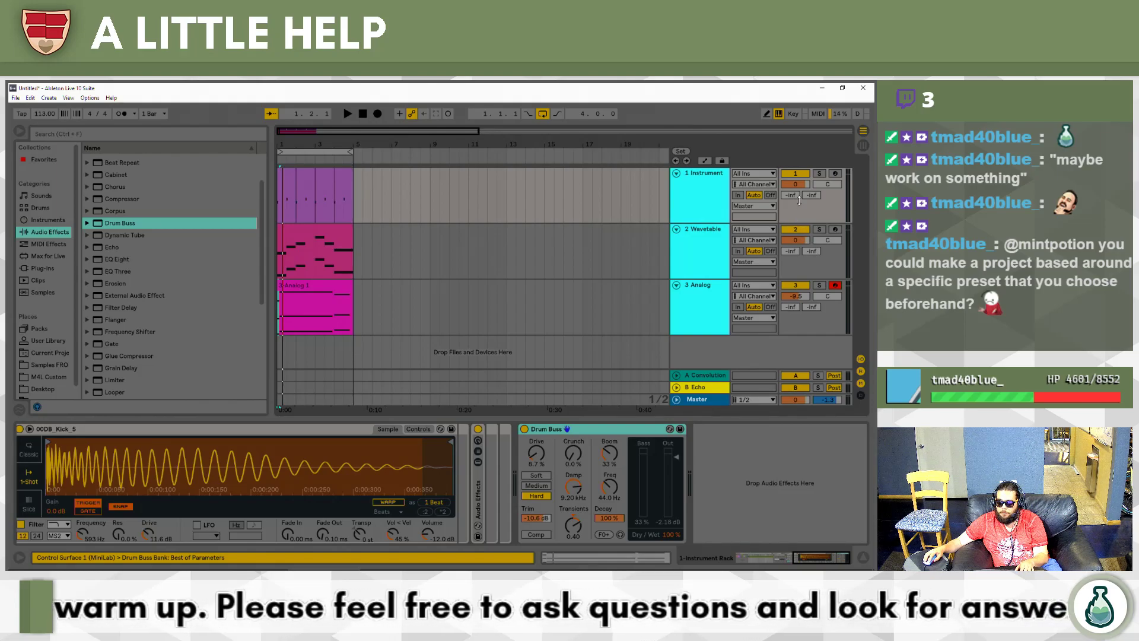
key(Tab)
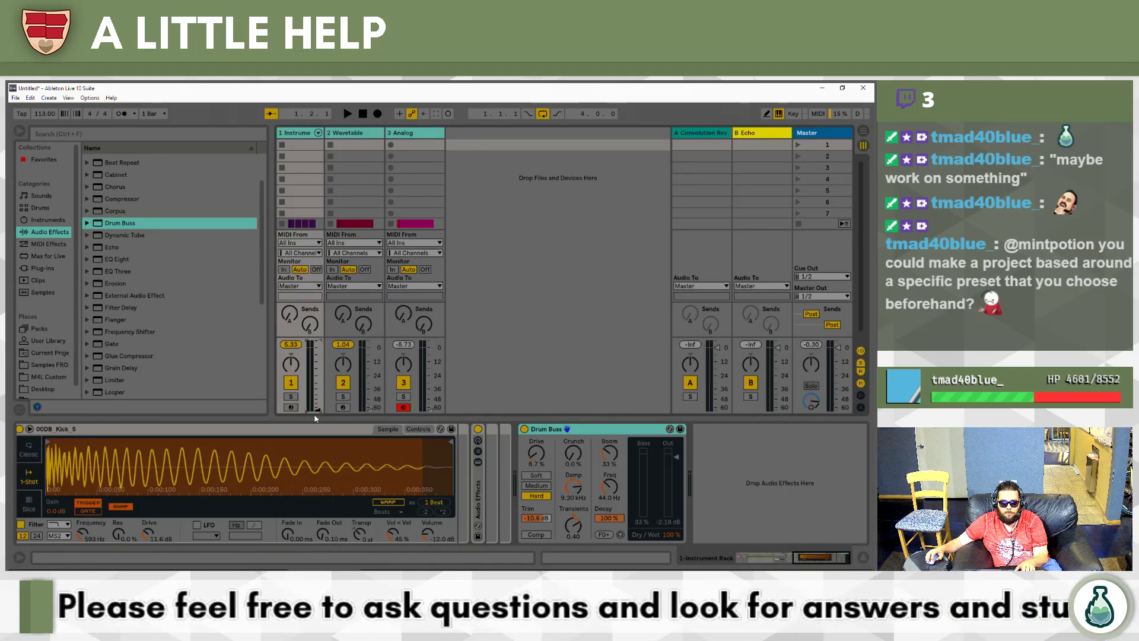
key(space)
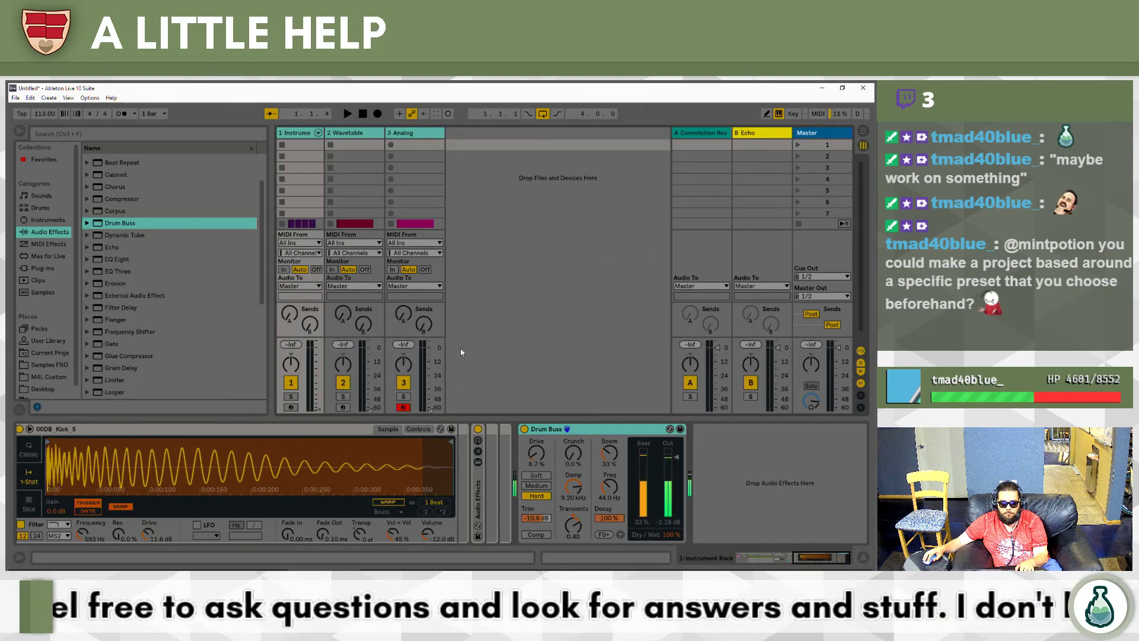
Rebalance the mix by raising Analog to about -19 dB, Wavetable to about -12 dB and Instrument to about -6.4 dB.
click(404, 146)
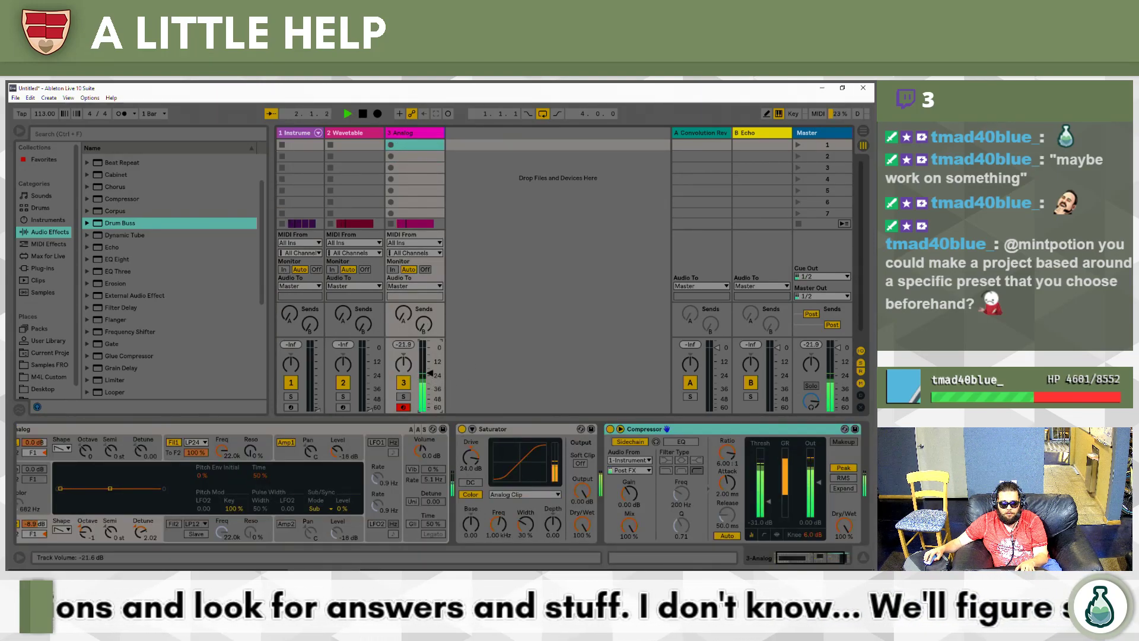
drag(430, 365, 429, 372)
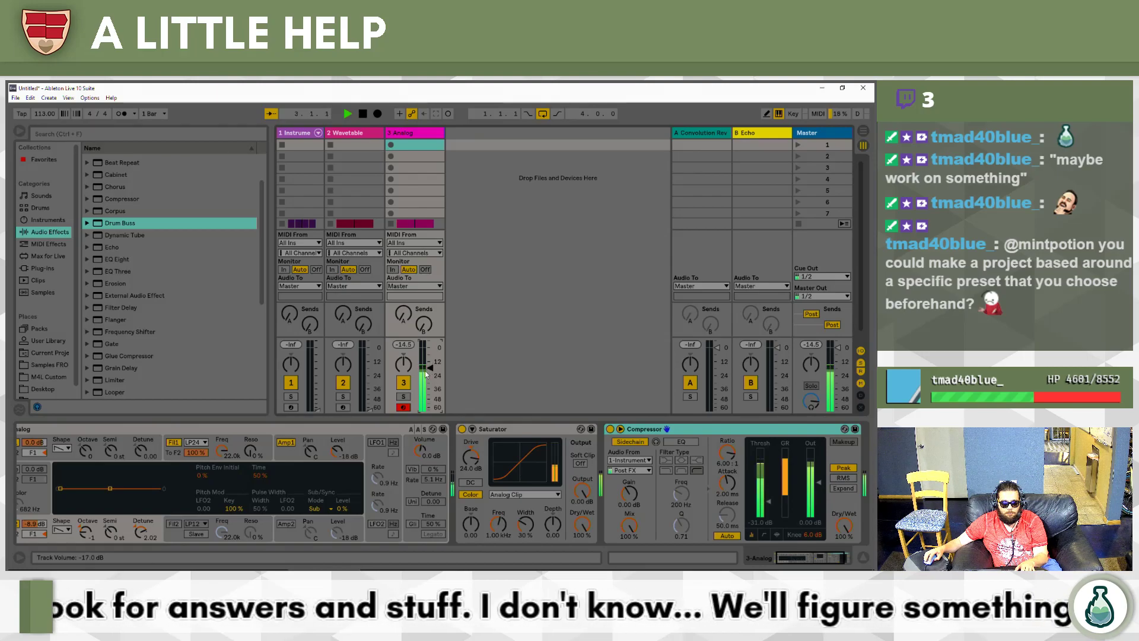
drag(365, 408, 429, 372)
drag(318, 399, 318, 356)
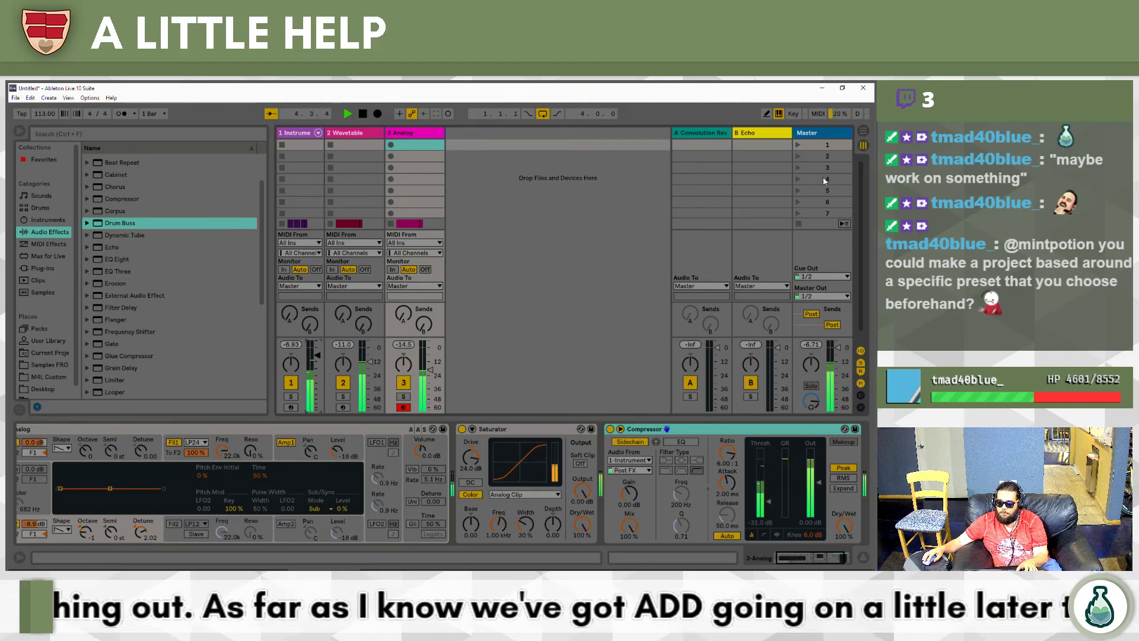
Show the Master track's devices and collapse its Selective Arm Mute device.
click(821, 132)
click(225, 454)
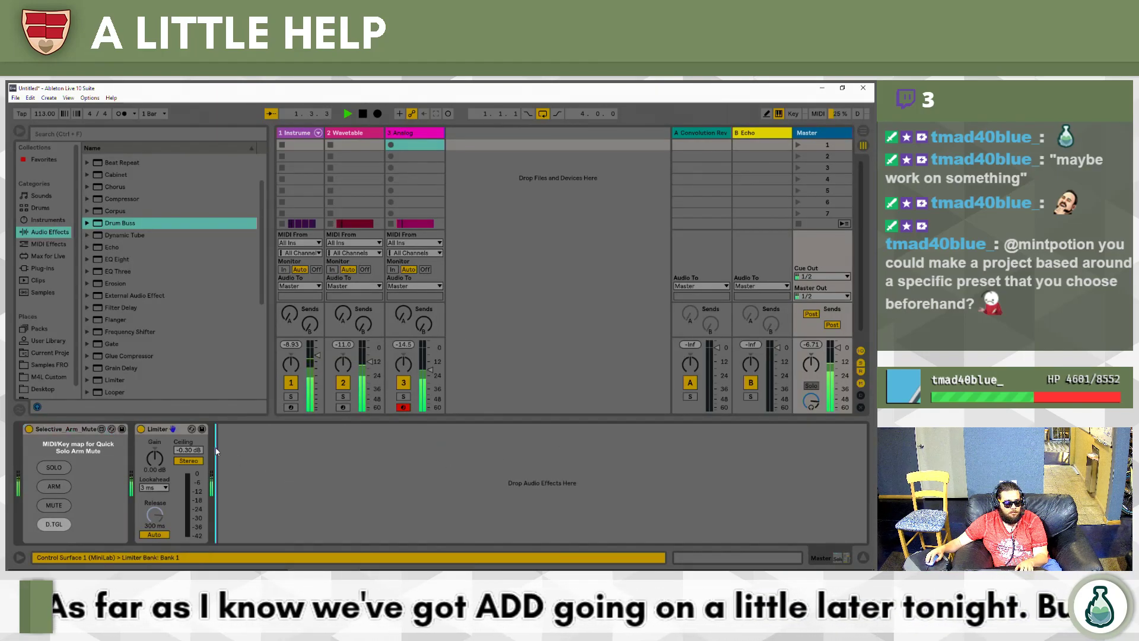
click(157, 430)
double_click(92, 428)
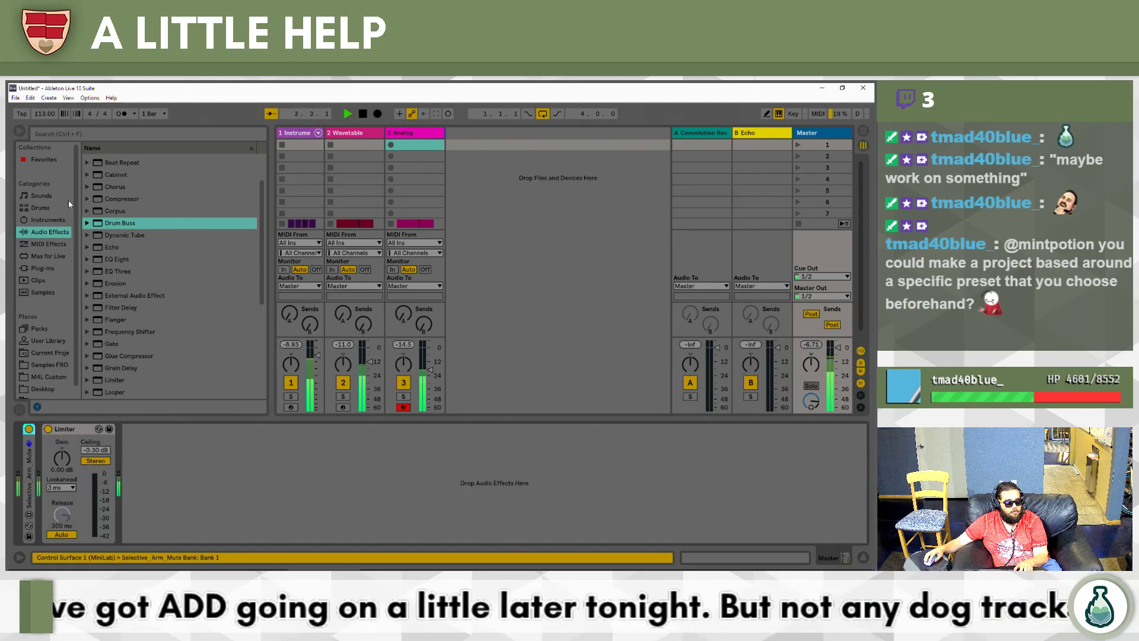
Browse the Compressor presets and insert De-esser before the Limiter on the Master track.
click(118, 283)
scroll(128, 346, down, 2)
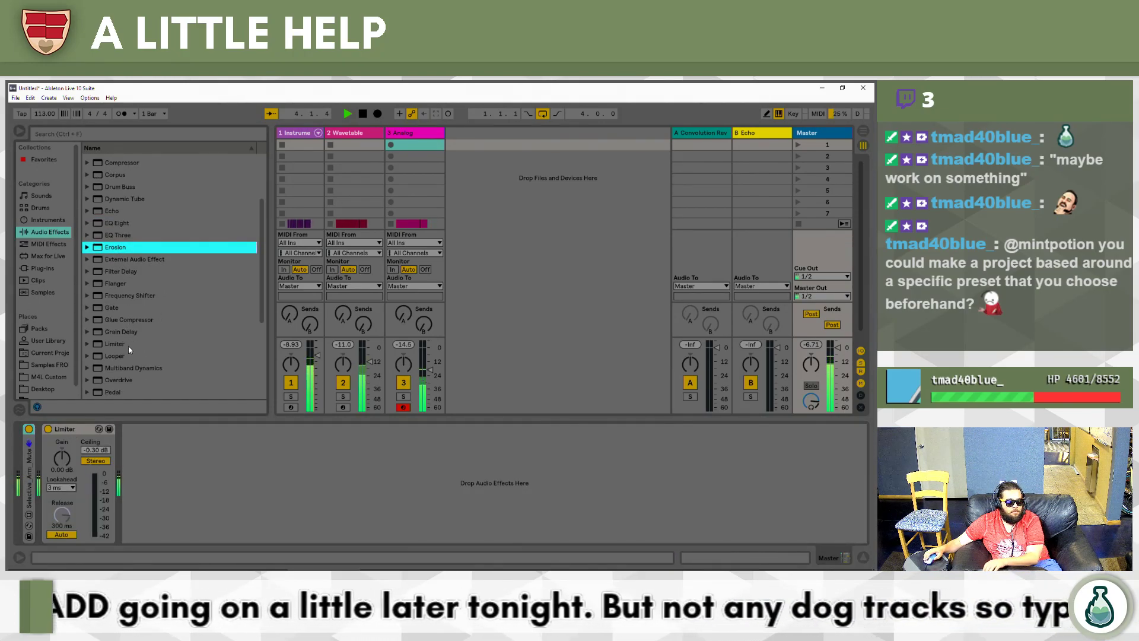
click(147, 309)
drag(148, 296, 129, 185)
click(126, 163)
key(Right)
scroll(147, 216, down, 1)
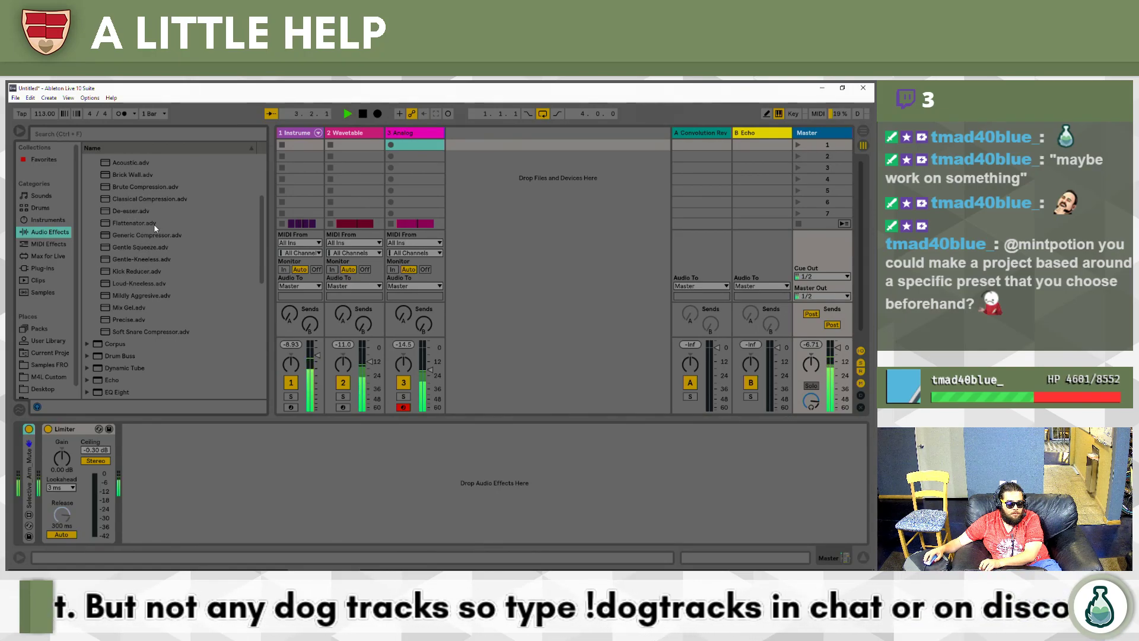
scroll(149, 262, up, 1)
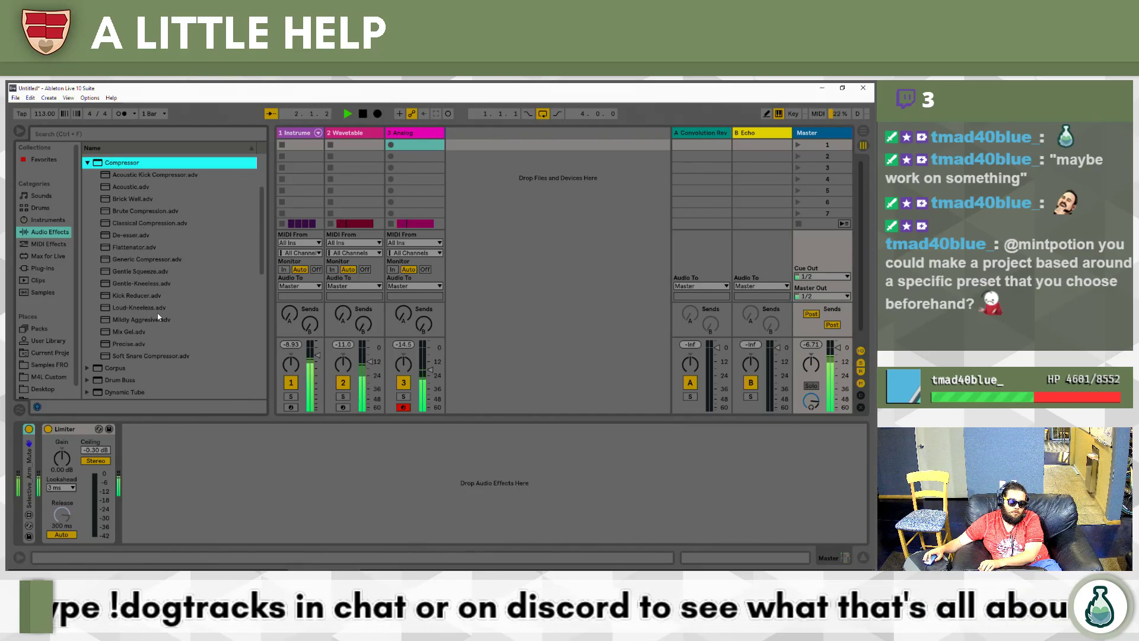
double_click(127, 237)
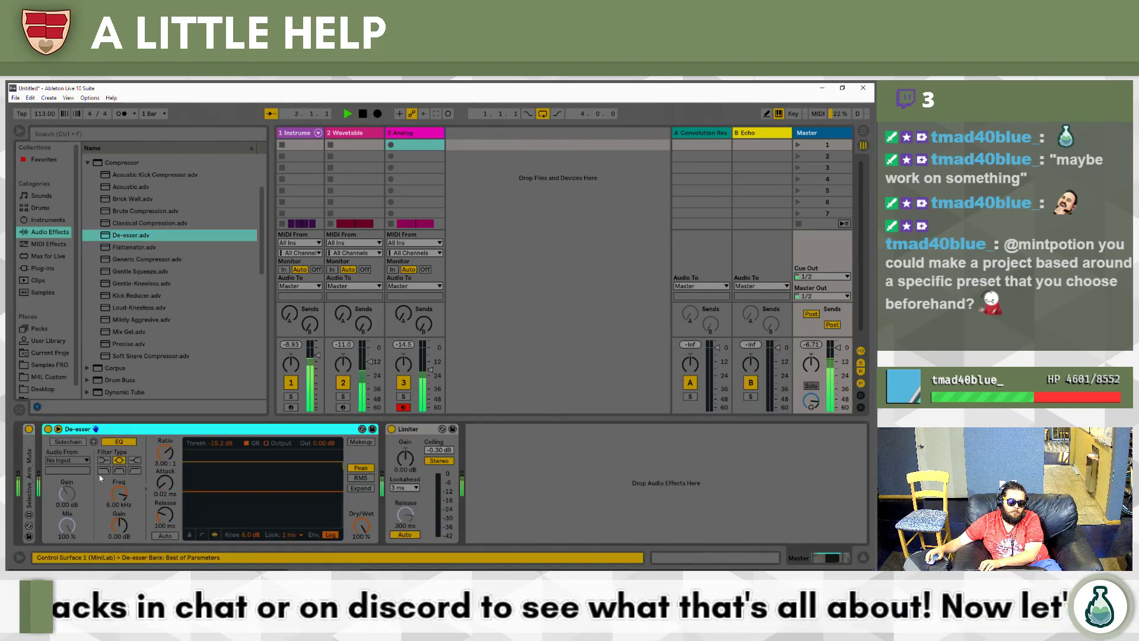
Collapse the Compressor presets and insert a Glue Compressor between the De-esser and the Limiter.
click(88, 163)
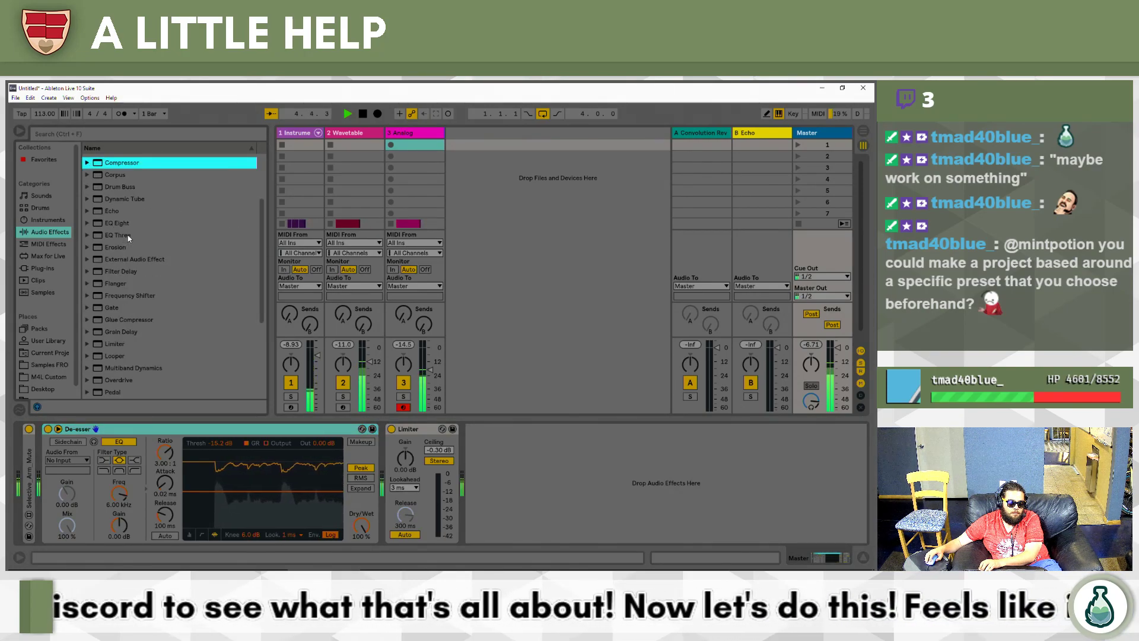
scroll(127, 232, down, 2)
click(106, 275)
mouse_move(135, 411)
mouse_down()
mouse_move(397, 486)
mouse_move(386, 486)
mouse_up()
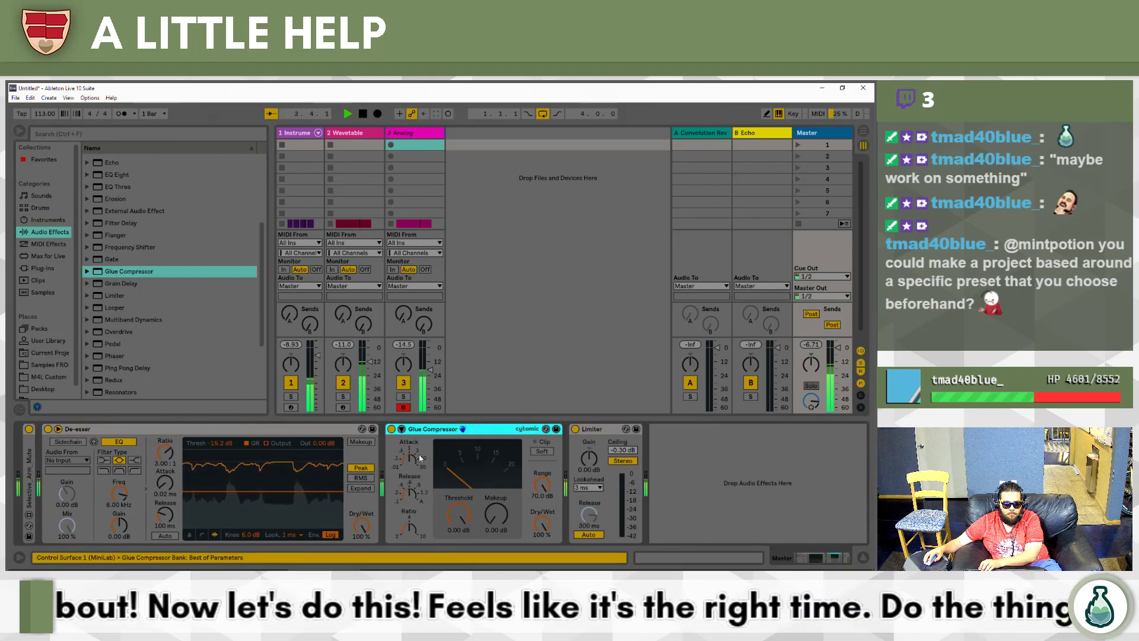
Lower the Glue Compressor's threshold and set its makeup gain to 9.95 dB.
mouse_move(458, 515)
mouse_down()
mouse_move(458, 551)
mouse_move(458, 501)
mouse_move(496, 492)
mouse_move(496, 528)
mouse_move(458, 521)
mouse_up()
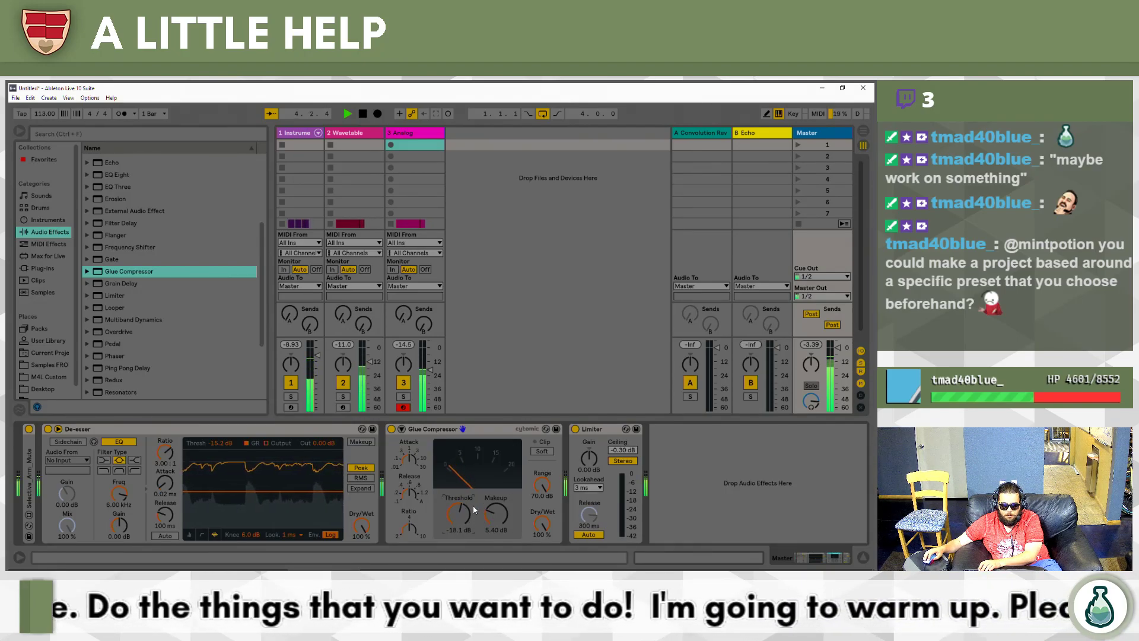
drag(497, 525, 497, 497)
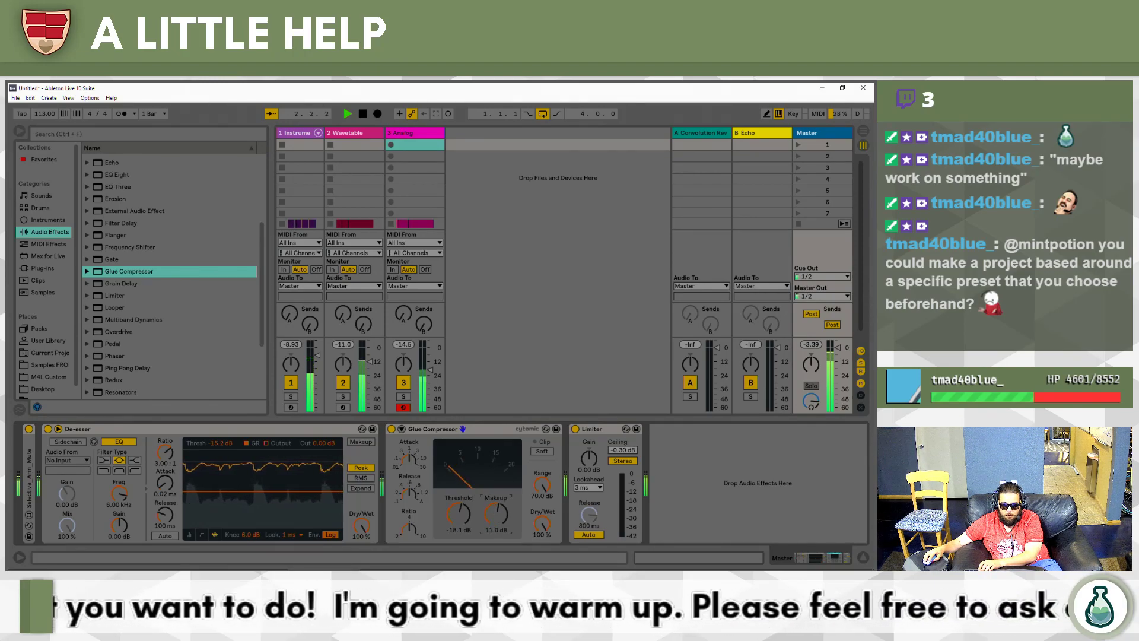
drag(457, 513, 457, 516)
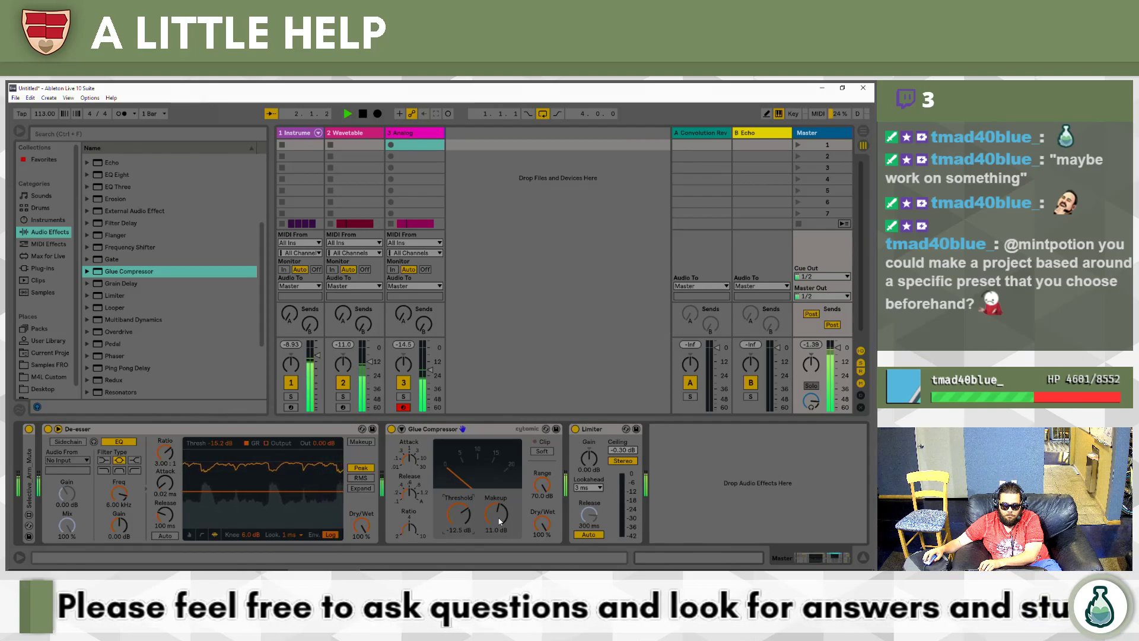
drag(495, 515, 514, 522)
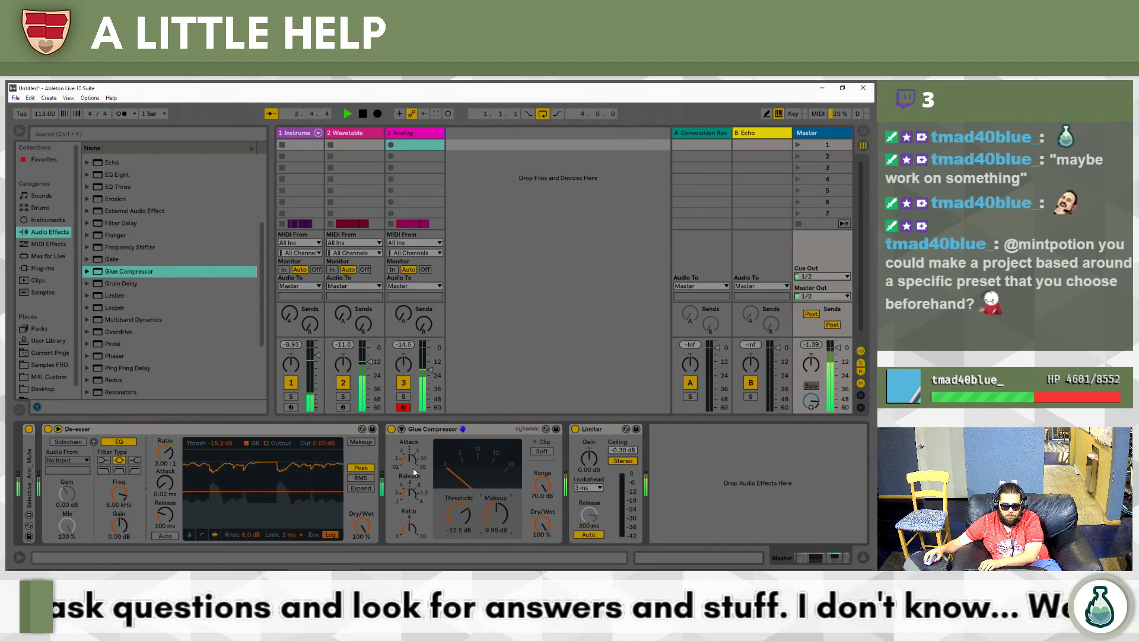
Set the Glue Compressor's range to about 13.9 dB, turn on soft clipping and readjust the threshold.
drag(541, 485, 542, 525)
click(542, 452)
click(467, 517)
drag(466, 516, 467, 520)
Set the Master Limiter's ceiling to 0 dB.
click(627, 452)
text(0)
key(Return)
Set the Glue Compressor's threshold to -16.5 dB, range to 70 dB and dry/wet to 96 %, adjust its ratio and stop playback.
drag(459, 519, 460, 527)
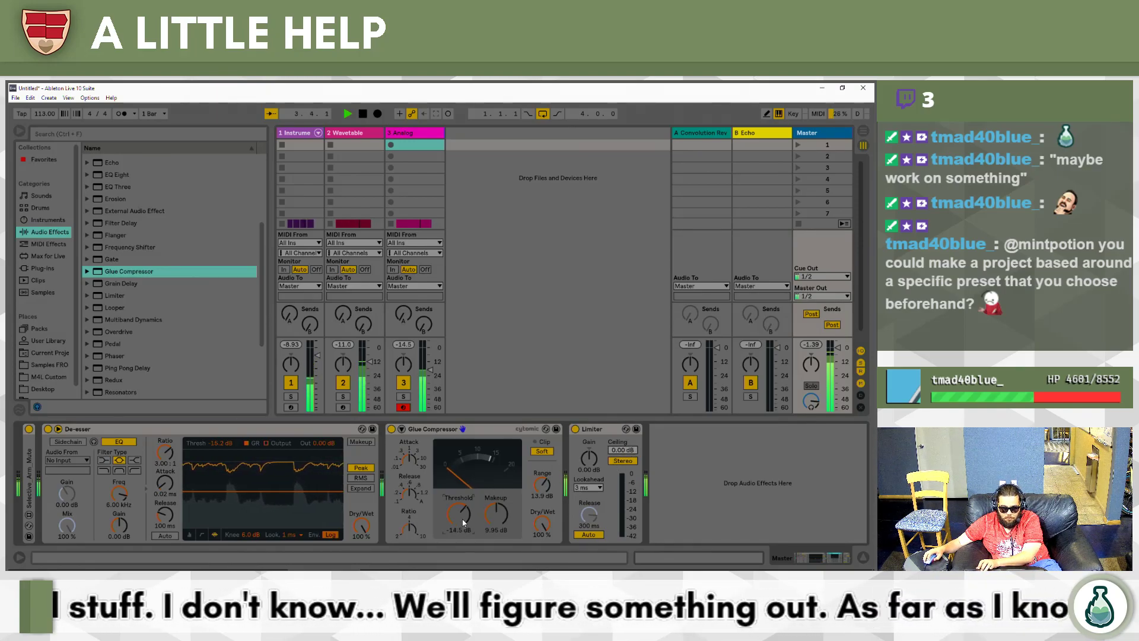
key(Down)
key(Down)
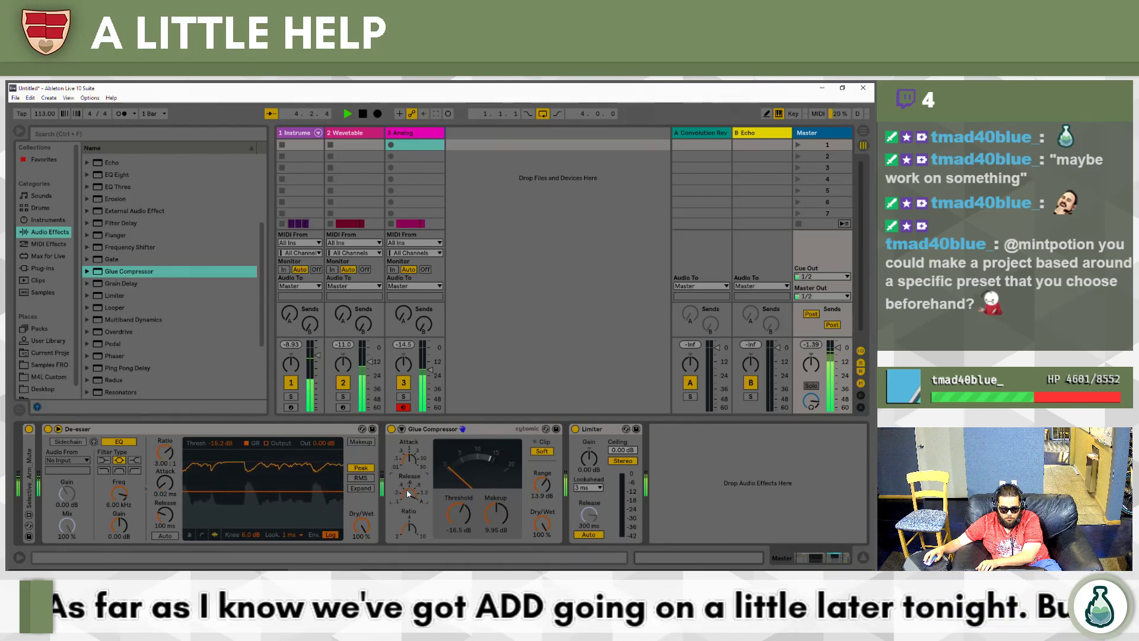
drag(412, 531, 411, 511)
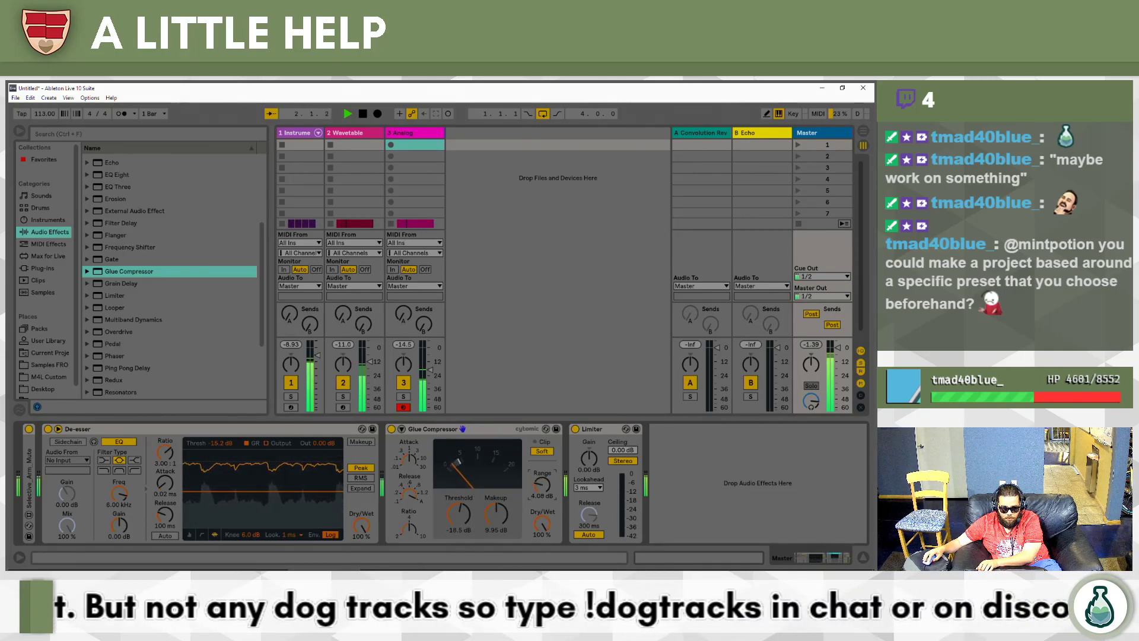
drag(542, 484, 542, 433)
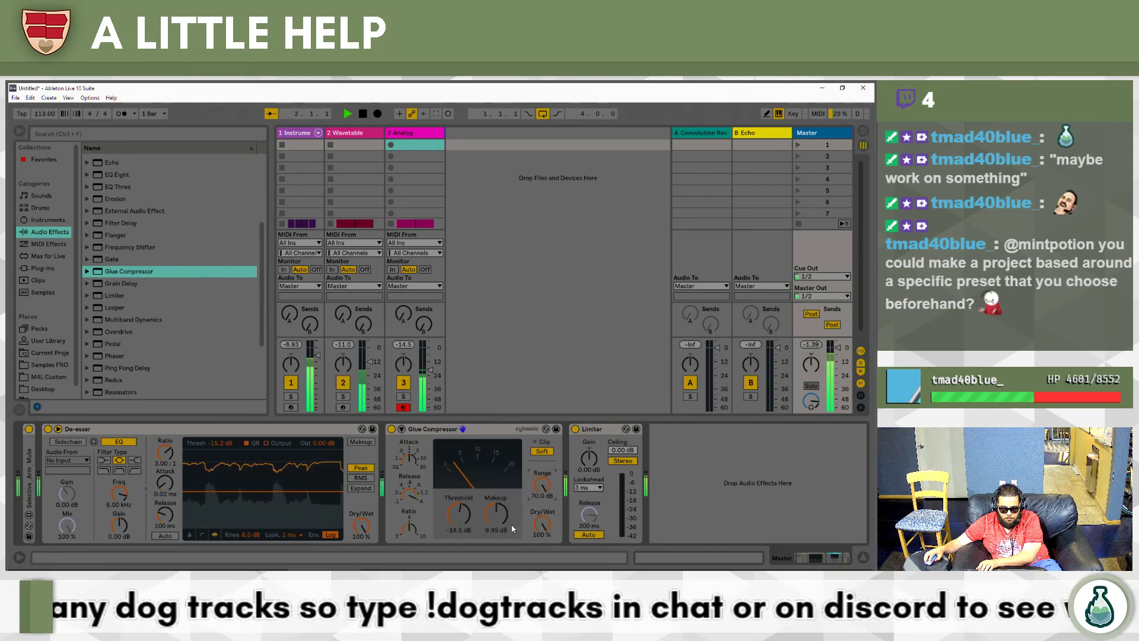
drag(541, 523, 542, 527)
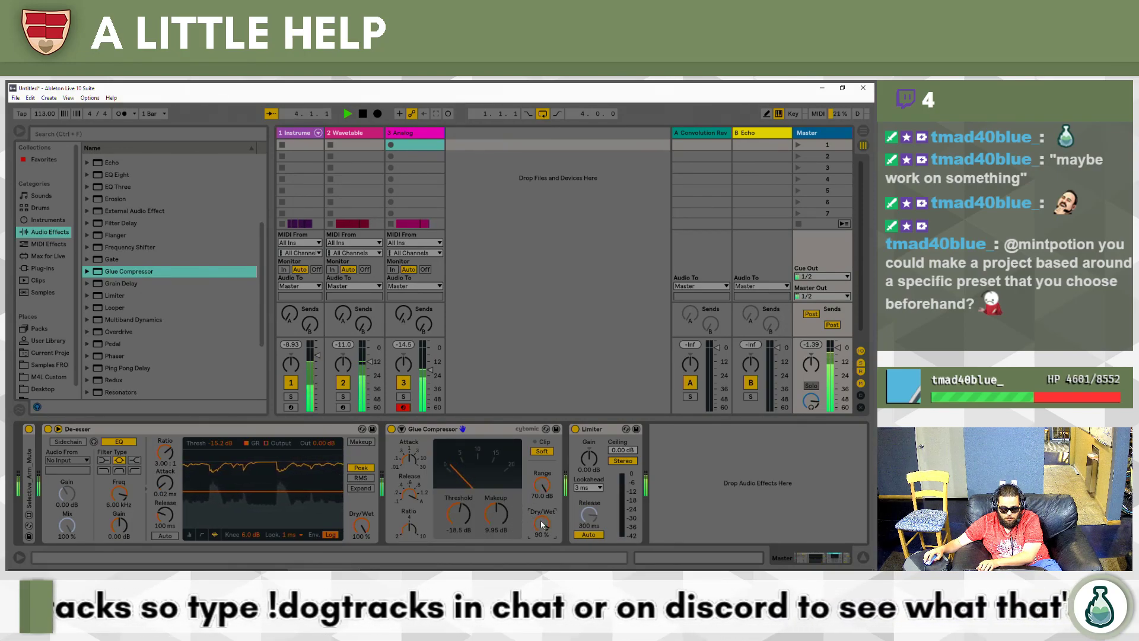
key(space)
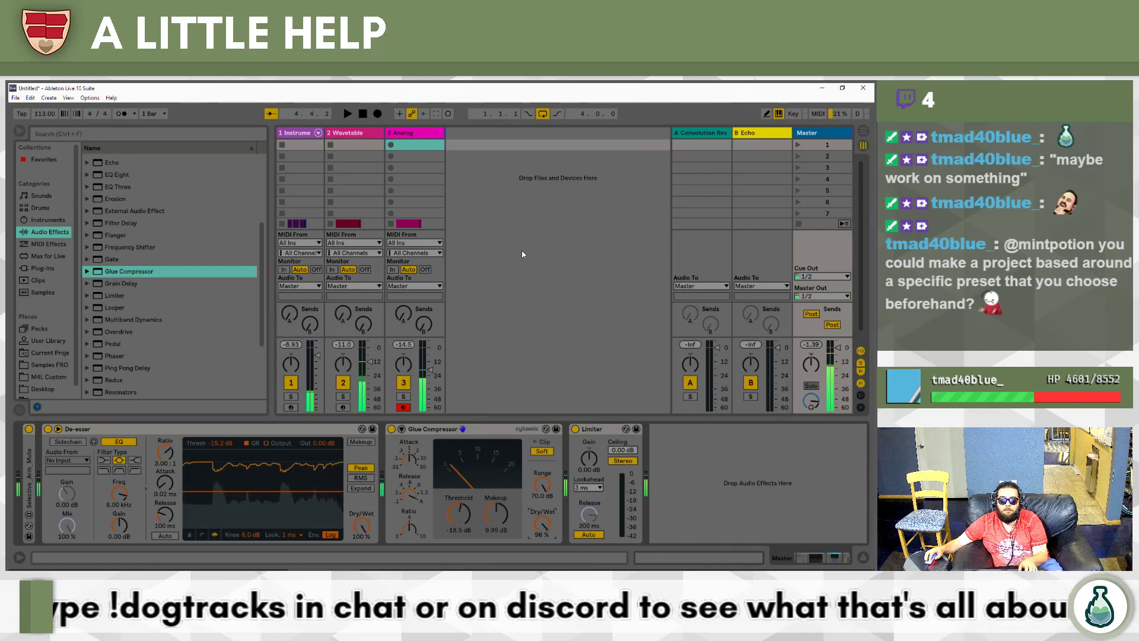
Save the Live Set as GRRDD_SilentChat in the ALITTLEHELP Project folder.
key(alt+Tab)
key(ctrl+s)
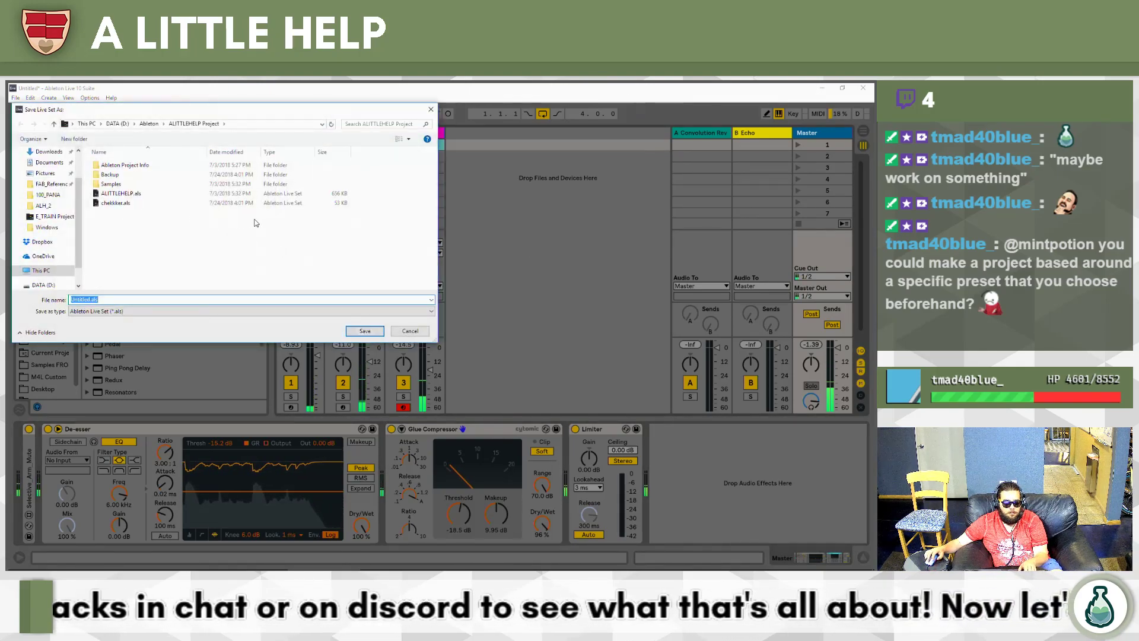
text(GRRDD_SilentChat)
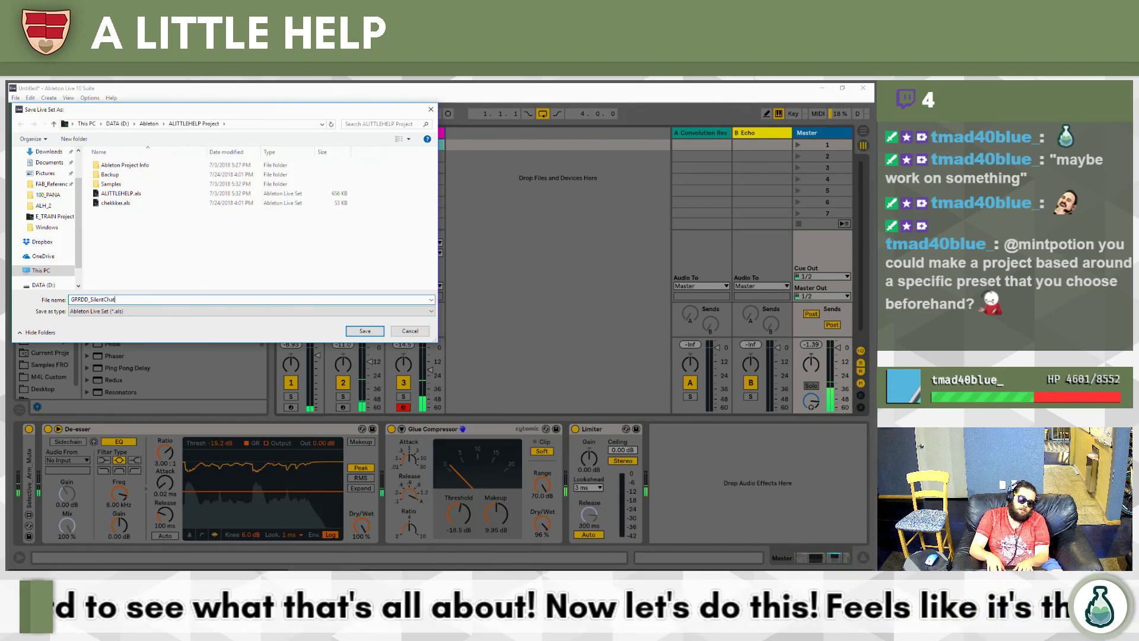
key(Return)
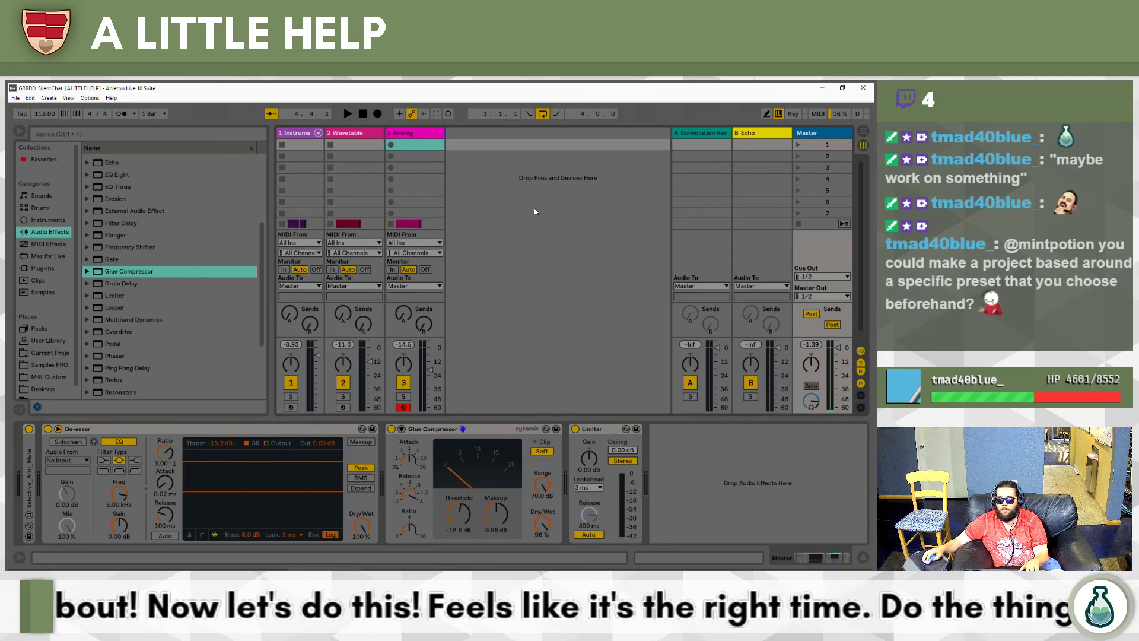
Return to the Arrangement View, play the loop and open the notes of the Instrument track's drum clip.
key(Tab)
key(space)
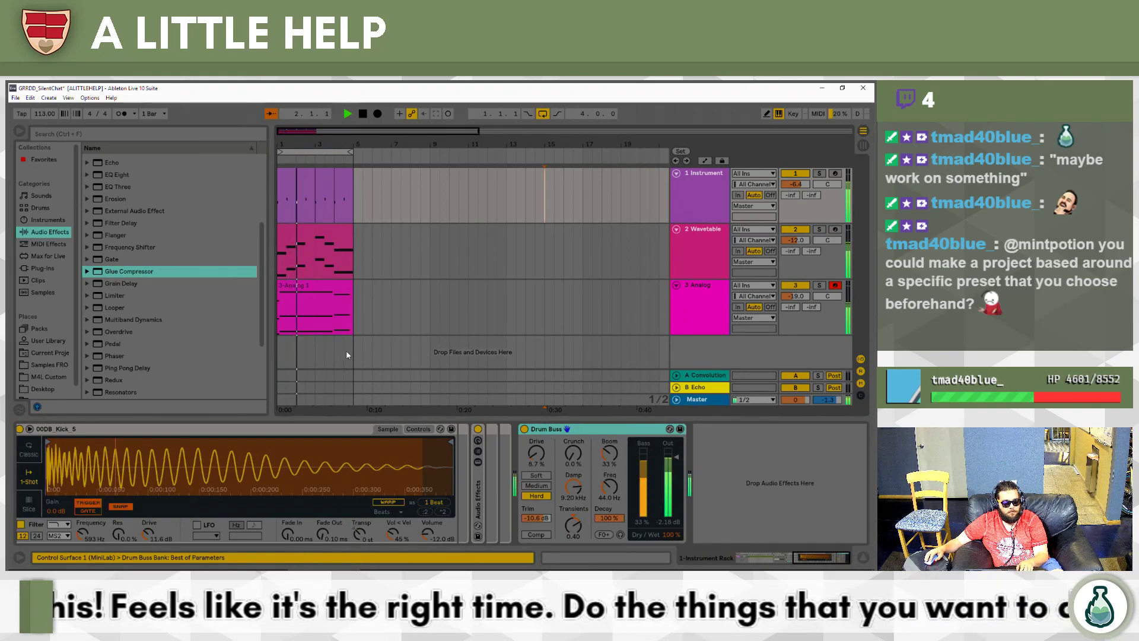
click(703, 179)
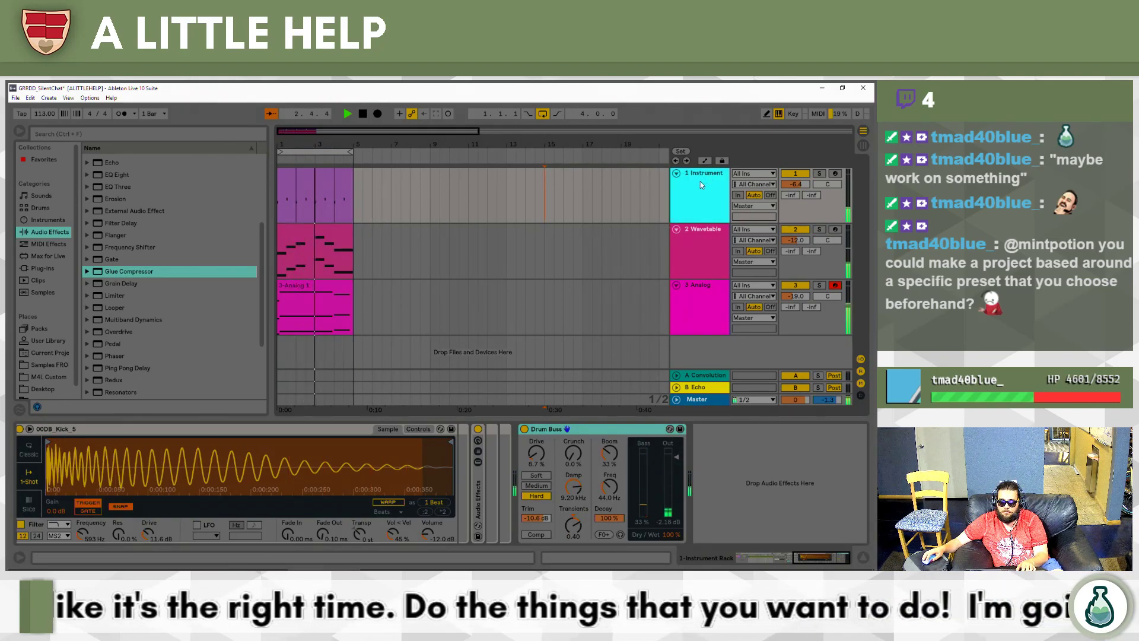
double_click(343, 178)
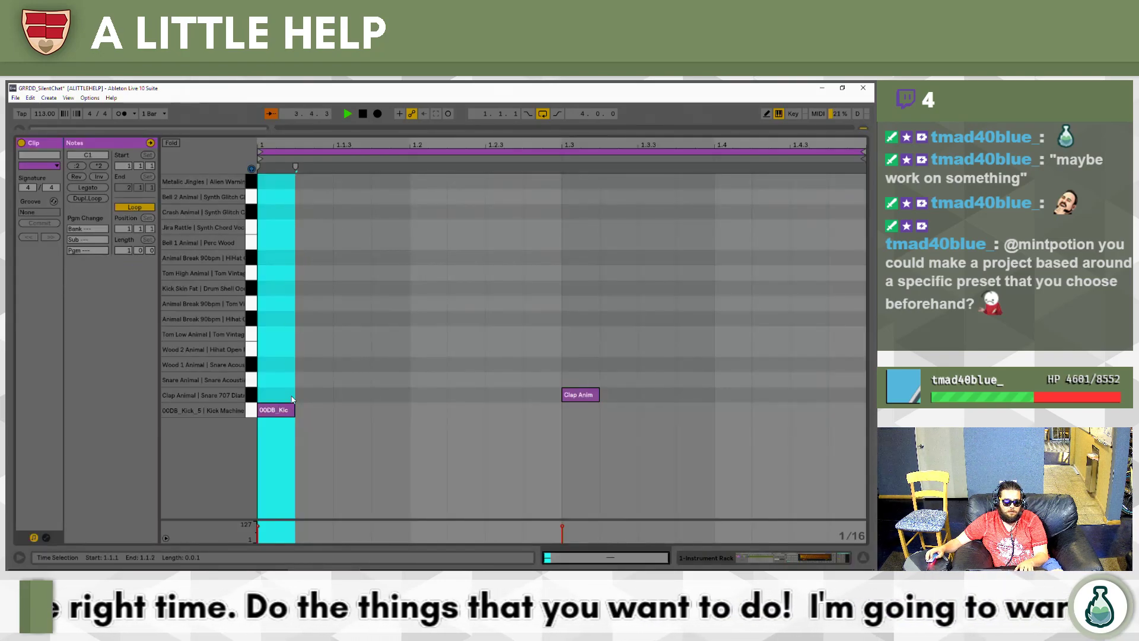
Add a one-sixteenth note to the bar 4 drum clip, place it on Bell 1 Animal at 1.2 and play the loop.
double_click(335, 227)
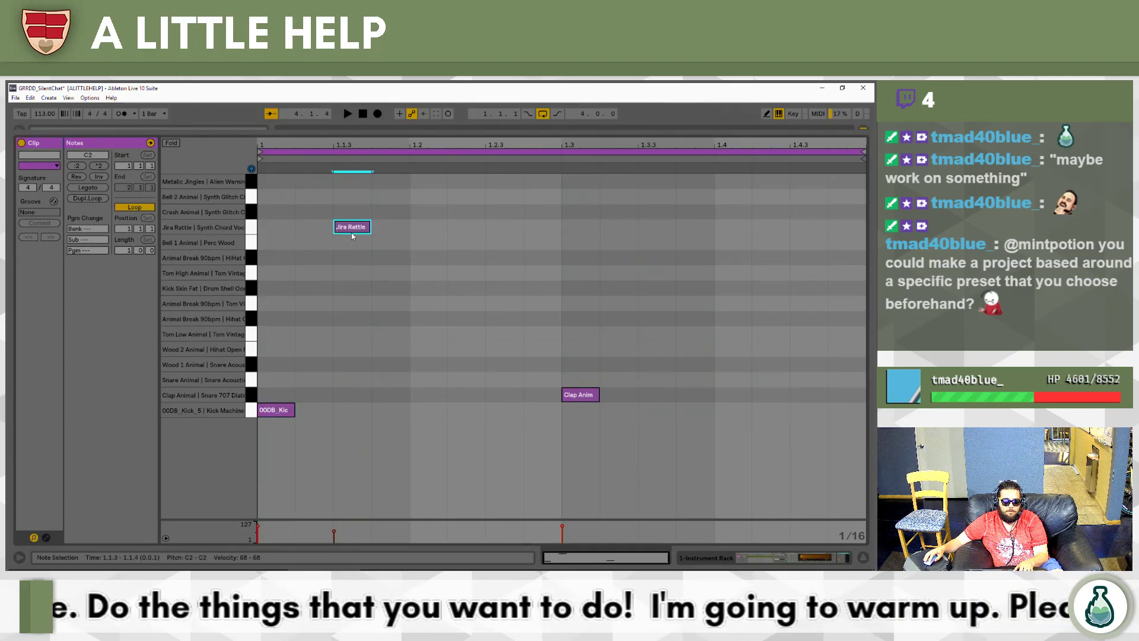
drag(354, 232, 430, 242)
key(space)
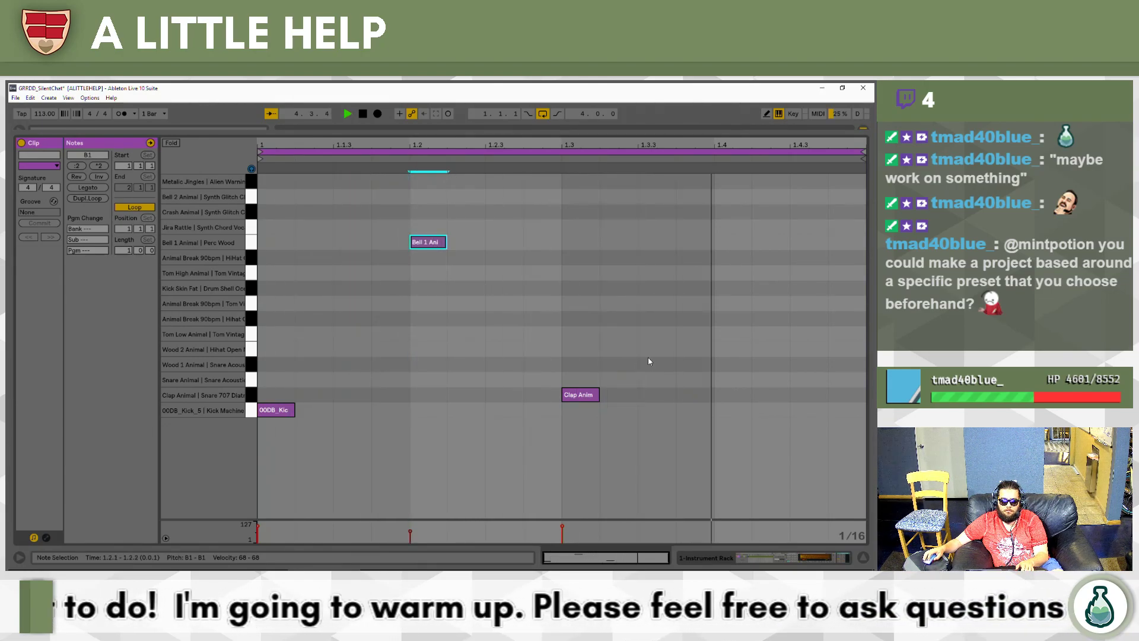
Open the bar 2 drum clip and add a one-sixteenth Animal Break hi-hat note on F#1 at 1.3.
key(shift+Tab)
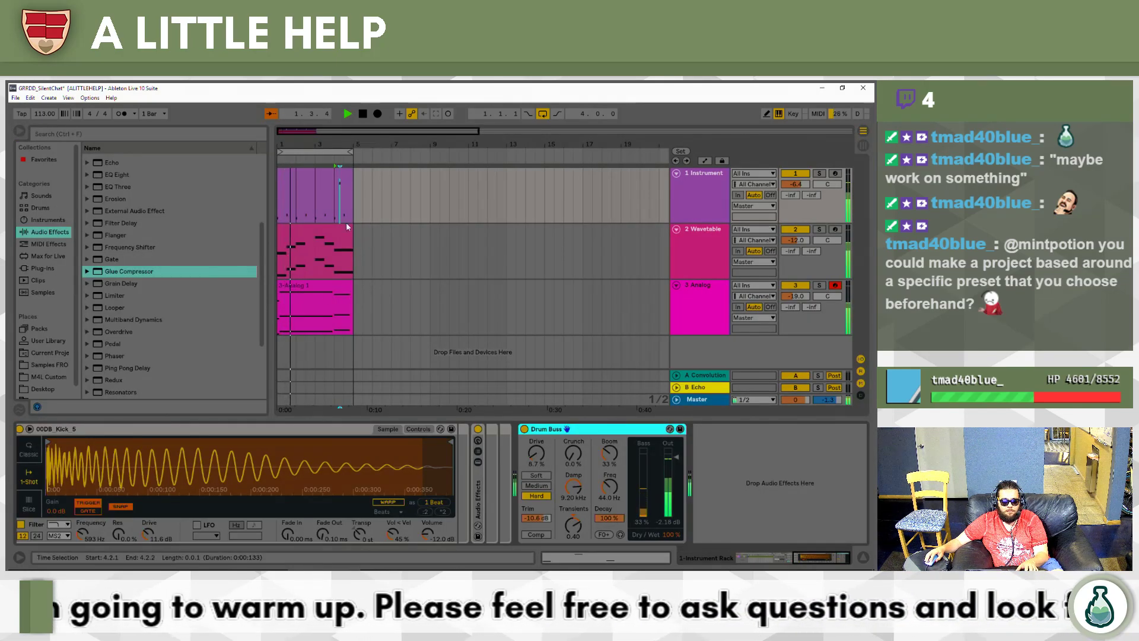
click(306, 195)
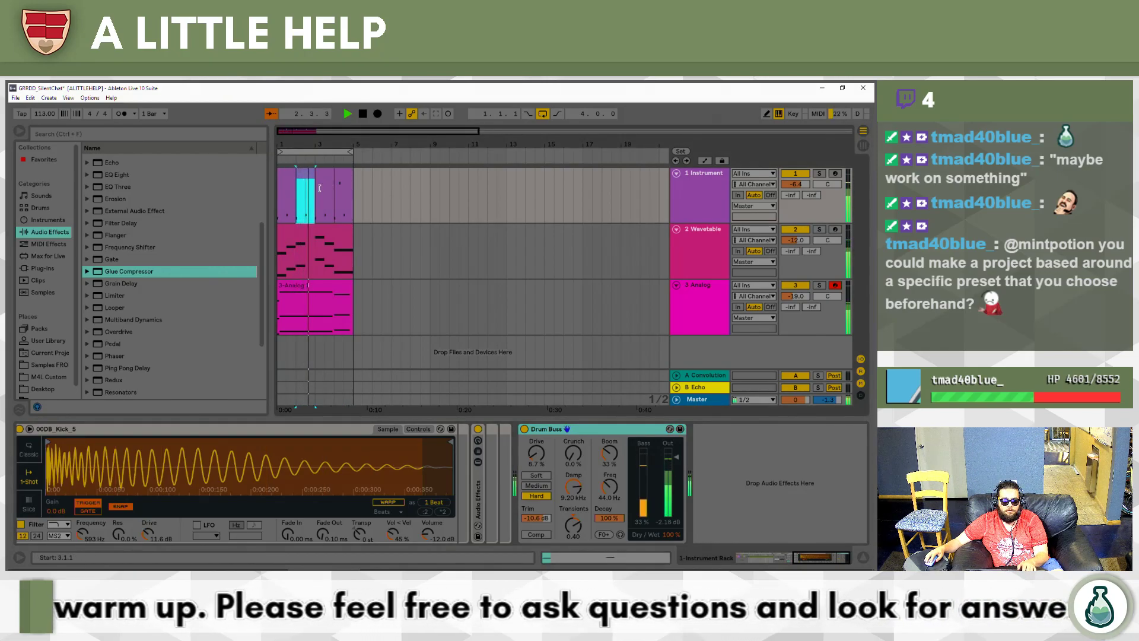
key(shift+Tab)
double_click(580, 304)
key(Down)
key(Right)
key(Right)
key(Right)
key(Left)
key(Left)
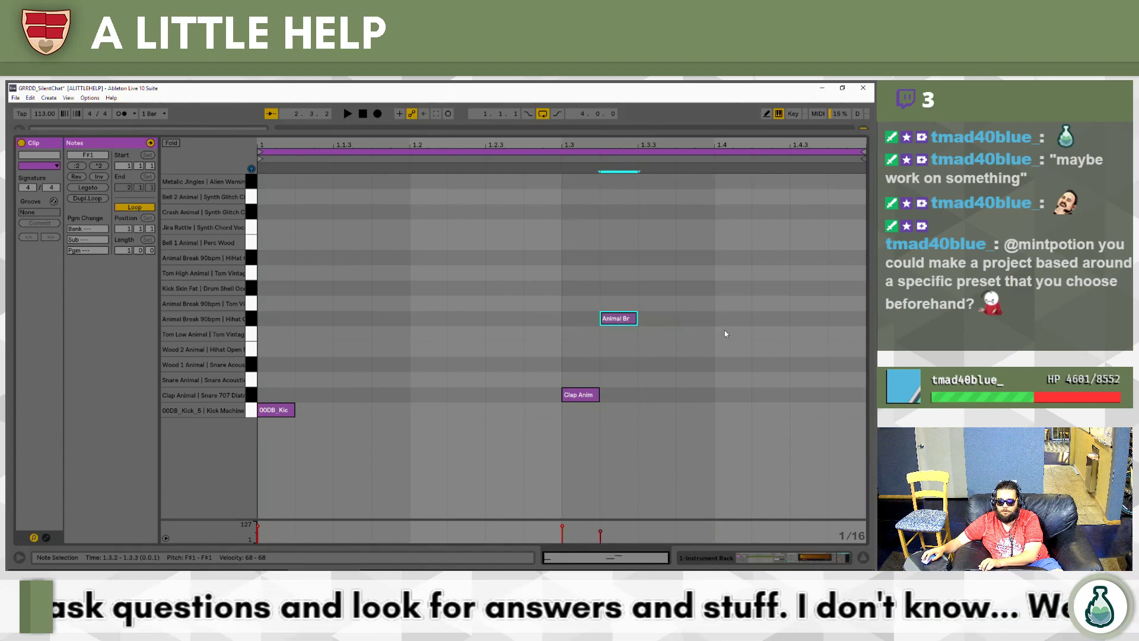
key(Left)
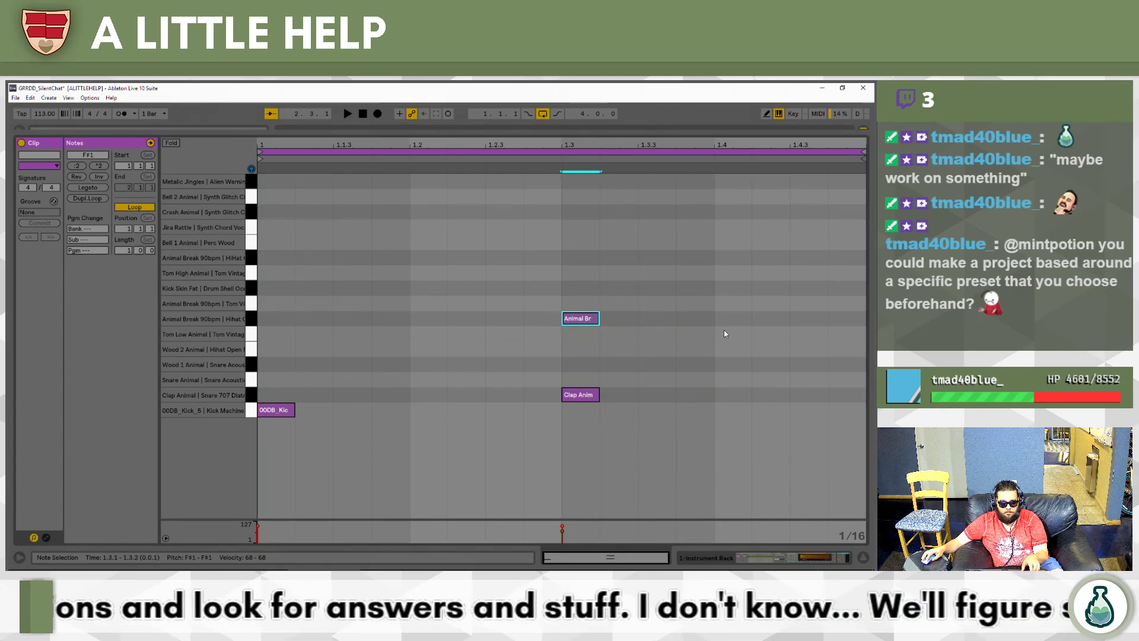
Duplicate the hi-hat note eight times in consecutive sixteenths up to position 2.1 and play the result.
key(ctrl+d)
key(ctrl+d)
key(ctrl+d)
key(ctrl+d)
key(ctrl+d)
key(ctrl+d)
key(ctrl+d)
key(ctrl+d)
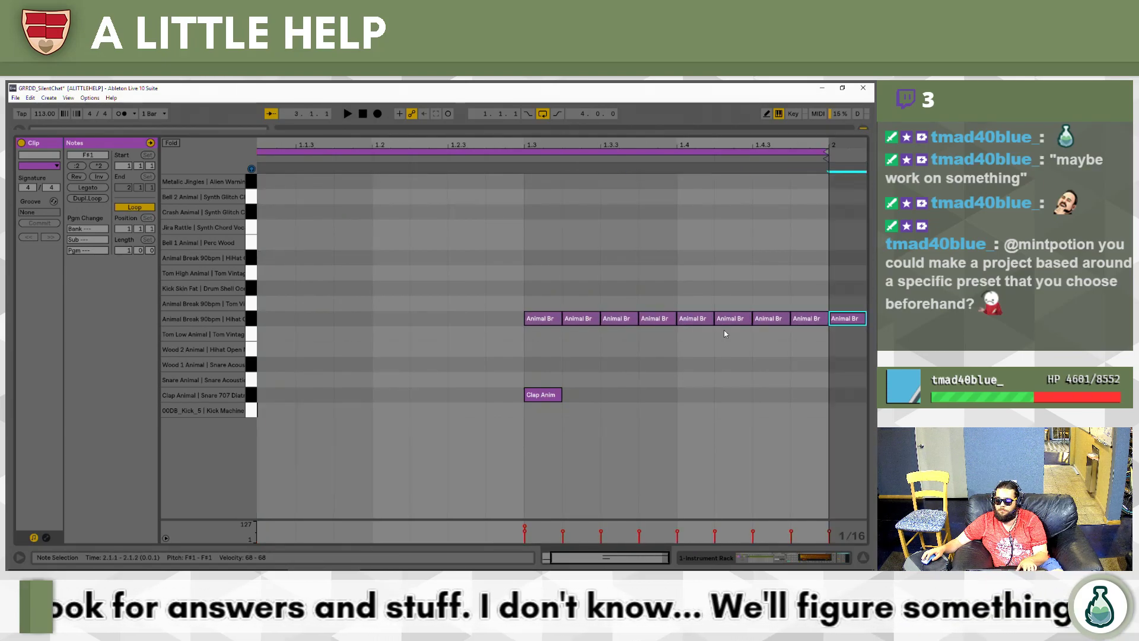
key(space)
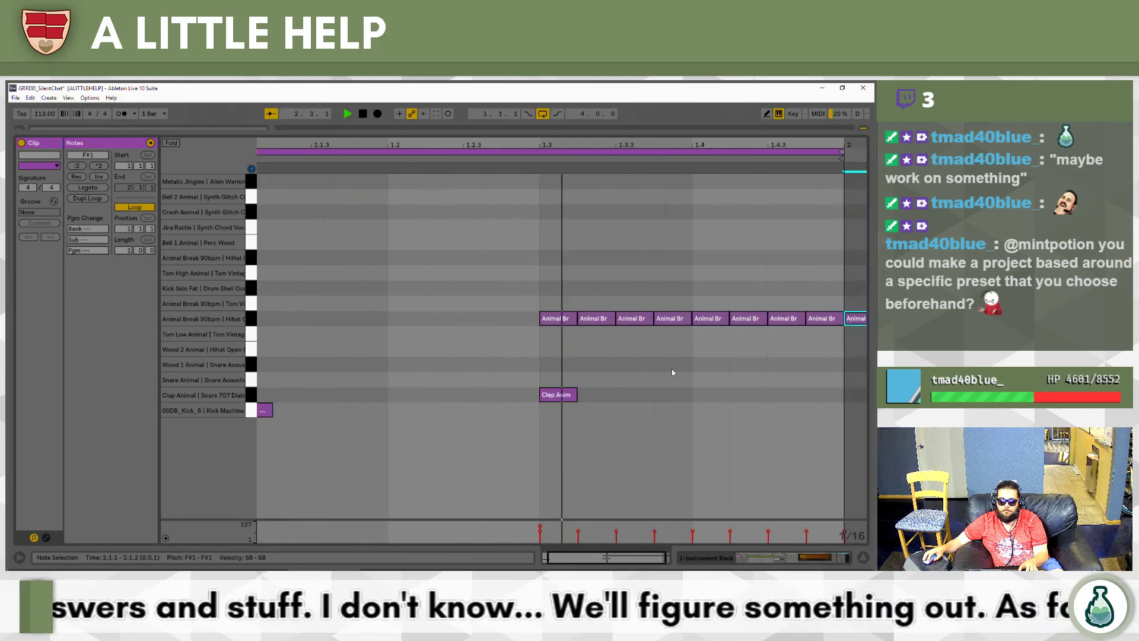
key(space)
key(shift+Tab)
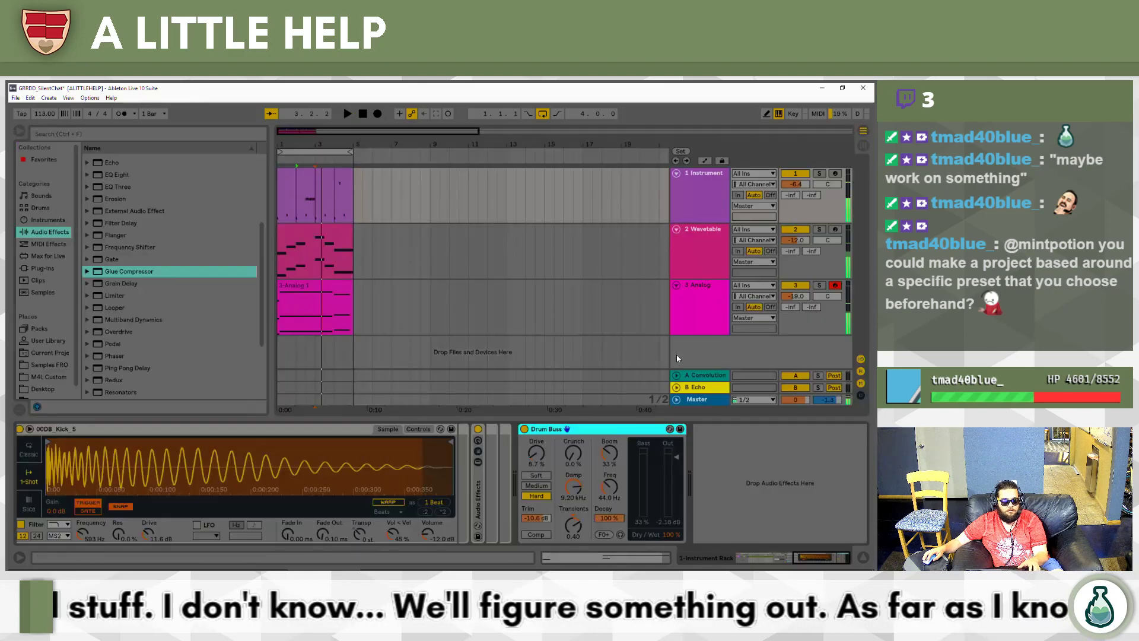
click(301, 187)
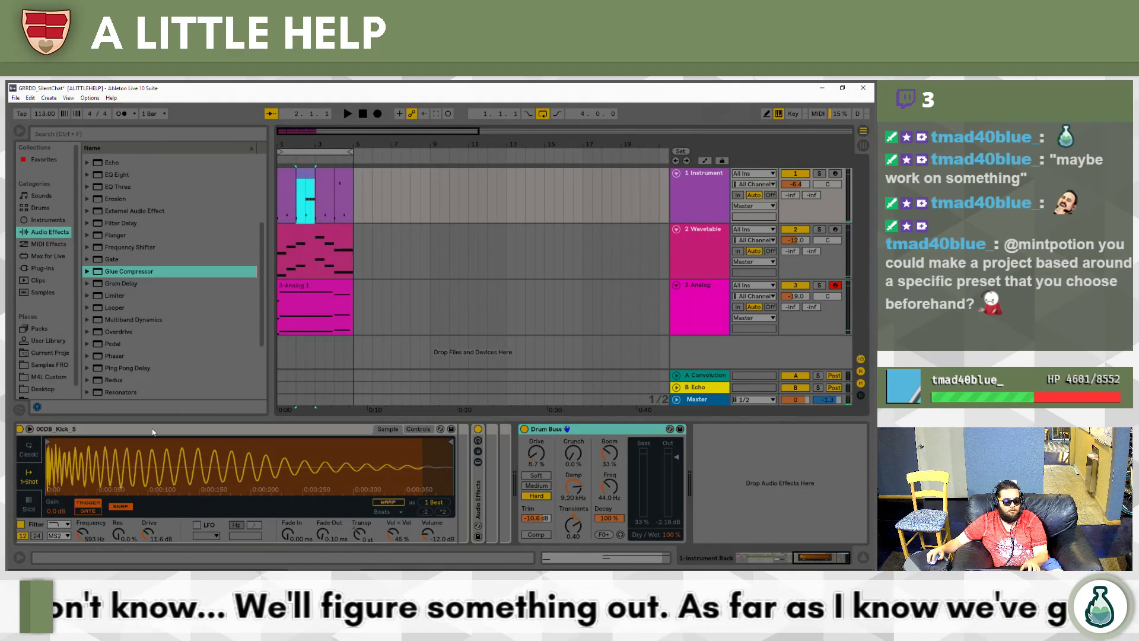
key(shift+Tab)
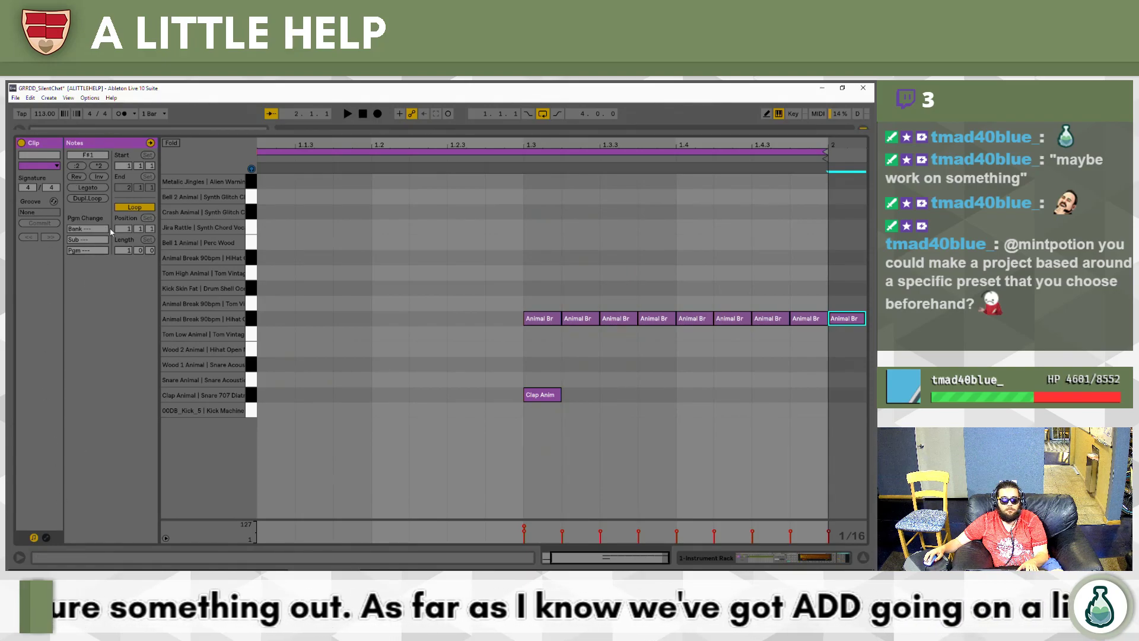
key(super)
key(super)
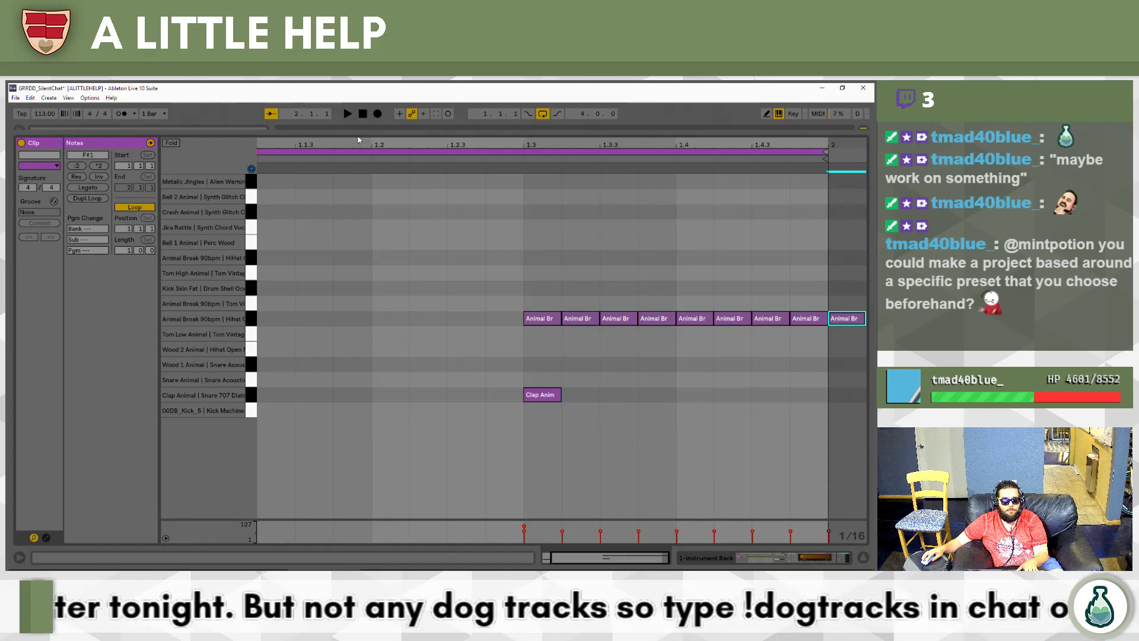
Shrink the clip view and apply the Latin Percussion groove Afro Jazz Shakers-115bpm to the bar 2 drum clip.
drag(358, 138, 295, 324)
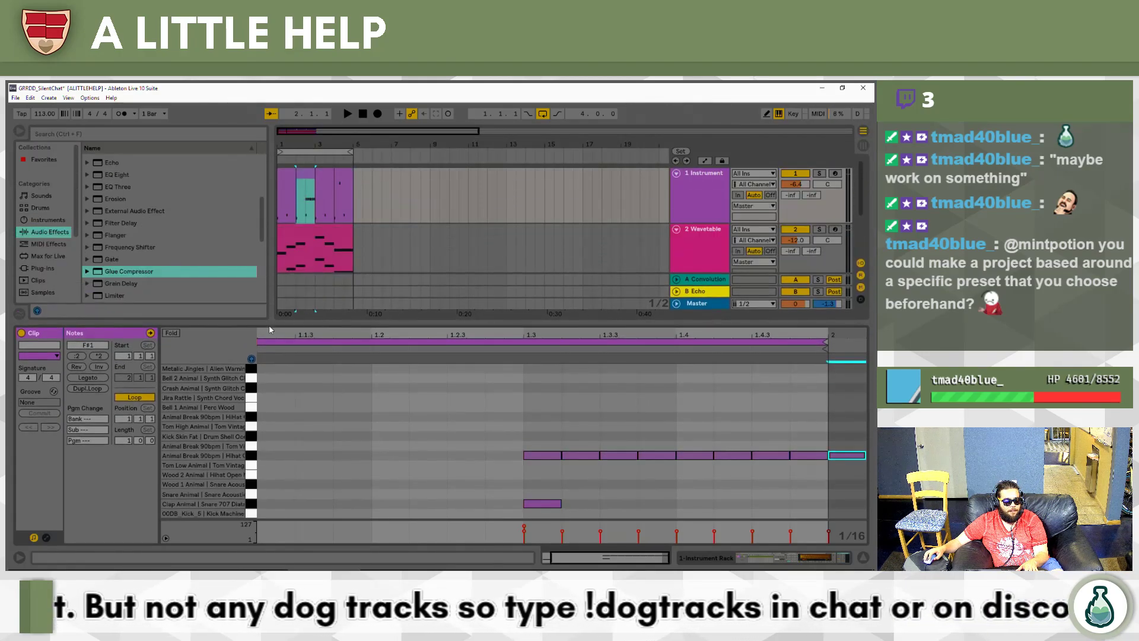
click(54, 391)
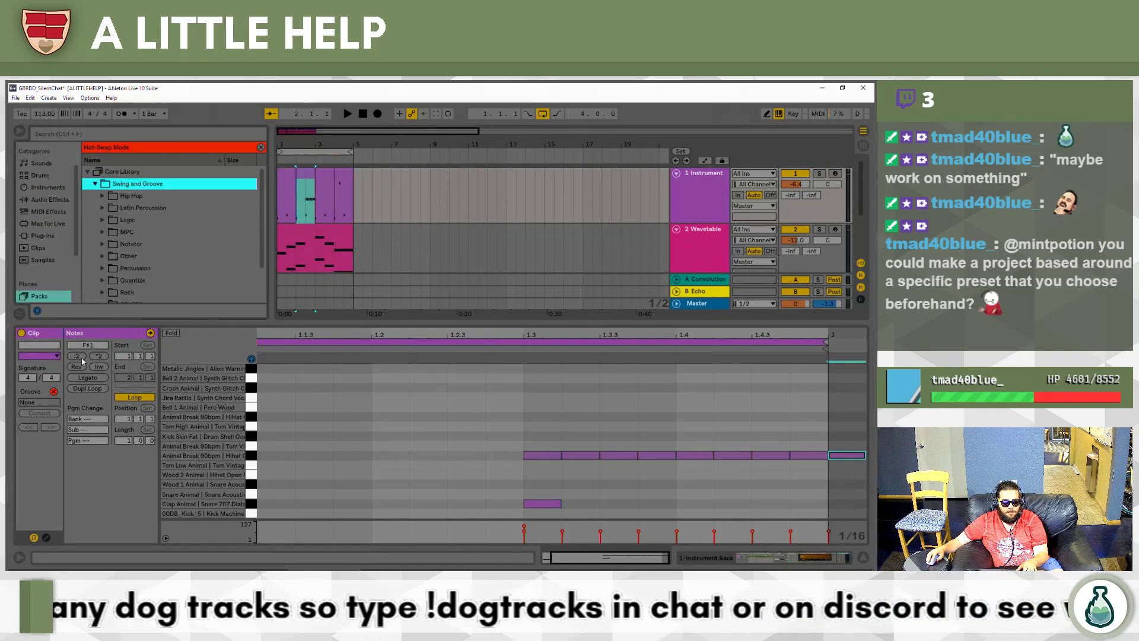
click(185, 197)
key(Down)
key(Right)
key(Down)
key(Down)
key(Down)
key(Down)
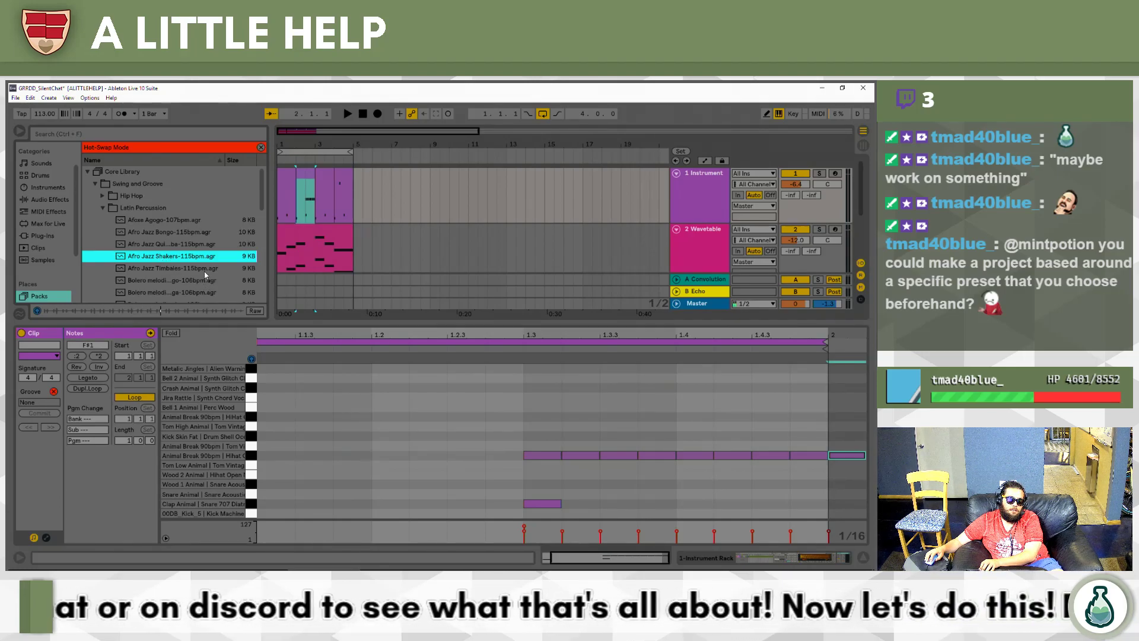
double_click(164, 257)
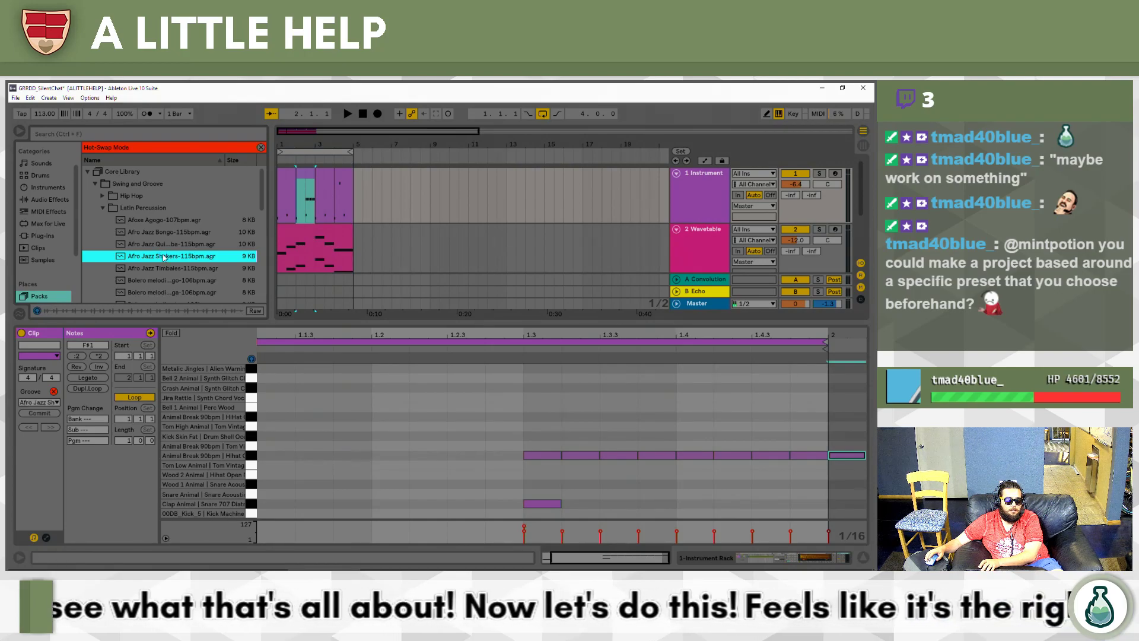
Show the Groove Pool, loop the arrangement over the bar 2 drum clip and audition it with the Instrument track soloed.
click(19, 314)
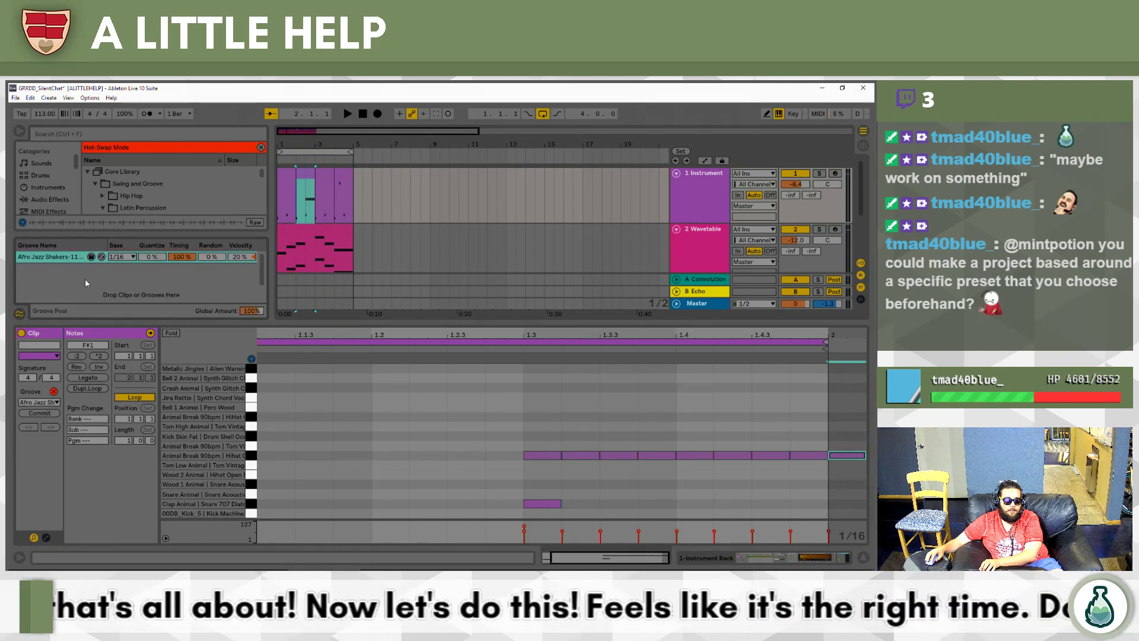
click(304, 176)
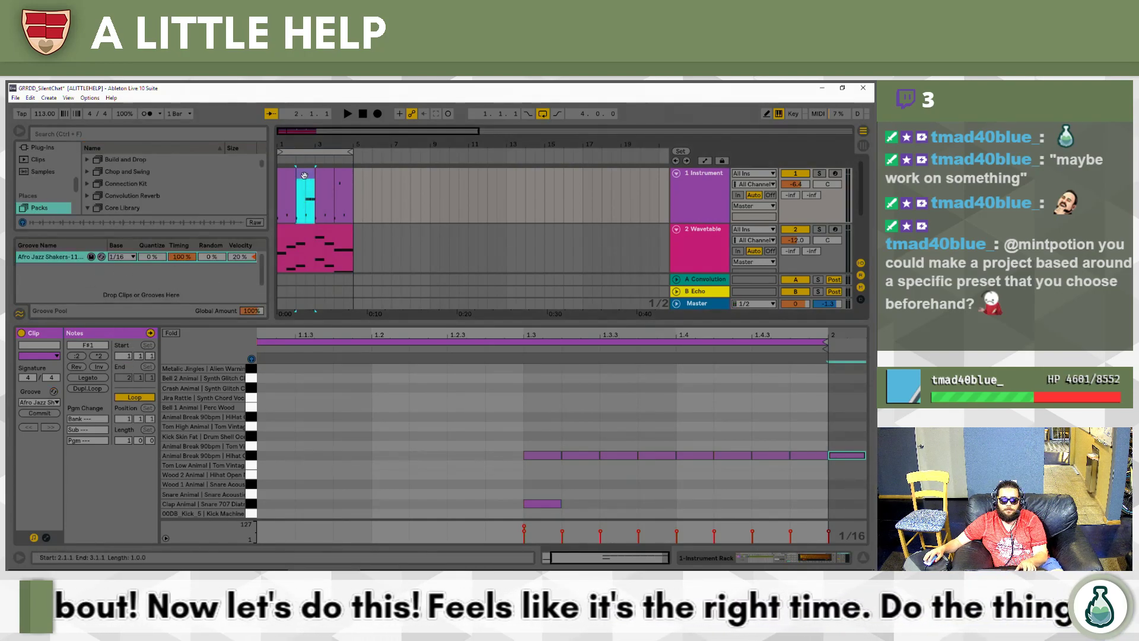
key(ctrl+l)
key(space)
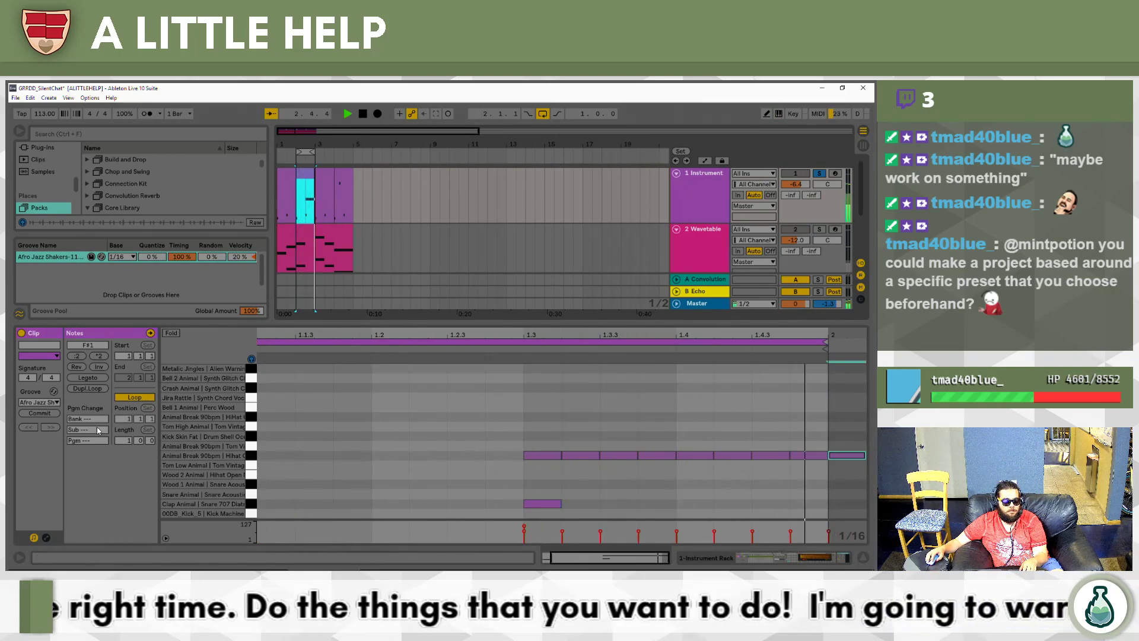
key(space)
Return to the drum track's devices and switch the Instrument Rack's zone editor to chain select, with chains and devices shown.
drag(535, 419, 868, 462)
key(shift+Tab)
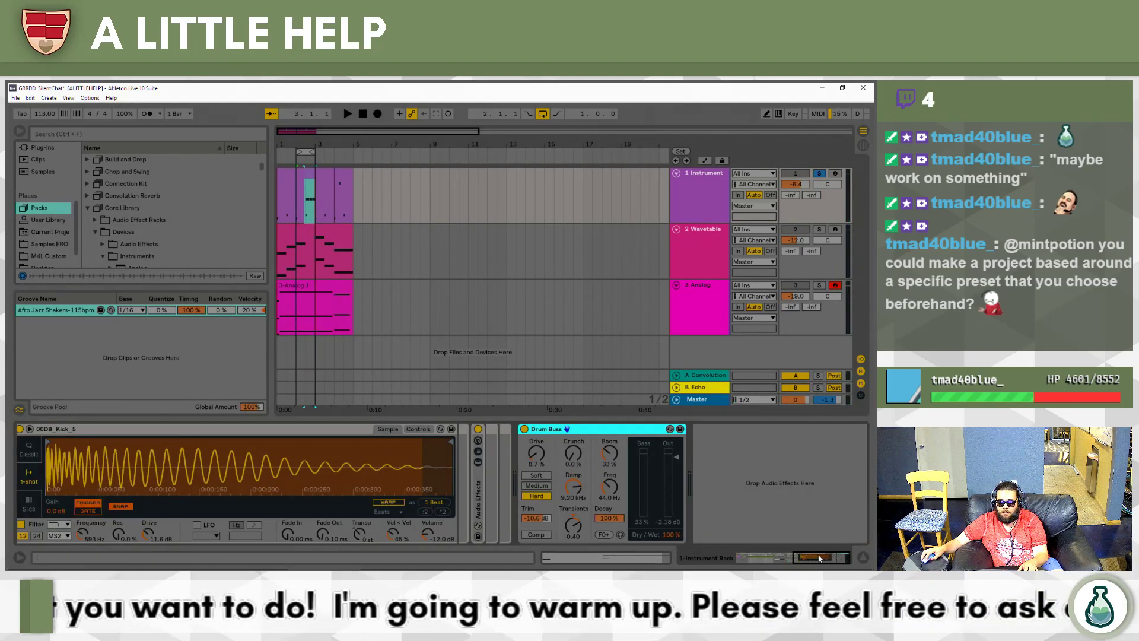
drag(819, 558, 753, 558)
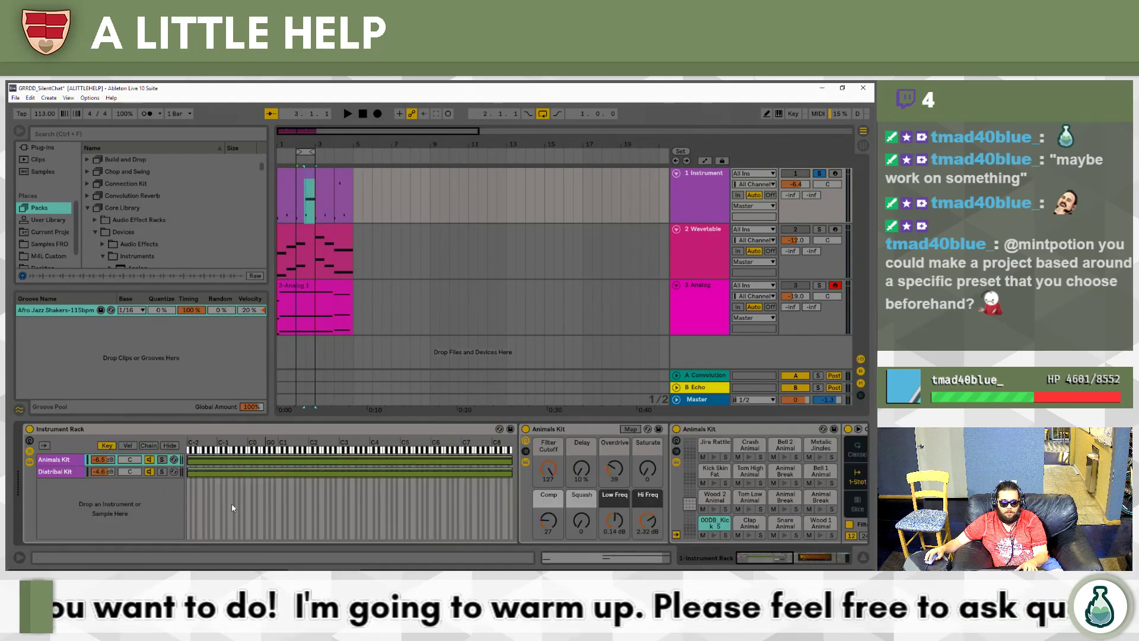
click(29, 452)
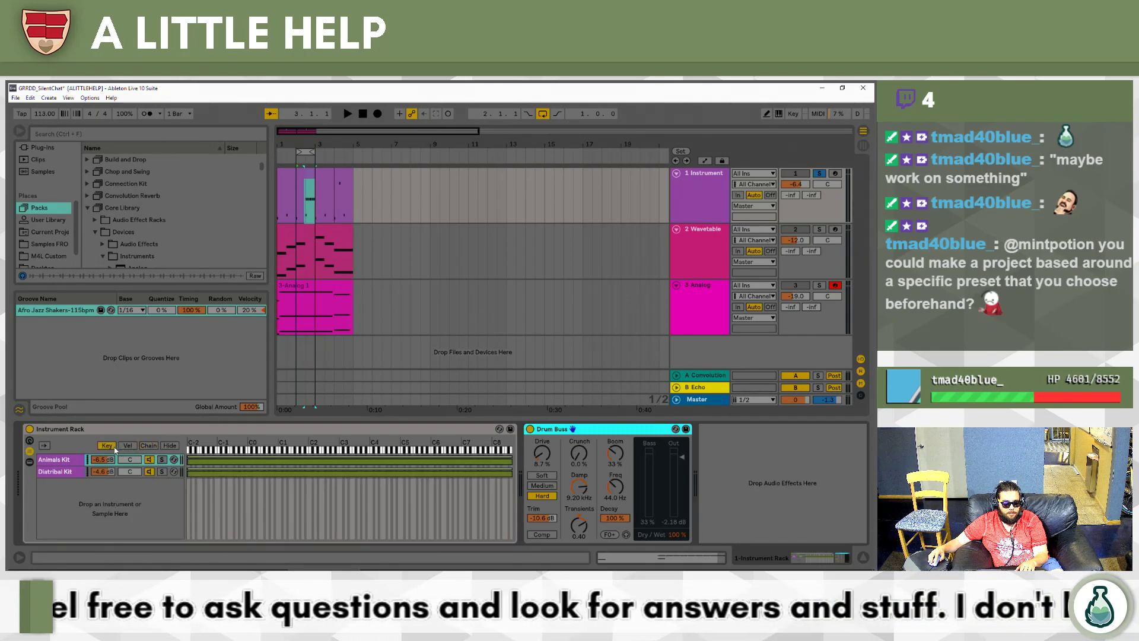
click(142, 446)
click(29, 440)
click(29, 440)
click(29, 461)
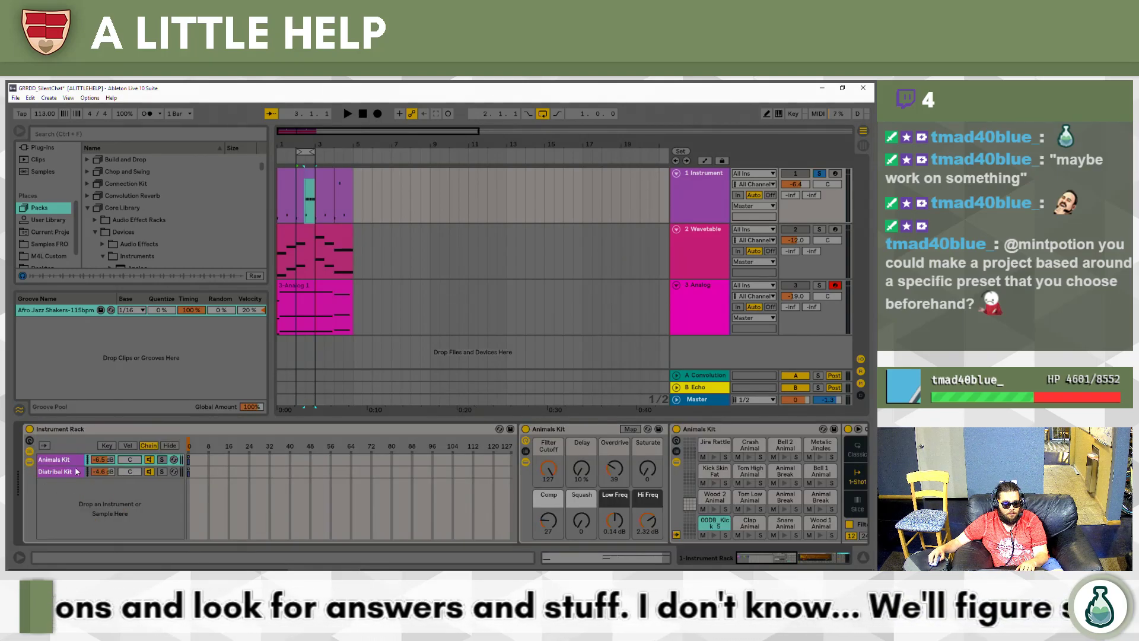
click(29, 453)
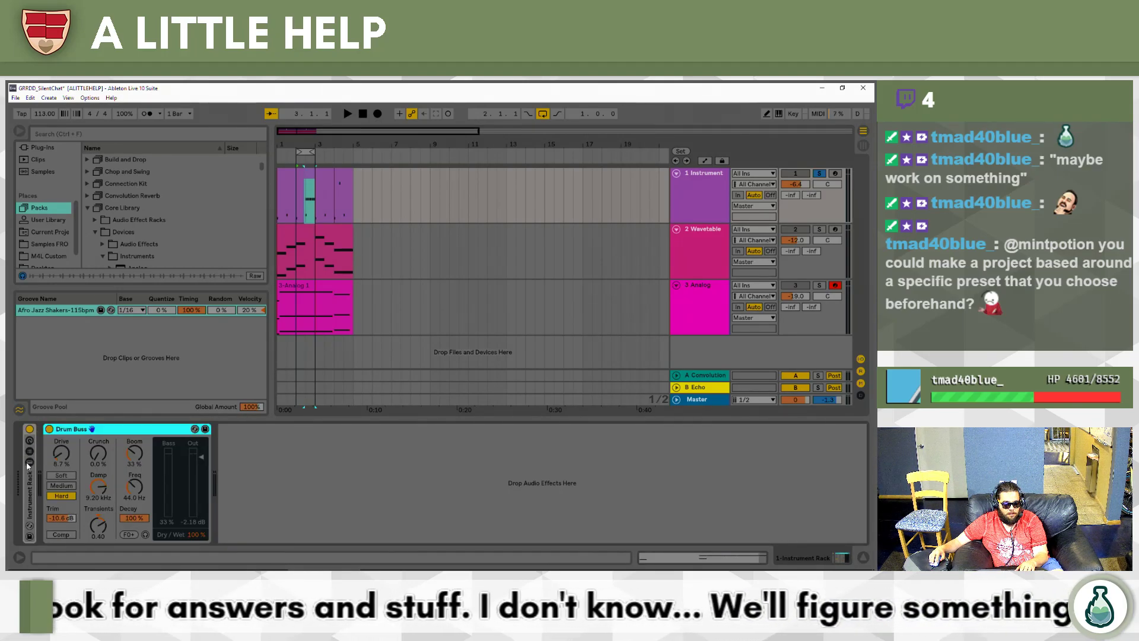
click(29, 463)
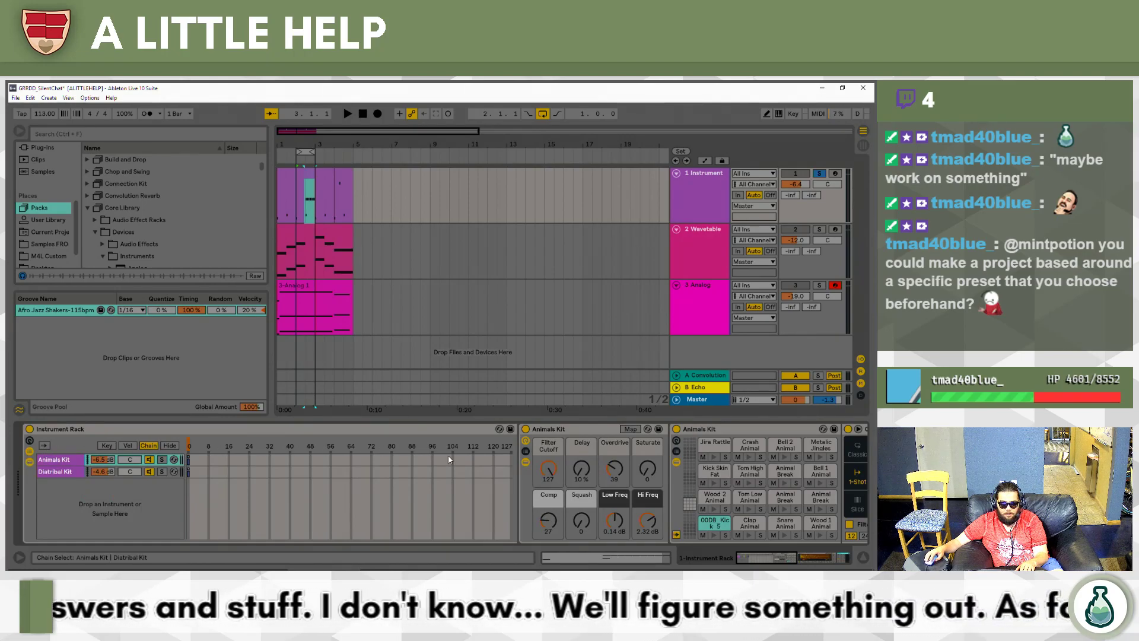
Play the loop, open the Animals Kit's Animal Break hi-hat pad and turn on Warp for its Animal Break 90bpm sample.
key(space)
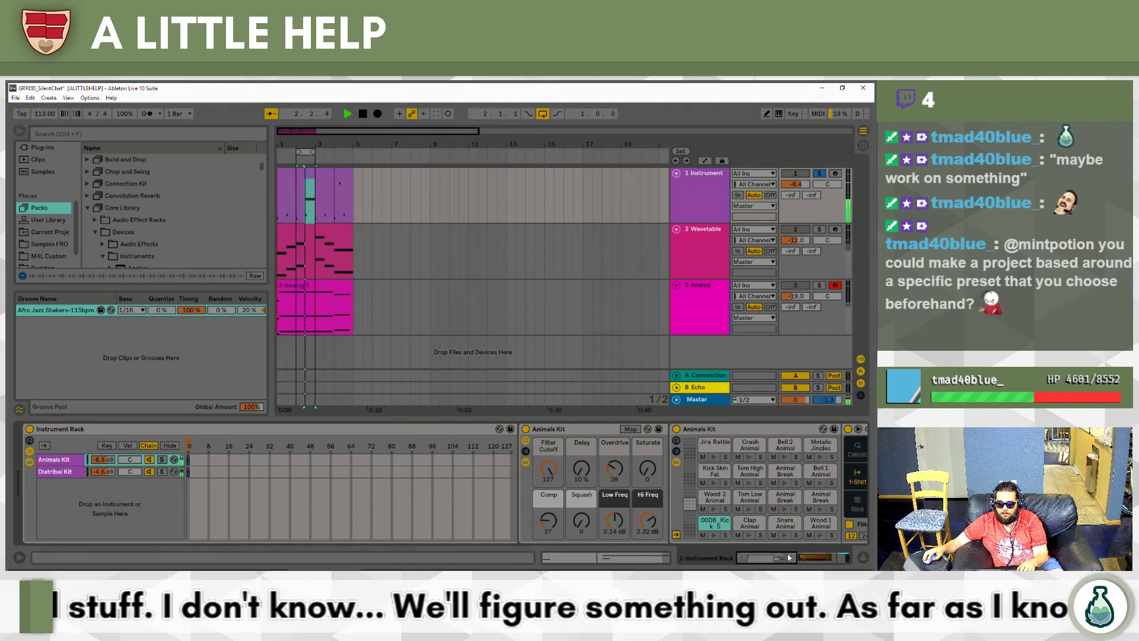
scroll(683, 510, down, 3)
key(space)
click(621, 511)
drag(771, 563, 809, 565)
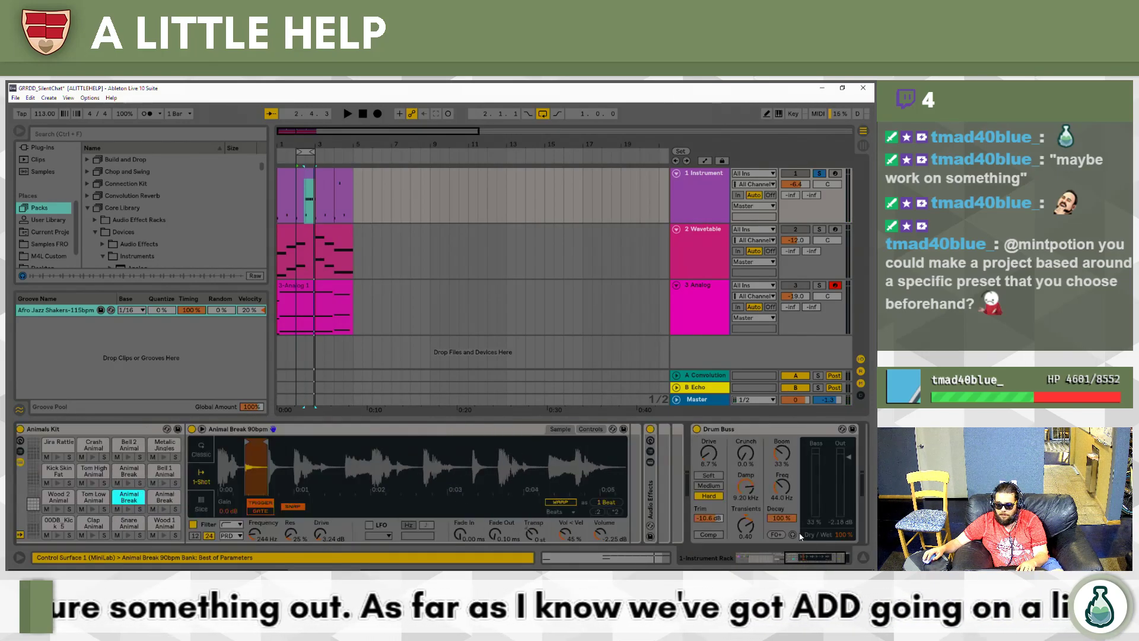
click(561, 502)
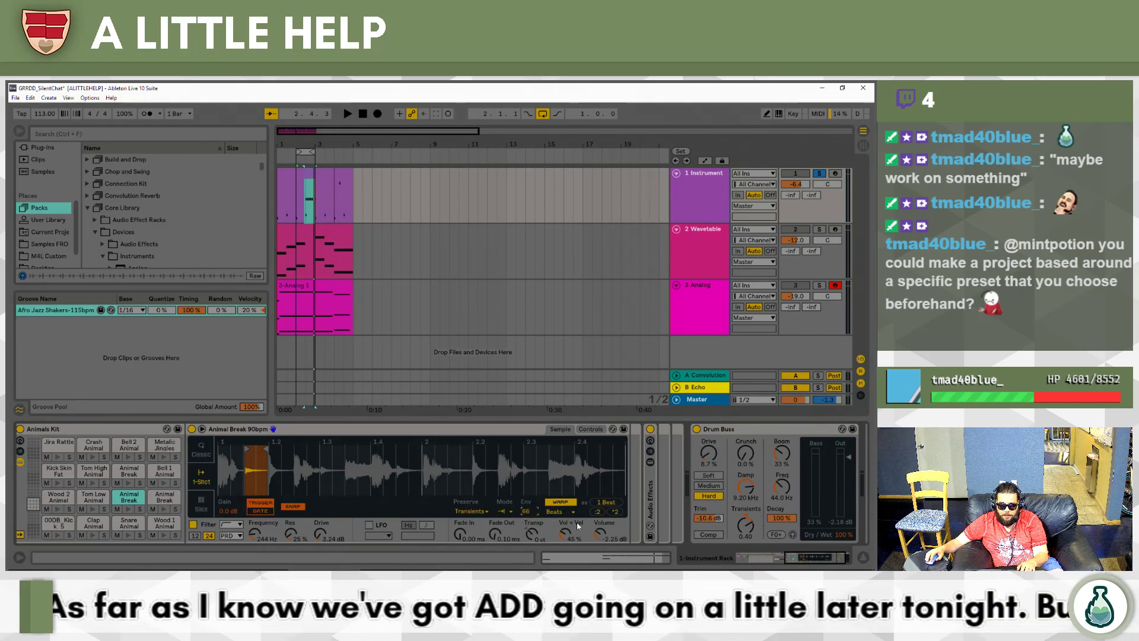
Set the warp transient envelope of the Animal Break 90bpm sample to 18 while auditioning the loop.
click(772, 562)
key(space)
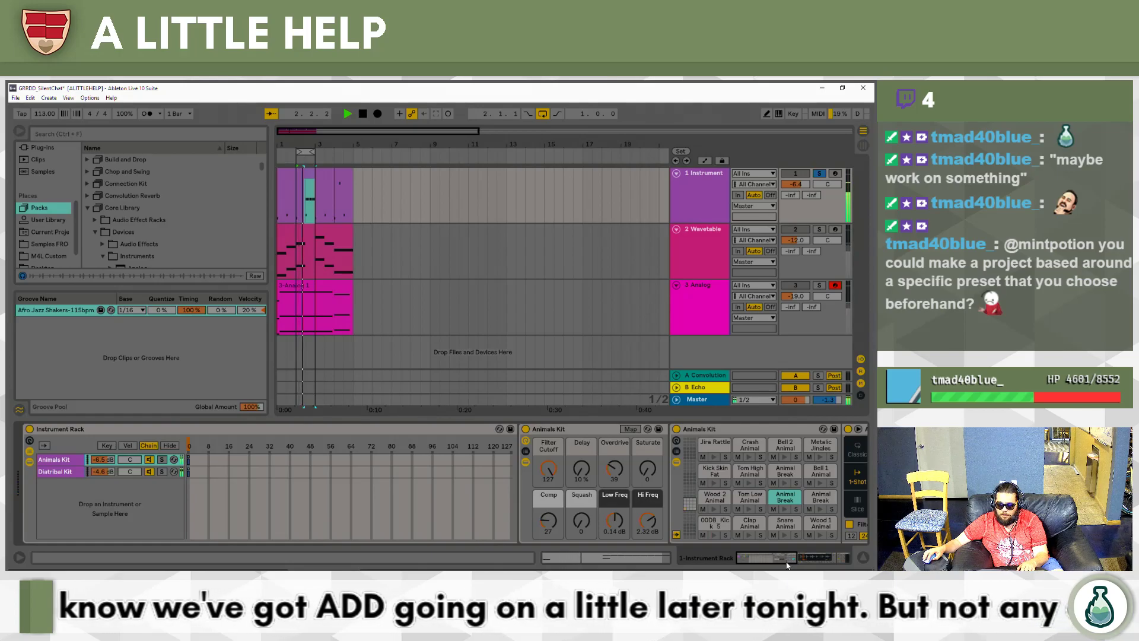
click(833, 559)
drag(836, 563, 834, 562)
key(space)
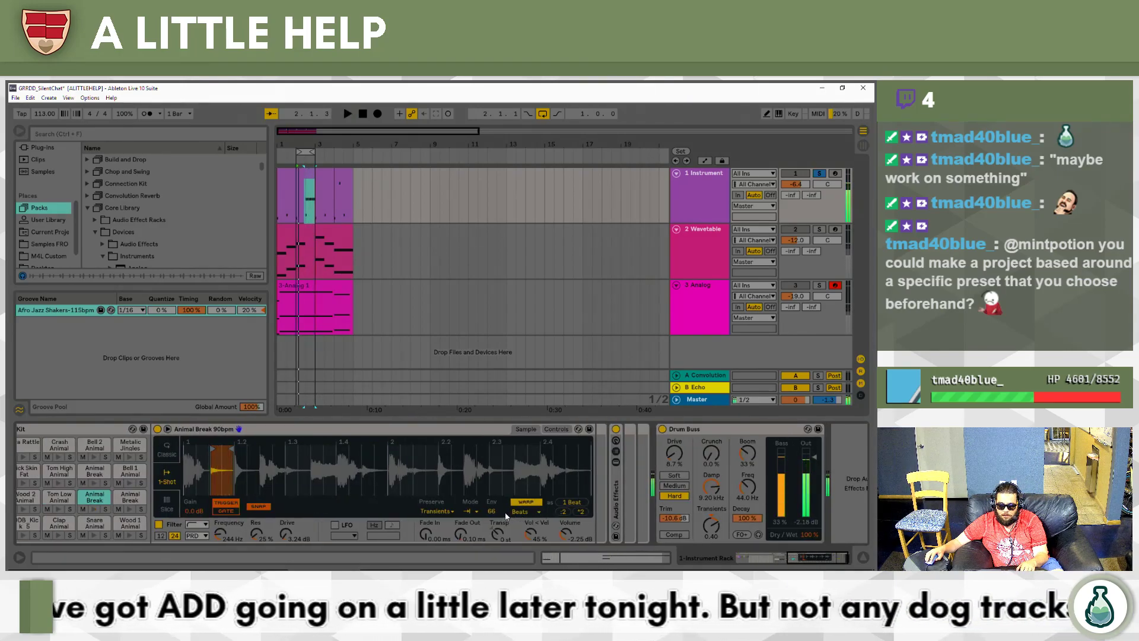
drag(495, 510, 495, 517)
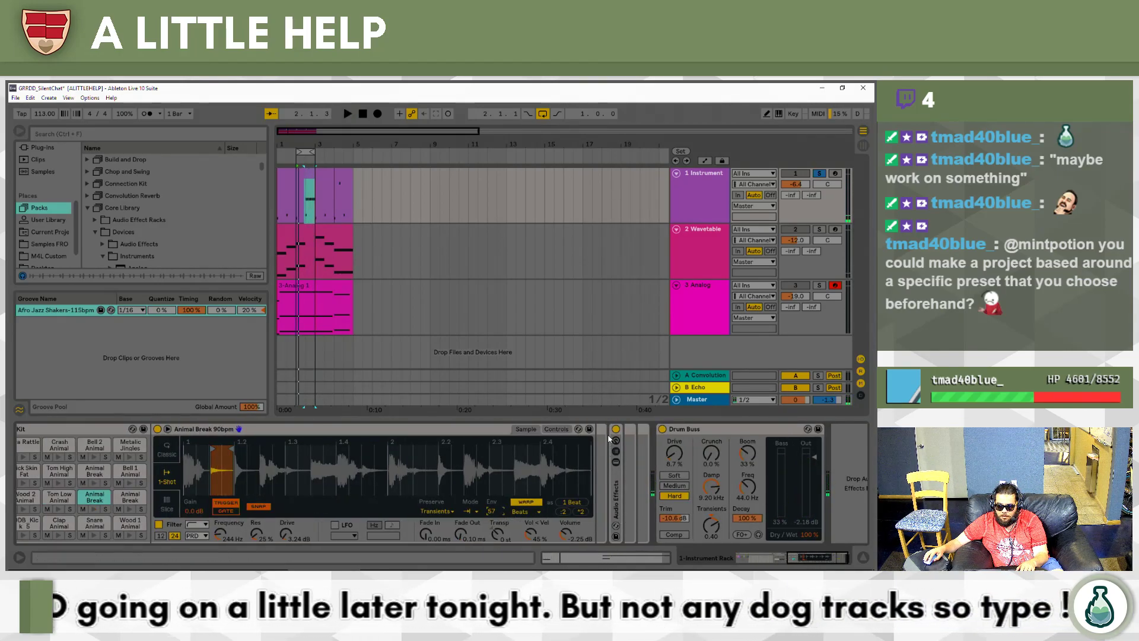
key(space)
click(491, 511)
text(08)
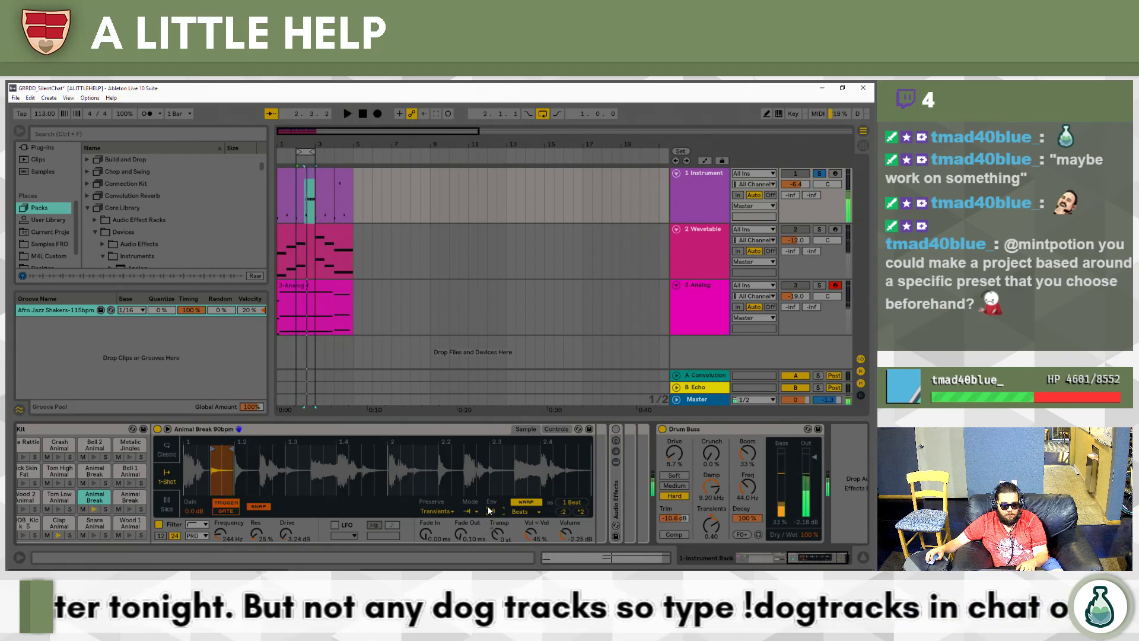
key(Return)
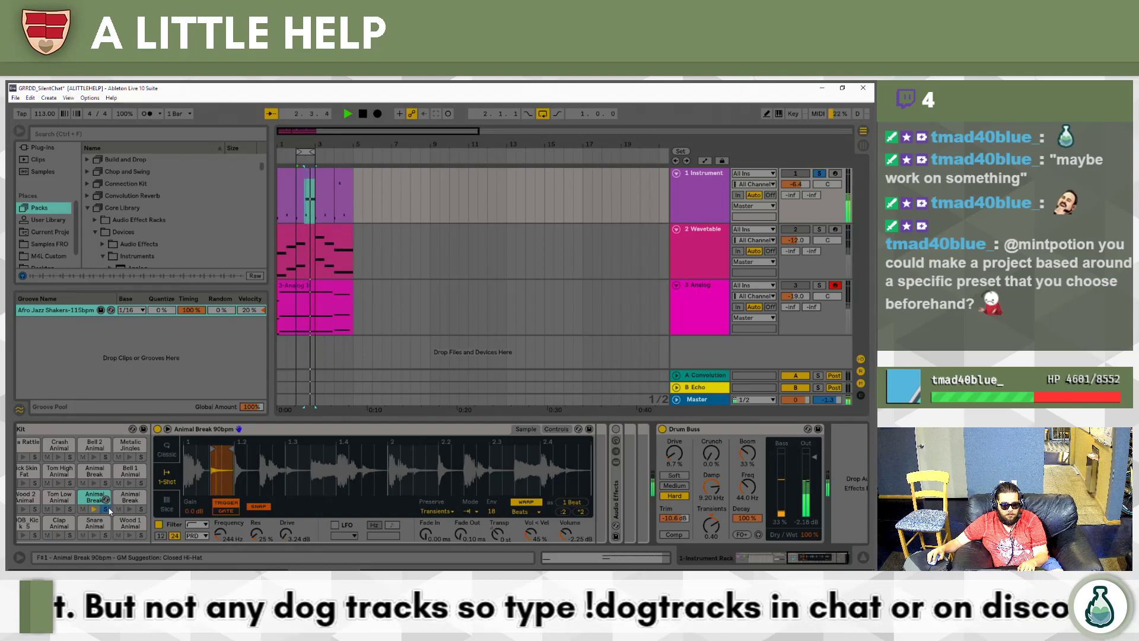
key(space)
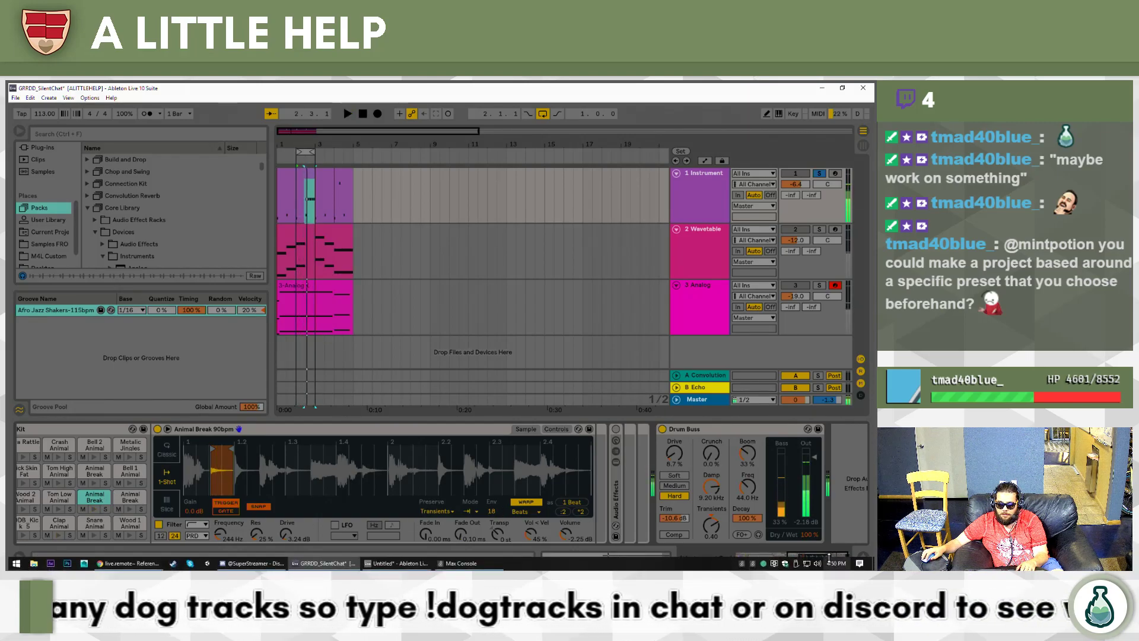
drag(810, 556, 664, 547)
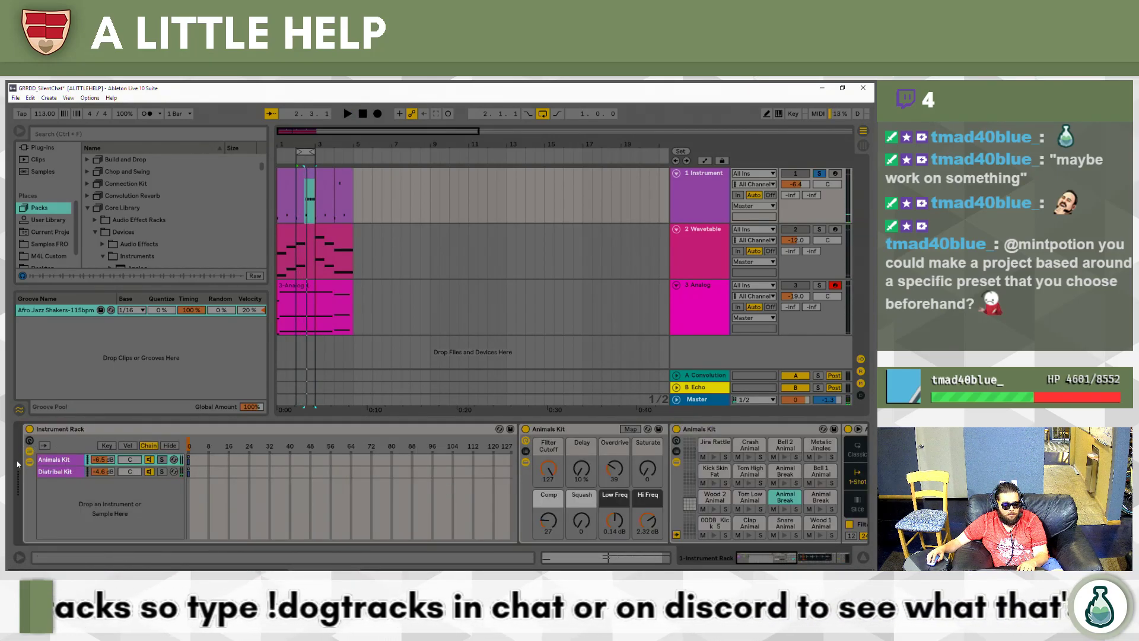
Open the Distribal Kit chain's Hihat Closed pad, bring its sample into view and audition it in the bar 2 loop.
click(58, 471)
key(space)
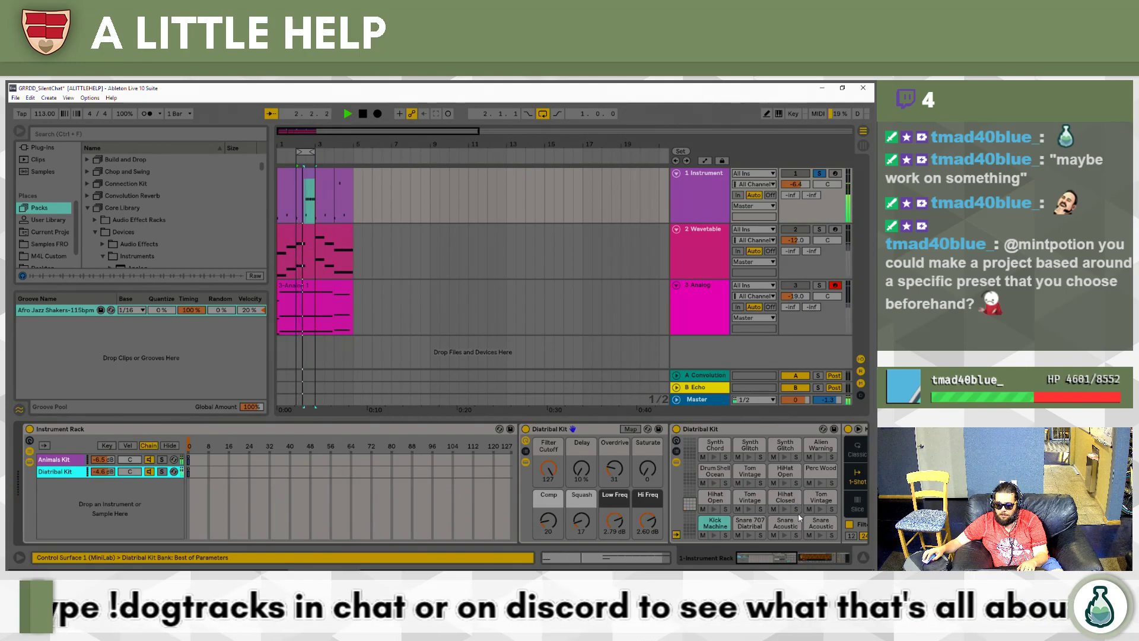
key(space)
click(785, 503)
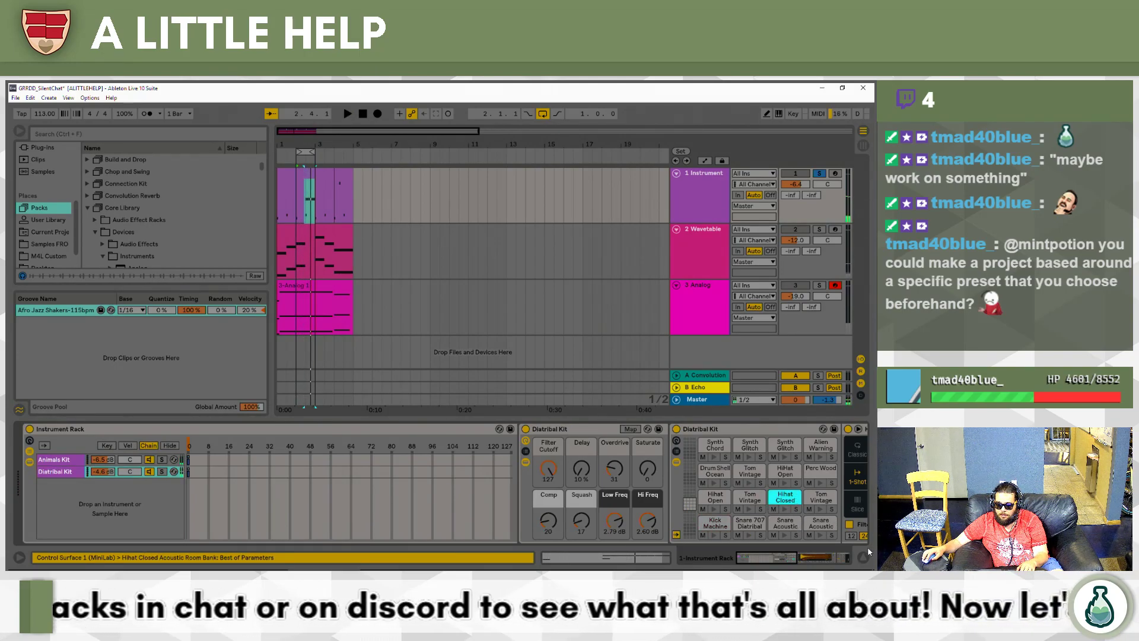
click(831, 558)
drag(830, 558, 817, 558)
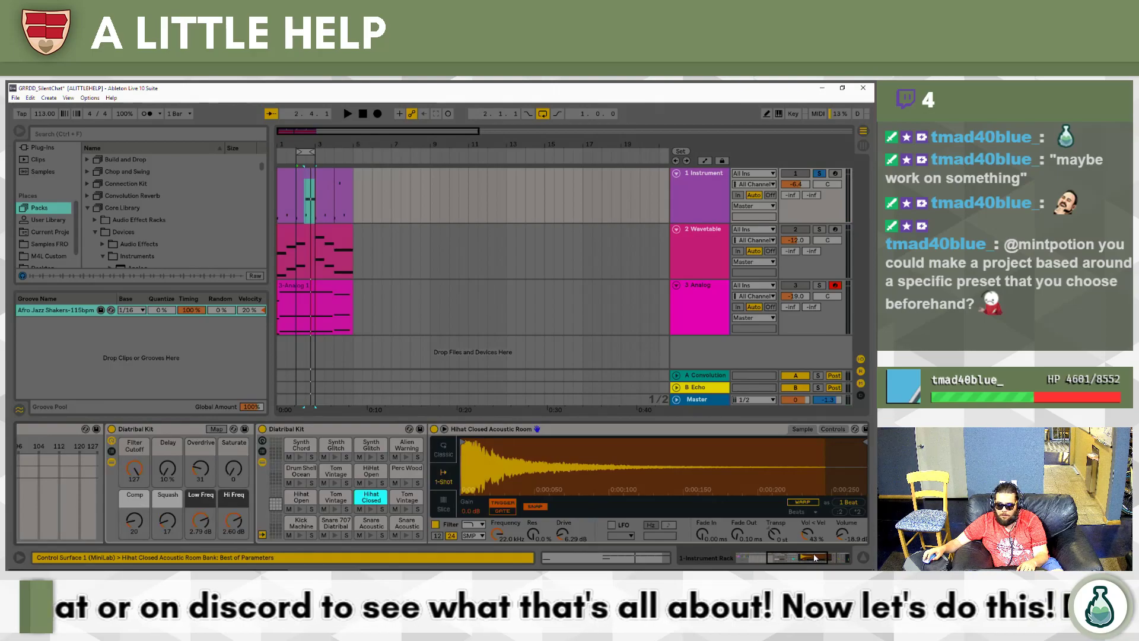
key(space)
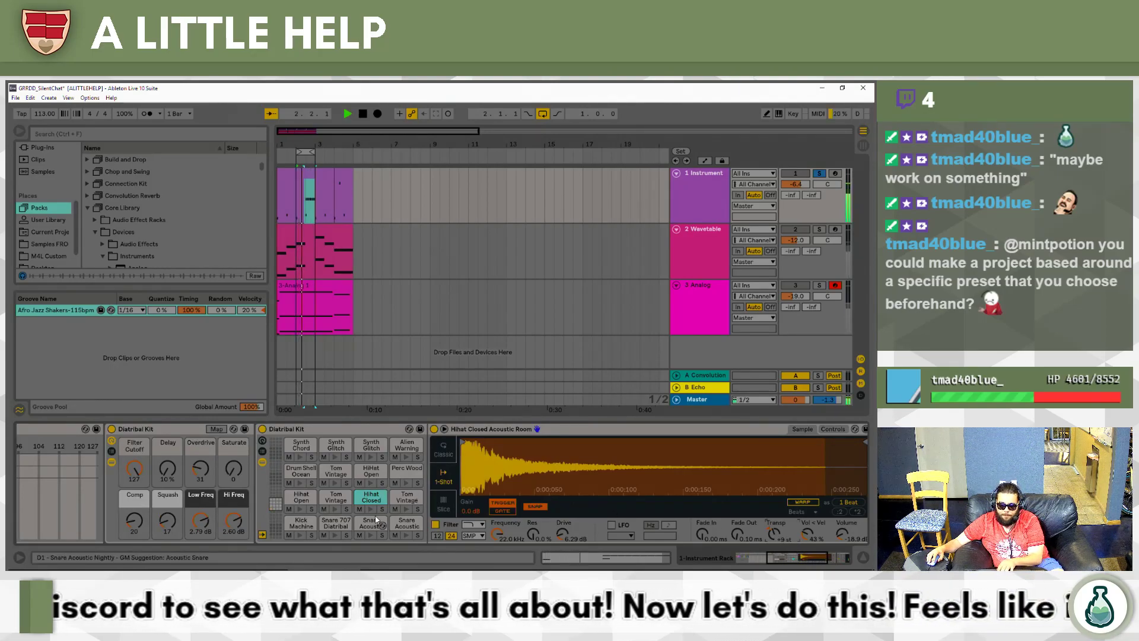
key(space)
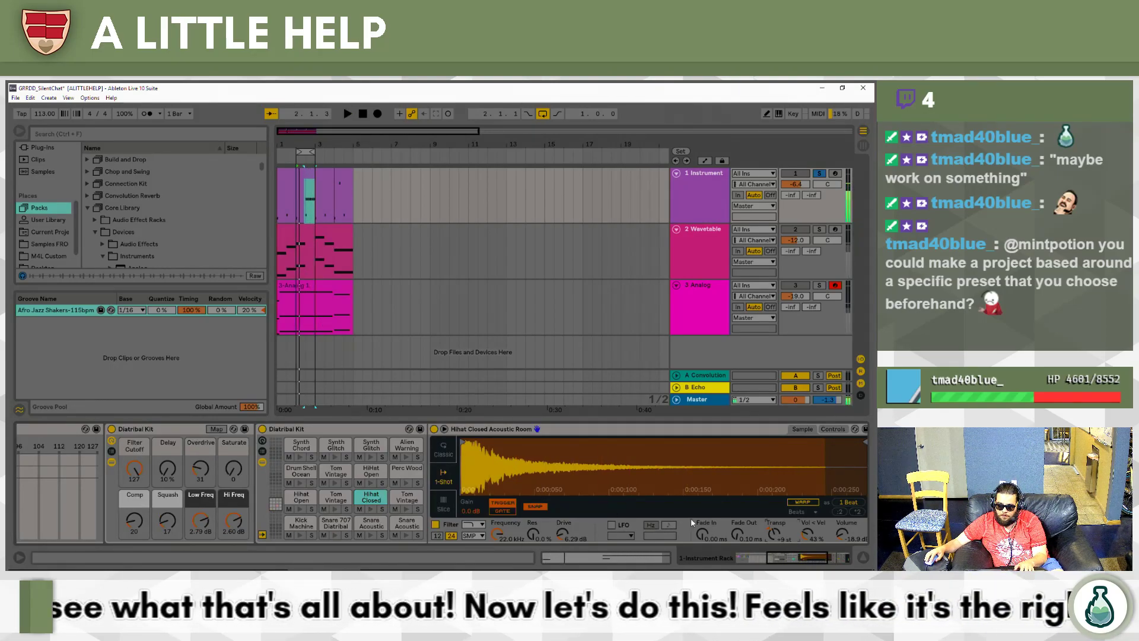
Turn on Warp for the Hihat Closed Acoustic Room sample and set its transient envelope to 10 while playing the loop.
click(803, 502)
click(721, 512)
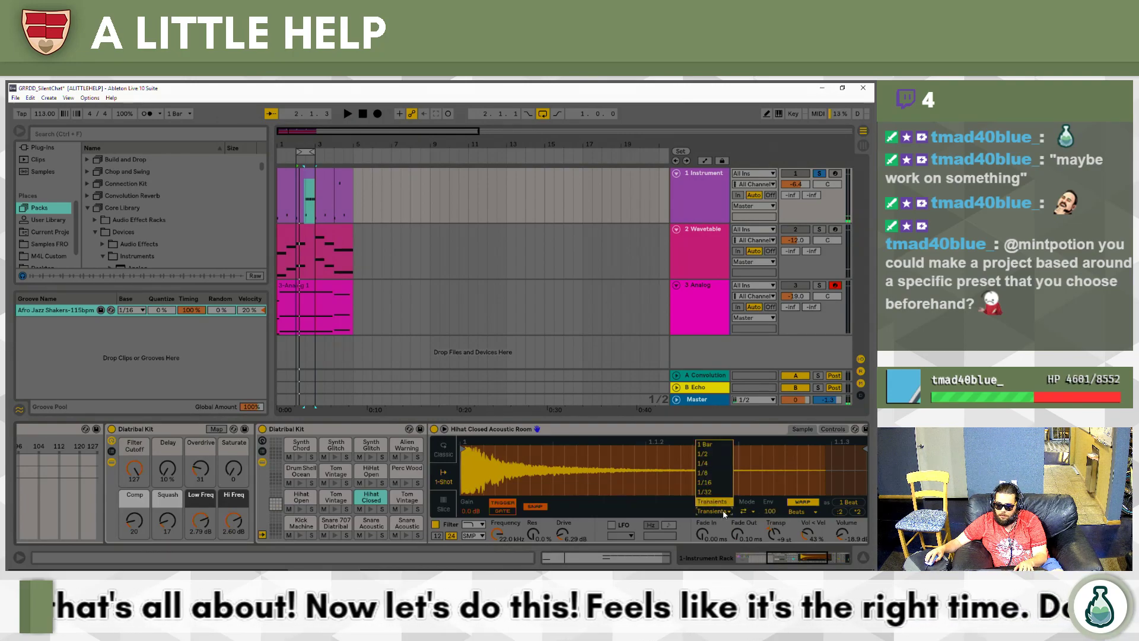
click(724, 513)
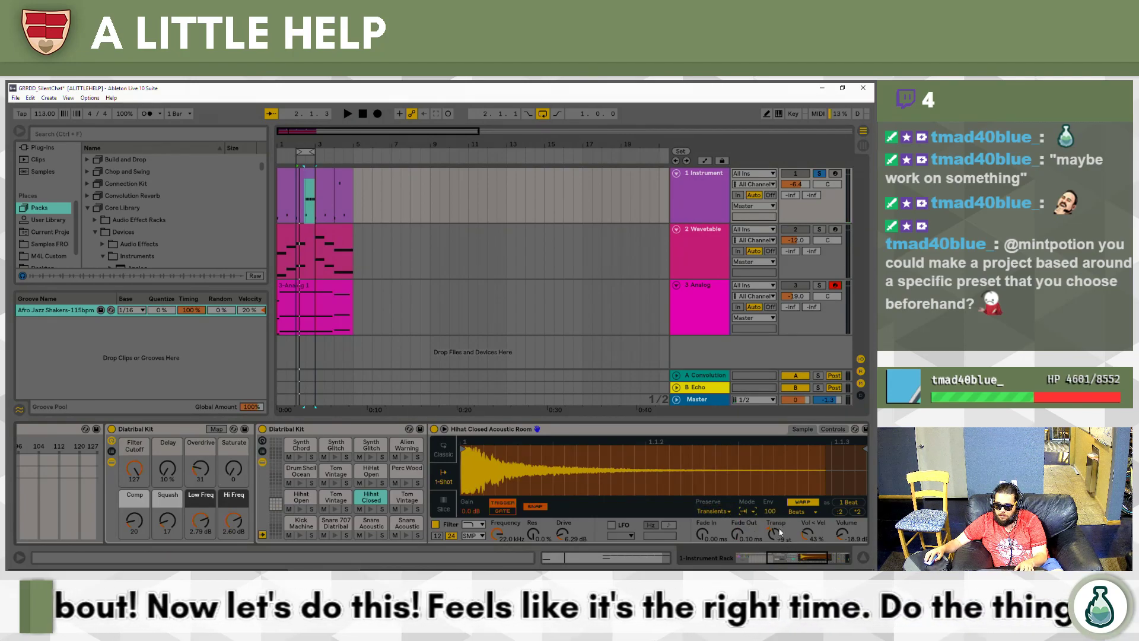
drag(770, 511, 769, 550)
key(space)
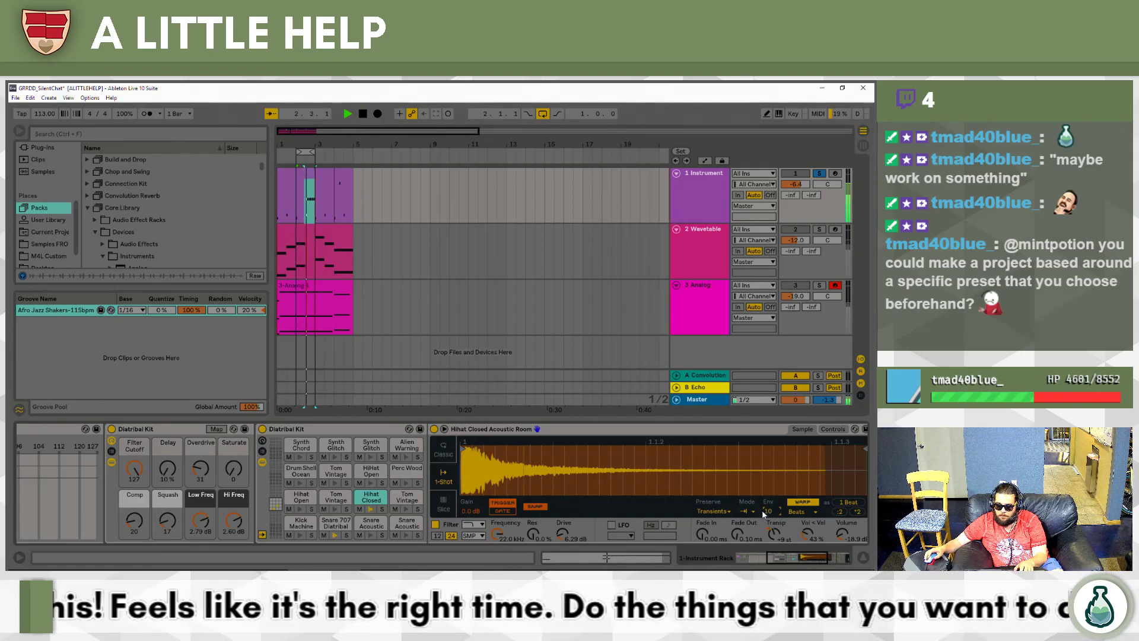
Try different filter types on the Hihat Closed sample and set the filter frequency to 5.76 kHz and resonance to 87%.
click(478, 525)
click(478, 521)
click(475, 524)
click(475, 504)
click(478, 524)
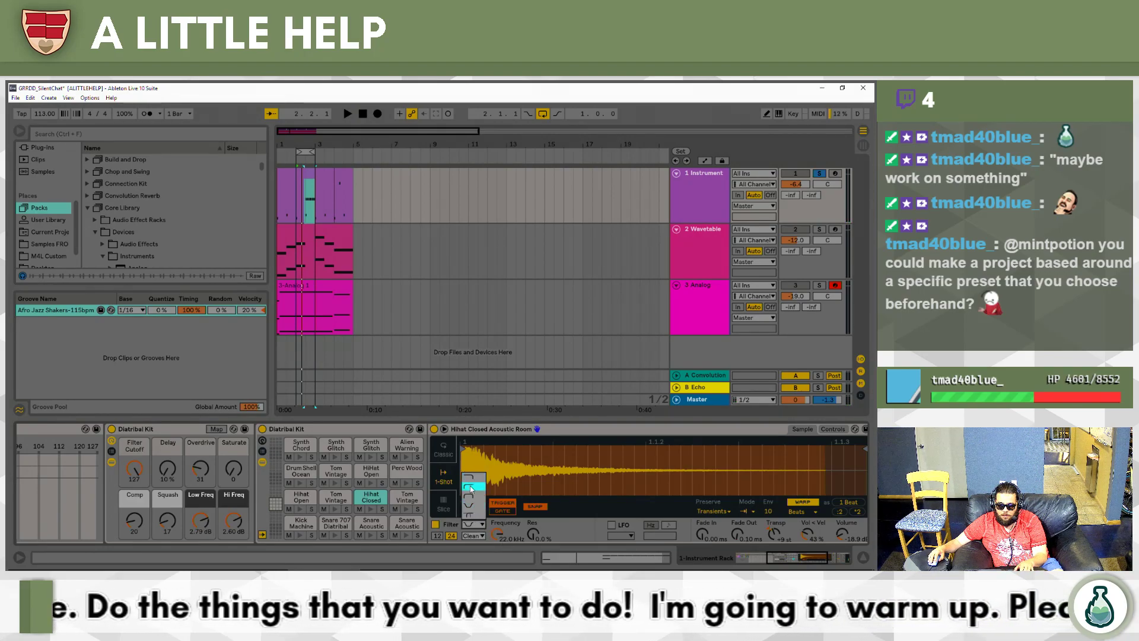
click(477, 502)
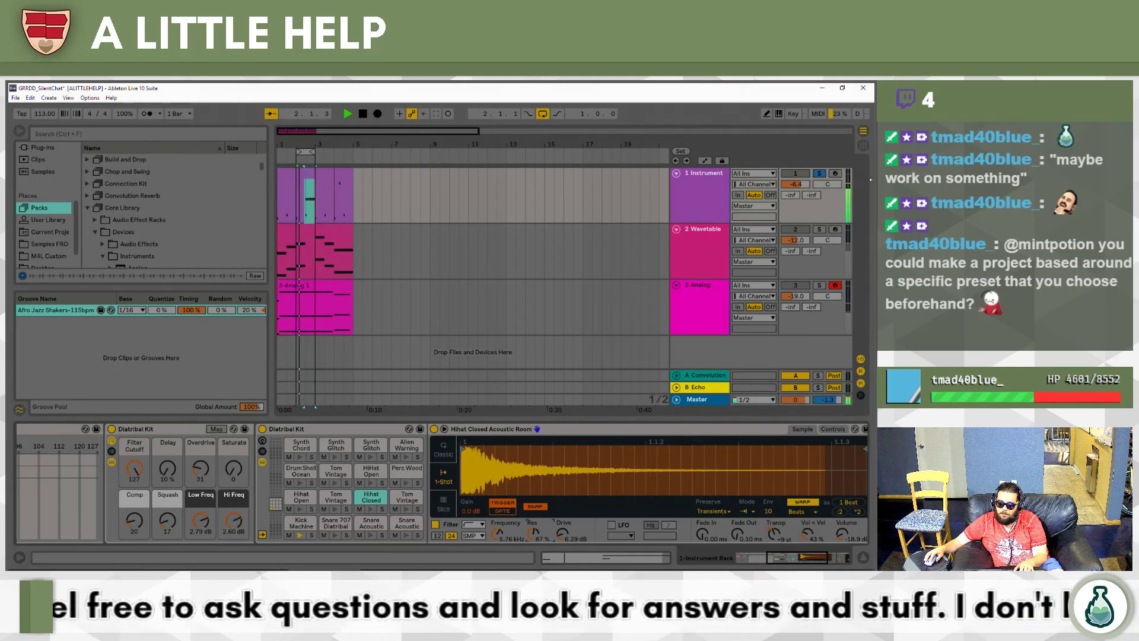
Unsolo the Instrument track and audition the full mix from the start of the arrangement.
click(706, 172)
click(819, 174)
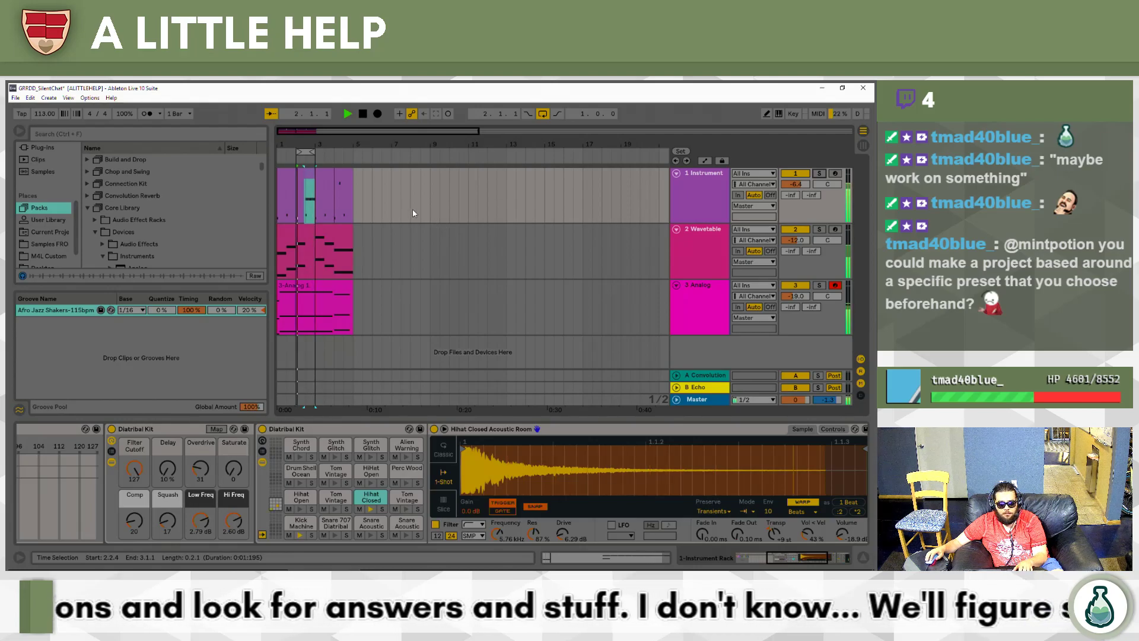
click(362, 113)
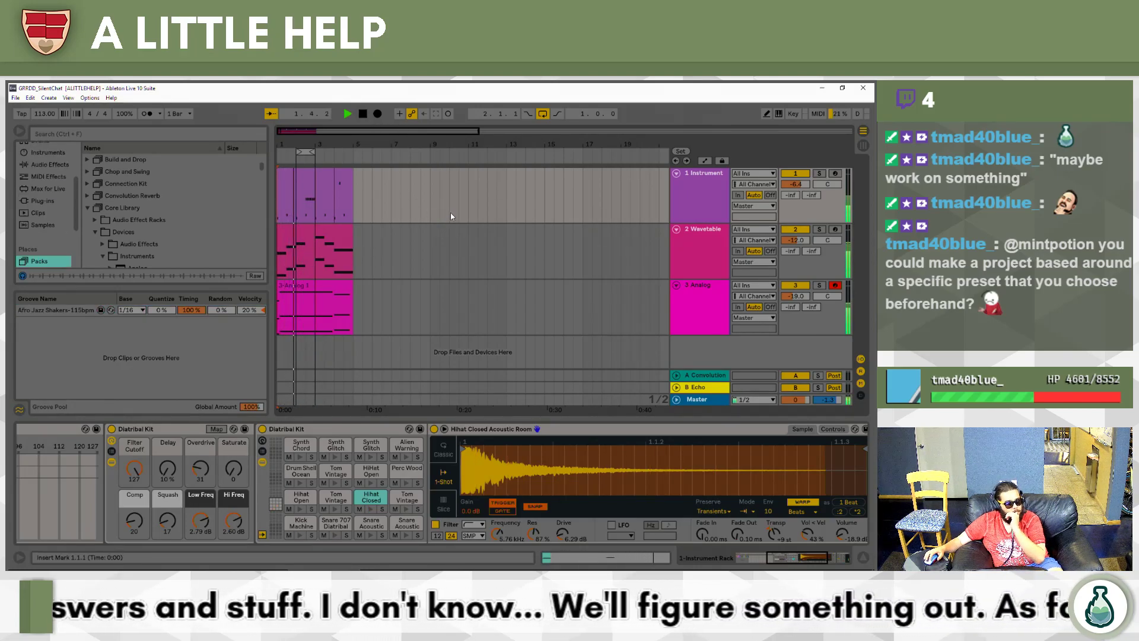
key(space)
Set the Afro Jazz Shakers groove's Quantize to 44% and try a lower Timing before returning it to 100%.
click(197, 310)
drag(159, 310, 159, 286)
key(space)
click(191, 311)
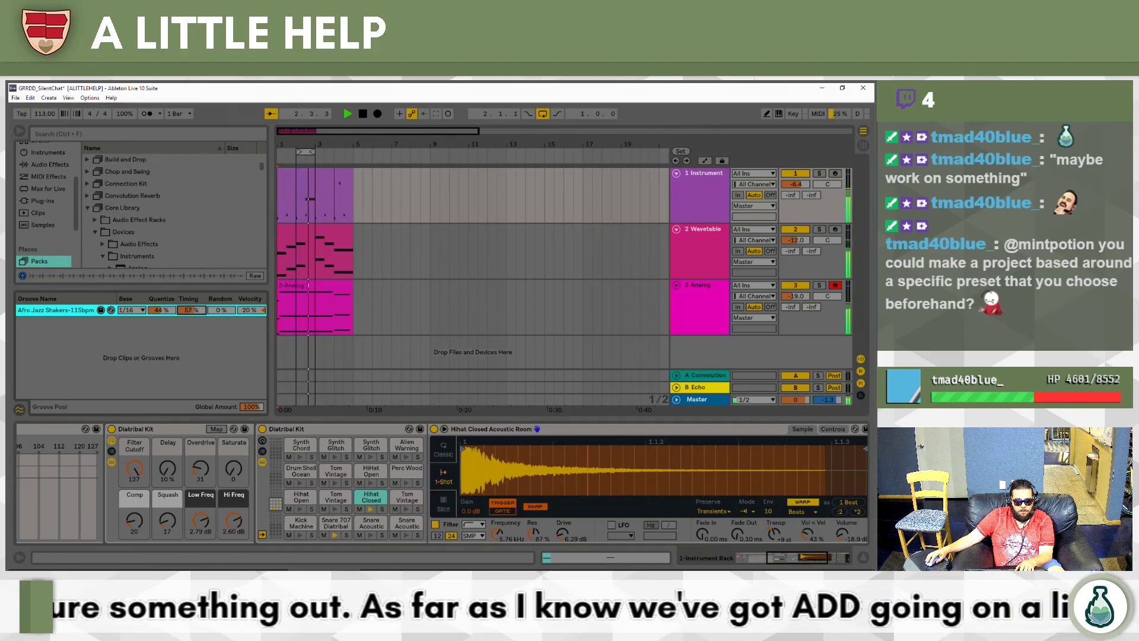
drag(191, 311, 189, 313)
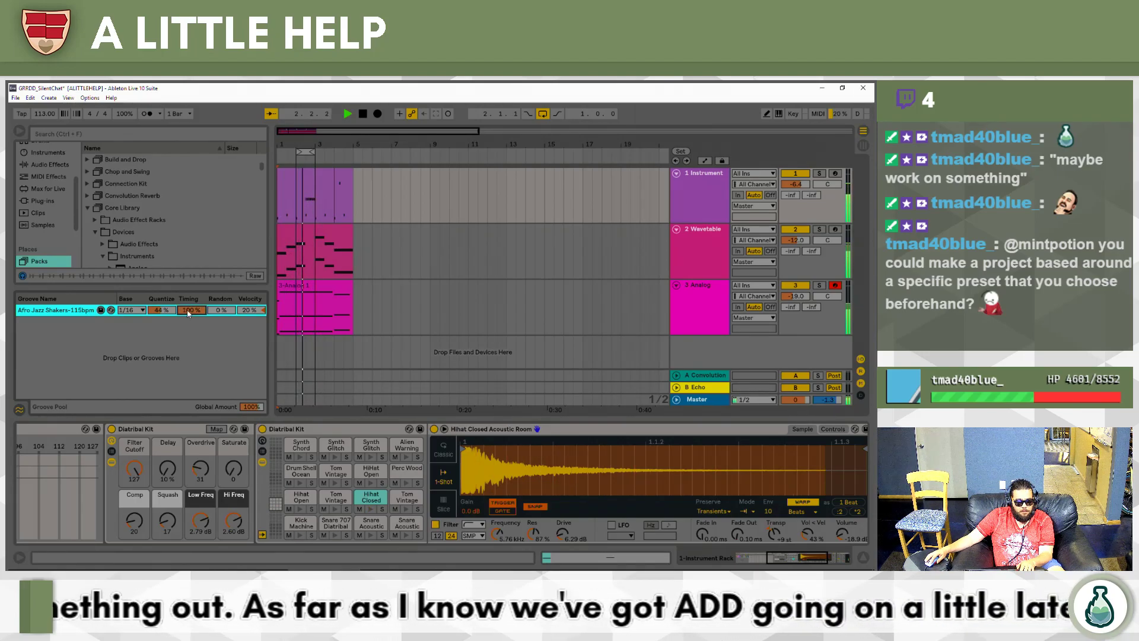
Try 1/16T as the groove's base on the bar 2 drum clip and set it back to 1/16.
click(137, 311)
click(132, 356)
key(space)
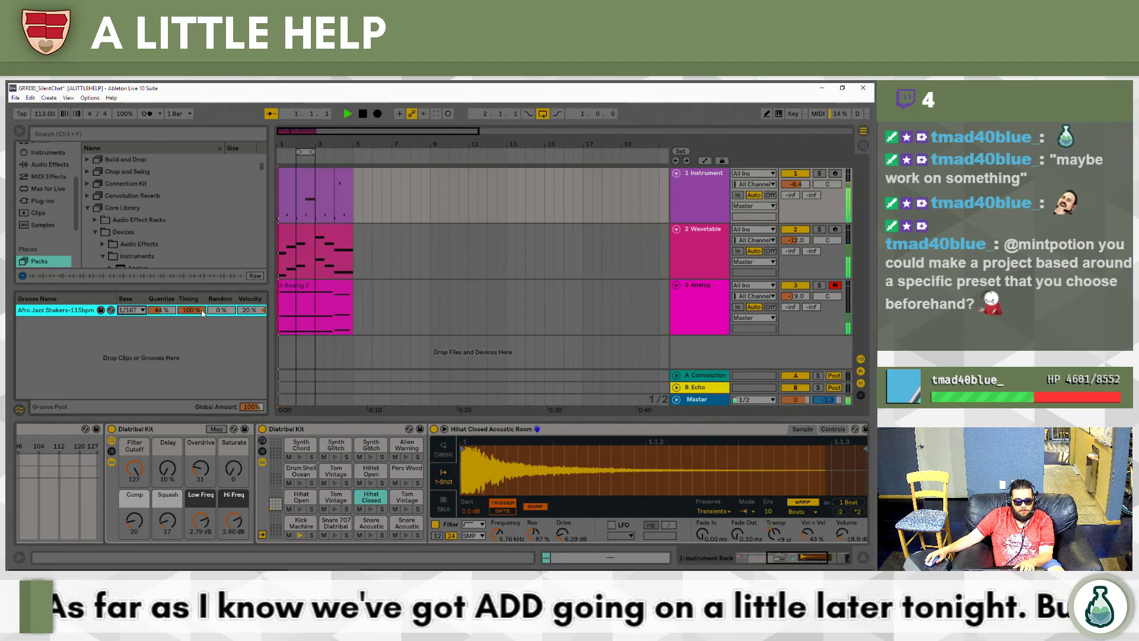
click(304, 173)
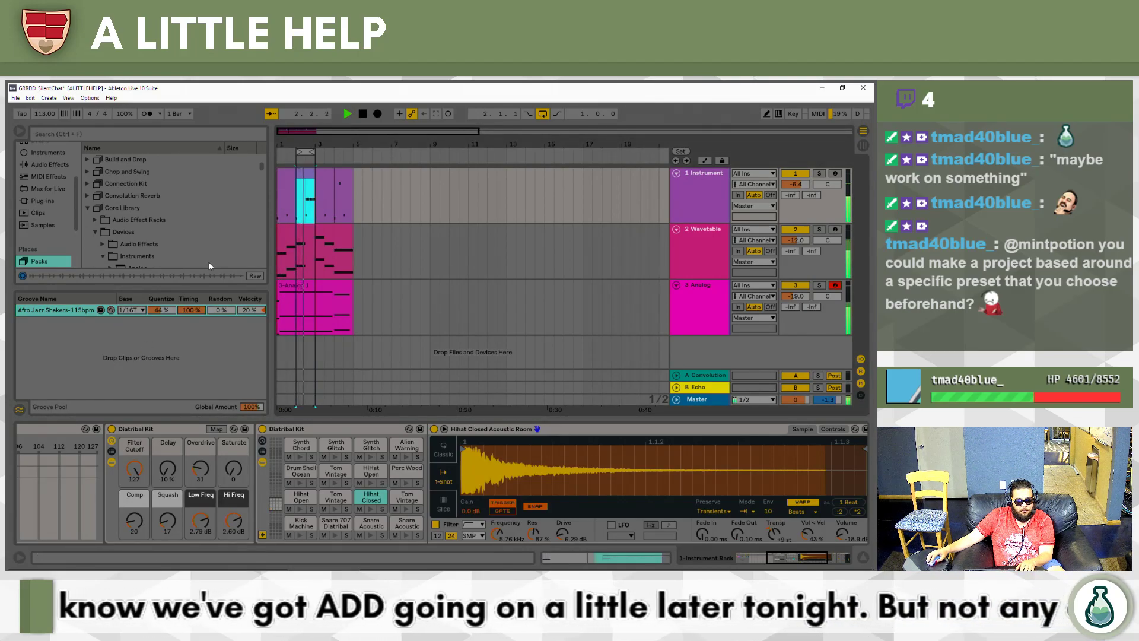
click(136, 310)
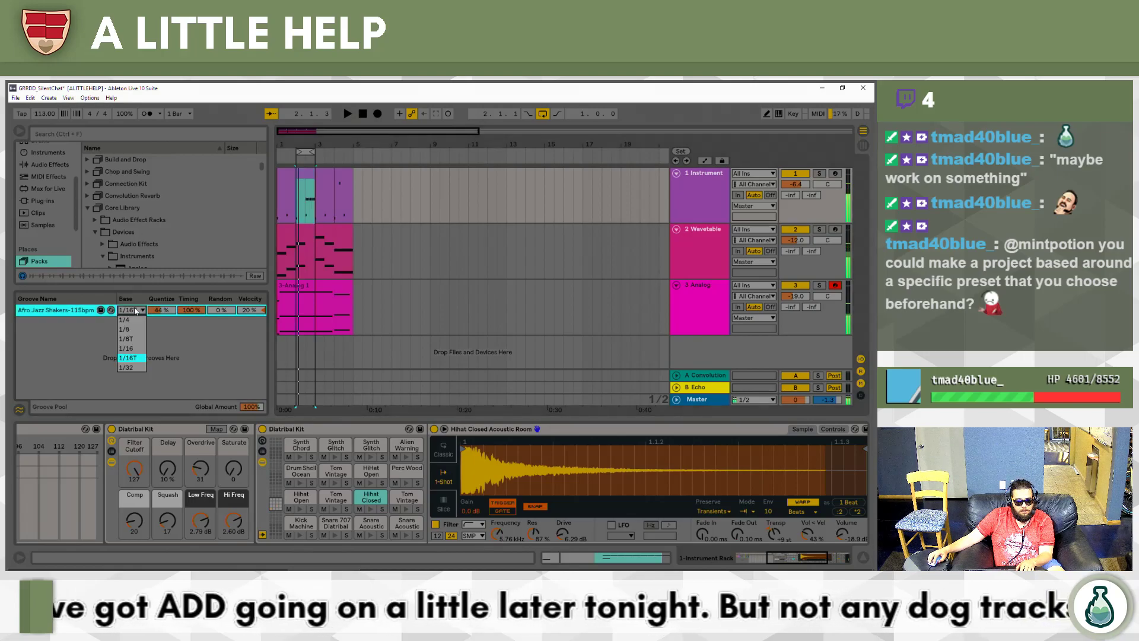
click(126, 349)
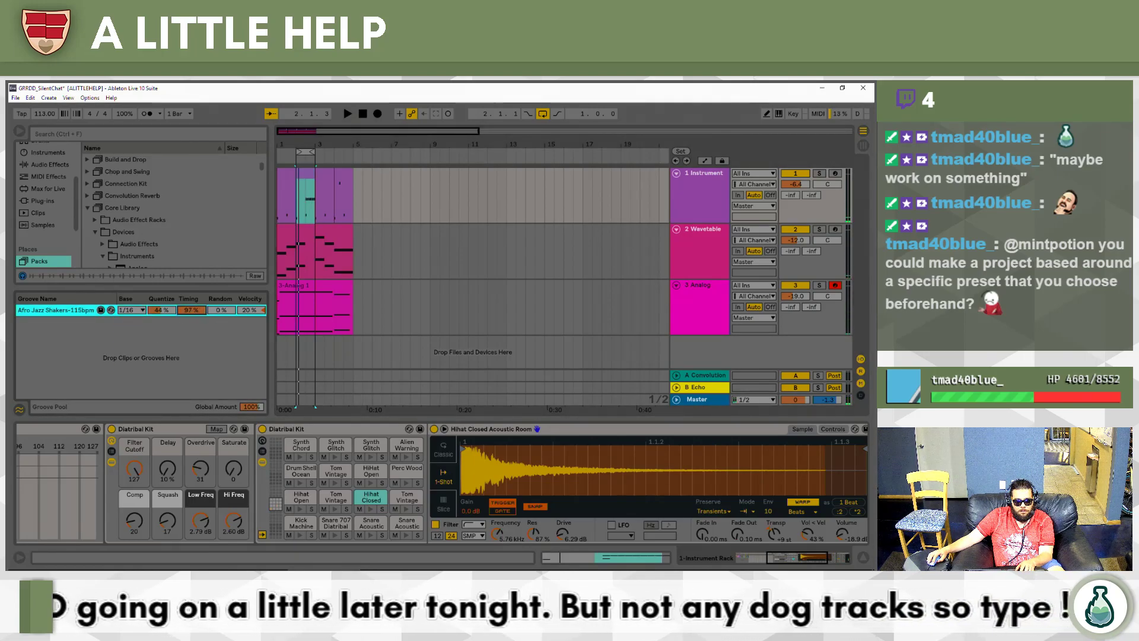
Set the groove's Random to 25%, with Quantize and Timing both at 100%.
mouse_move(222, 313)
mouse_down()
mouse_move(222, 293)
mouse_move(195, 309)
mouse_move(168, 293)
mouse_move(216, 321)
mouse_up()
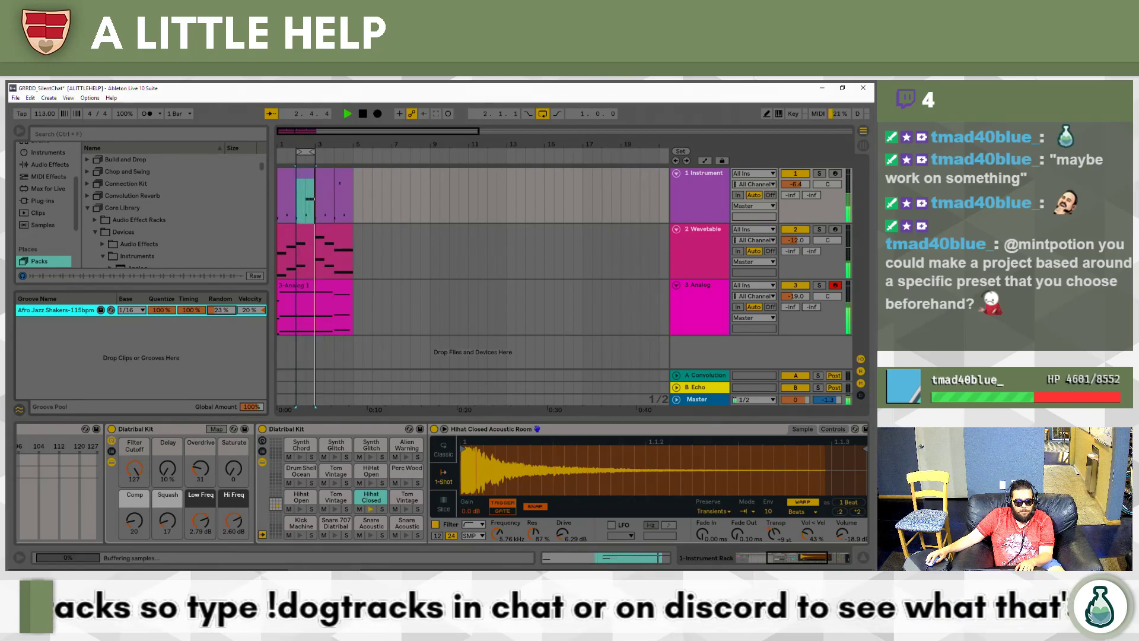
key(space)
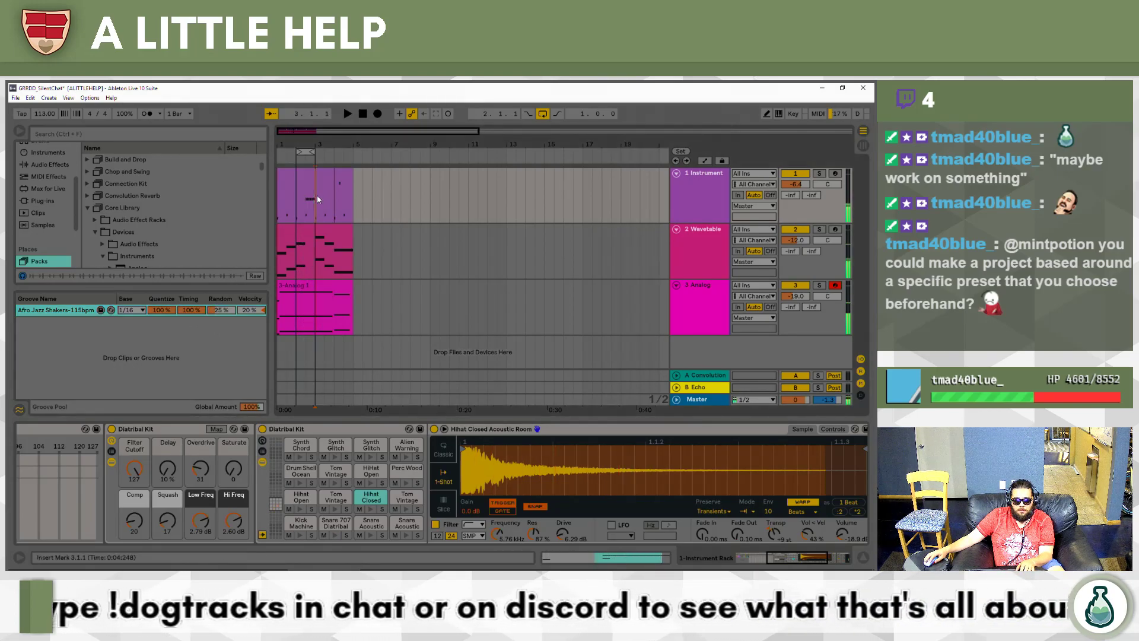
Select all the Instrument track's drum clips, loop the arrangement over bars 1 to 4 and play it.
click(338, 178)
shift+click(283, 175)
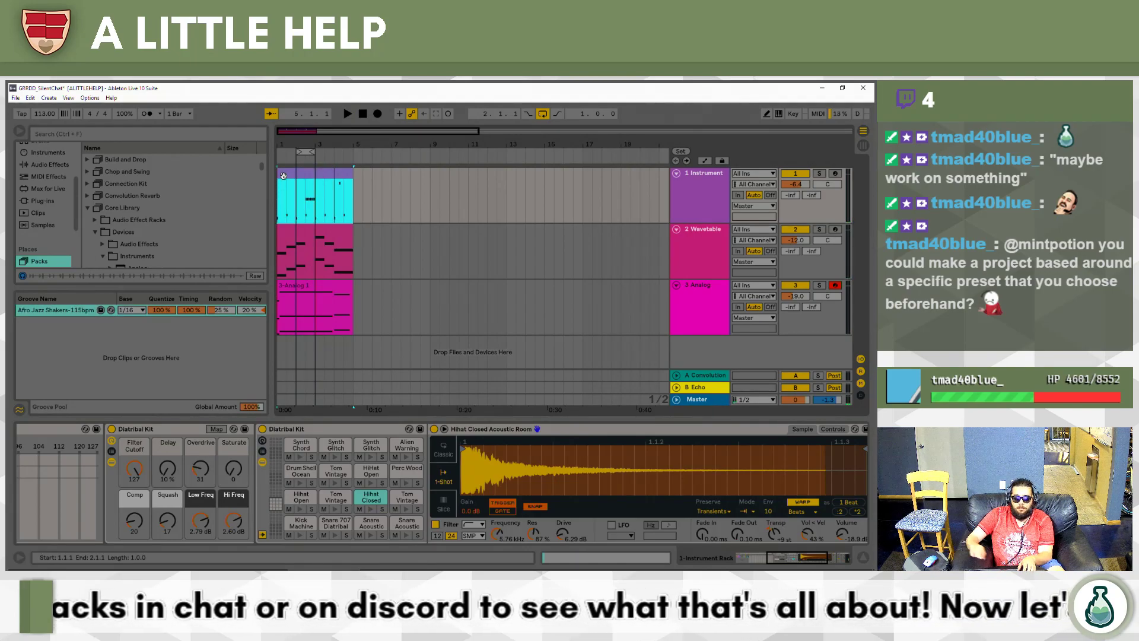
key(ctrl+l)
key(space)
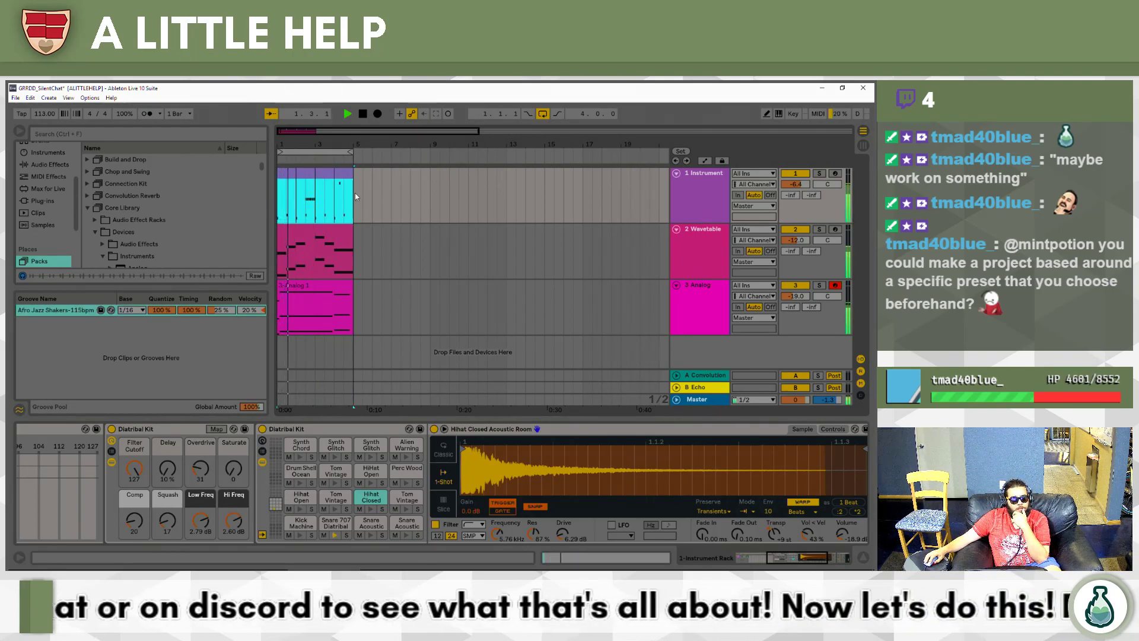
key(XF86AudioLowerVolume)
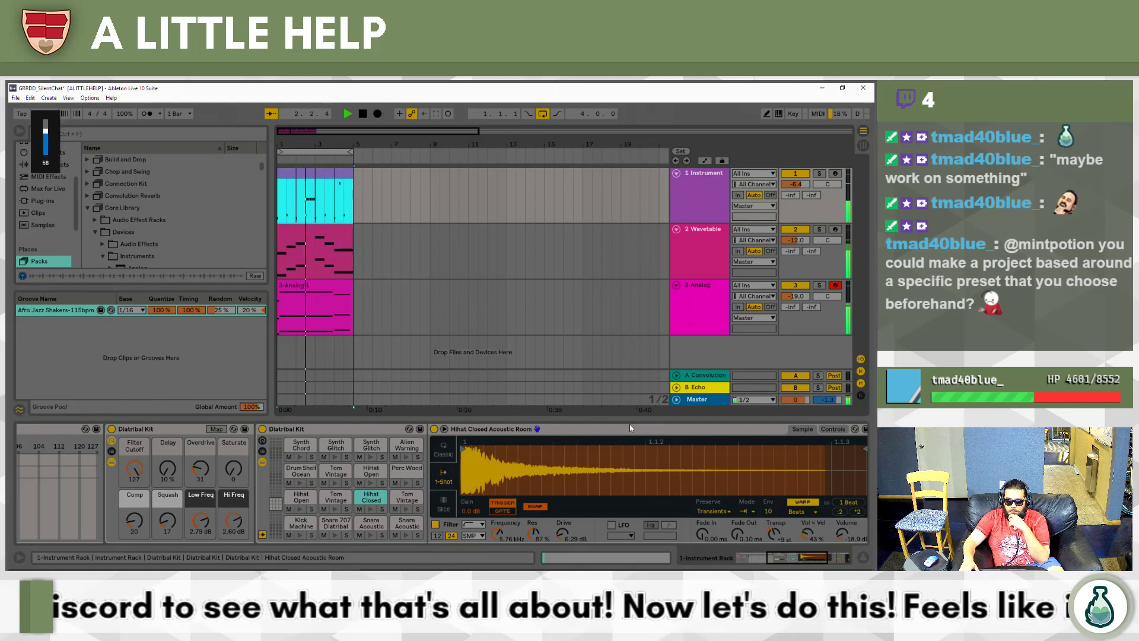
key(XF86AudioRaiseVolume)
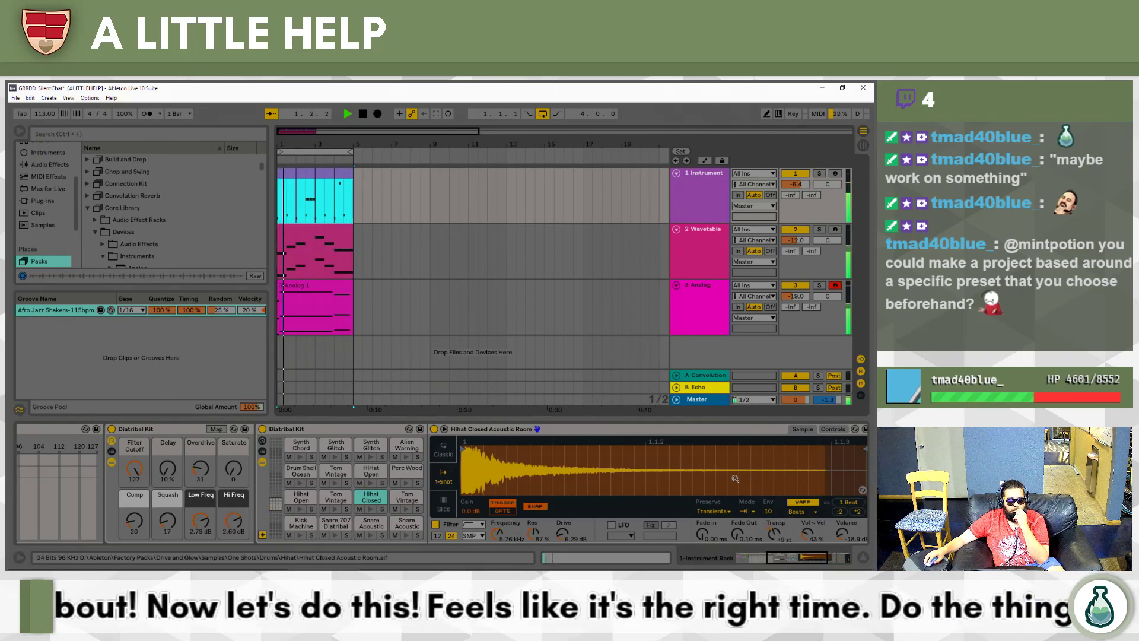
Zoom out the arrangement, check the lower tracks, and select the bar 4 drum clip with the Instrument track's devices shown.
mouse_move(392, 144)
mouse_down()
mouse_move(392, 155)
mouse_move(393, 137)
mouse_up()
click(416, 266)
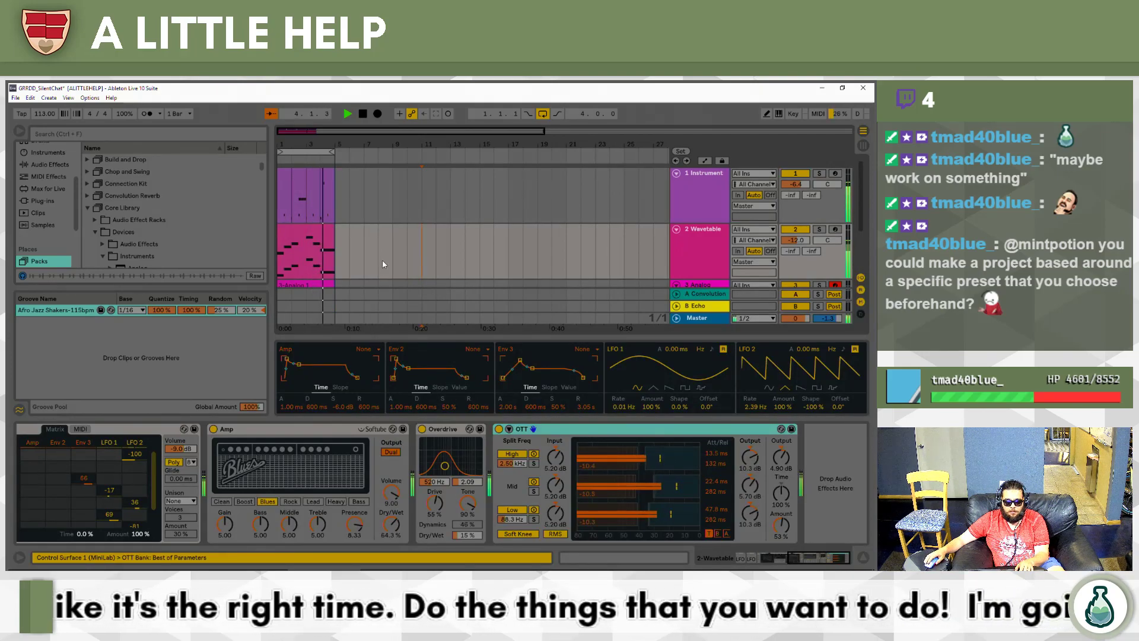
scroll(416, 279, down, 2)
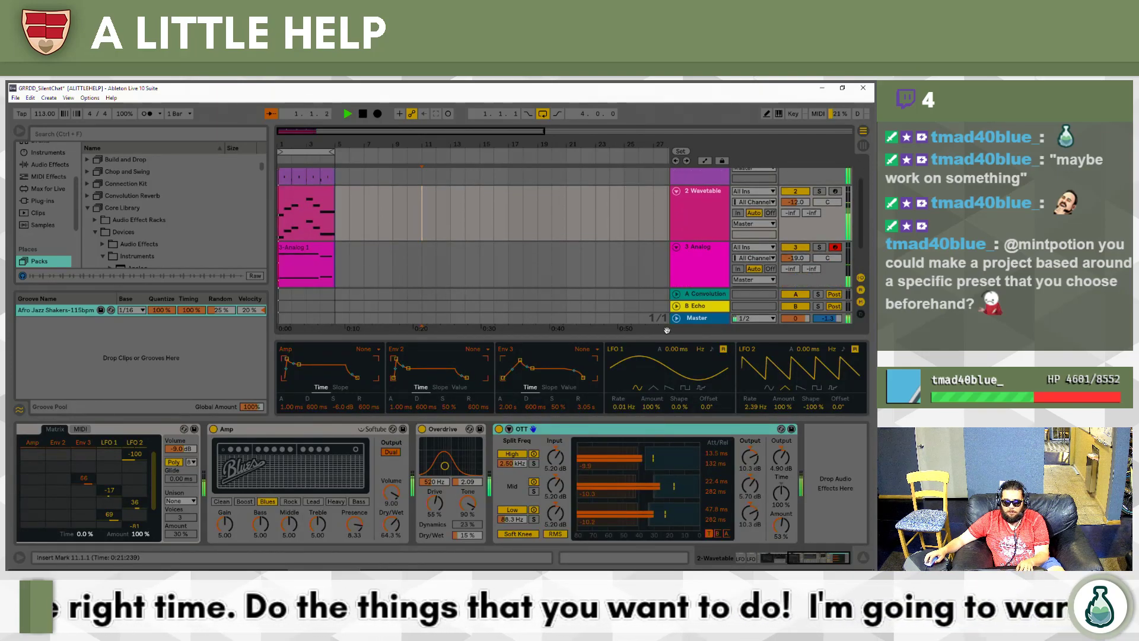
scroll(379, 237, up, 1)
scroll(380, 236, up, 2)
double_click(329, 182)
key(shift+Tab)
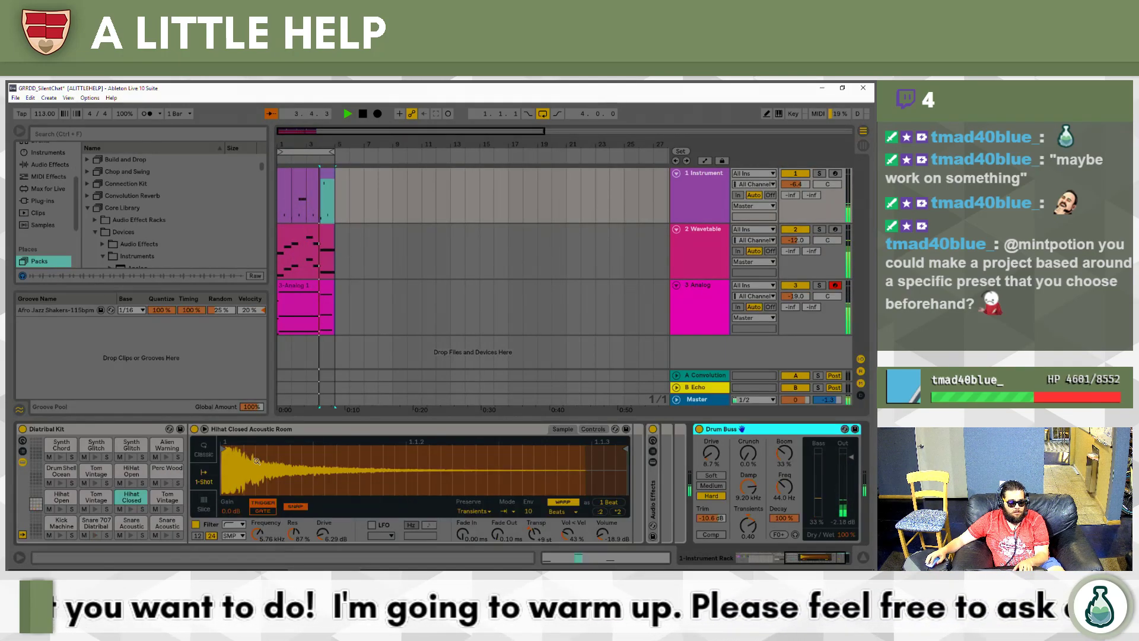
Open the Distribal Kit's Perc Wood pad and unfold its Simple Delay.
click(167, 469)
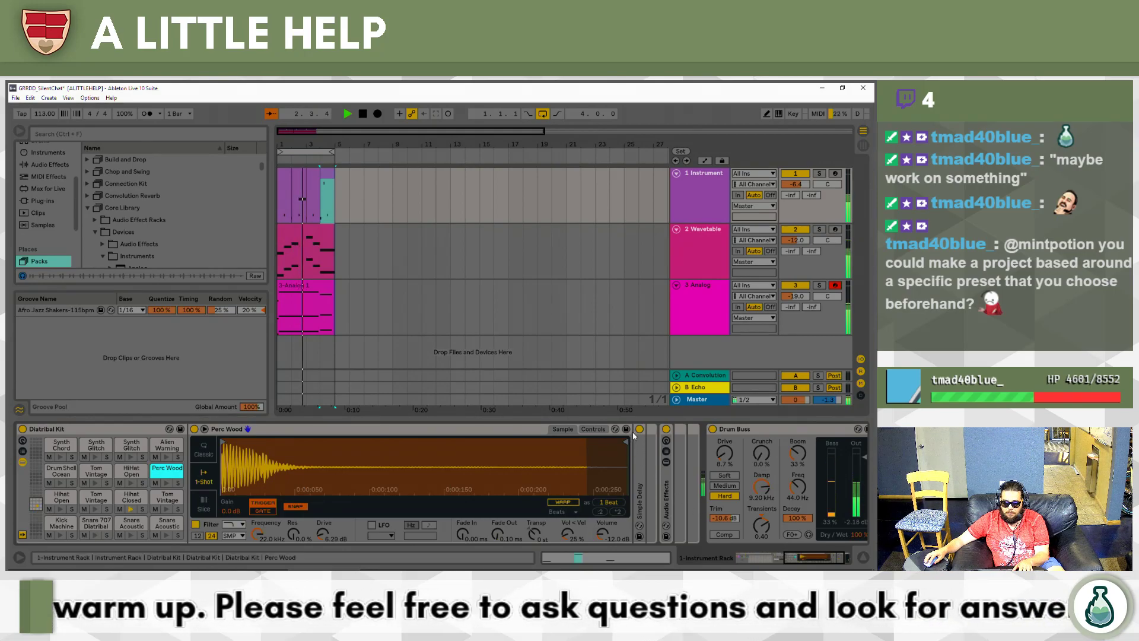
click(640, 452)
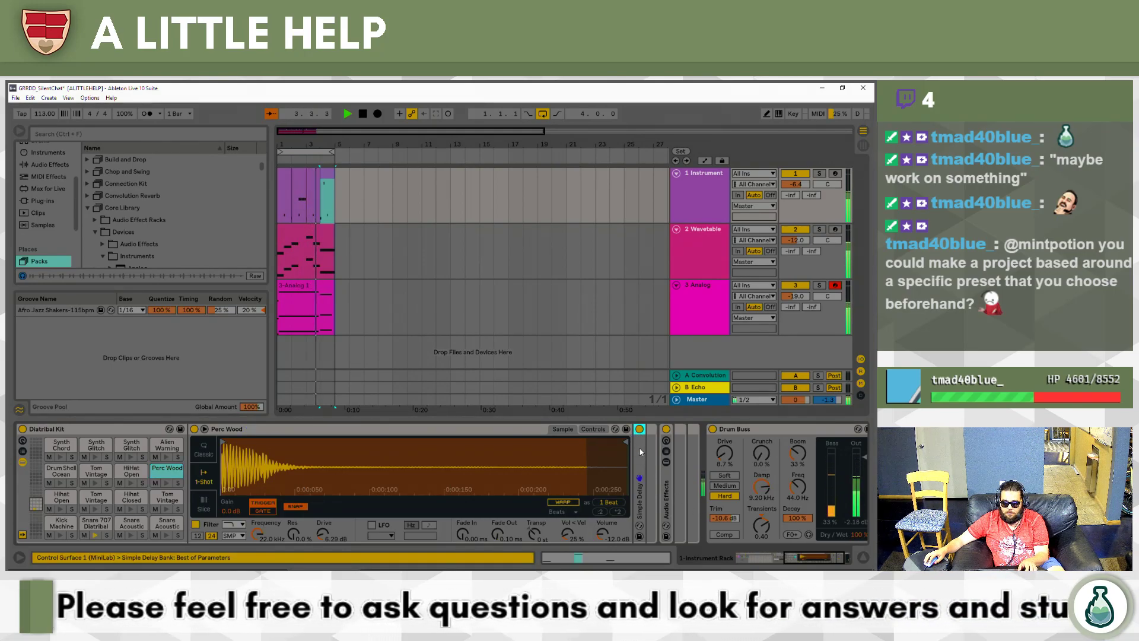
double_click(639, 452)
Browse the audio effects to replace the Perc Wood pad's Simple Delay, and swap in Grain Delay.
key(q)
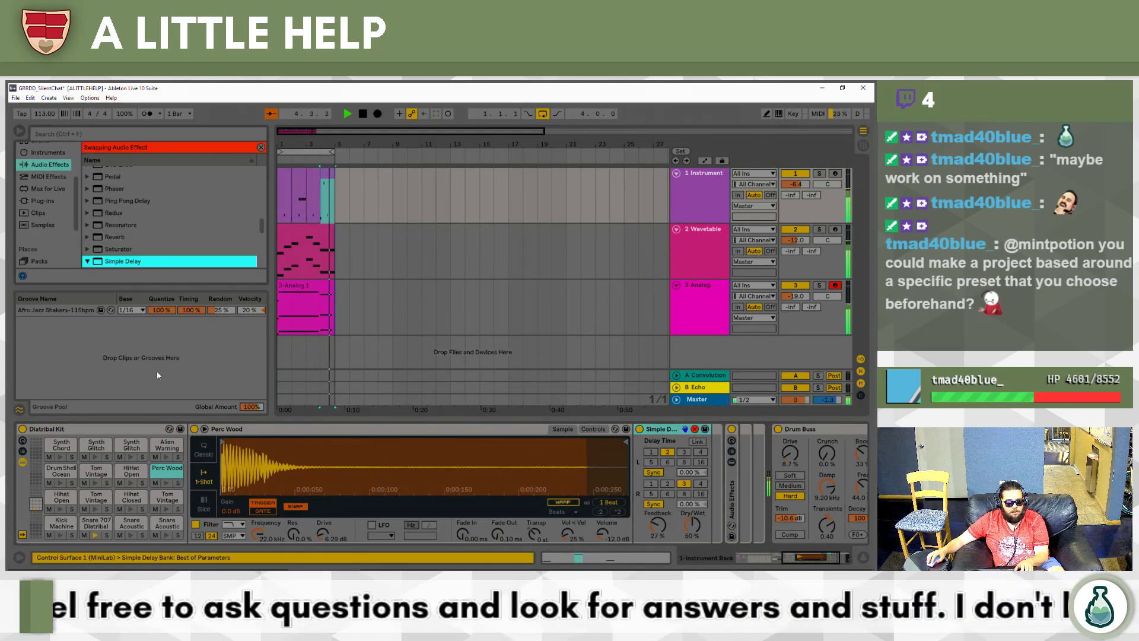
scroll(120, 240, down, 4)
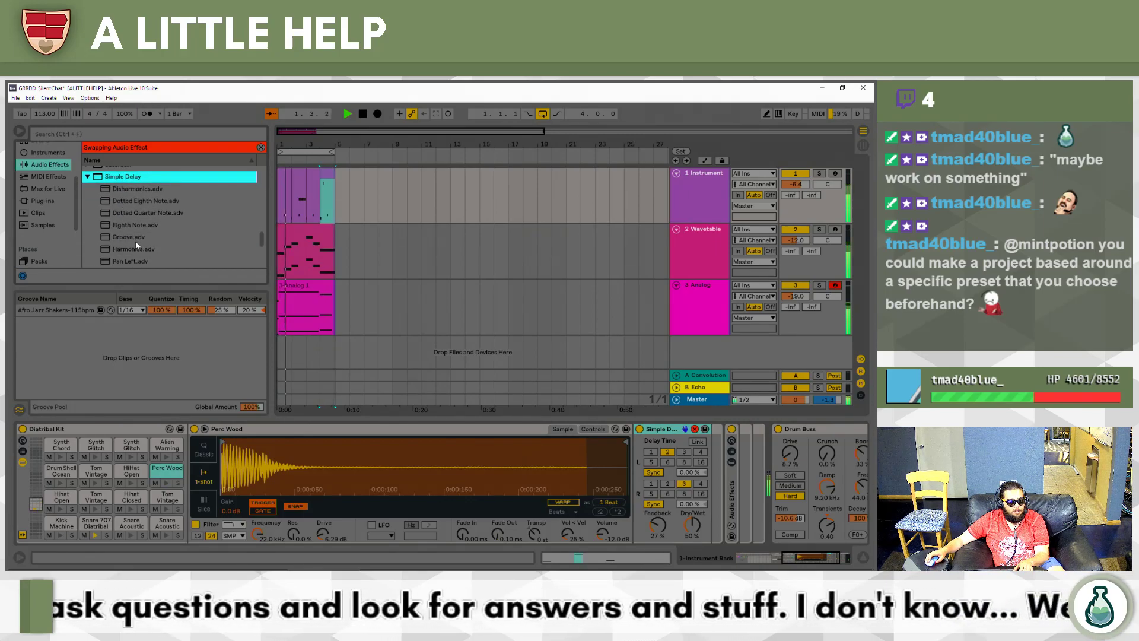
scroll(143, 231, down, 3)
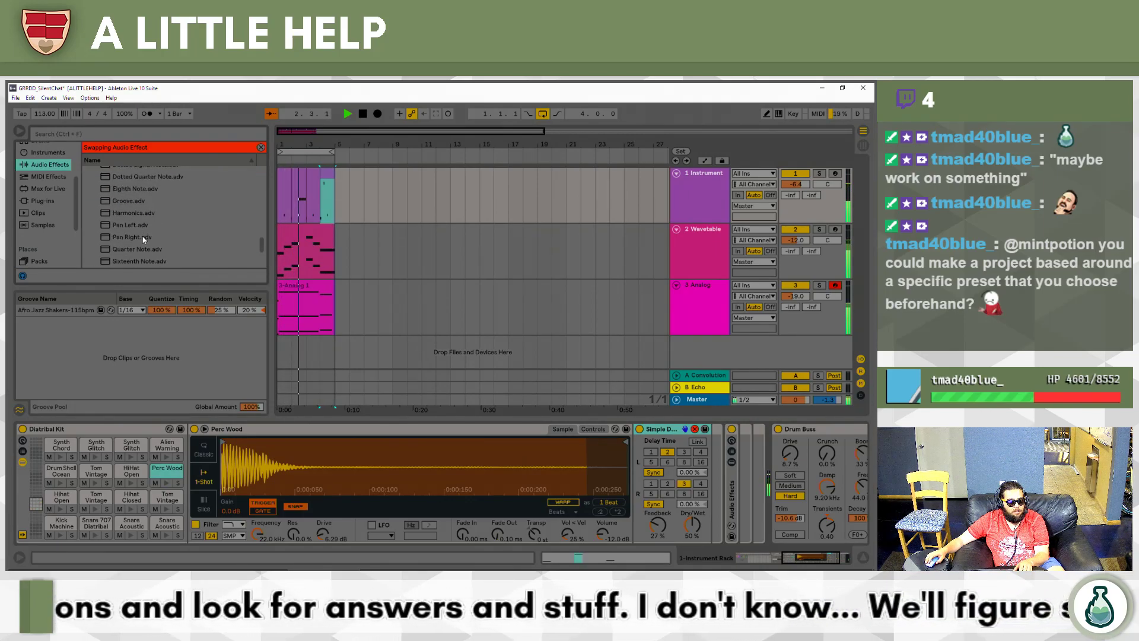
scroll(129, 239, up, 1)
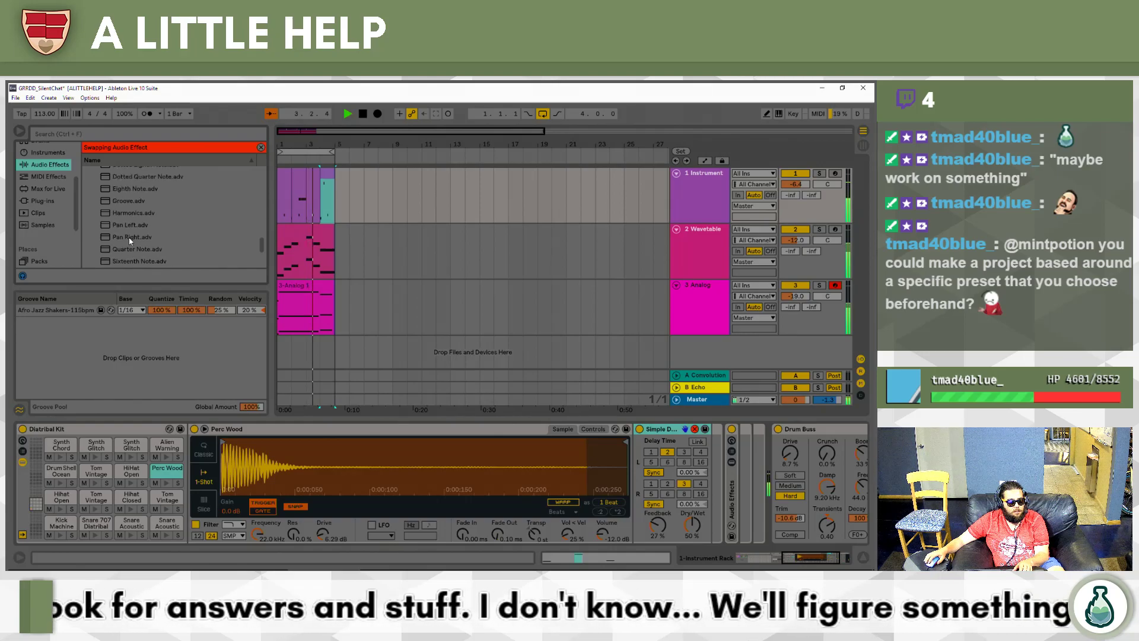
scroll(130, 240, up, 1)
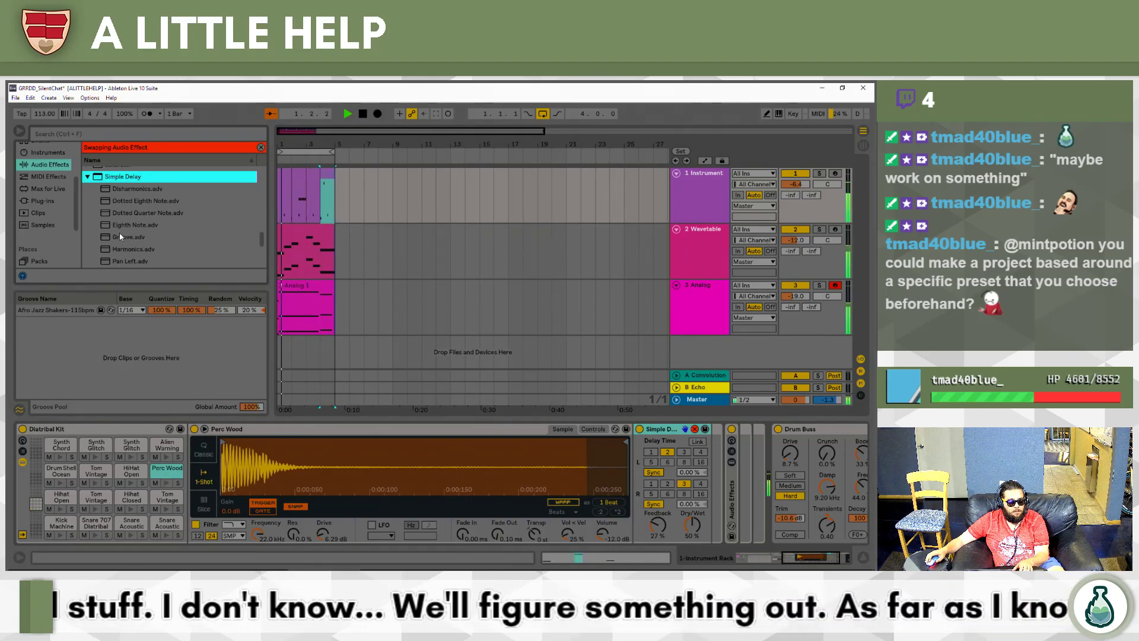
scroll(125, 233, up, 1)
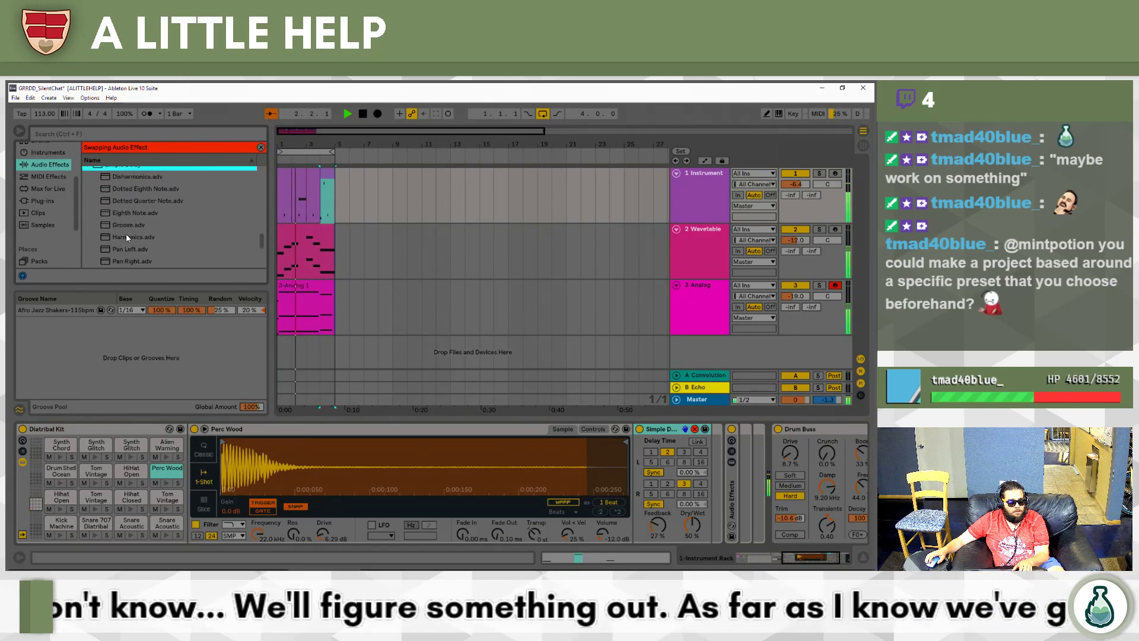
scroll(126, 235, up, 1)
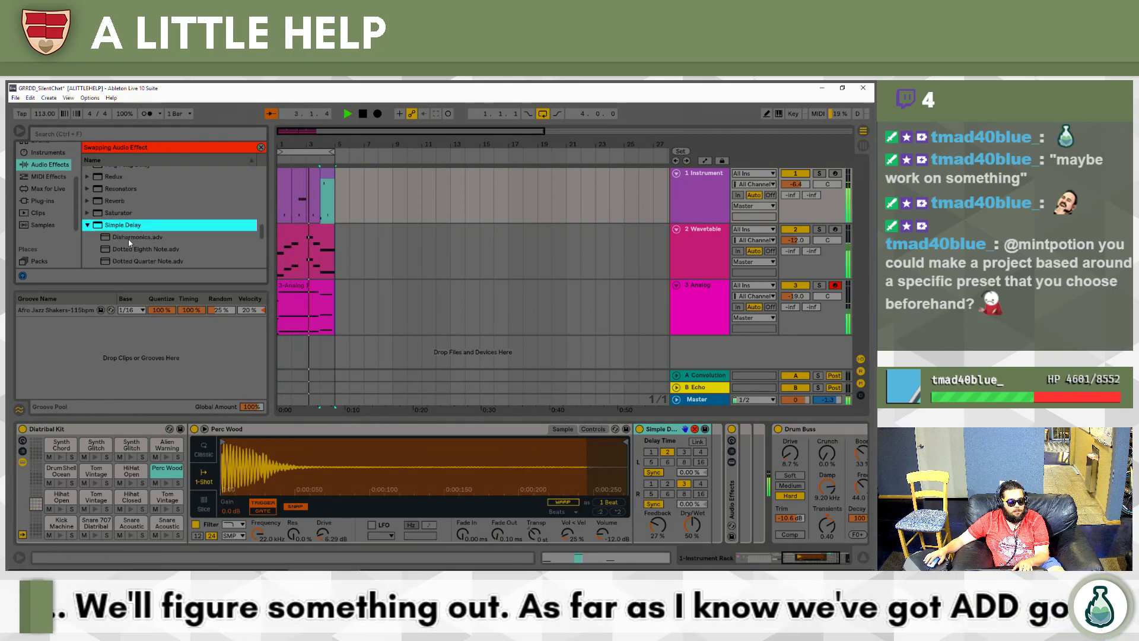
click(88, 225)
scroll(111, 227, down, 2)
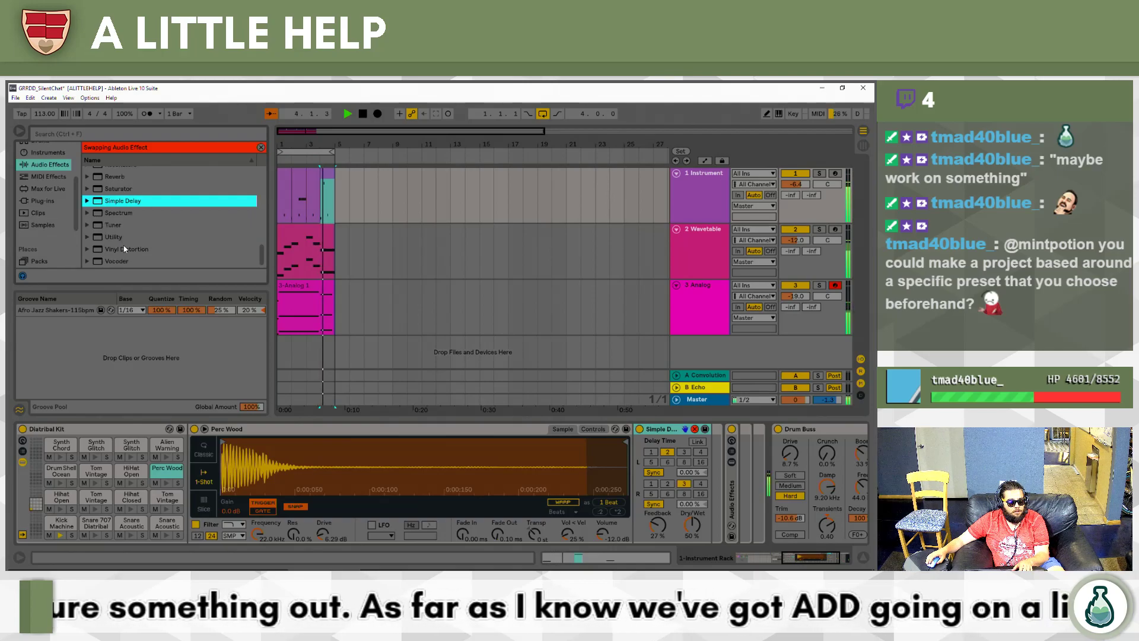
scroll(122, 244, up, 6)
scroll(123, 243, up, 1)
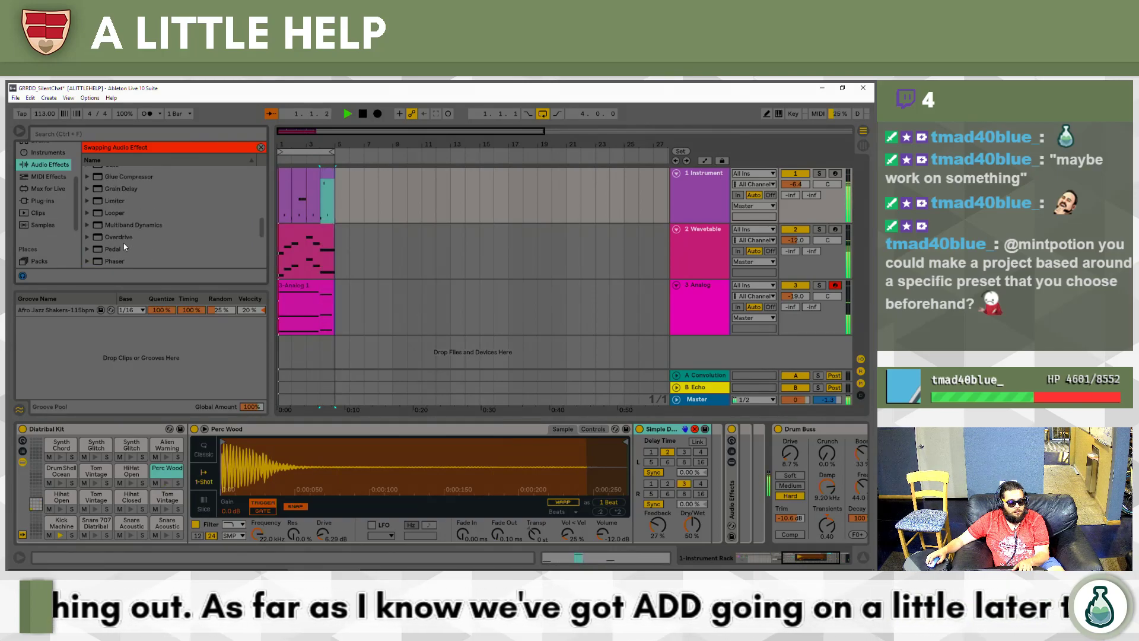
double_click(121, 188)
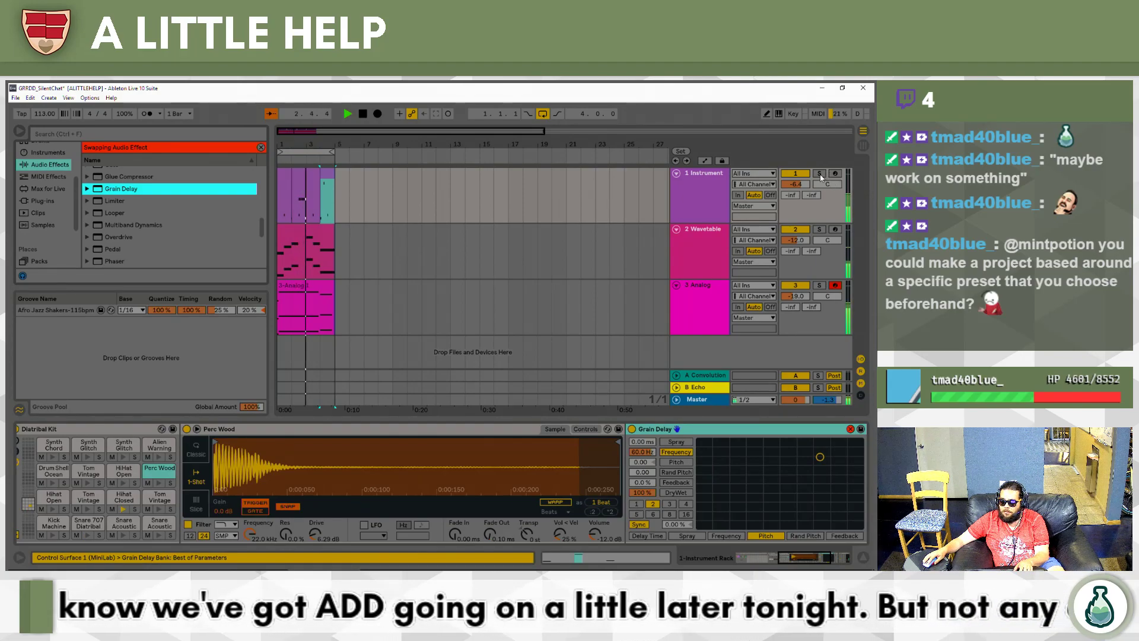
With the Instrument track soloed and bar 4 looping, set the Grain Delay's frequency to about 11.8 Hz and pitch to about -6.29.
click(819, 174)
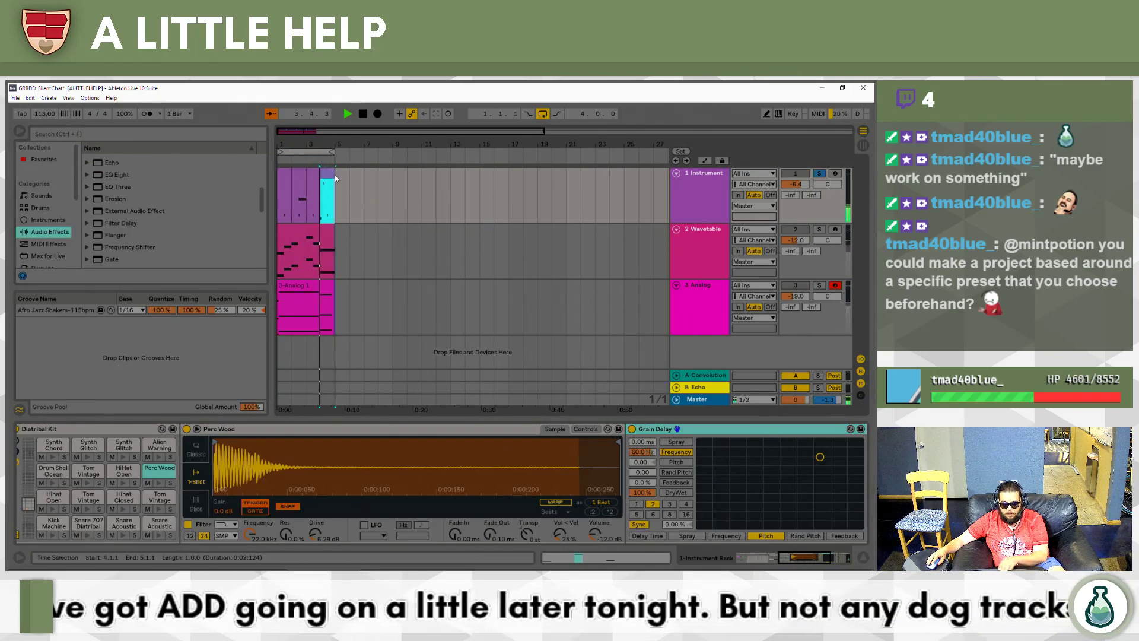
key(ctrl+l)
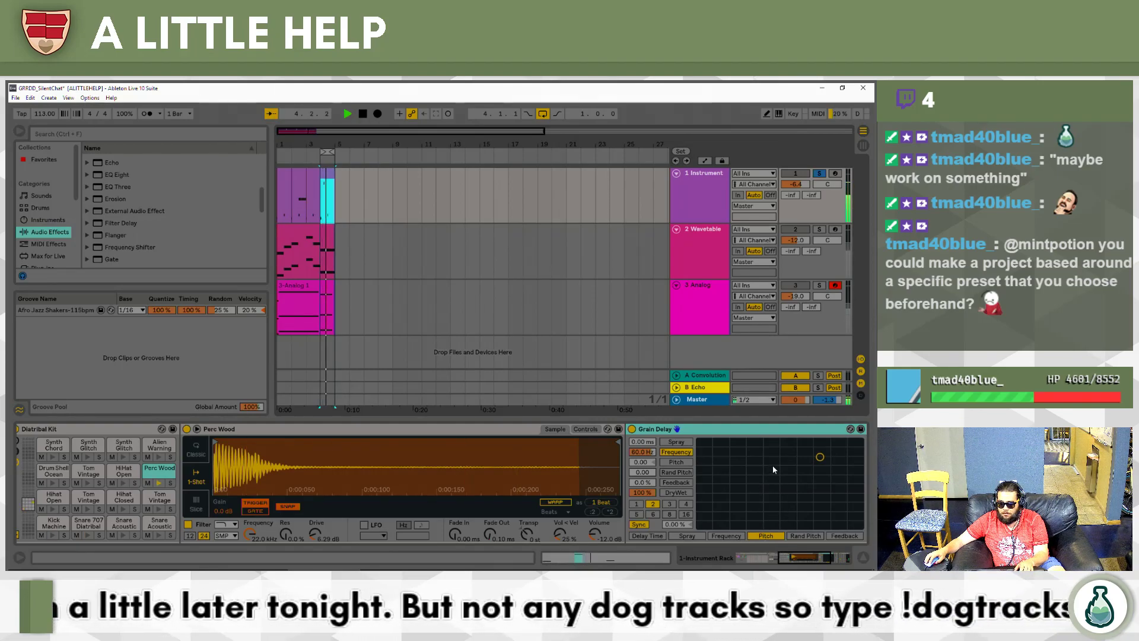
drag(818, 457, 800, 487)
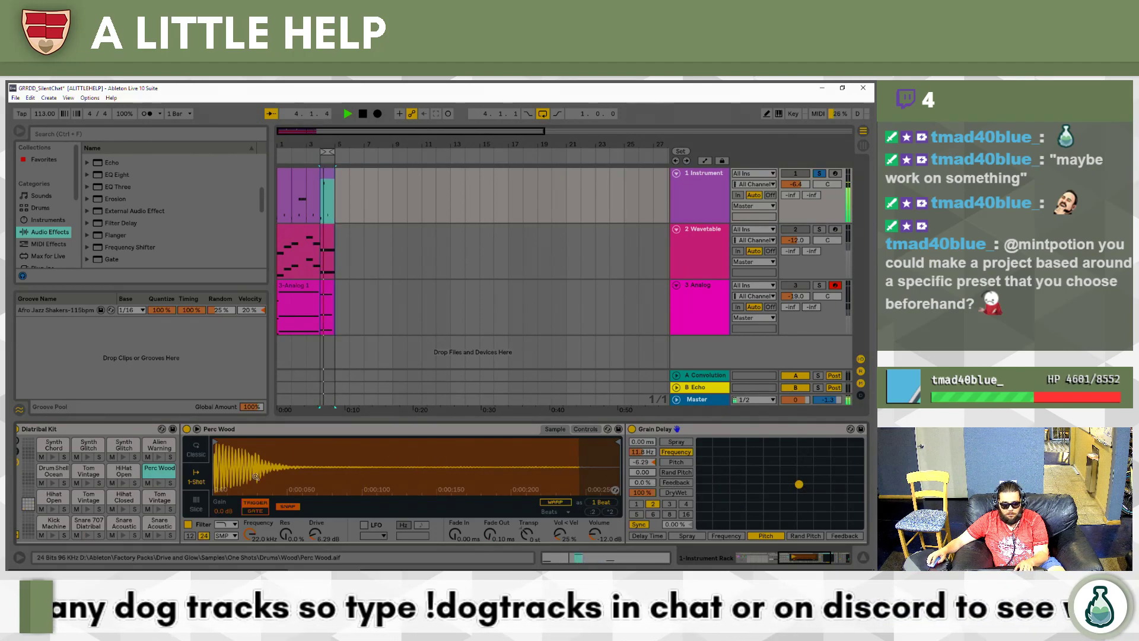
click(697, 429)
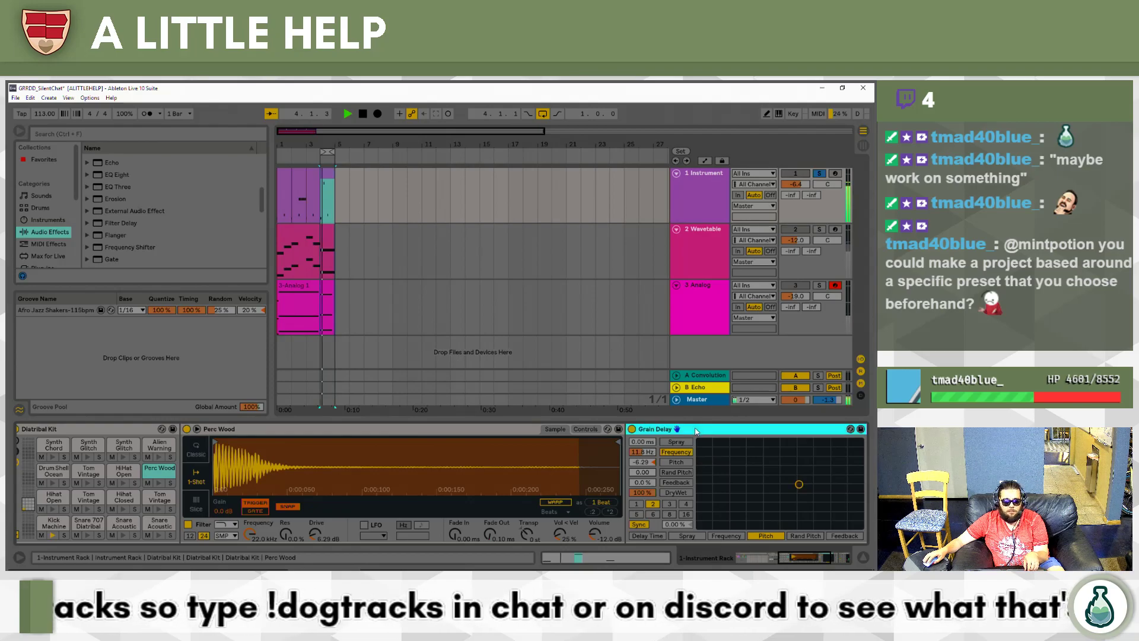
Raise Perc Wood's volume to -5.71 dB and its filter drive to 10.3 dB.
mouse_move(822, 557)
mouse_down()
mouse_move(870, 557)
mouse_move(736, 565)
mouse_move(483, 508)
mouse_move(812, 564)
mouse_up()
drag(587, 534, 587, 527)
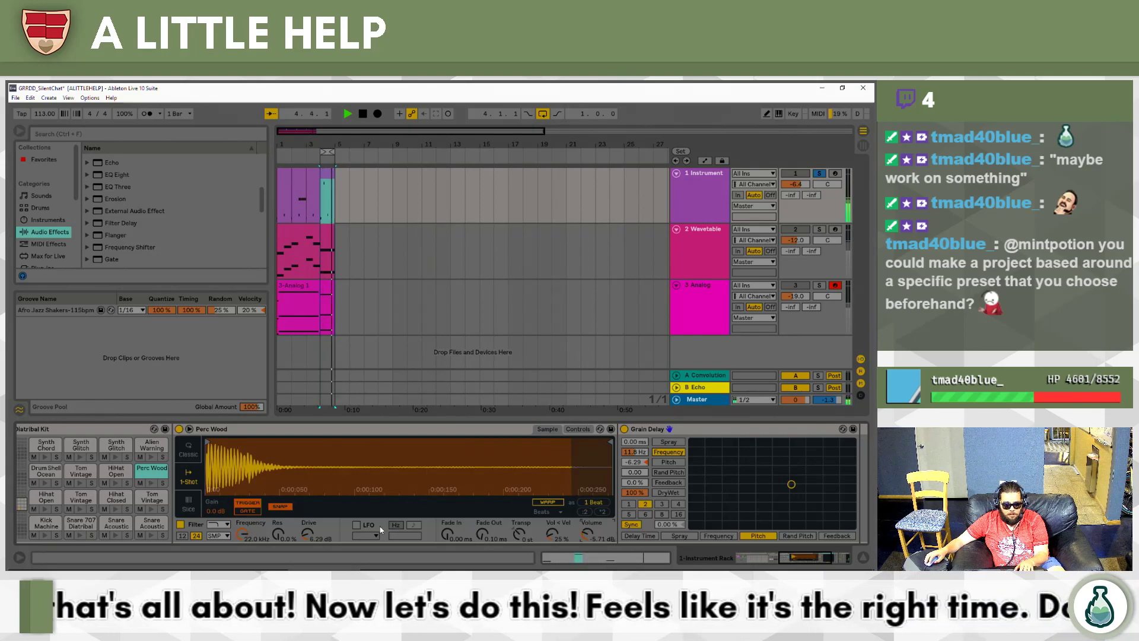
drag(307, 534, 307, 522)
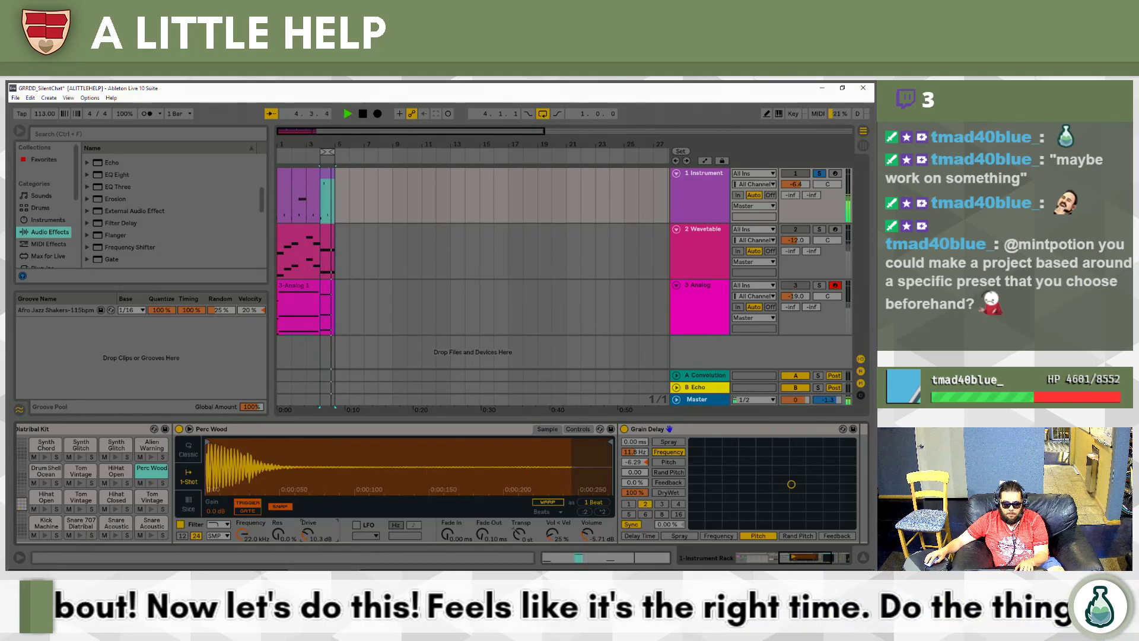
Enable Perc Wood's LFO as a square wave at 14.2 Hz, modulating the filter by 24.
click(357, 524)
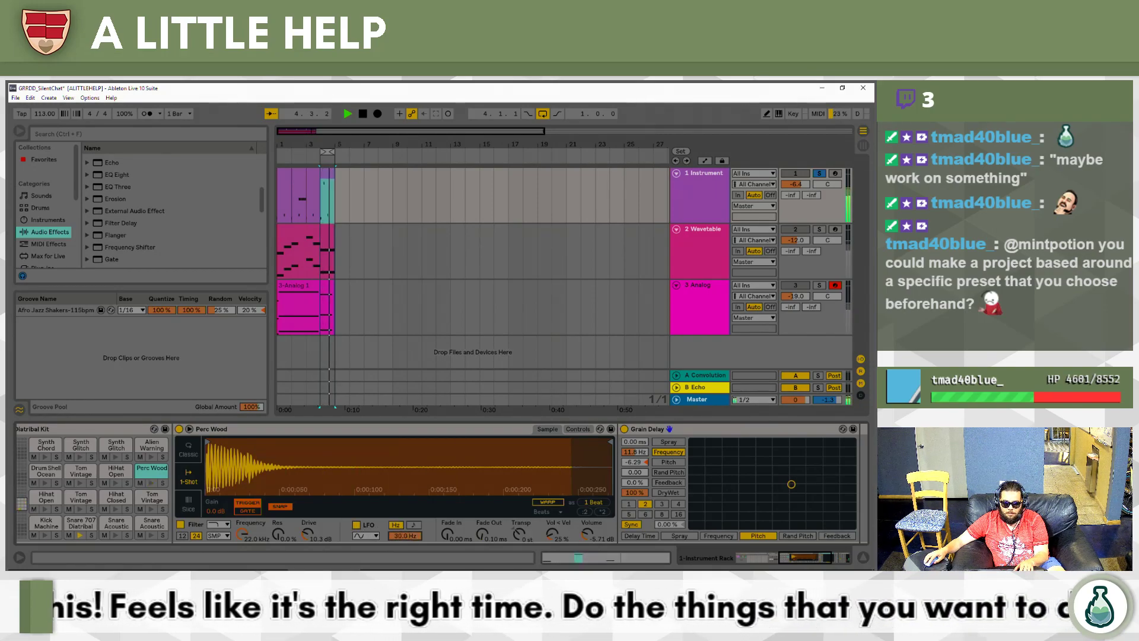
click(578, 429)
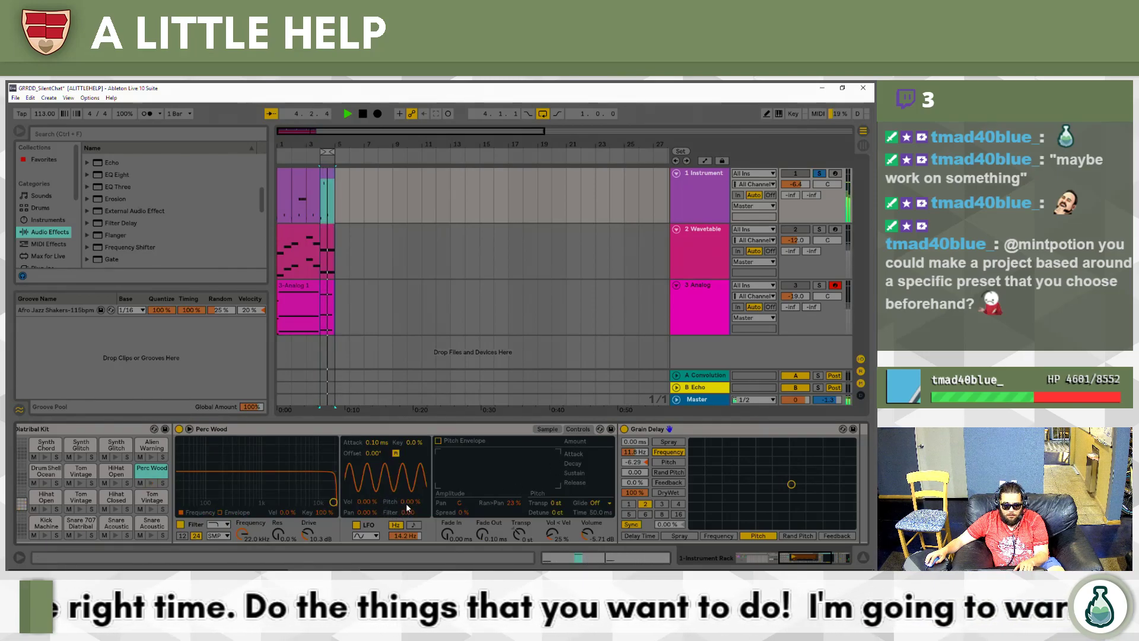
drag(410, 513, 410, 450)
click(363, 537)
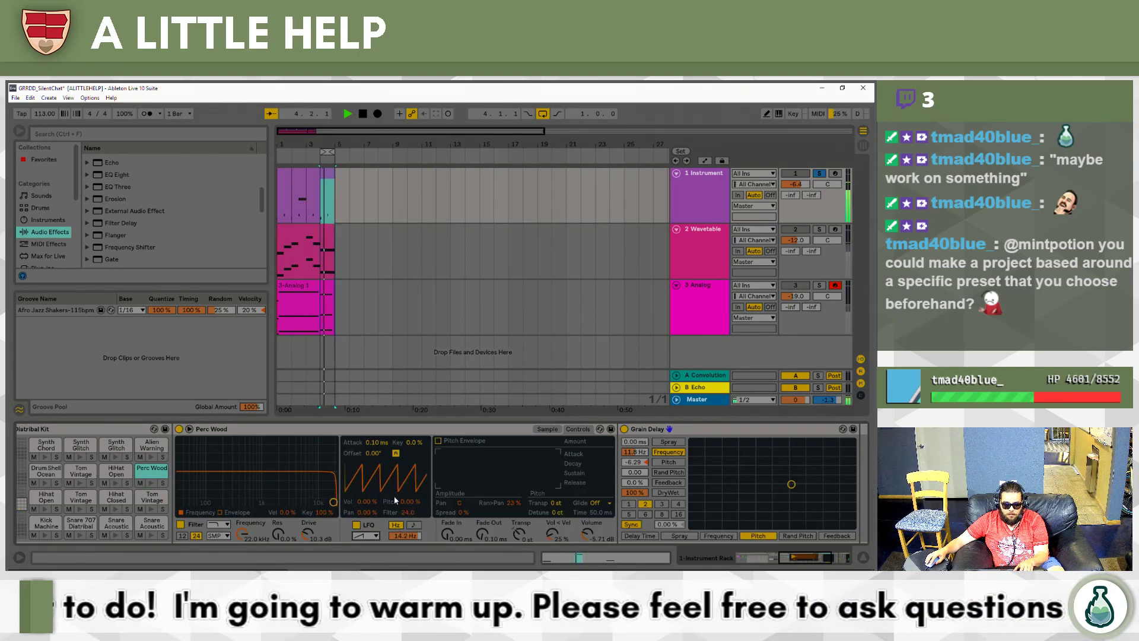
click(369, 489)
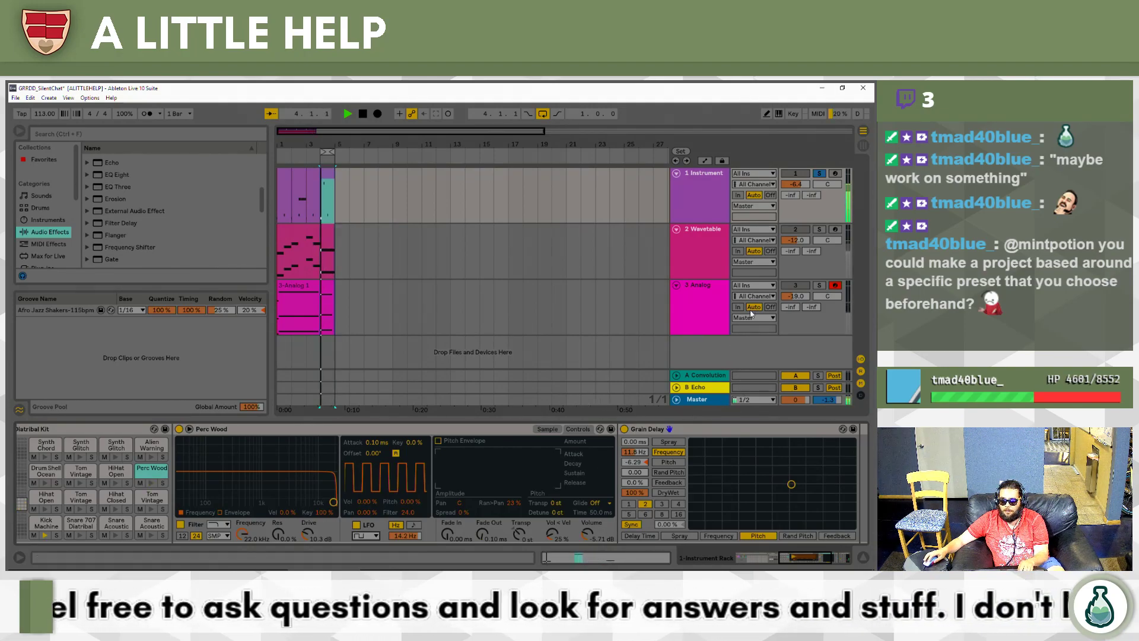
Adjust the Grain Delay's frequency to about 13.7 Hz, raising its pitch slightly.
click(718, 230)
click(713, 173)
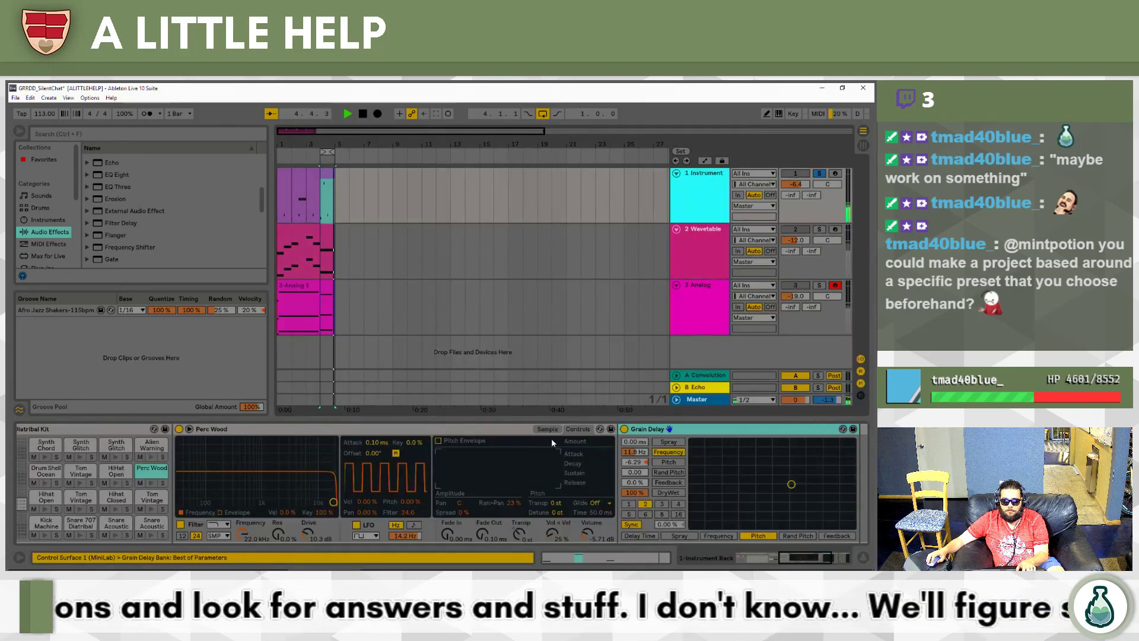
drag(786, 515, 731, 531)
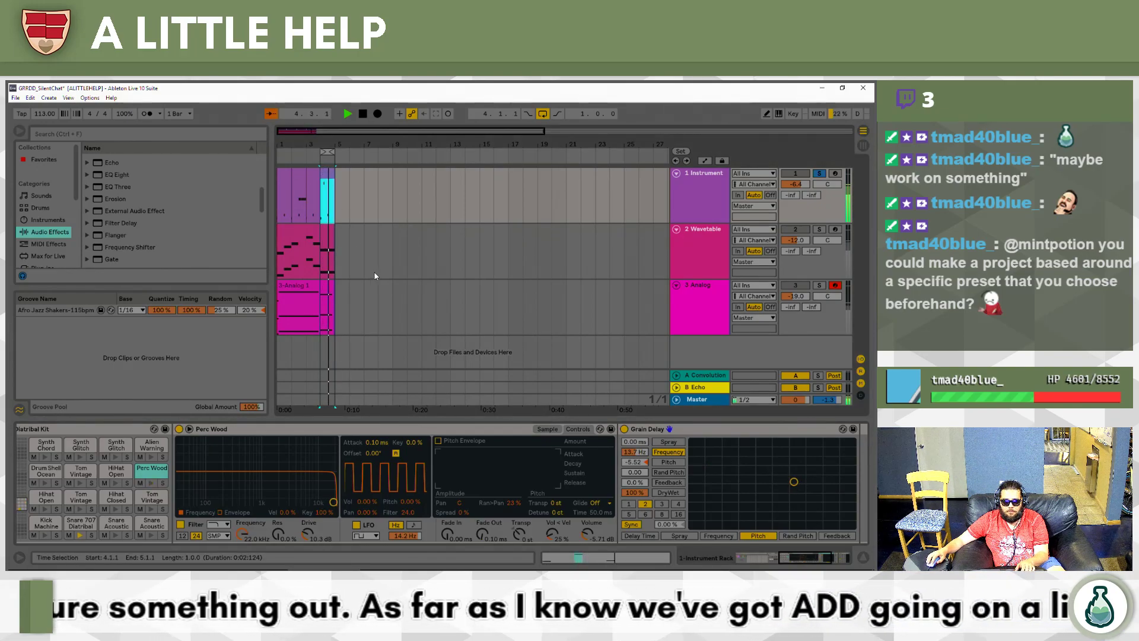
Try an extra Perc Wood note at 1.4.3 in the bar 4 drum clip.
key(shift+Tab)
double_click(821, 433)
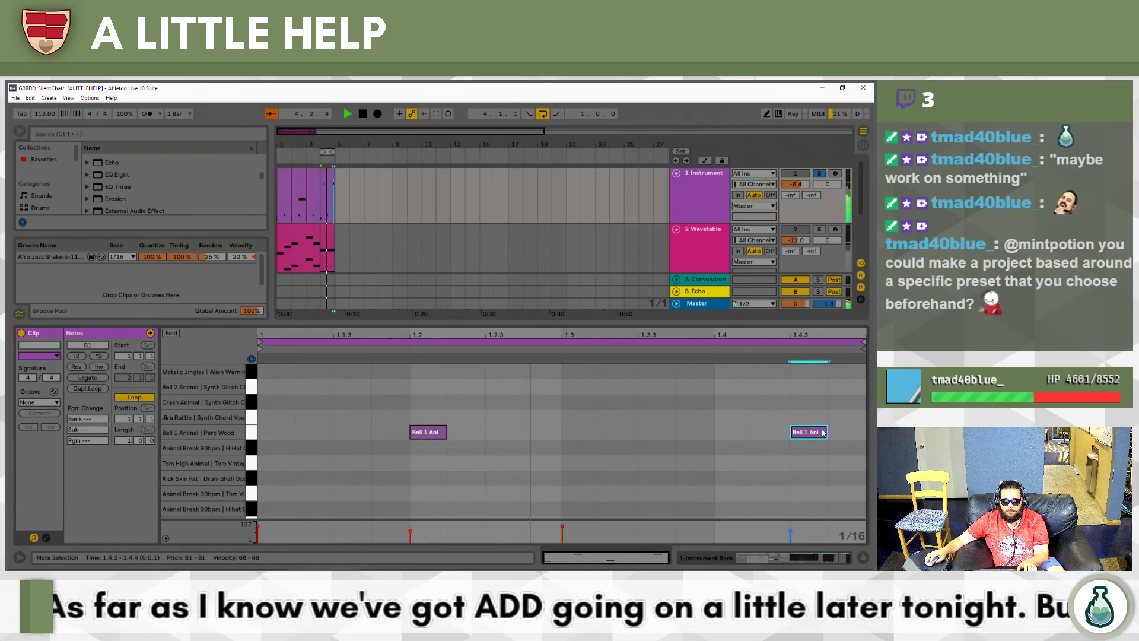
double_click(822, 433)
key(shift+Tab)
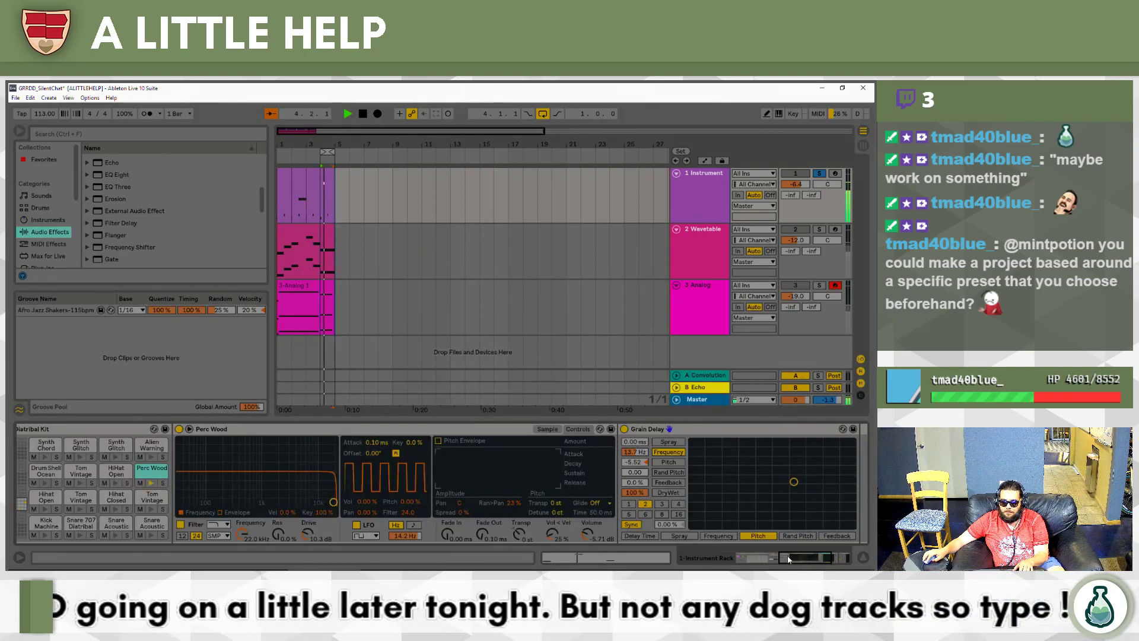
Open the Bell 1 Animal pad in the Animals Kit chain of the Instrument Rack.
drag(789, 559, 736, 556)
click(58, 459)
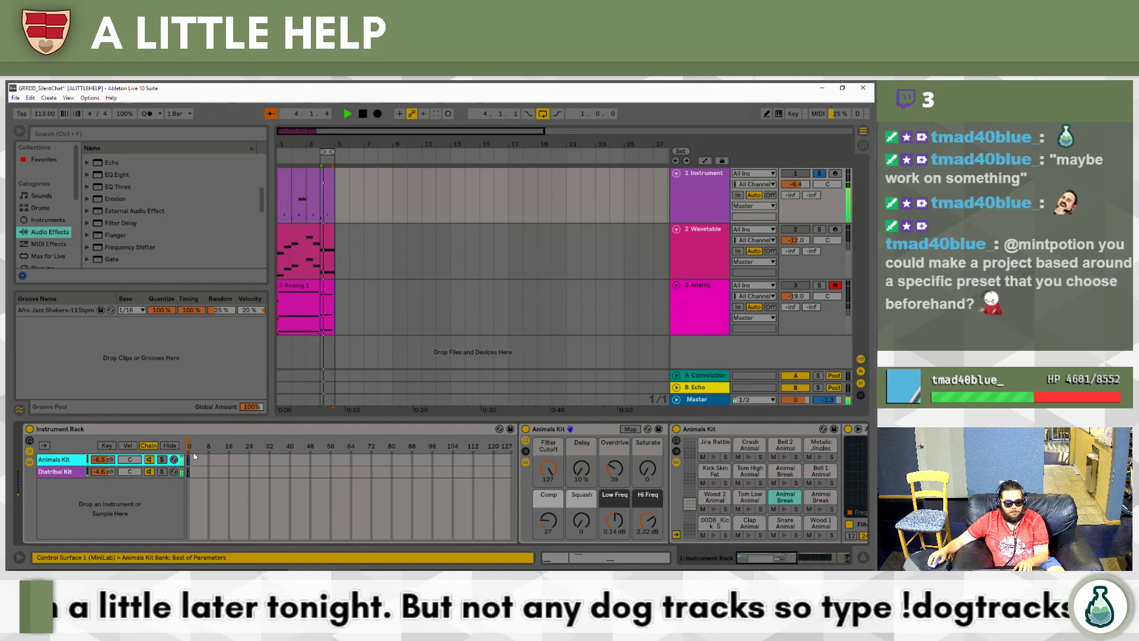
click(815, 558)
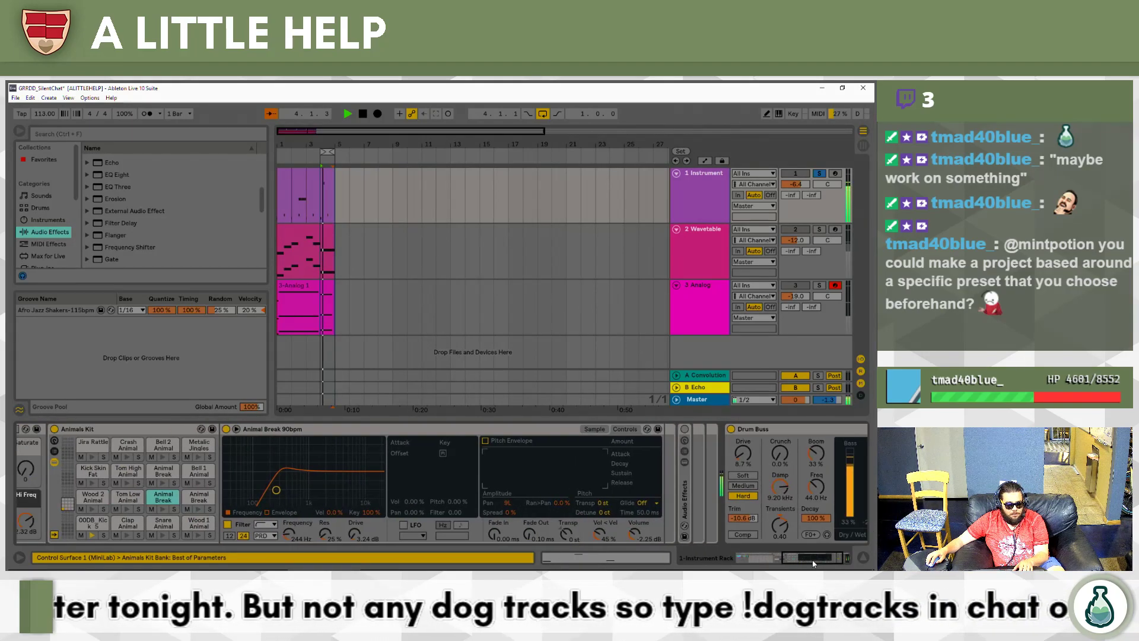
click(200, 470)
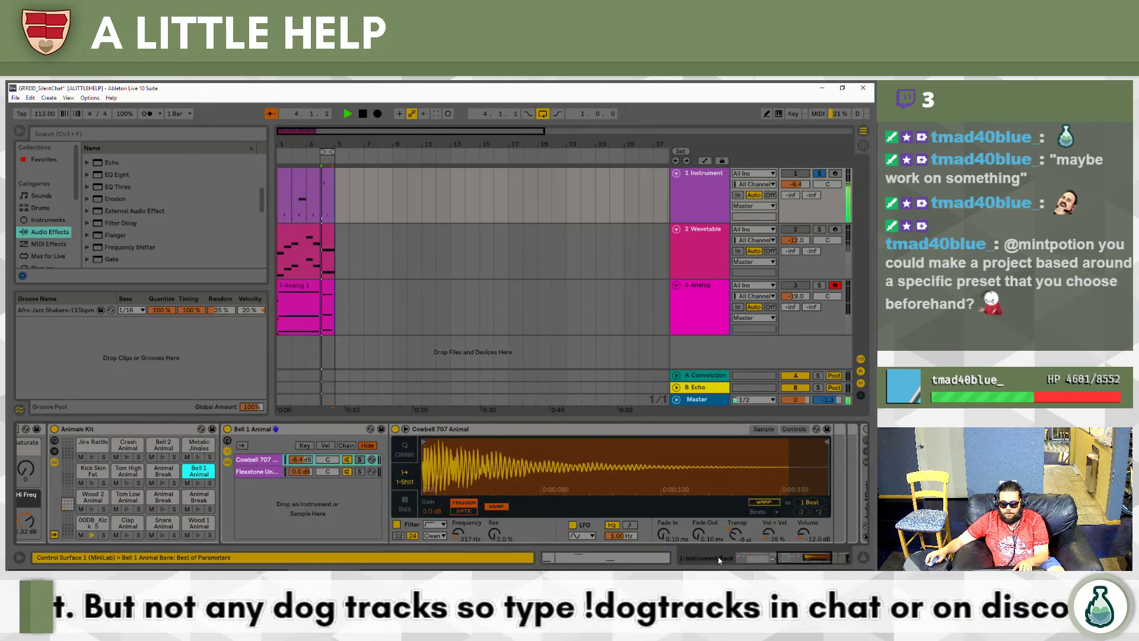
Set Cowbell 707 Animal's LFO to a falling sawtooth at 0.10 Hz with 100% pitch modulation.
click(838, 558)
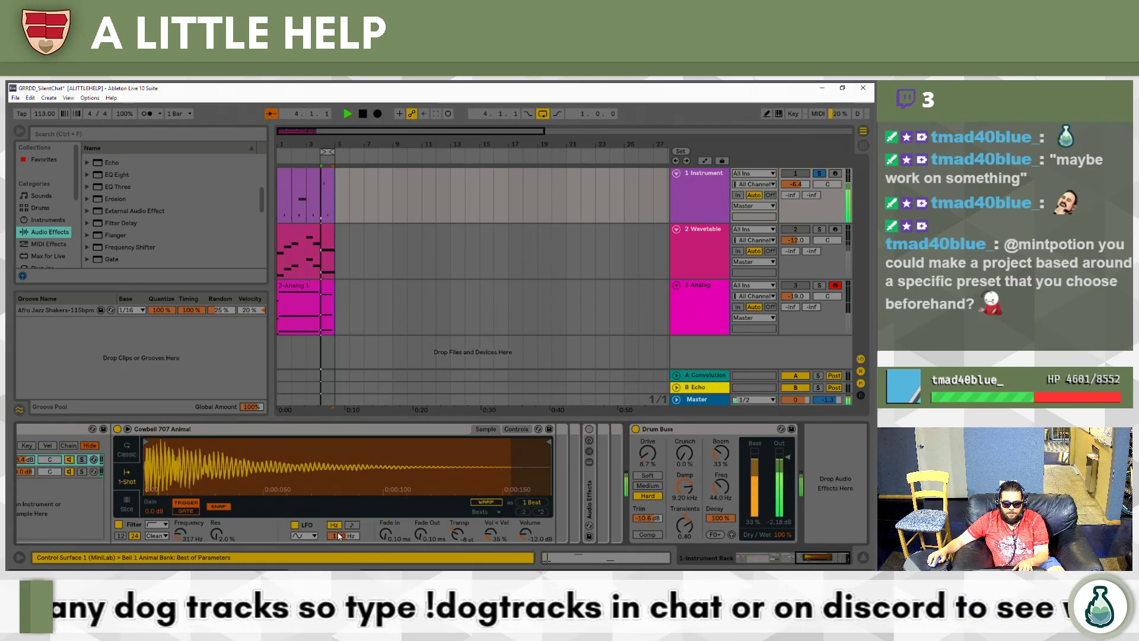
click(516, 429)
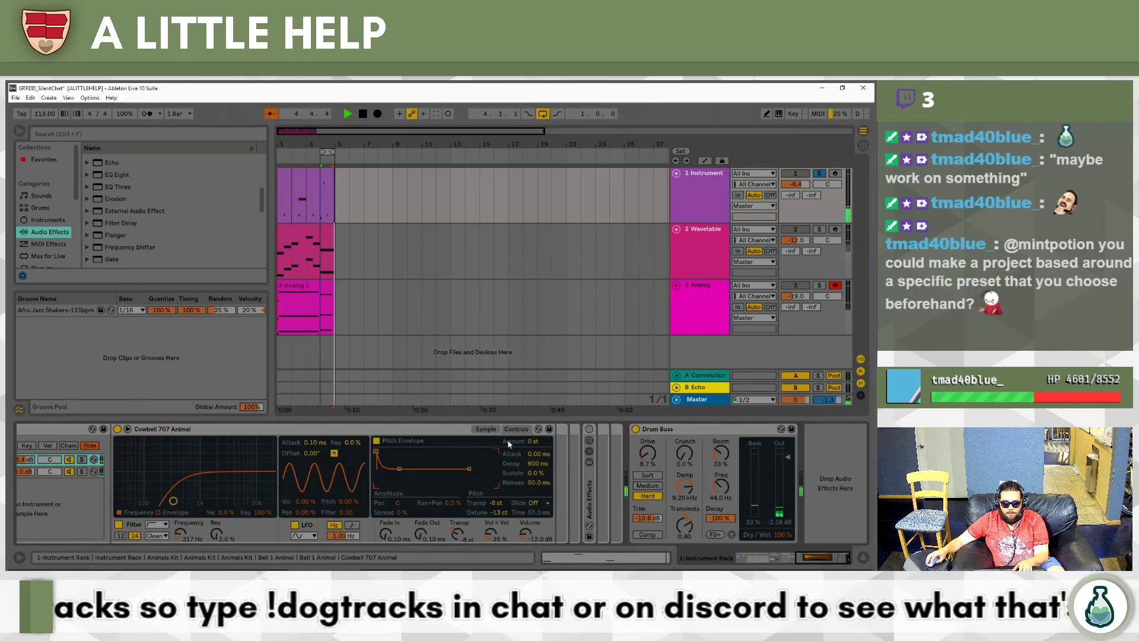
click(303, 536)
click(301, 508)
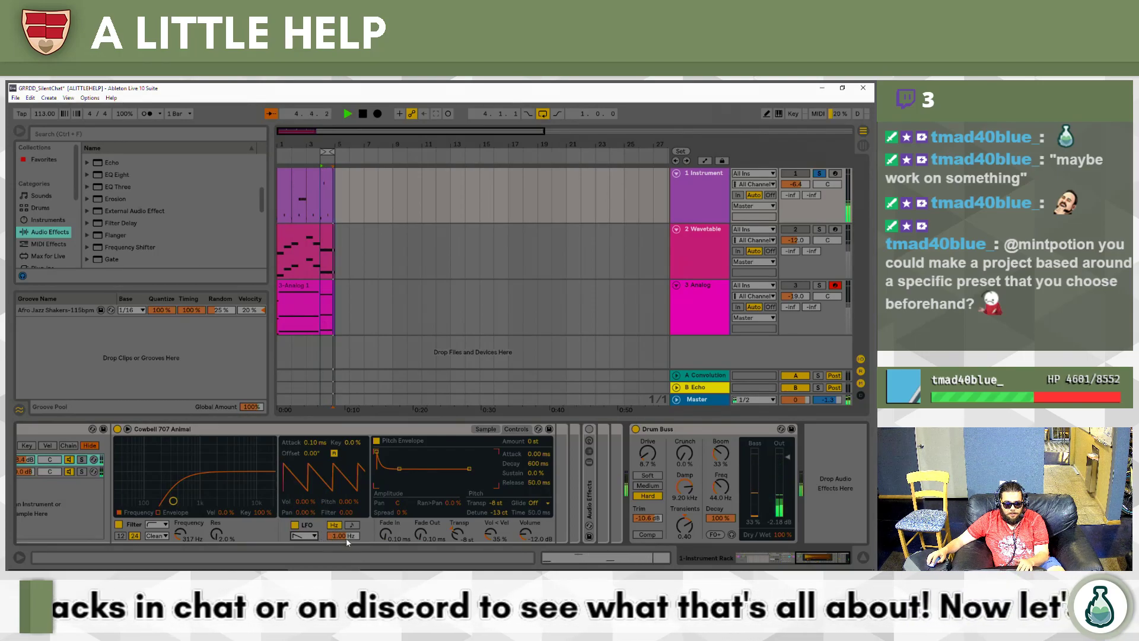
drag(343, 536, 343, 560)
drag(348, 502, 348, 473)
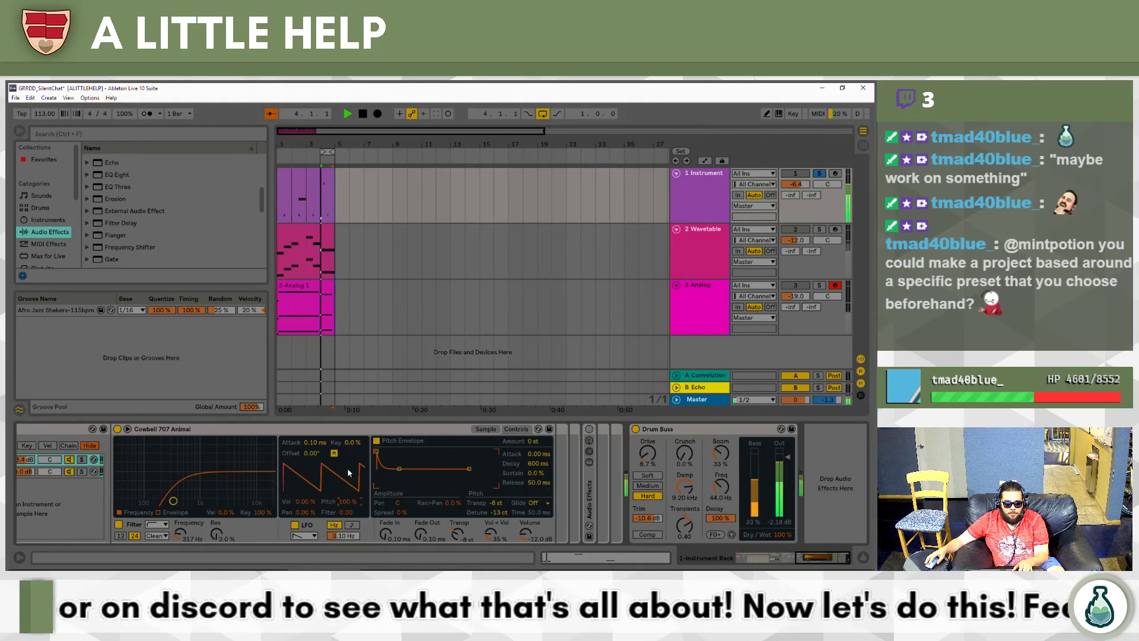
click(346, 537)
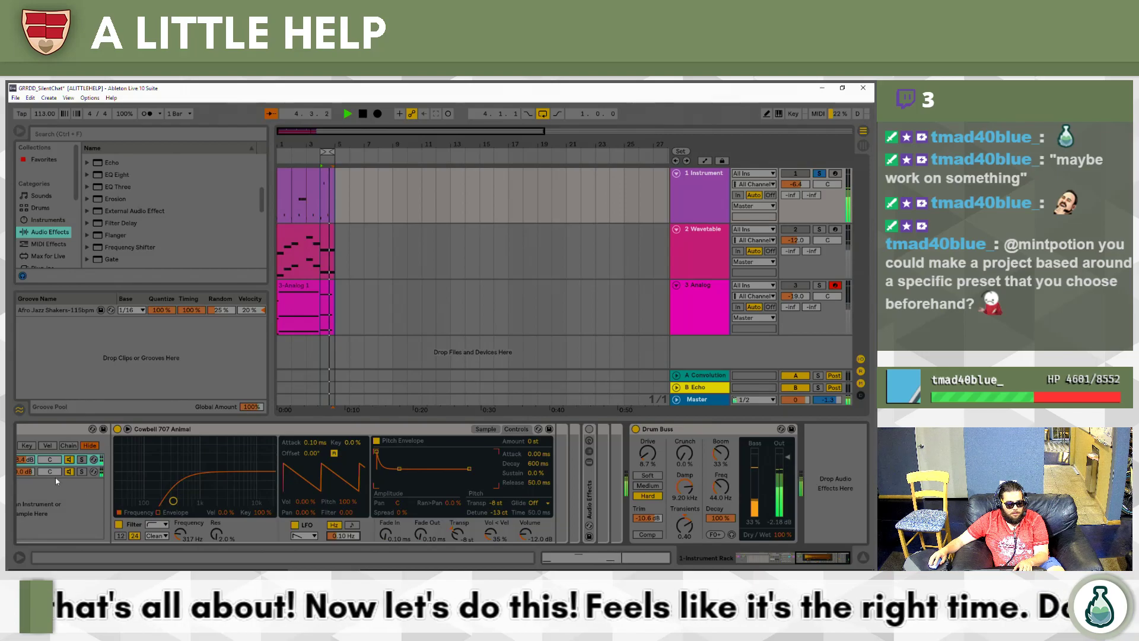
Set Flexatone Unbent Small's LFO to 2.17 Hz with 100% pitch modulation and transpose the sample to -14 st.
click(26, 472)
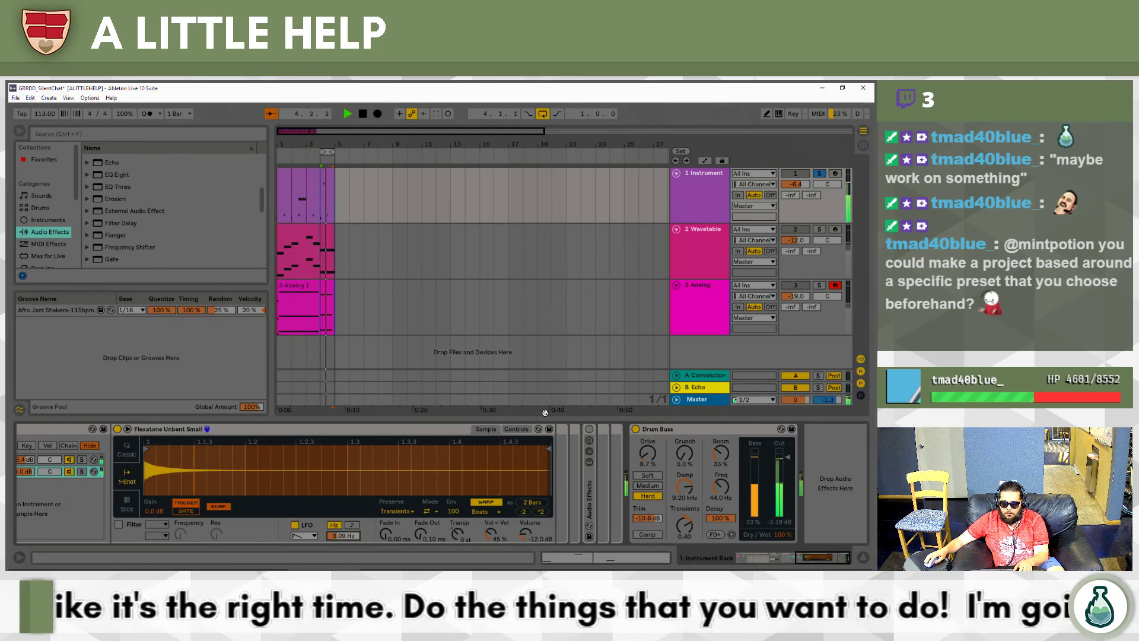
click(515, 429)
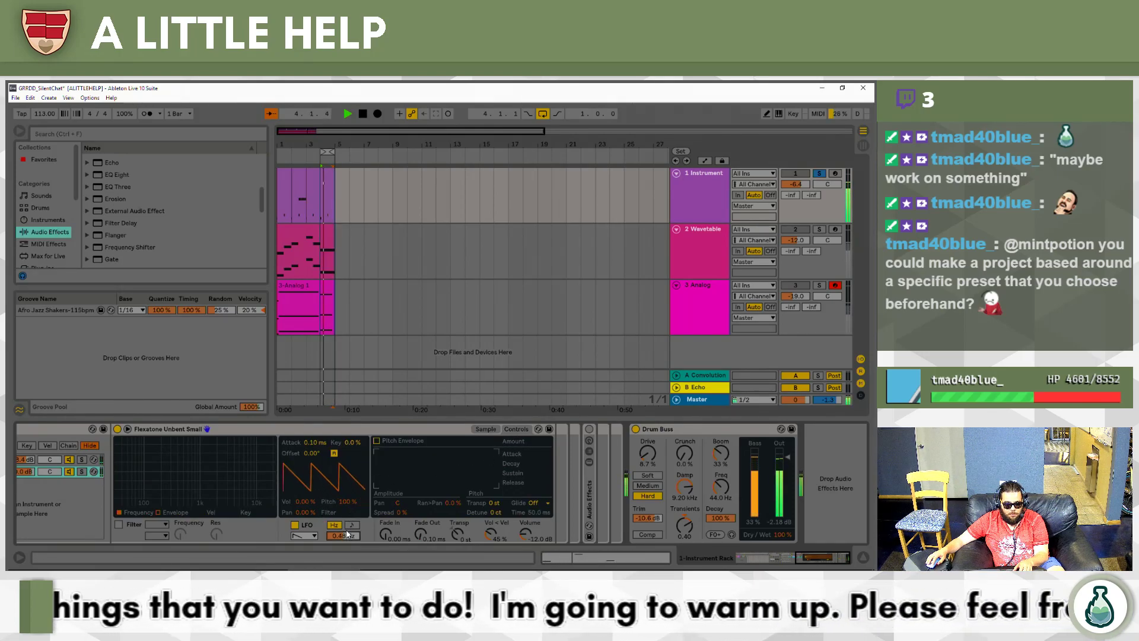
mouse_move(347, 534)
mouse_down()
mouse_move(347, 557)
mouse_move(347, 514)
mouse_up()
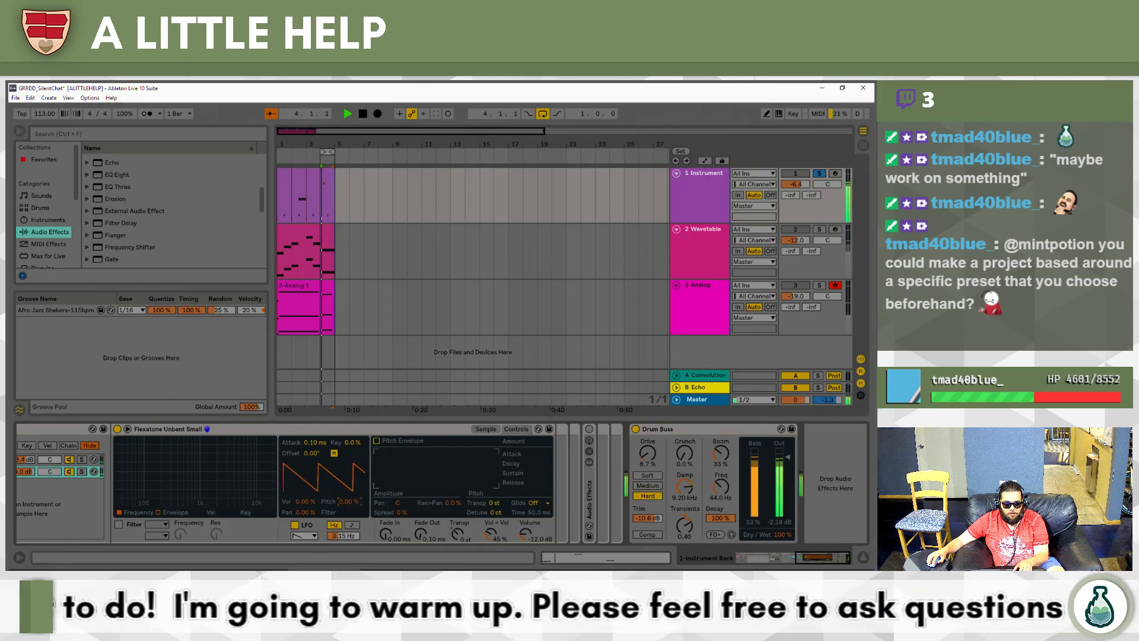
drag(350, 501, 350, 442)
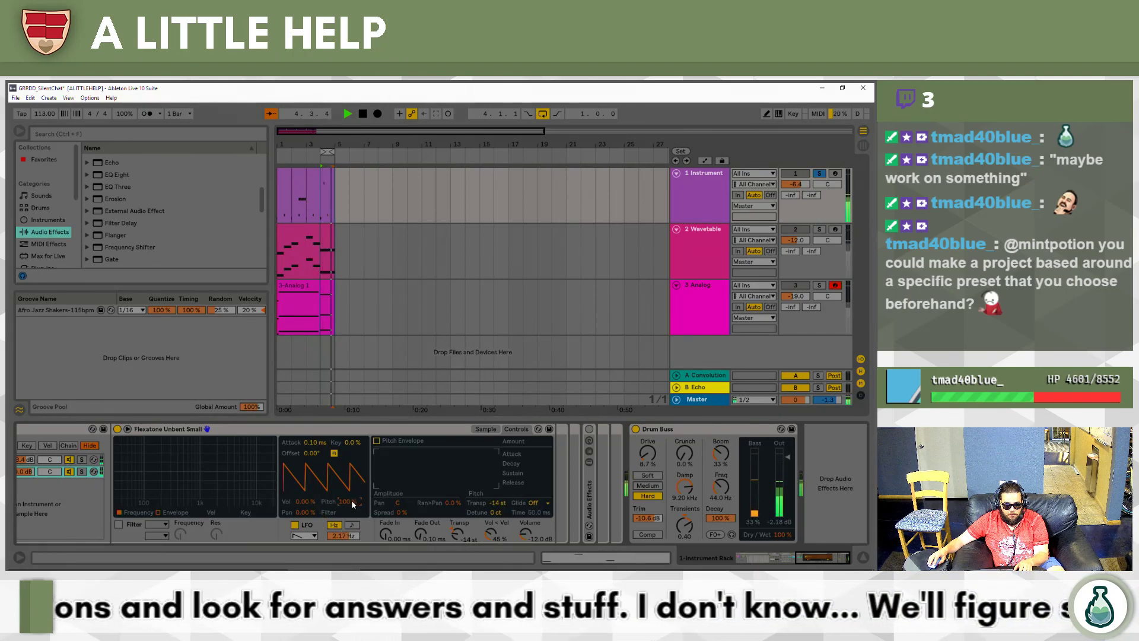
Try other LFO waveforms on Flexatone Unbent Small and settle on the sine.
click(305, 537)
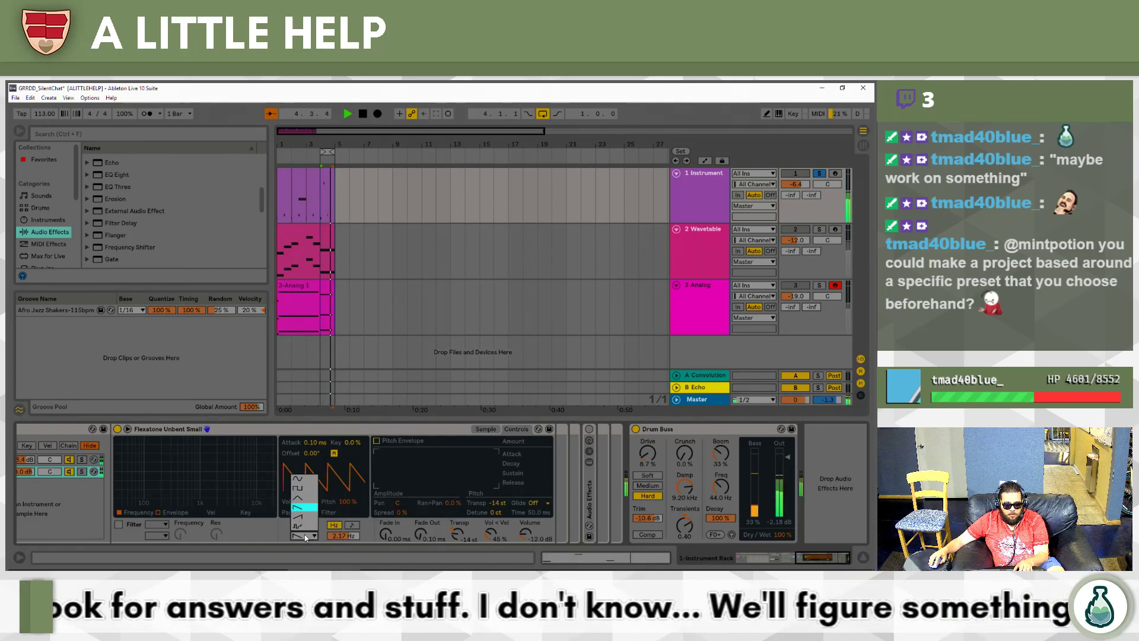
click(304, 510)
click(309, 537)
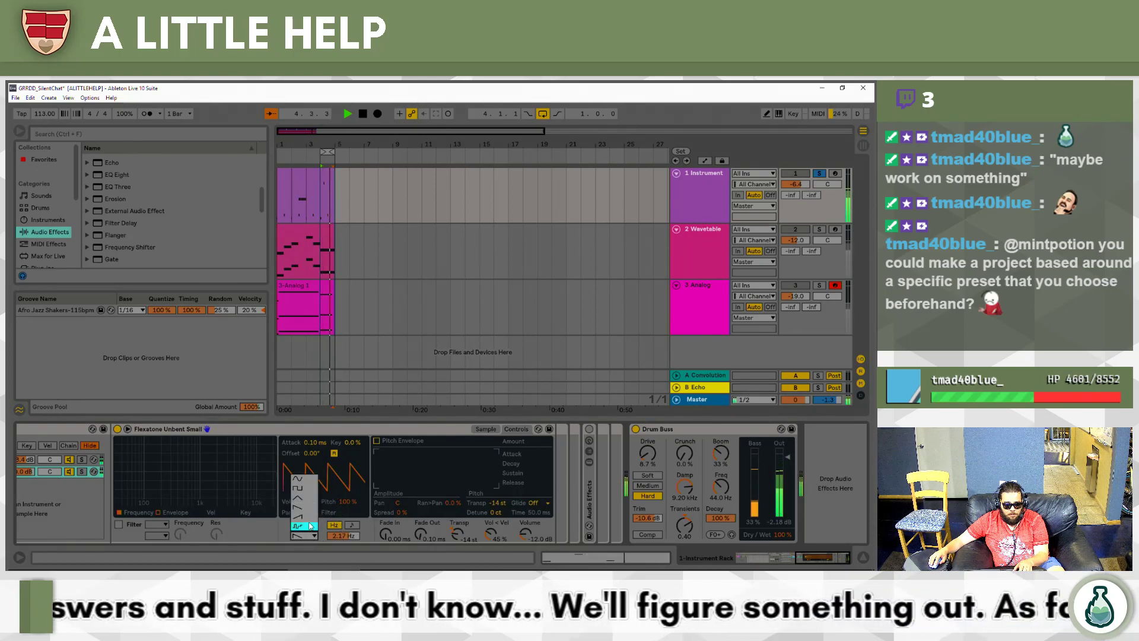
click(309, 524)
click(310, 537)
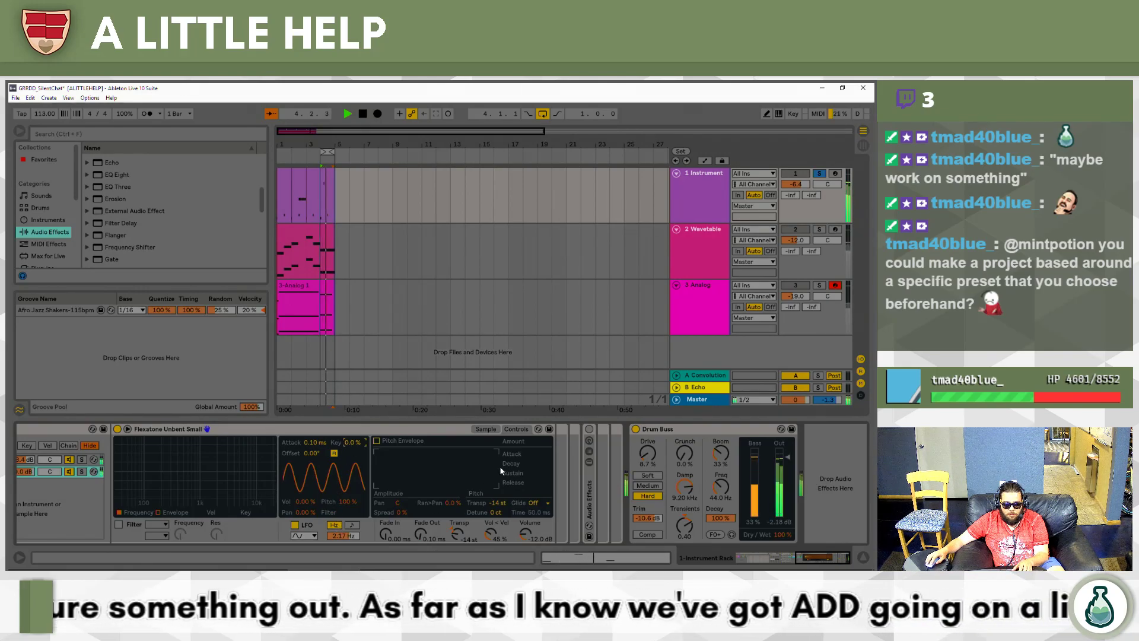
Enable Flexatone's pitch envelope at -25 st with a 364 ms attack, transpose it to -11 st and set the LFO rate to 30 Hz.
click(378, 440)
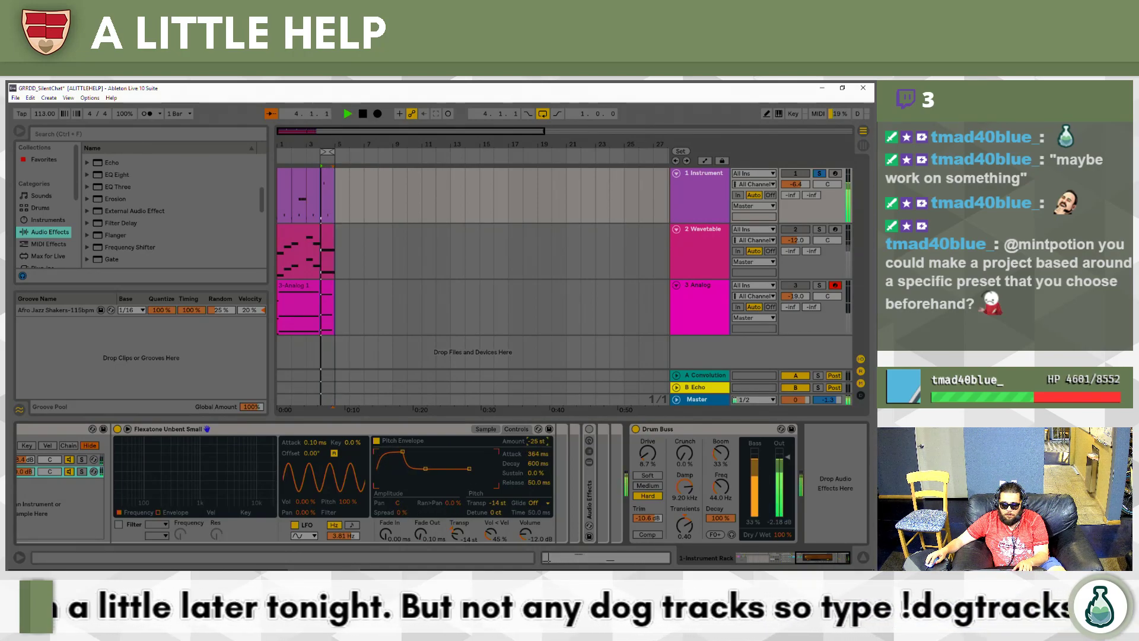
mouse_move(457, 537)
mouse_down()
mouse_move(458, 488)
mouse_move(457, 546)
mouse_up()
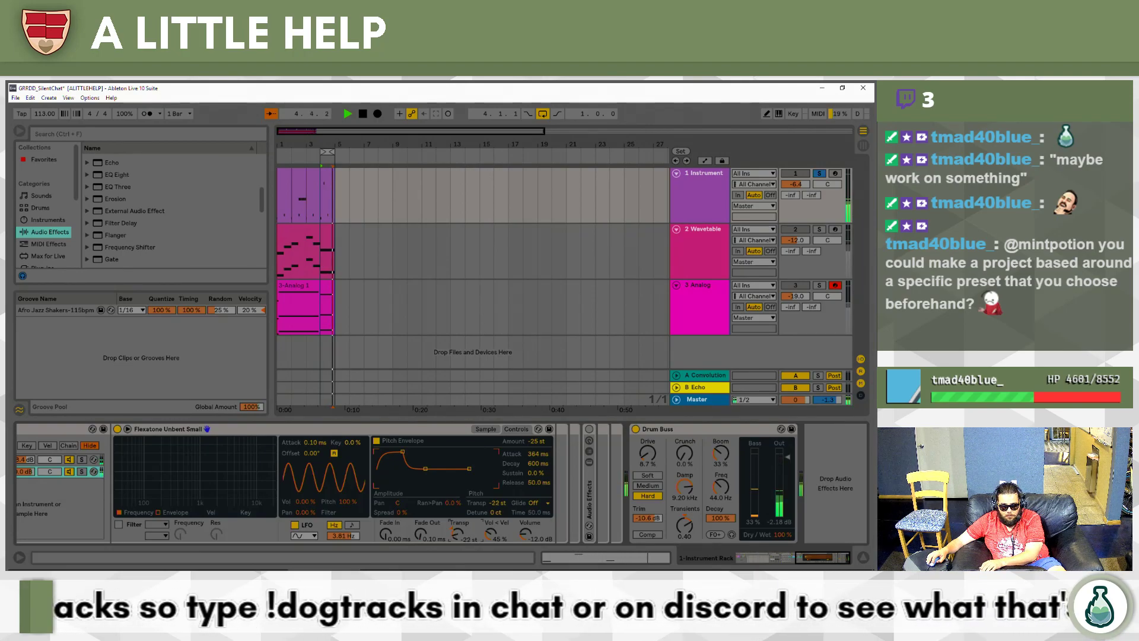
click(485, 429)
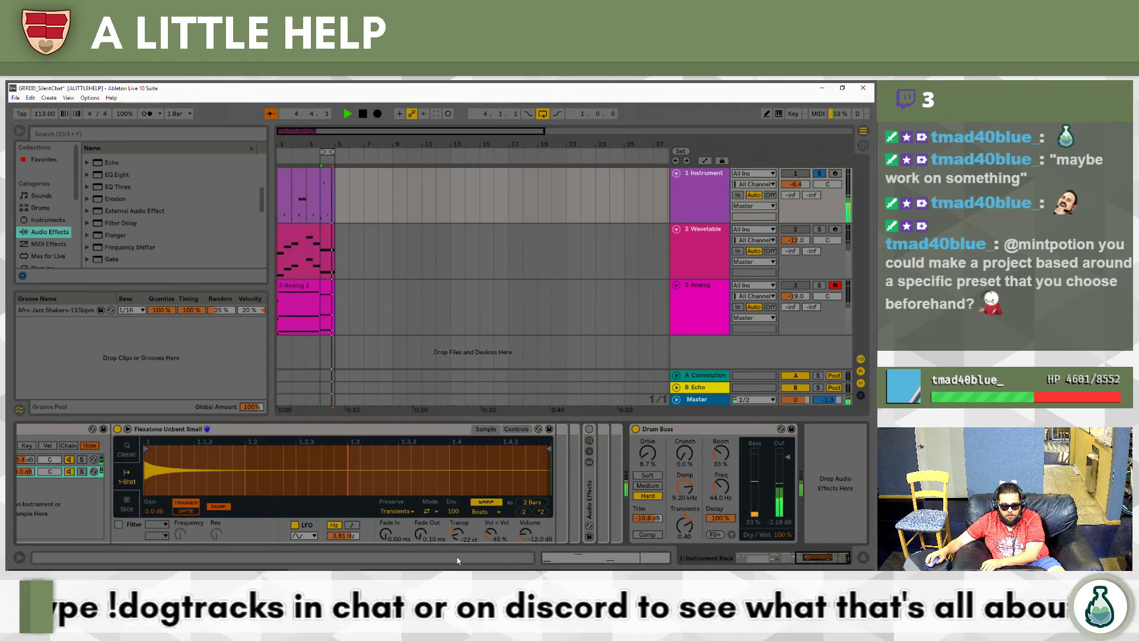
drag(462, 535, 462, 523)
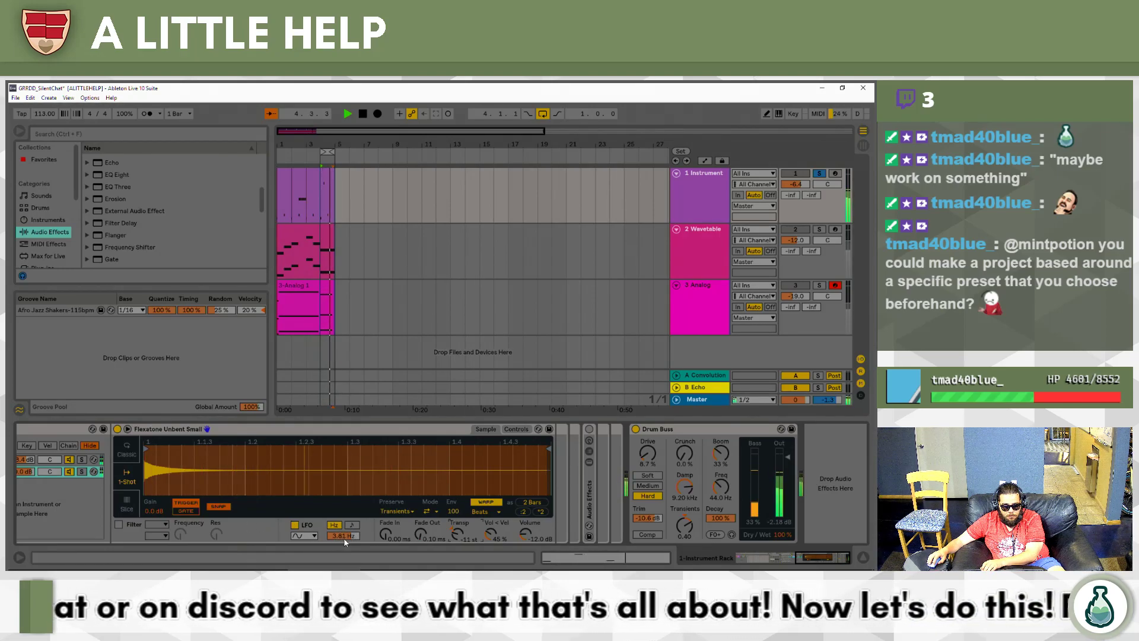
drag(343, 536, 343, 510)
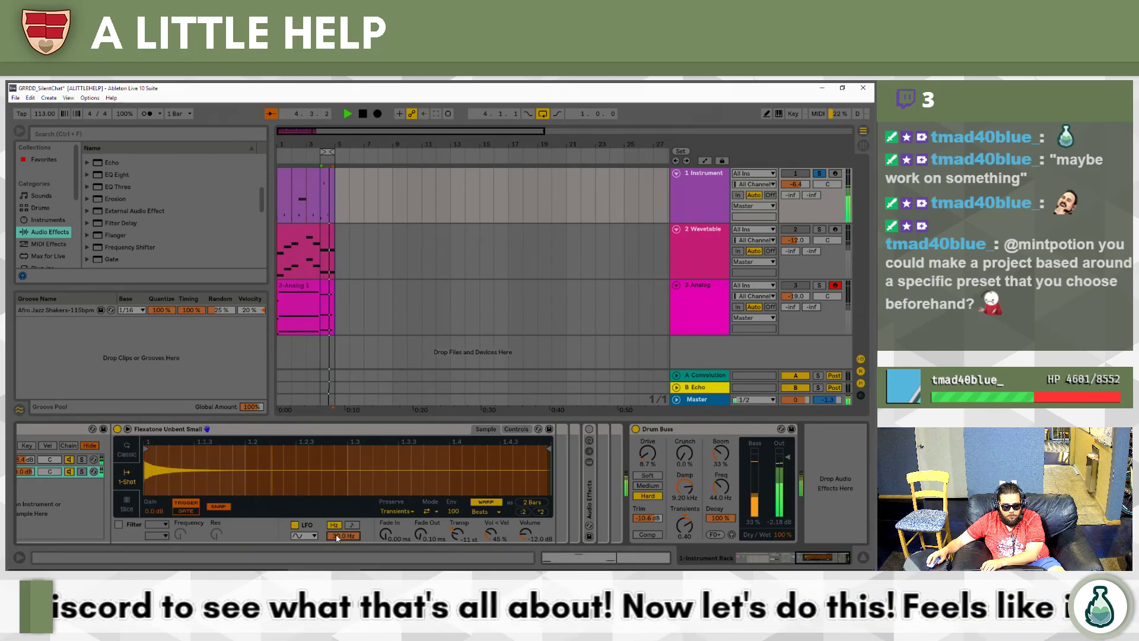
Enable Flexatone's 24 dB filter at about 6.97 kHz with 48% resonance, setting LFO filter modulation to 24 and its rate to 30 Hz.
click(119, 524)
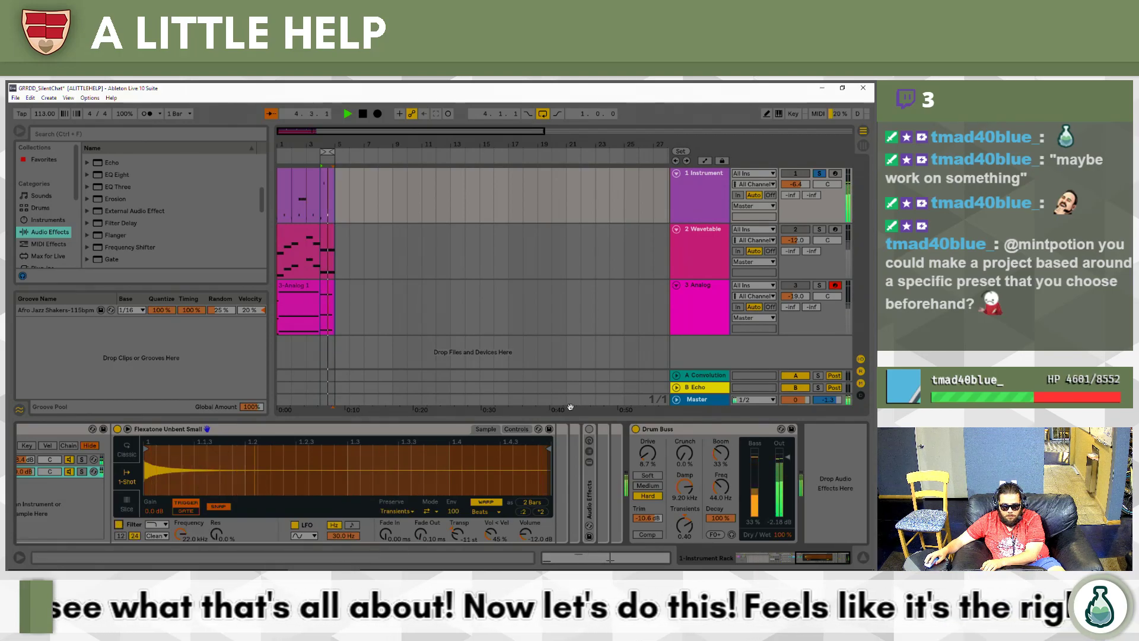
click(516, 428)
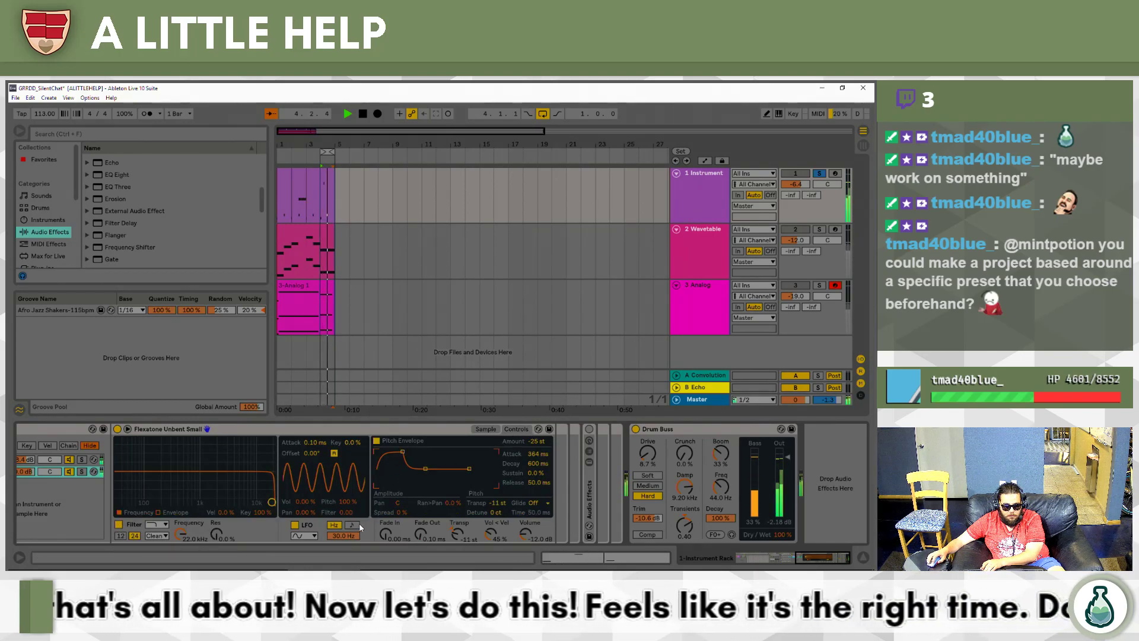
drag(346, 512, 345, 497)
drag(272, 502, 149, 460)
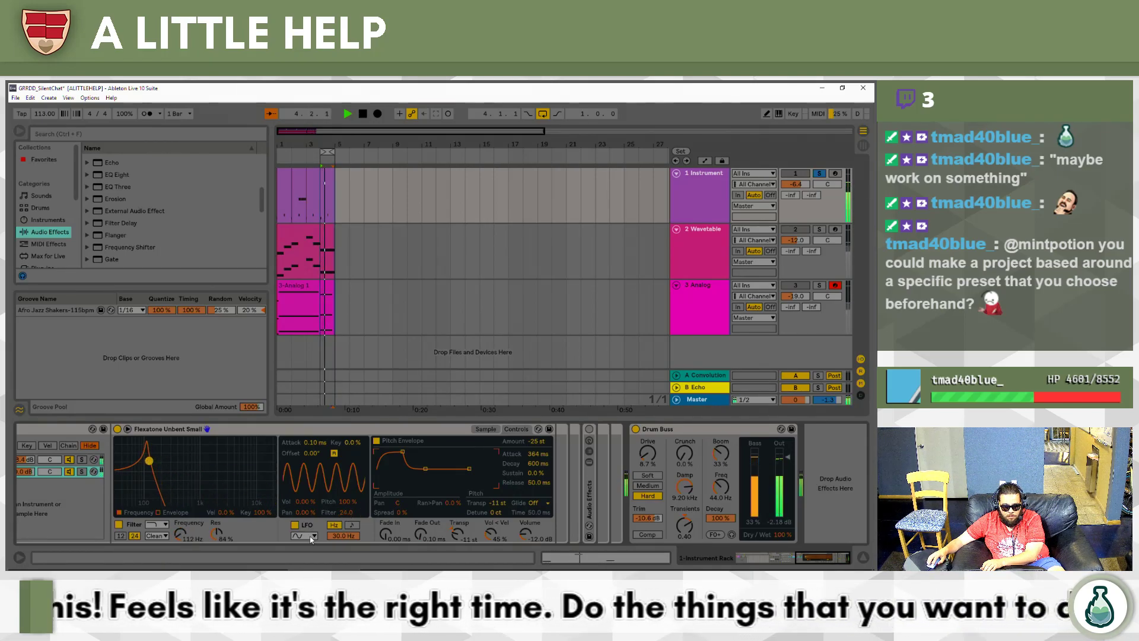
drag(344, 535, 344, 570)
drag(150, 461, 245, 478)
drag(350, 536, 334, 492)
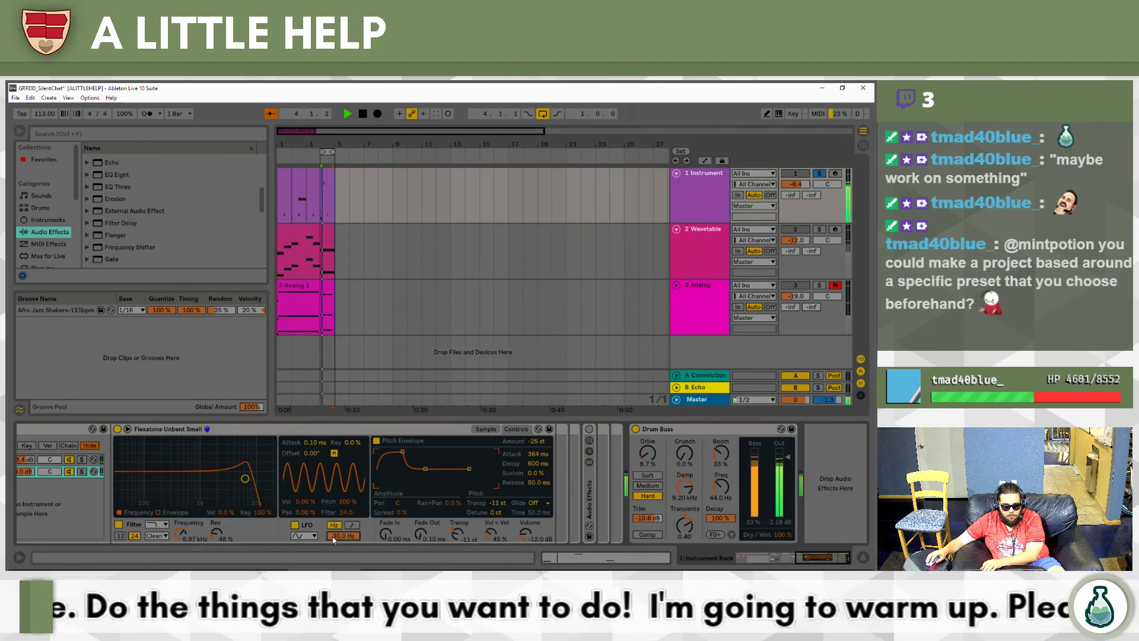
Switch Flexatone's LFO to a square wave and move its filter to about 1.55 kHz with 73% resonance.
click(303, 536)
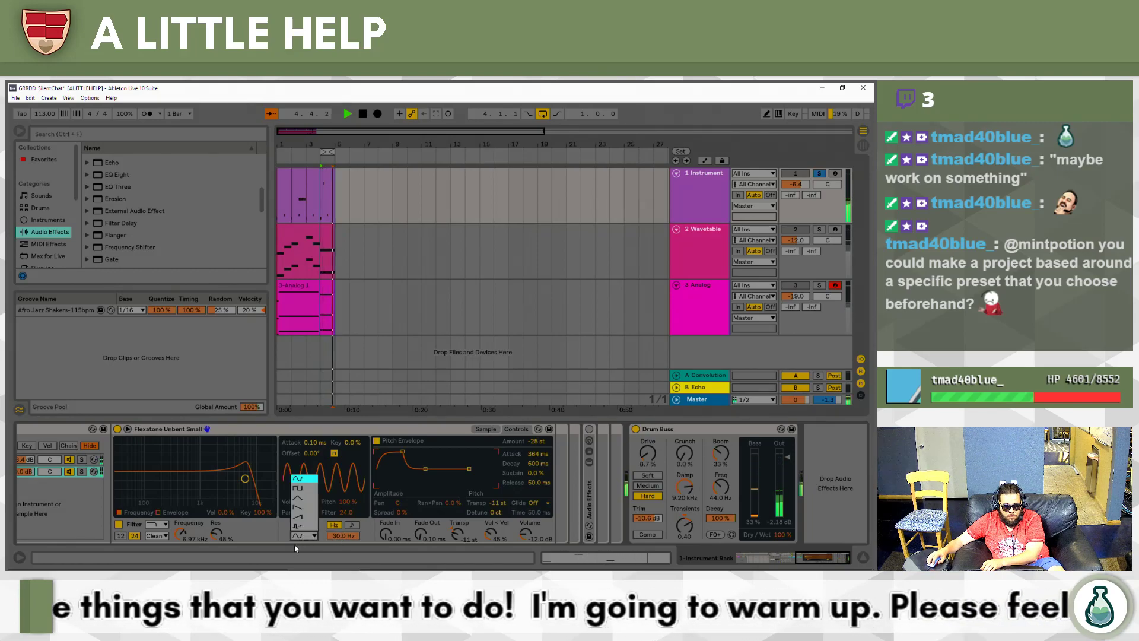
click(302, 489)
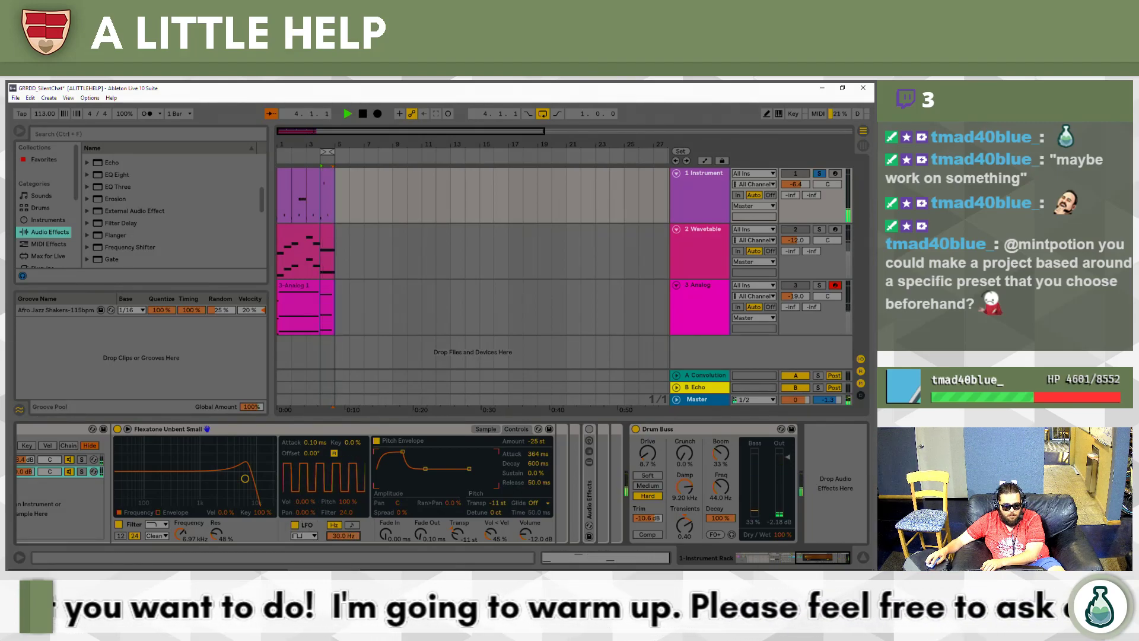
drag(245, 478, 199, 460)
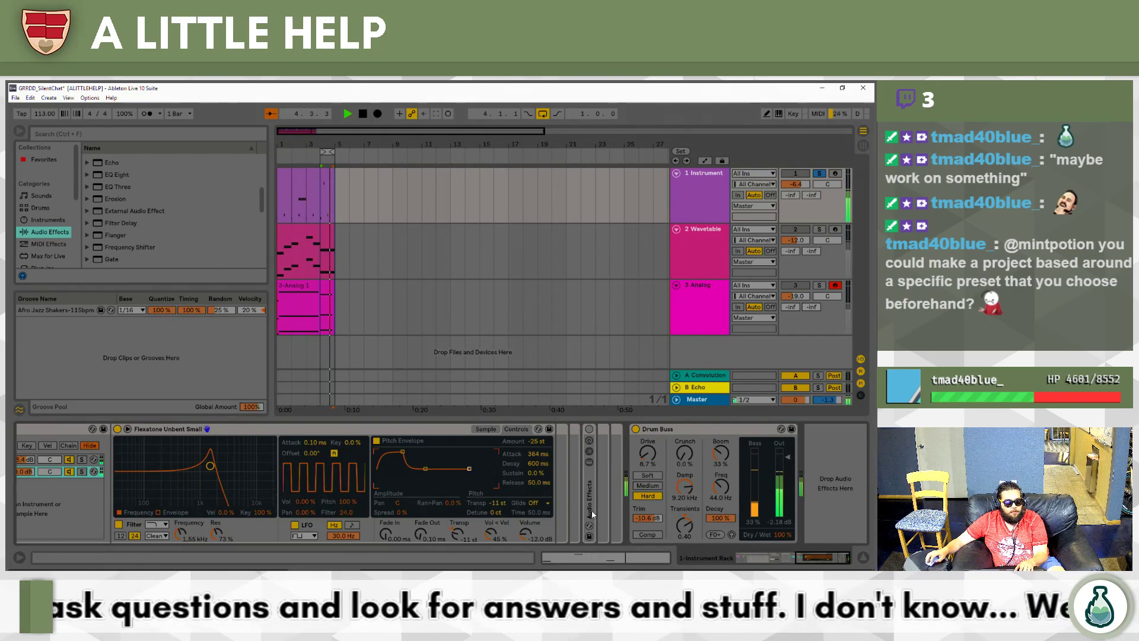
Add the Max for Live Envelope MIDI effect before the Bell 1 Animal rack in the Animals Kit.
scroll(733, 542, up, 5)
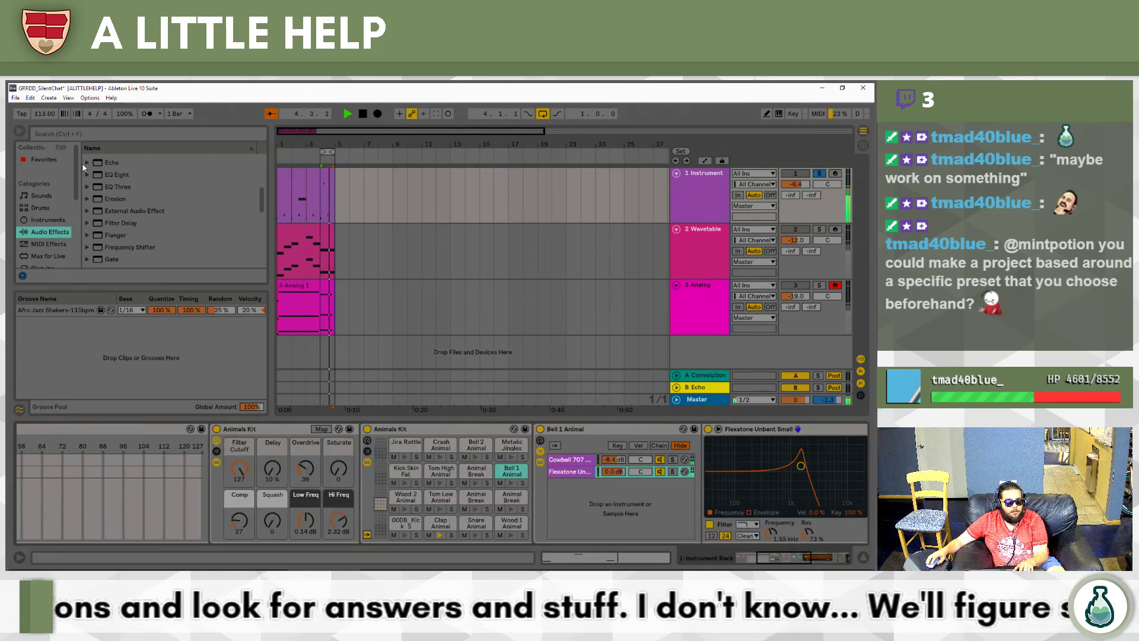
click(51, 219)
scroll(55, 206, down, 2)
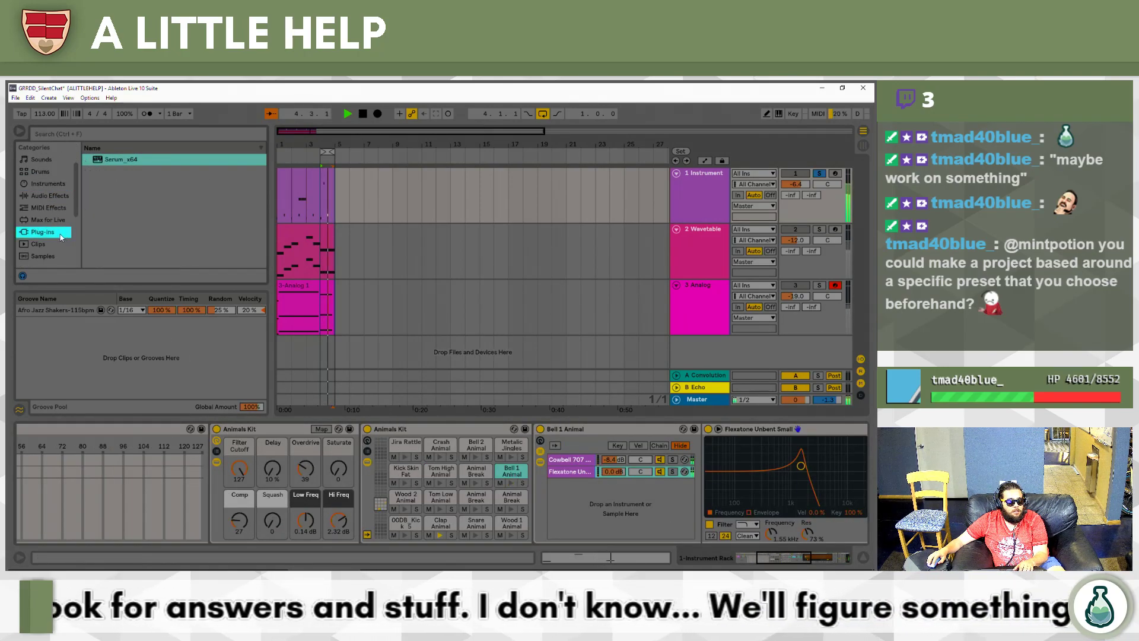
click(50, 220)
scroll(153, 214, down, 3)
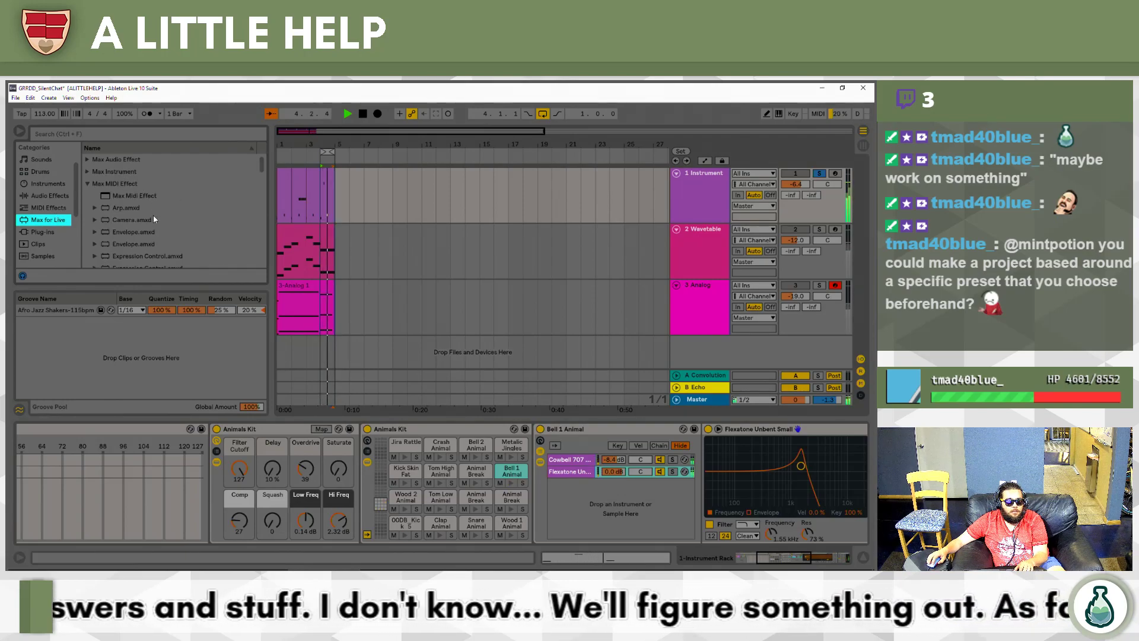
click(137, 244)
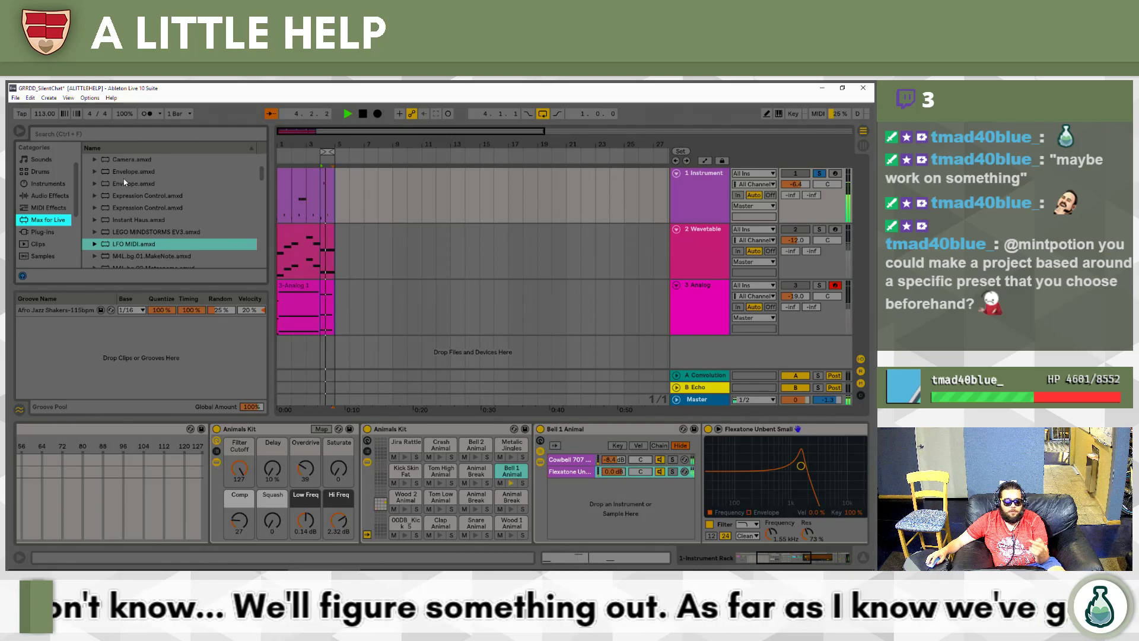
mouse_move(116, 183)
mouse_down()
mouse_move(415, 415)
mouse_move(517, 478)
mouse_up()
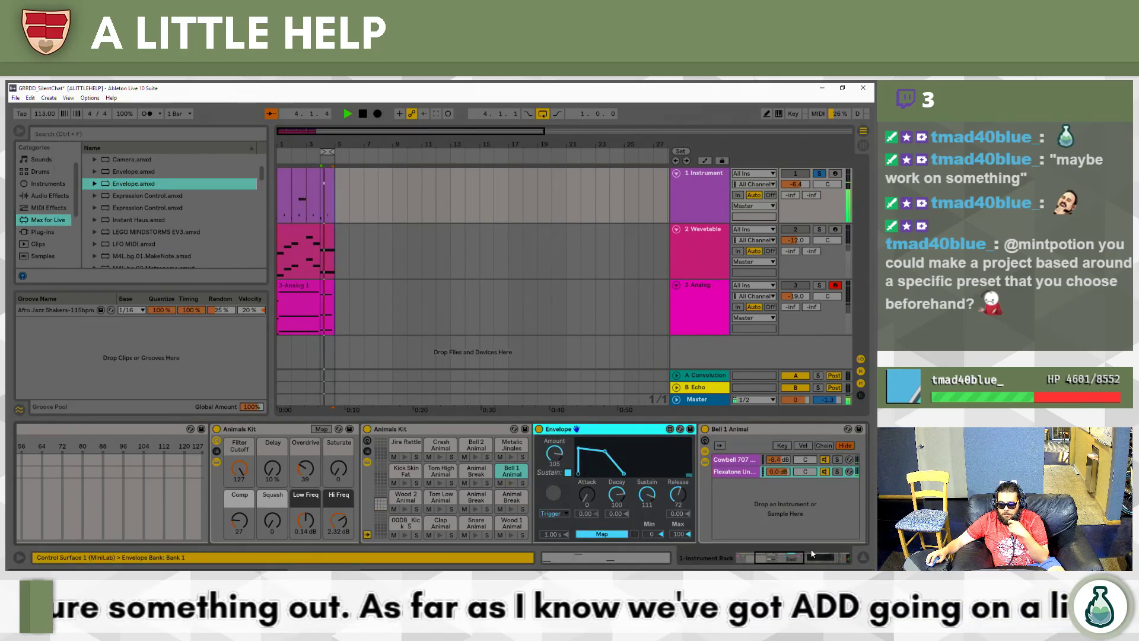
Map the Envelope device to Flexatone Unbent Small's filter frequency.
click(822, 559)
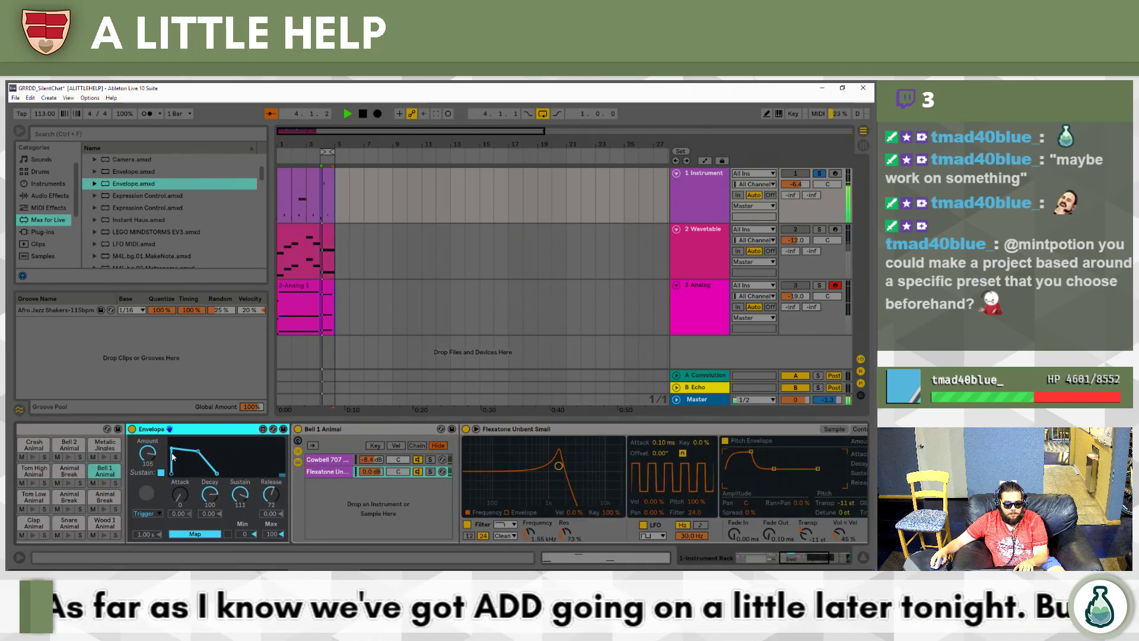
click(206, 535)
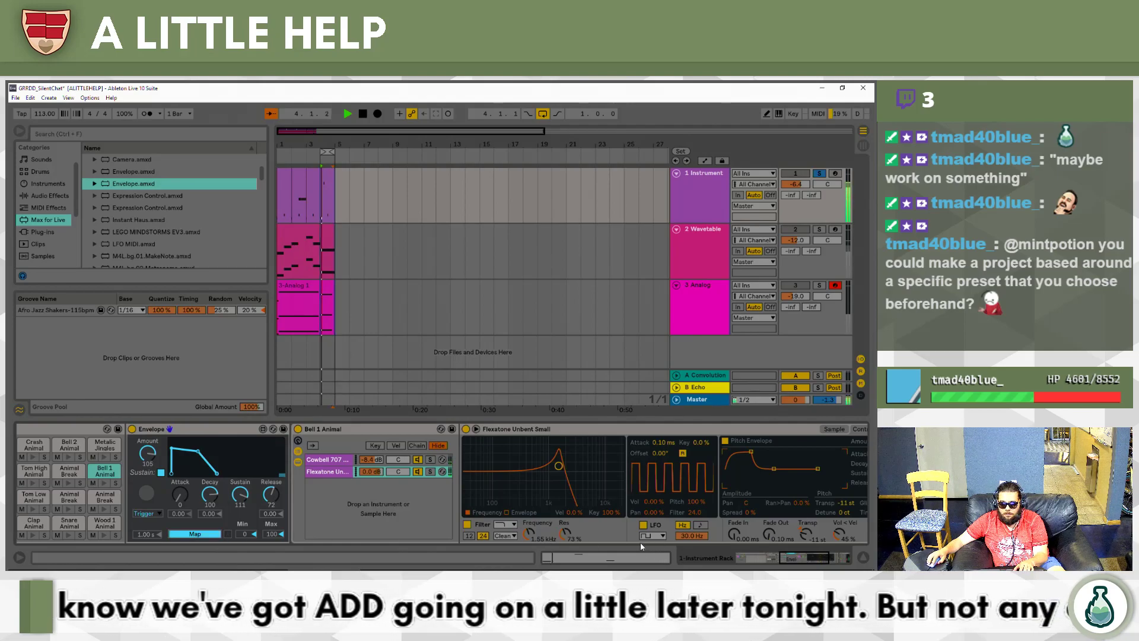
click(529, 534)
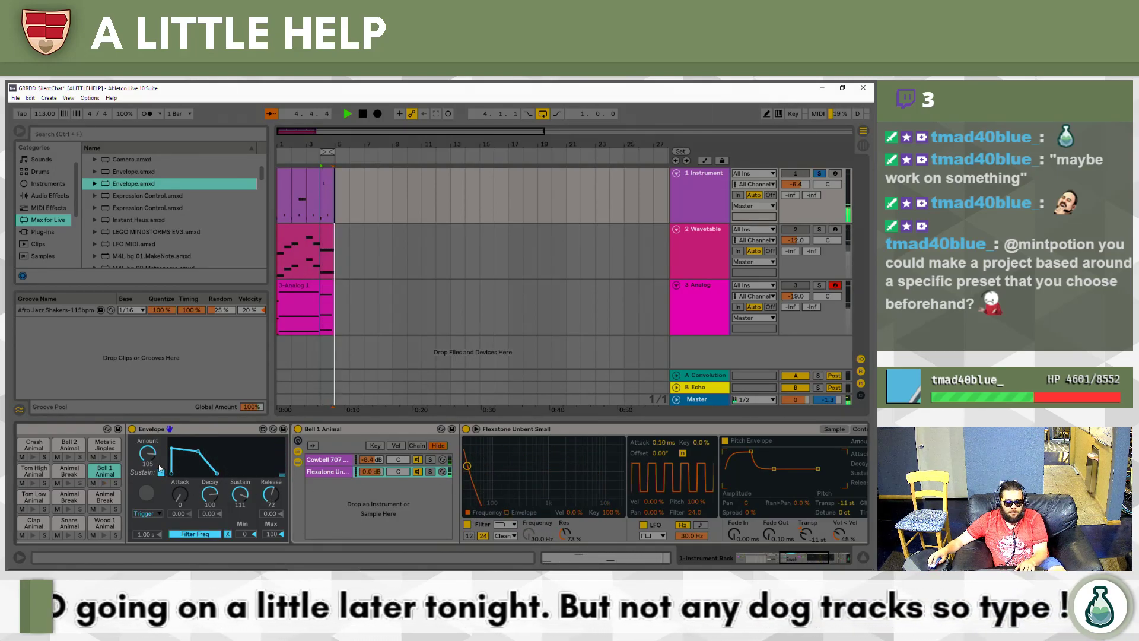
Shape the Envelope with attack, decay and release at 127, attack curve -0.78 and amount 96, with the sustain option off.
drag(179, 494, 179, 421)
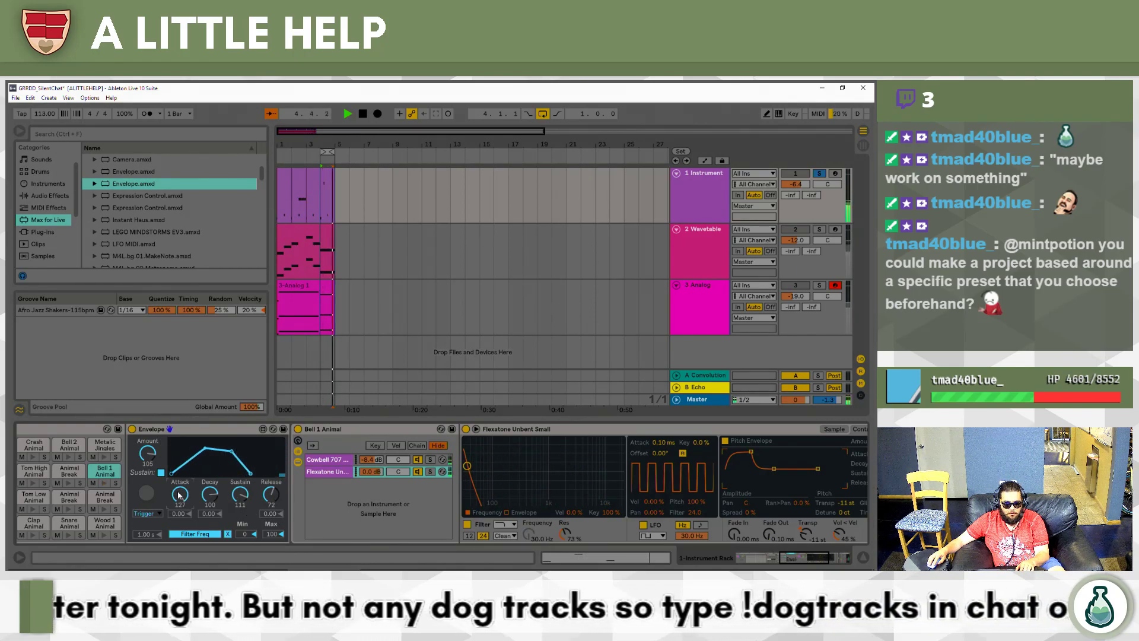
drag(271, 495, 271, 465)
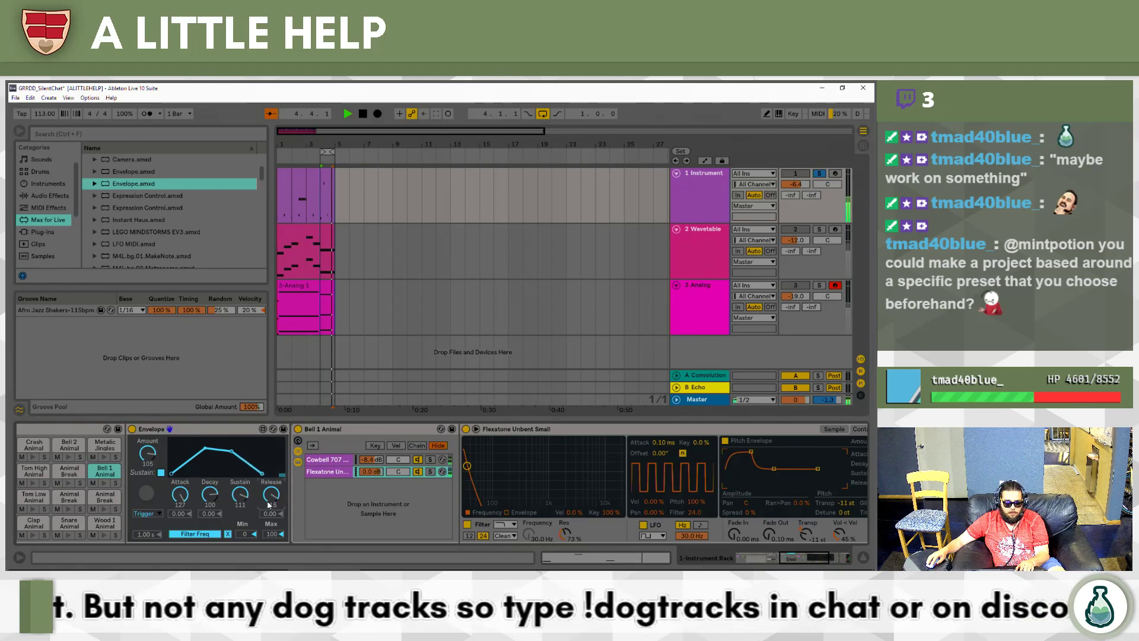
drag(183, 516, 182, 536)
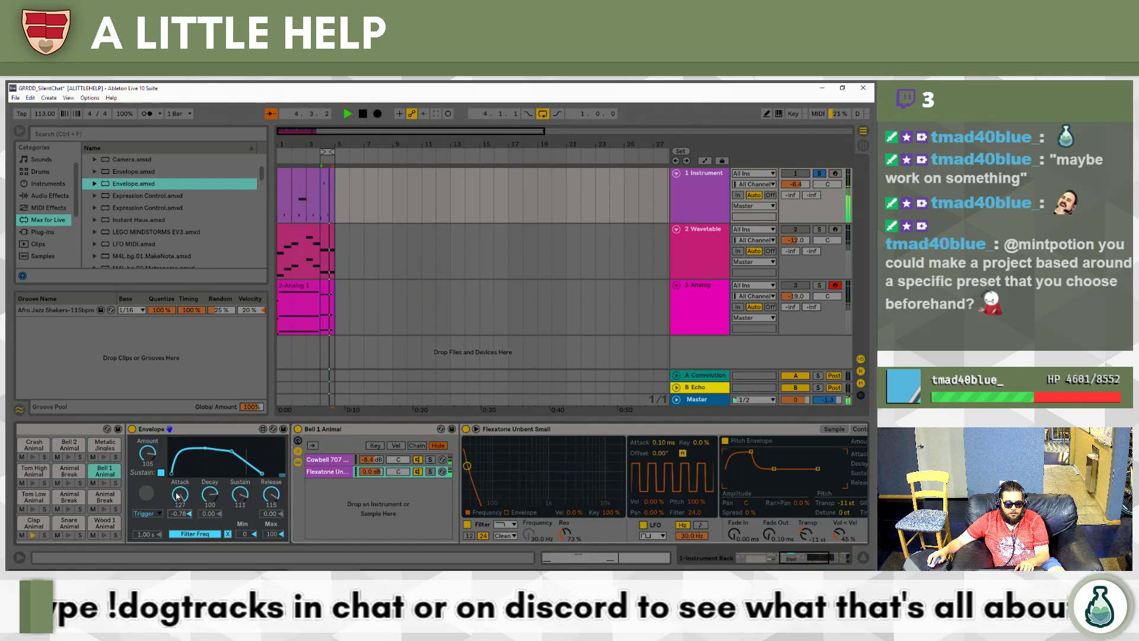
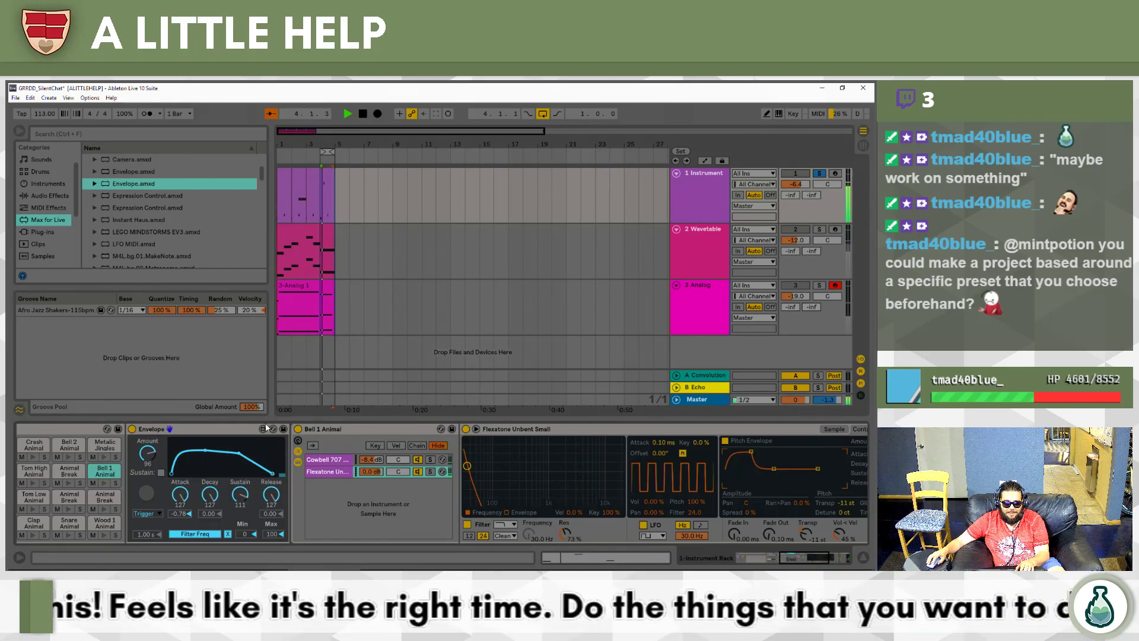
Adjust the Flexatone chain's volume and set Cowbell 707 Animal's filter to about 463 Hz with 125% resonance.
click(368, 468)
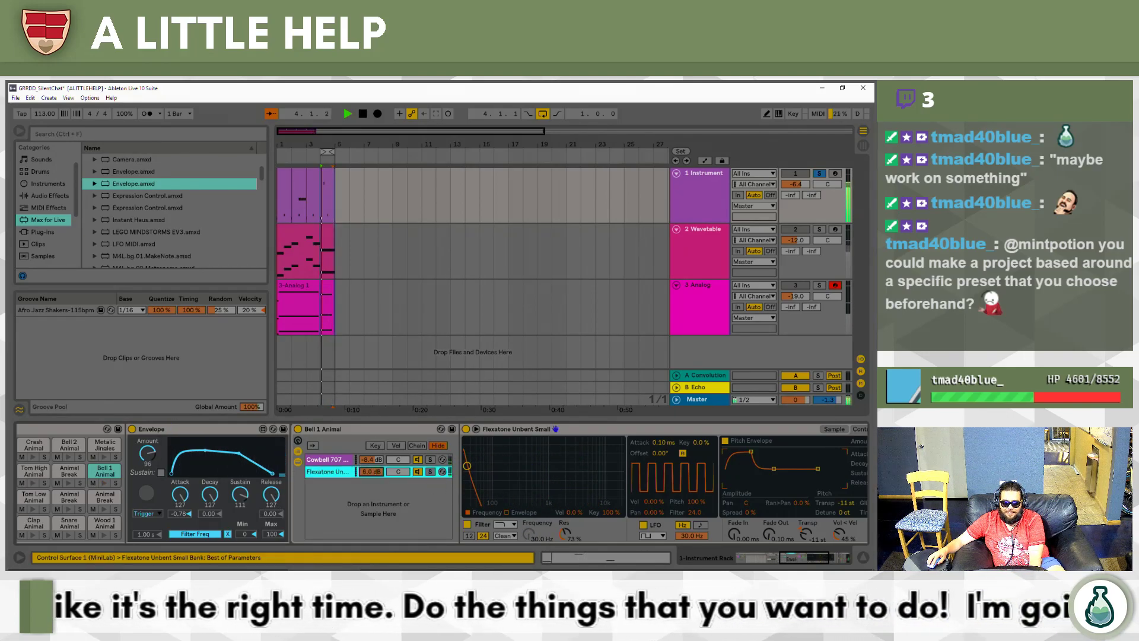
click(330, 460)
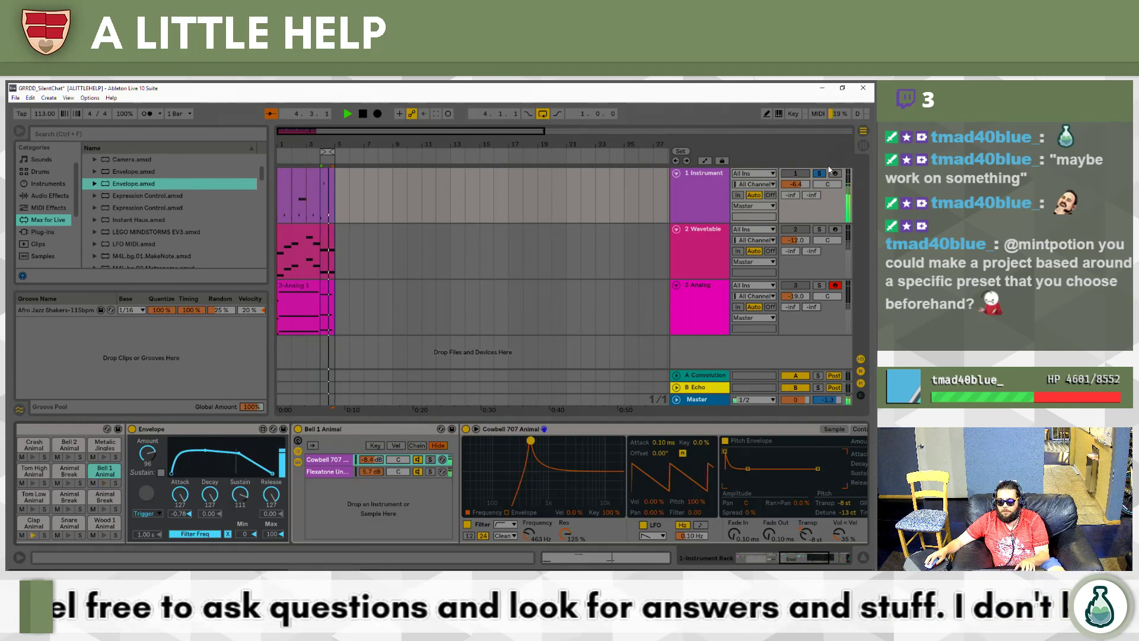
Check the Bell 1 Animal note in the bar 4 drum clip and return to the drum track's devices.
click(723, 204)
key(shift+Tab)
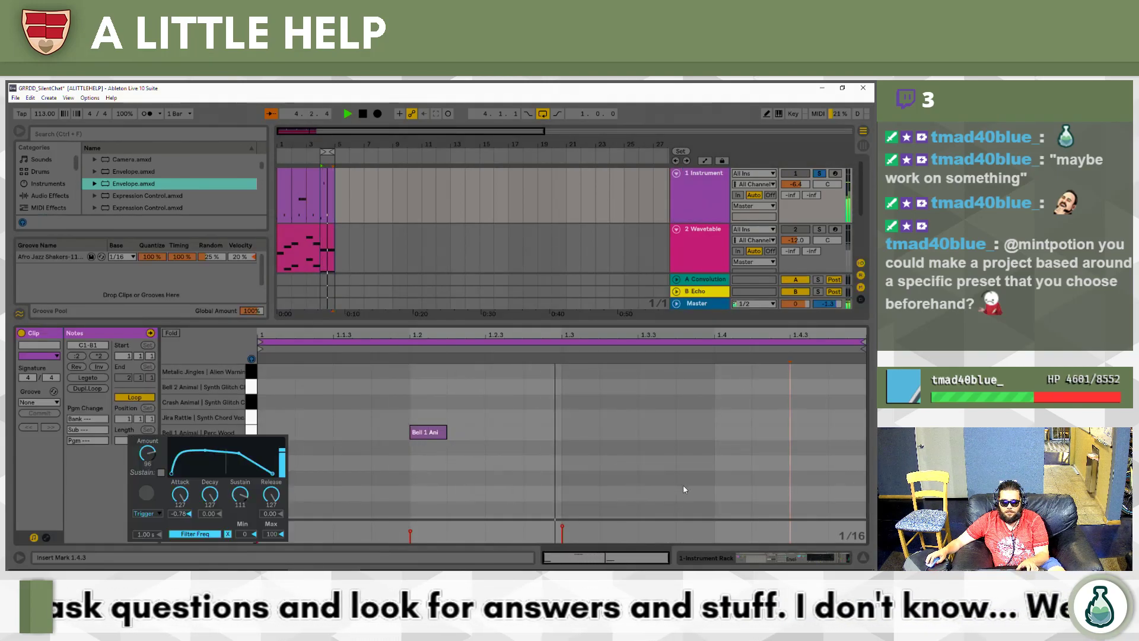
key(shift+Tab)
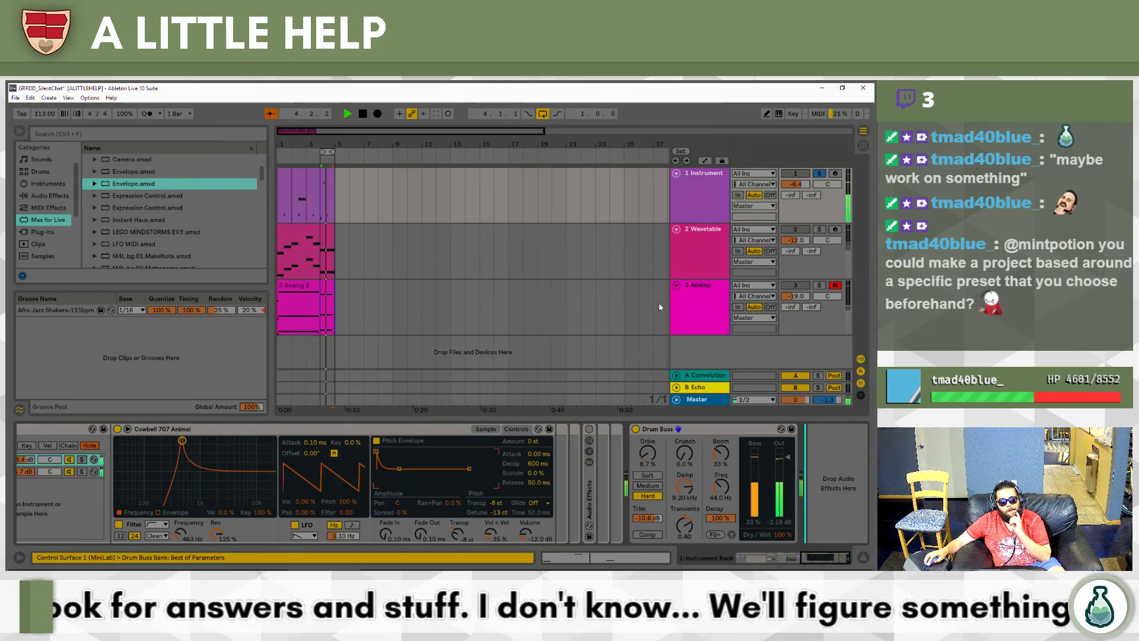
Insert an EQ Eight on the Master track between the De-esser and the Glue Compressor.
click(697, 399)
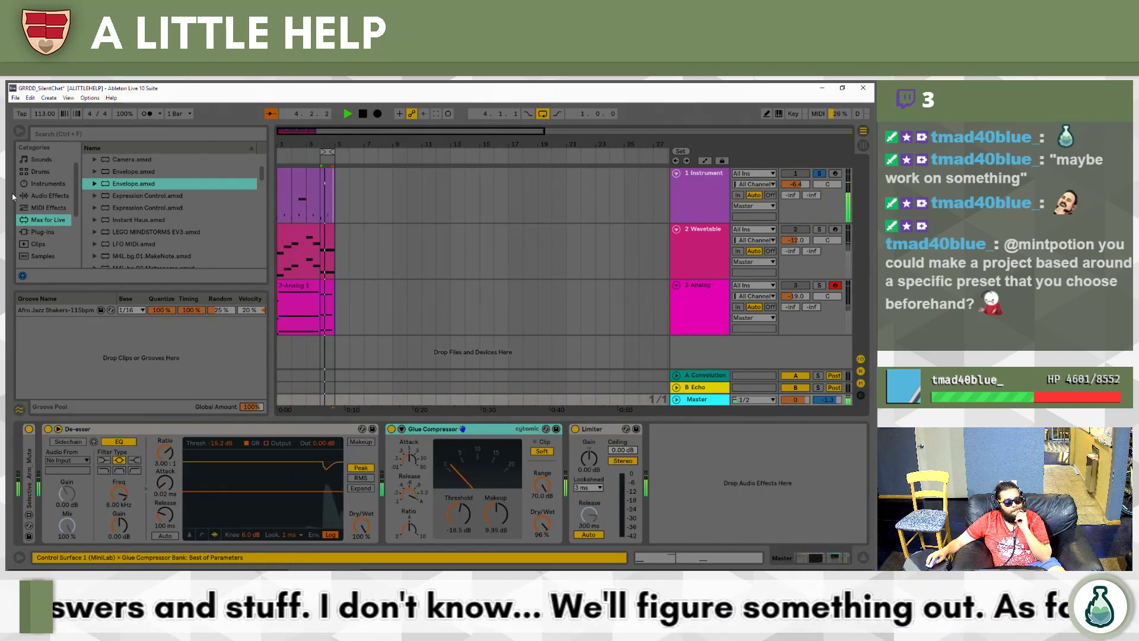
click(50, 195)
scroll(142, 213, down, 4)
click(127, 187)
click(114, 163)
drag(117, 176, 385, 454)
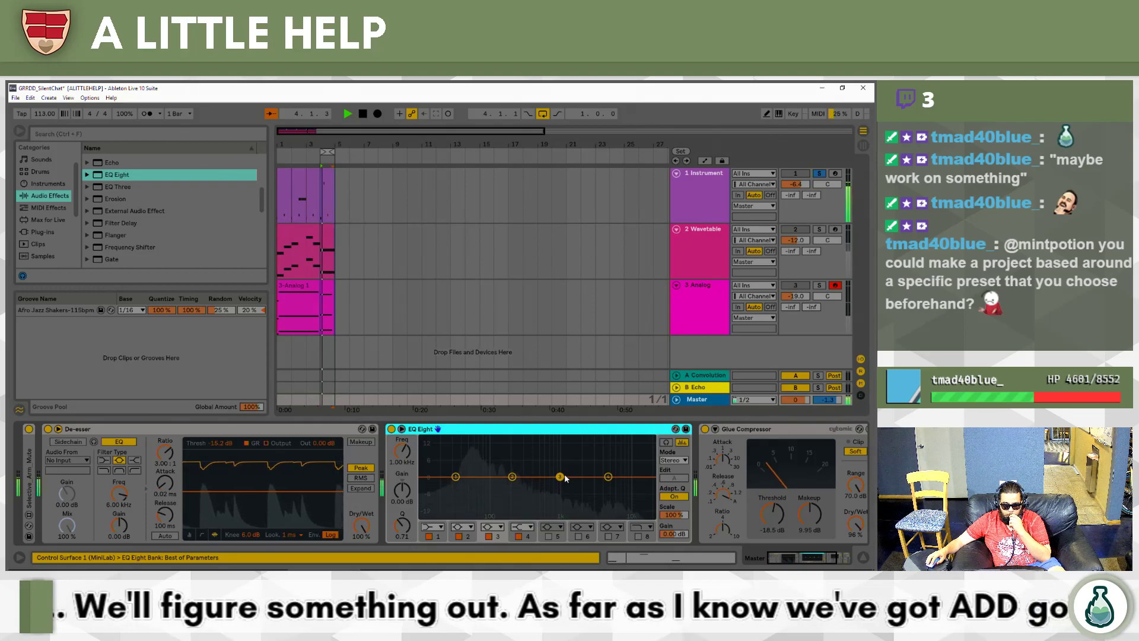
Boost band 3 of the Master's EQ Eight by 6.57 dB at 1.09 kHz and broaden its Q.
mouse_move(560, 476)
mouse_down()
mouse_move(546, 458)
mouse_move(510, 469)
mouse_move(561, 461)
mouse_up()
click(666, 442)
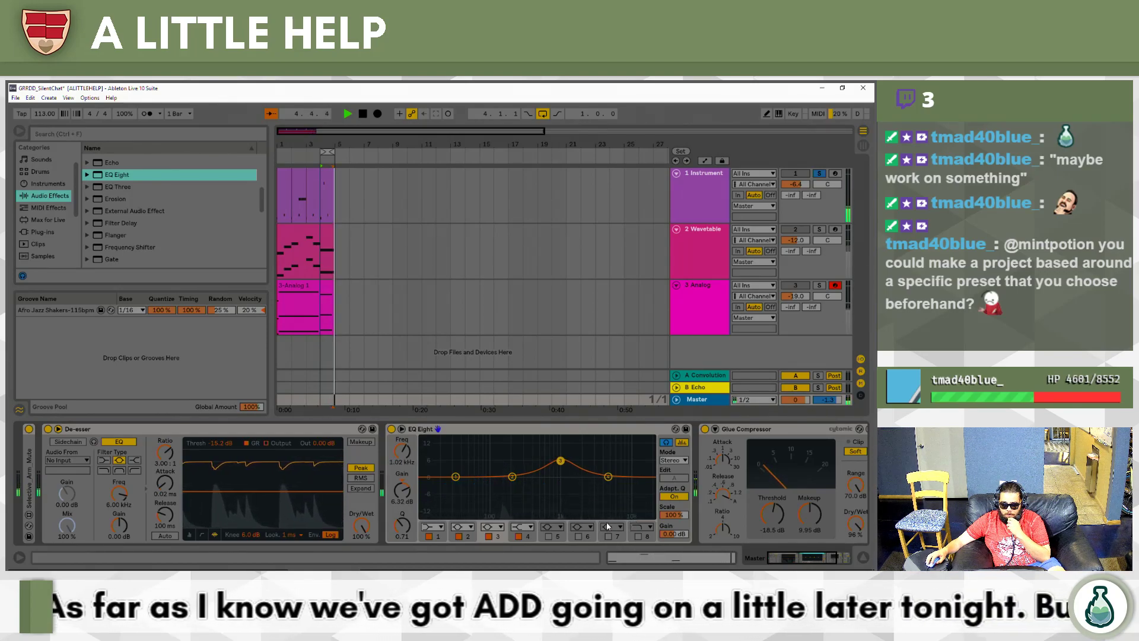
drag(404, 531, 404, 553)
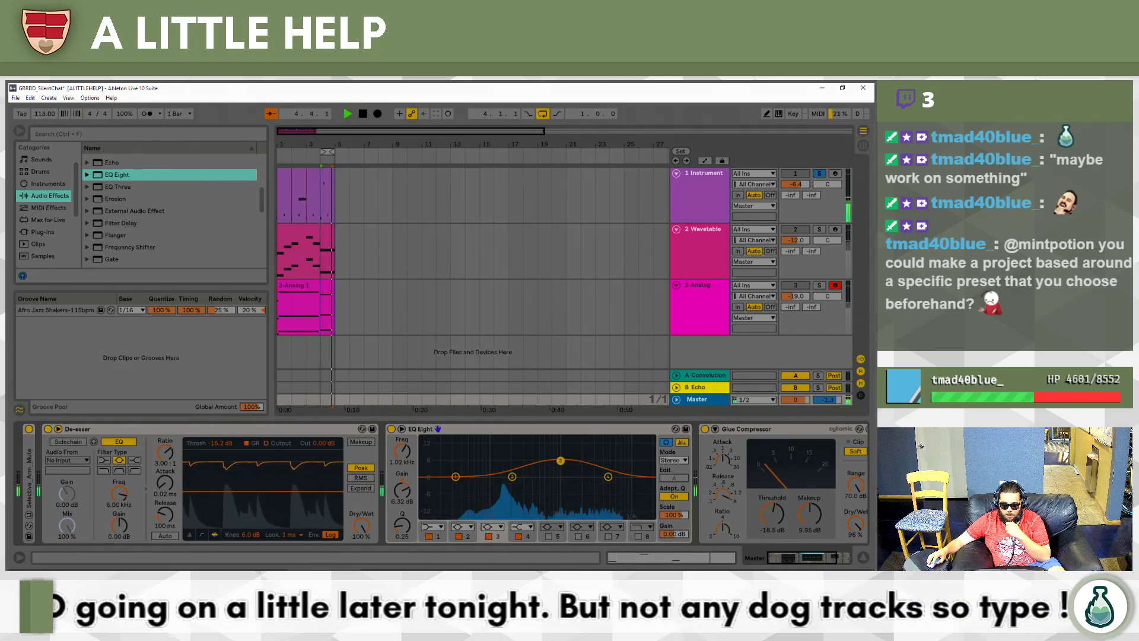
drag(561, 461, 562, 460)
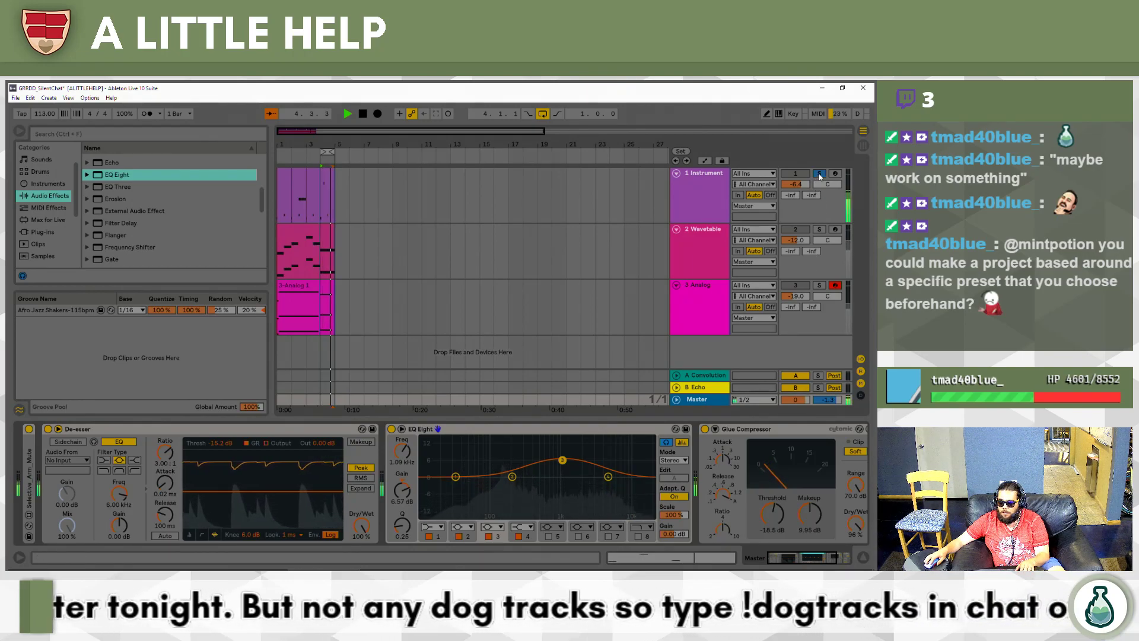
Unsolo the drum track and set the volumes of Wavetable to -19.2 dB and Analog to -29.6 dB.
click(819, 174)
drag(786, 262, 798, 323)
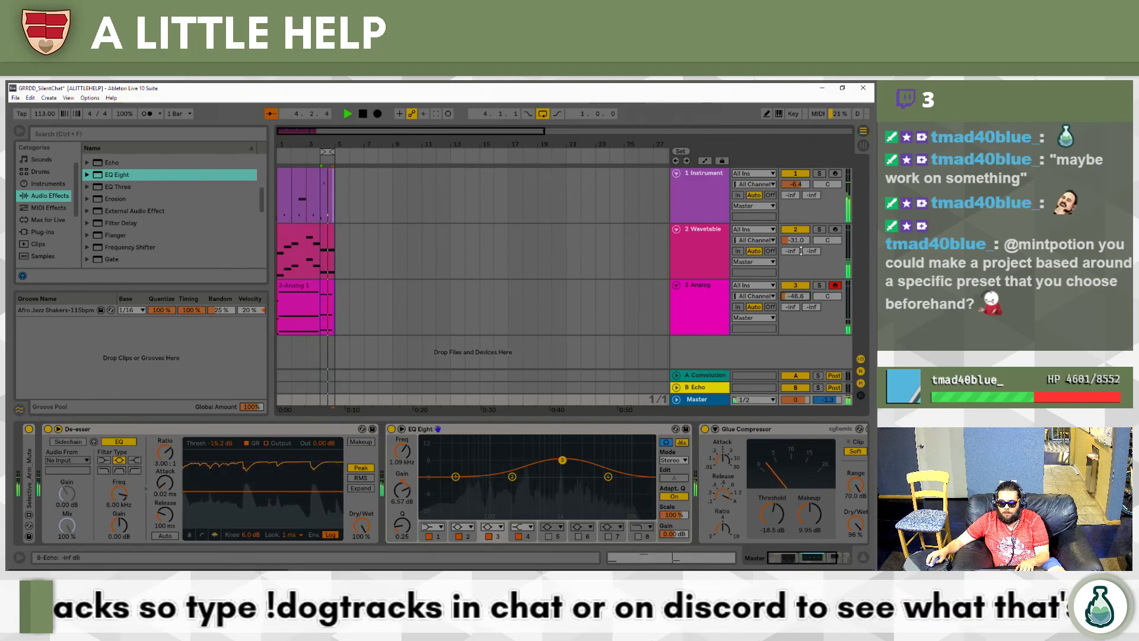
drag(795, 240, 795, 237)
drag(797, 302, 800, 303)
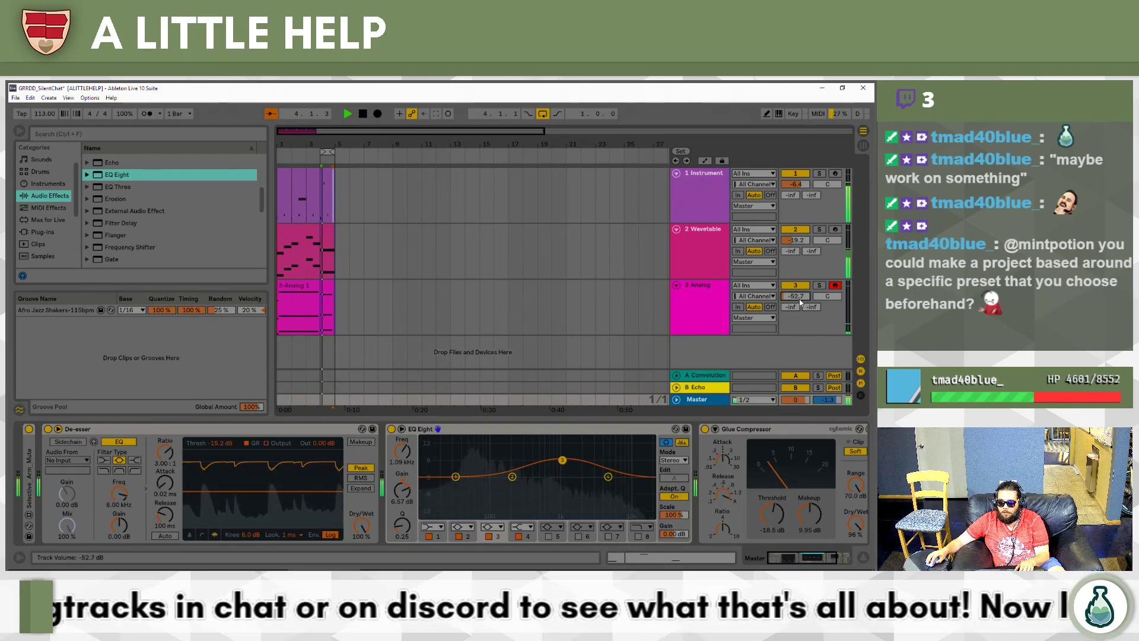
Reduce Wavetable's Filter 1 resonance to 50% and loop the full four-bar length of the Wavetable clip.
click(709, 240)
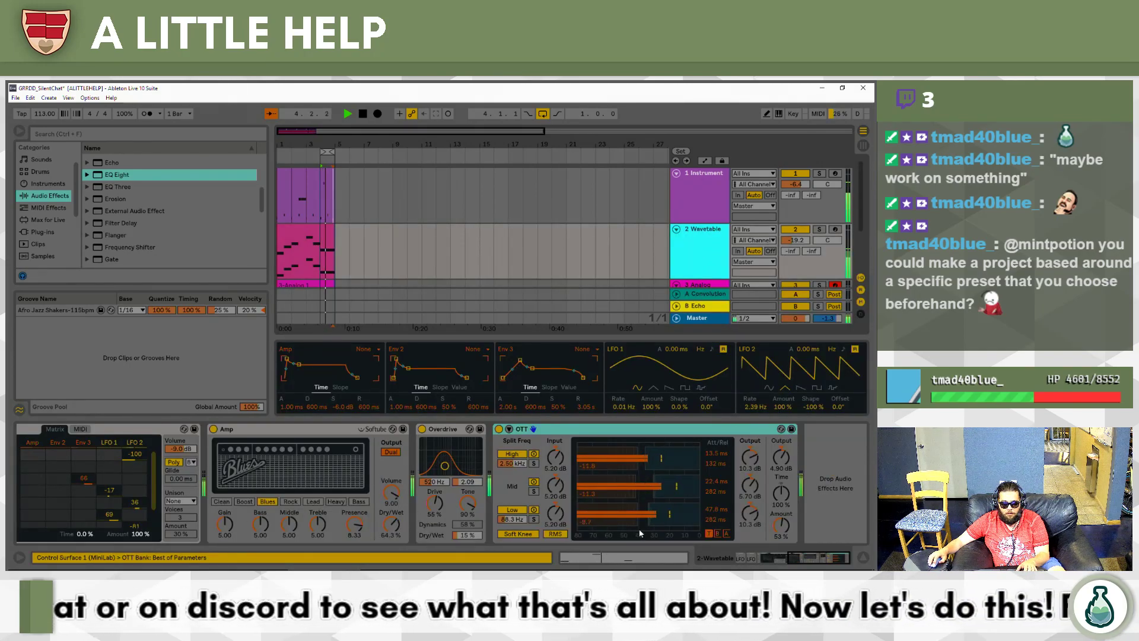
click(786, 555)
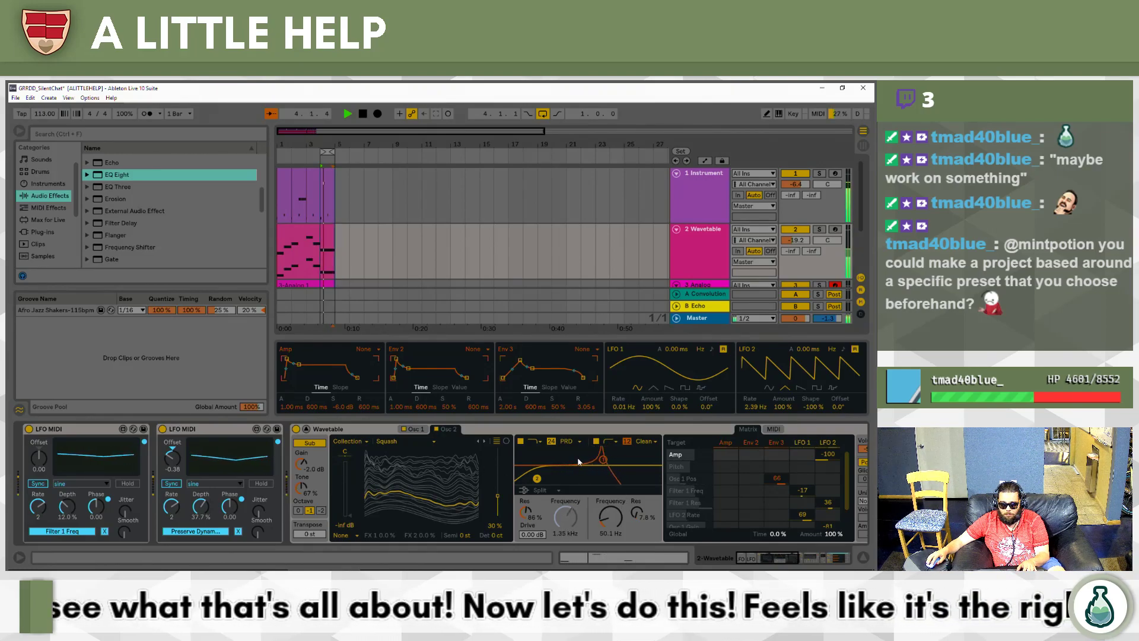
drag(521, 513, 522, 527)
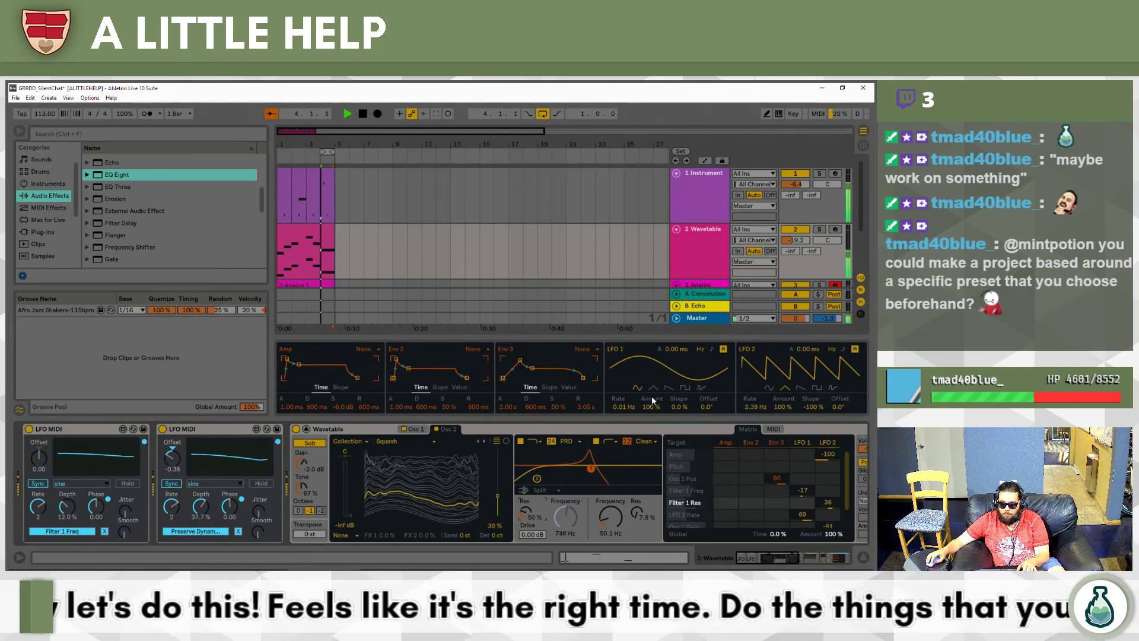
key(space)
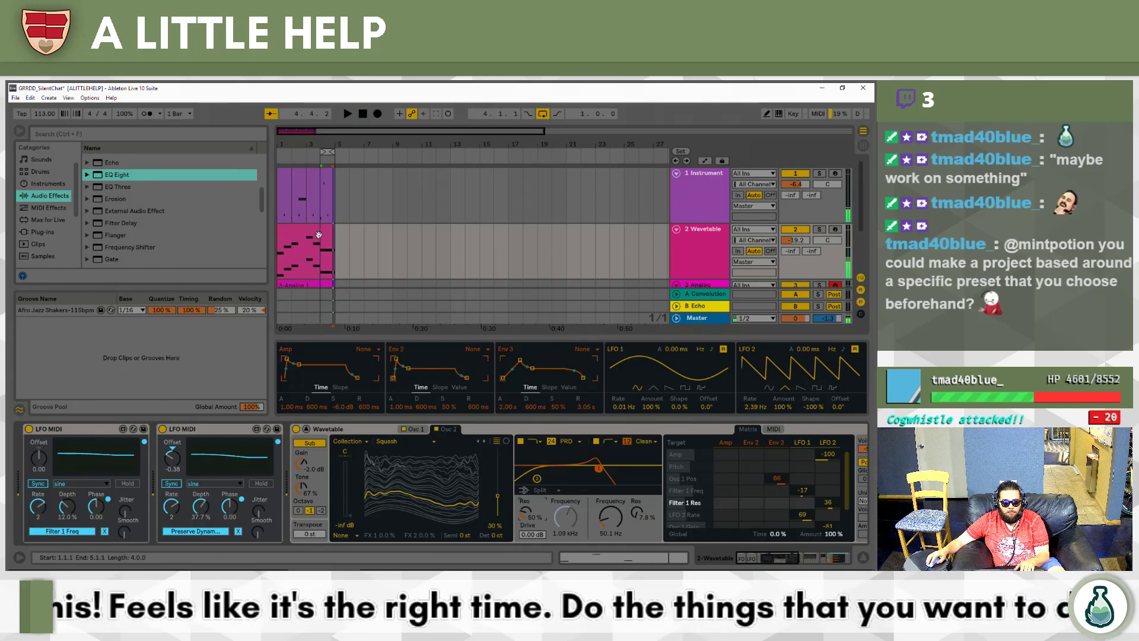
click(299, 258)
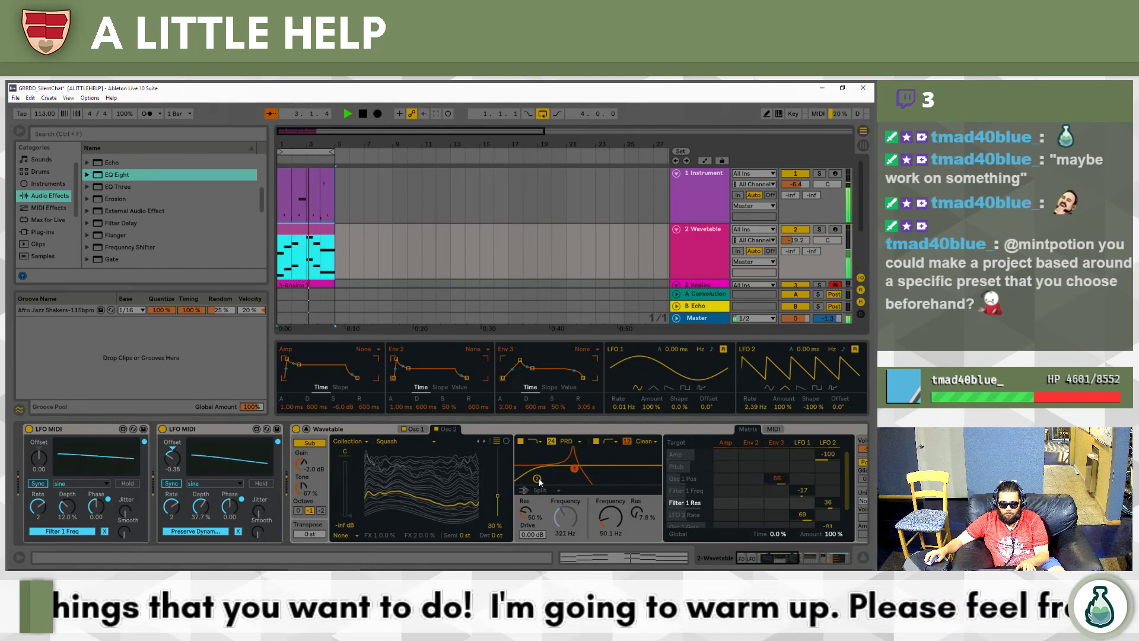
Set Wavetable's Filter 2 to about 3.16 kHz with 73% resonance and switch the filter routing to Serial.
drag(540, 482, 548, 477)
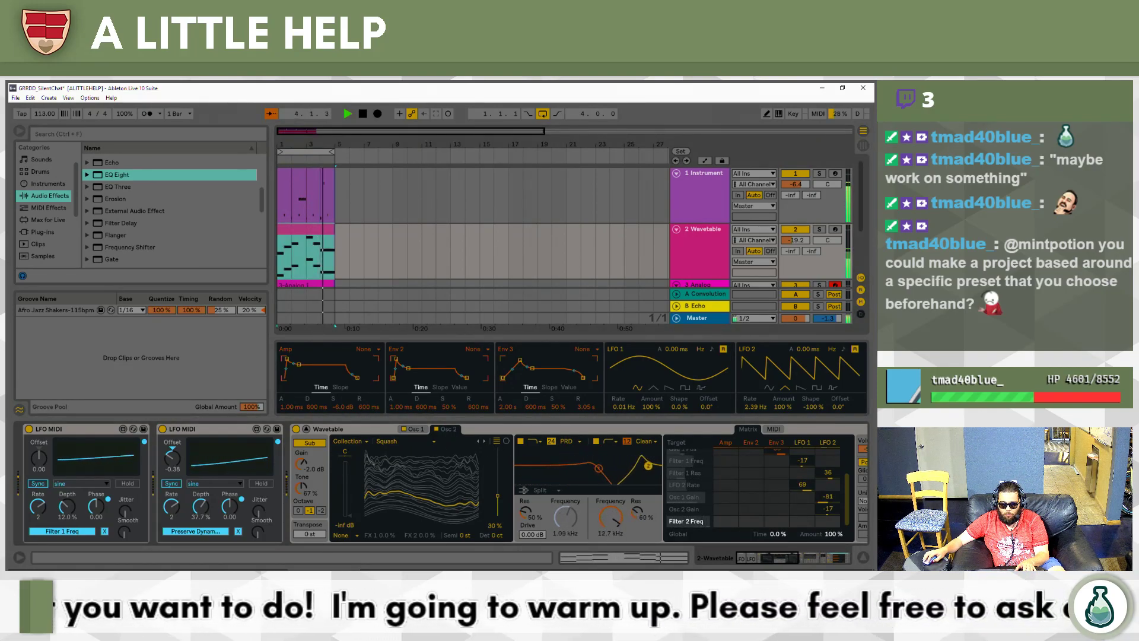
drag(657, 466, 644, 467)
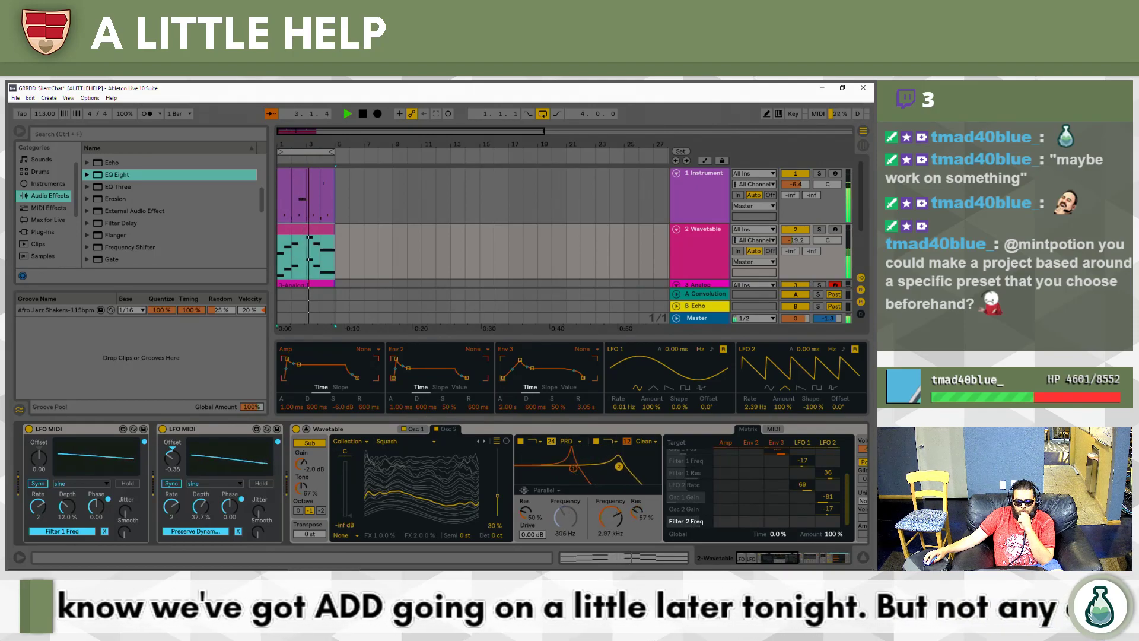
click(546, 490)
click(544, 500)
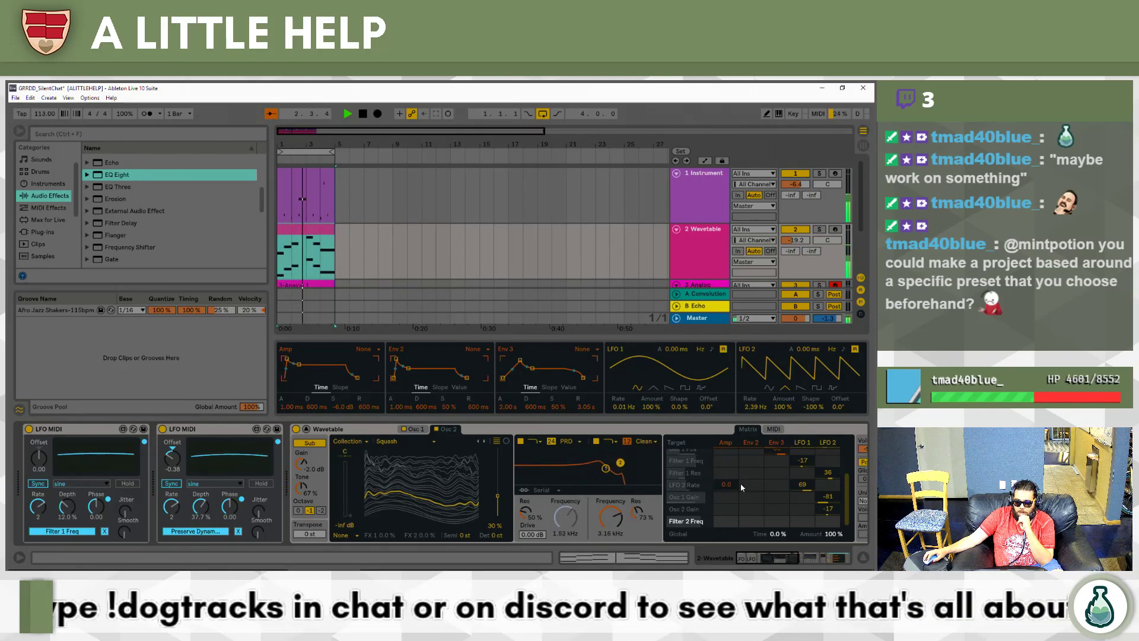
scroll(745, 483, up, 2)
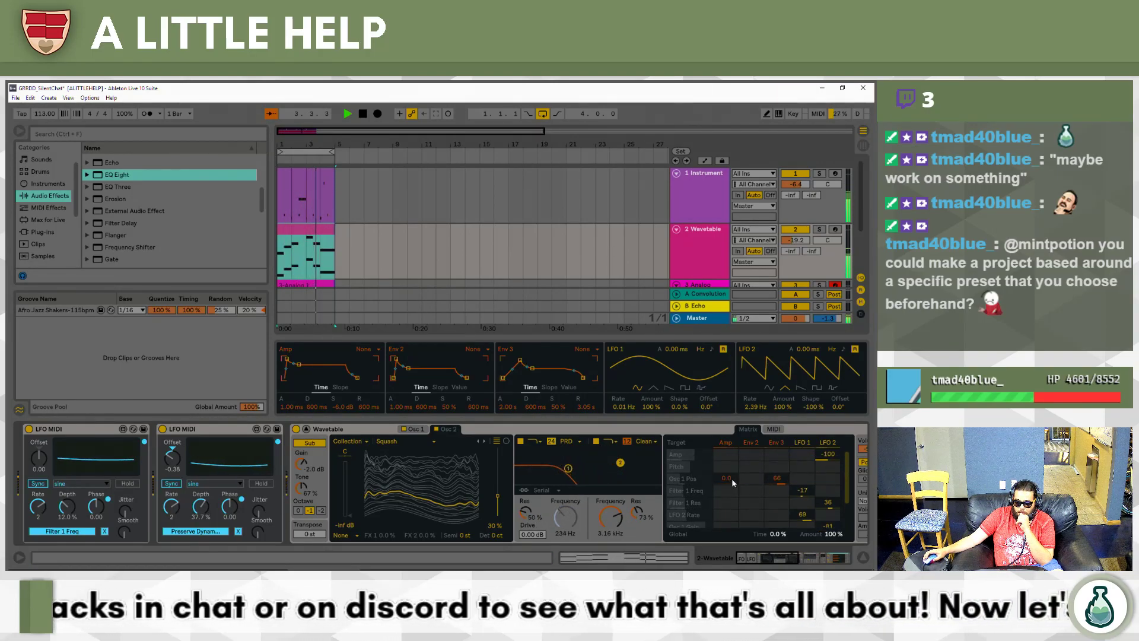
Set the Wavetable track's volume to -14.8 dB and move the track below Analog.
mouse_move(782, 237)
mouse_down()
mouse_move(782, 219)
mouse_move(795, 239)
mouse_up()
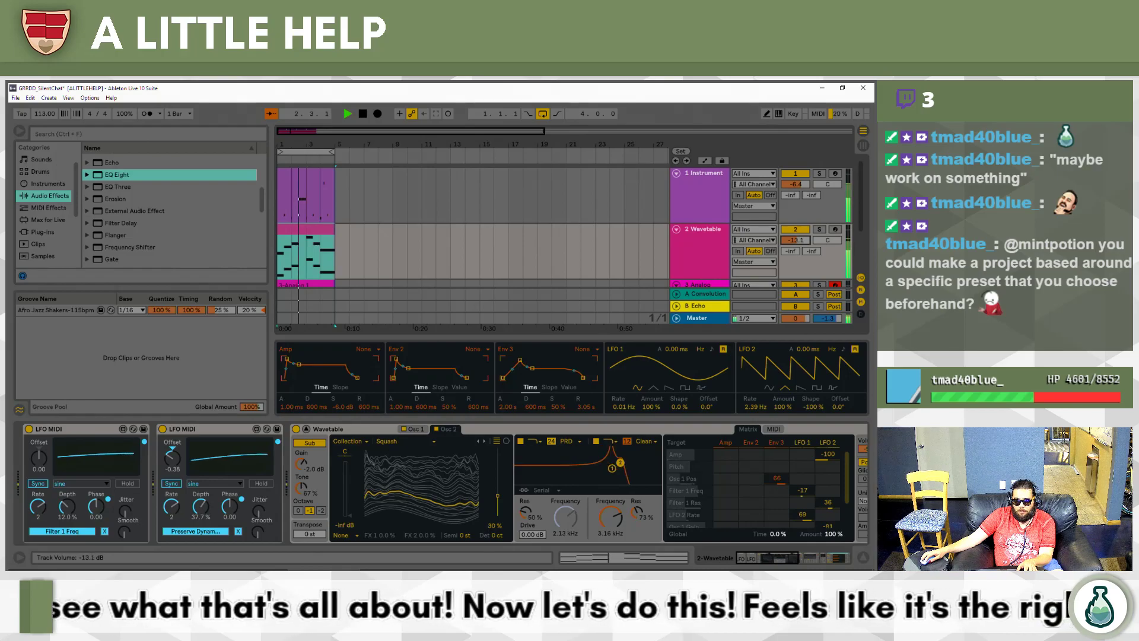
scroll(704, 245, down, 2)
drag(796, 245, 795, 204)
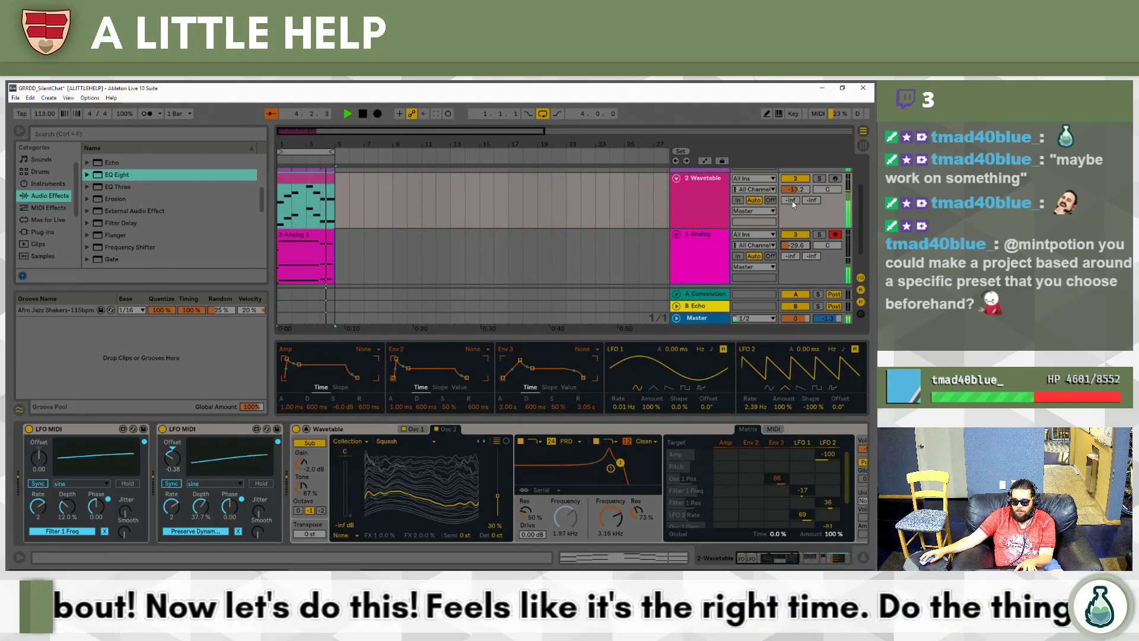
scroll(701, 252, up, 2)
drag(701, 252, 701, 308)
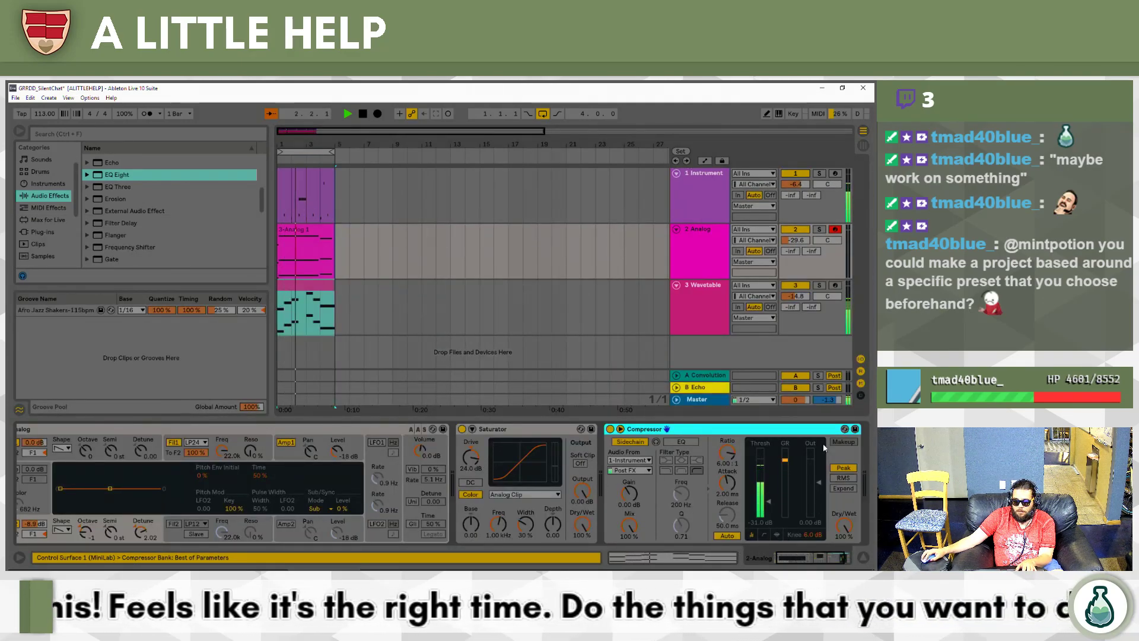
Audition the Wavetable track soloed, switch the solo to the Analog track and view the end of its device chain.
click(819, 285)
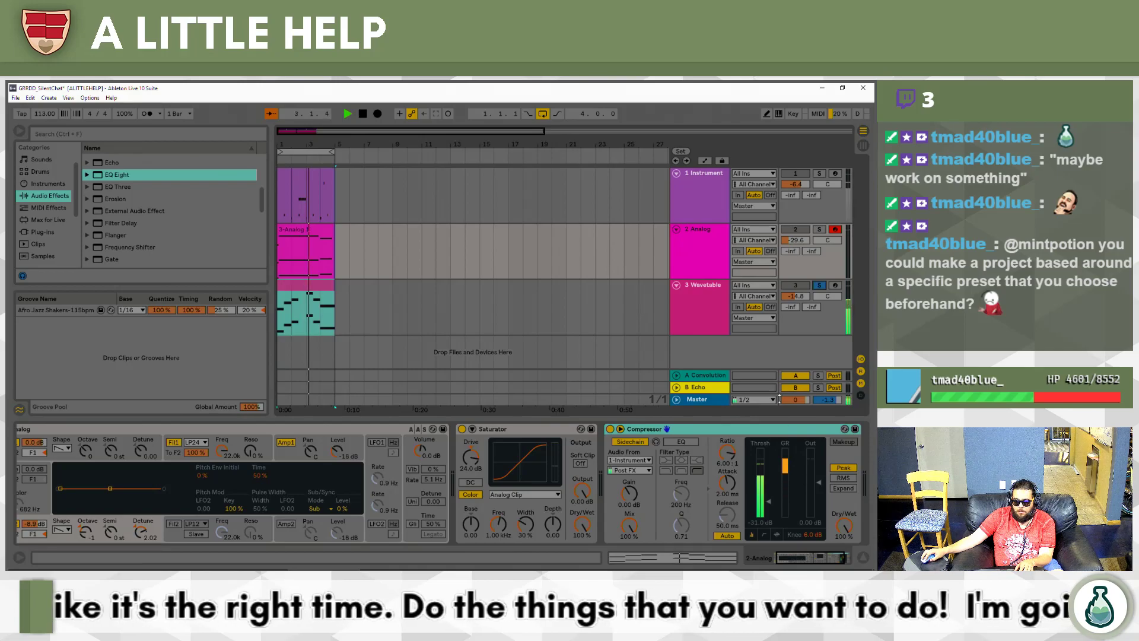
click(820, 285)
click(820, 230)
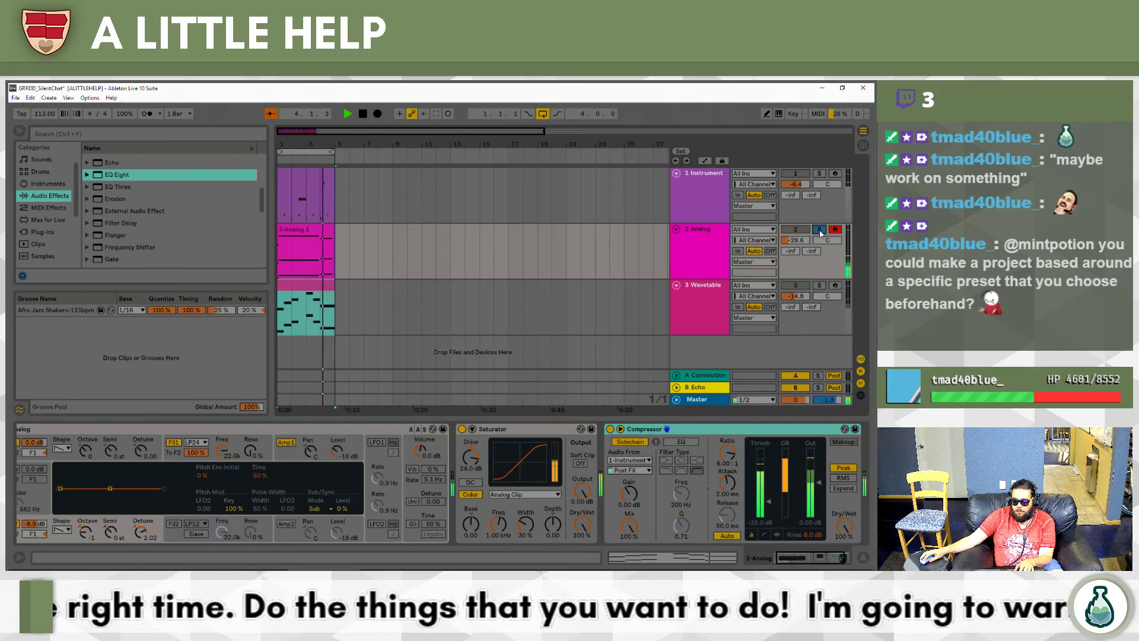
drag(818, 560, 841, 562)
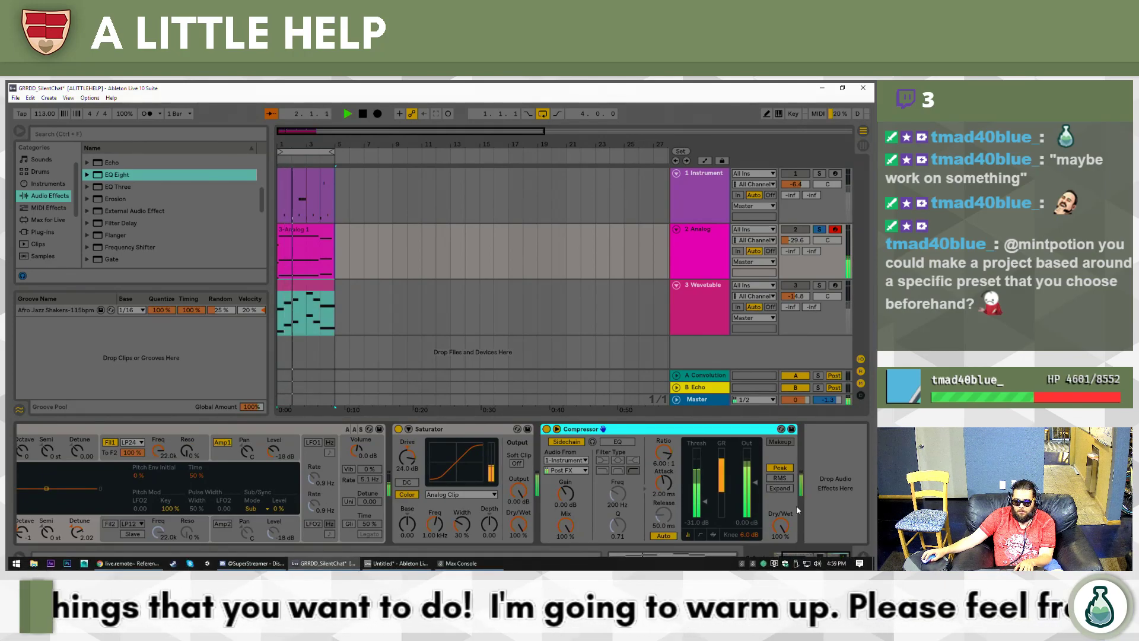
Transpose all notes of the Analog clip down one octave and unsolo the Analog track.
click(325, 230)
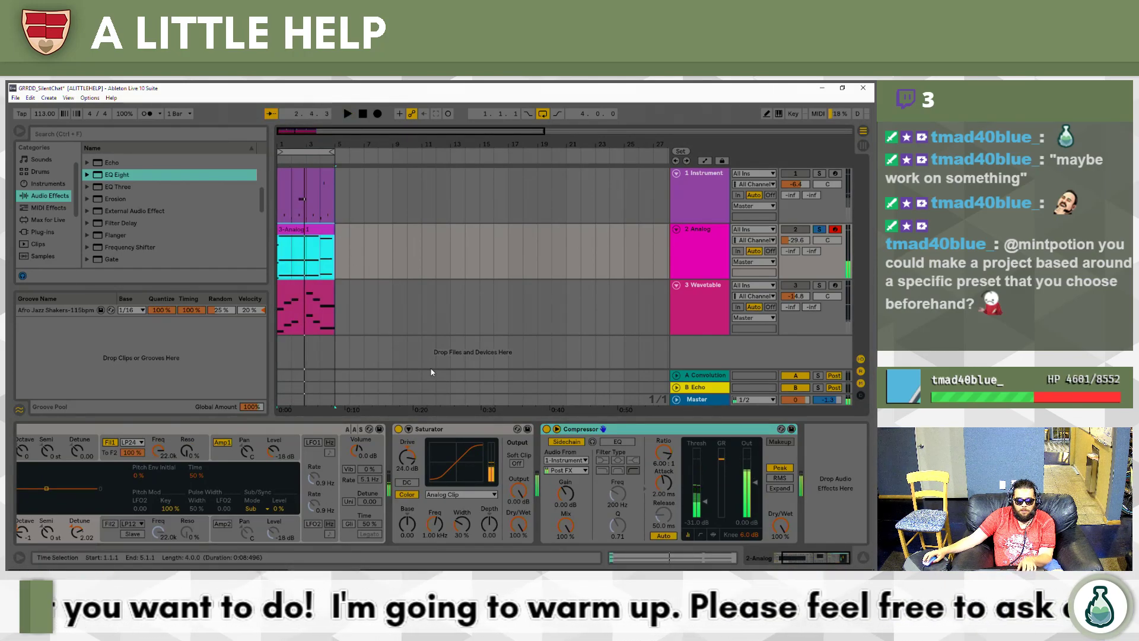
key(shift+Tab)
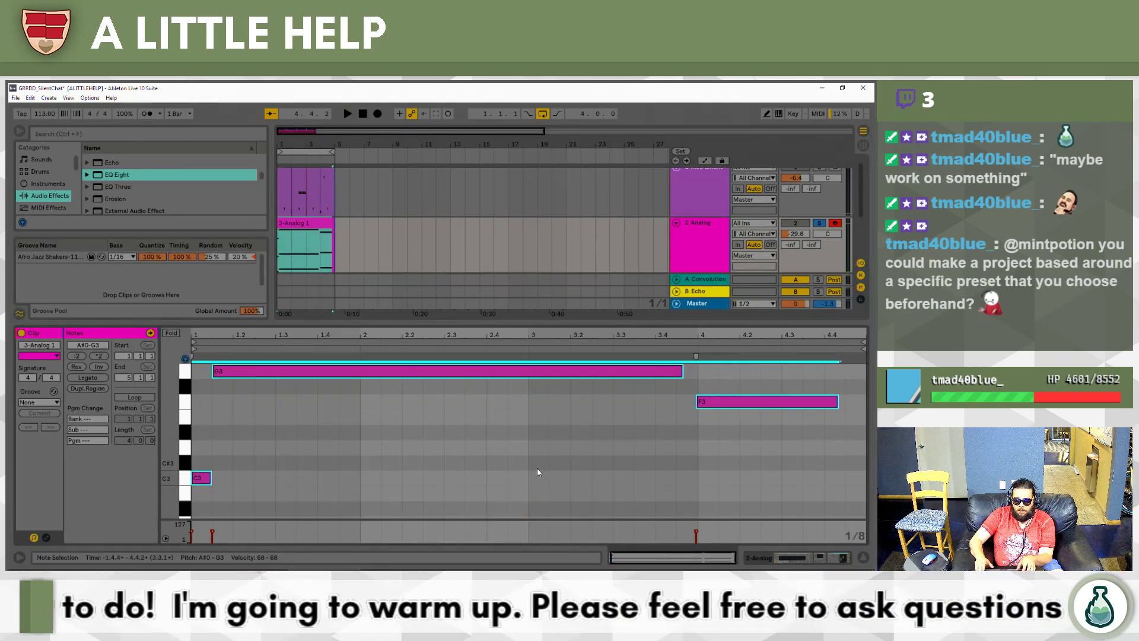
key(ctrl+a)
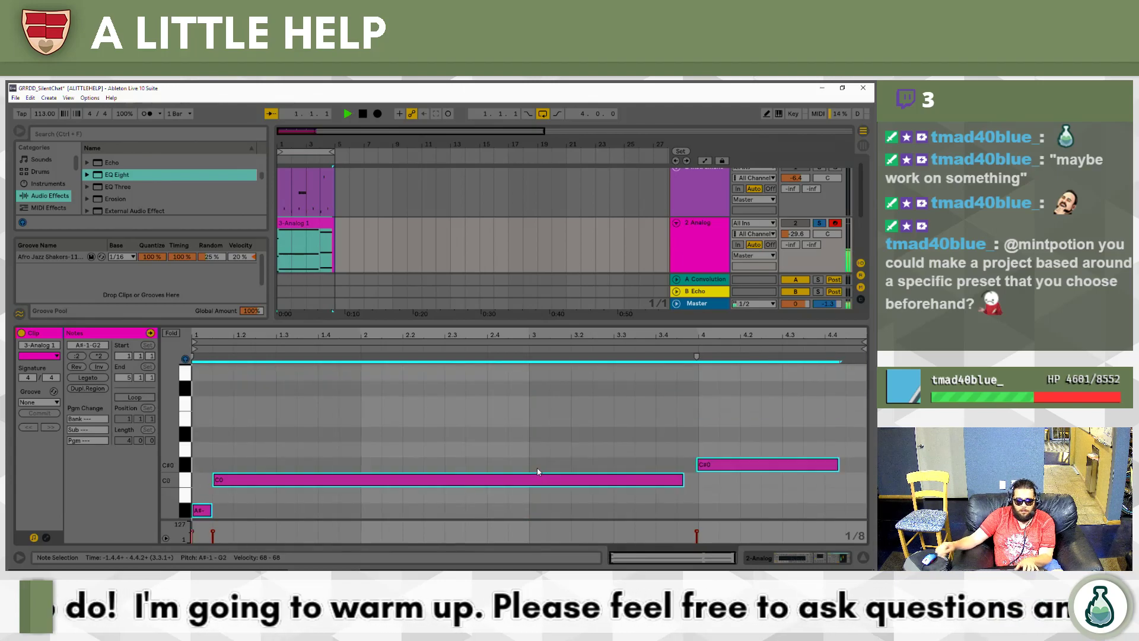
click(819, 223)
click(796, 223)
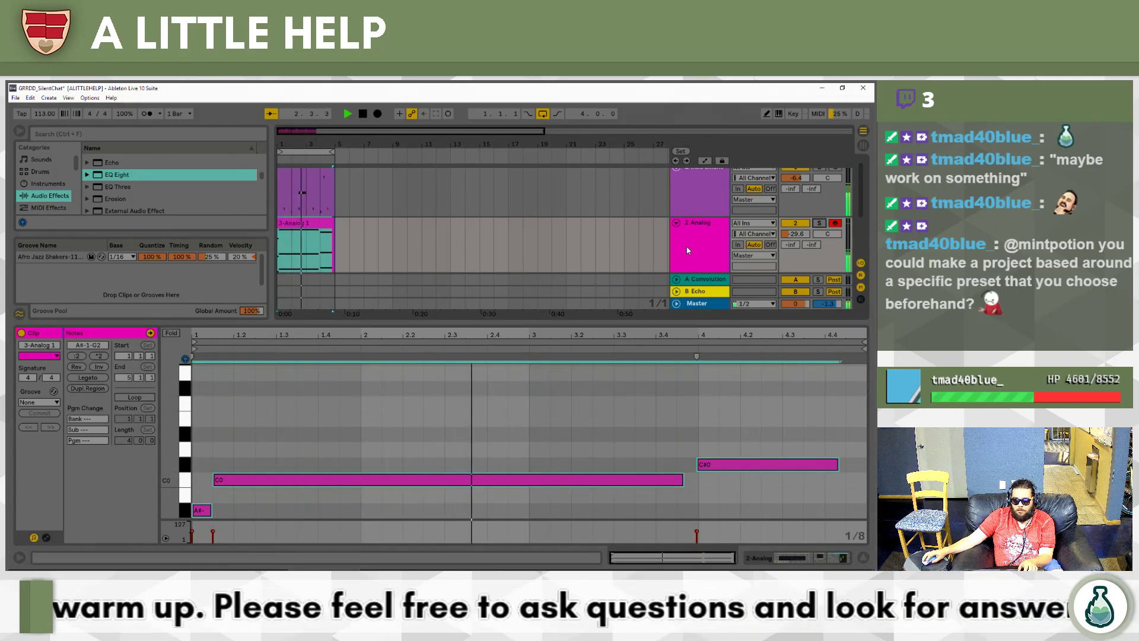
Set the Analog track's volume to -23.6 dB and its Compressor's attack to about 0.05 ms.
drag(791, 235, 792, 228)
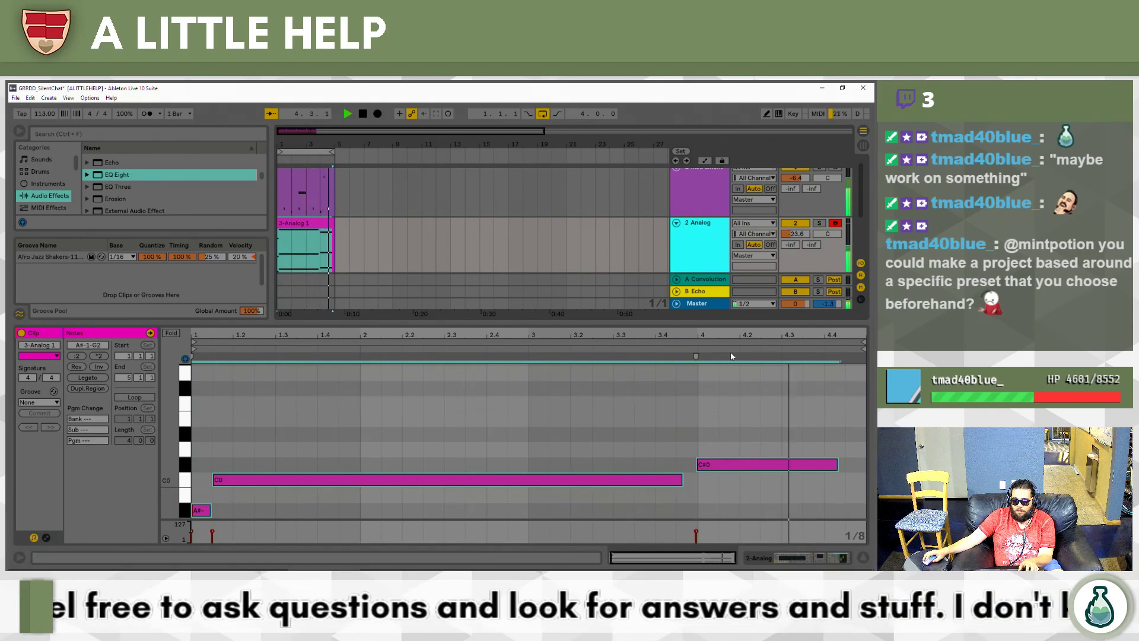
key(shift+Tab)
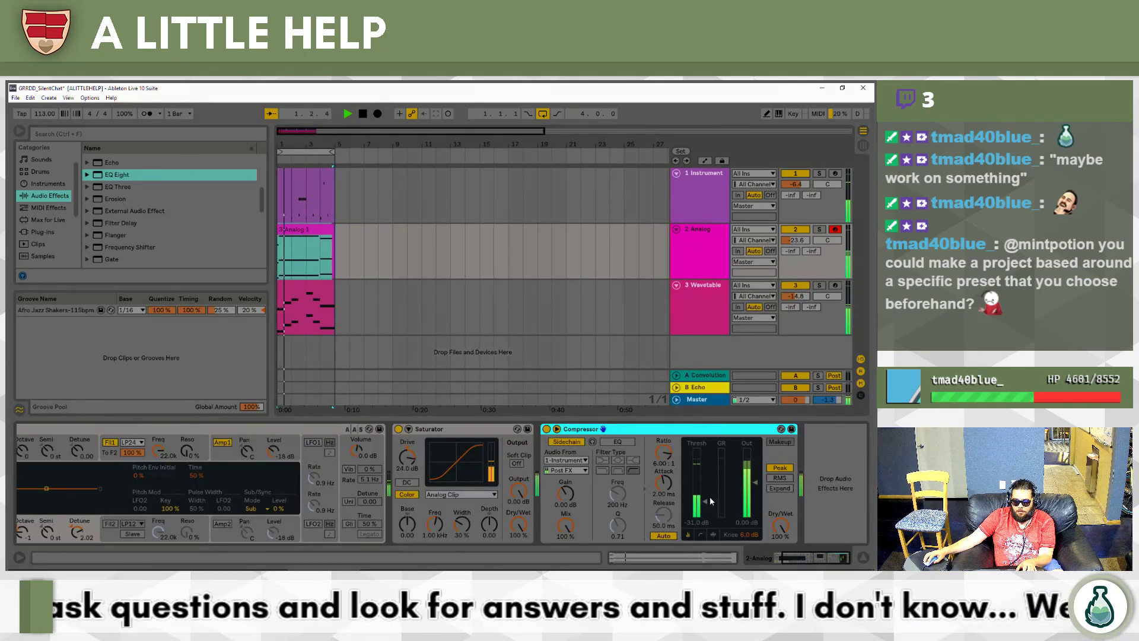
drag(653, 490, 653, 487)
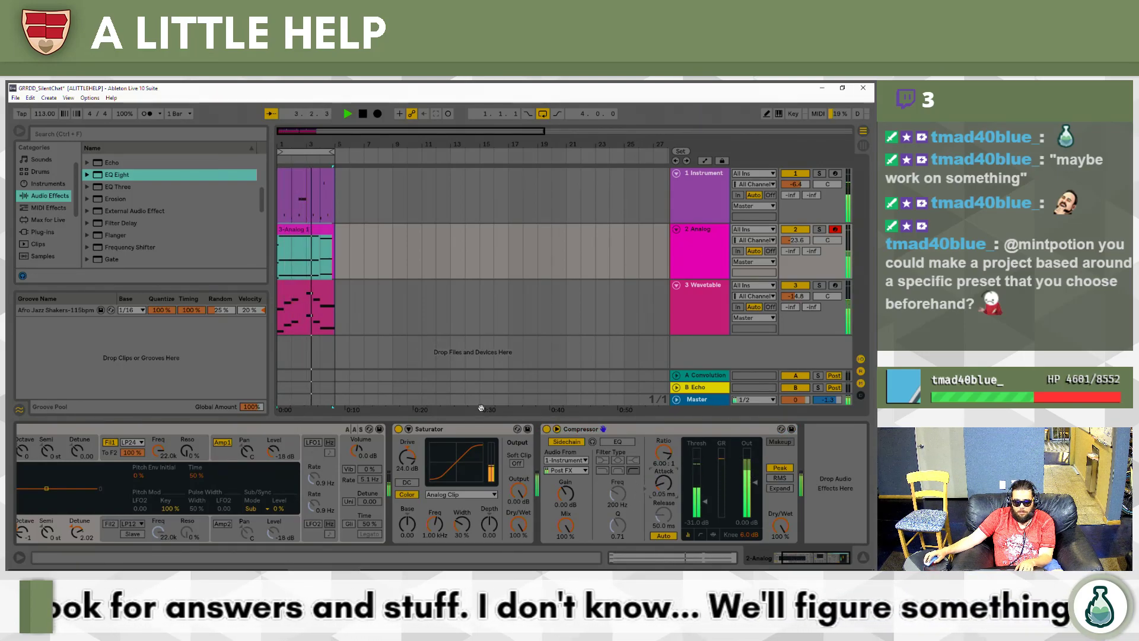
Examine the first bars of the arrangement close up, select 2.1.1 to 2.1.3 on the Master track and show the Wavetable track's devices.
drag(325, 132, 276, 137)
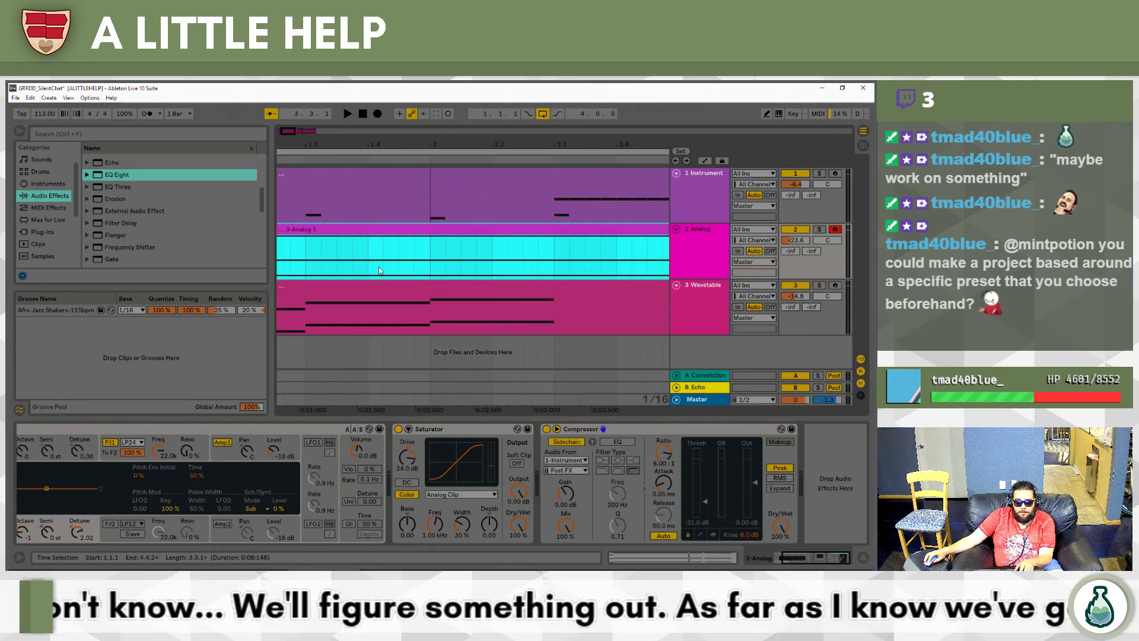
drag(283, 132, 284, 149)
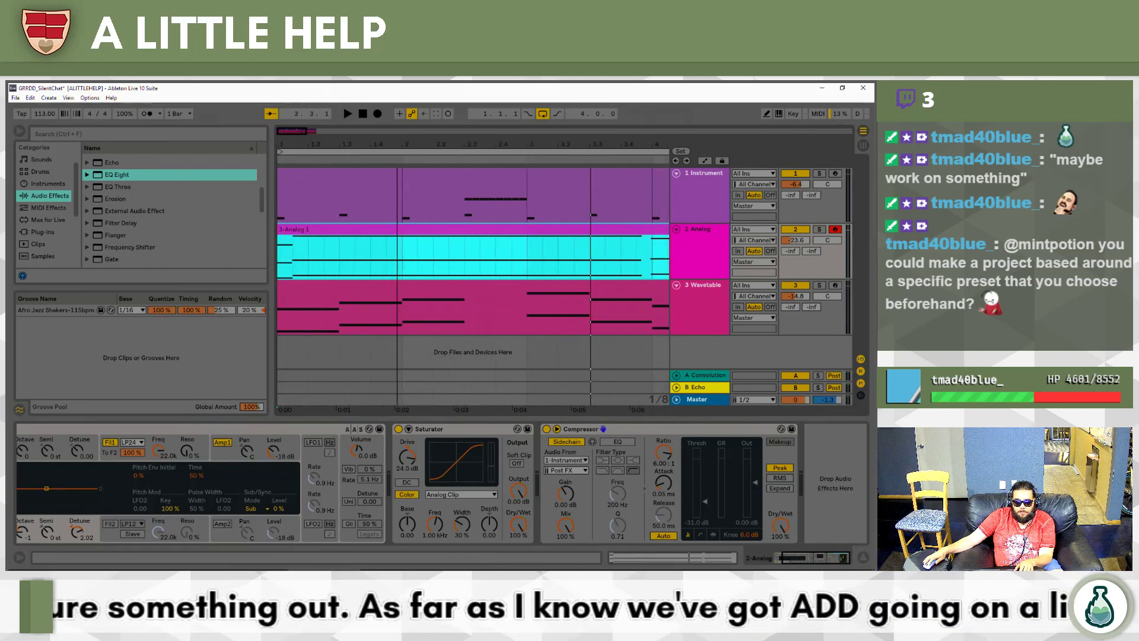
drag(405, 400, 415, 400)
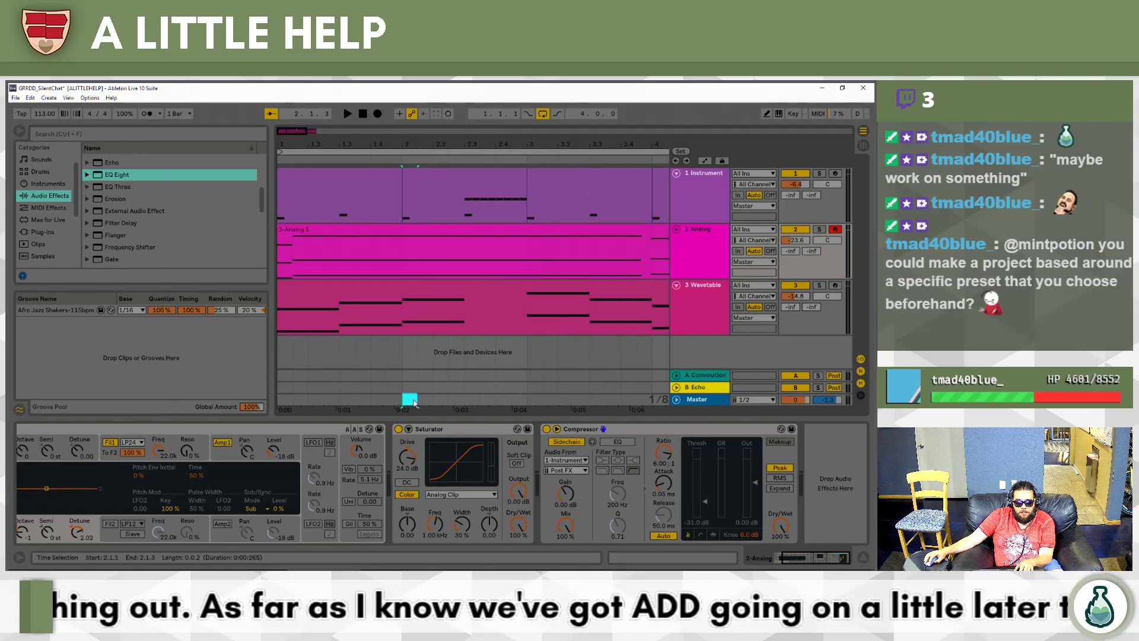
right_click(416, 402)
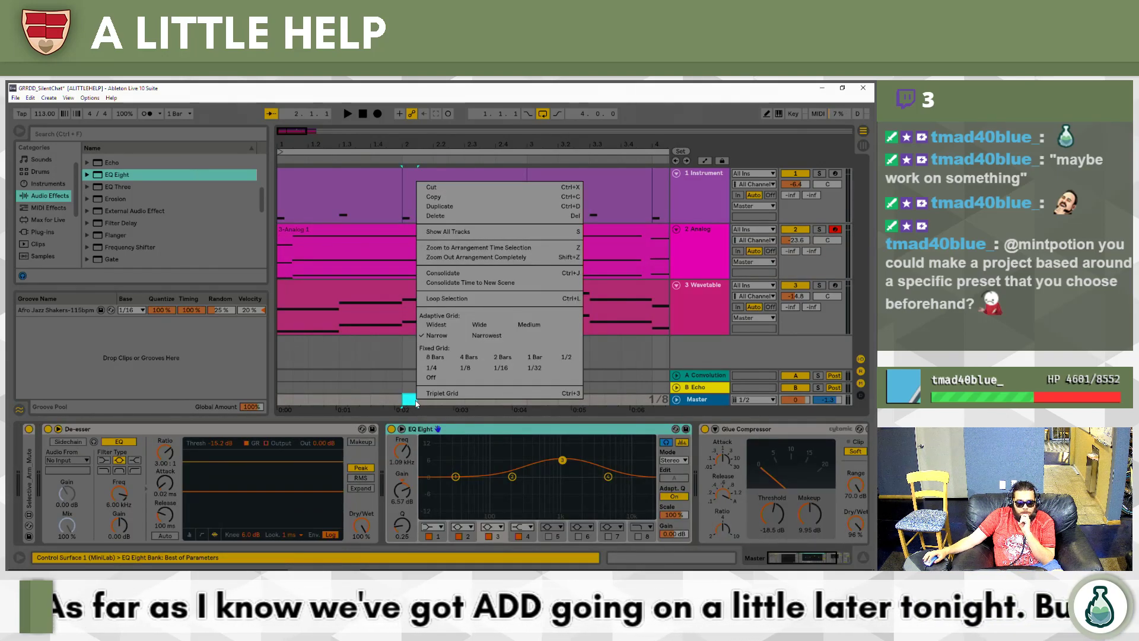
key(Escape)
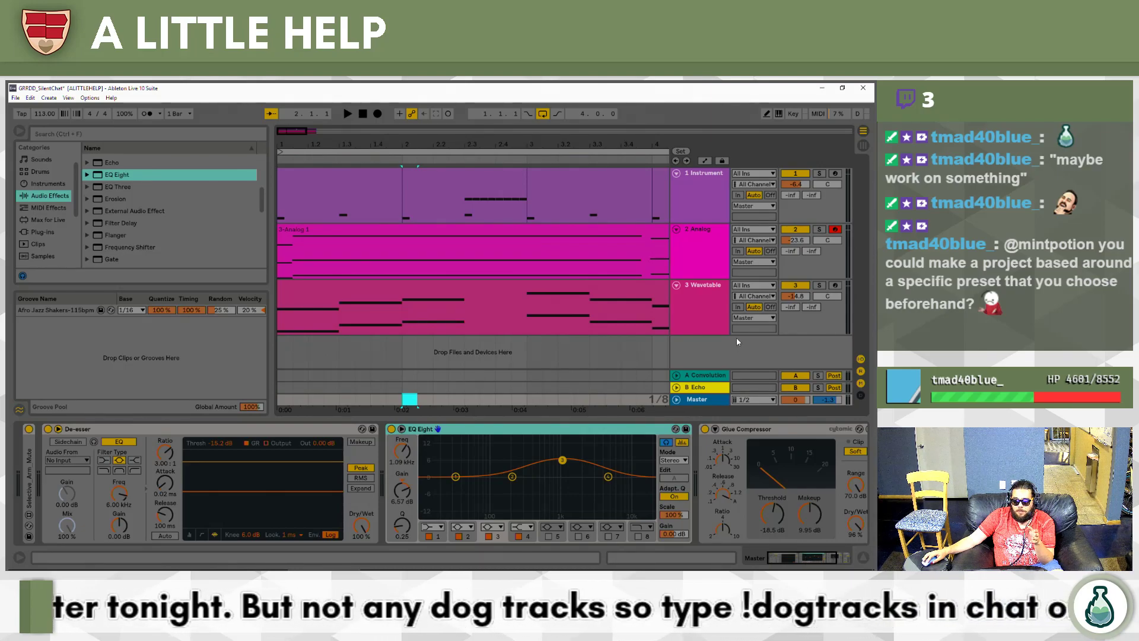
click(710, 306)
click(417, 315)
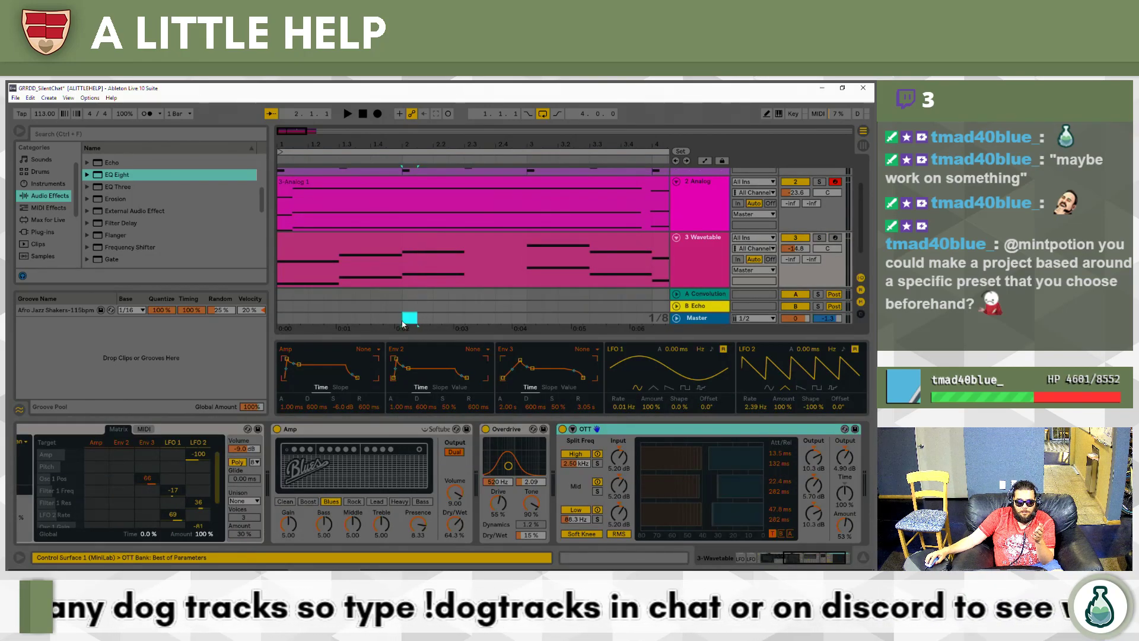
View the device chains of the Master track, the Echo return and the Wavetable track.
click(403, 321)
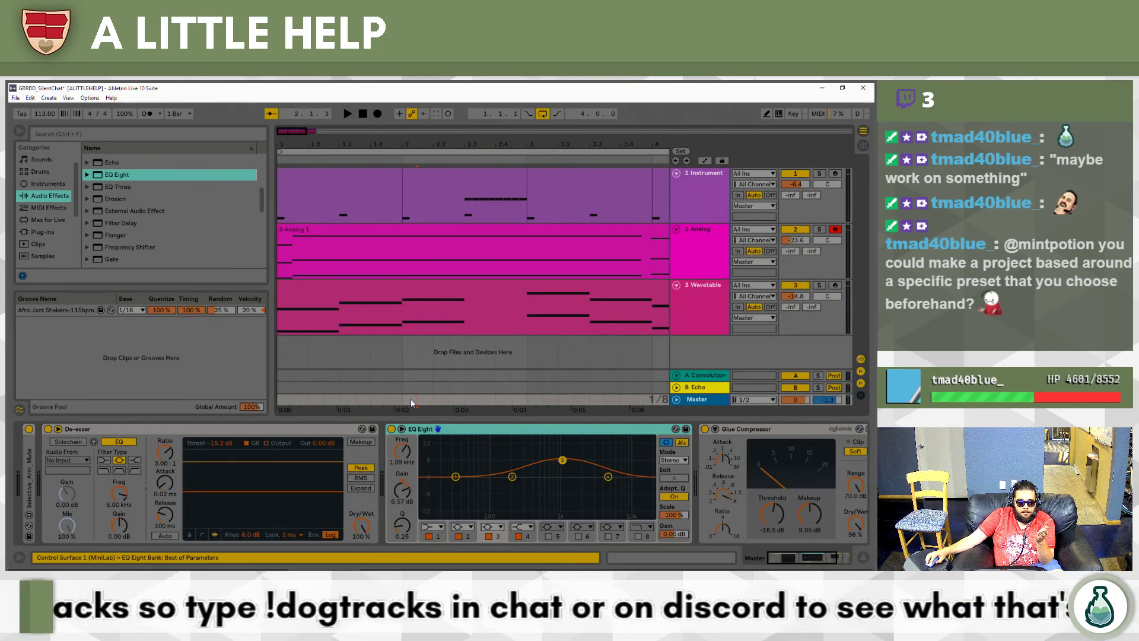
click(419, 386)
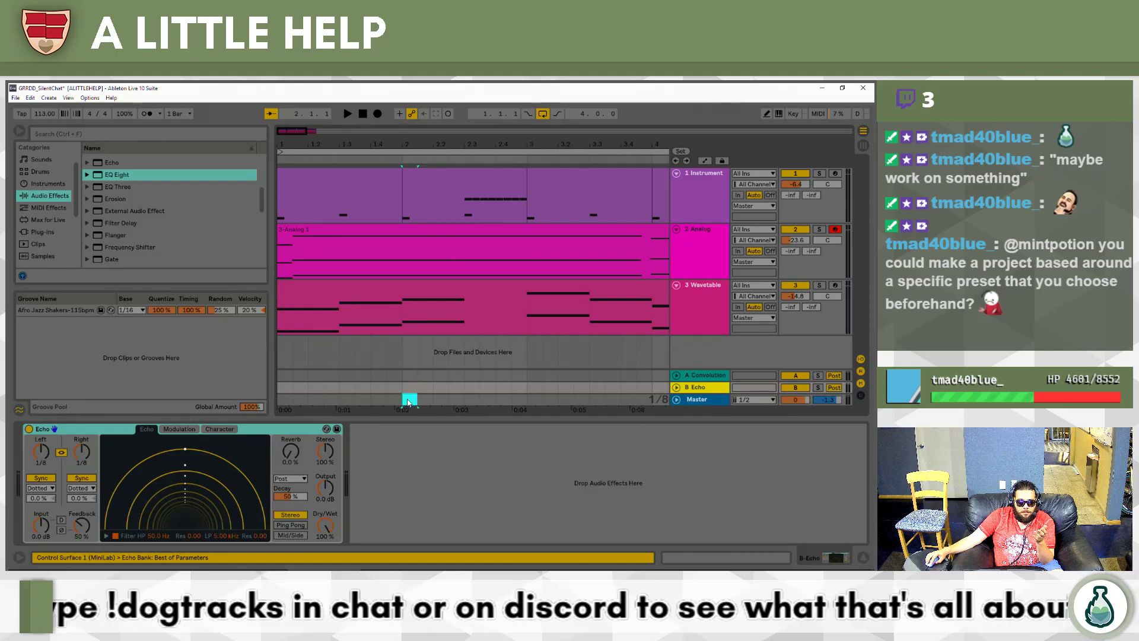
click(408, 401)
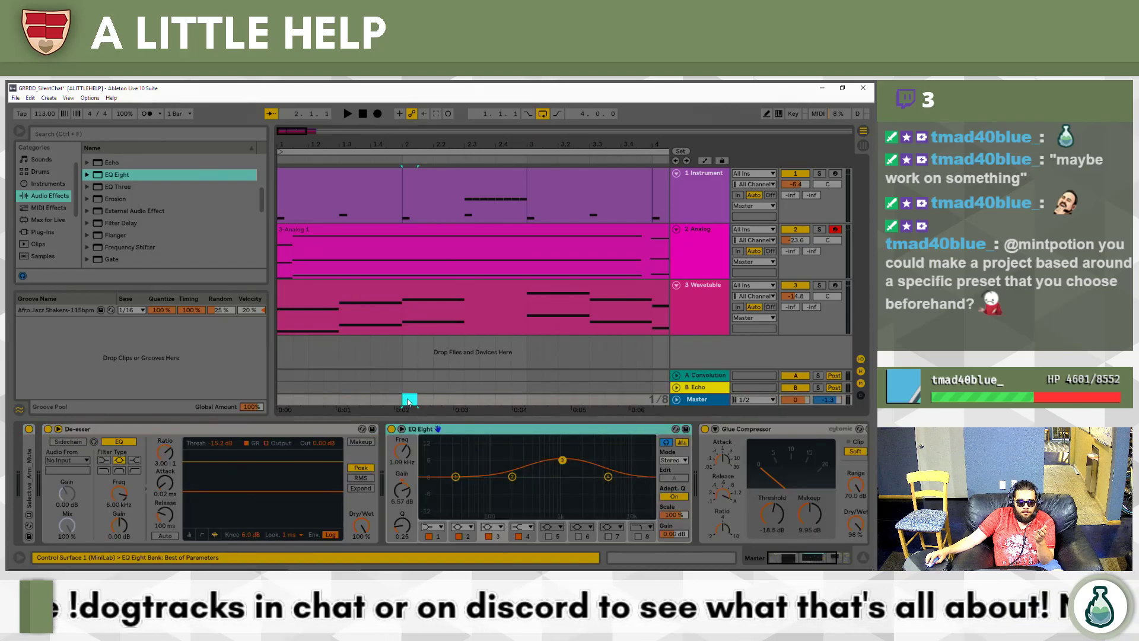
click(405, 362)
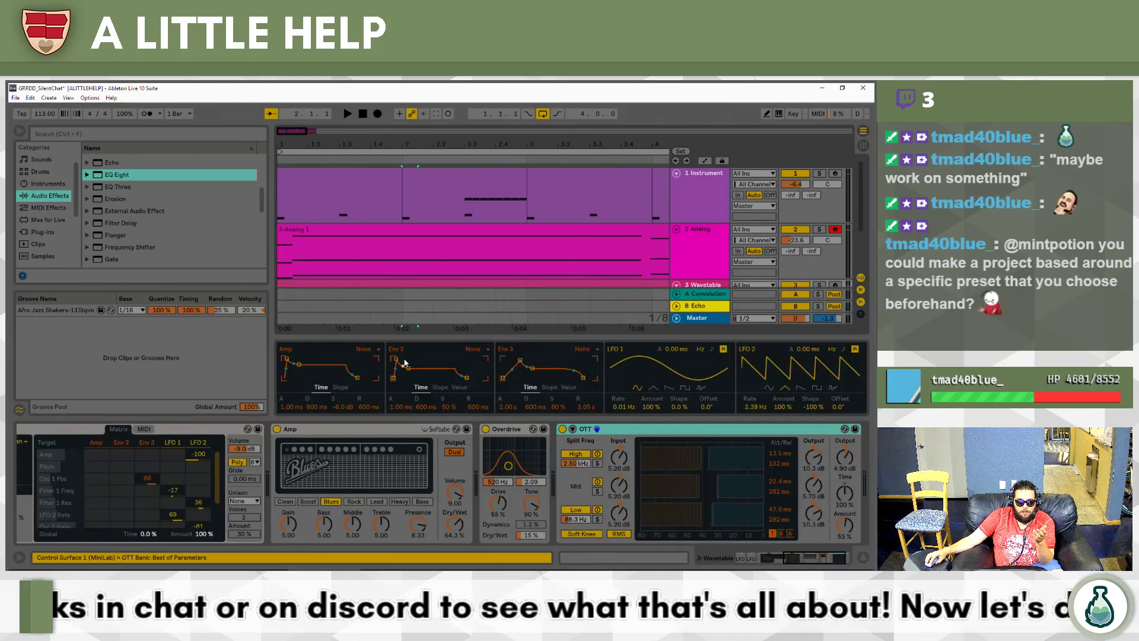
Set the Analog track's Compressor to 0.01 ms attack, 265 ms release, inf:1 ratio and a threshold of -32.5 dB, using its transfer curve view.
click(714, 250)
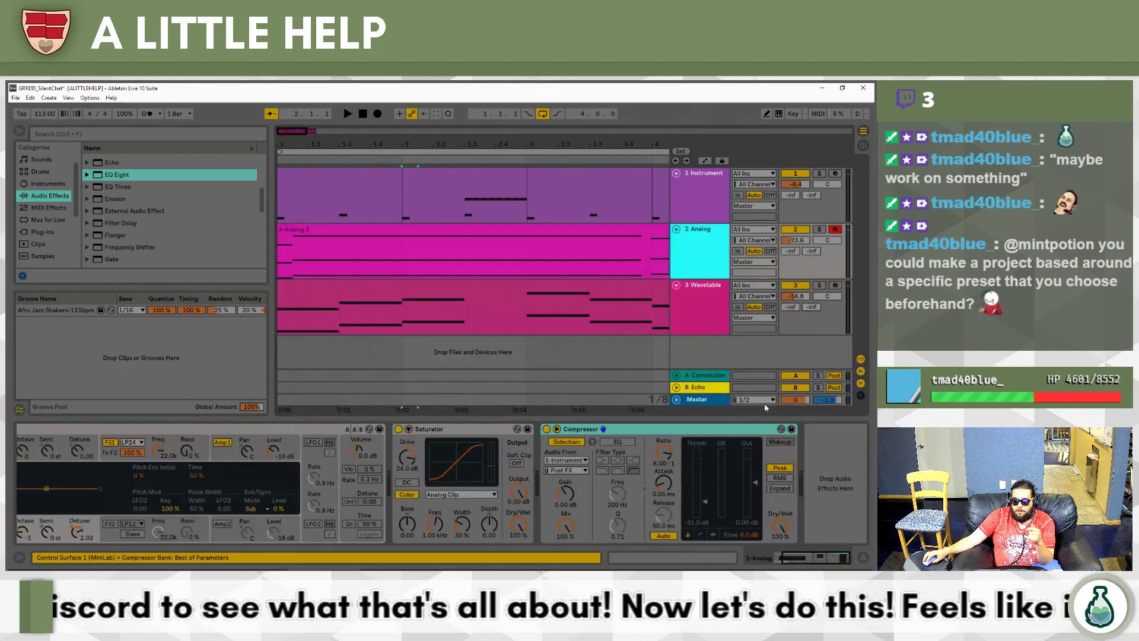
click(664, 485)
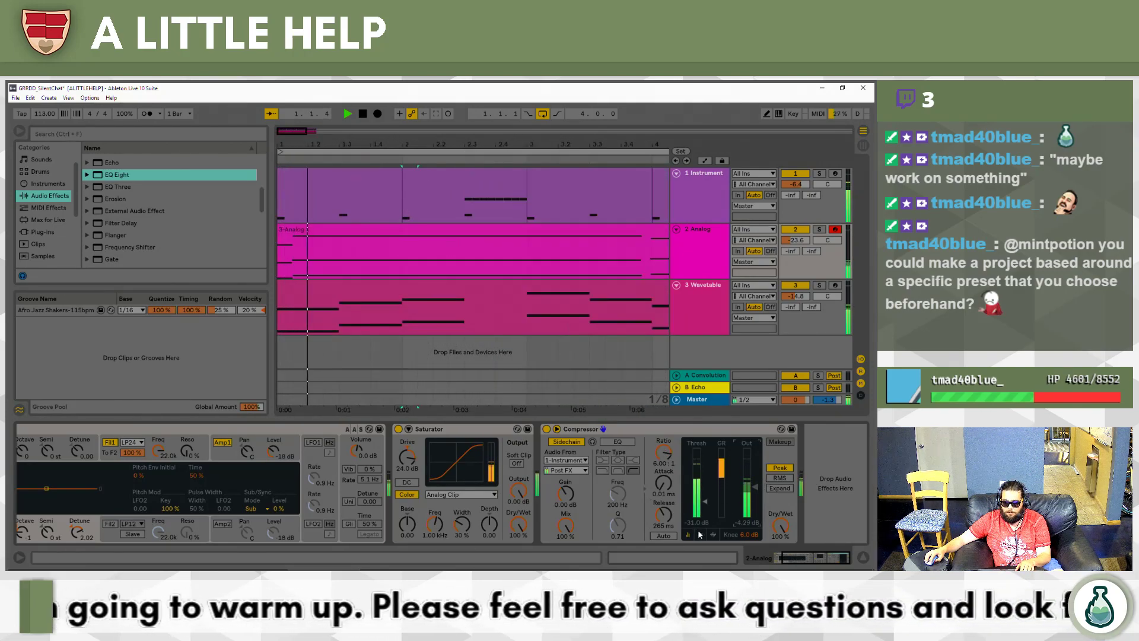
click(700, 534)
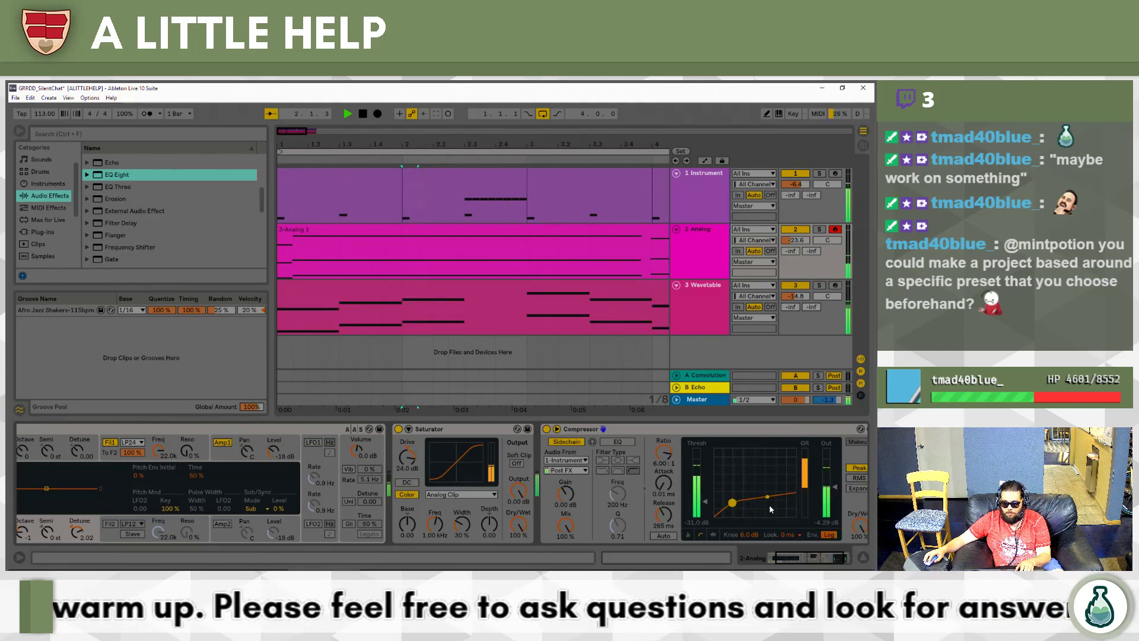
mouse_move(768, 504)
mouse_down()
mouse_move(769, 483)
mouse_move(769, 510)
mouse_move(741, 496)
mouse_move(760, 479)
mouse_move(732, 503)
mouse_move(759, 506)
mouse_up()
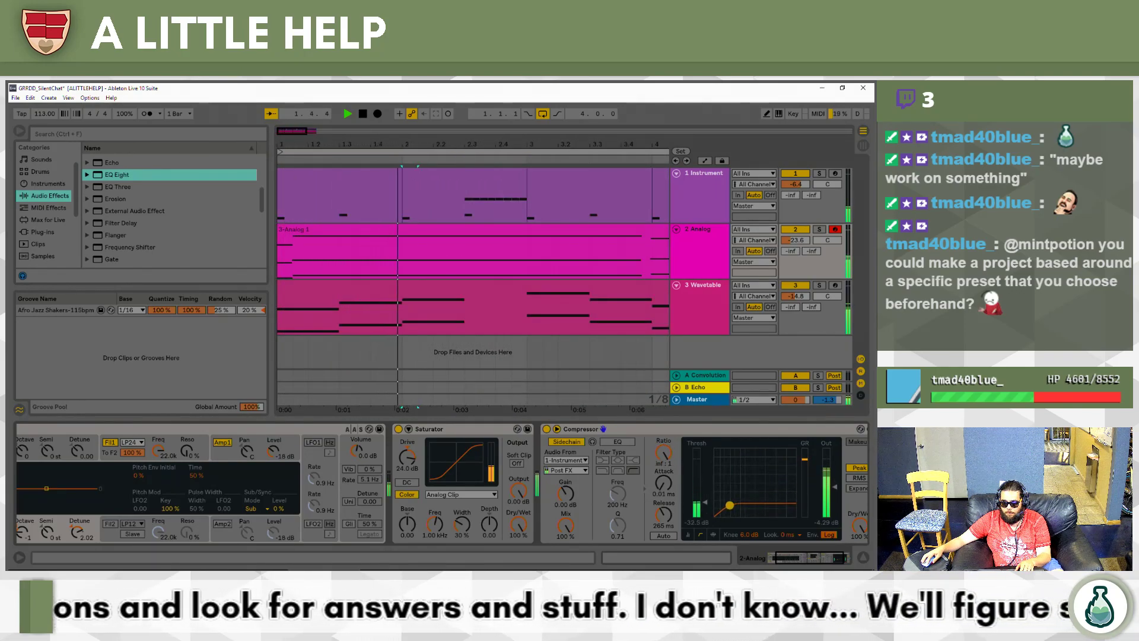
Set the song tempo to 82 BPM and play the loop.
click(692, 296)
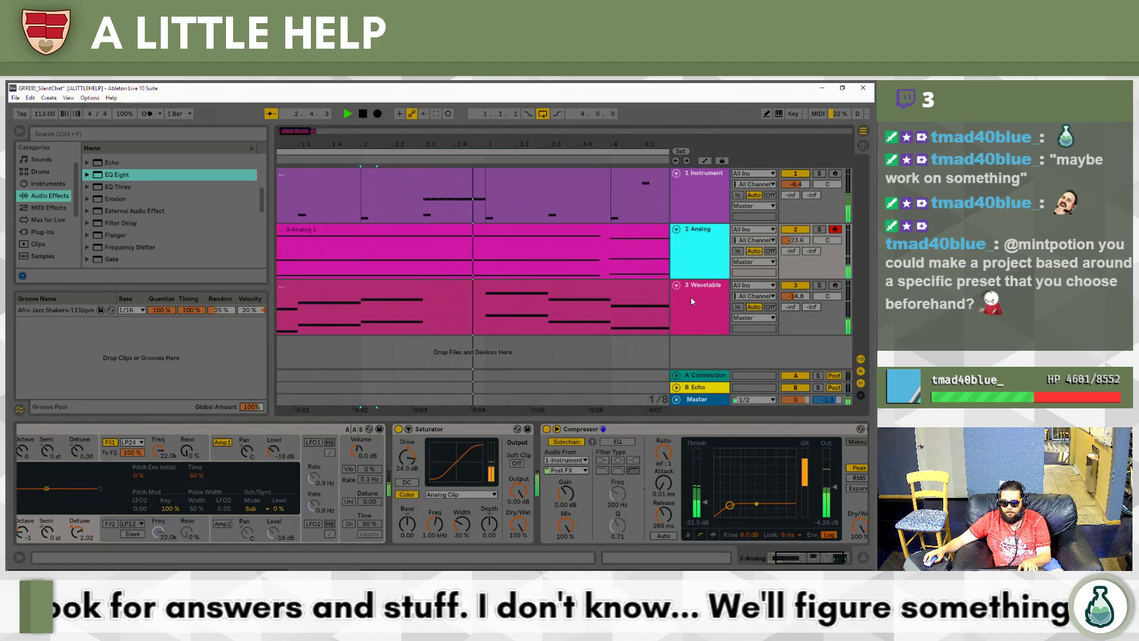
click(683, 230)
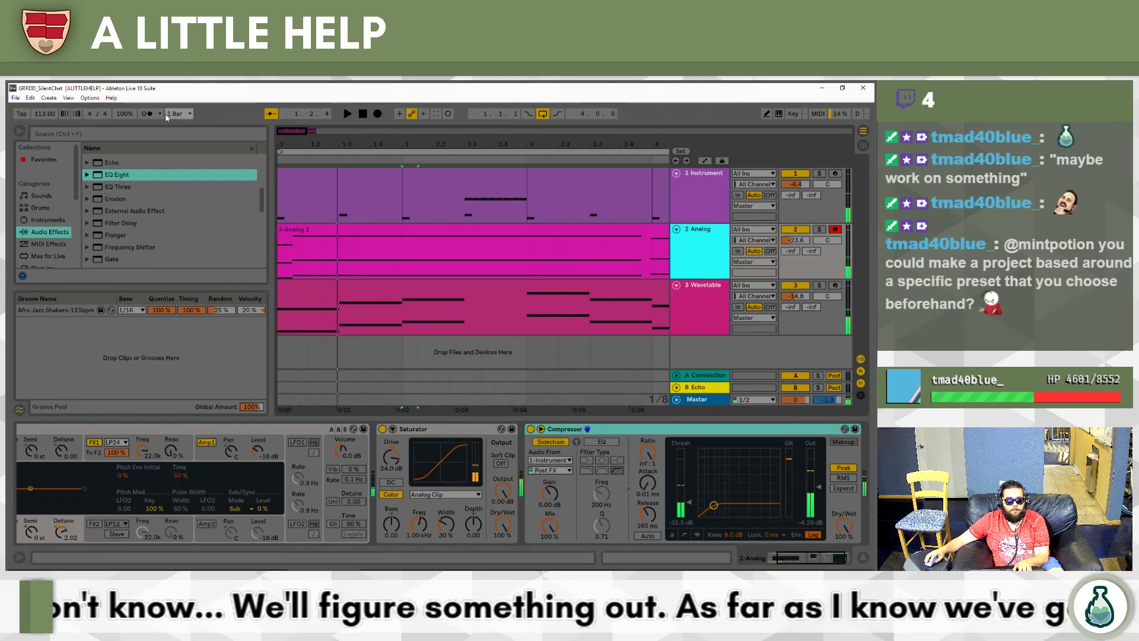
drag(59, 119, 58, 121)
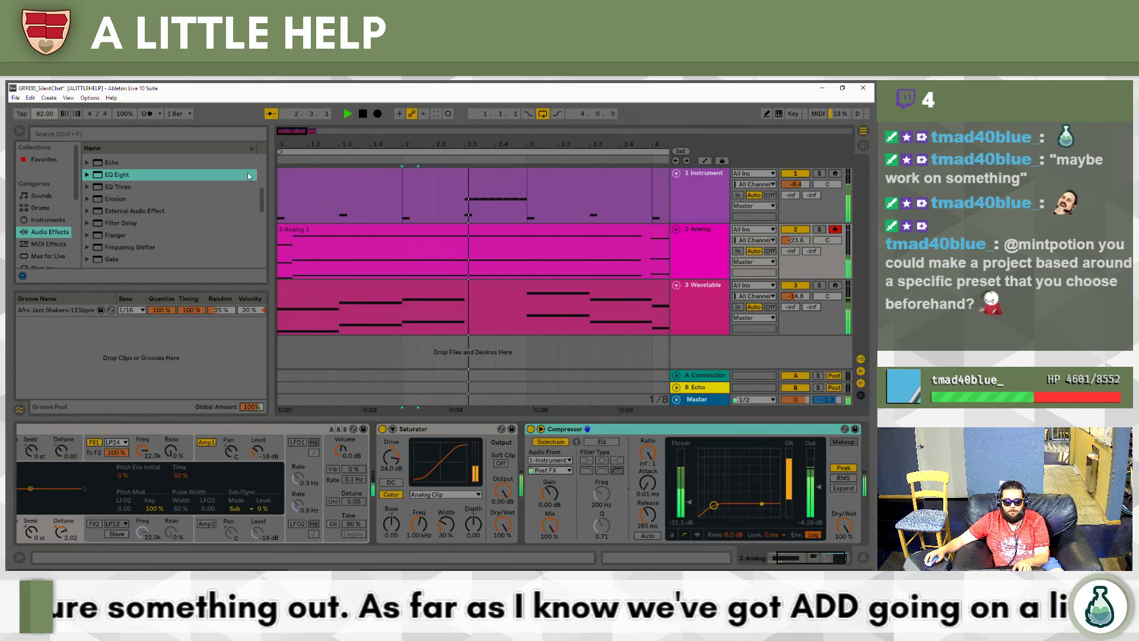
drag(248, 176, 280, 193)
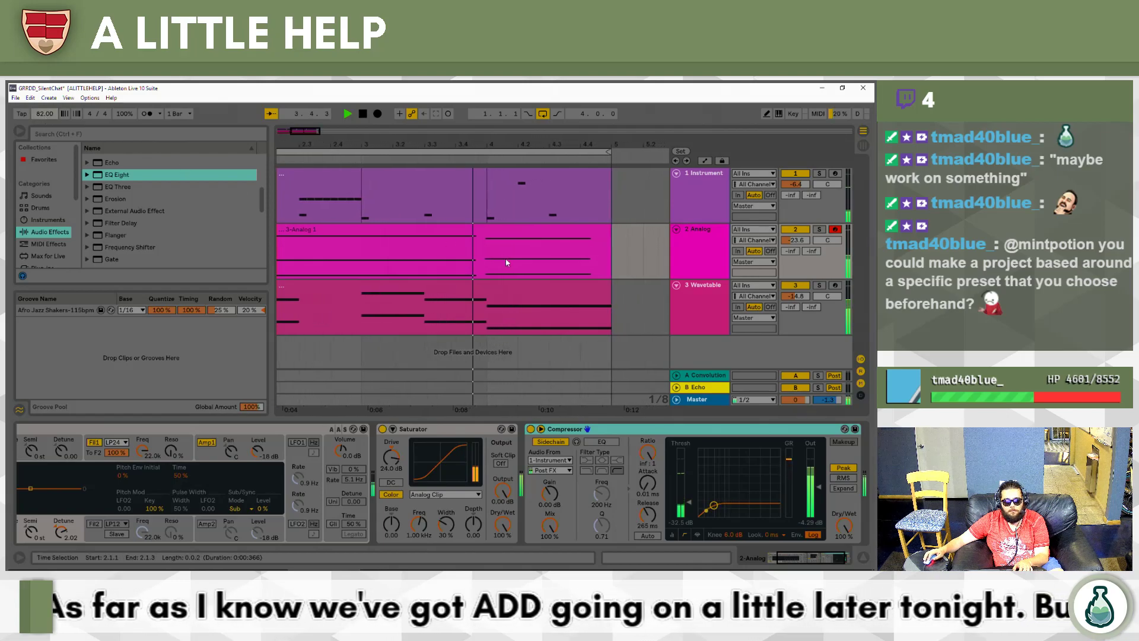
Set both oscillators of the Analog synth to the rectangle wave and the second oscillator's detune to 0.05.
click(696, 248)
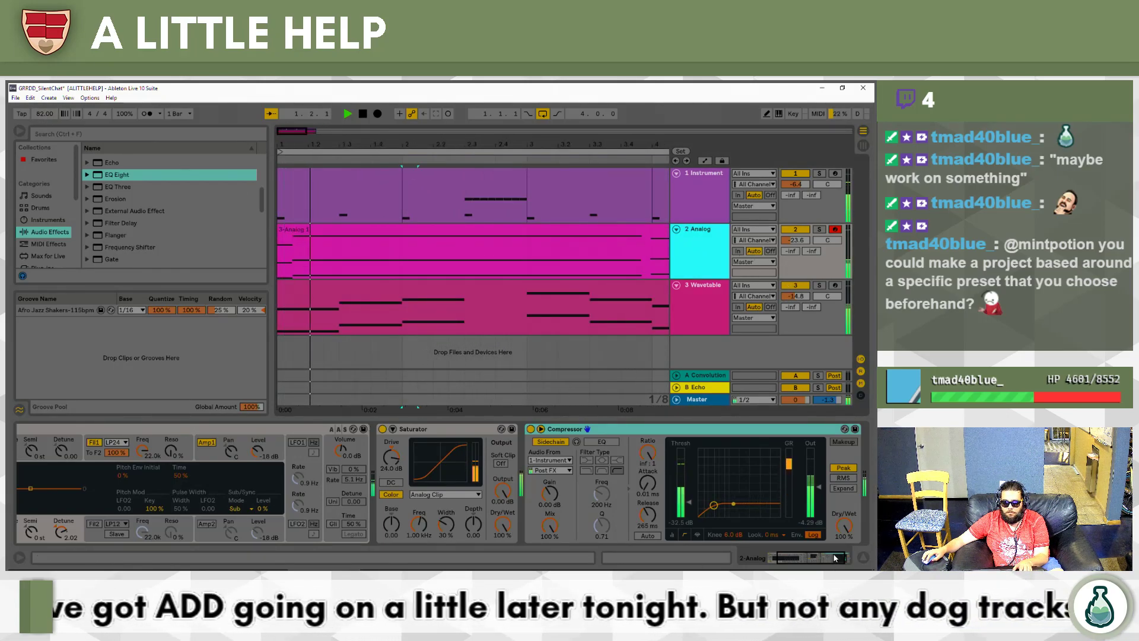
click(774, 558)
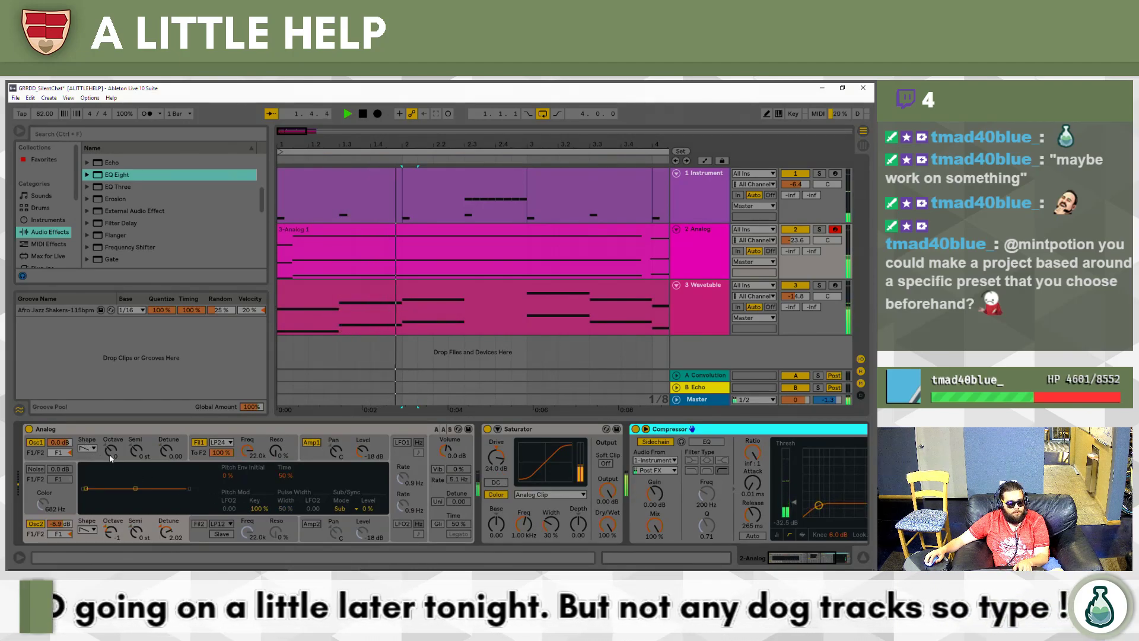
click(91, 449)
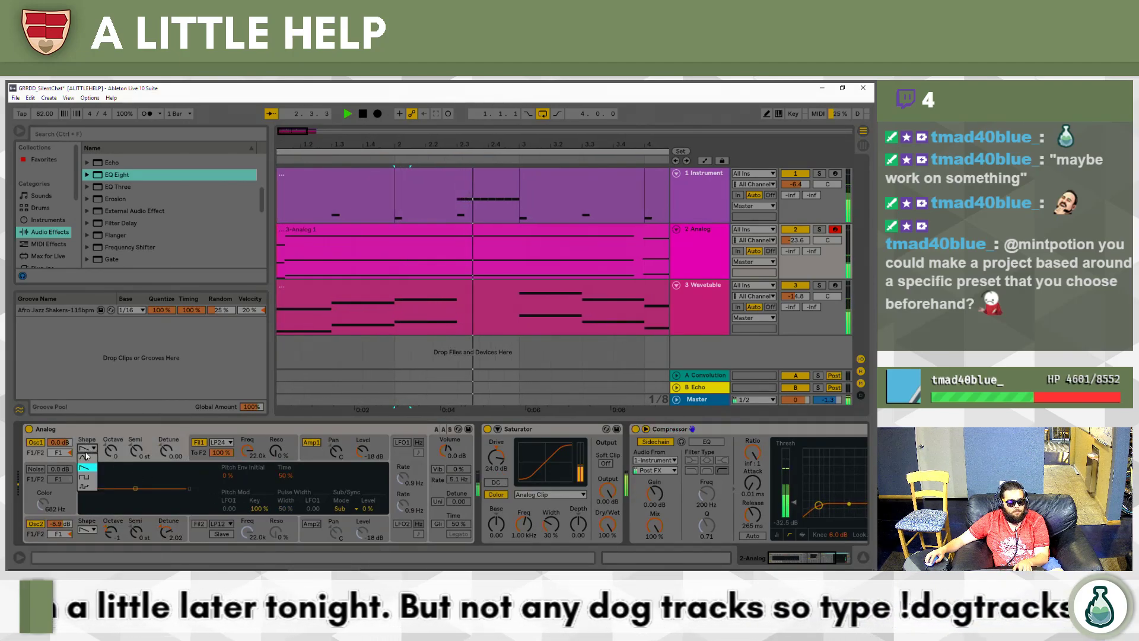
click(90, 476)
click(93, 529)
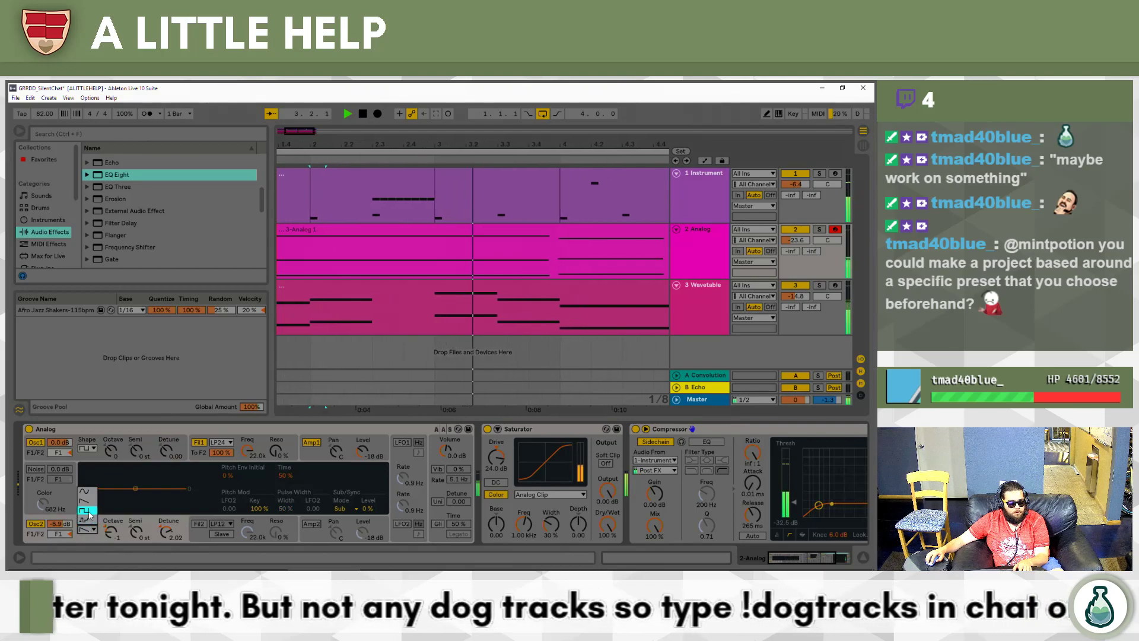
click(90, 512)
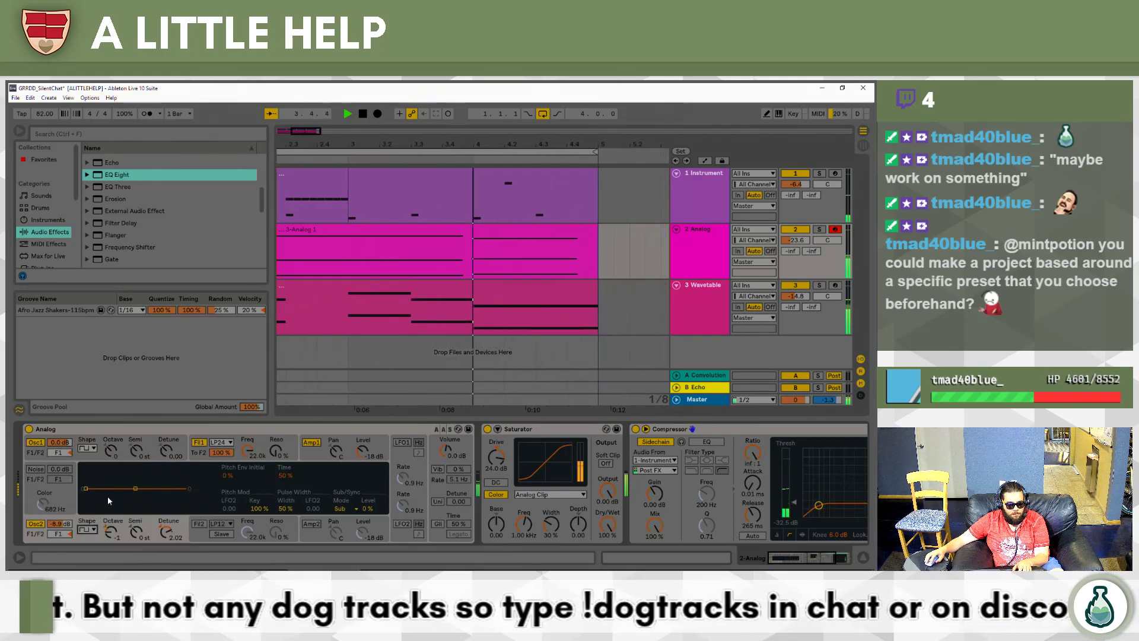
drag(169, 532, 170, 526)
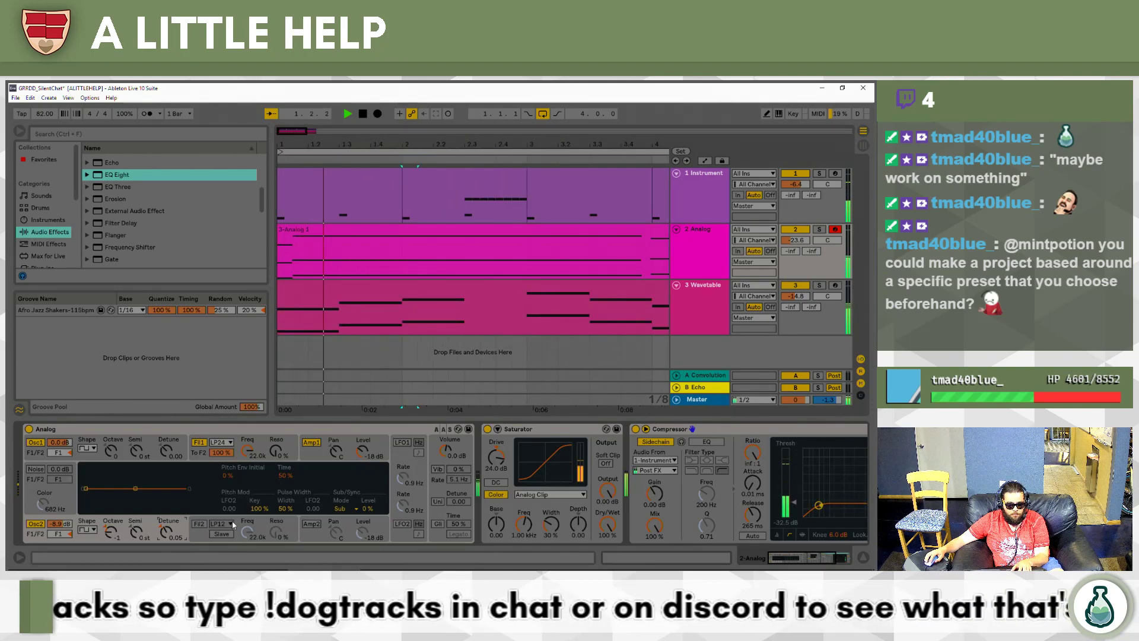
Change the Analog synth's first filter to Band-pass 6dB/oct, with frequency at 443 and resonance at 25%.
drag(243, 454, 243, 493)
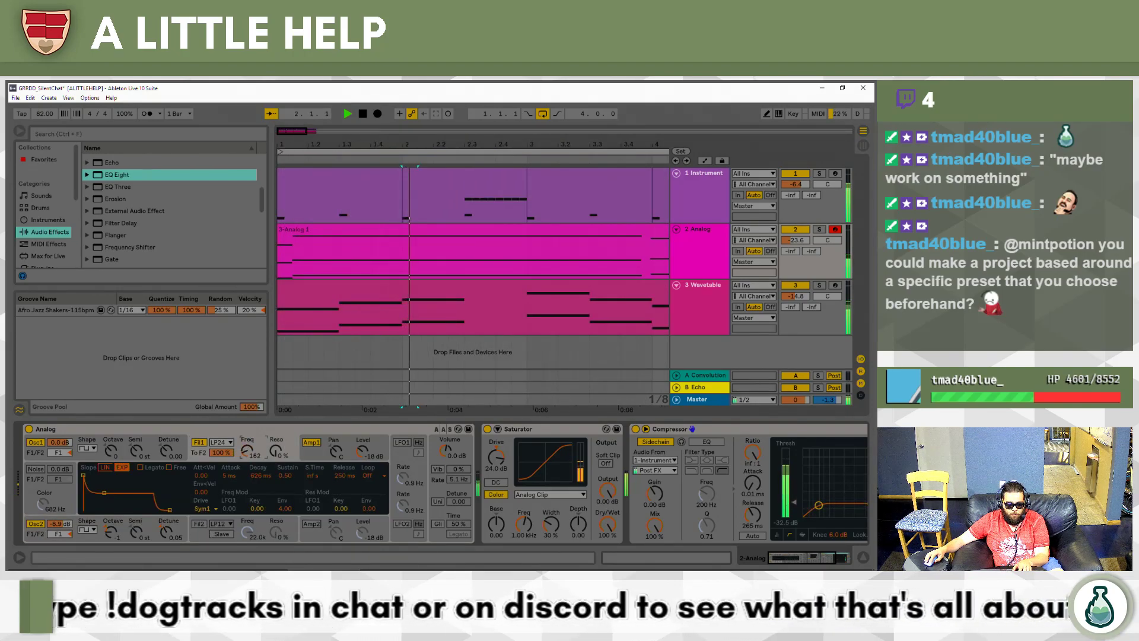
click(222, 441)
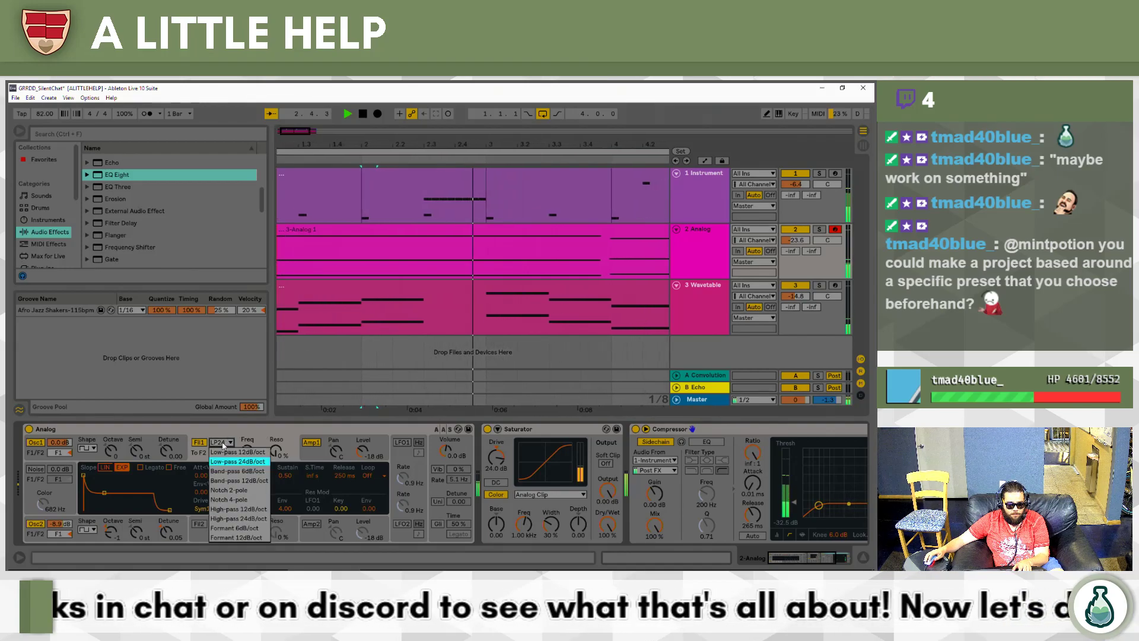
click(237, 470)
drag(247, 452, 247, 479)
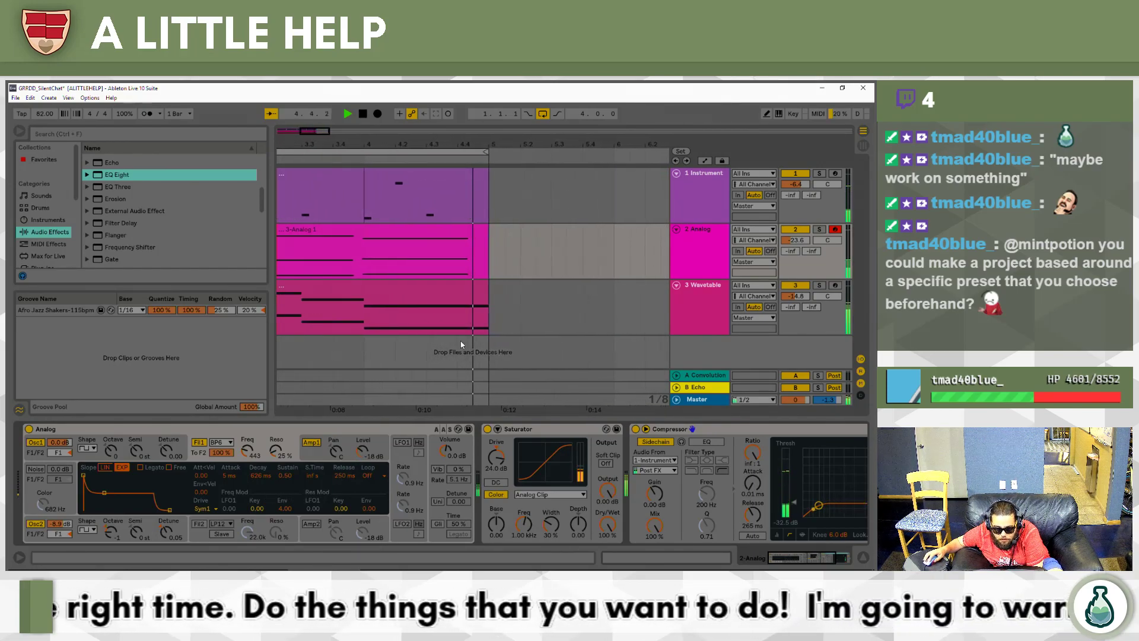
Restart playback, set the Analog track's volume to -10.5 dB and show its devices again.
click(364, 115)
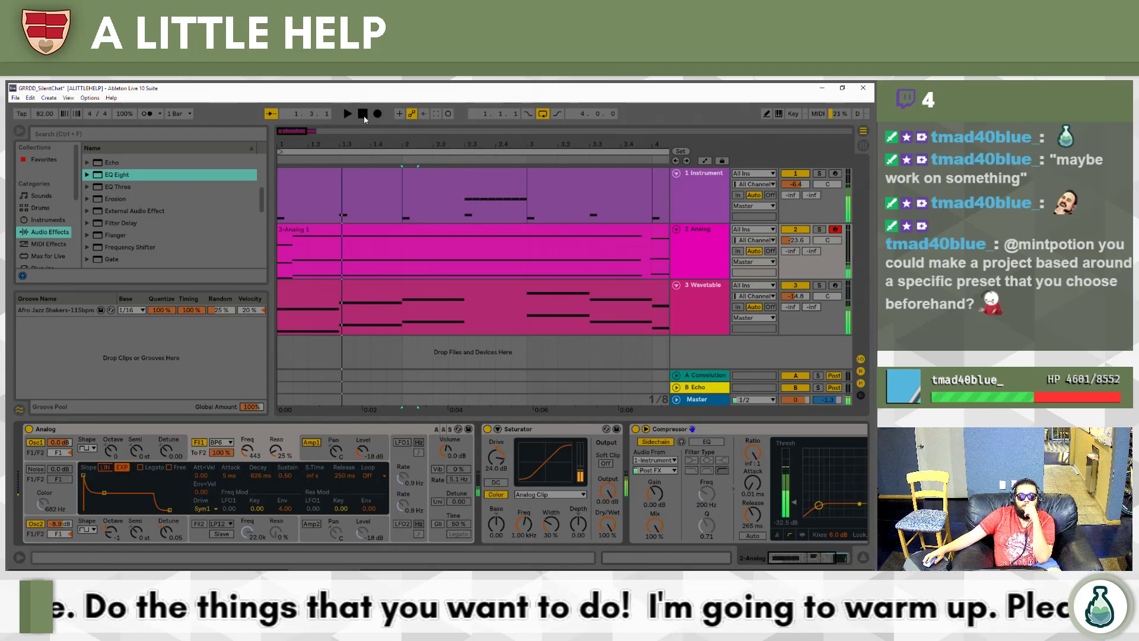
double_click(440, 190)
key(space)
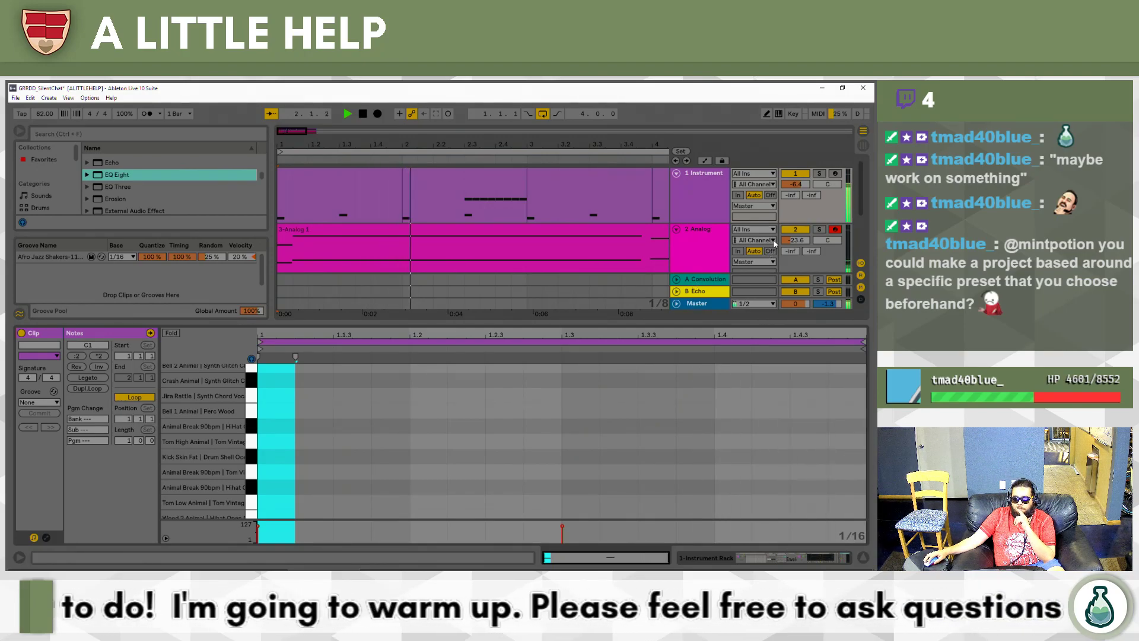
drag(800, 245, 801, 235)
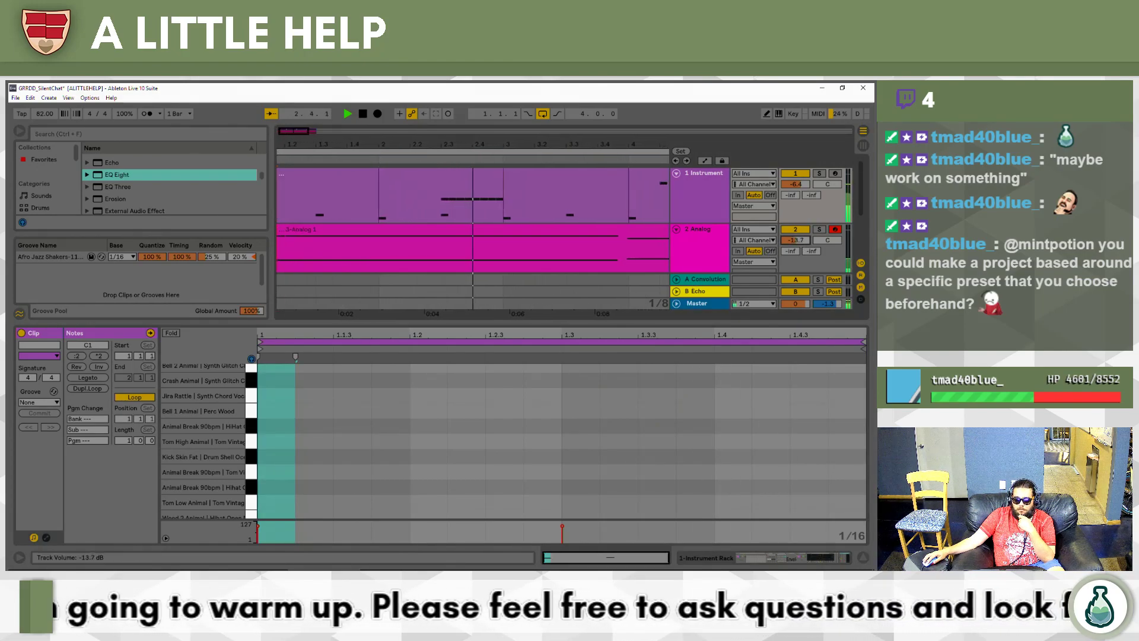
click(704, 230)
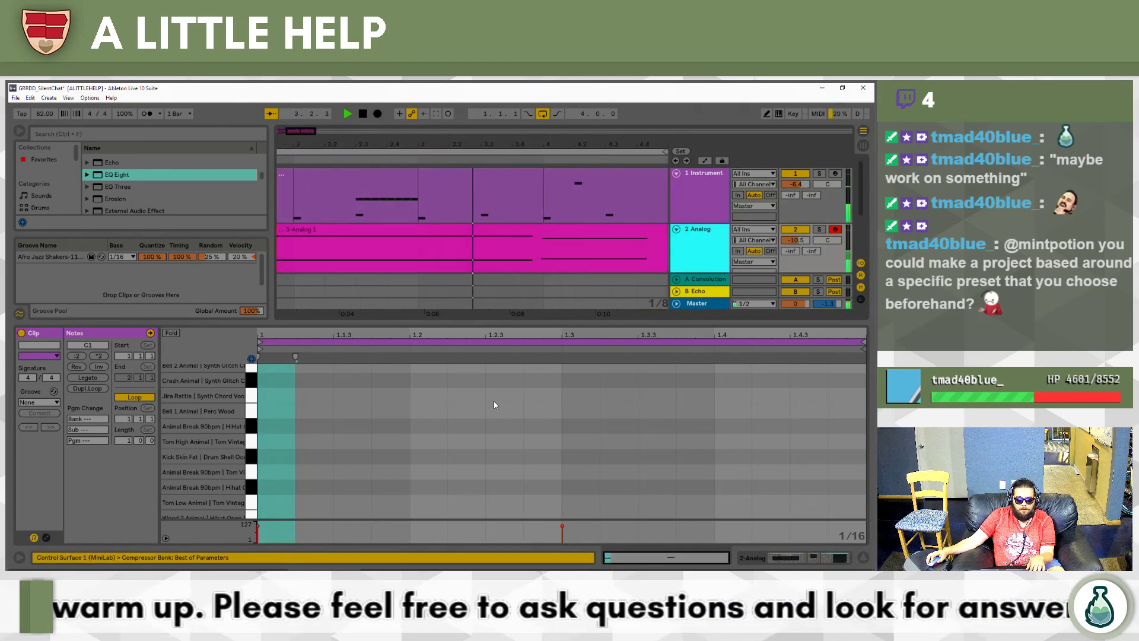
key(shift+Tab)
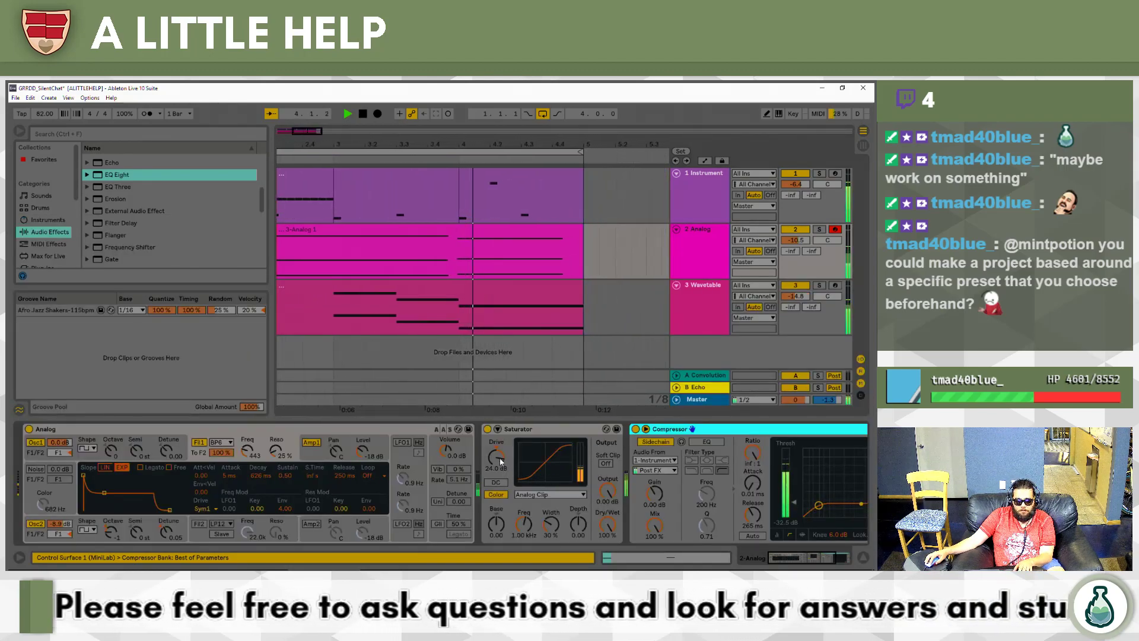
Switch the Analog track's Saturator to the Waveshaper curve, expand its extra parameters and set the color depth to 19.0.
click(548, 495)
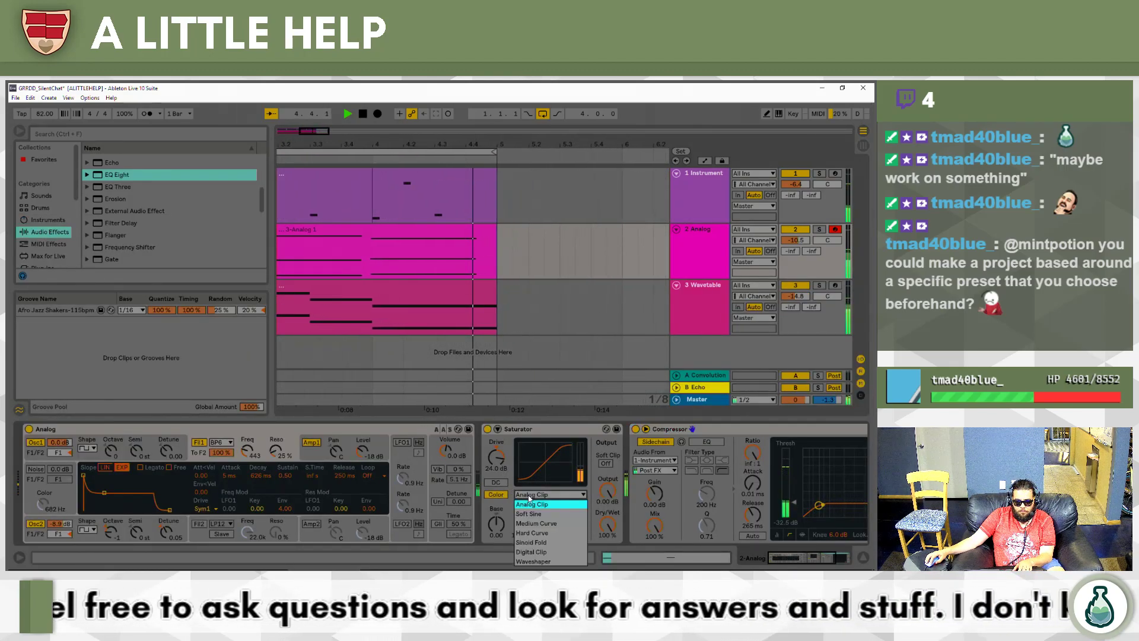
click(551, 558)
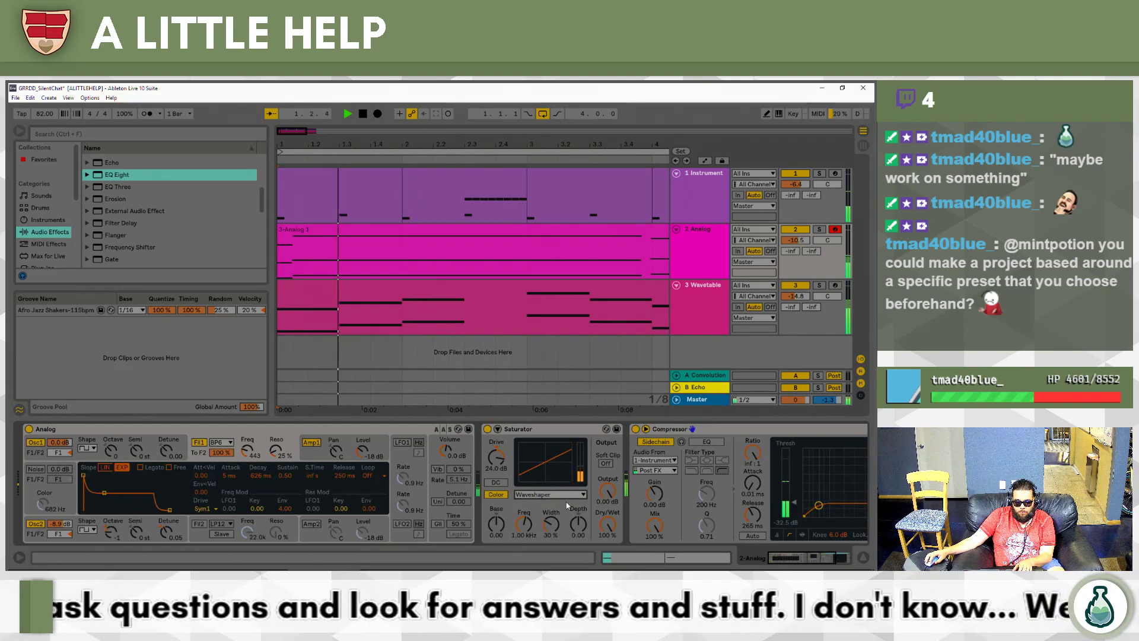
click(497, 429)
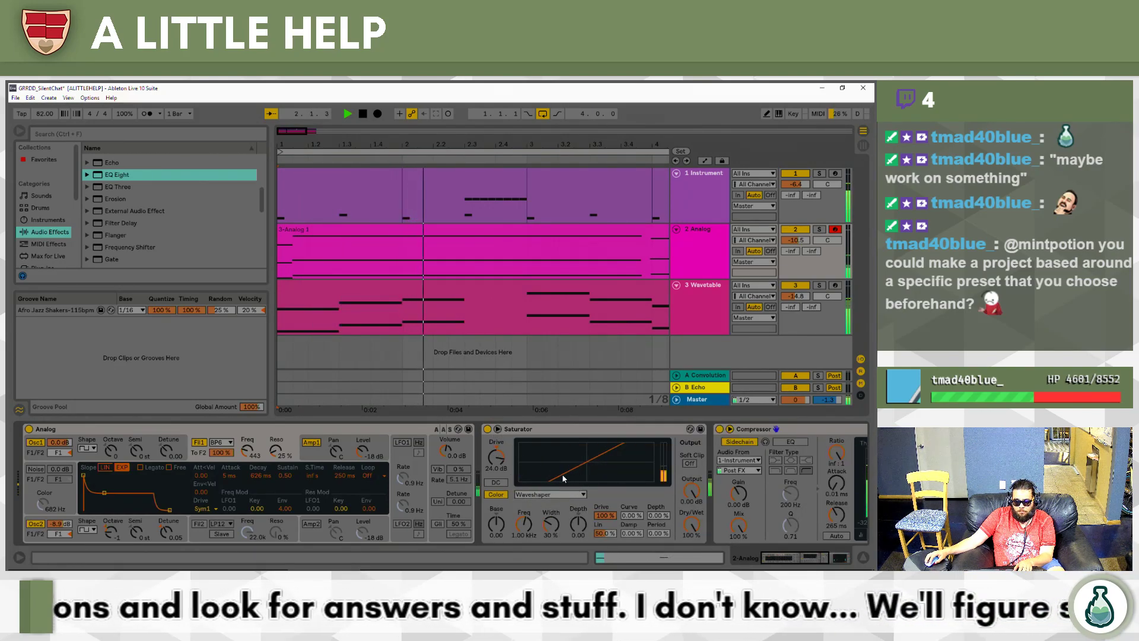
drag(578, 524, 578, 478)
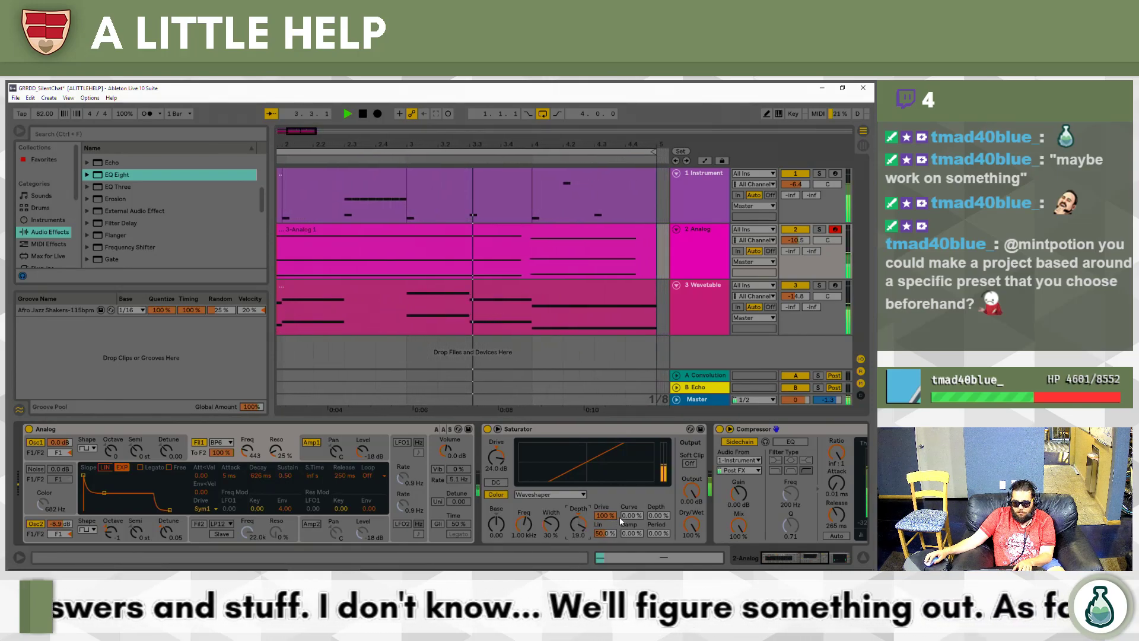
Raise the Waveshaper's Curve and set its Drive to 57.0%, Lin to 60.9%, Damp to 70.3% and Depth to 33.6%.
drag(631, 514, 631, 480)
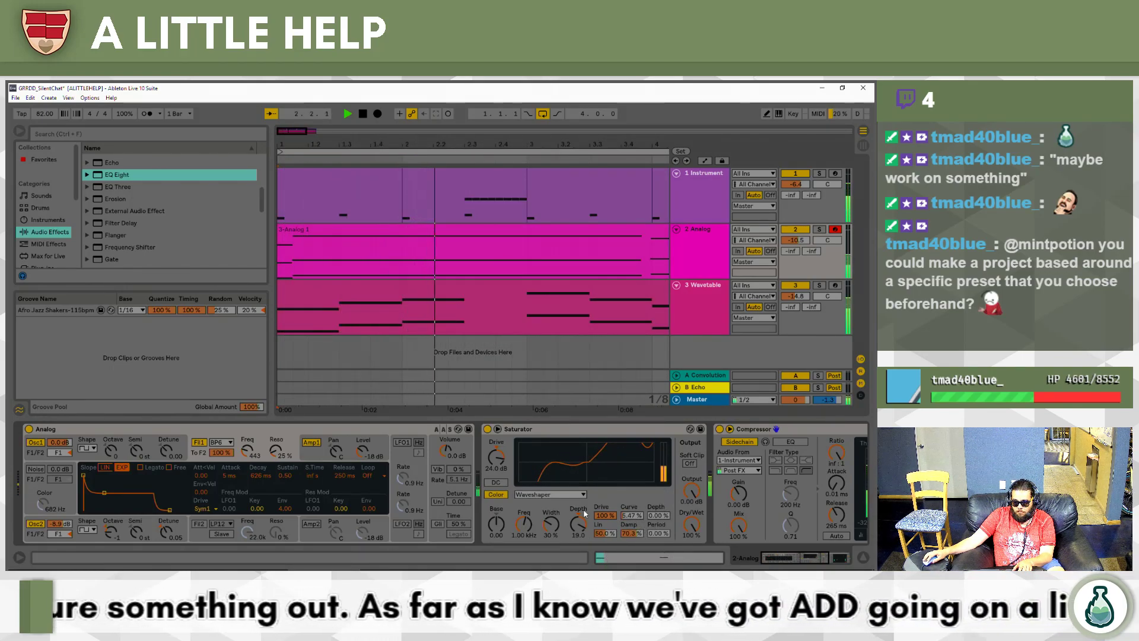
drag(605, 533, 605, 576)
mouse_move(605, 533)
mouse_down()
mouse_move(605, 500)
mouse_move(601, 536)
mouse_up()
drag(657, 515, 658, 462)
drag(605, 533, 658, 545)
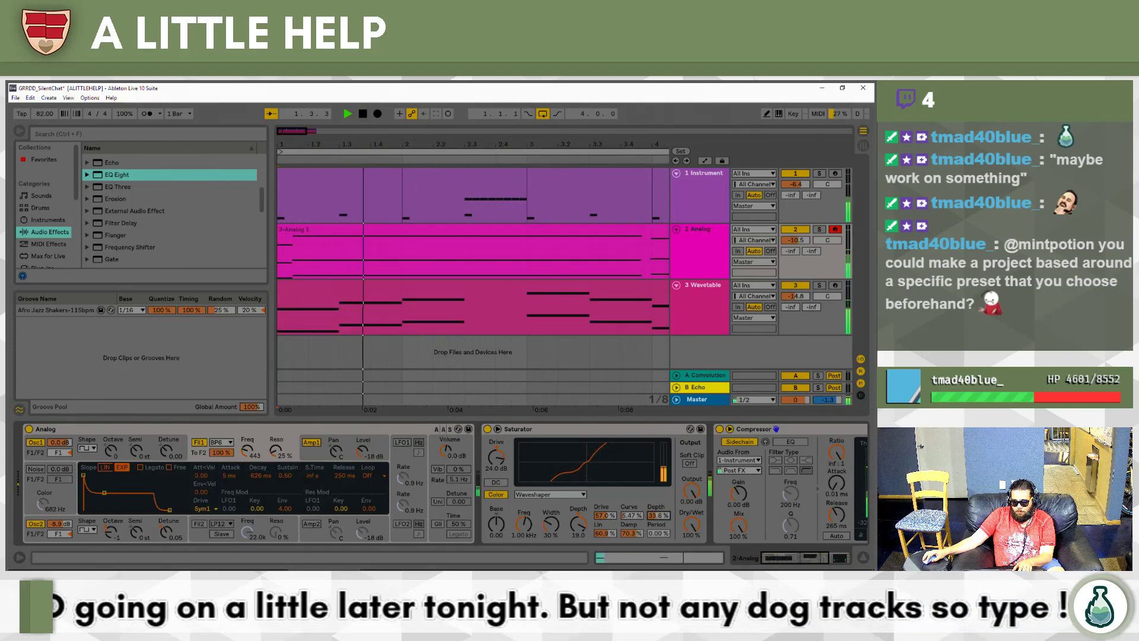
Set the Analog synth's first oscillator to octave -1 and switch on unison with a detune of about 19.5.
click(115, 452)
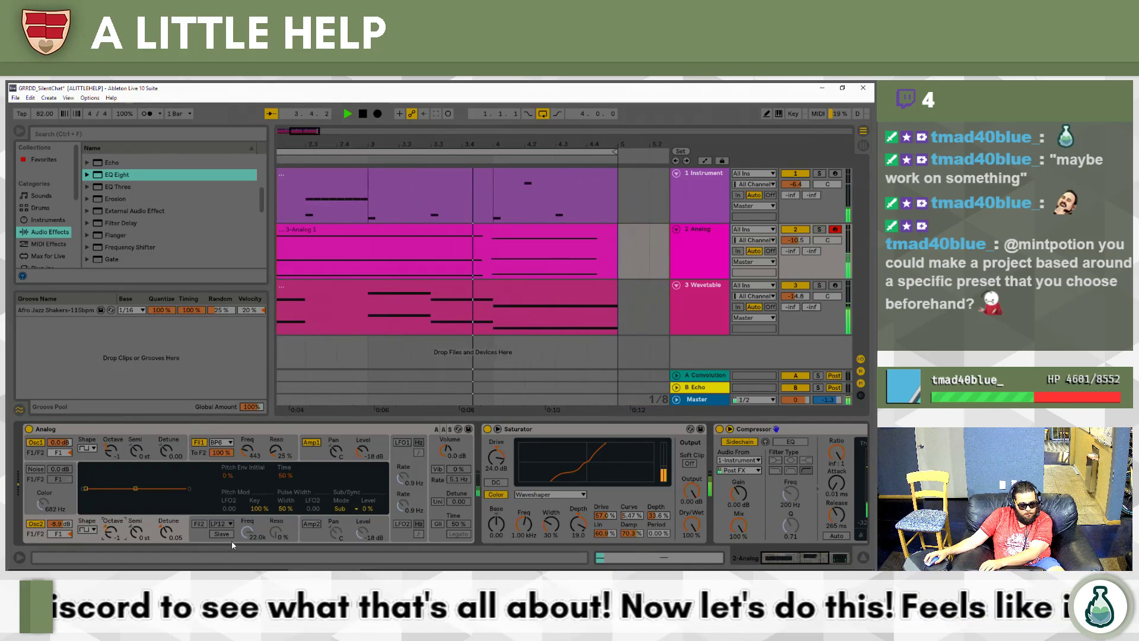
click(439, 469)
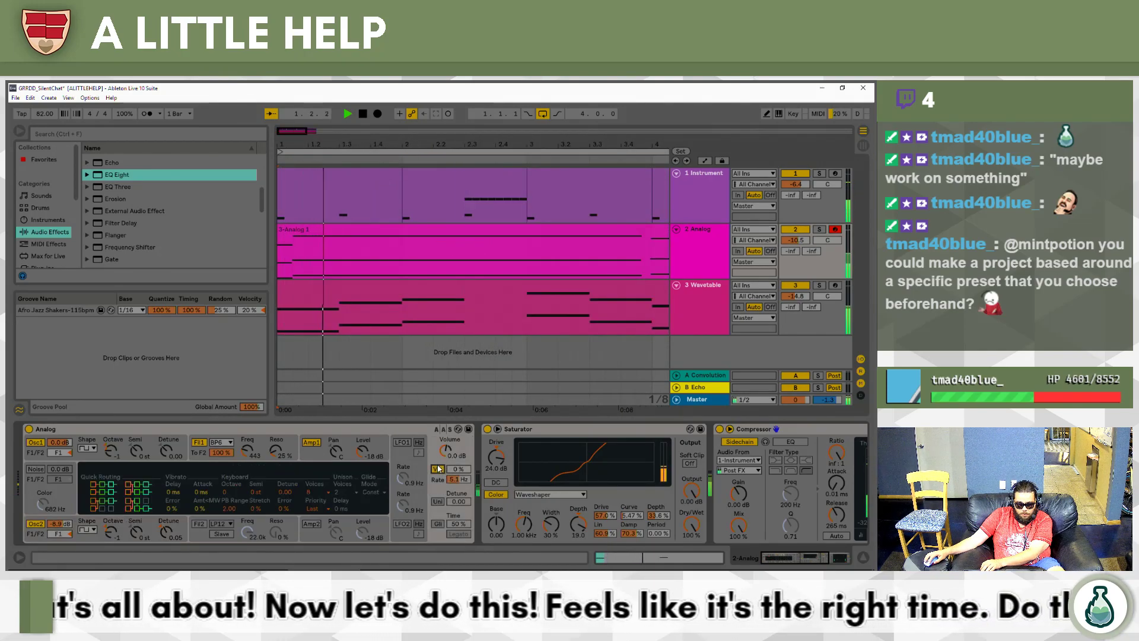
click(438, 501)
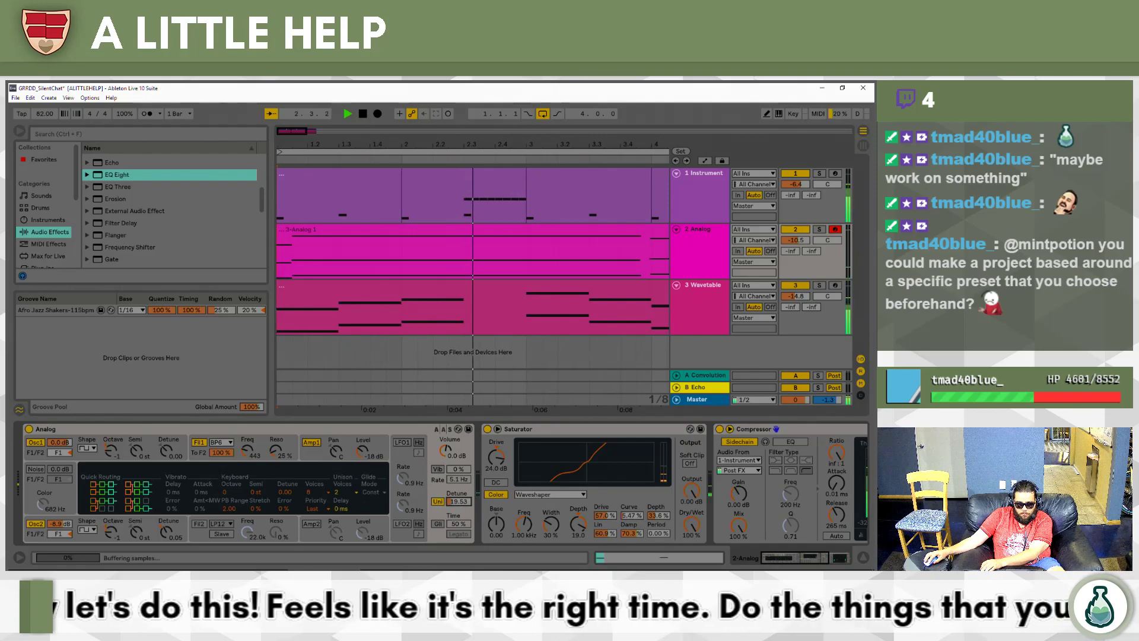
Set the Analog synth's unison detune to 4.69 and briefly try its Glide on and off.
mouse_move(459, 502)
mouse_down()
mouse_move(459, 487)
mouse_move(460, 518)
mouse_up()
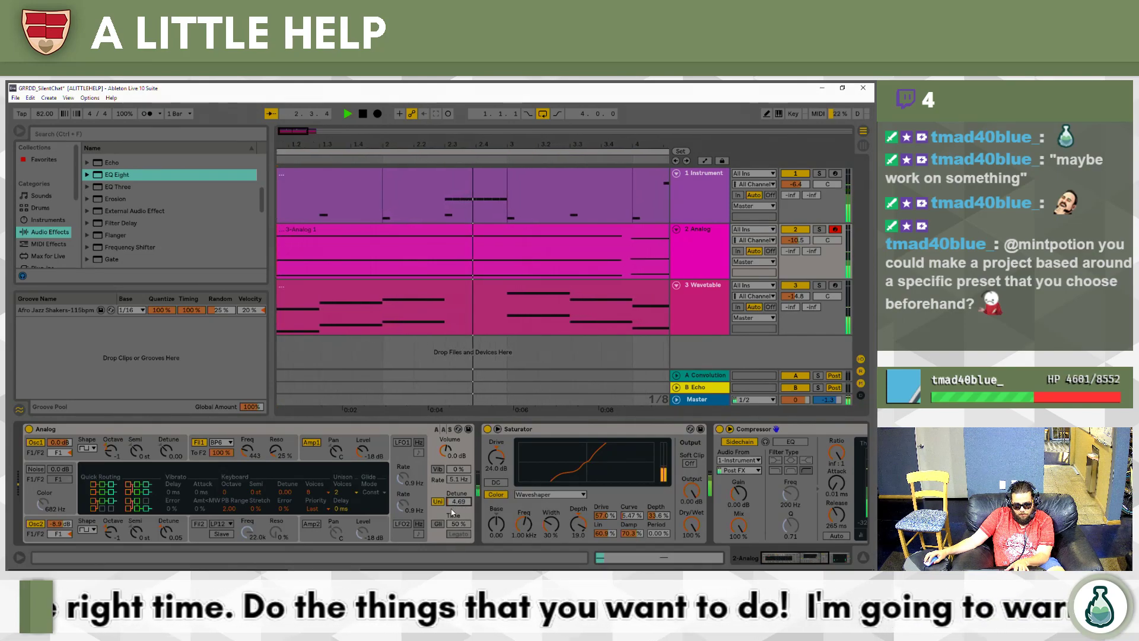
click(438, 523)
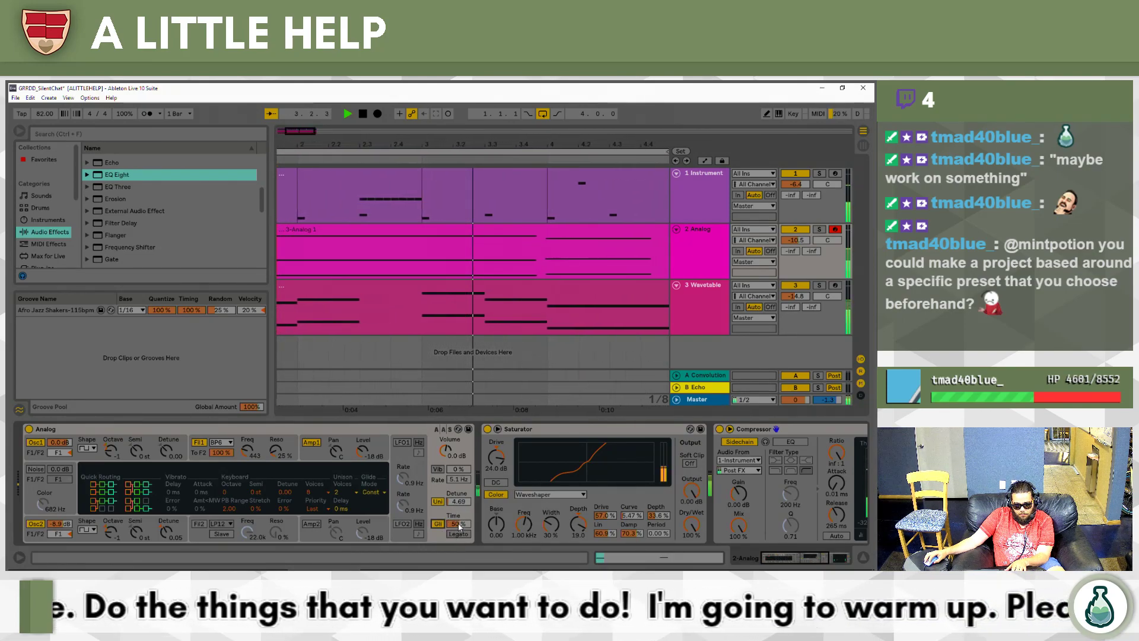
click(438, 523)
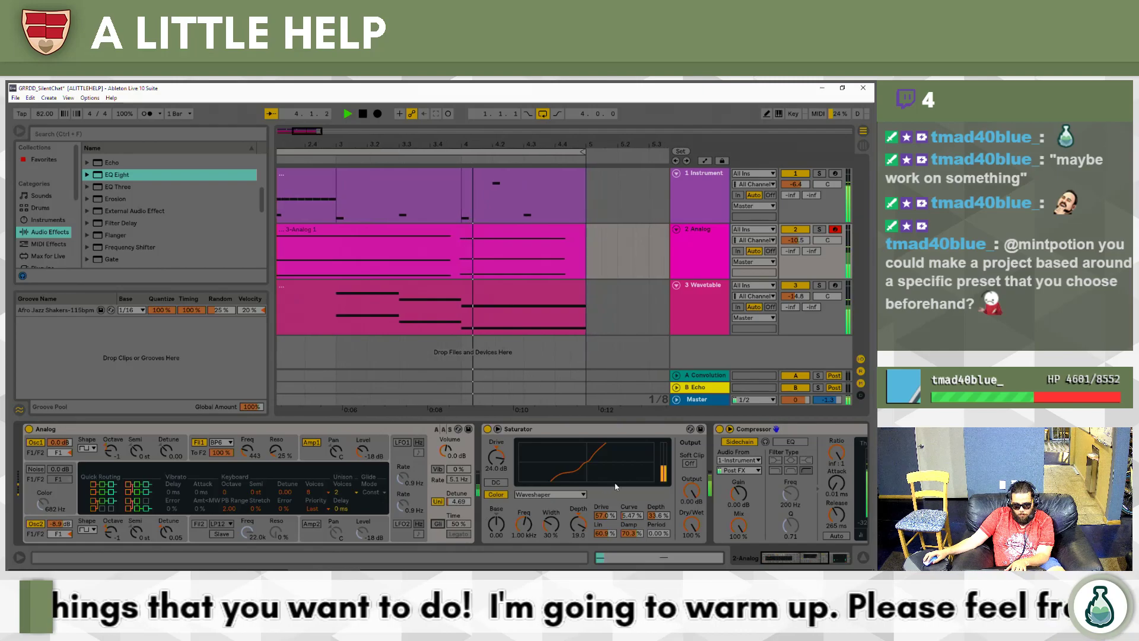
Set the Analog track's Saturator input drive to 12.6 dB and its Waveshaper Drive to 94.5%.
drag(496, 457, 496, 493)
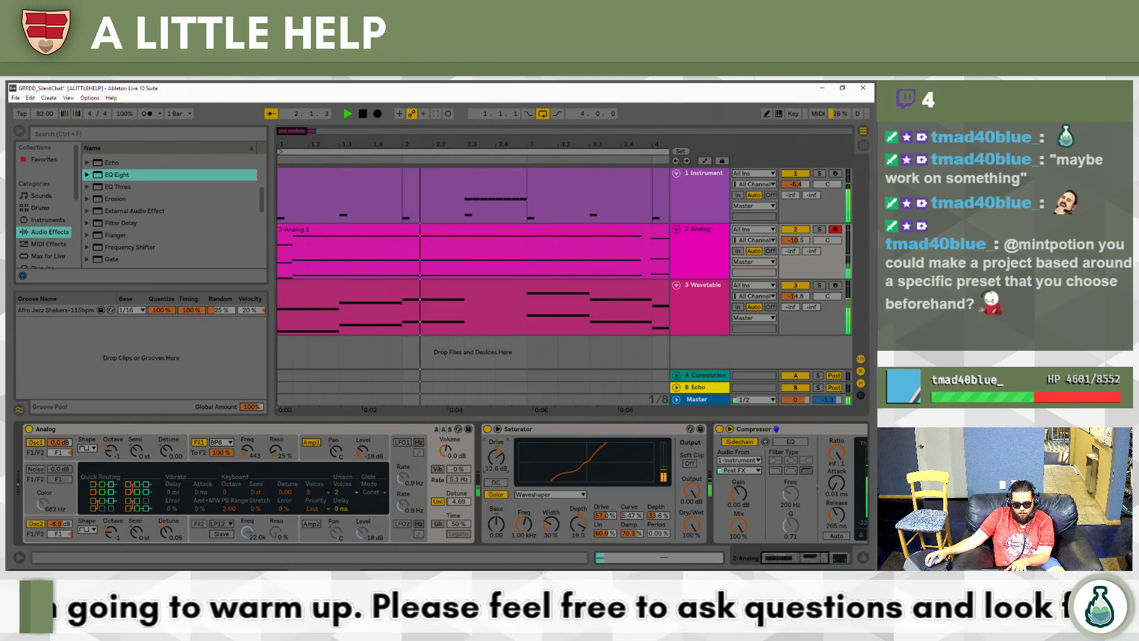
mouse_move(614, 517)
mouse_down()
mouse_move(614, 499)
mouse_move(606, 519)
mouse_up()
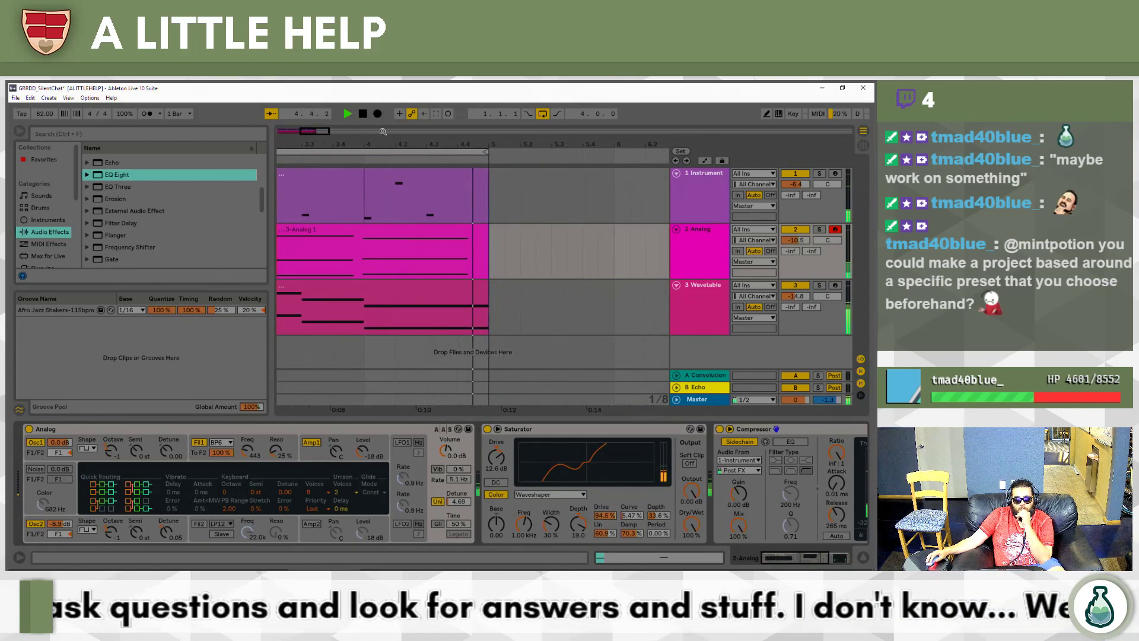
Restart playback with the Wavetable track soloed and set its Overdrive filter to 185 Hz with a bandwidth of 3.69.
click(364, 114)
click(678, 239)
click(715, 287)
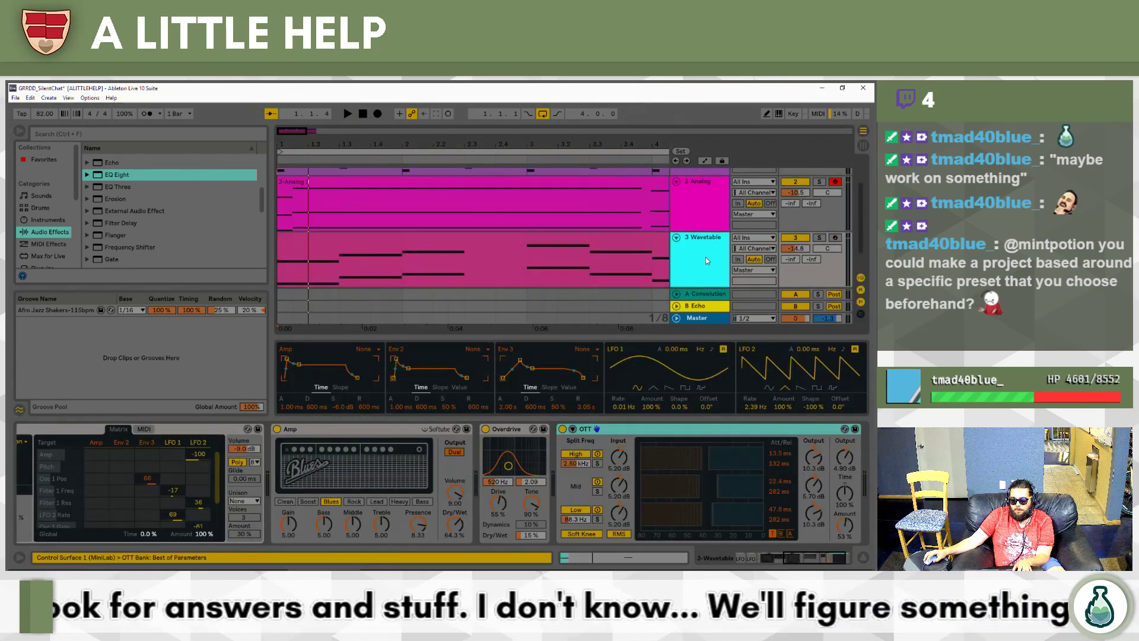
scroll(706, 257, down, 1)
click(818, 209)
key(space)
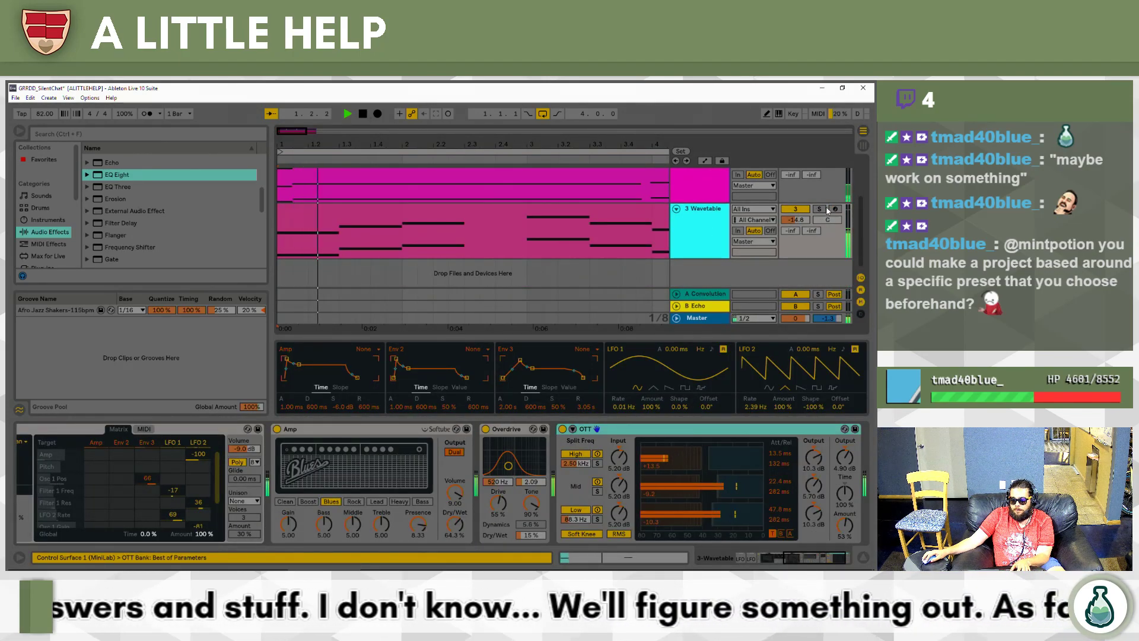
click(563, 276)
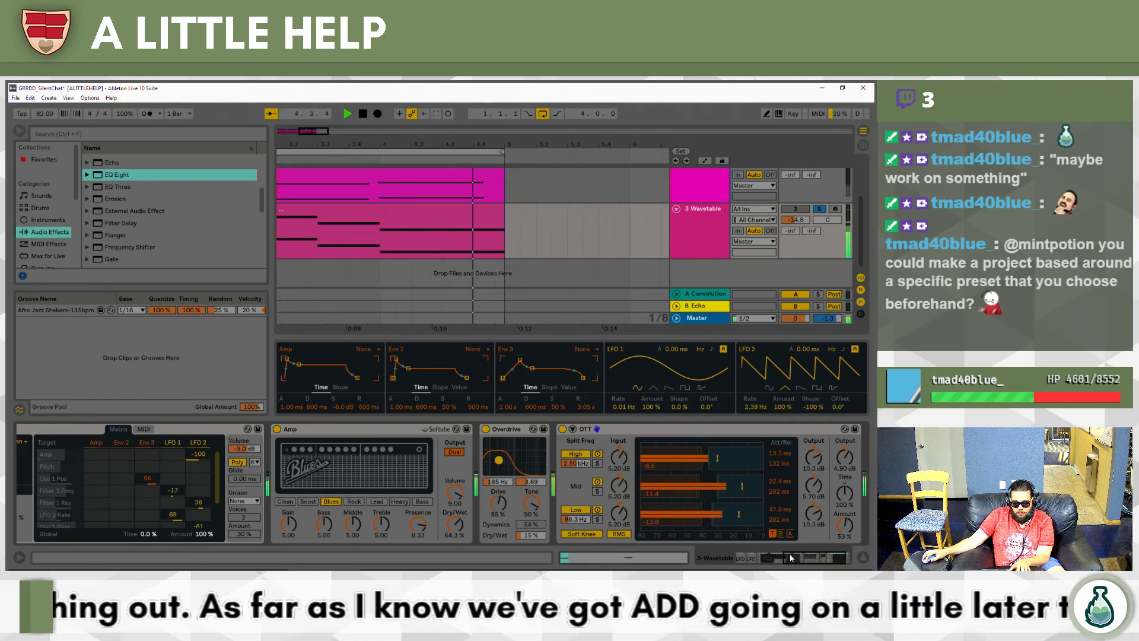
Set the Wavetable track's second LFO MIDI offset to 0.24 and take the track out of solo.
scroll(608, 542, up, 5)
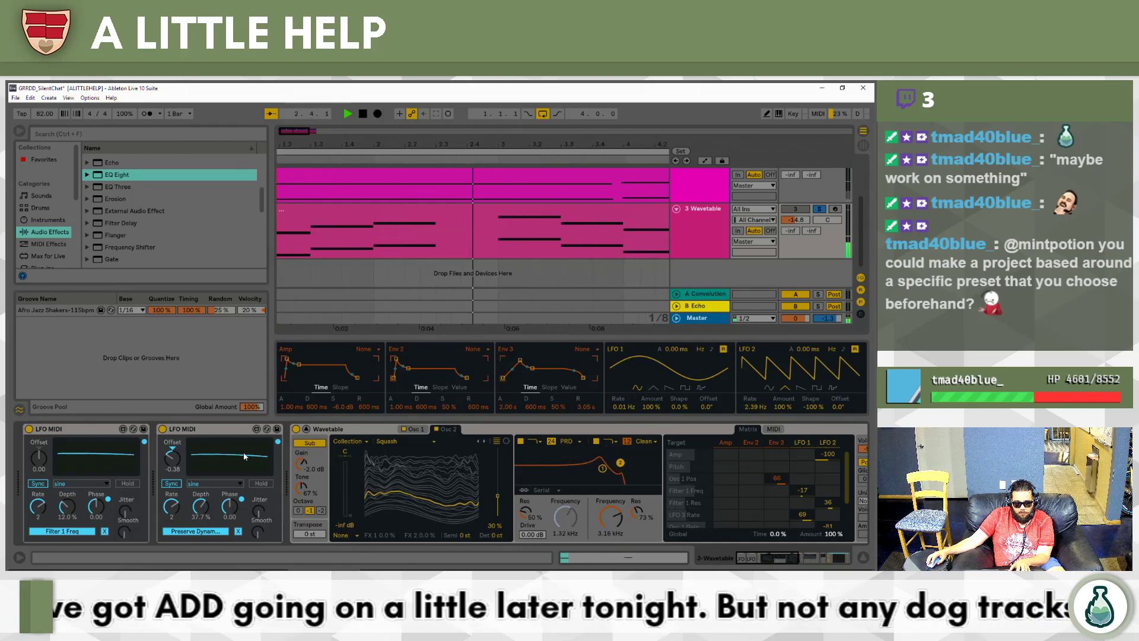
drag(172, 461, 171, 438)
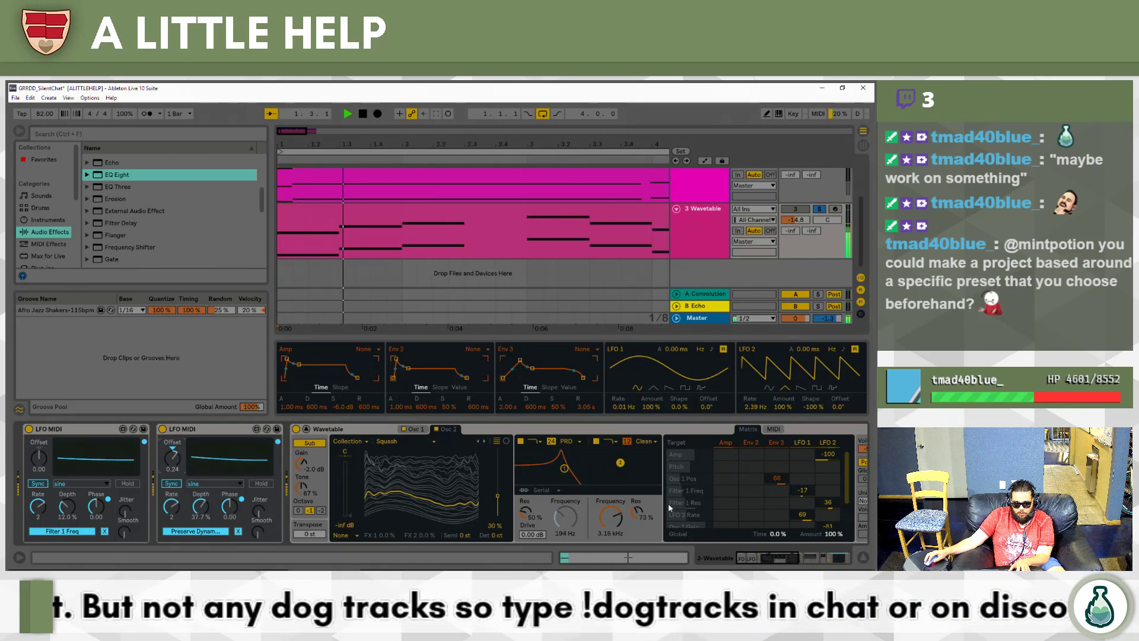
click(819, 208)
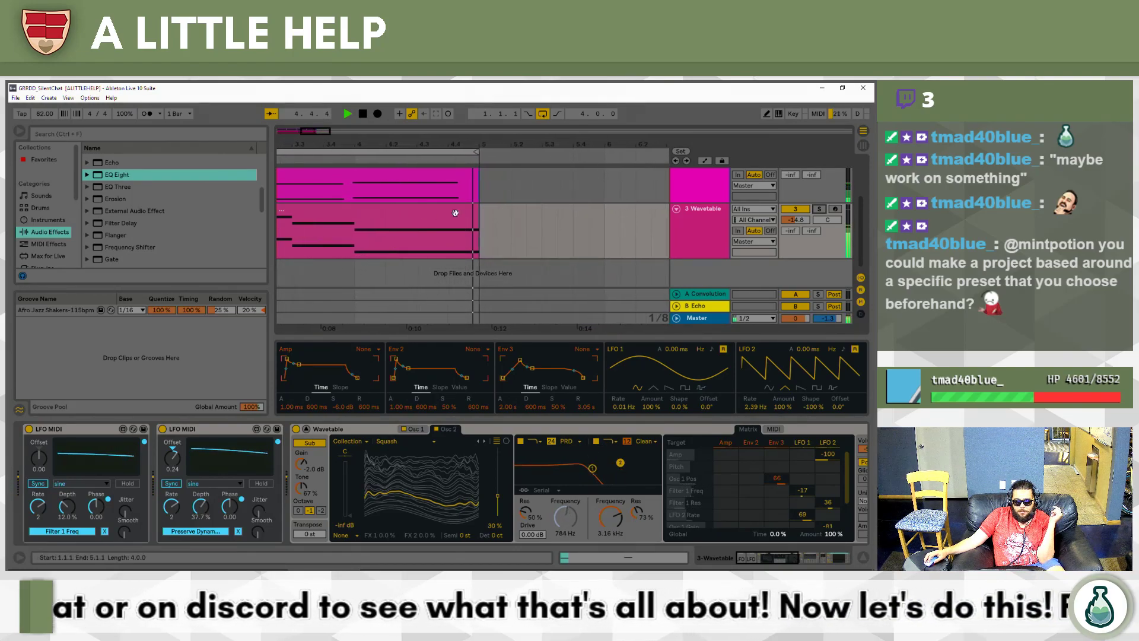
Look over the Master track's effects, and the drum track's device chain back to its Instrument Rack.
scroll(487, 244, up, 3)
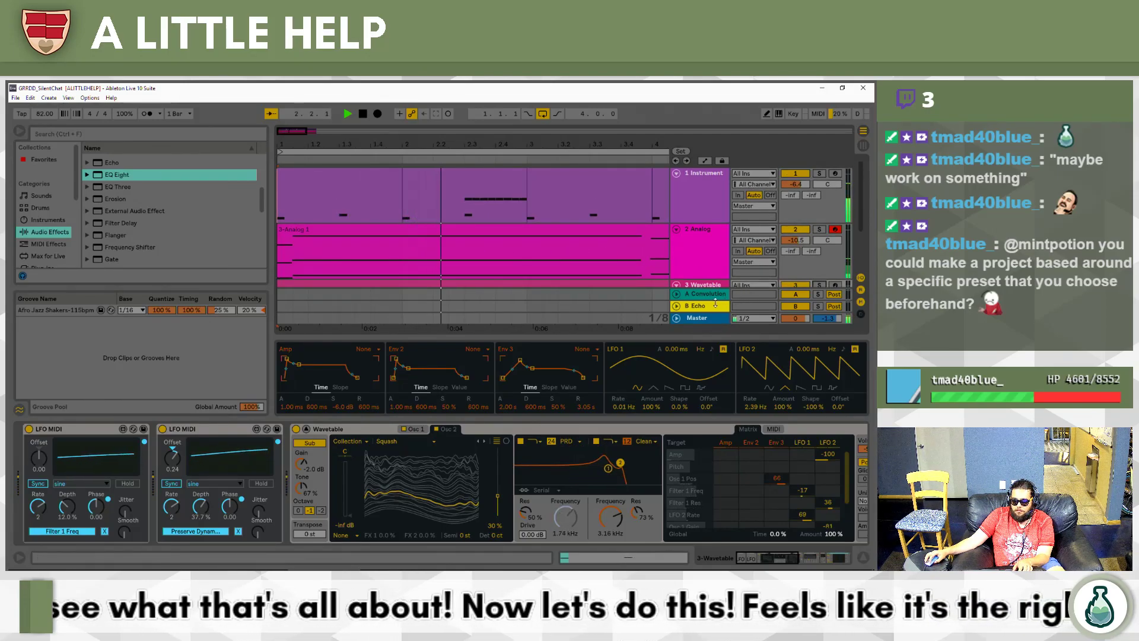
click(704, 321)
key(shift+Tab)
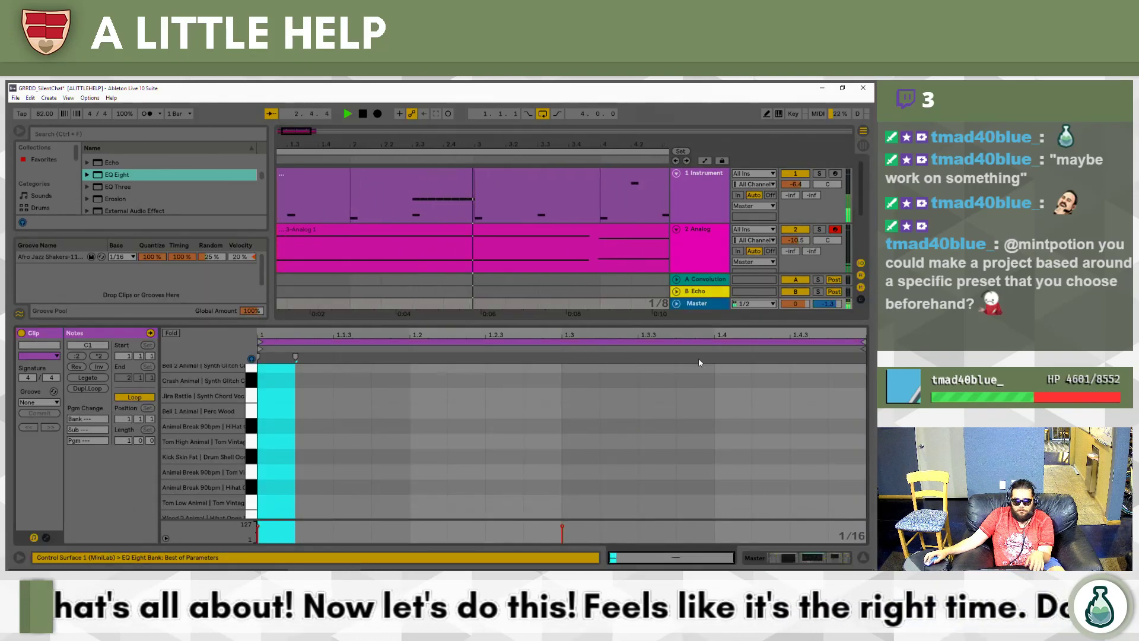
key(shift+Tab)
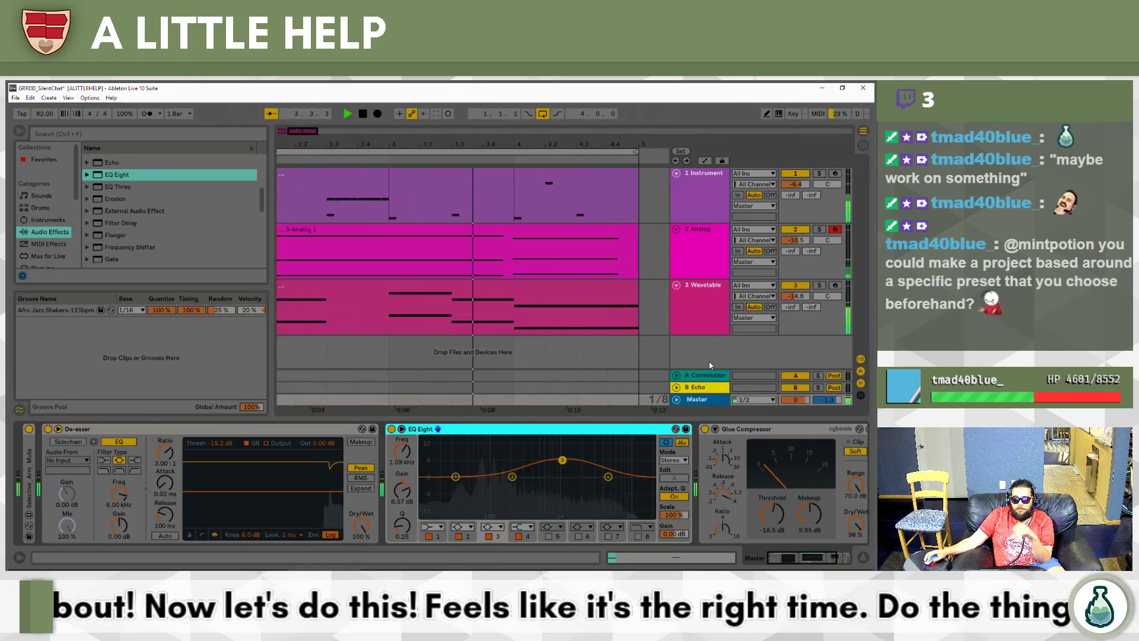
click(632, 349)
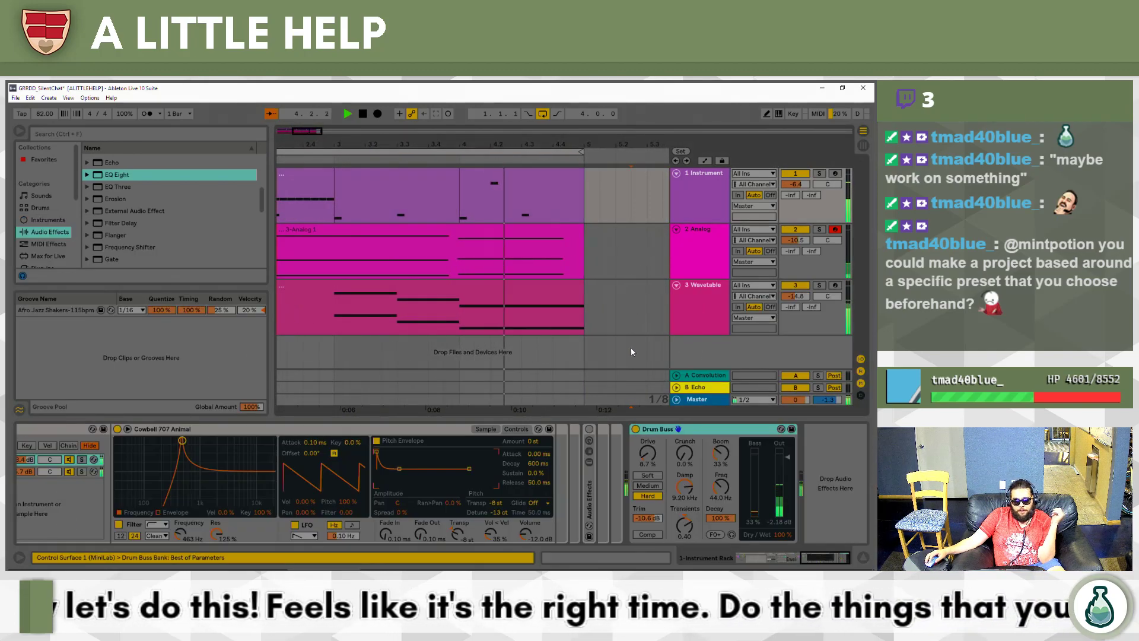
drag(826, 562, 759, 559)
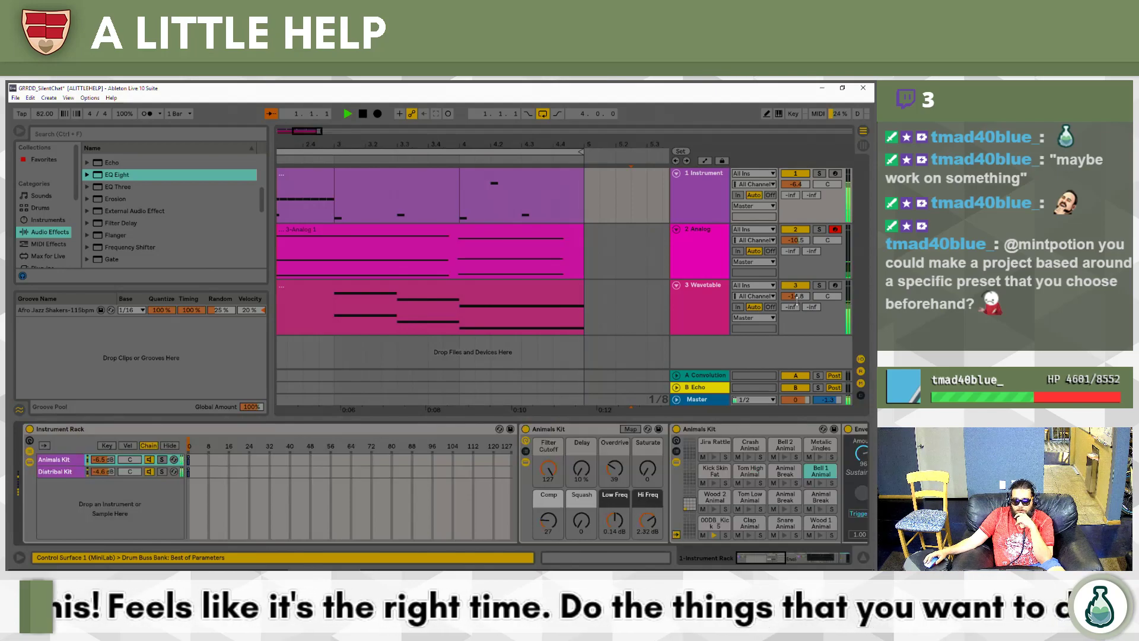
Set the Analog track's volume to 0 dB and the Wavetable track's volume to -12.0 dB.
mouse_move(804, 243)
mouse_down()
mouse_move(804, 228)
mouse_move(804, 240)
mouse_up()
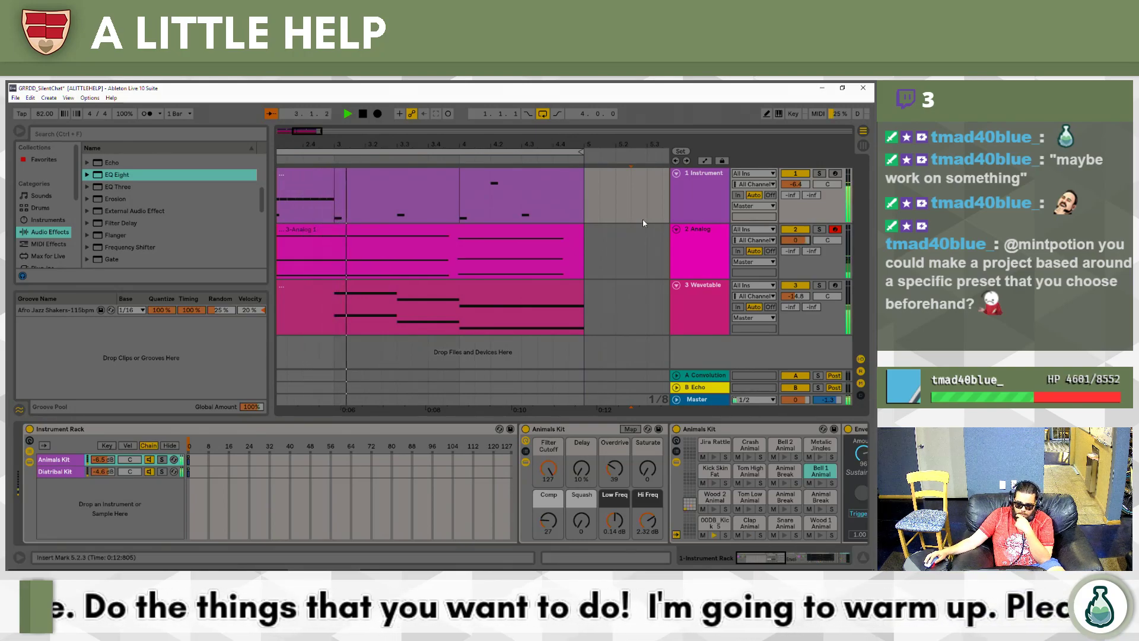
click(705, 255)
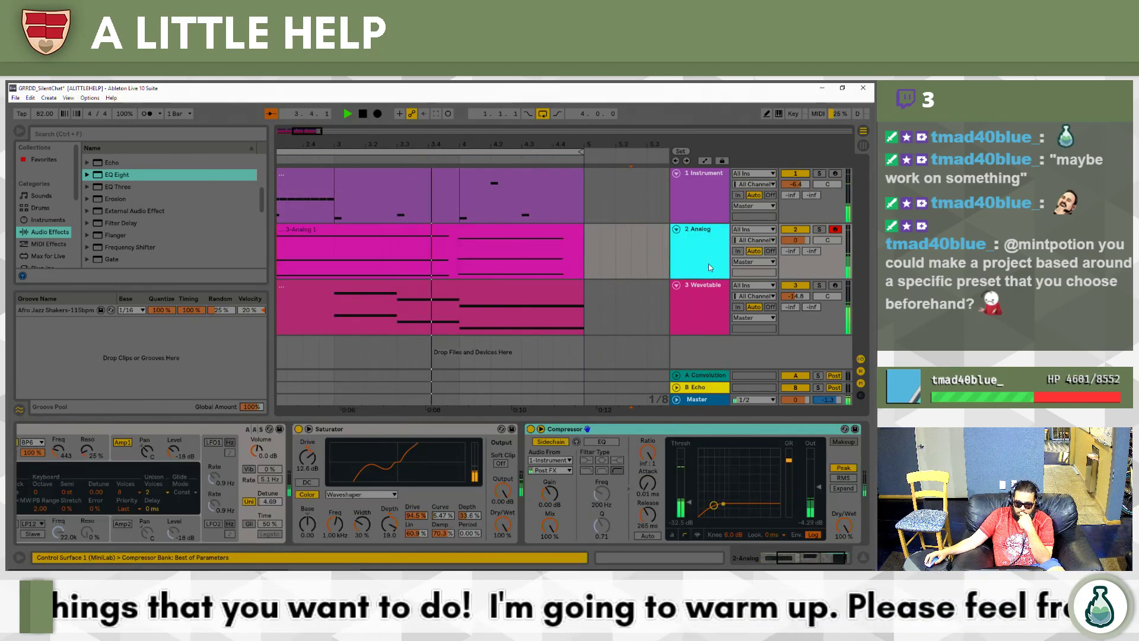
click(713, 292)
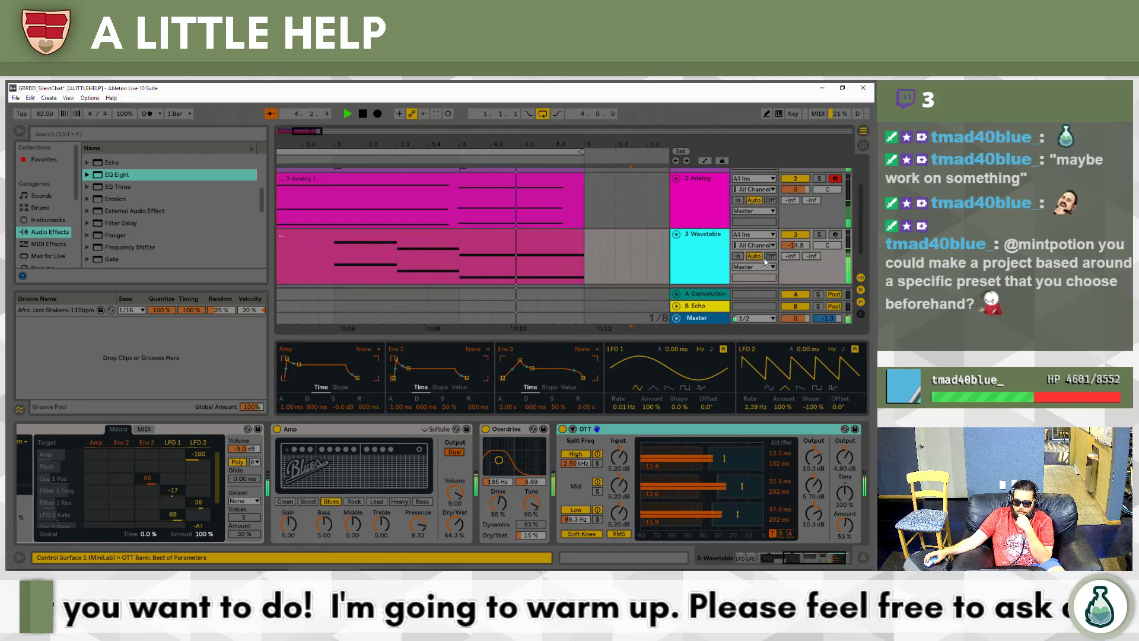
click(795, 245)
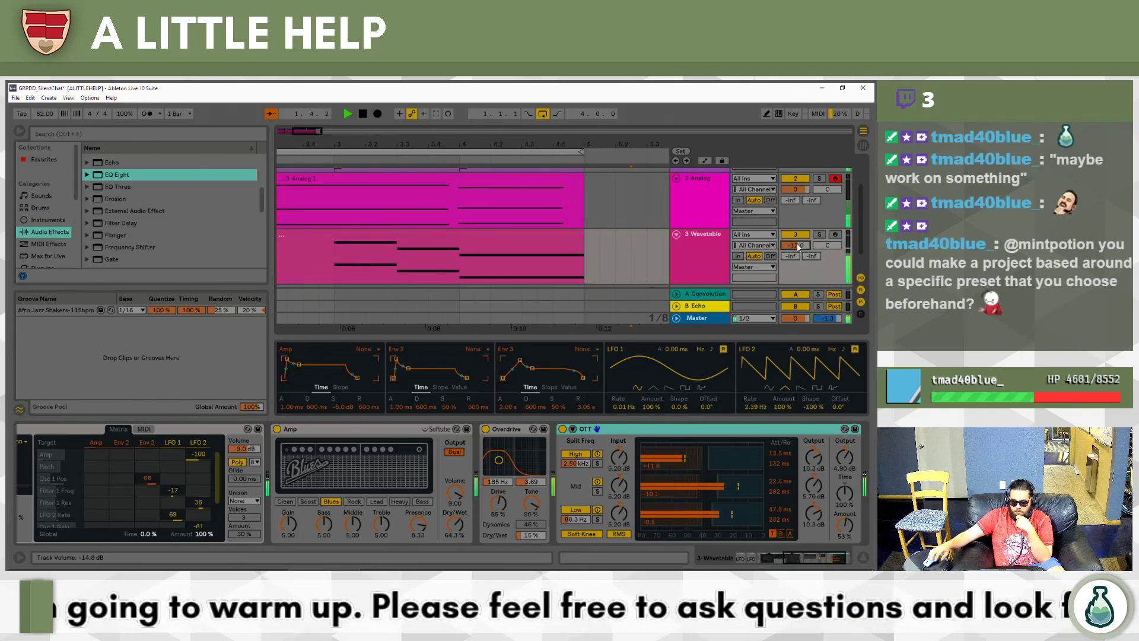
Check the Master track's effects and bring the drum track's Drum Buss into view.
click(705, 319)
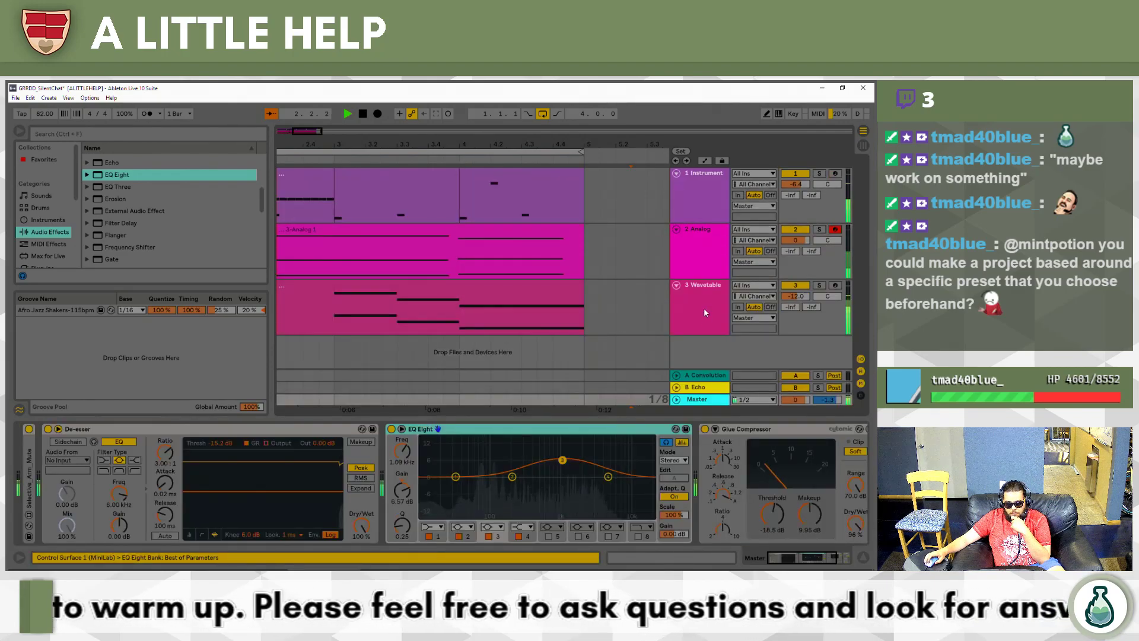
click(696, 212)
drag(821, 555, 824, 556)
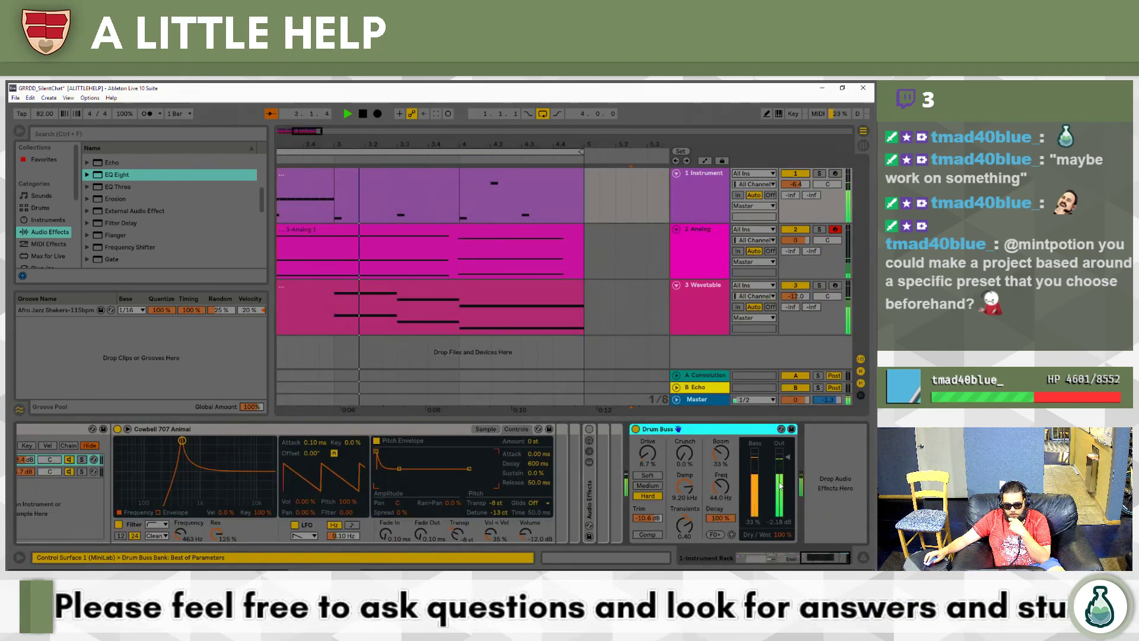